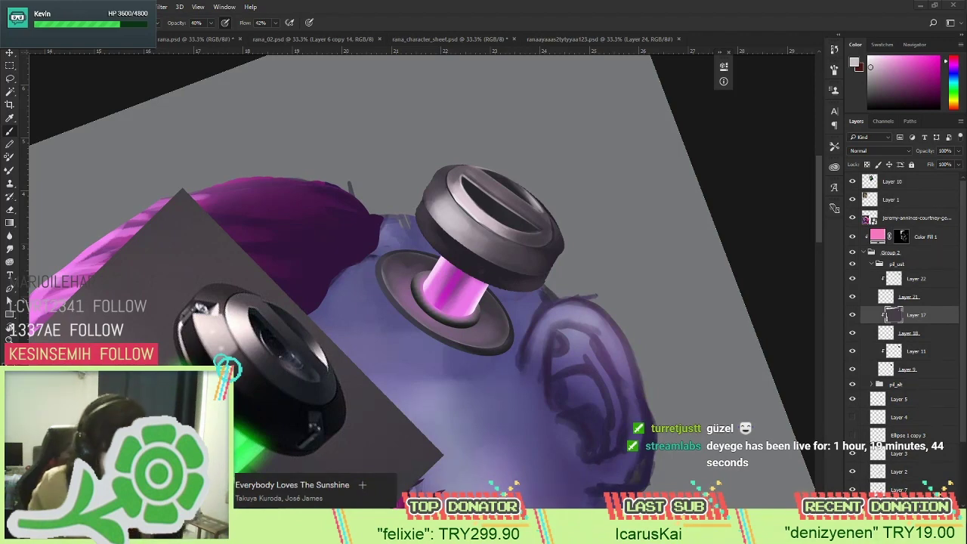
Zoom out with the Zoom tool until the whole head and both implants fit in view.
key("z")
left_click_drag(576, 191, 540, 190)
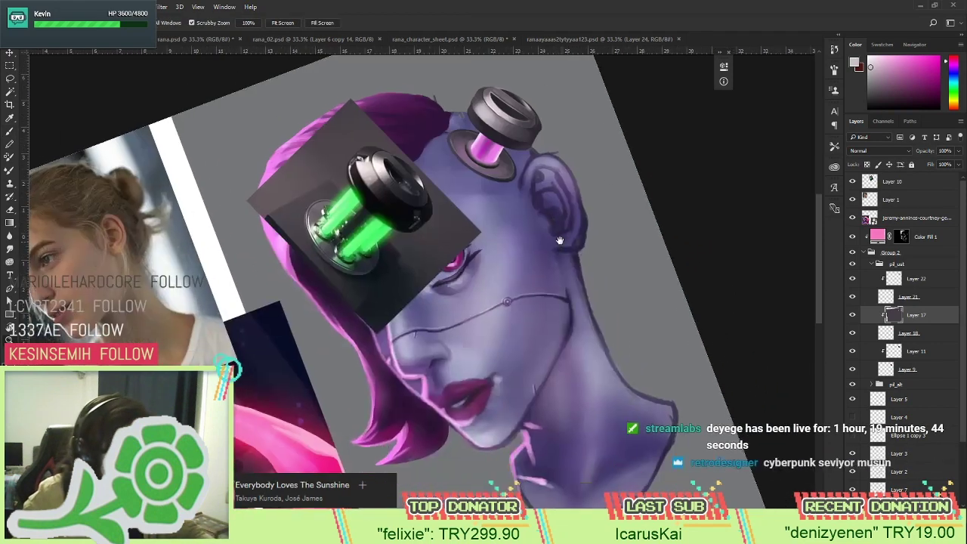
left_click_drag(559, 240, 551, 260)
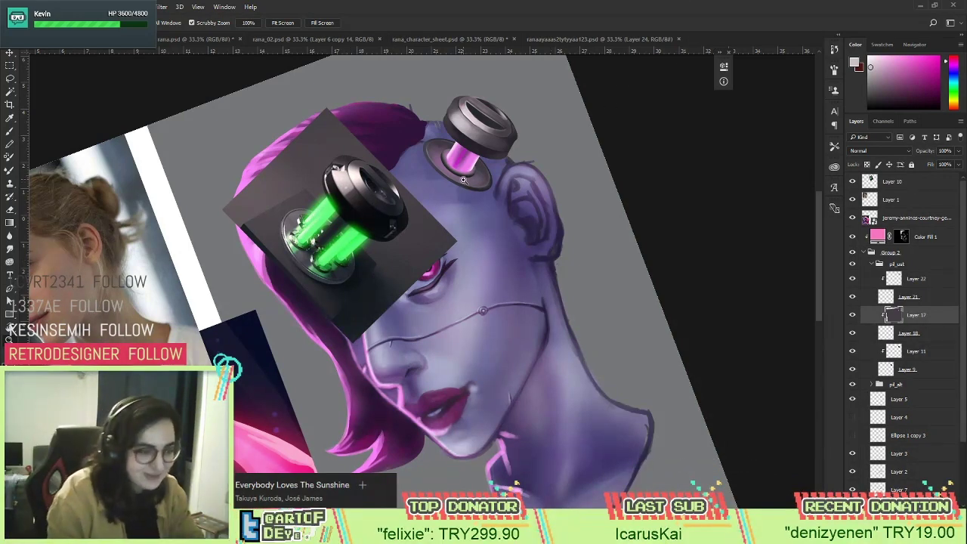
Toggle Layer 17 off and on to compare the implant cap's shading.
scroll(465, 178, "up", 4)
scroll(461, 198, "down", 2)
scroll(461, 198, "down", 2)
scroll(459, 219, "up", 4)
key("b")
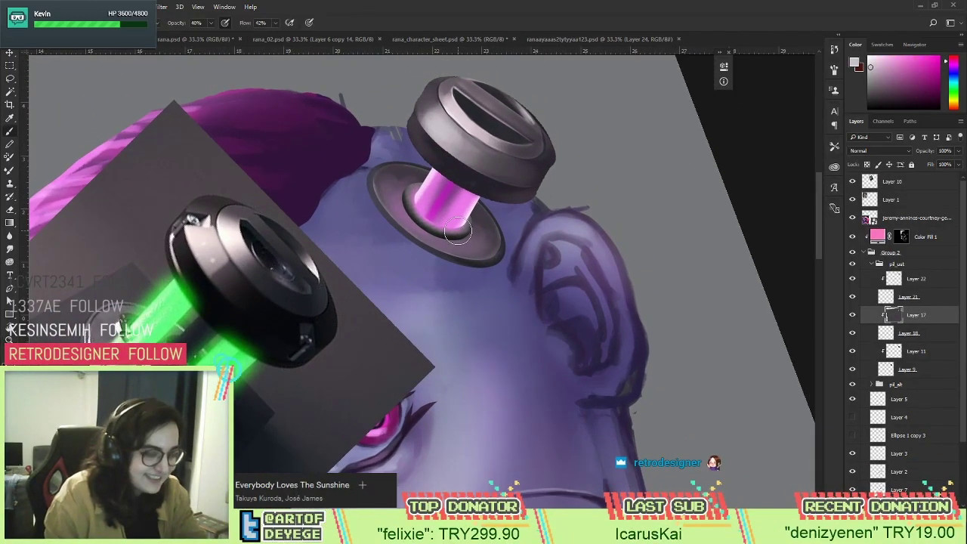
left_click(853, 315)
left_click(854, 316)
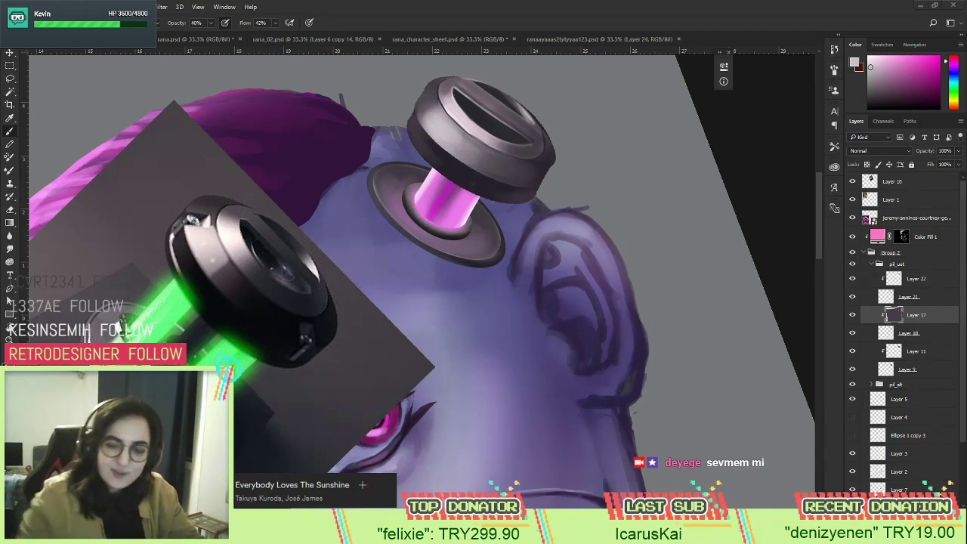
left_click(852, 315)
left_click(852, 315)
left_click_drag(368, 198, 360, 235)
Check Layer 11 and Layer 9 by toggling their visibility, then expand the pil_alt group.
left_click(502, 307, "ctrl")
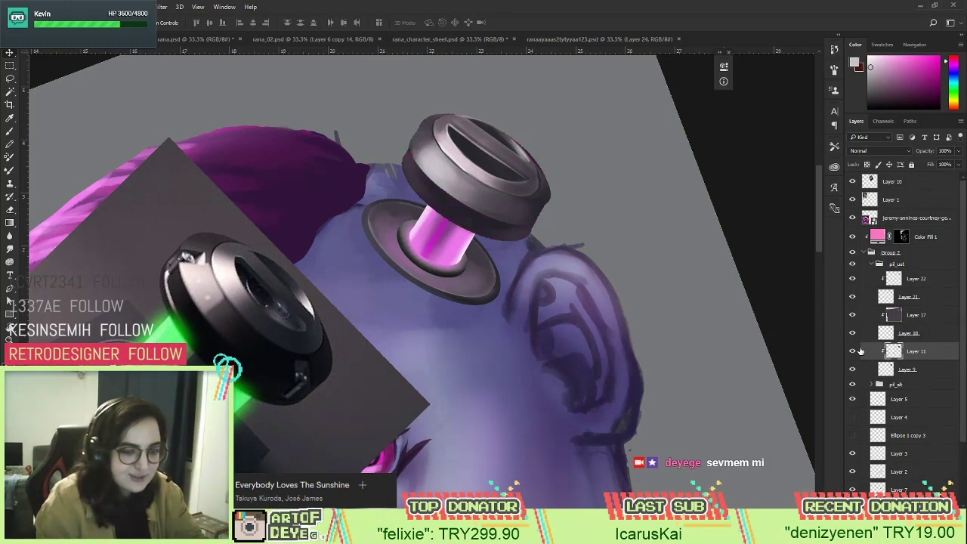
left_click(852, 351)
left_click(851, 351)
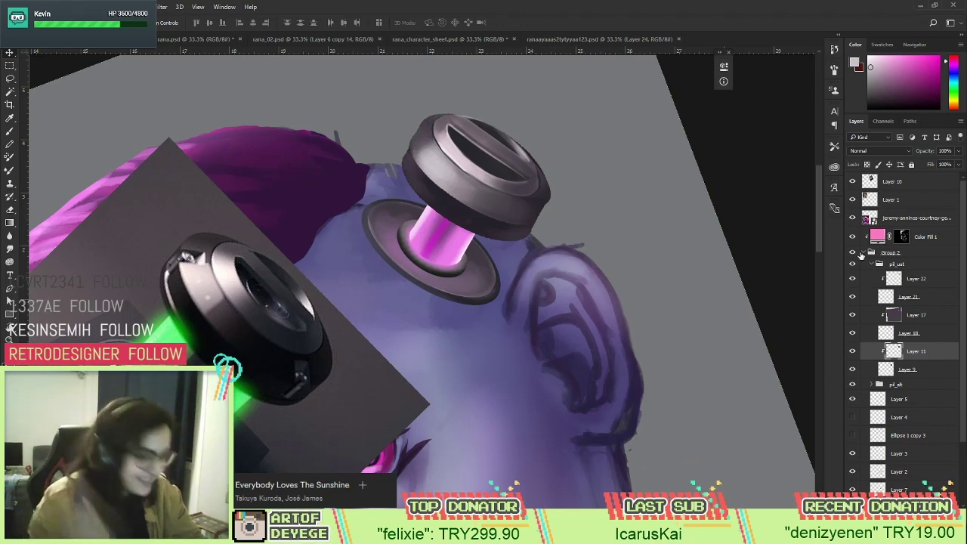
left_click(893, 336)
left_click(893, 370)
left_click(853, 370)
left_click(852, 370)
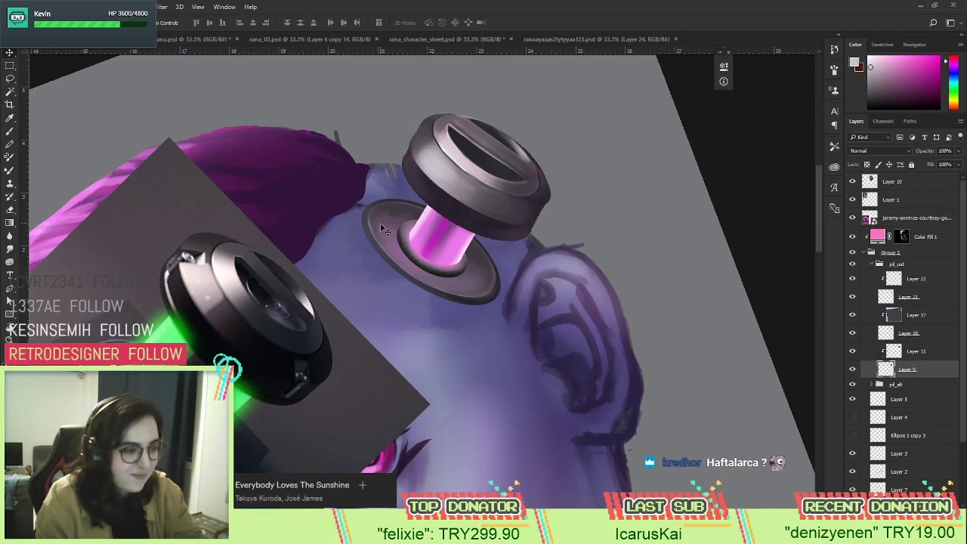
left_click(416, 284, "ctrl")
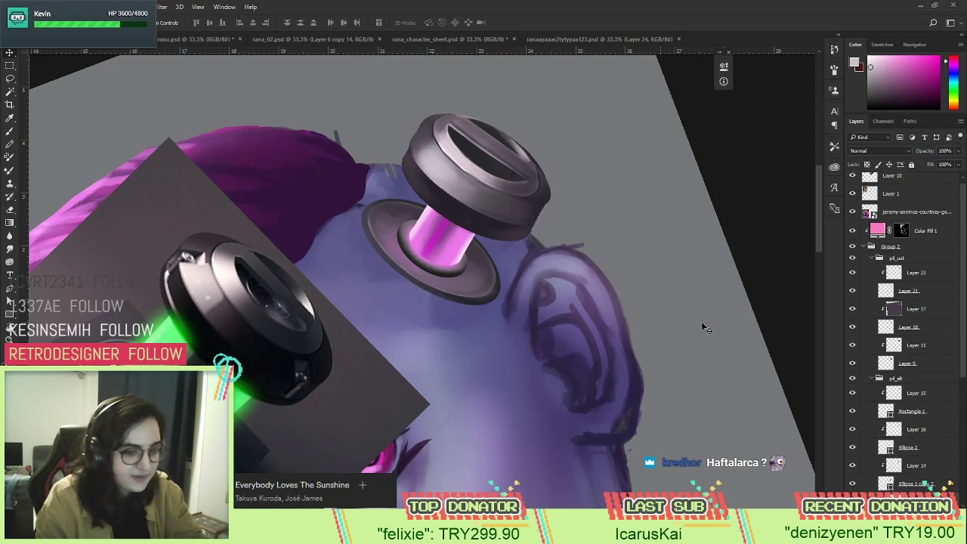
scroll(914, 439, "down", 1)
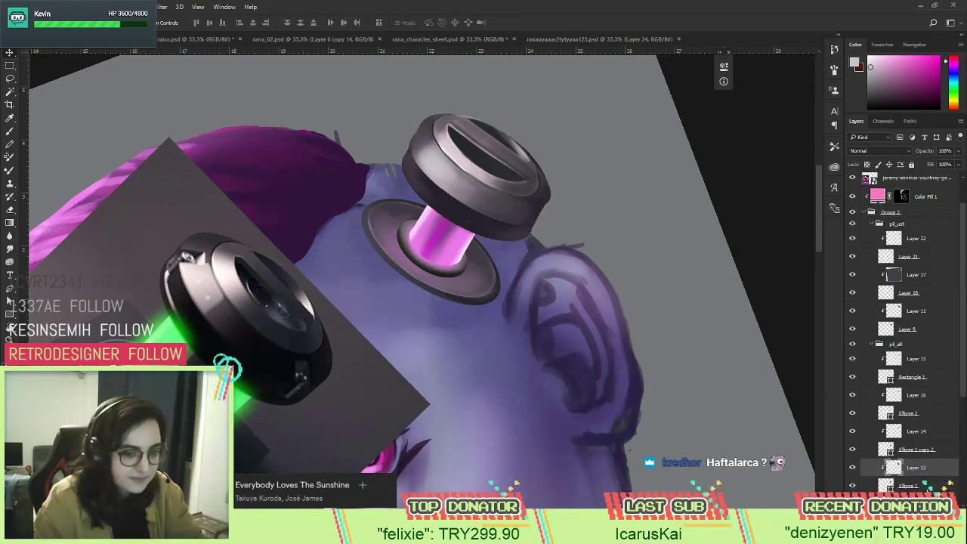
Free-transform the Ellipse 1 base ring a few pixels down and left, then commit it.
left_click(917, 486)
key("ctrl+t")
left_click_drag(618, 281, 535, 327)
left_click_drag(394, 249, 390, 248)
left_click_drag(479, 307, 480, 308)
key("shift+Left")
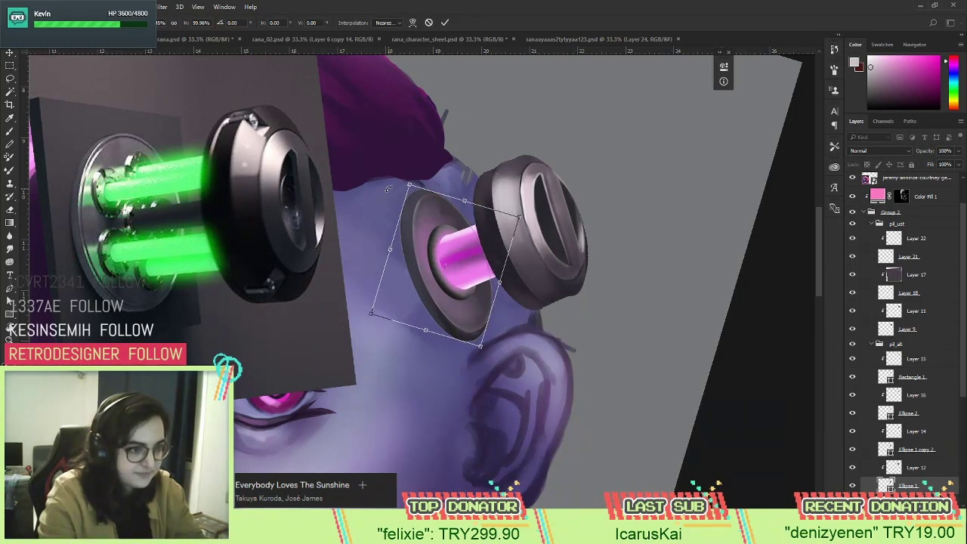
key("Return")
key("r")
left_click_drag(557, 271, 621, 212)
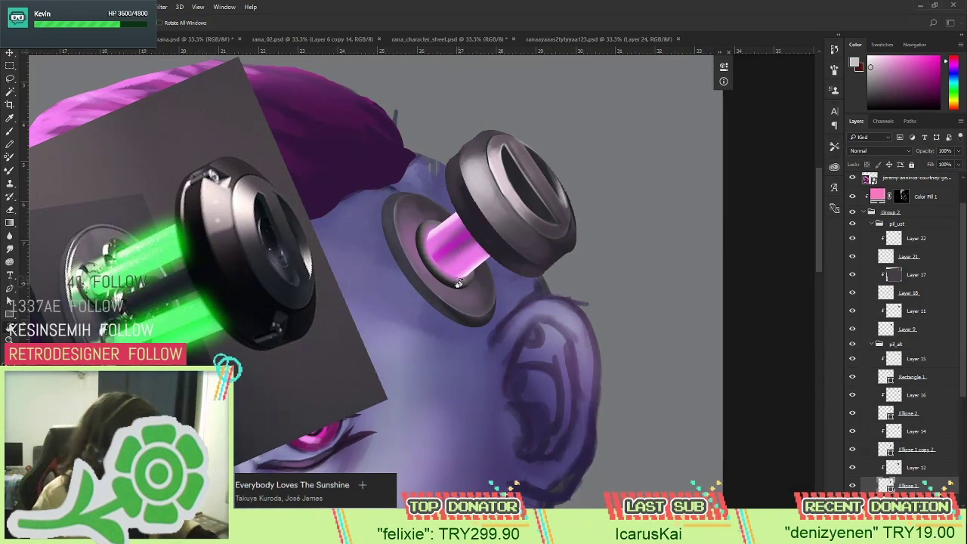
key("r")
left_click_drag(698, 246, 669, 301)
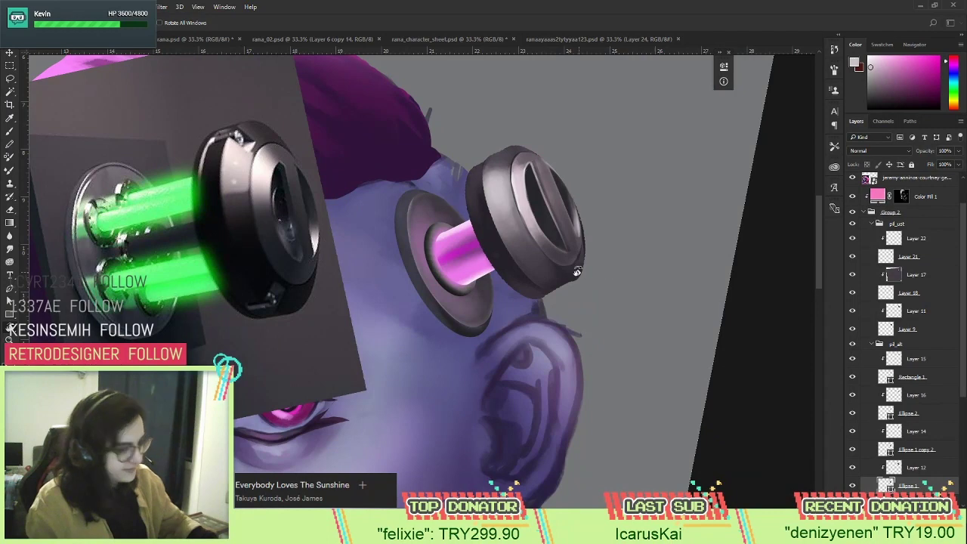
On Layer 16, sample pink tones from the tube as the brush colour.
key("v")
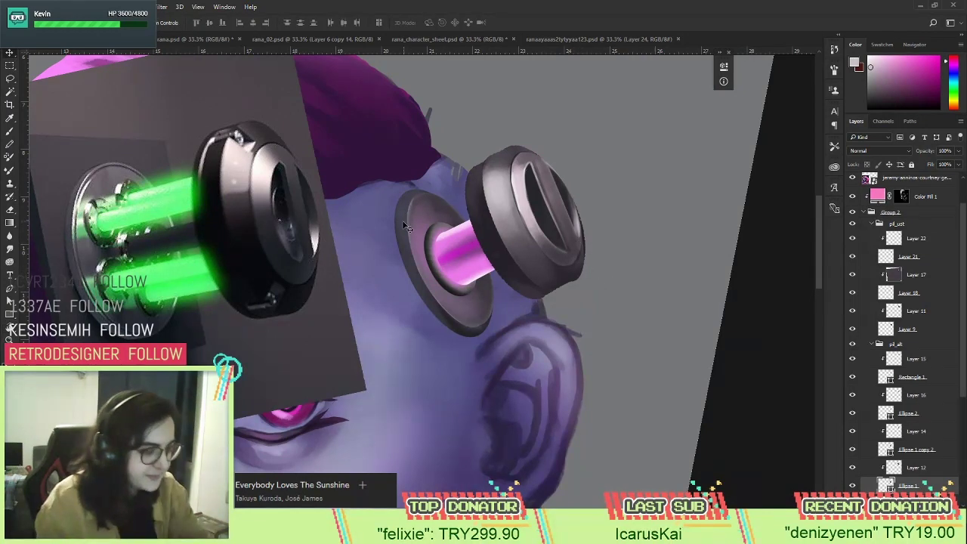
left_click(436, 246, "ctrl")
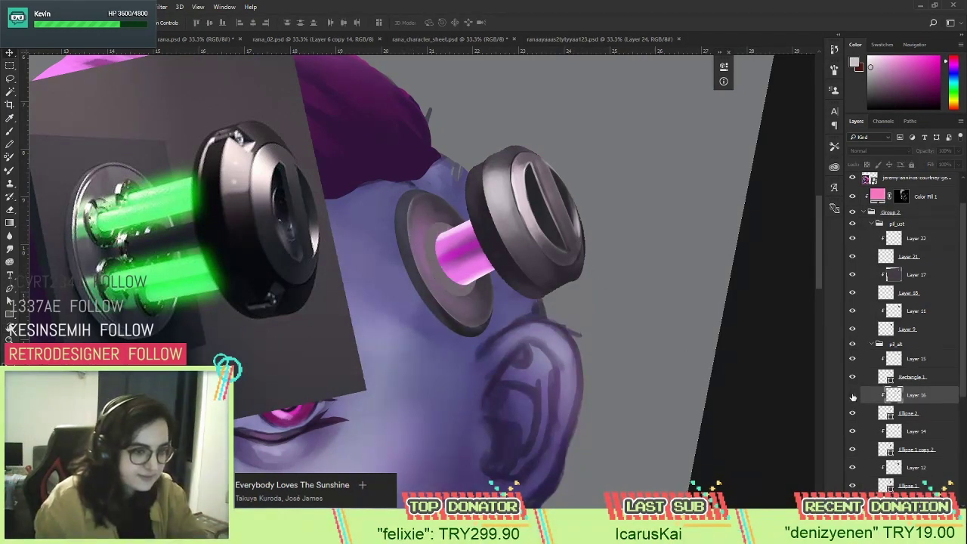
key("b")
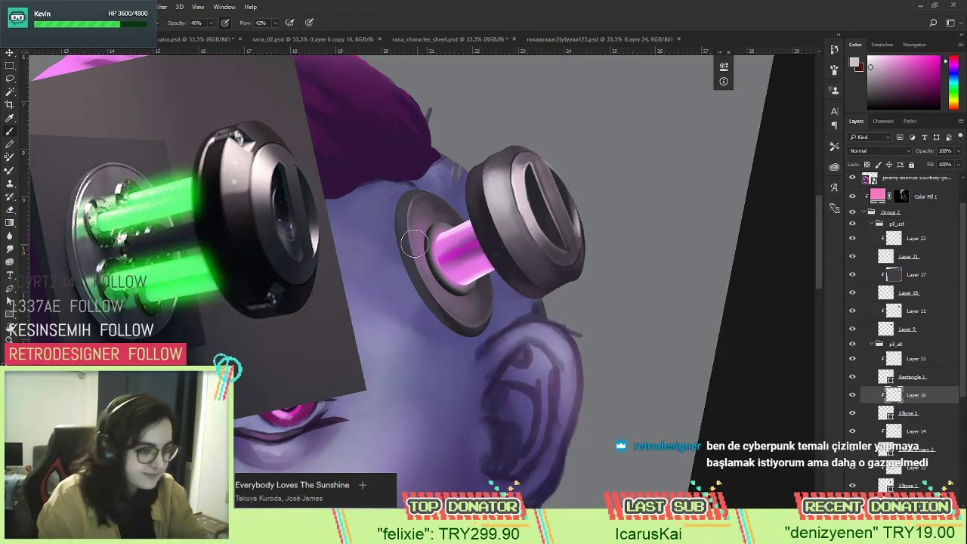
left_click(444, 232, "alt")
left_click(445, 230, "alt")
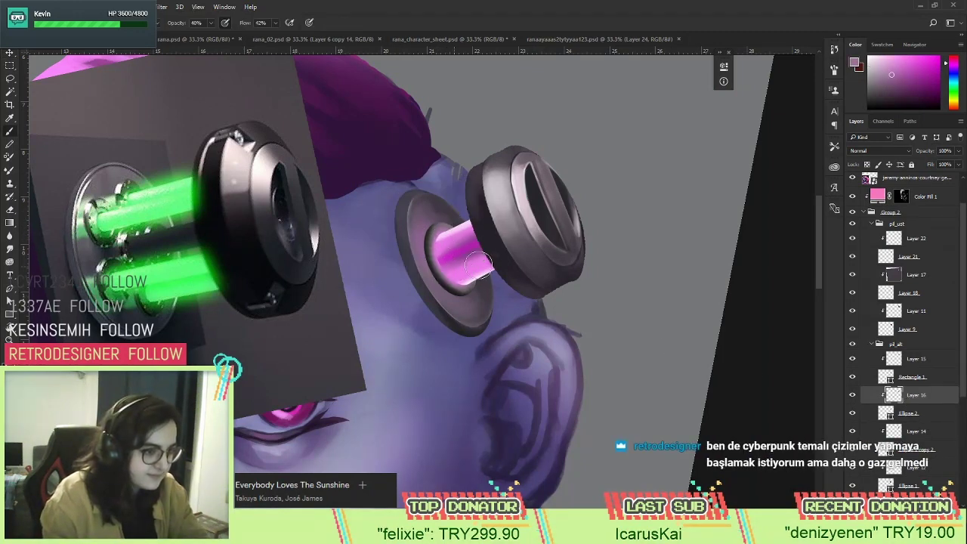
left_click(436, 228, "alt")
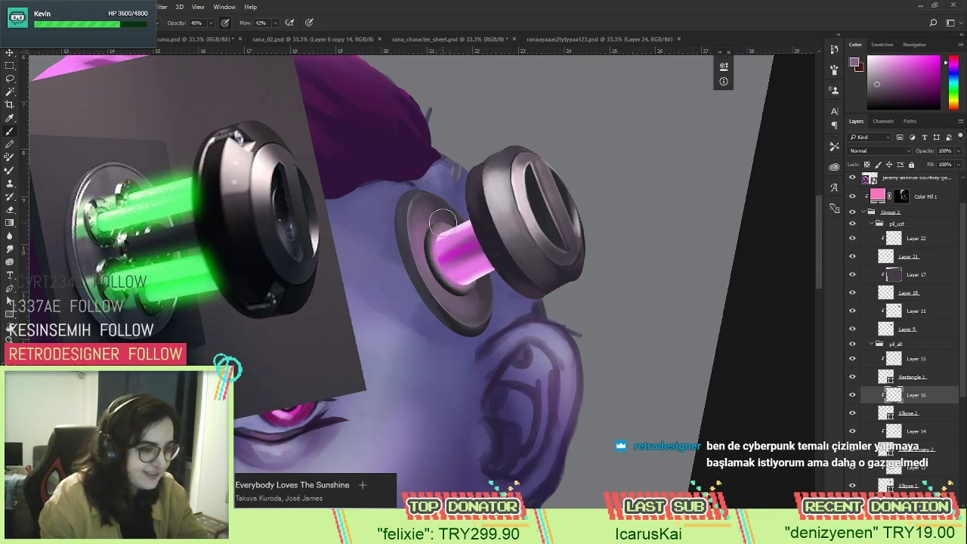
right_click(448, 226)
key("Escape")
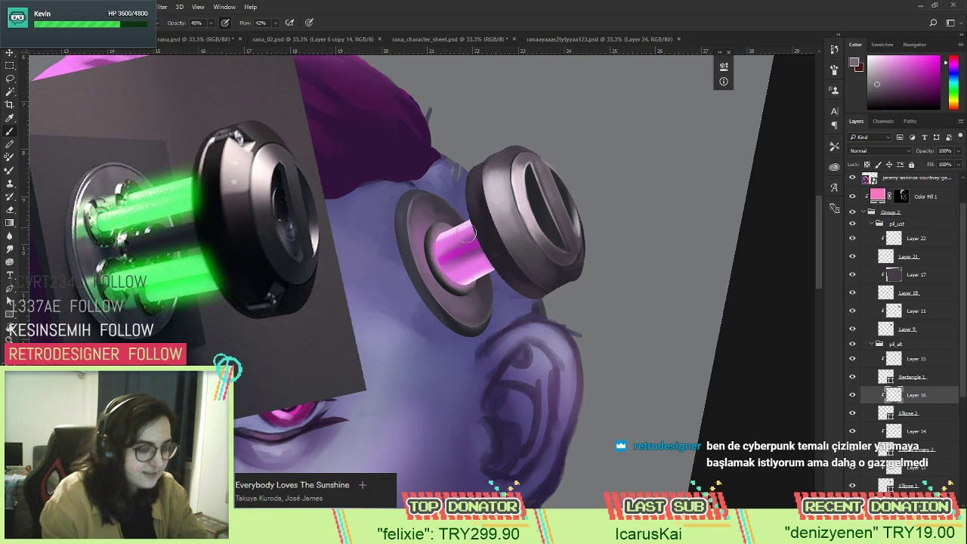
Paint a brighter pink reflection across the base ring with a lighter pink sampled from the tube.
key("r")
mouse_move(582, 323)
left_mouse_down()
mouse_move(515, 175)
mouse_move(516, 195)
left_mouse_up()
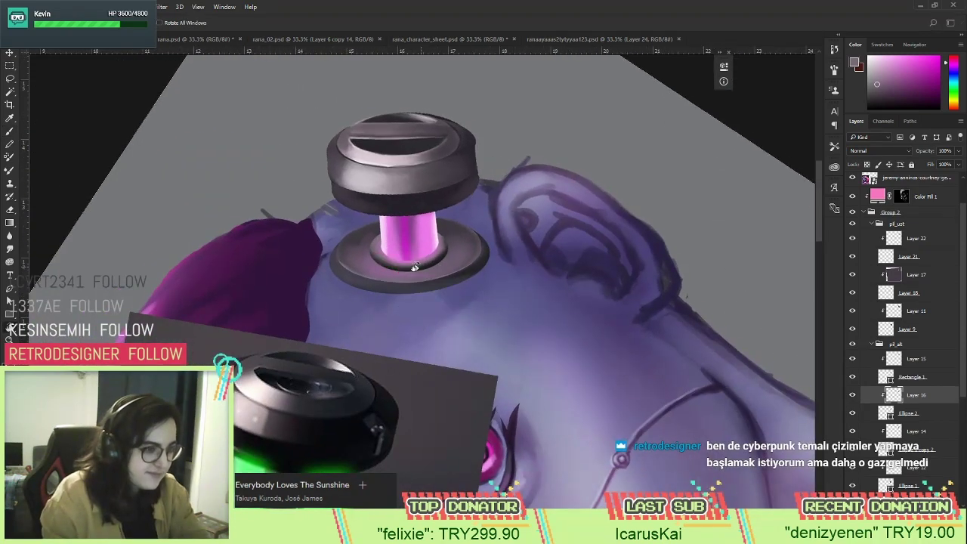
key("b")
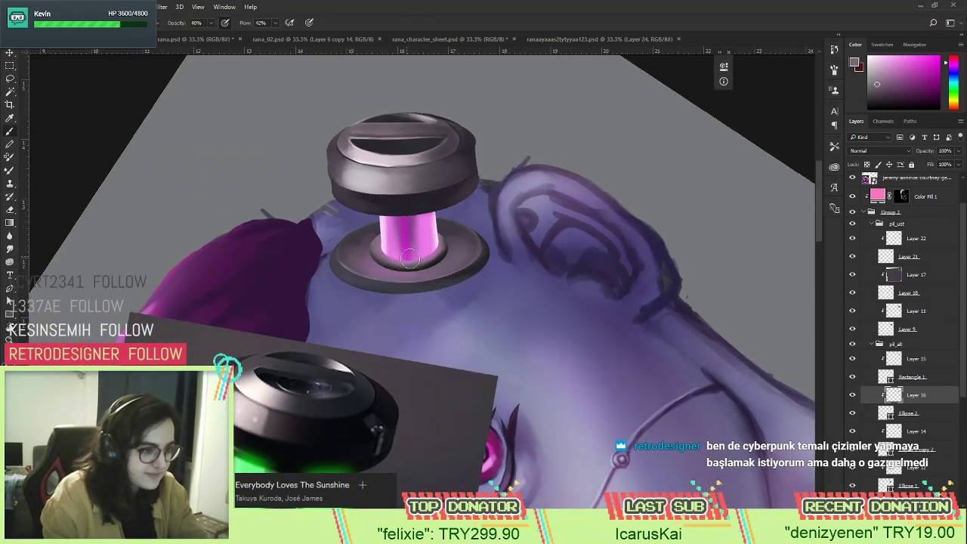
left_click(432, 263, "alt")
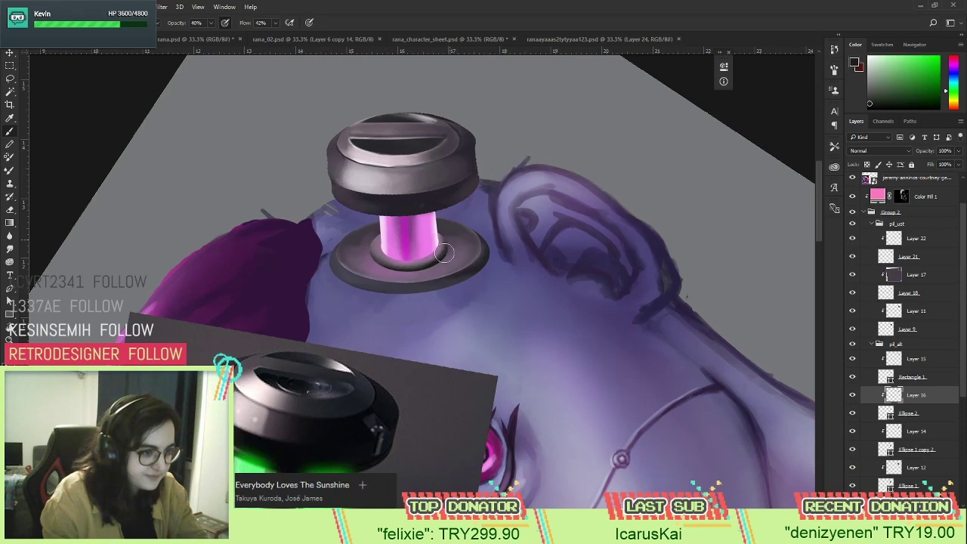
left_click(372, 246, "alt")
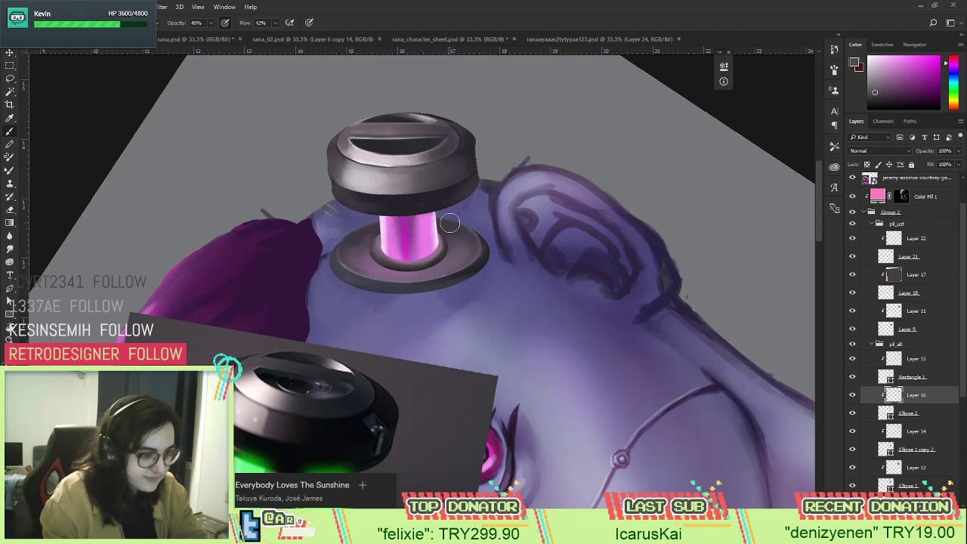
left_click(438, 254, "alt")
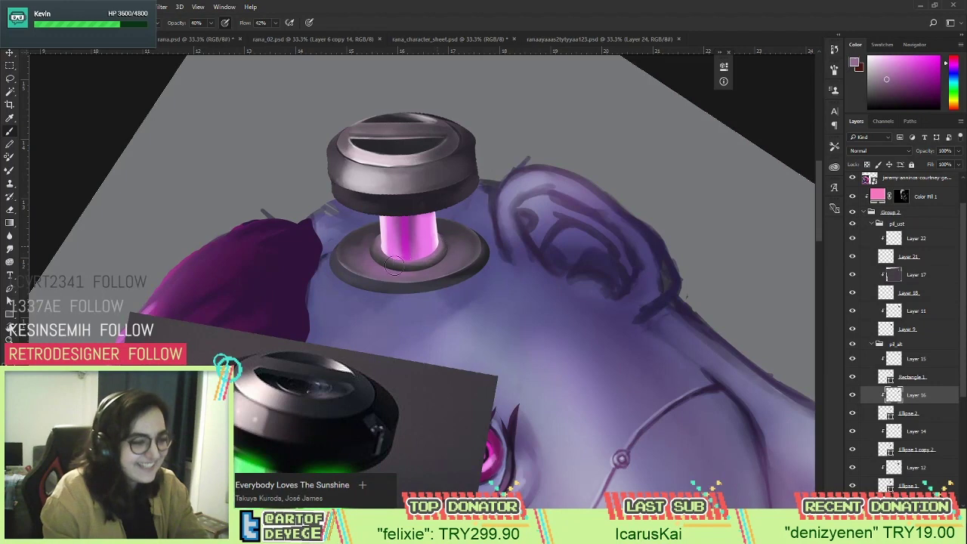
left_click_drag(376, 248, 414, 264)
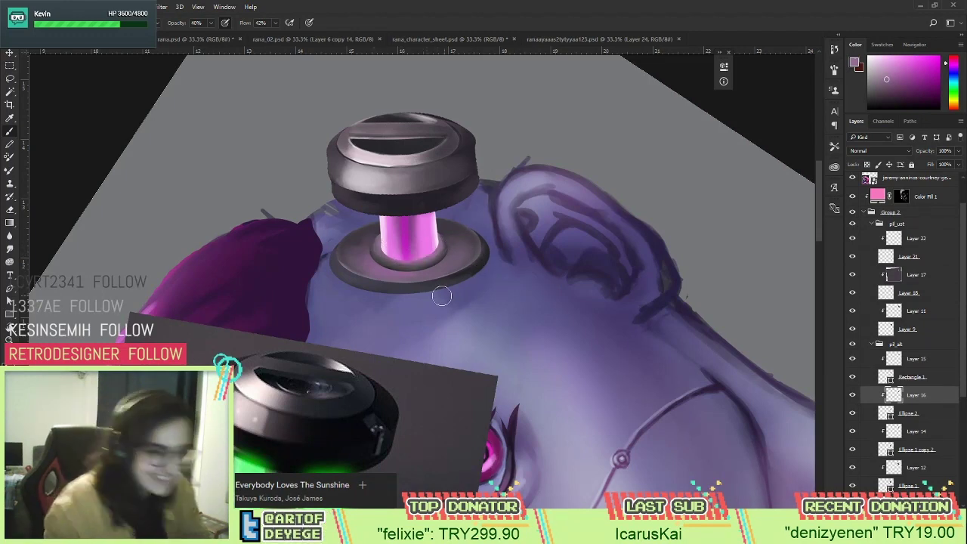
left_click(484, 265, "alt")
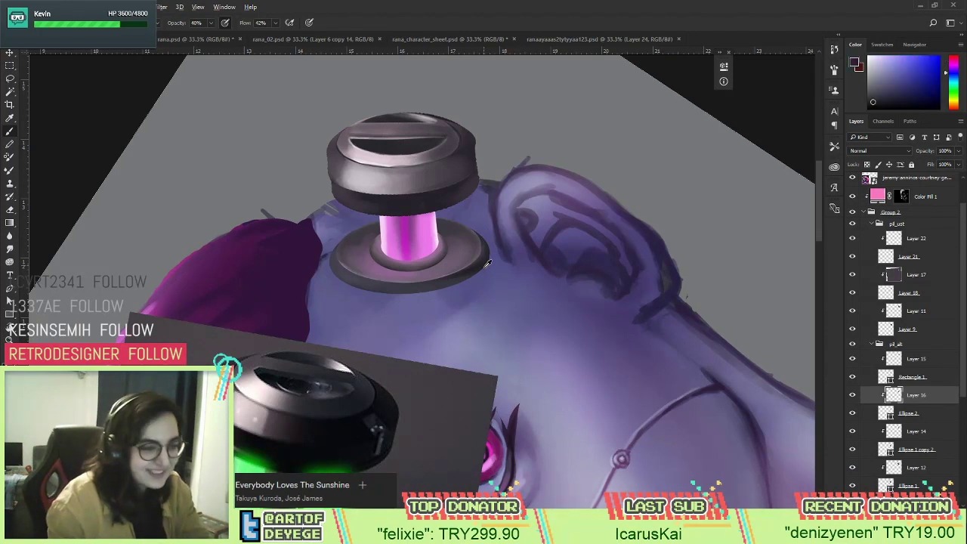
left_click(483, 265, "alt")
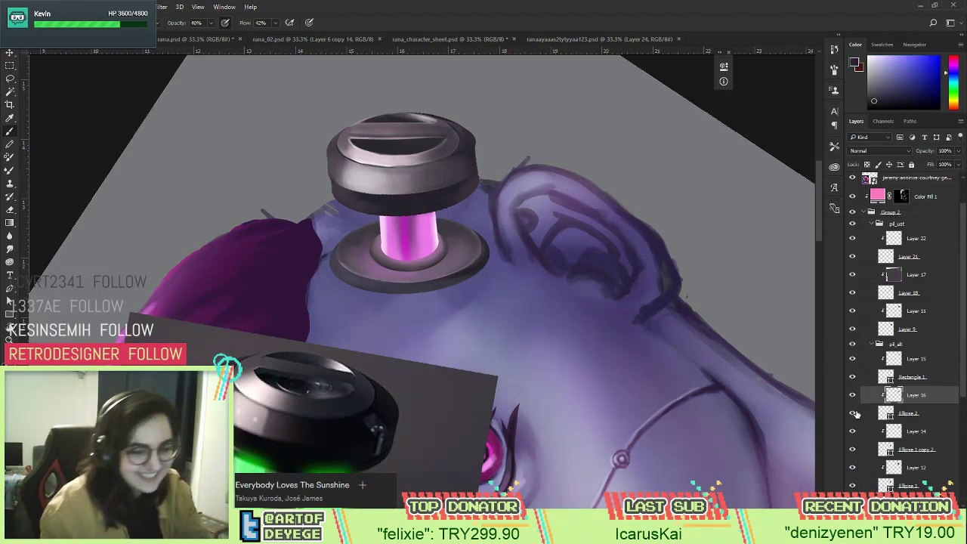
left_click_drag(597, 417, 733, 372)
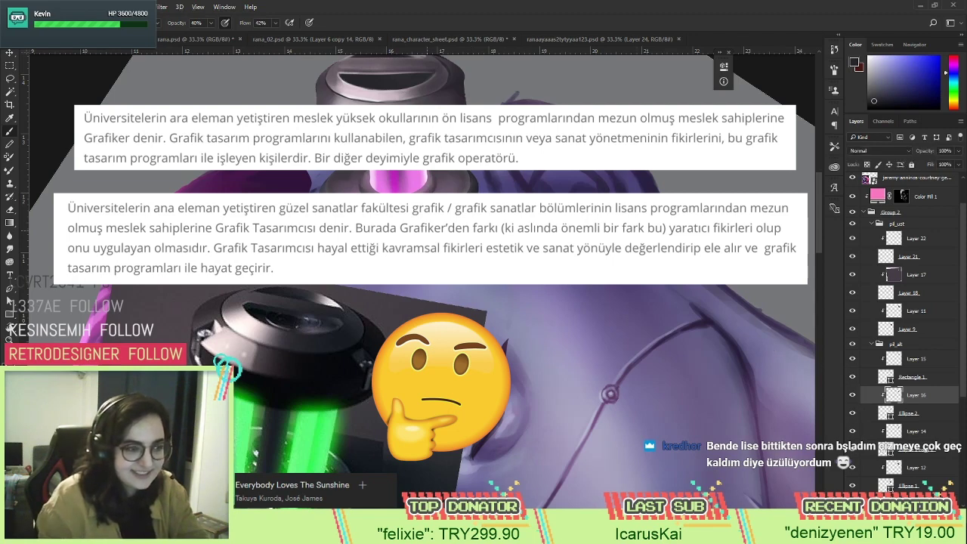
On Layer 12, sample a soft lilac skin tone beside the tube, then zoom out to the full canvas.
key("v")
left_click(916, 467)
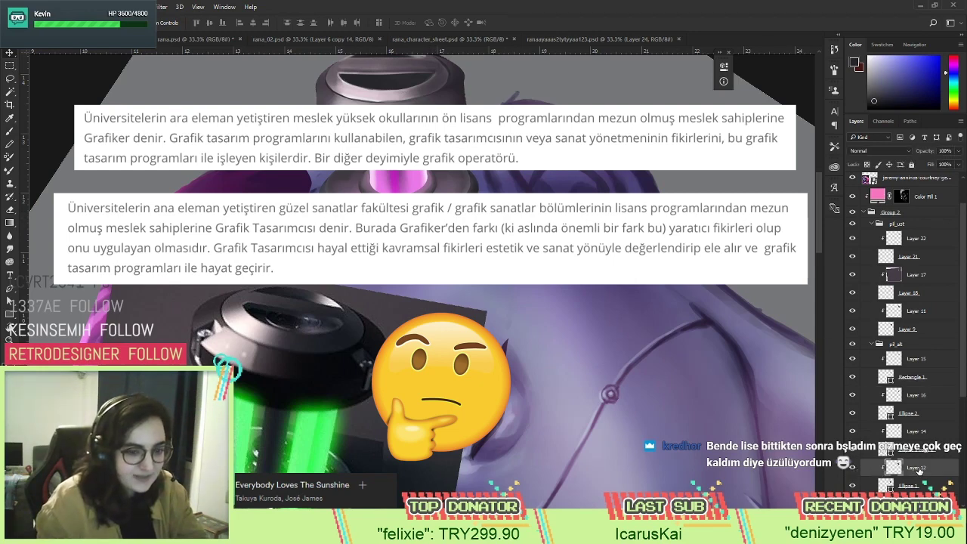
key("b")
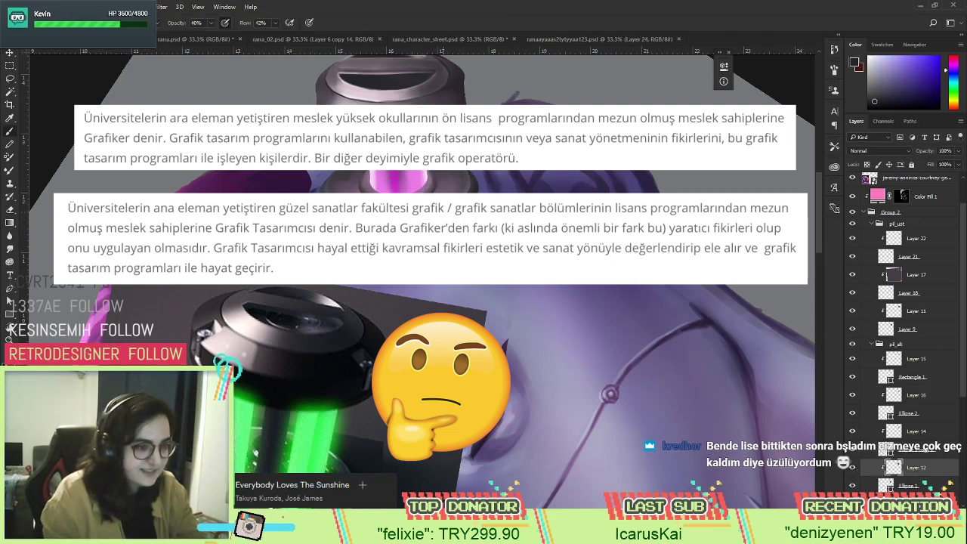
key("ctrl+z")
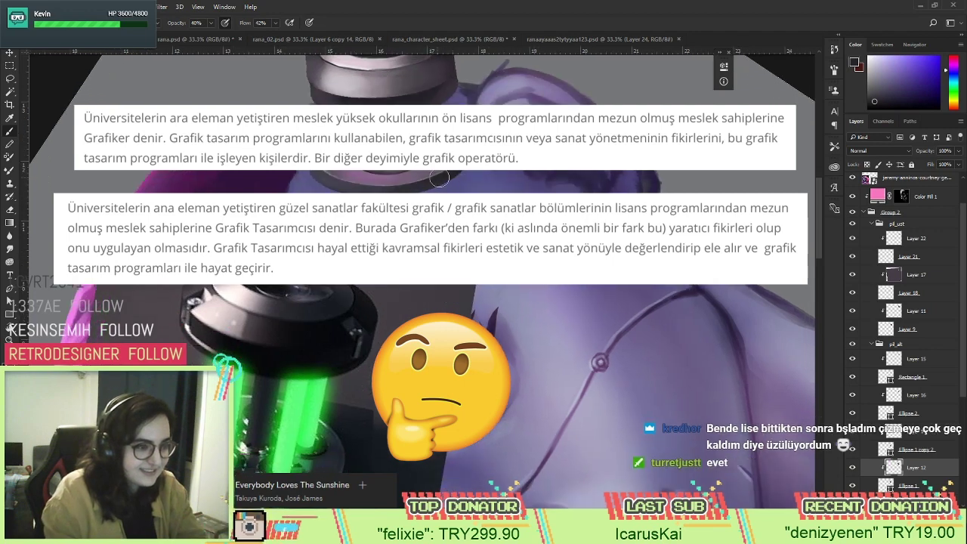
left_click(408, 180, "alt")
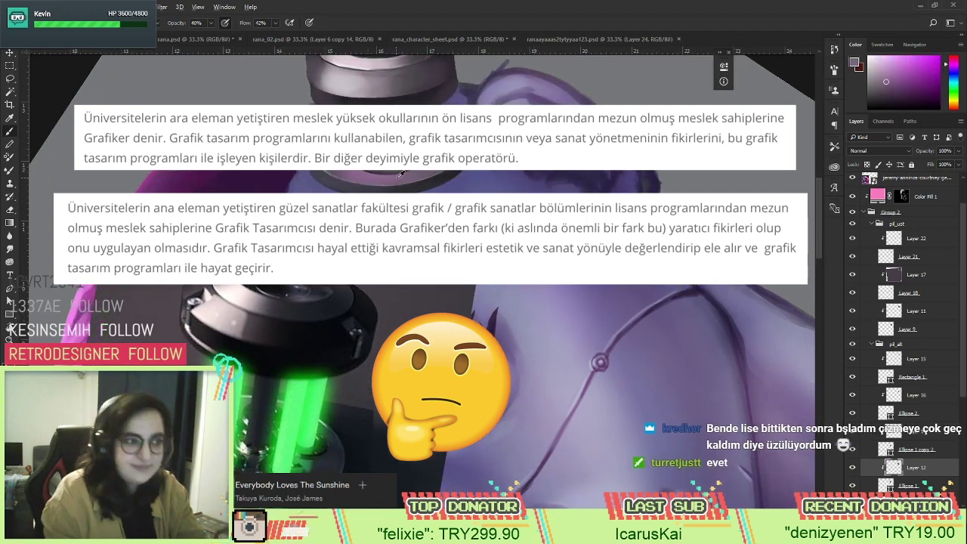
left_click(453, 176, "alt")
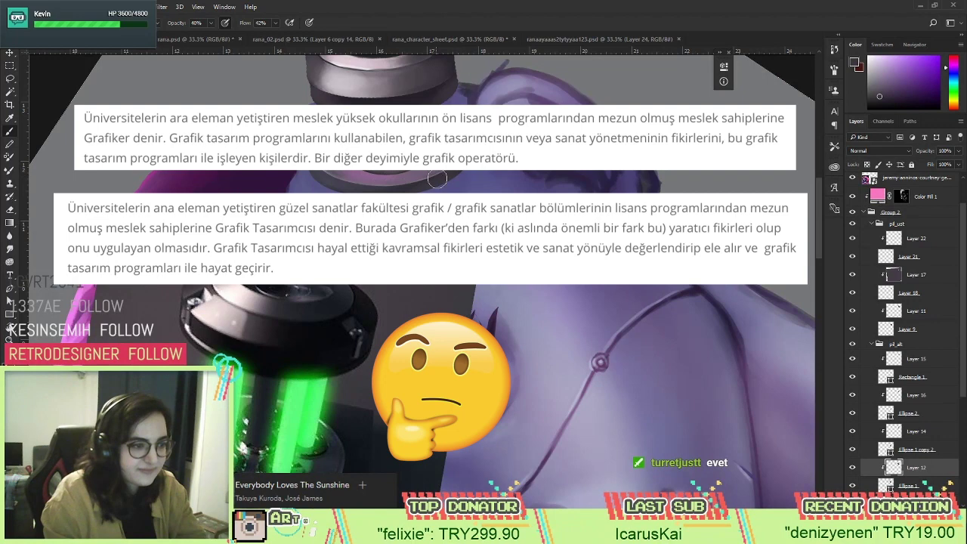
left_click(434, 179, "alt")
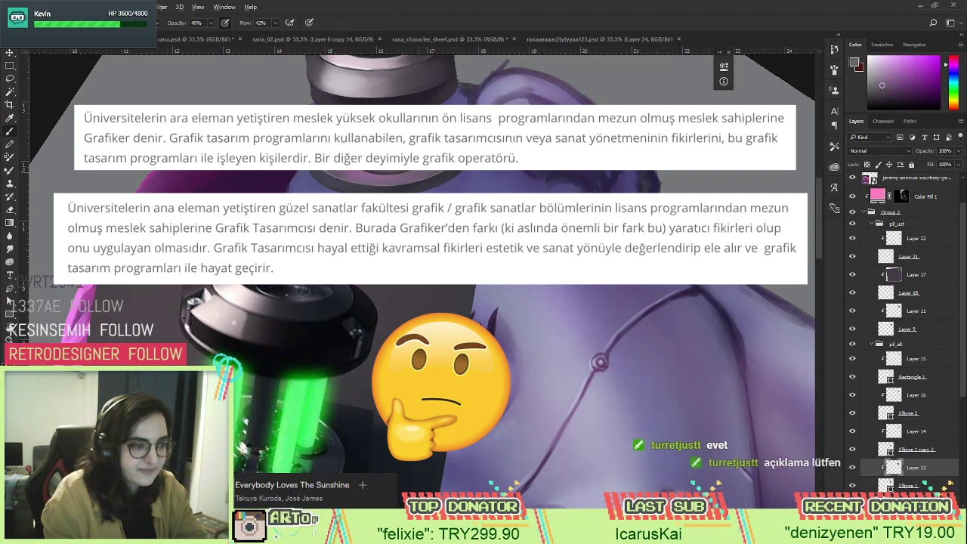
left_click(392, 184, "alt")
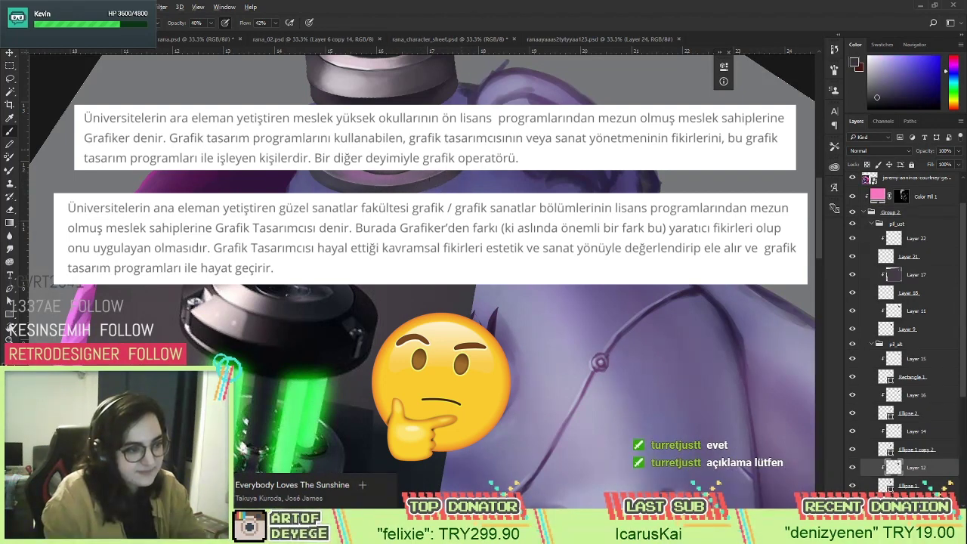
left_click(494, 175, "alt")
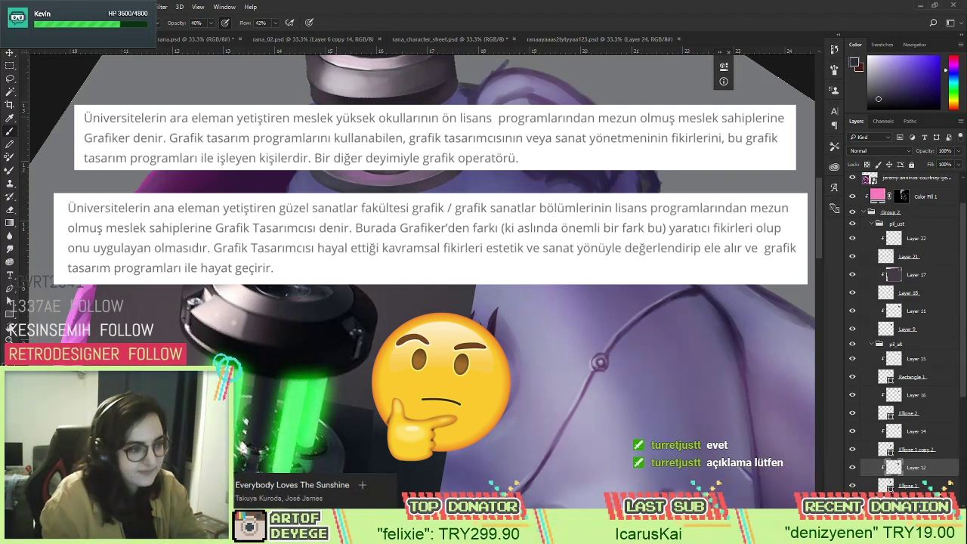
left_click(495, 174, "alt")
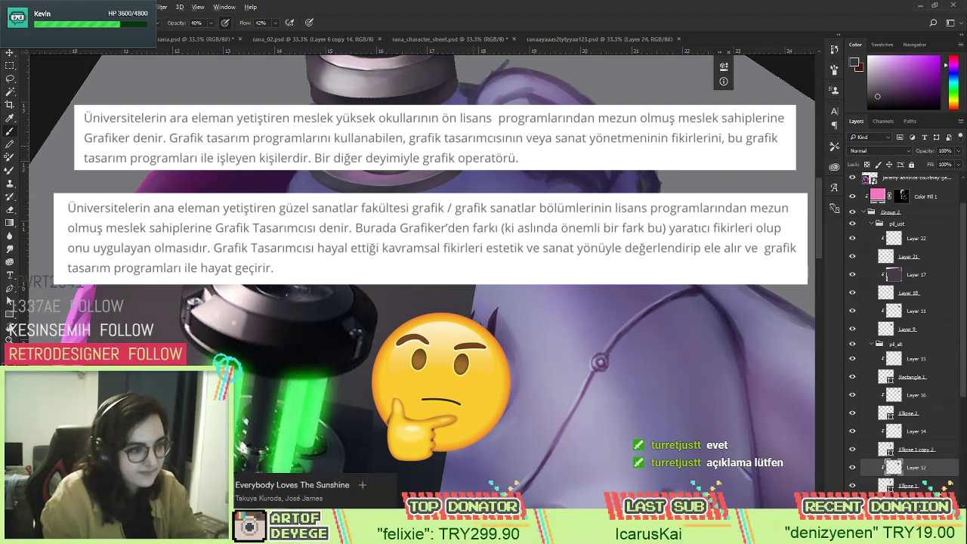
left_click(495, 174, "alt")
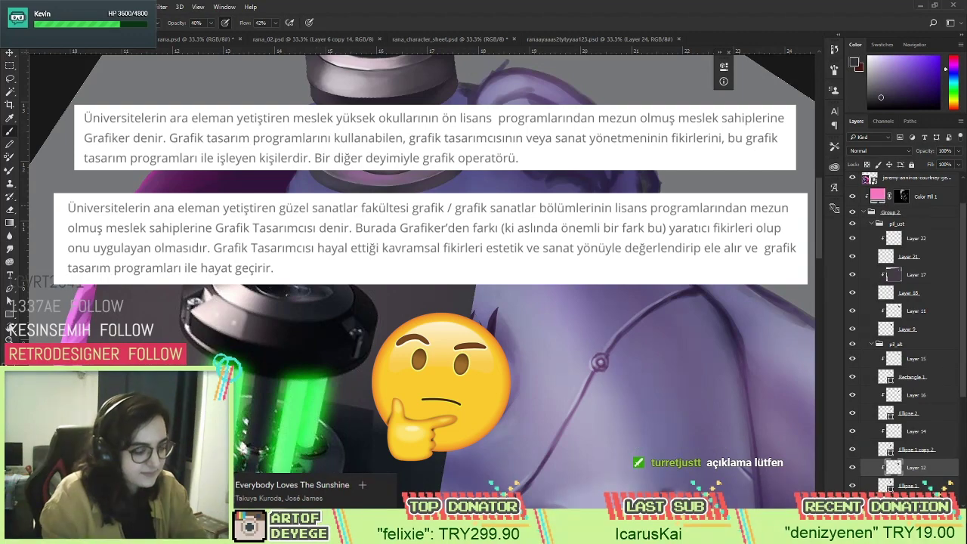
left_click(495, 174, "ctrl")
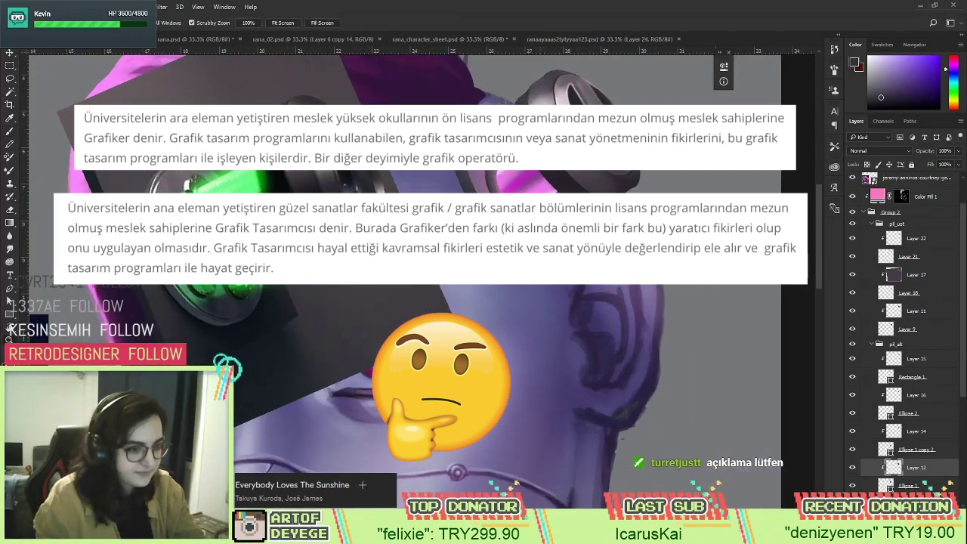
key("ctrl+minus")
key("ctrl+minus")
key("ctrl+minus")
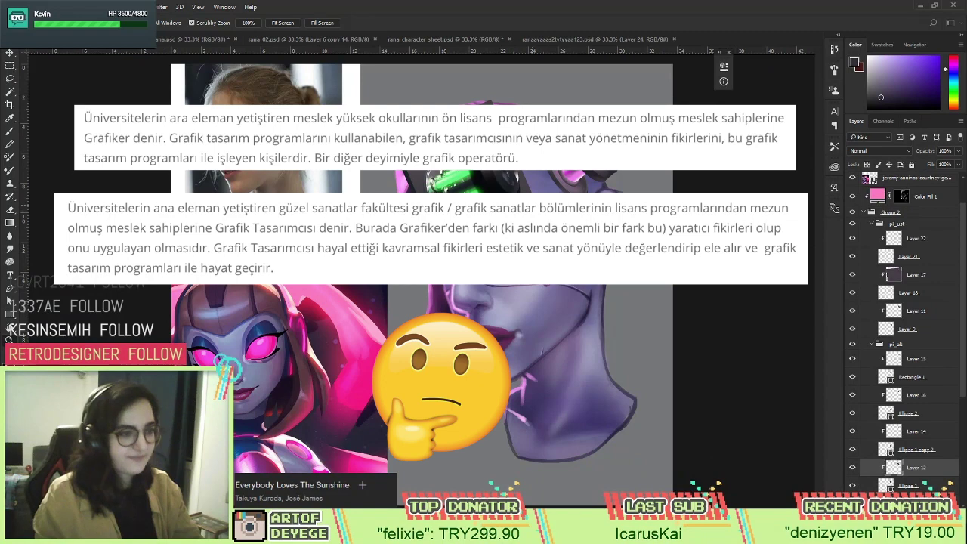
Zoom in on the face and make Layer 22 the active layer.
key("v")
left_click_drag(454, 181, 340, 181)
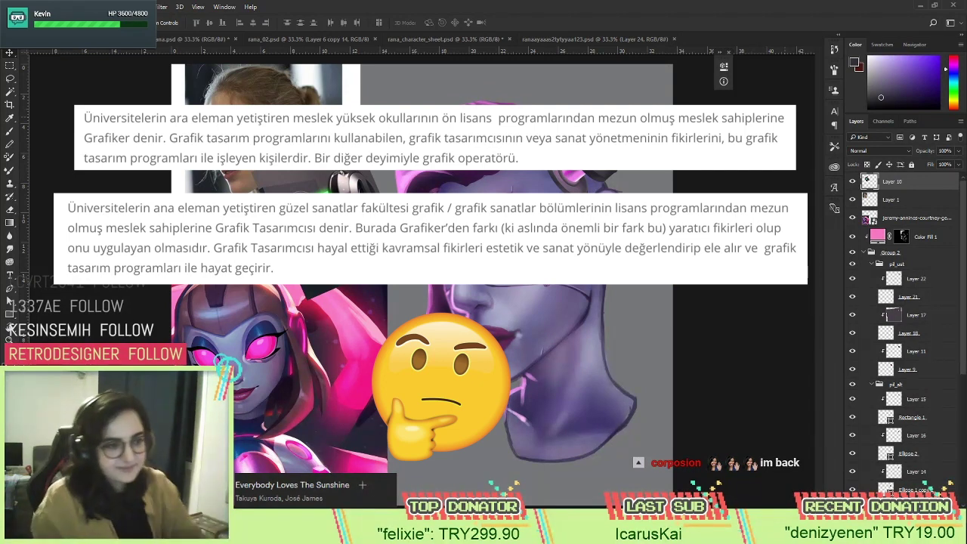
key("z")
left_click(583, 187)
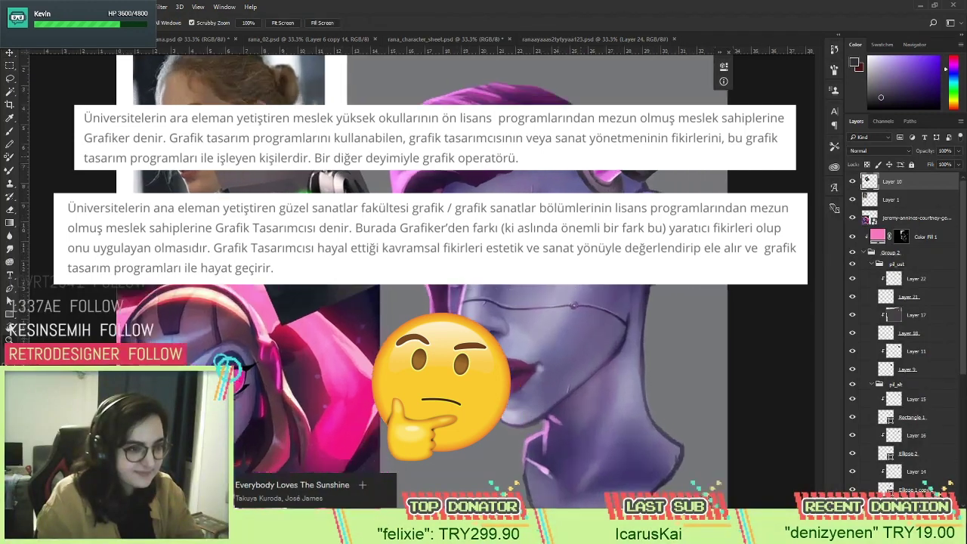
left_click(547, 215)
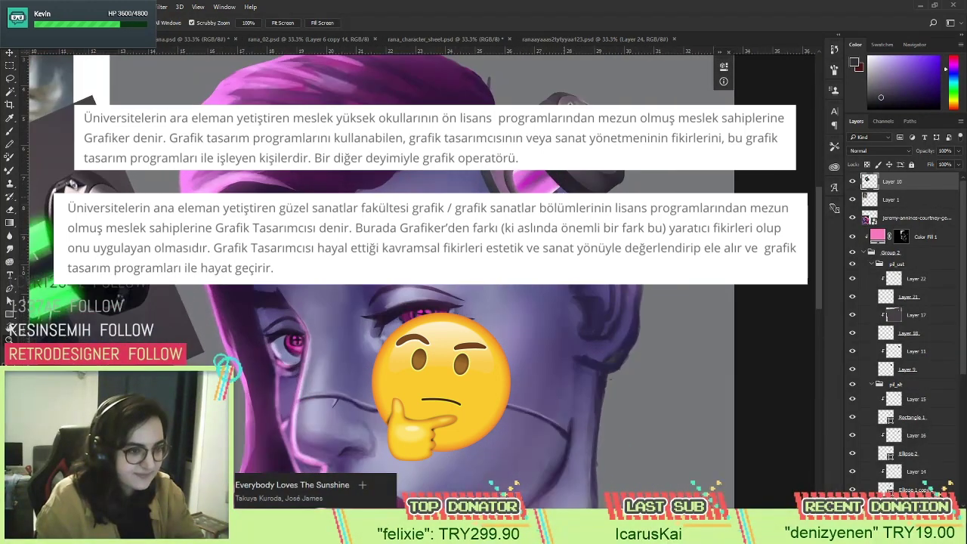
left_click_drag(533, 161, 583, 184)
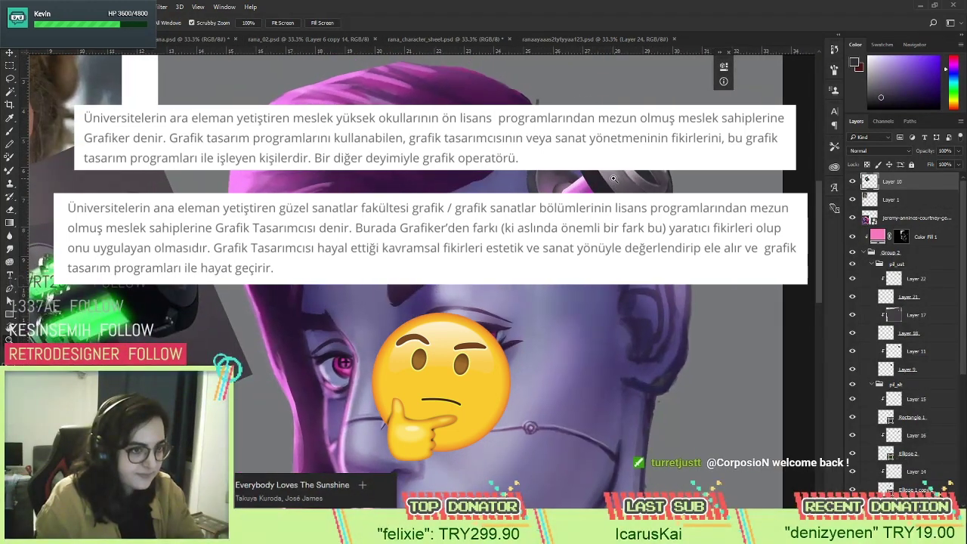
key("v")
left_click(610, 187, "ctrl")
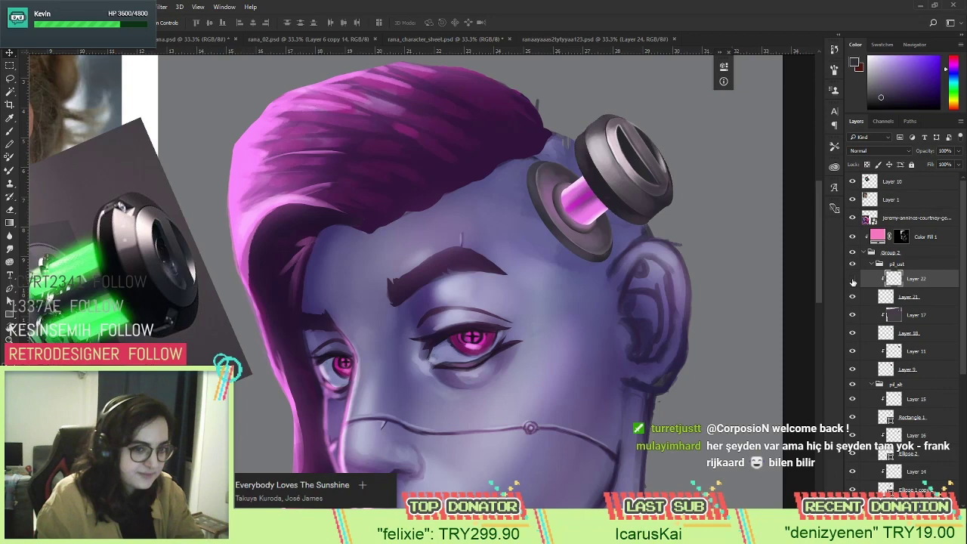
left_click(855, 280)
Sample pink and dark tones near the cap, and toggle Layer 14 to check its effect.
key("b")
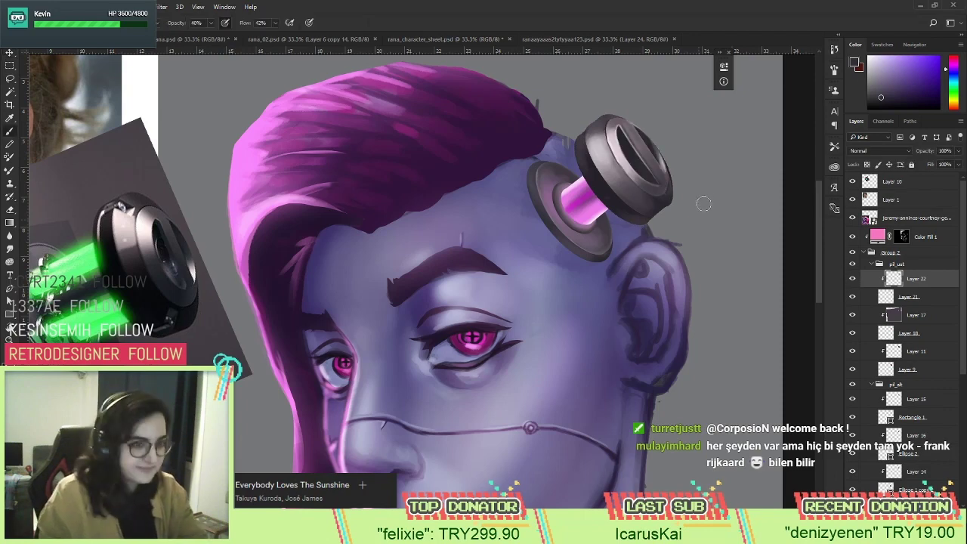
right_click(711, 211)
left_click(789, 184)
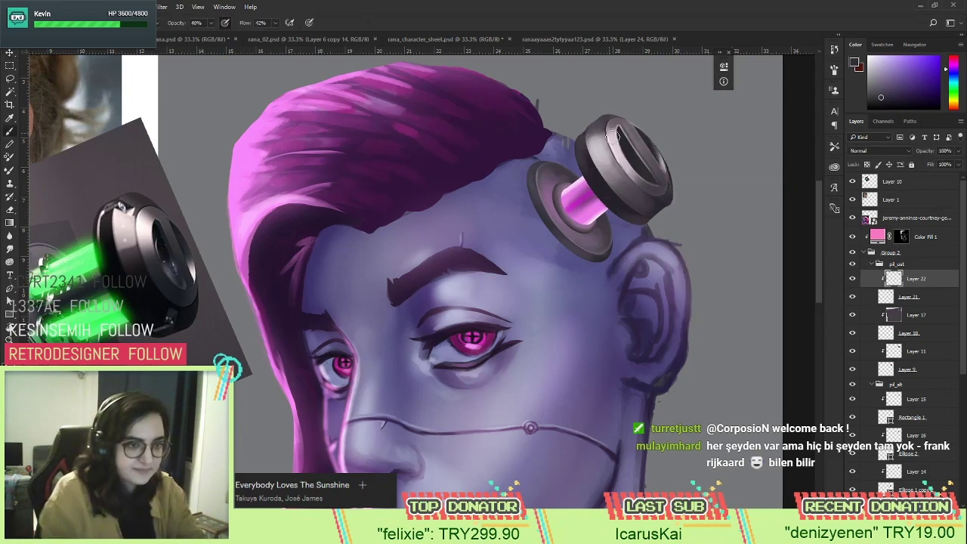
left_click(619, 151, "alt")
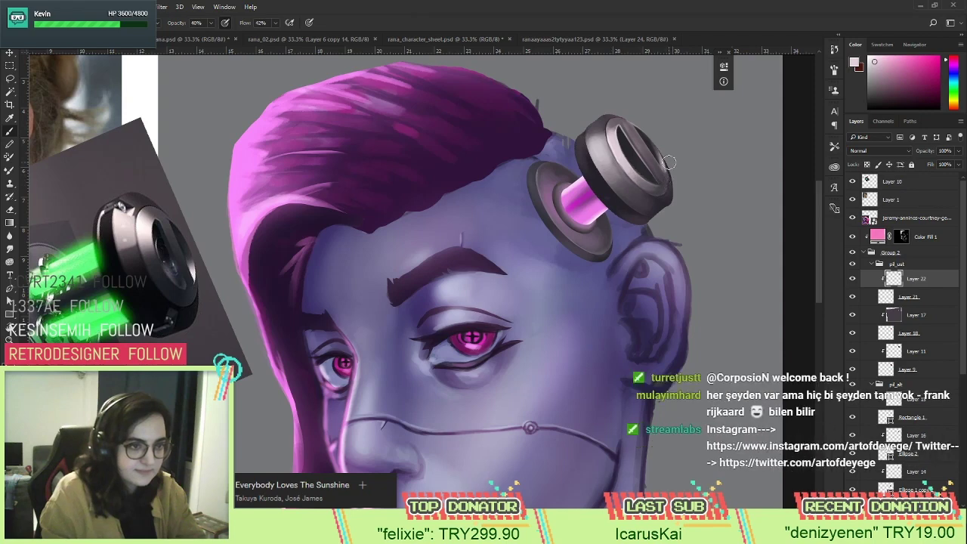
left_click(611, 159, "alt")
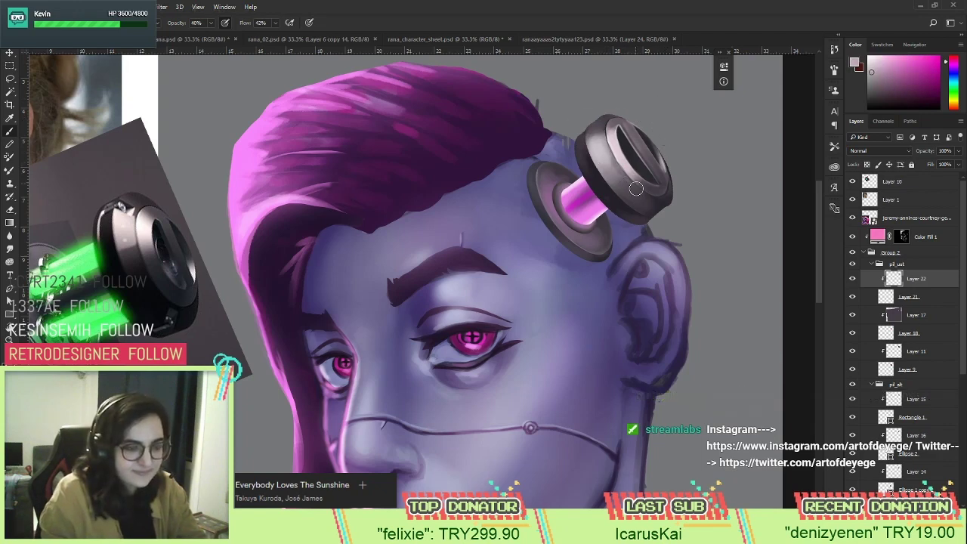
key("v")
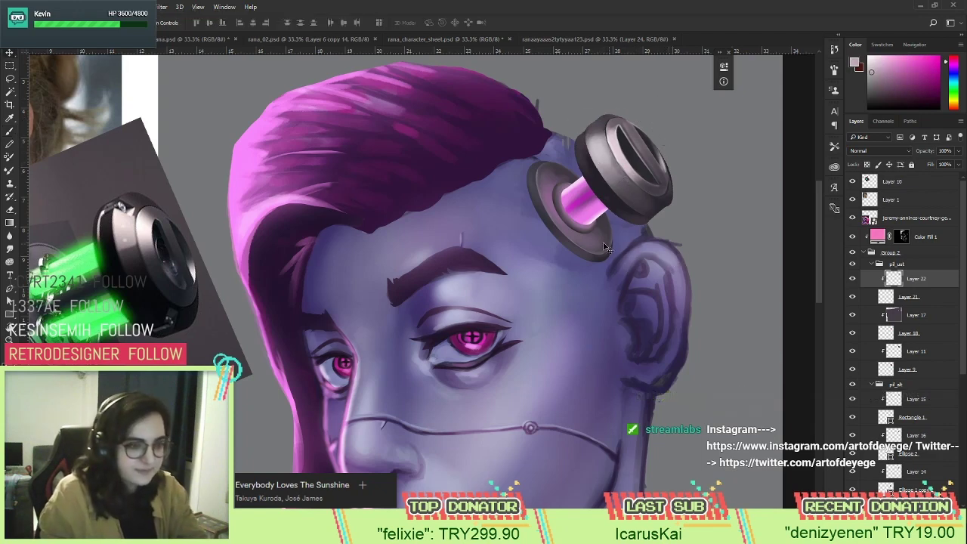
left_click(560, 231, "ctrl")
left_click(852, 472)
left_click(853, 472)
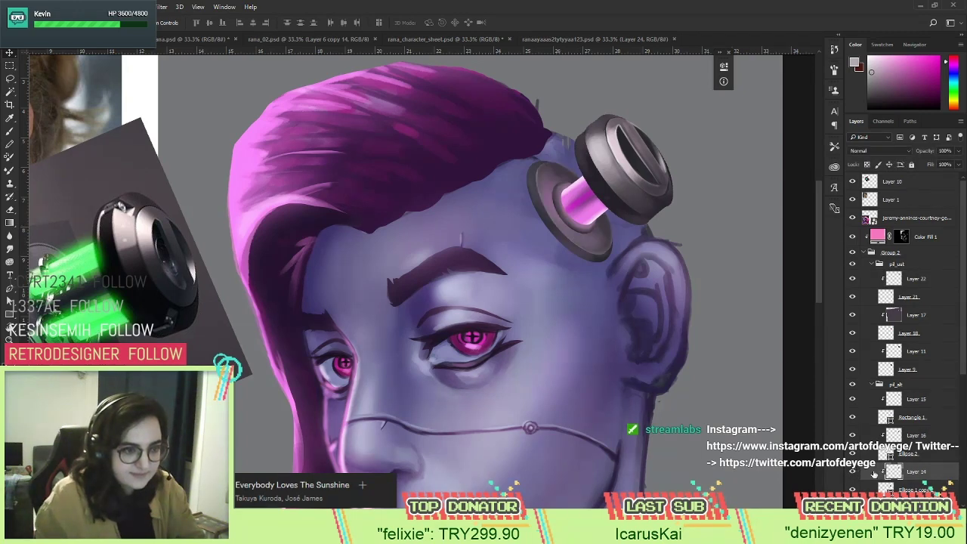
key("b")
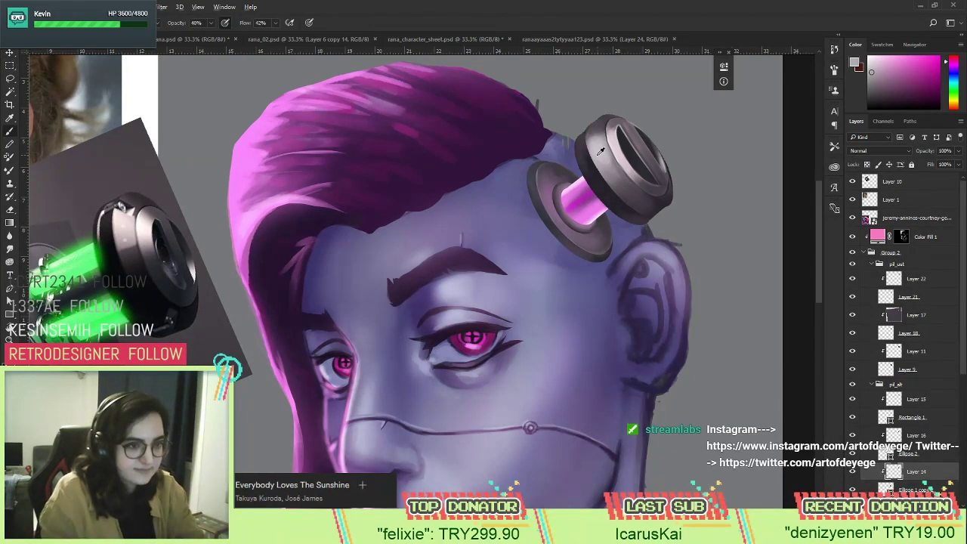
Lighten the cap's left edge and lower rim with strokes, sampling greys along the rim.
left_click_drag(541, 174, 575, 219)
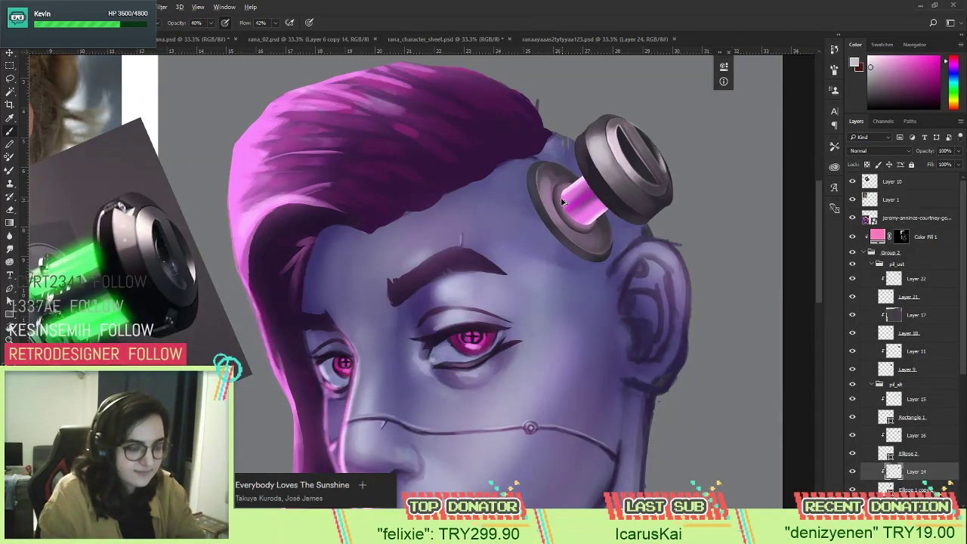
left_click_drag(551, 181, 594, 244)
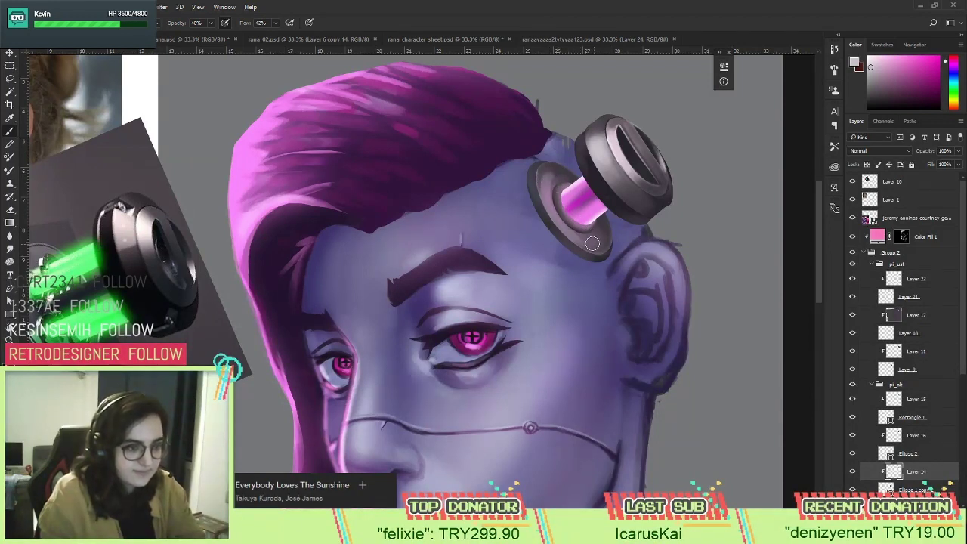
left_click(550, 177, "alt")
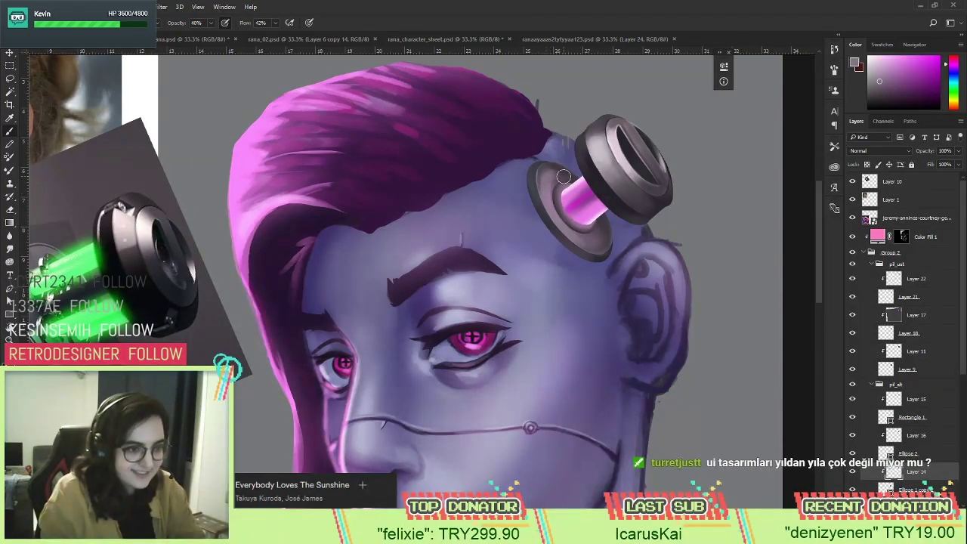
left_click(560, 176, "alt")
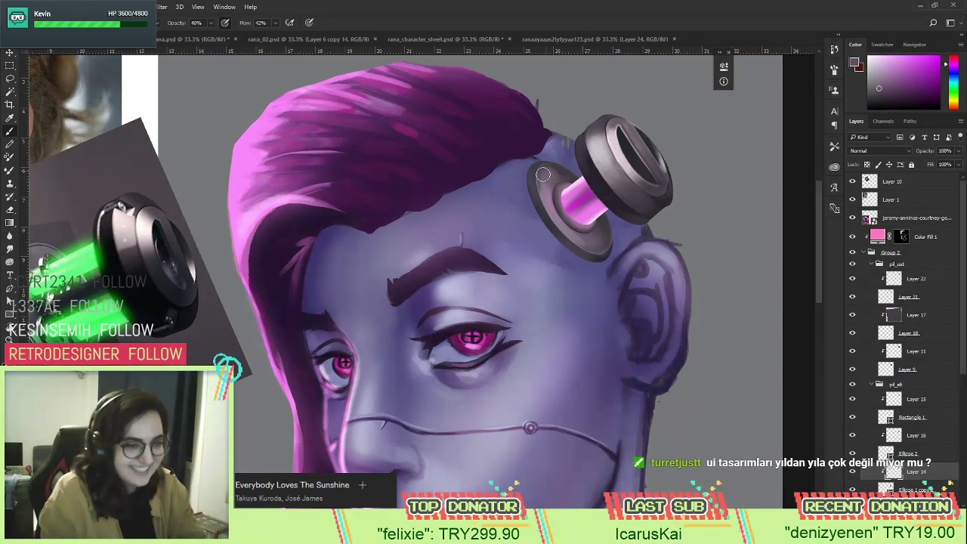
left_click(557, 223, "alt")
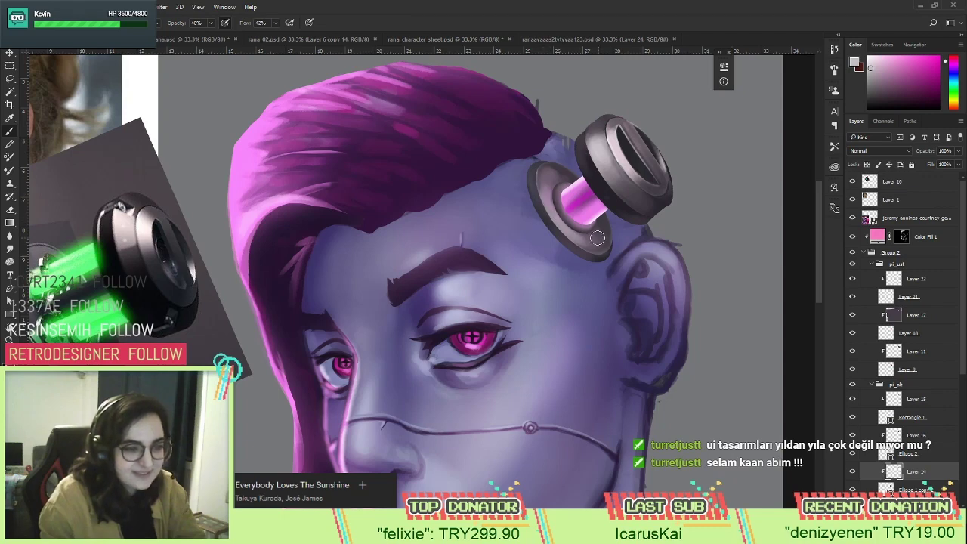
left_click(554, 204, "alt")
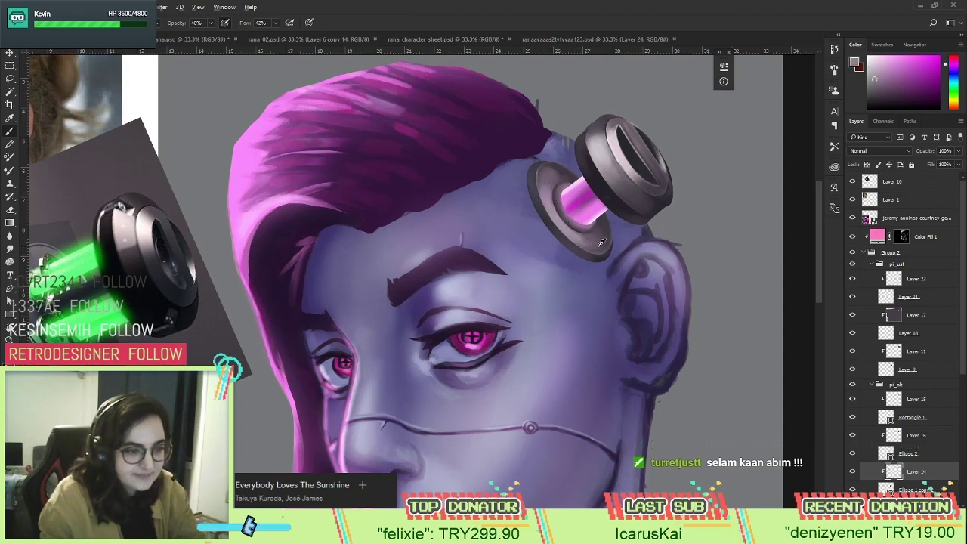
left_click(599, 234, "alt")
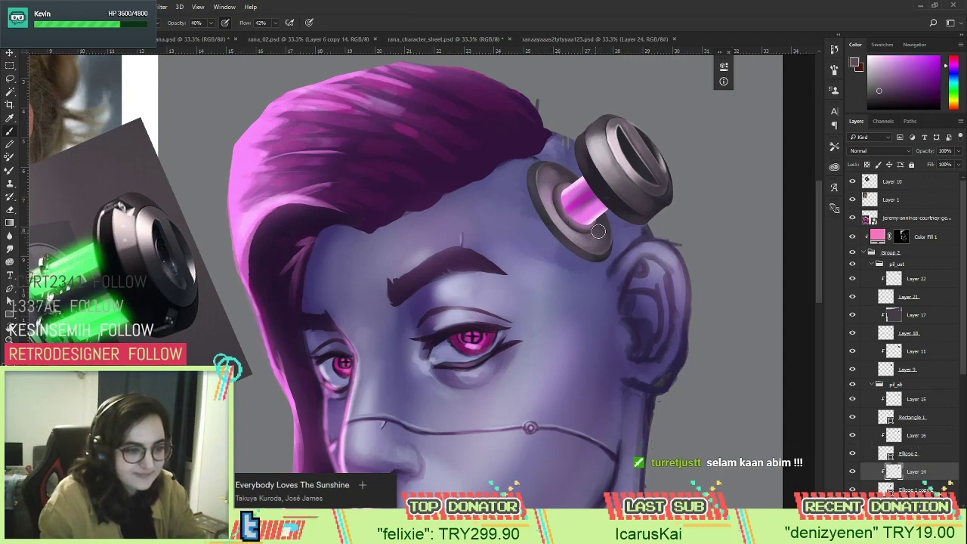
left_click(608, 234, "alt")
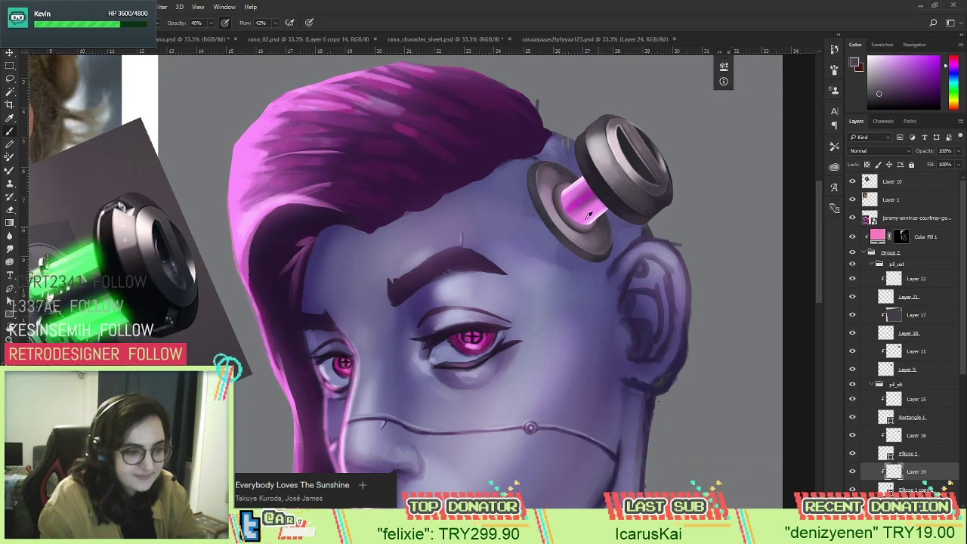
left_click(560, 171, "alt")
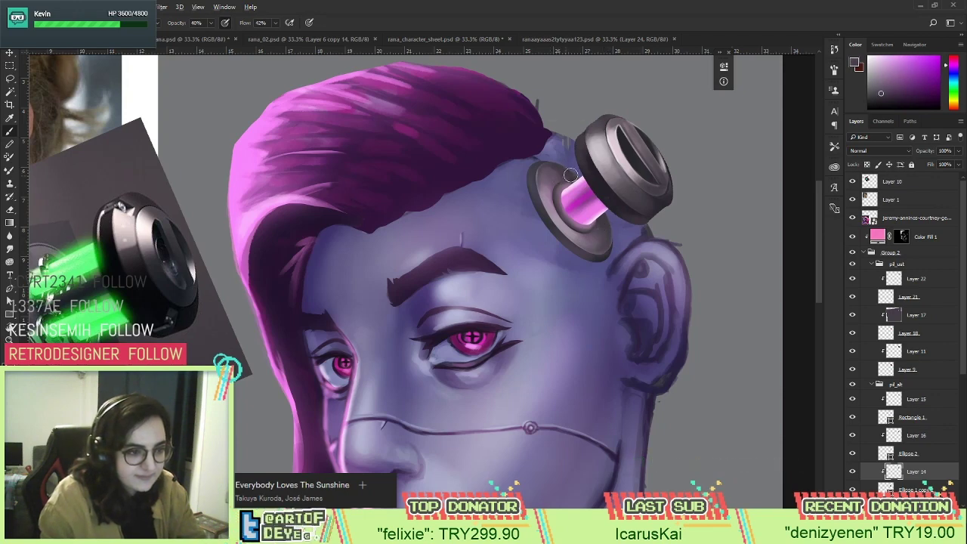
left_click(572, 227, "alt")
left_click(561, 219, "alt")
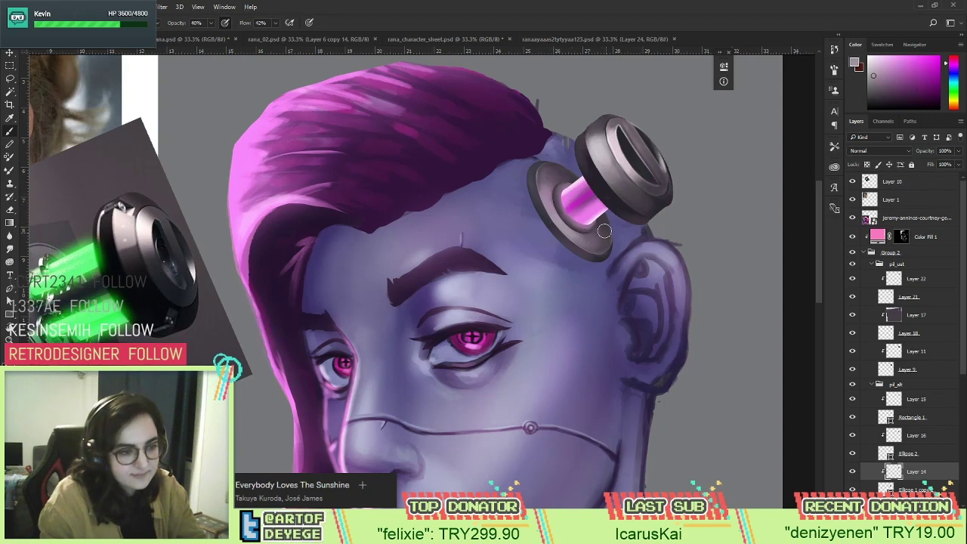
key("v")
left_click(574, 221, "ctrl")
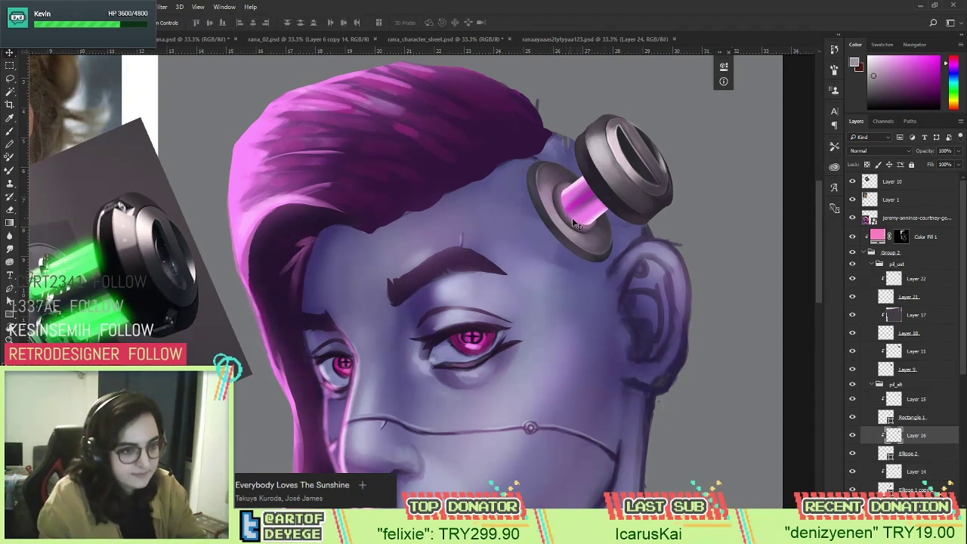
Compare Layer 16 on and off, then paint a short shading stroke on the pink tube.
left_click(854, 436)
left_click(854, 436)
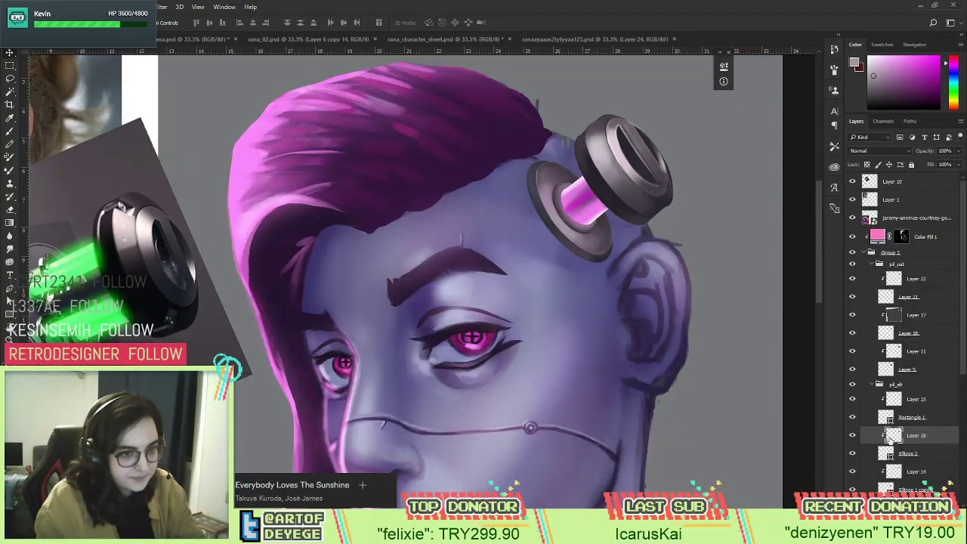
key("b")
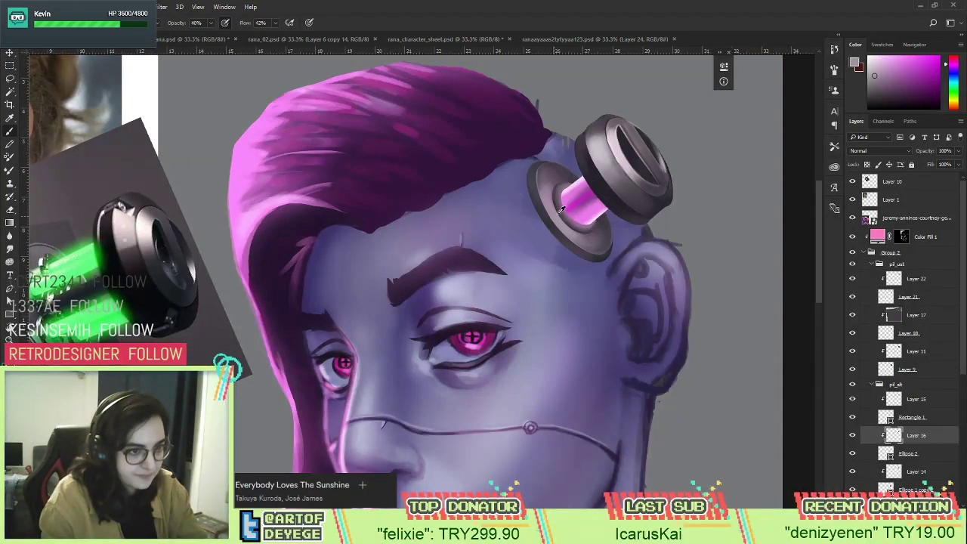
left_click_drag(573, 194, 568, 197)
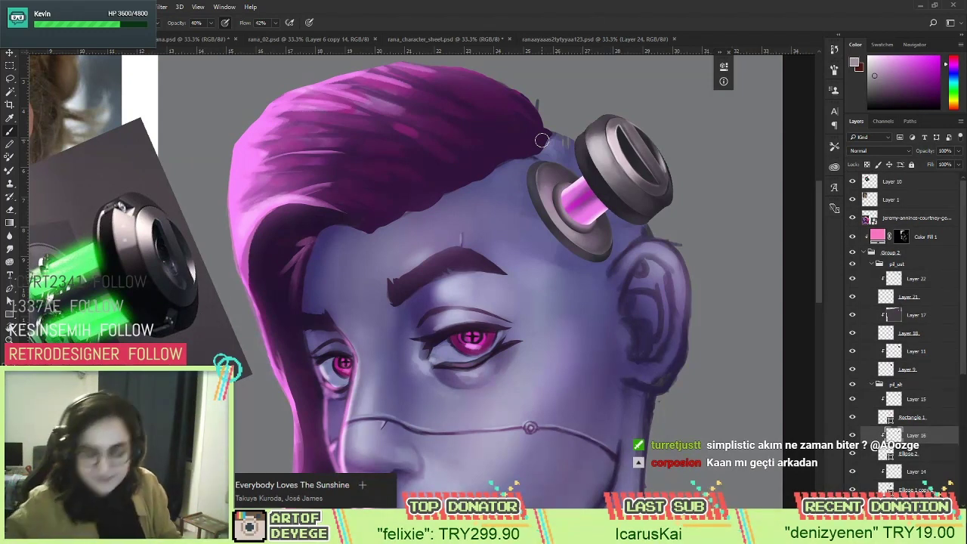
left_click(604, 148, "alt")
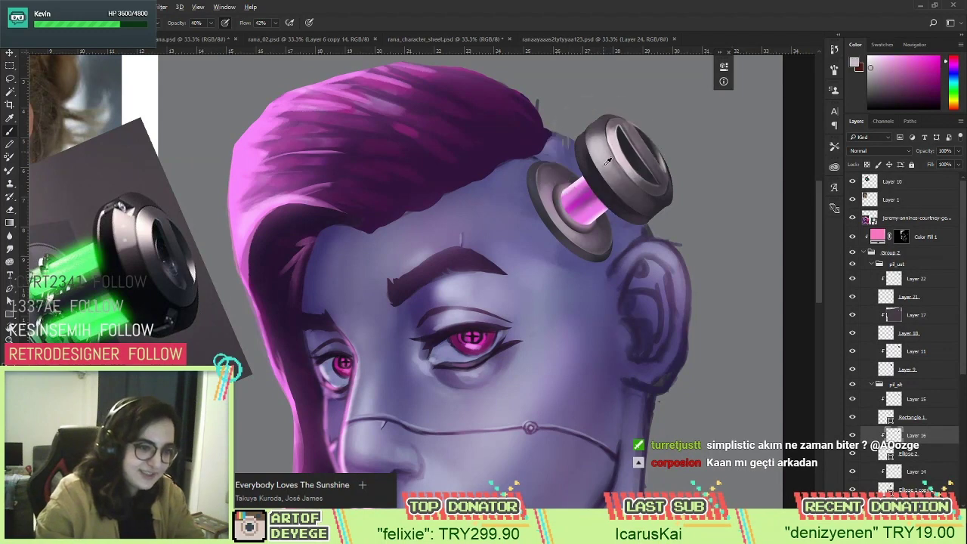
left_click(853, 417)
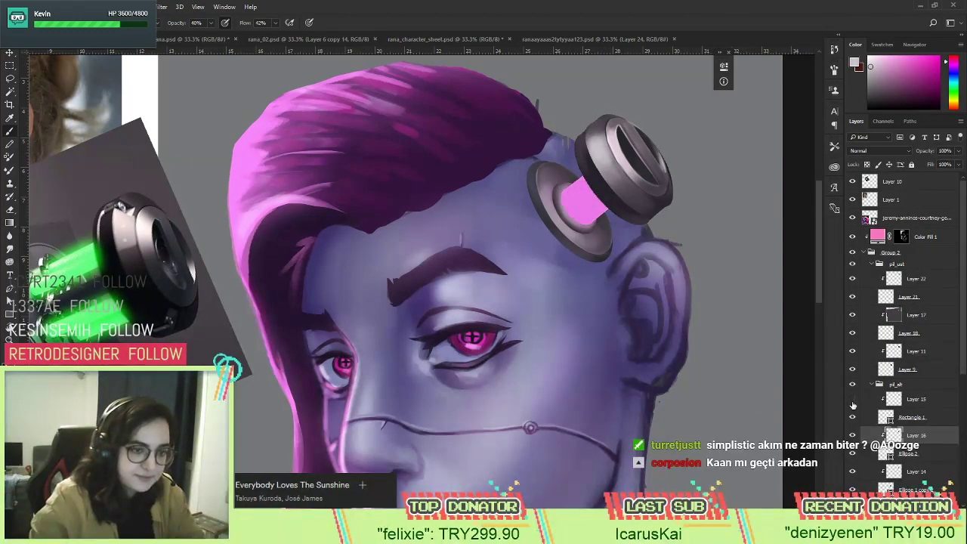
left_click(853, 352)
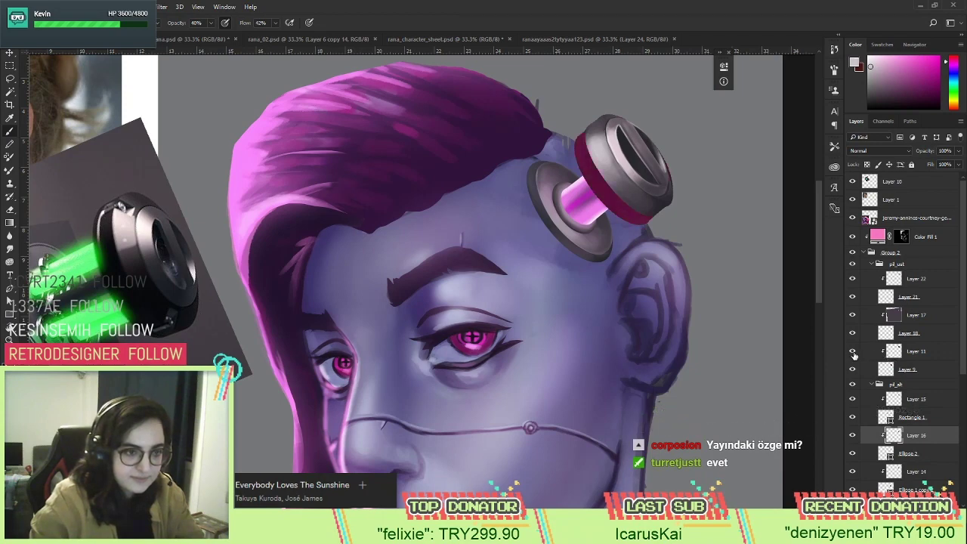
left_click(865, 351)
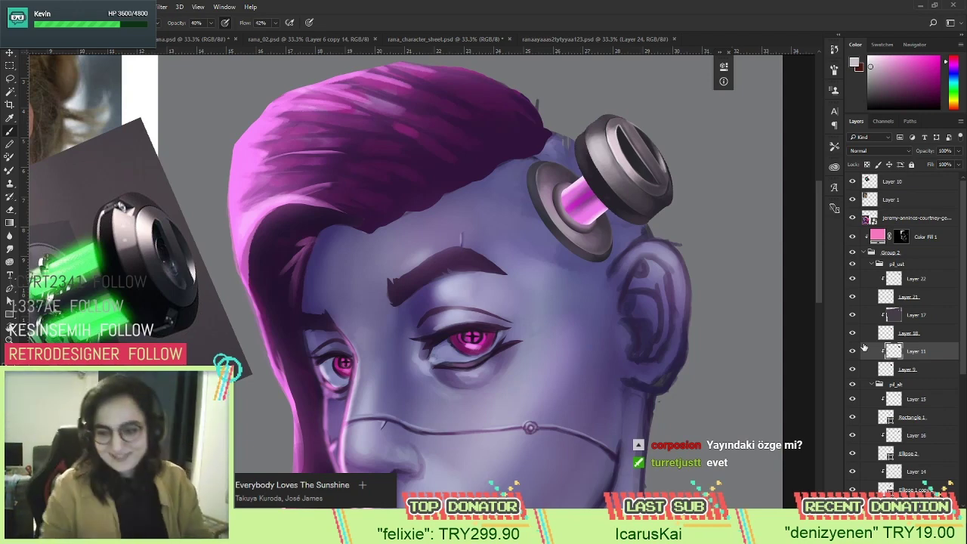
left_click(588, 172, "alt")
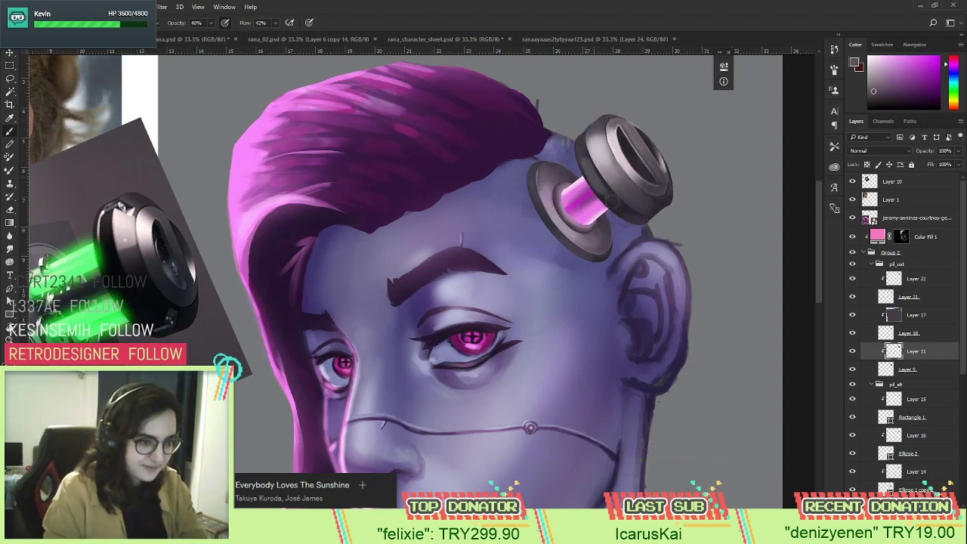
left_click(612, 189, "alt")
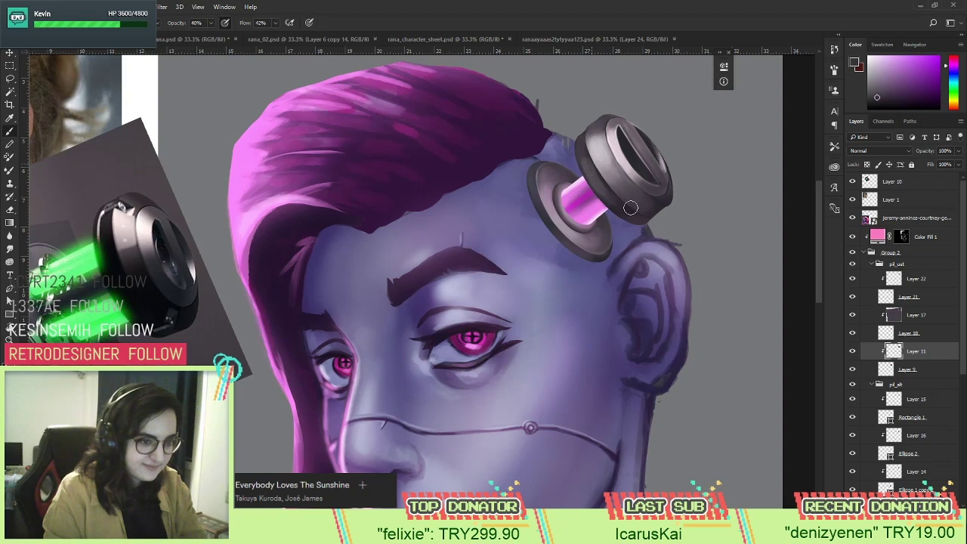
left_click(593, 174, "alt")
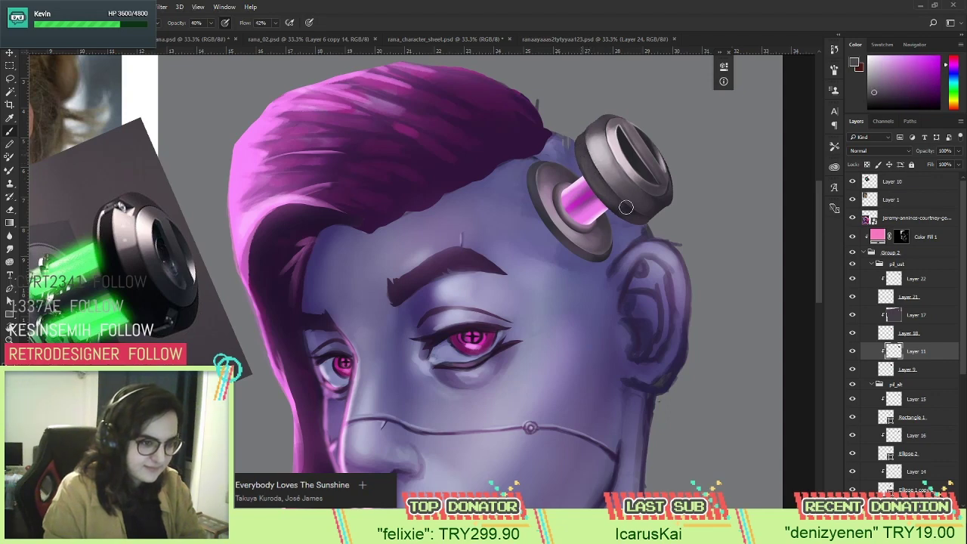
left_click(655, 203, "alt")
left_click(647, 211, "ctrl")
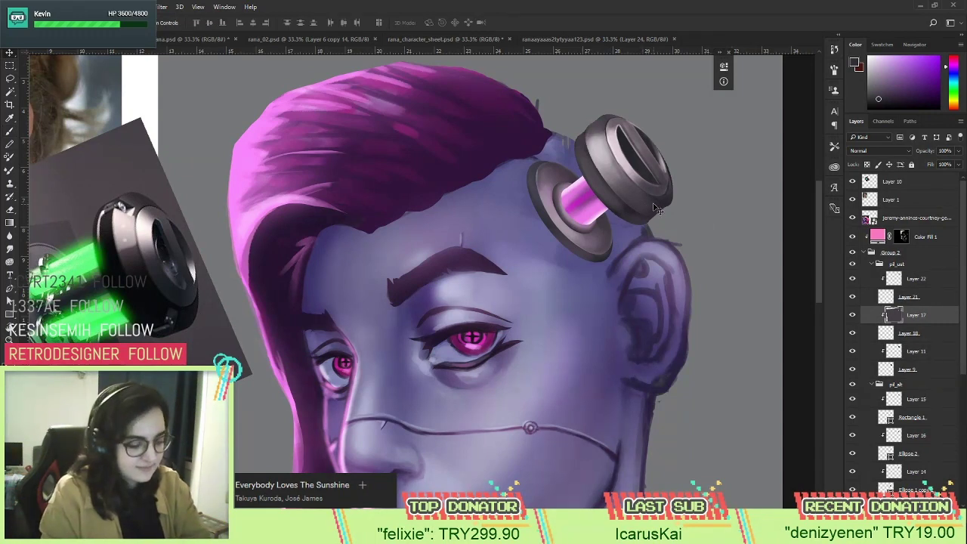
Sample several tones, ending on a dark grey-blue, from the implant cap and zoom in on it.
key("b")
left_click(658, 200, "alt")
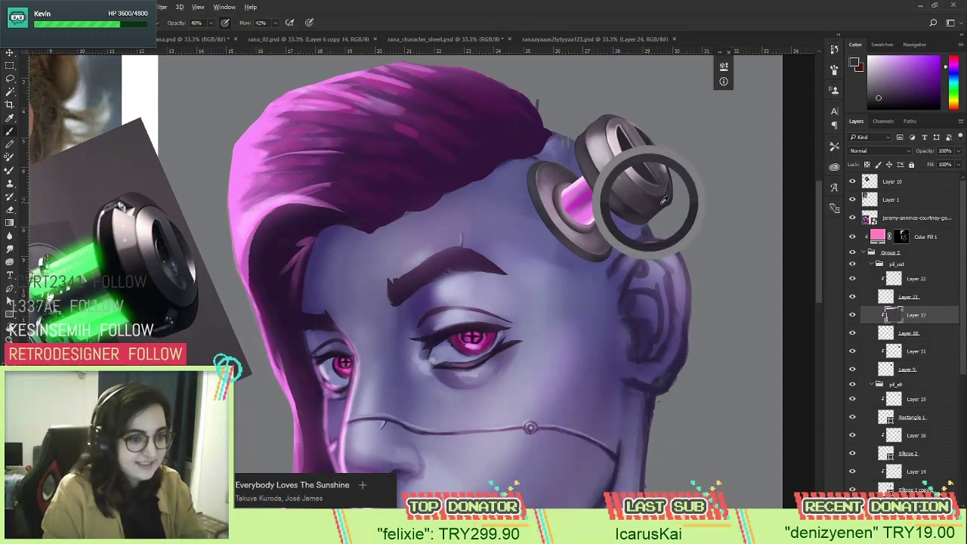
left_click(629, 191, "alt")
left_click(602, 150, "alt")
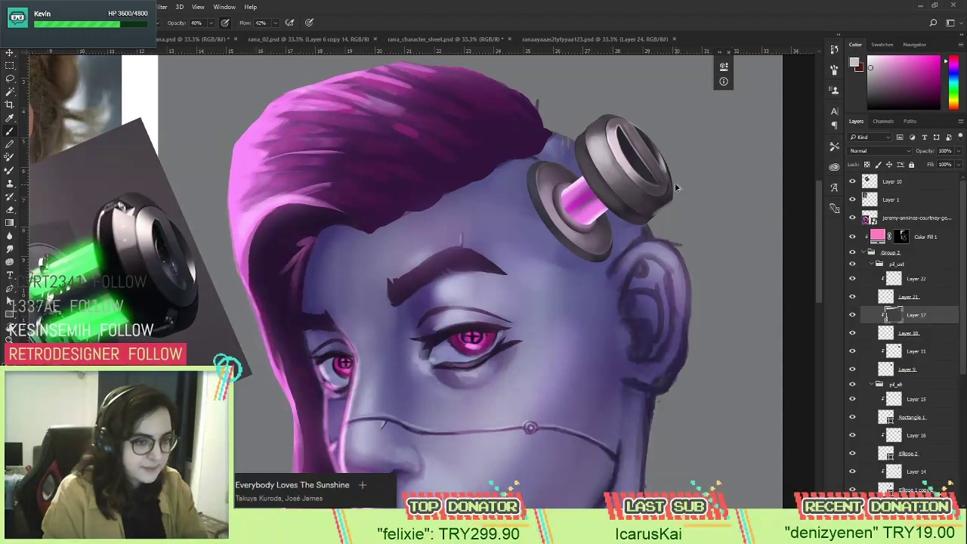
left_click(643, 158, "alt")
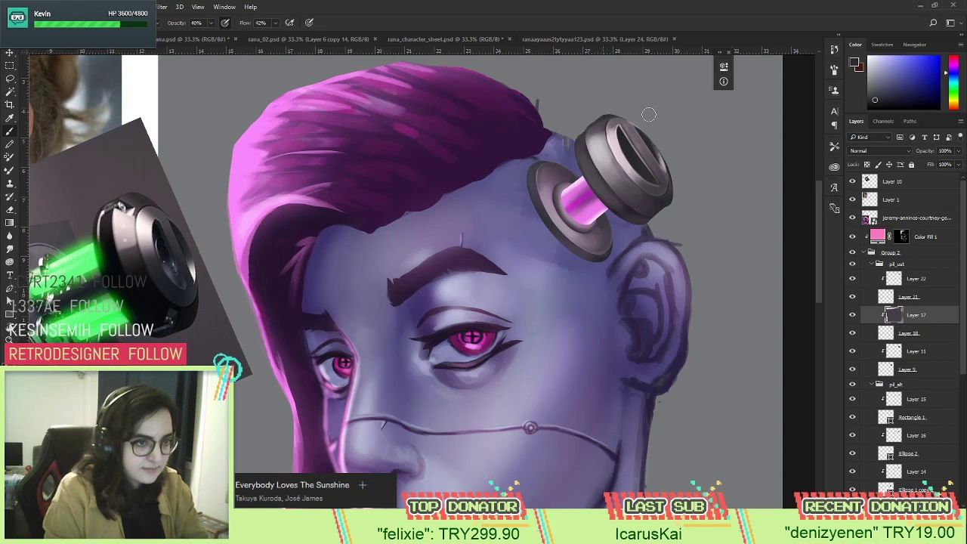
key("z")
left_click(649, 154)
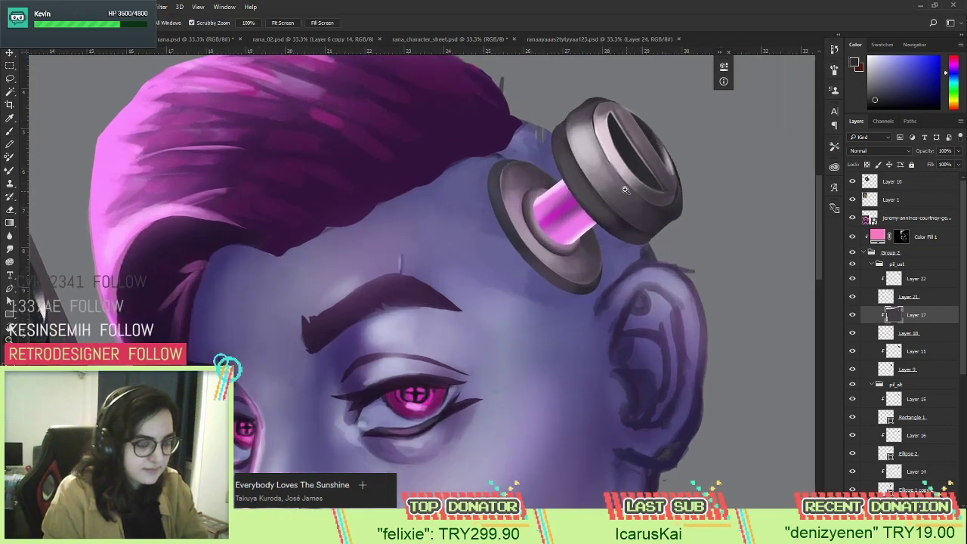
Rotate and zoom onto the cap, shrink the brush, and paint a lighter highlight along its side.
key("r")
left_click_drag(697, 209, 570, 137)
key("z")
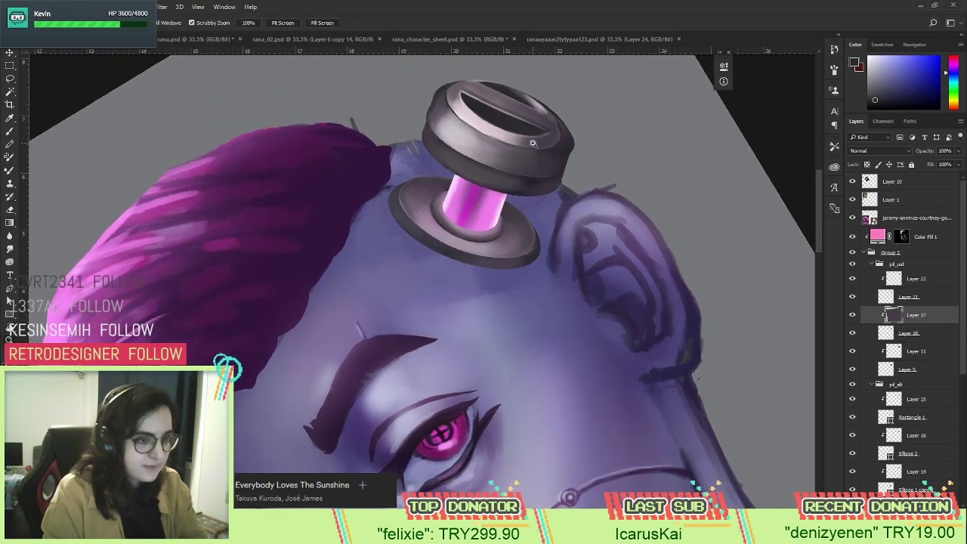
left_click(533, 143)
key("b")
left_click(447, 136, "alt")
left_click(421, 145, "alt")
left_click(420, 150, "alt")
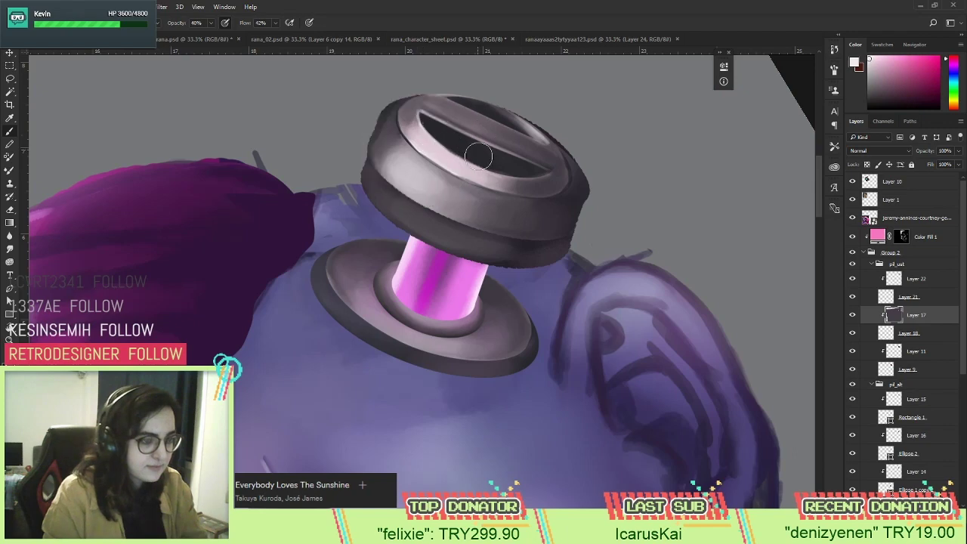
right_click(493, 174)
left_click_drag(549, 206, 540, 202)
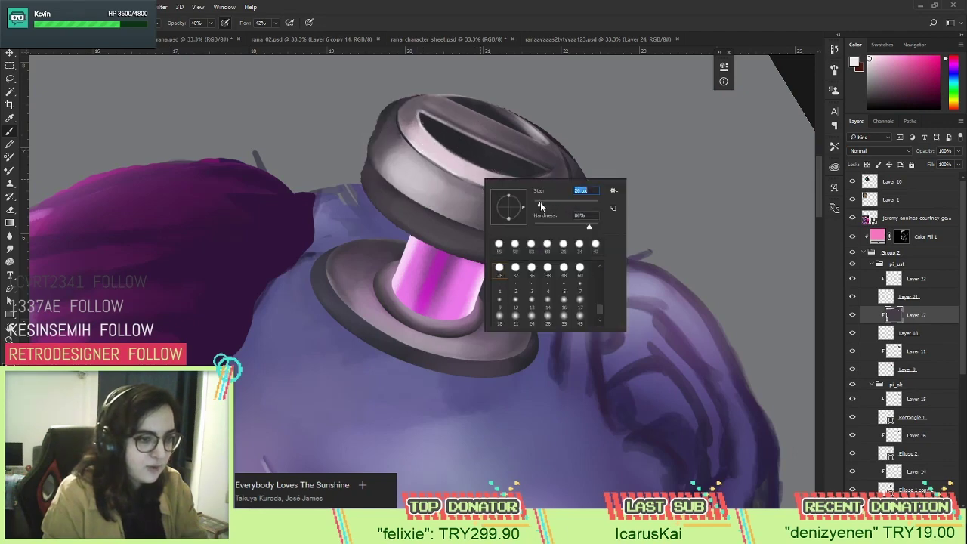
left_click(591, 169)
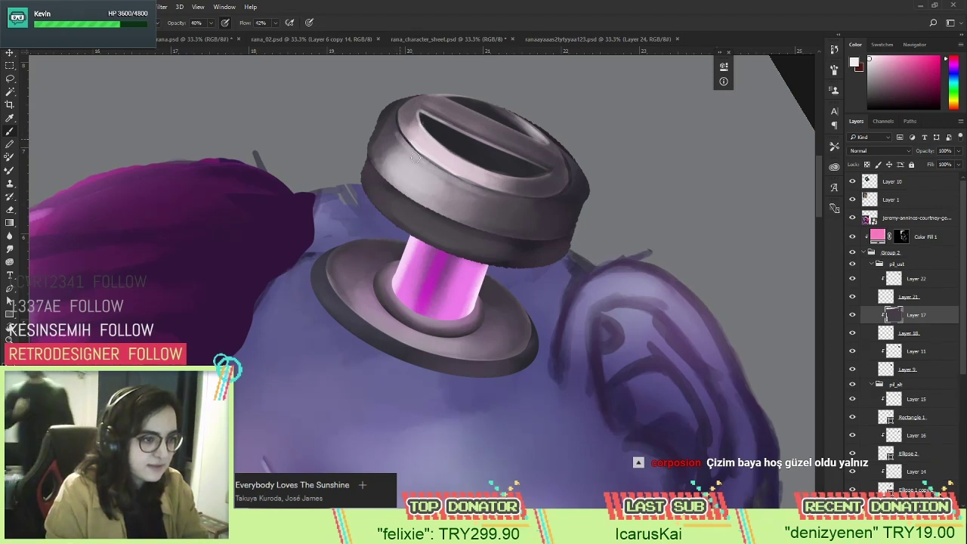
left_click_drag(415, 154, 479, 190)
Sample grey-pink tones and try a smoothing stroke on the cap's upper-left side, then undo it.
left_click(401, 129, "alt")
left_click(397, 138, "alt")
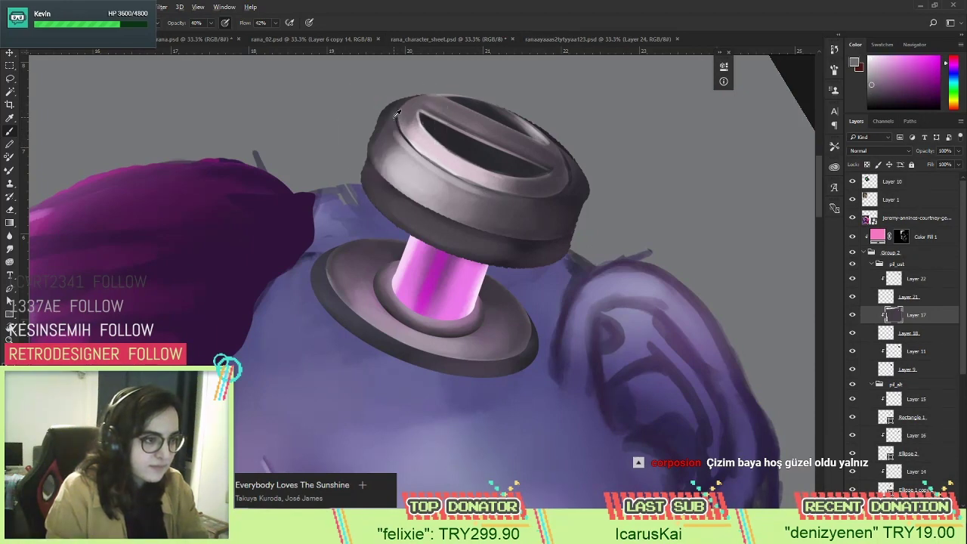
left_click(395, 114, "alt")
left_click(397, 133, "alt")
left_click(405, 107, "alt")
left_click(391, 139, "alt")
mouse_move(382, 147)
left_mouse_down()
mouse_move(490, 195)
mouse_move(544, 199)
mouse_move(479, 192)
left_mouse_up()
key("ctrl+z")
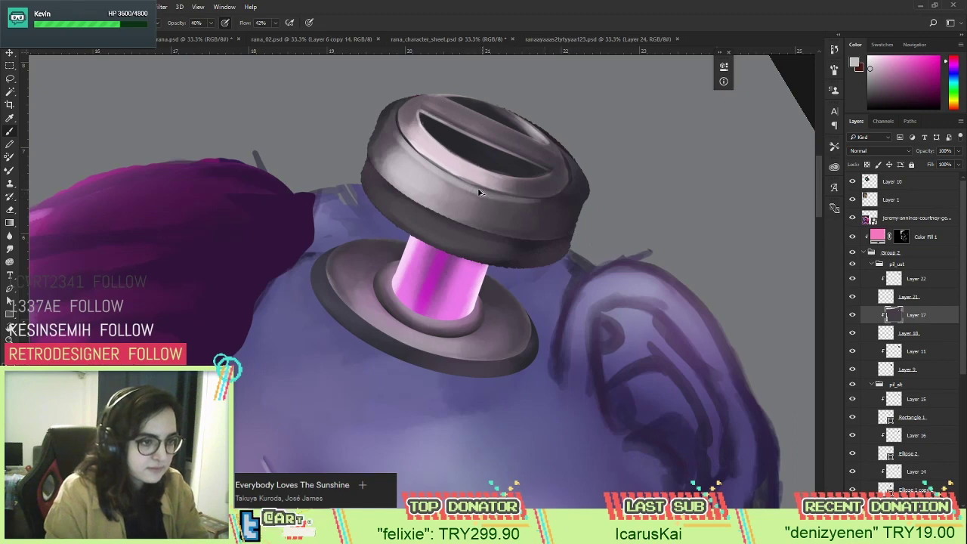
Darken and even out the cap's right rim with darker tones sampled from it.
left_click(558, 199, "alt")
left_click(557, 198, "alt")
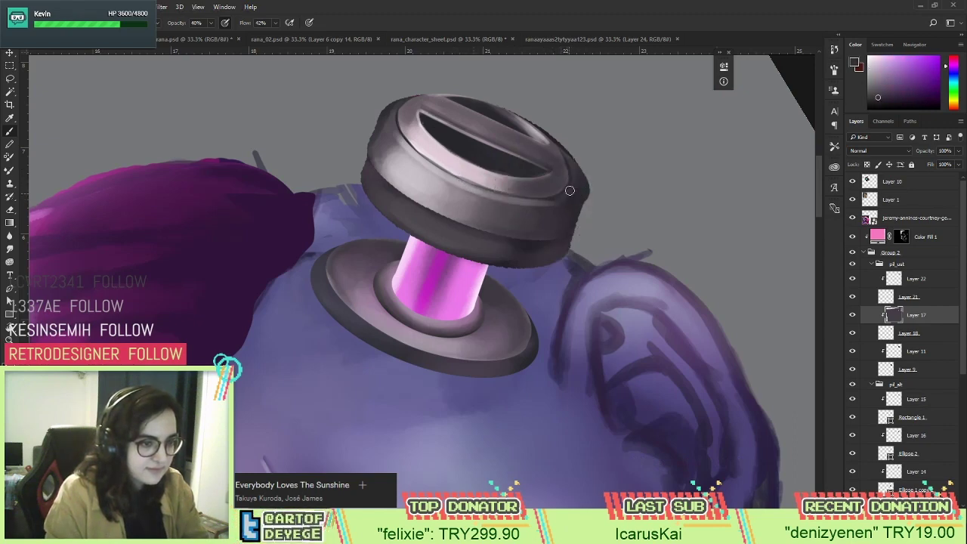
left_click_drag(568, 201, 522, 206)
left_click(556, 200, "alt")
left_click(570, 197, "alt")
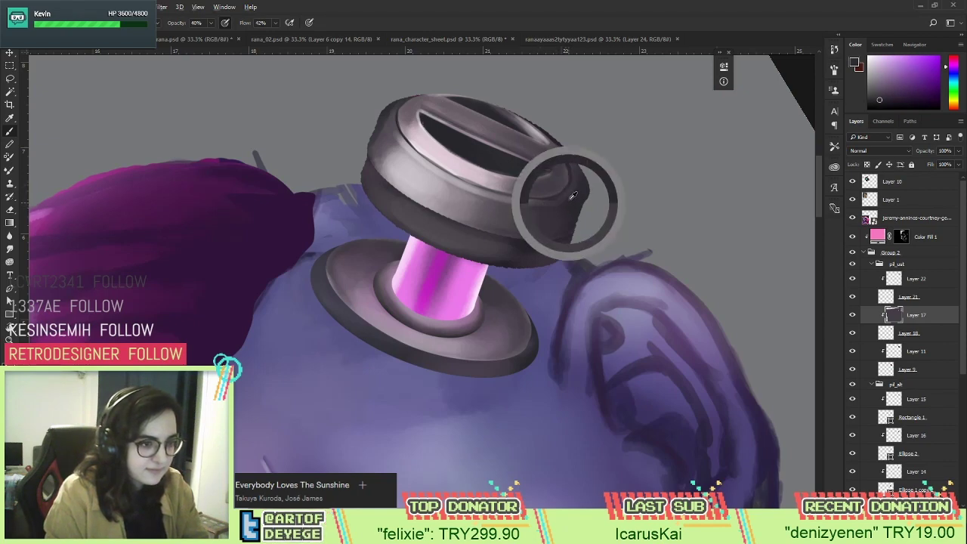
left_click(552, 198, "alt")
left_click(528, 199, "alt")
left_click(556, 207, "alt")
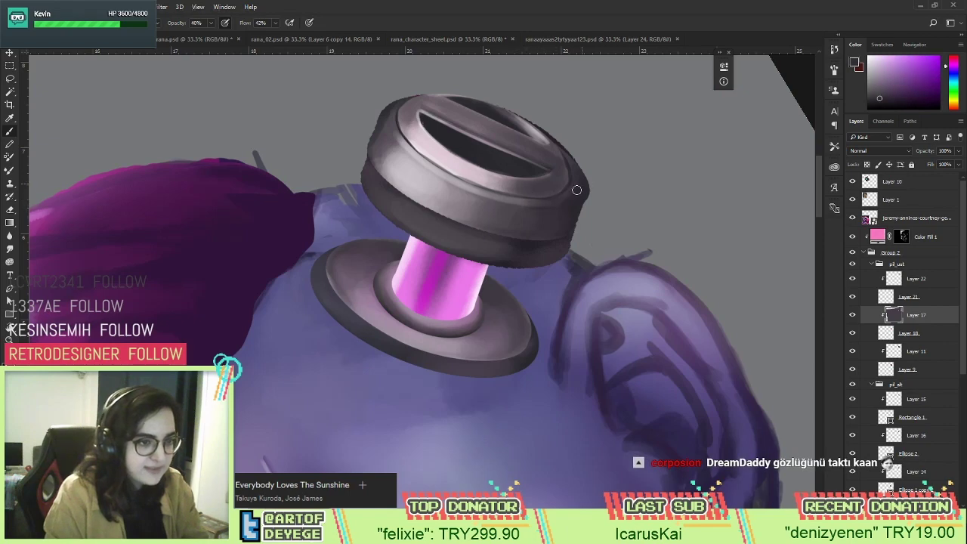
key("z")
left_click_drag(561, 265, 603, 303)
left_click(605, 313)
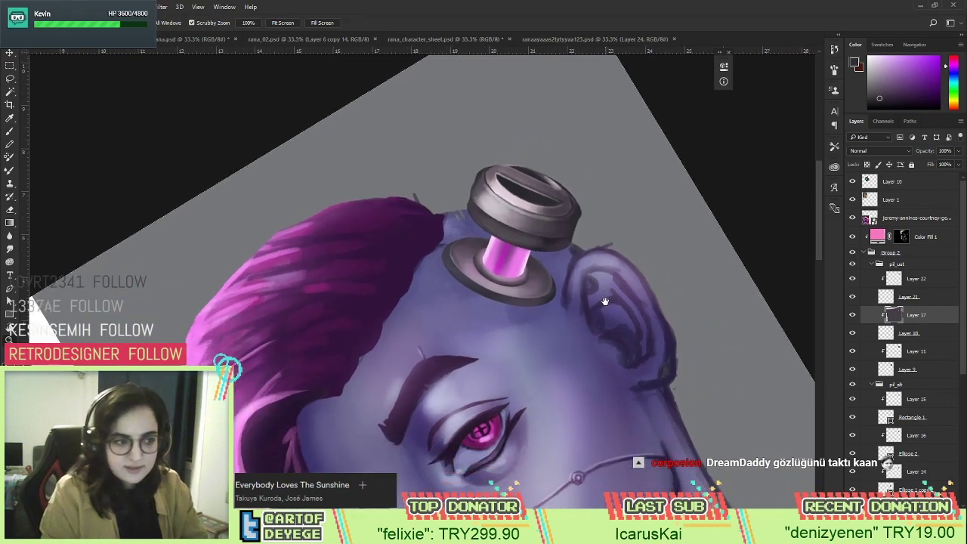
Zoom in on the head implant and sample a pale pinkish-white highlight from its cap.
left_click(583, 223)
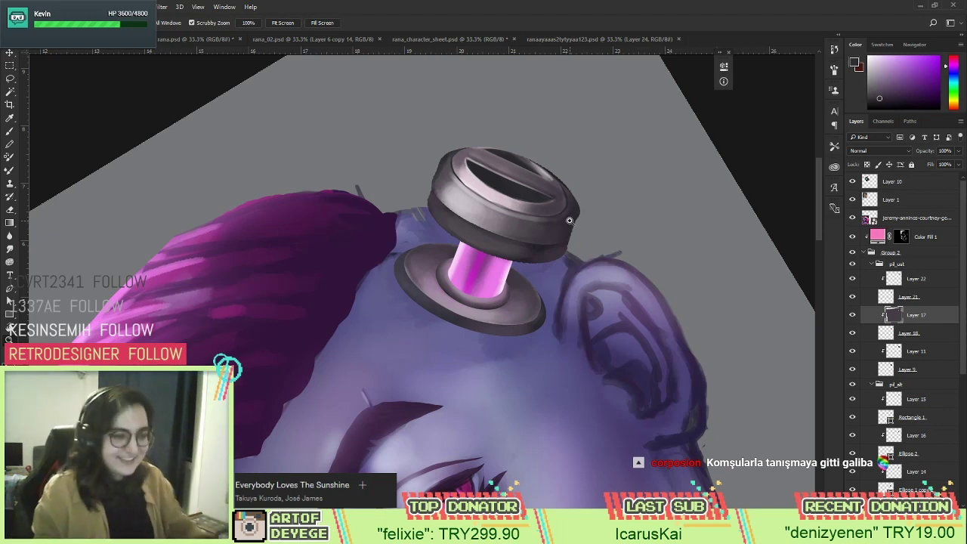
key("b")
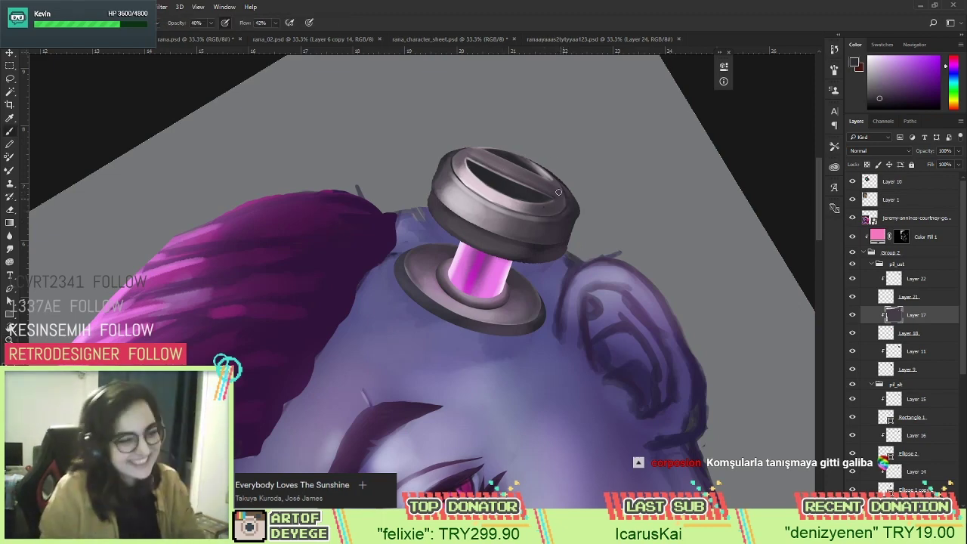
left_click(479, 177, "alt")
left_click(468, 175, "alt")
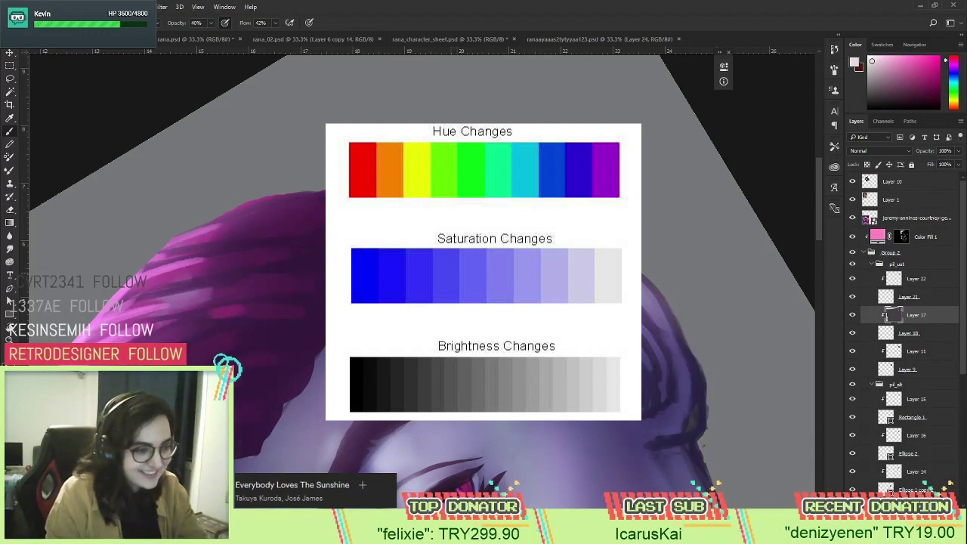
Select Layer 16 from its painted content on the canvas and return to the brush.
key("v")
left_click(891, 435)
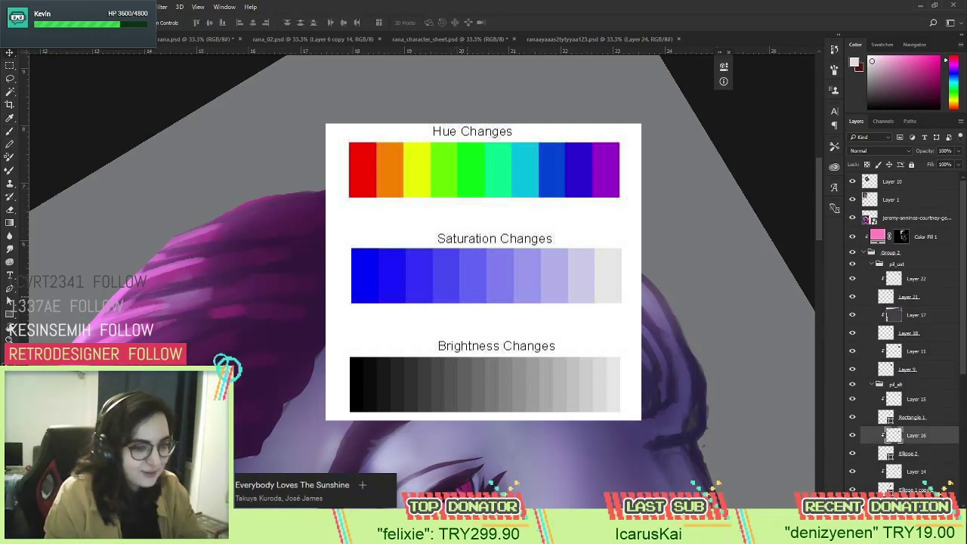
key("b")
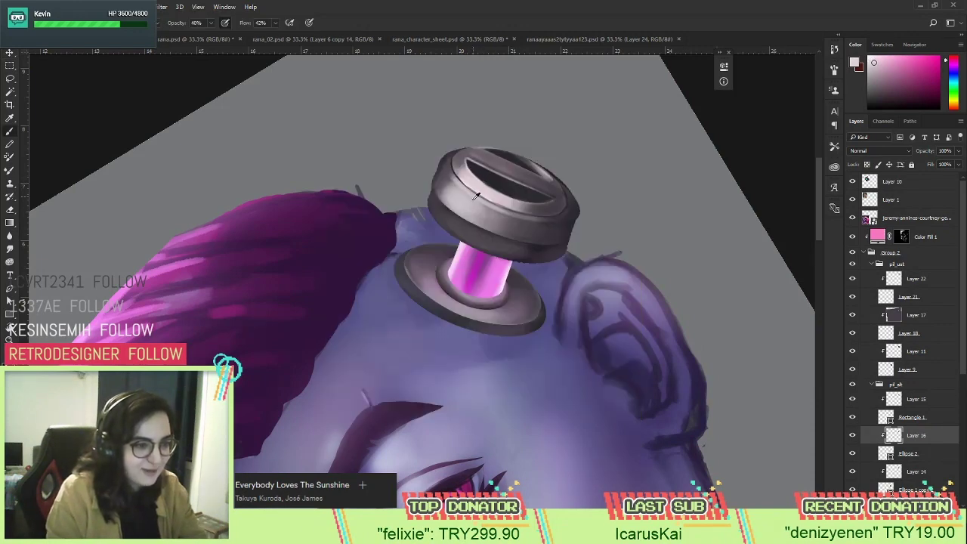
Paint vivid magenta over the pink glass tube, then rotate the view clockwise to straighten the head.
left_click(477, 181, "alt")
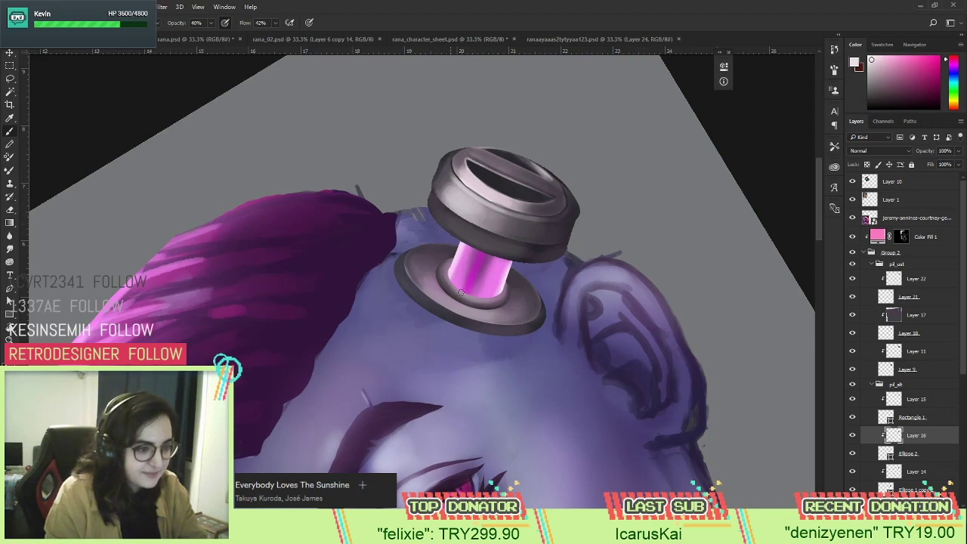
left_click_drag(451, 282, 469, 282)
key("r")
left_click_drag(571, 234, 587, 335)
Zoom out to the whole face, zoom back in on the implant, and select Layer 17.
key("z")
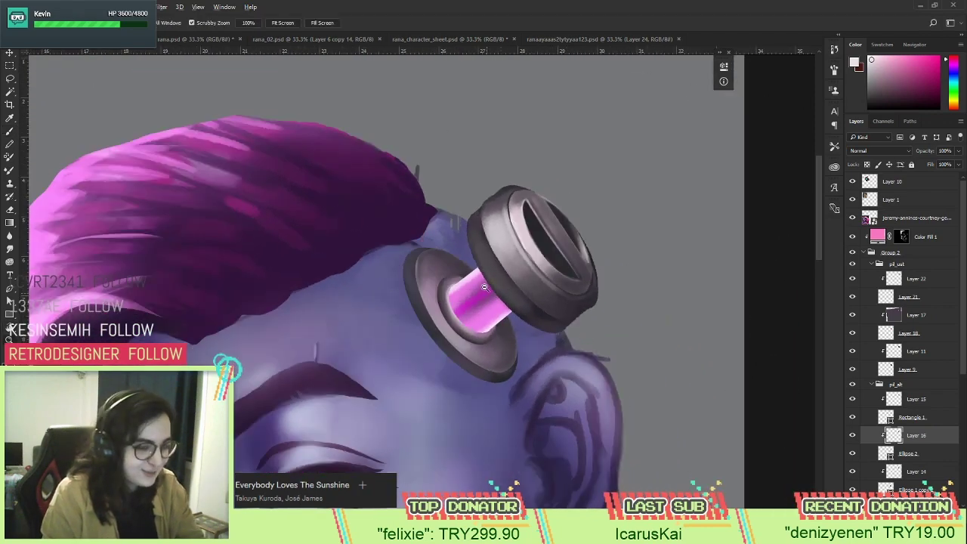
left_click(495, 263, "alt")
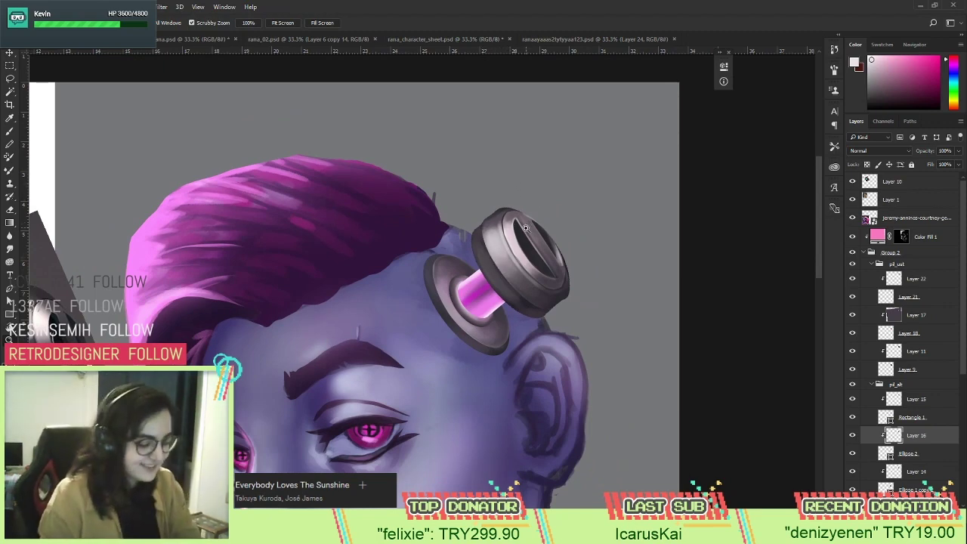
left_click(553, 294, "alt")
scroll(491, 249, "down", 2)
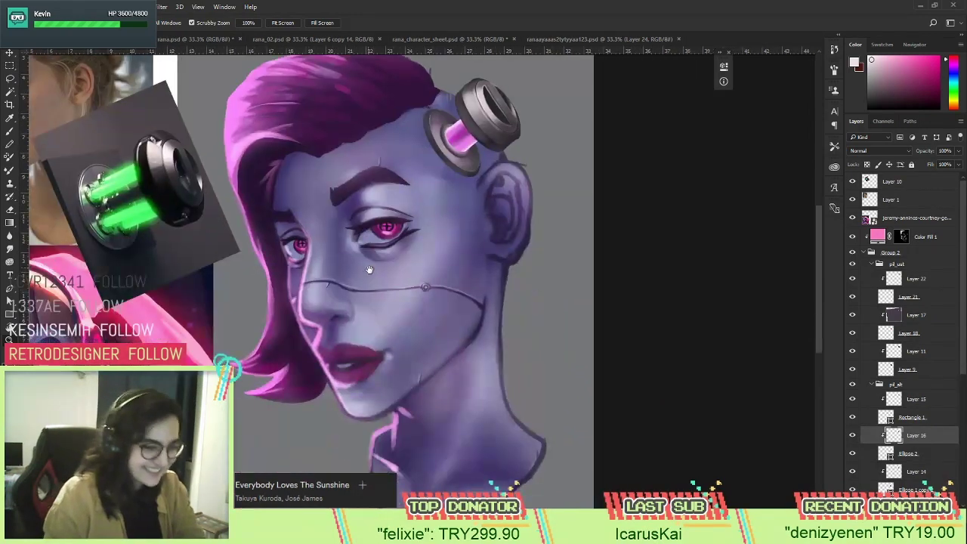
left_click(463, 209)
left_click(480, 242)
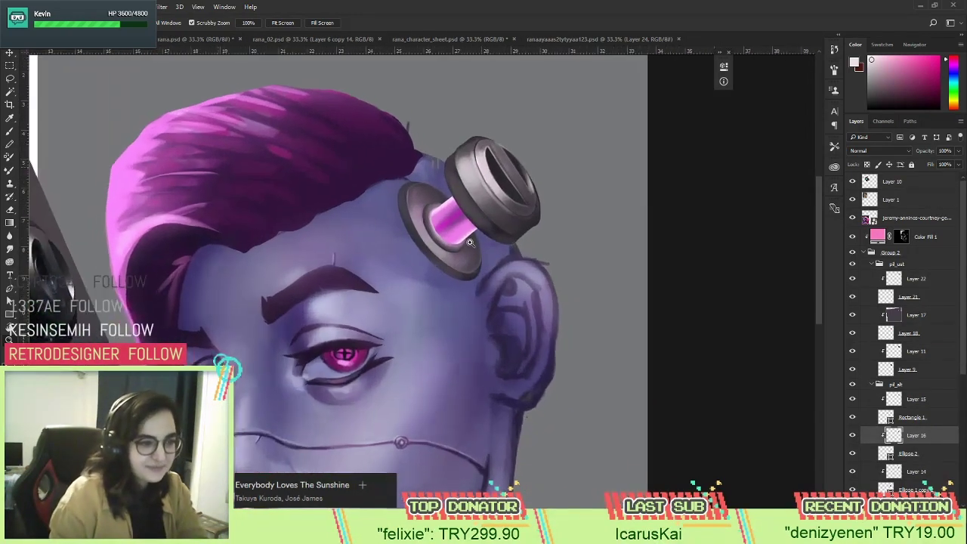
key("v")
left_click(468, 153, "ctrl")
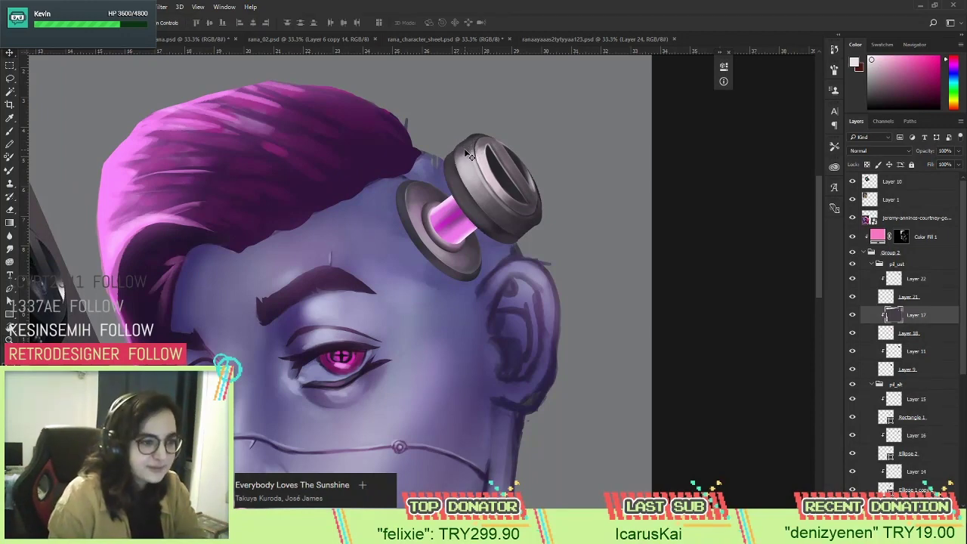
Sample dark grey-purple, pink and pinkish-white tones from the implant, selecting Layer 22 along the way.
key("b")
scroll(503, 165, "up", 3)
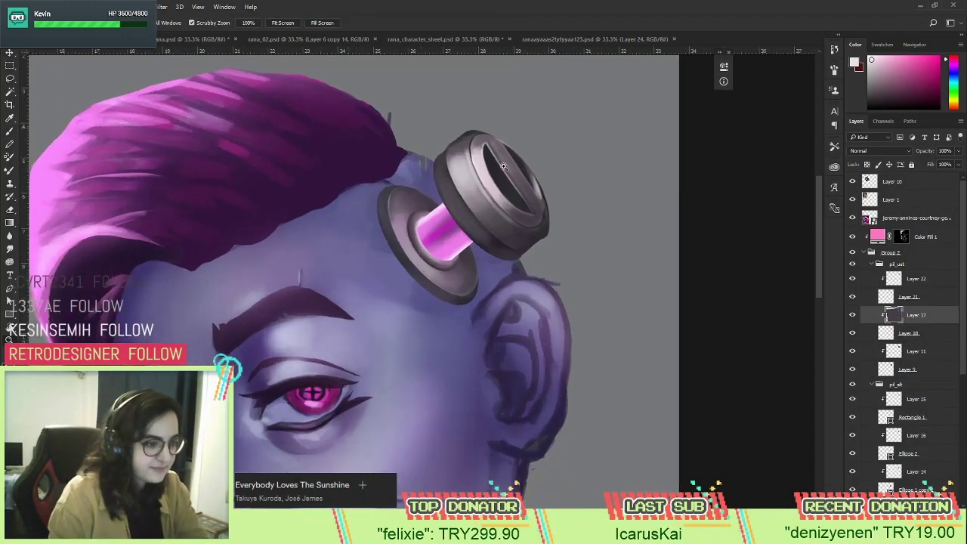
left_click(505, 178, "alt")
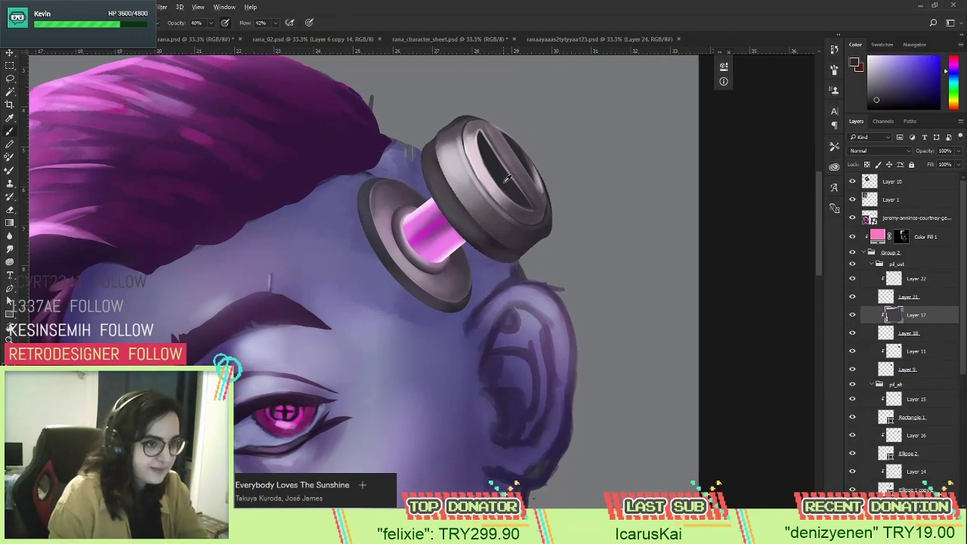
left_click(529, 160, "alt")
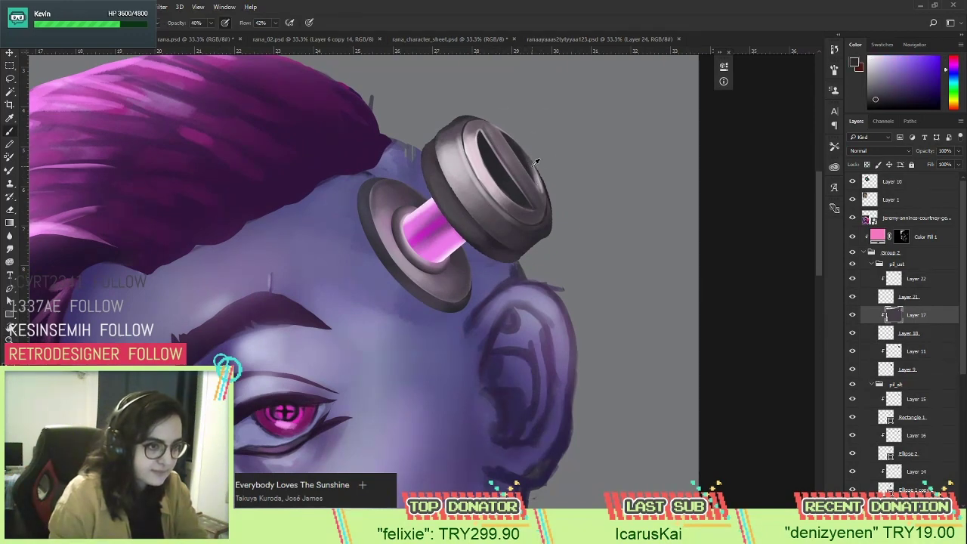
left_click(522, 163, "ctrl")
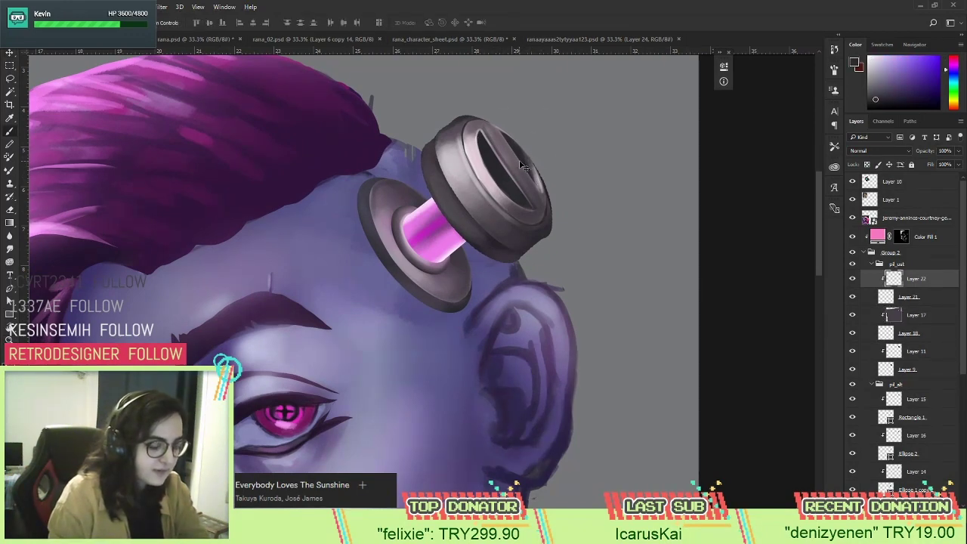
left_click(526, 158, "alt")
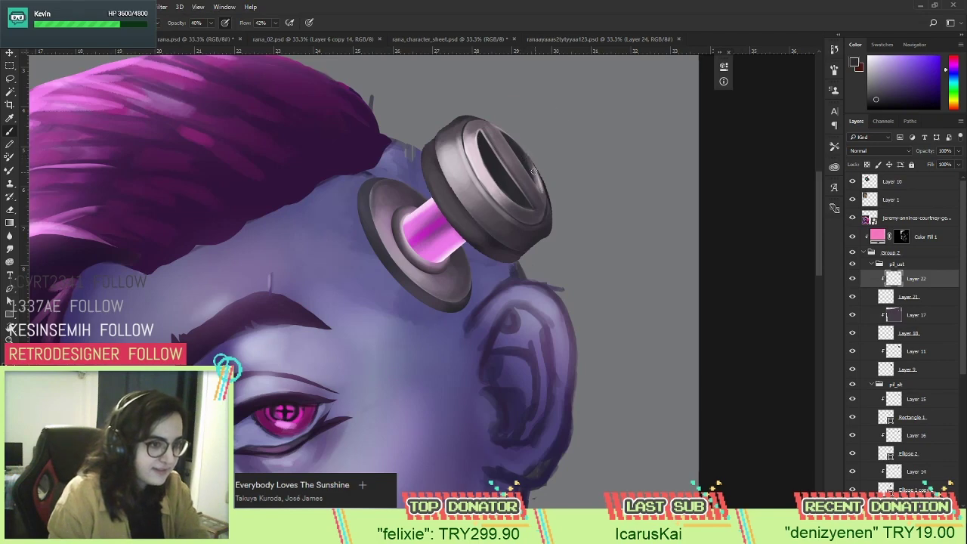
left_click(525, 159, "alt")
left_click(528, 158, "alt")
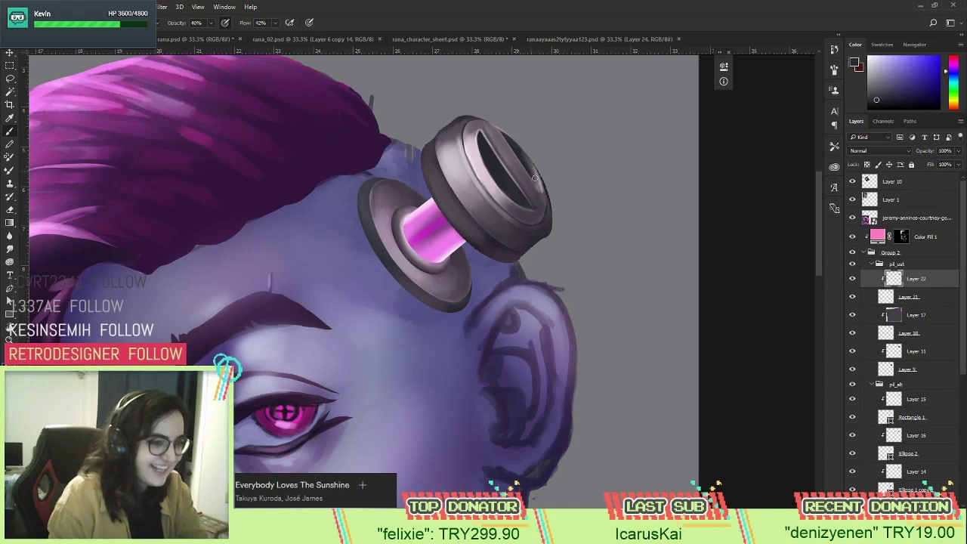
left_click(522, 184, "alt")
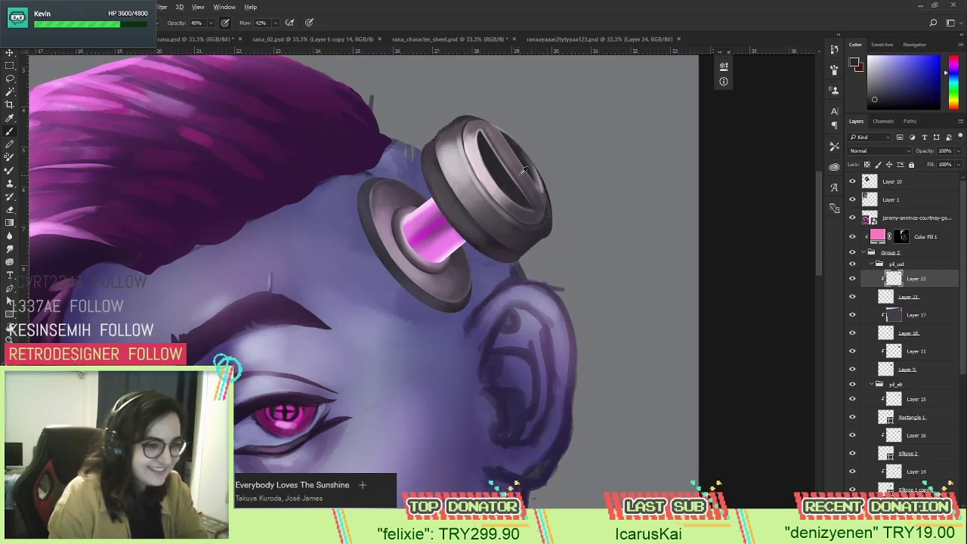
left_click(524, 173, "alt")
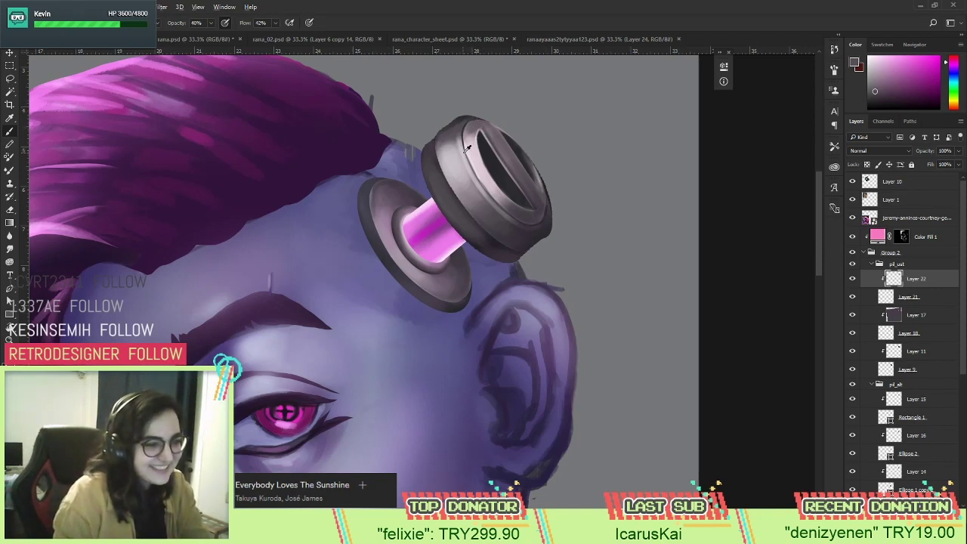
mouse_move(472, 153)
left_mouse_down()
mouse_move(475, 161)
mouse_move(471, 148)
left_mouse_up()
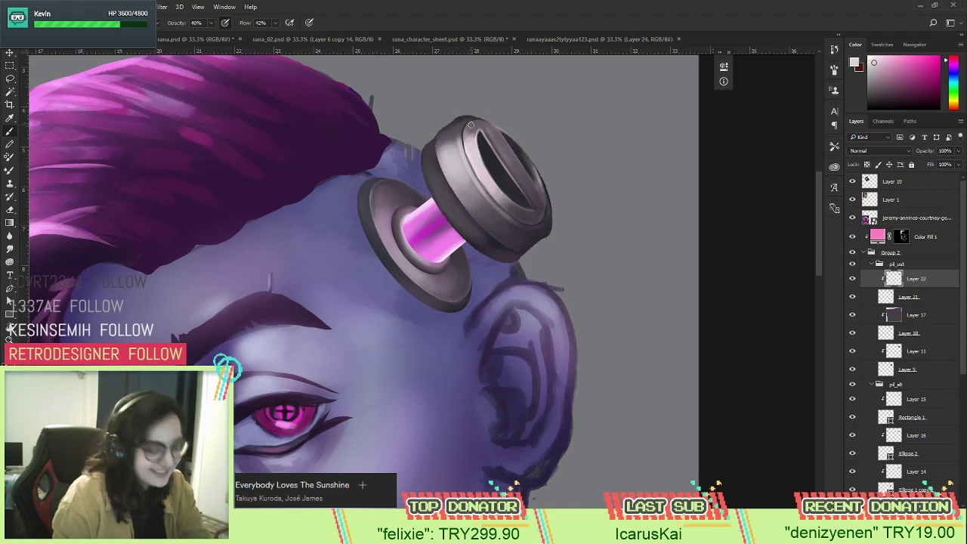
Reselect Layer 17, pick a dark grey-blue from the cap, and zoom in centred on the cap.
left_click(466, 128, "ctrl")
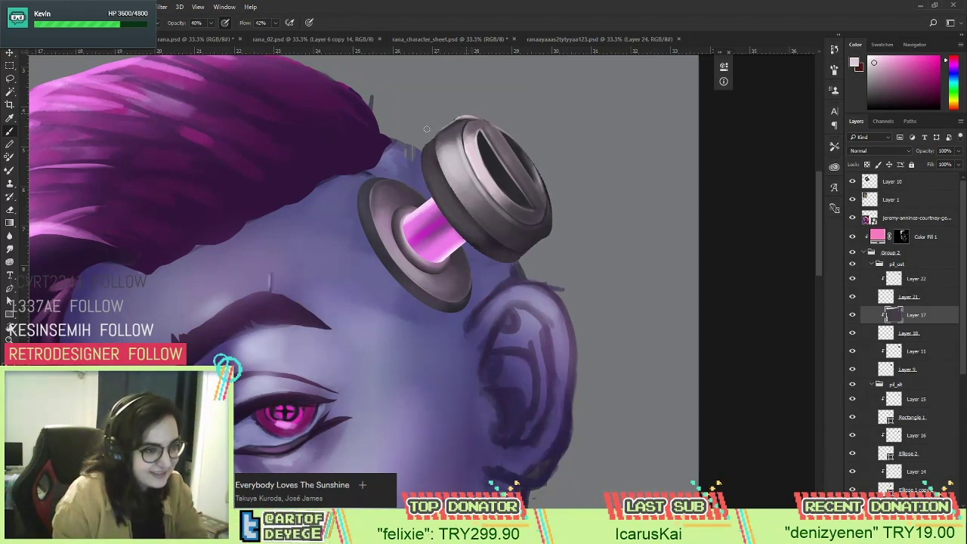
left_click(495, 151, "alt")
key("z")
left_click(494, 147)
left_click_drag(504, 144, 474, 174)
key("b")
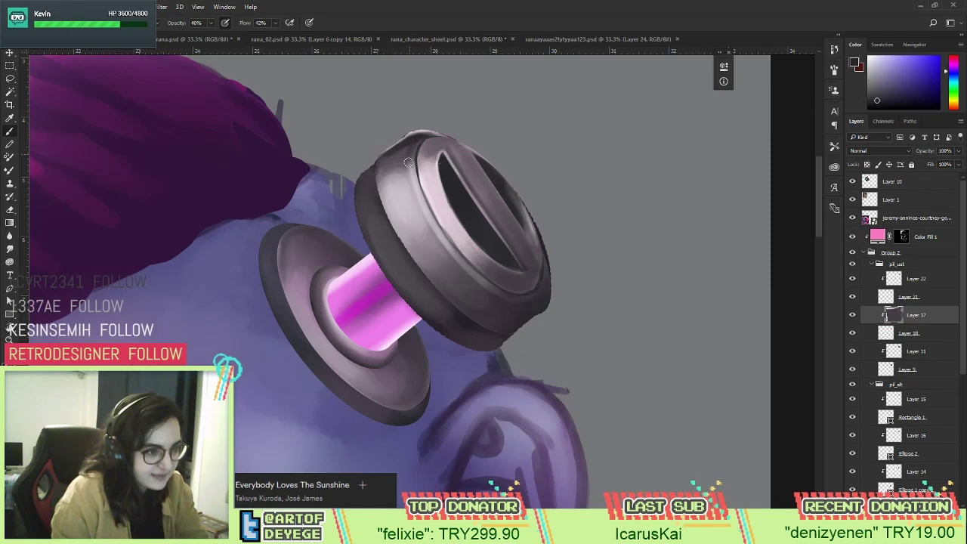
Sample pinkish-grey cap tones and smooth the cap's lower-right edge and rim.
left_click(408, 153, "alt")
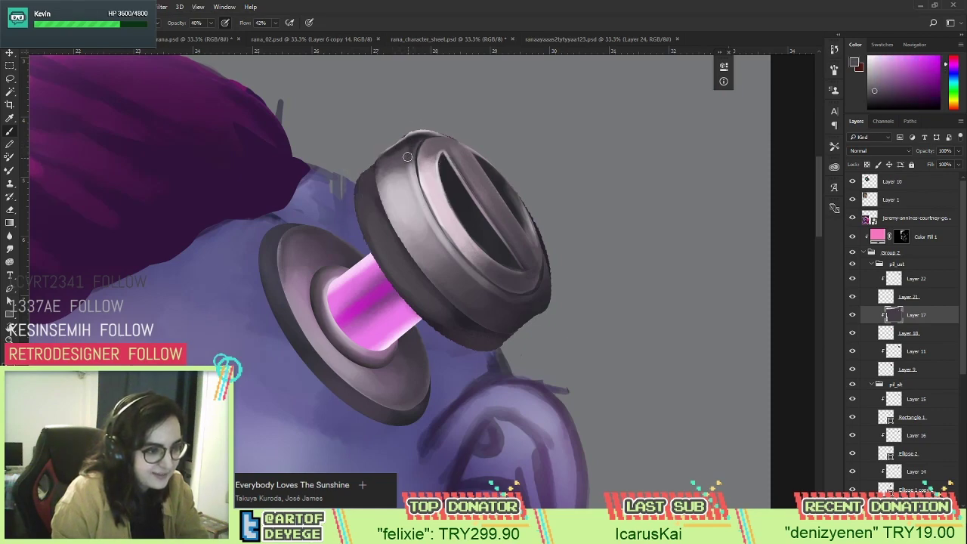
left_click(412, 142, "alt")
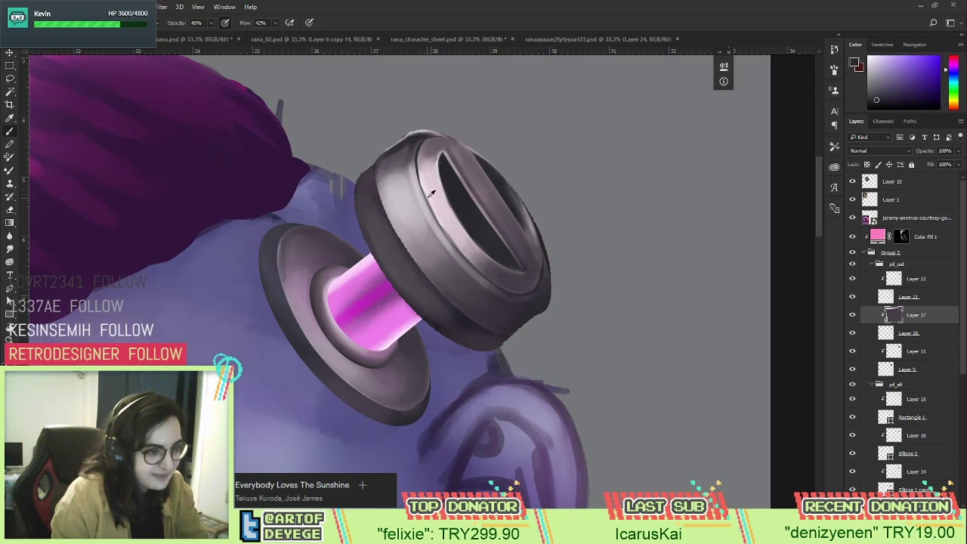
left_click(431, 193, "alt")
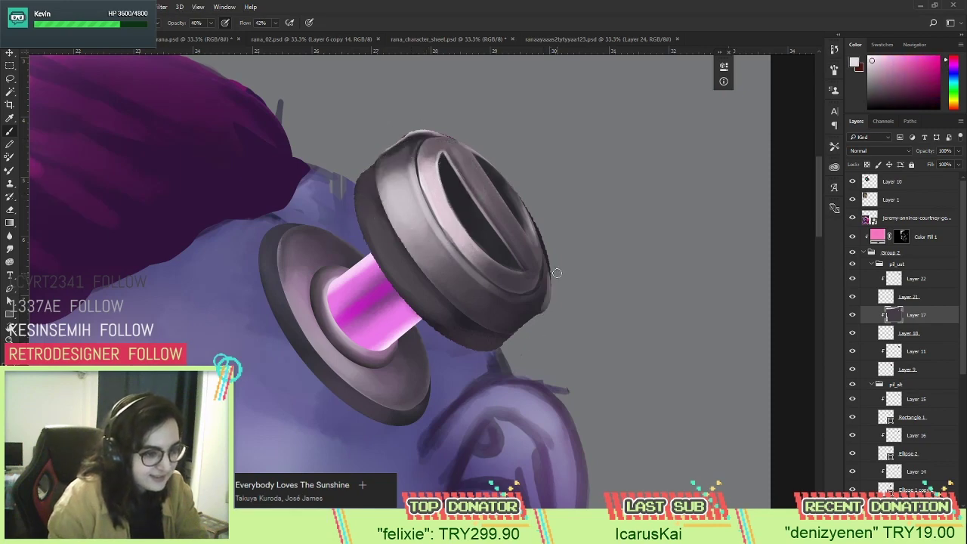
left_click_drag(551, 256, 541, 316)
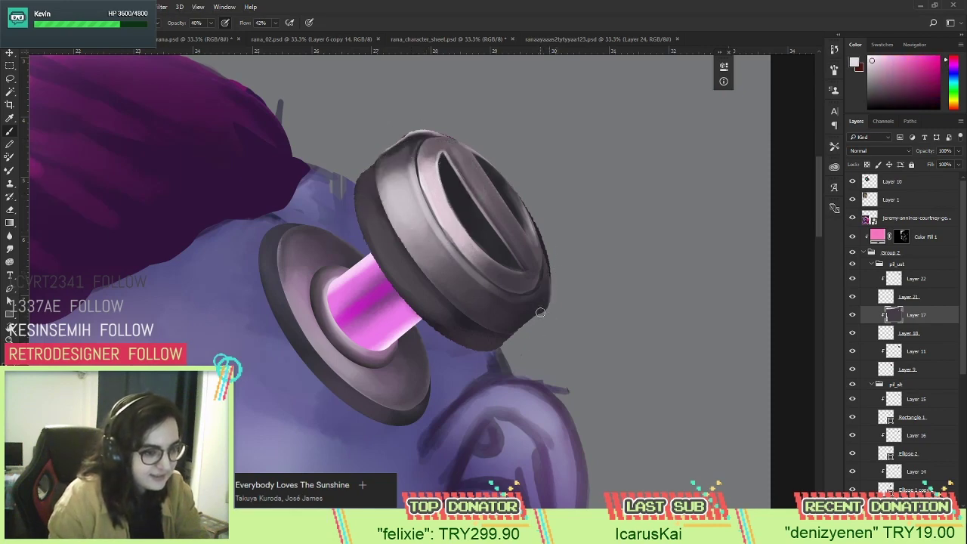
mouse_move(556, 268)
left_mouse_down()
mouse_move(553, 301)
mouse_move(518, 328)
mouse_move(559, 306)
left_mouse_up()
Darken the cap's top-left and lower-right rim with a dark bluish-purple, then resample the rim.
left_click(451, 188, "alt")
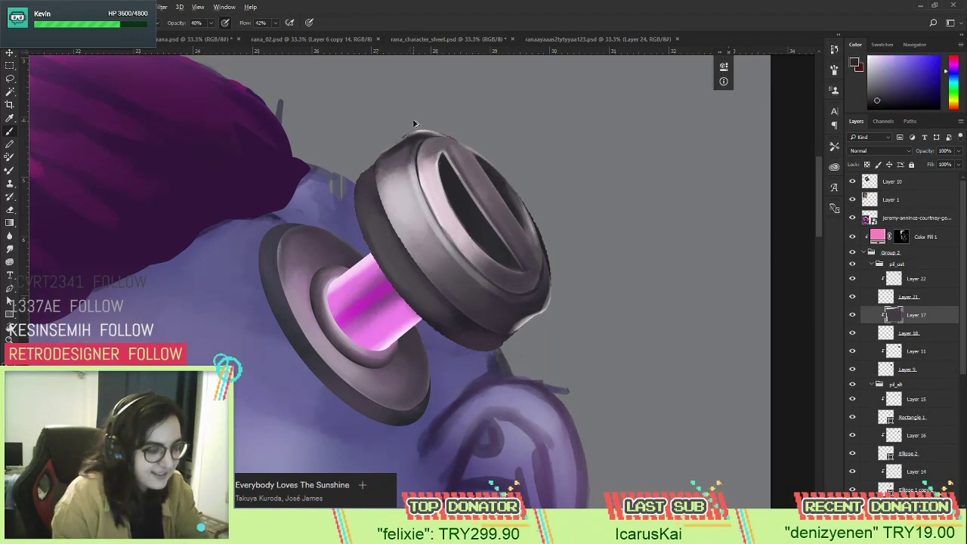
left_click_drag(389, 140, 416, 132)
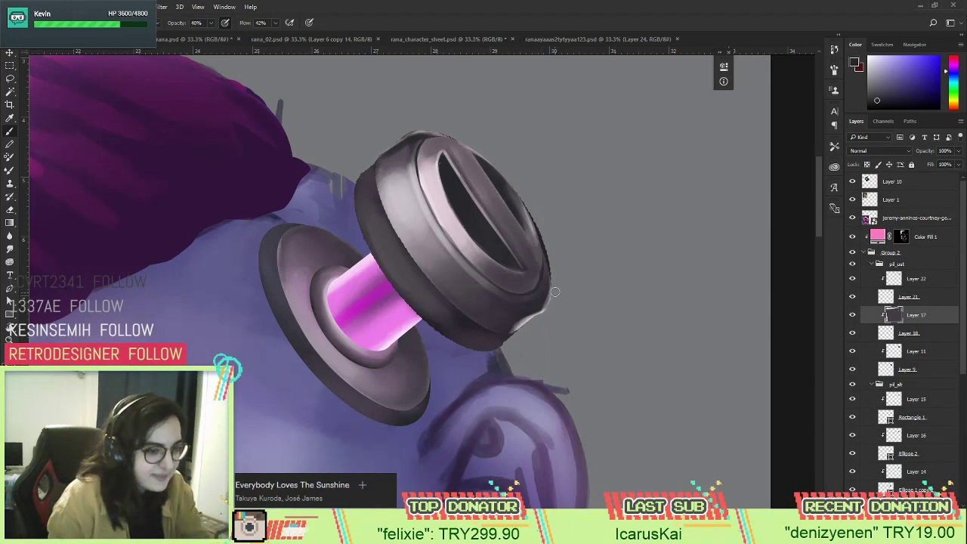
left_click_drag(528, 323, 547, 313)
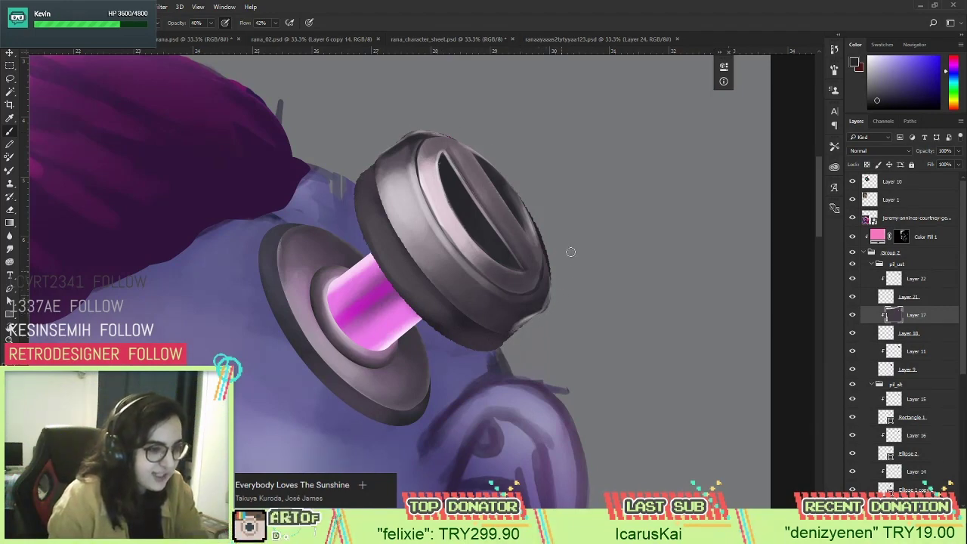
left_click(502, 319, "alt")
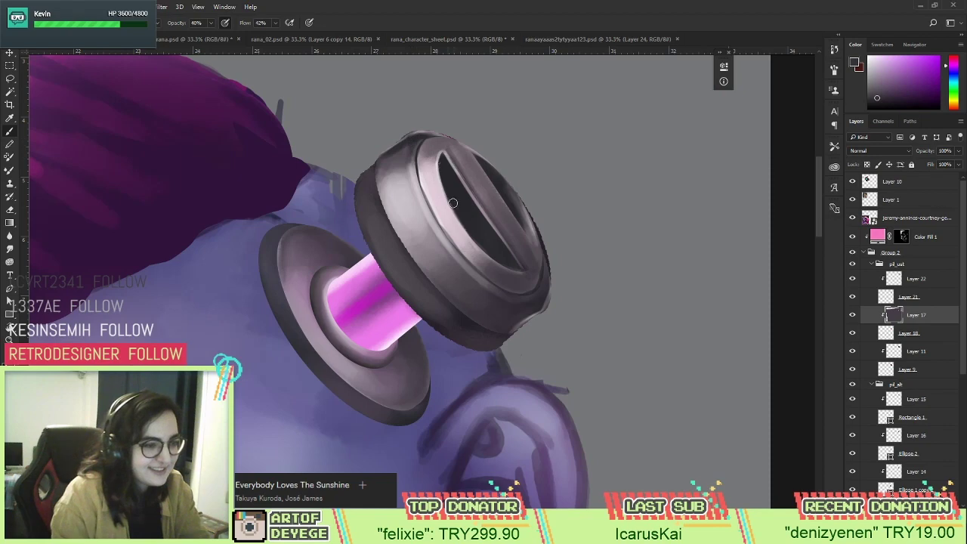
Test a tilt of the view, then zoom out to see the whole face.
key("r")
left_click_drag(491, 291, 596, 367)
key("z")
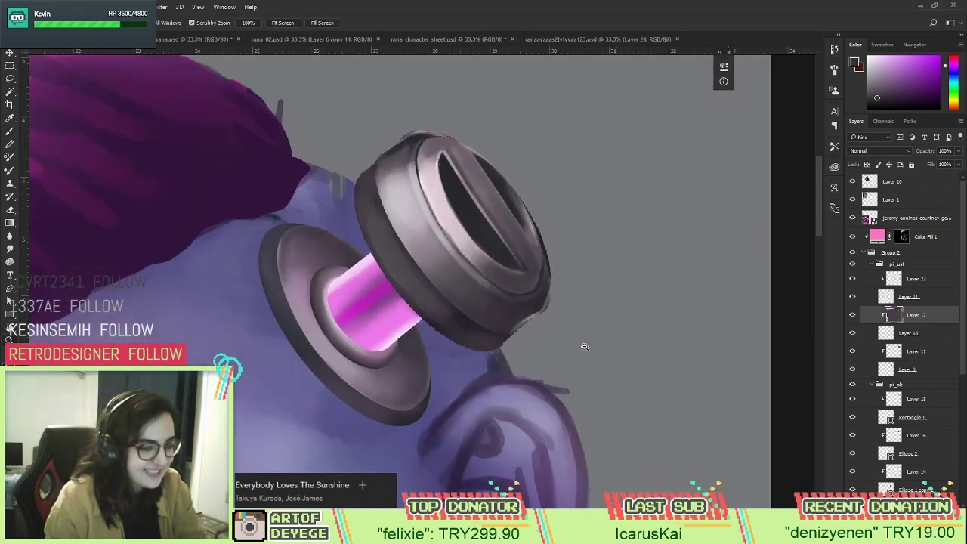
left_click(586, 349, "alt")
left_click(588, 371, "alt")
left_click(584, 396, "alt")
scroll(582, 392, "up", 3)
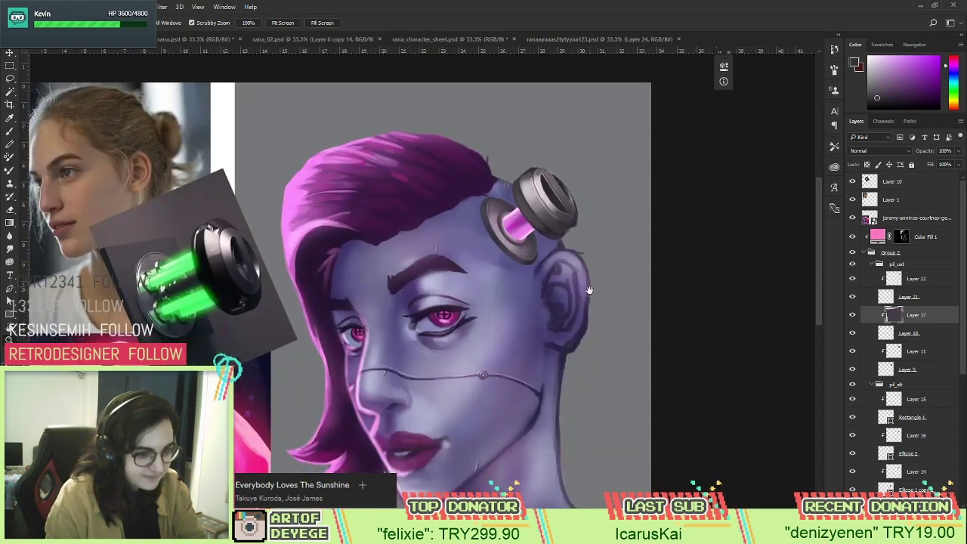
Reposition the portrait in the window and select Layer 8.
left_click_drag(574, 390, 503, 250)
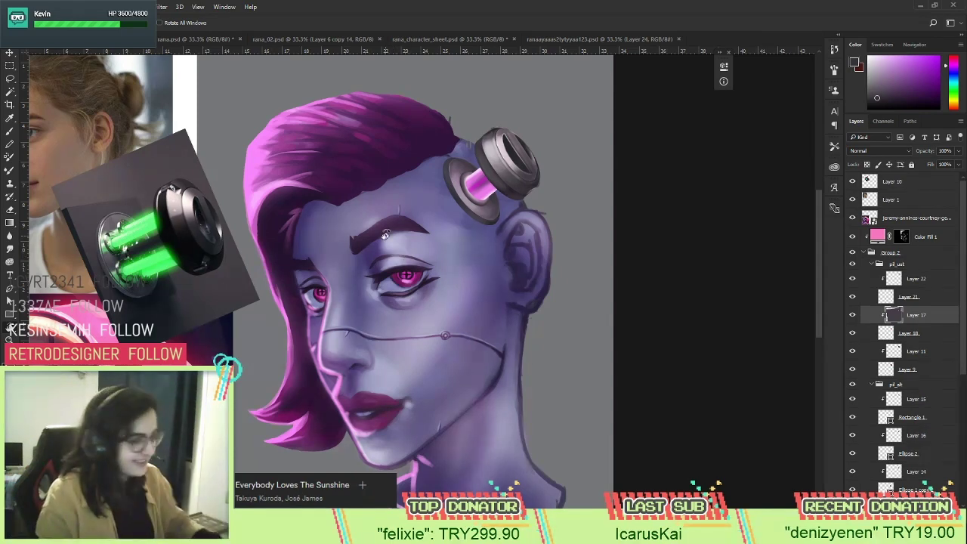
key("v")
left_click(400, 172, "ctrl")
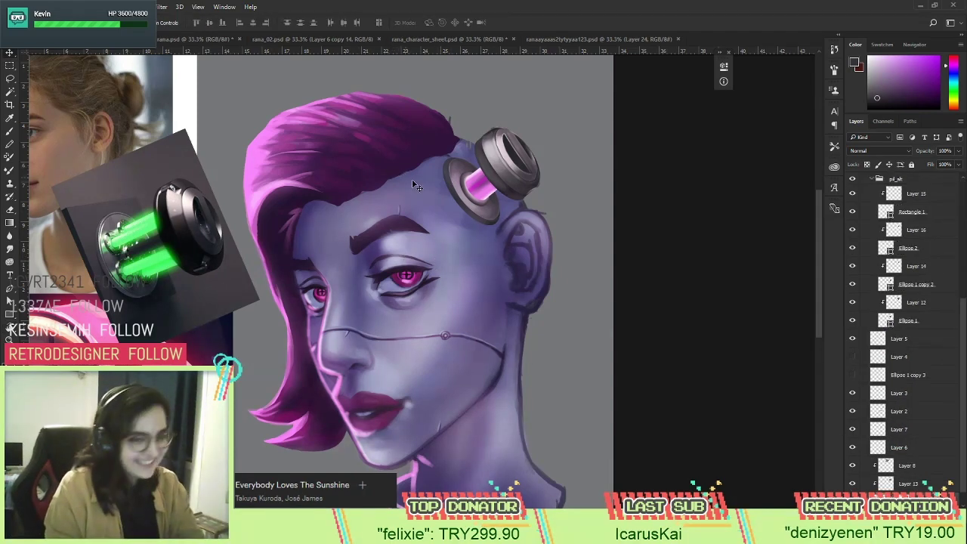
left_click_drag(959, 425, 961, 440)
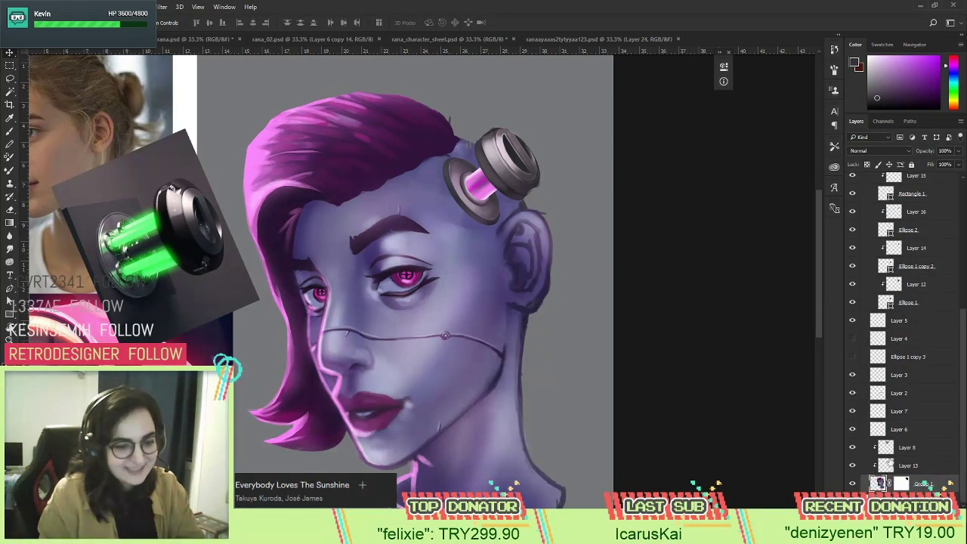
left_click(899, 448)
Toggle the hair highlights, pink earpiece glow and Group 1 off and on, then make Layer 23 active.
left_click(852, 448)
left_click(852, 448)
left_click(852, 466)
left_click(852, 466)
left_click(852, 483)
left_click(852, 483)
left_click(879, 485)
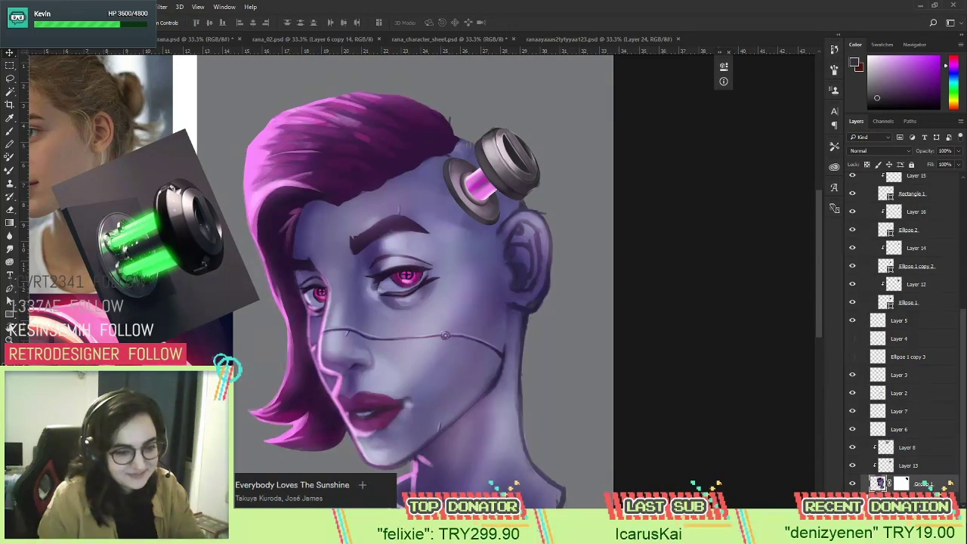
left_click_drag(879, 485, 892, 488)
Tilt the portrait about 35 degrees and zoom in on the forehead and eye.
key("r")
left_click_drag(568, 323, 421, 249)
key("z")
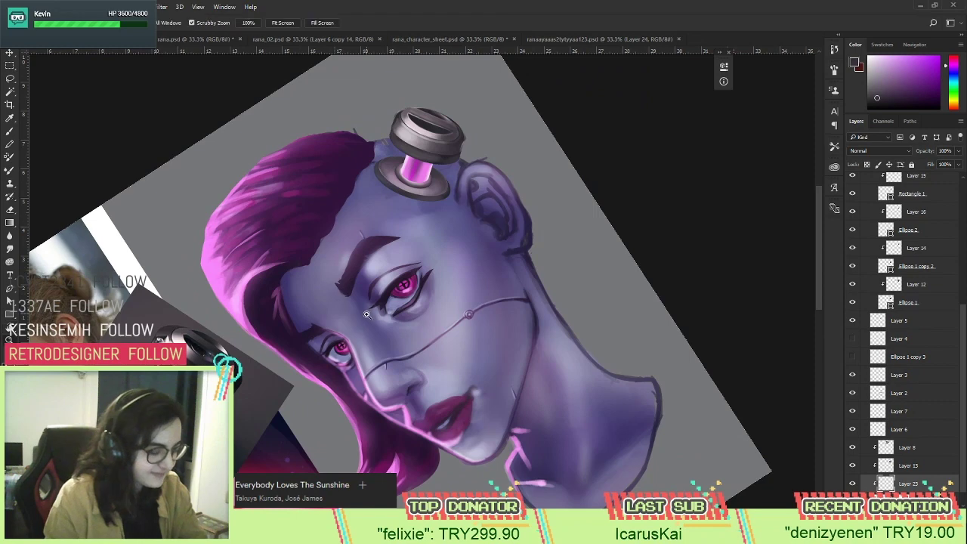
left_click(366, 314)
key("l")
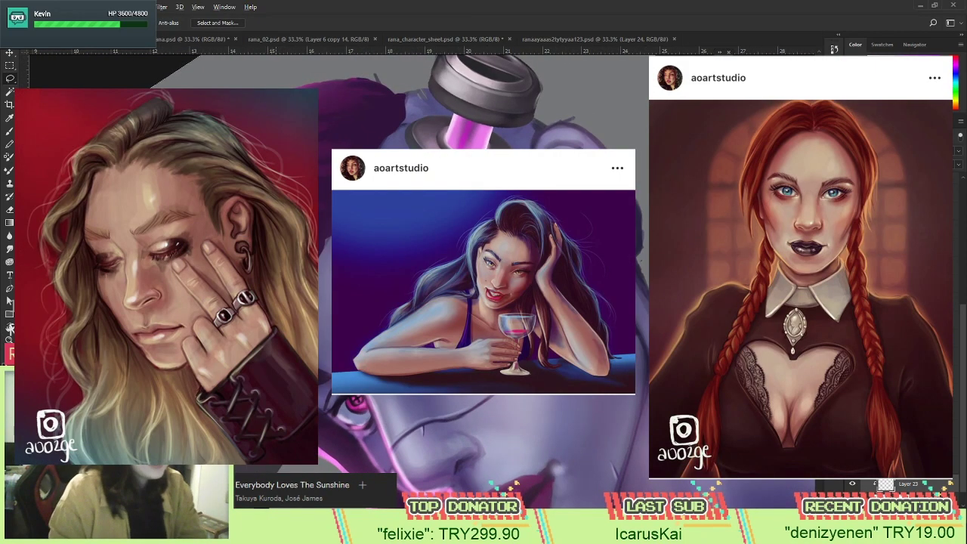
key("b")
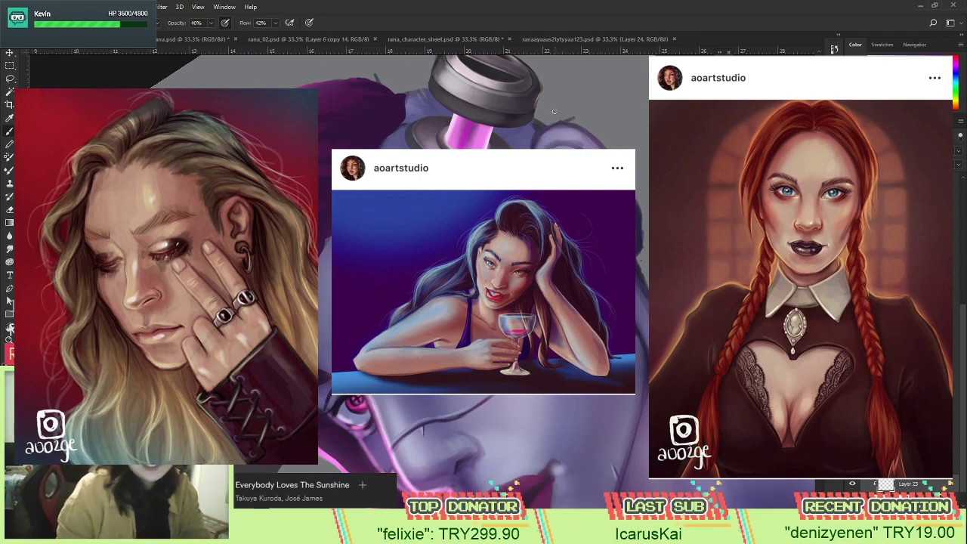
key("l")
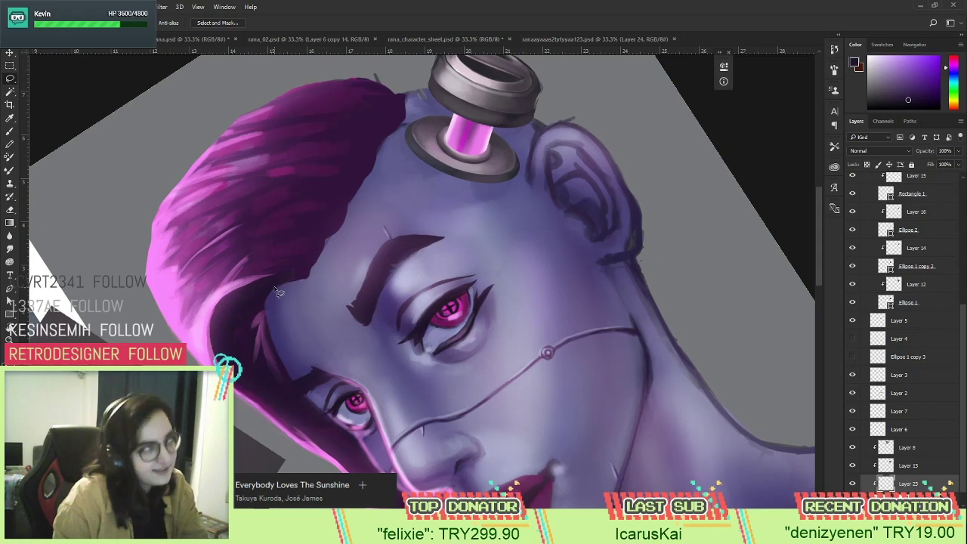
Lasso a strip along the hair edge, then clear the selection.
mouse_move(301, 286)
left_mouse_down()
mouse_move(324, 277)
mouse_move(311, 271)
mouse_move(326, 240)
mouse_move(353, 227)
mouse_move(345, 204)
mouse_move(380, 163)
left_mouse_up()
left_click_drag(404, 131, 405, 135)
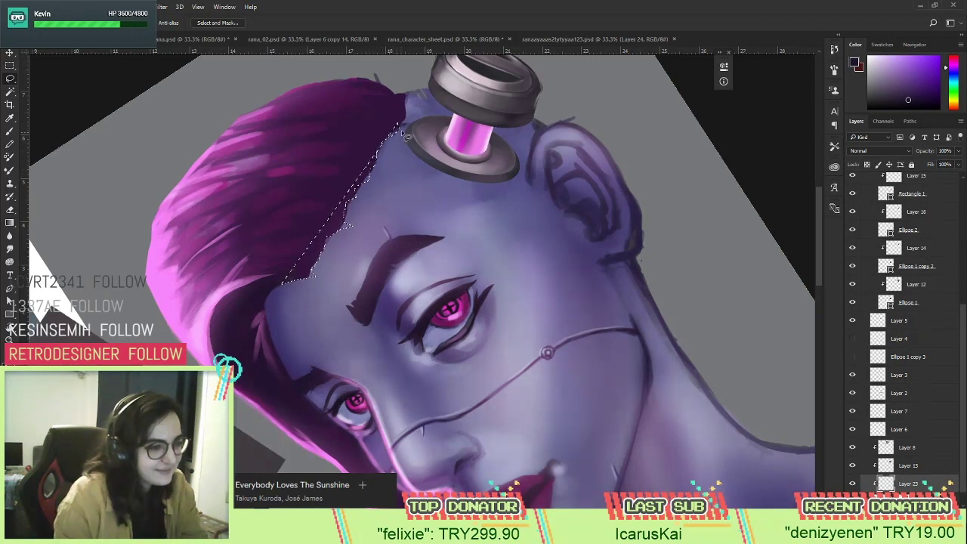
key("ctrl+d")
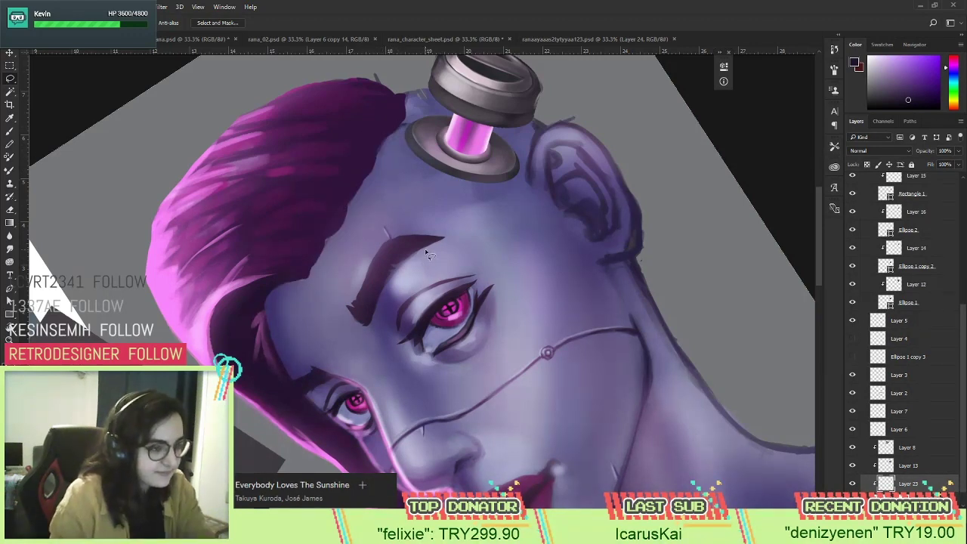
Sample the skin near the hair edge and set the brush to a new size, 95% opacity, 100% flow.
key("b")
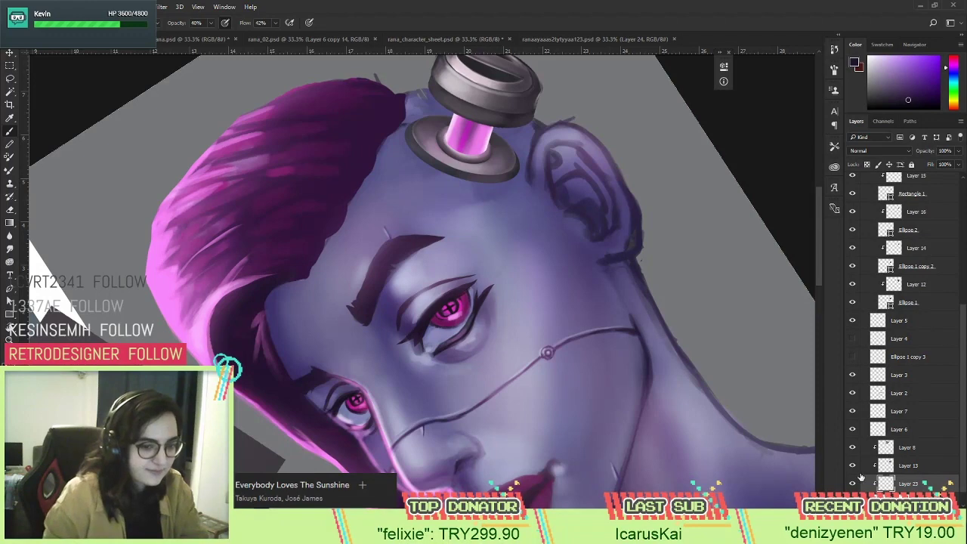
left_click(259, 288, "alt")
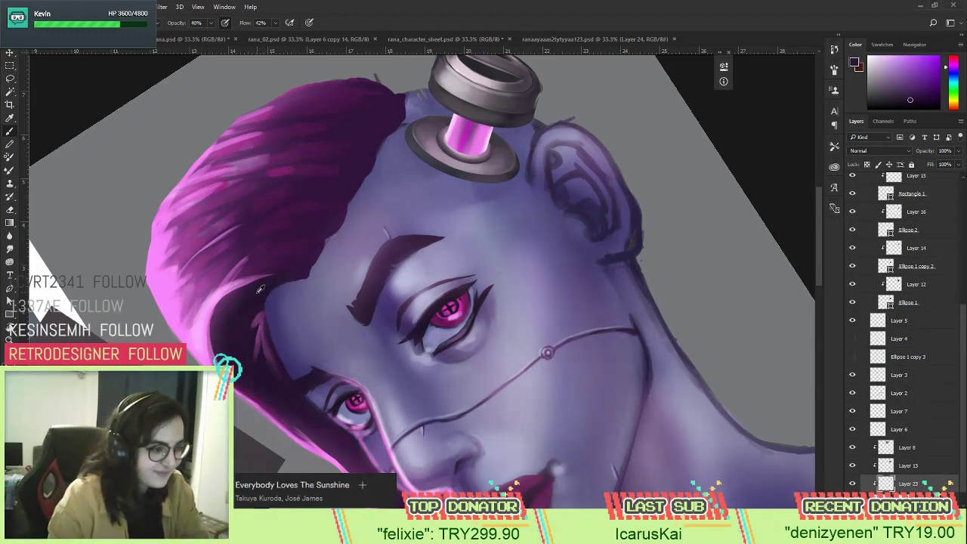
right_click(348, 246)
left_click_drag(409, 279, 402, 280)
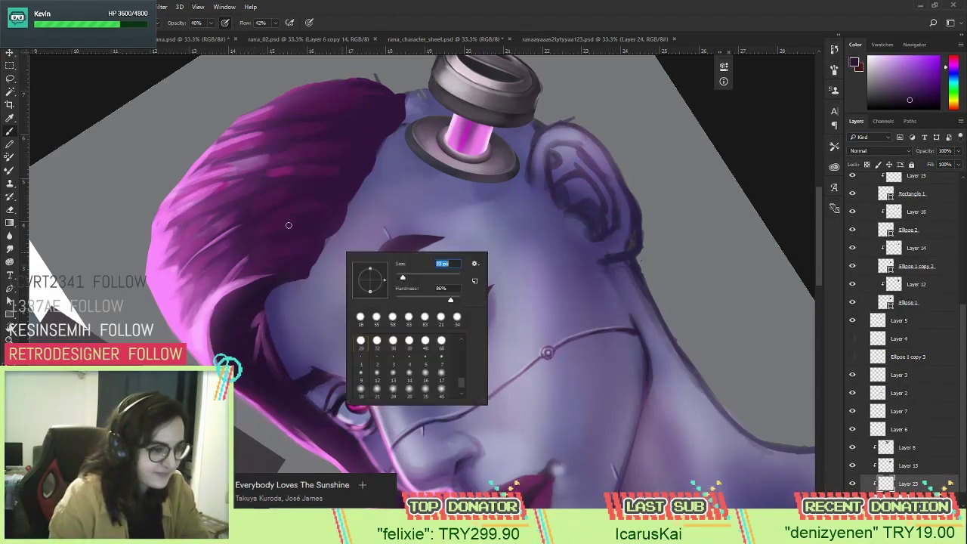
left_click(211, 23)
left_click_drag(234, 37, 306, 36)
left_click(275, 23)
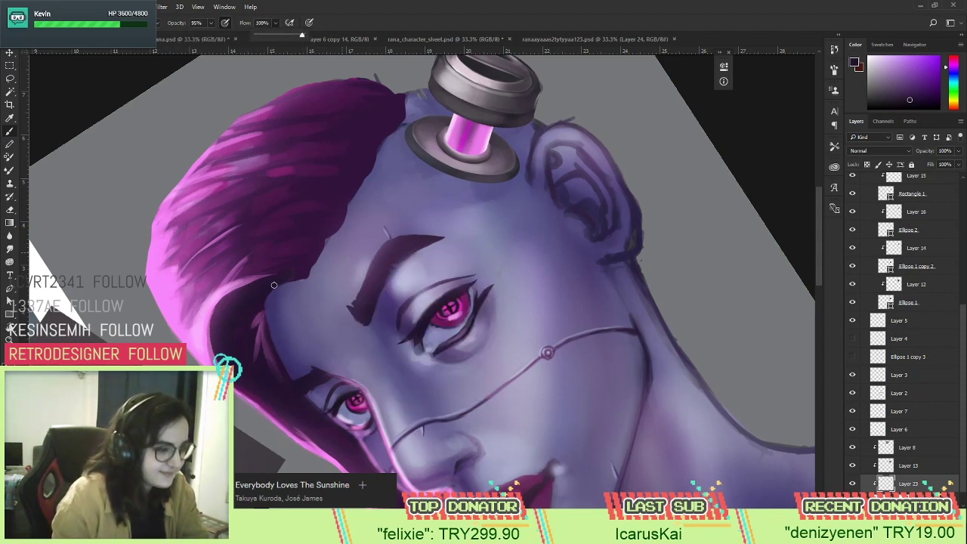
left_click(256, 301)
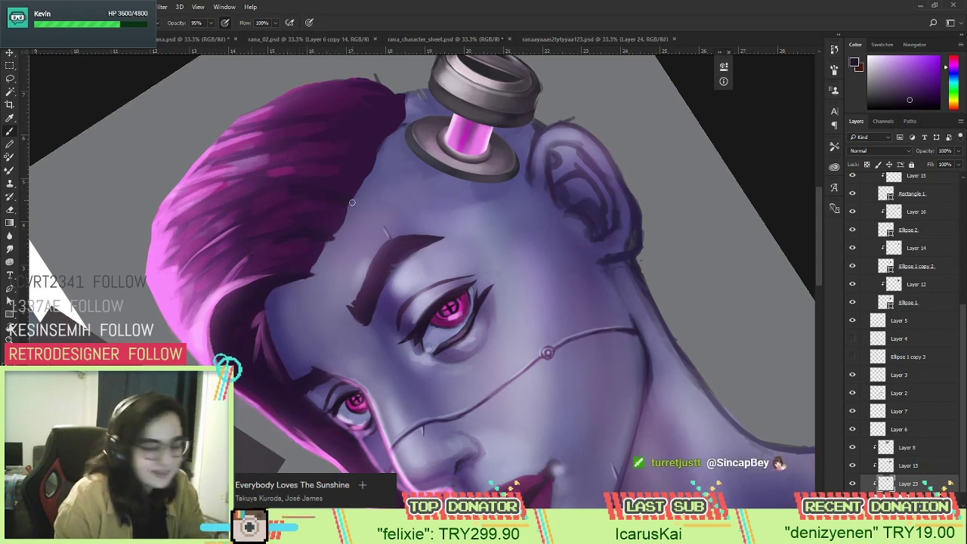
Paint forehead shading with the brush while repeatedly tilting the canvas to comfortable angles.
key("r")
left_click_drag(394, 202, 445, 217)
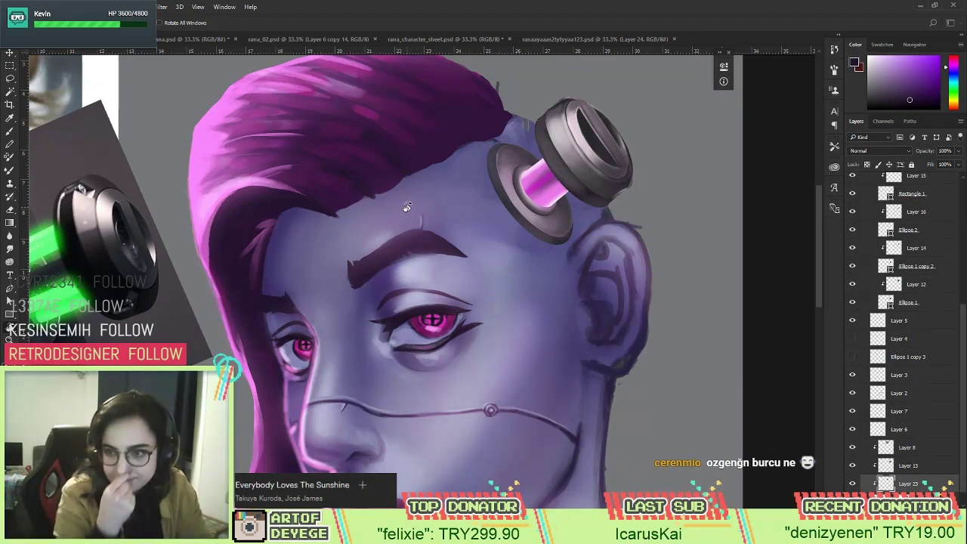
left_click_drag(475, 191, 414, 156)
key("b")
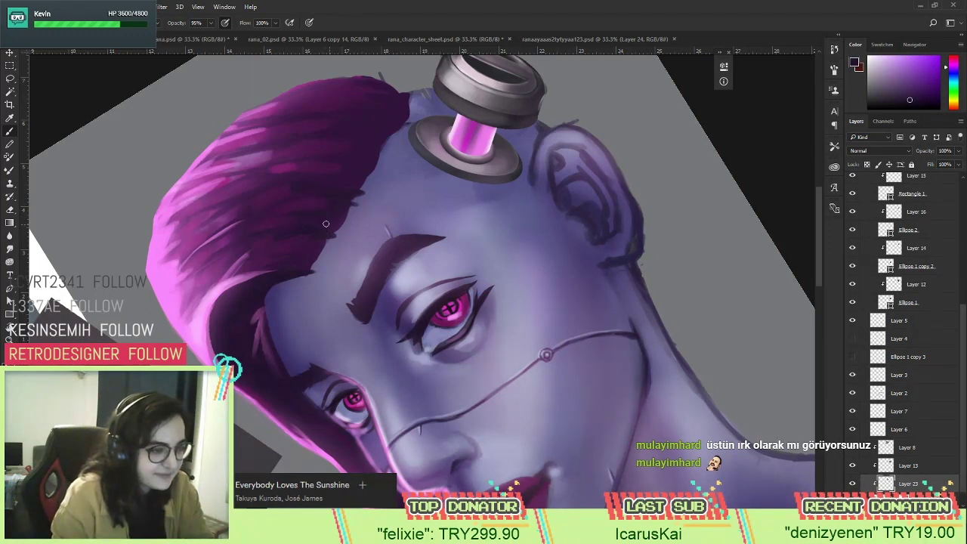
key("r")
left_click_drag(499, 287, 486, 264)
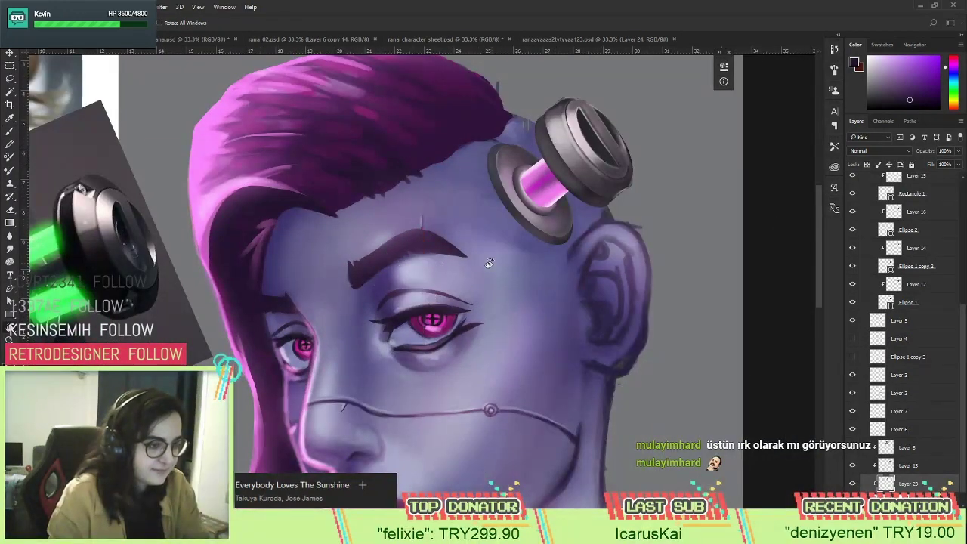
mouse_move(429, 237)
left_mouse_down()
mouse_move(495, 174)
mouse_move(506, 211)
left_mouse_up()
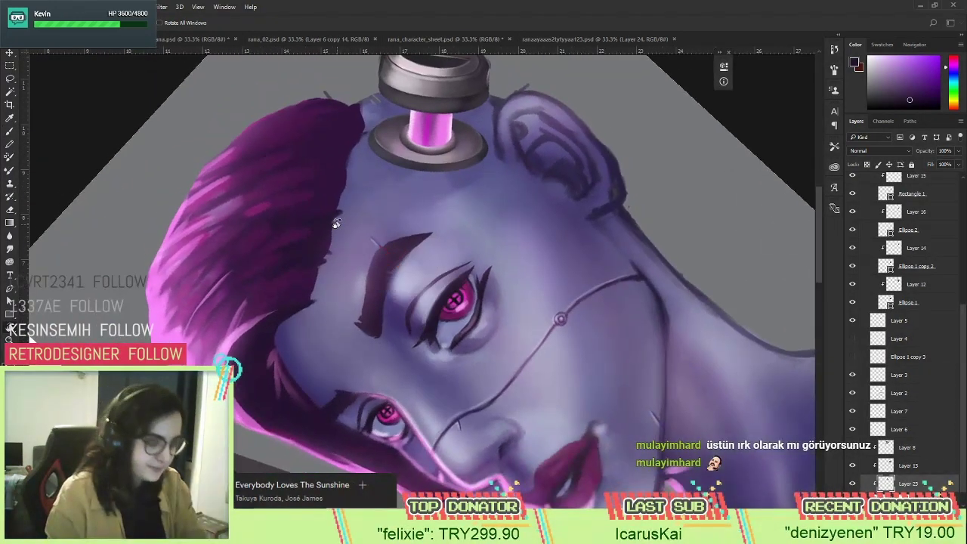
key("b")
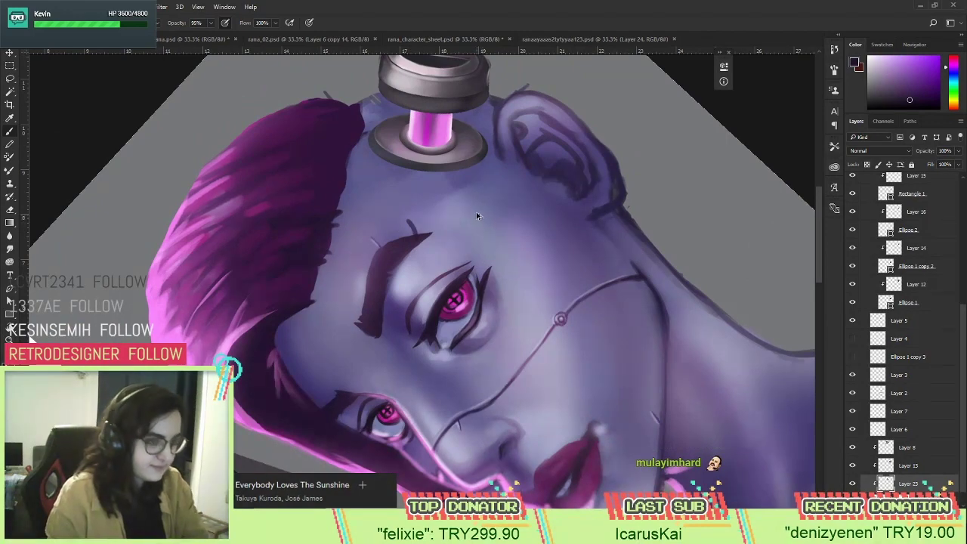
key("r")
mouse_move(485, 207)
left_mouse_down()
mouse_move(444, 346)
mouse_move(403, 361)
mouse_move(500, 207)
mouse_move(516, 231)
mouse_move(511, 244)
mouse_move(523, 244)
mouse_move(515, 256)
mouse_move(534, 273)
mouse_move(528, 284)
mouse_move(537, 280)
mouse_move(530, 291)
mouse_move(544, 293)
mouse_move(564, 332)
mouse_move(574, 375)
left_mouse_up()
key("l")
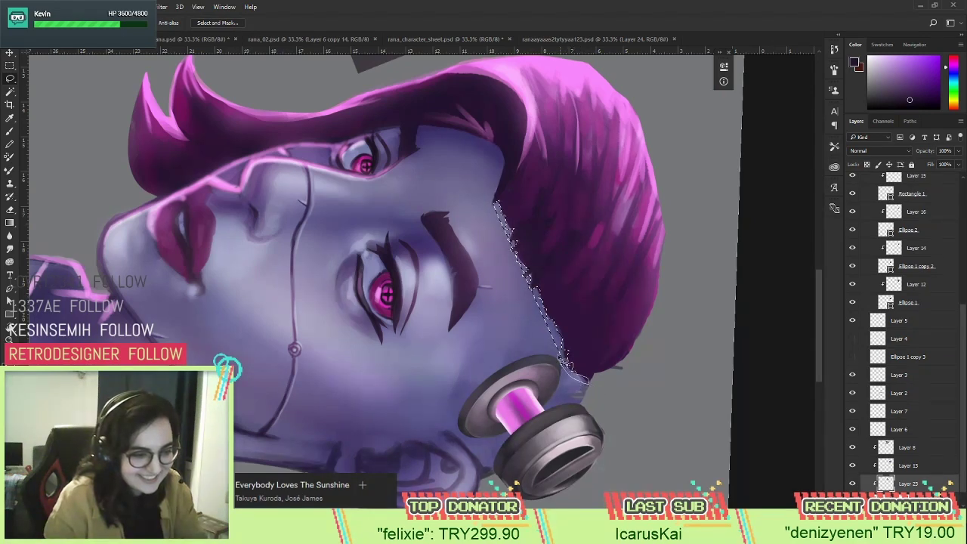
Turn the portrait back toward upright and check the brush size settings.
key("r")
mouse_move(578, 329)
left_mouse_down()
mouse_move(544, 127)
mouse_move(438, 106)
left_mouse_up()
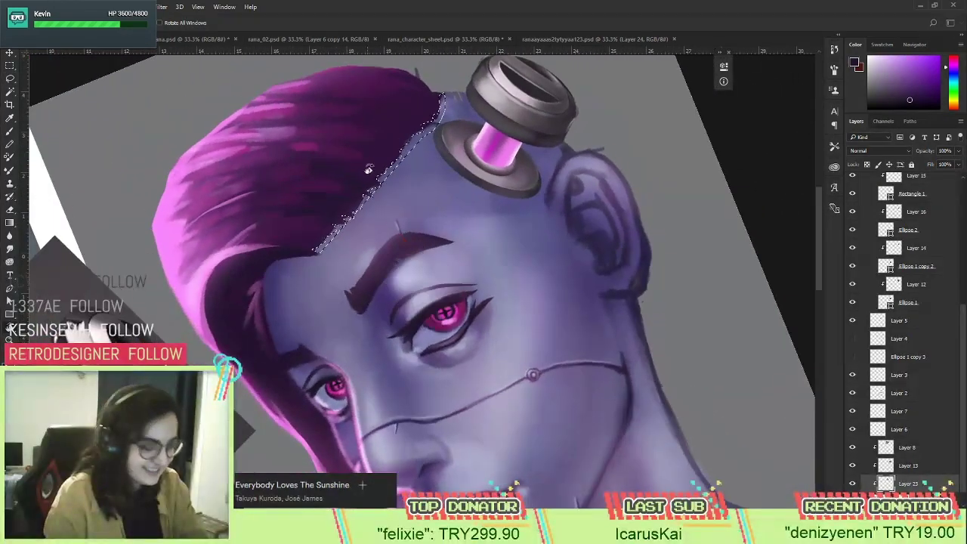
key("b")
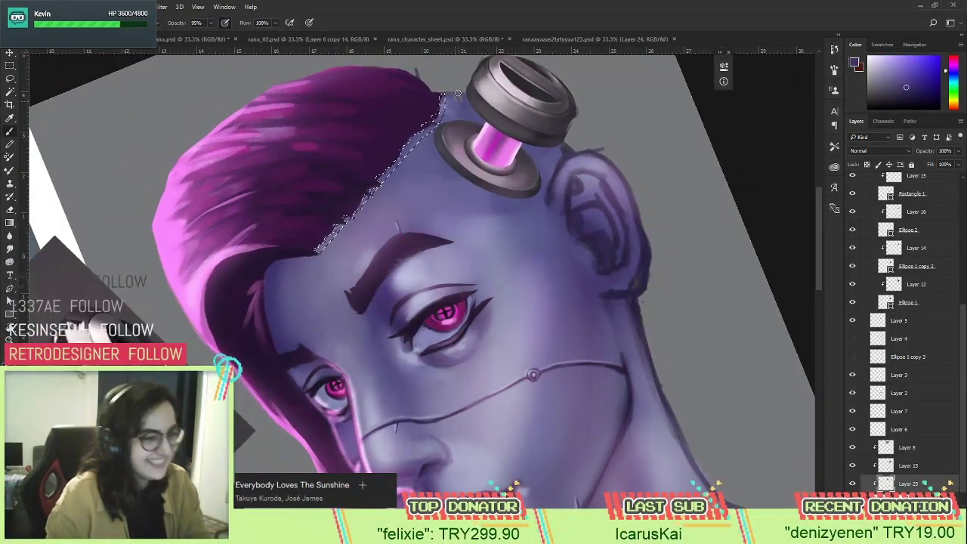
right_click(461, 128)
key("Return")
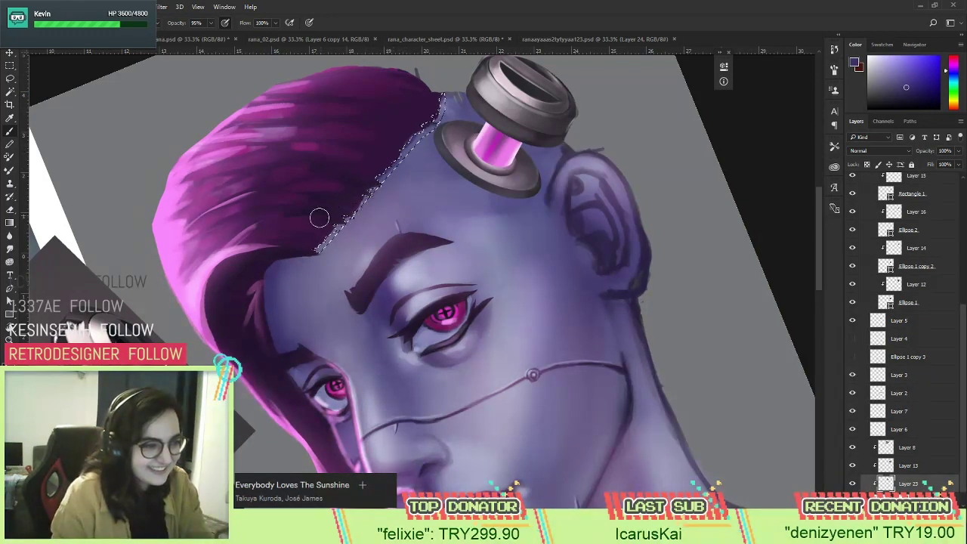
Lasso a thin hairline strip, delete it back to skin, deselect, and rotate the portrait upright.
key("ctrl+d")
key("l")
mouse_move(442, 95)
left_mouse_down()
mouse_move(314, 253)
mouse_move(442, 94)
left_mouse_up()
key("Delete")
key("ctrl+d")
key("r")
left_click_drag(502, 239, 477, 117)
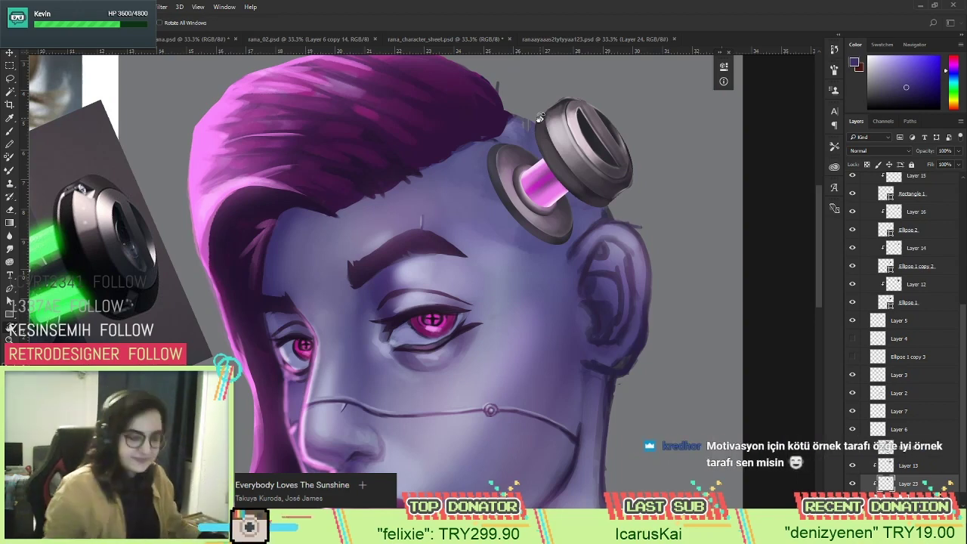
Tilt the canvas counterclockwise and sample the eye pink and forehead purple skin tones.
key("r")
left_click_drag(495, 128, 462, 86)
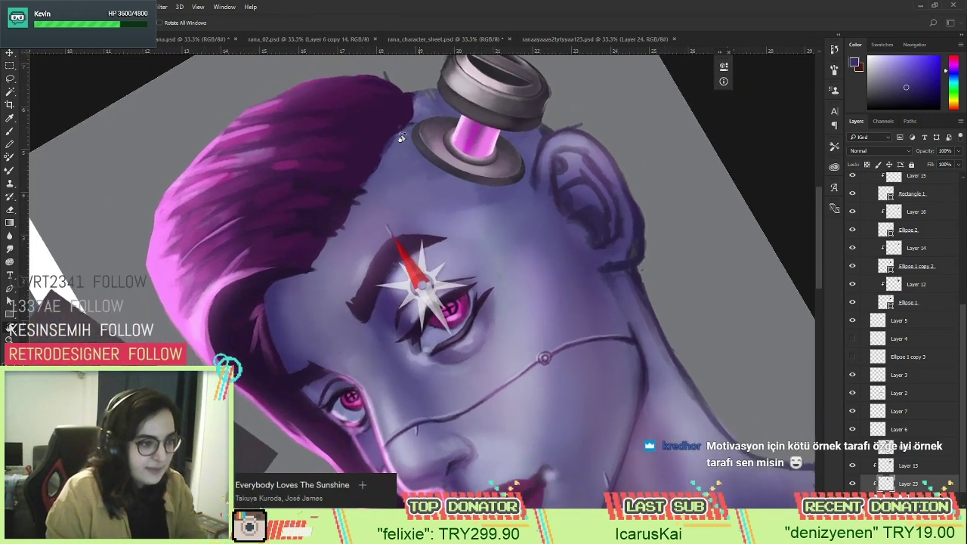
left_click_drag(425, 137, 410, 200)
key("b")
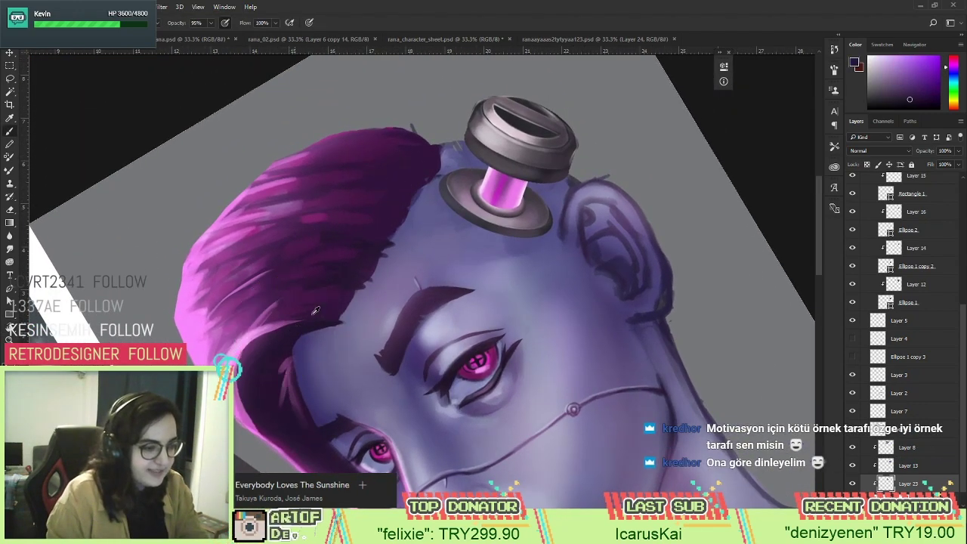
left_click(463, 358, "alt")
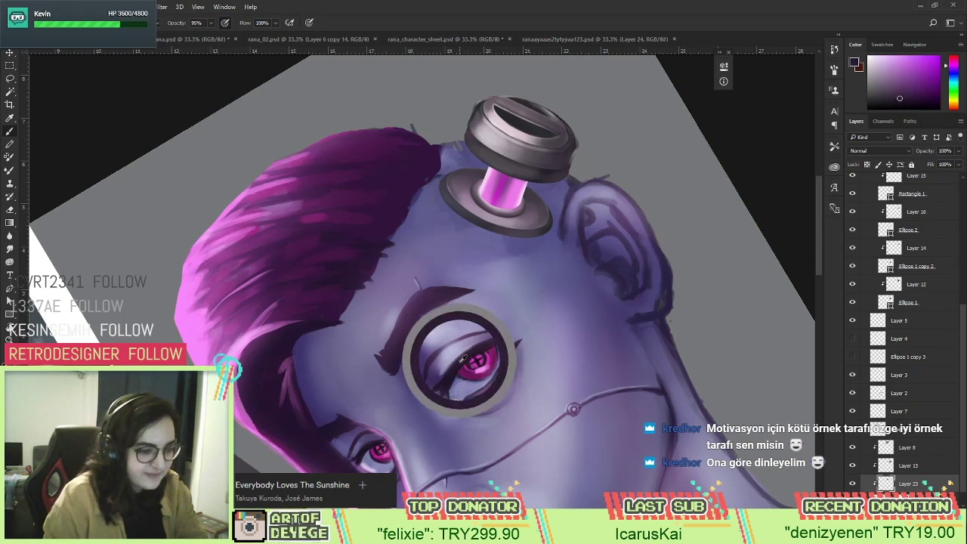
right_click(459, 286)
key("Return")
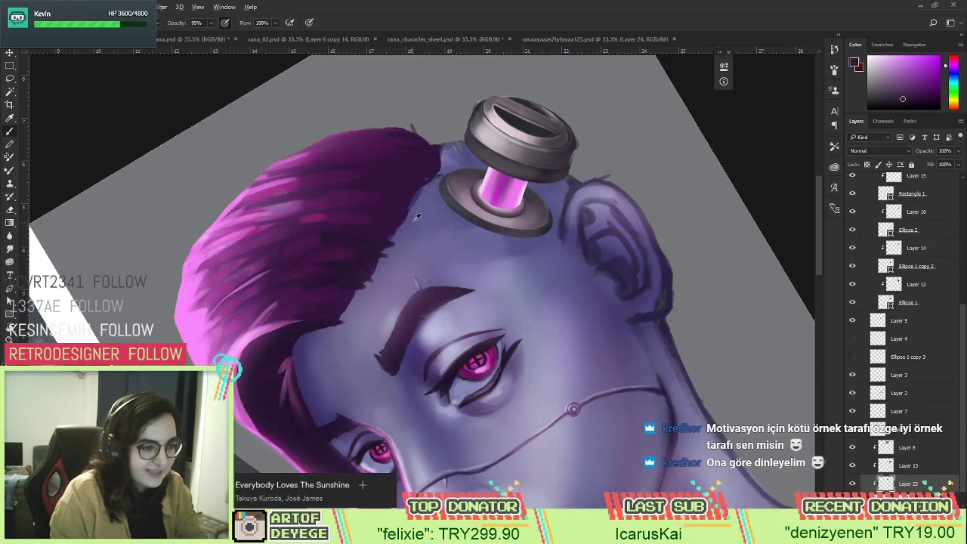
left_click(422, 198, "alt")
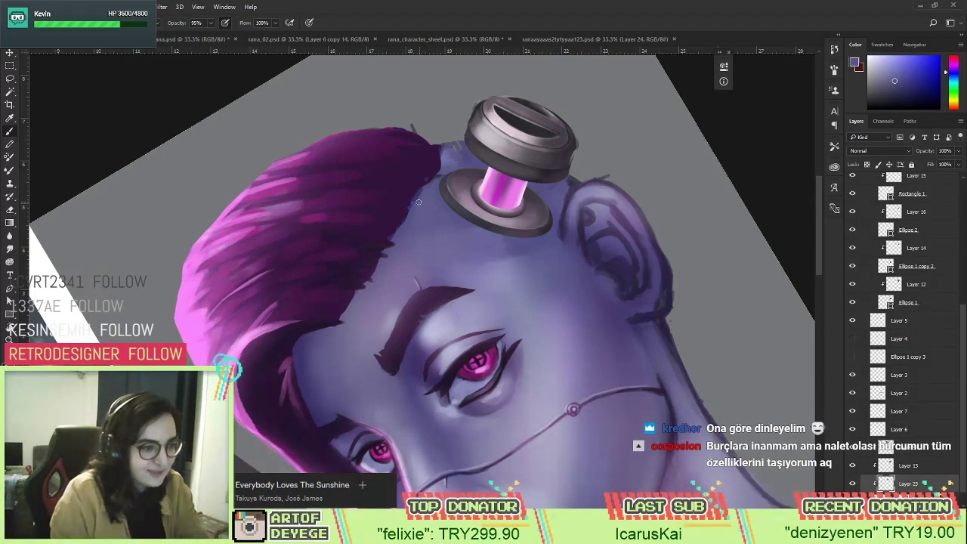
left_click(412, 201, "alt")
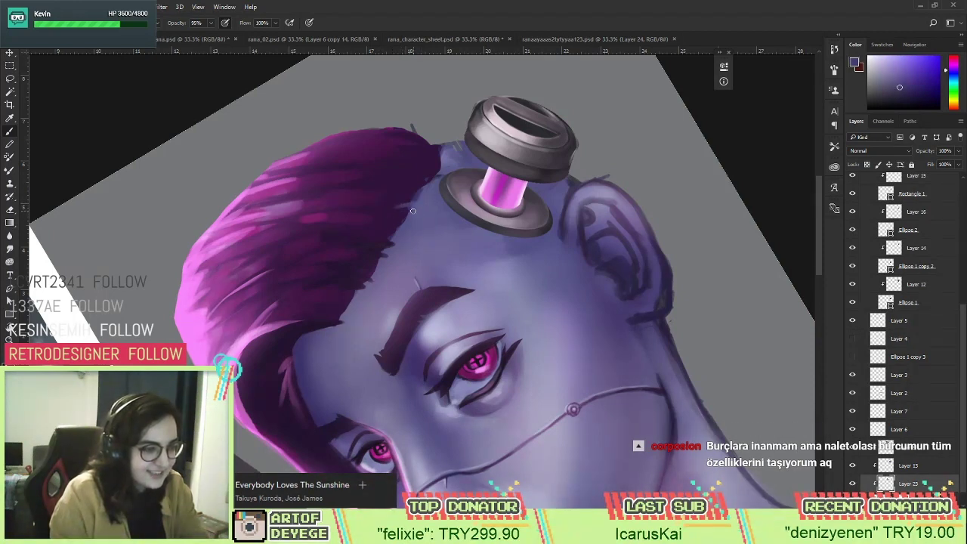
Rotate further and shade with a new purple and light blue-grey, then turn the canvas upright.
key("r")
left_click_drag(437, 296, 458, 231)
key("b")
left_click(391, 205, "alt")
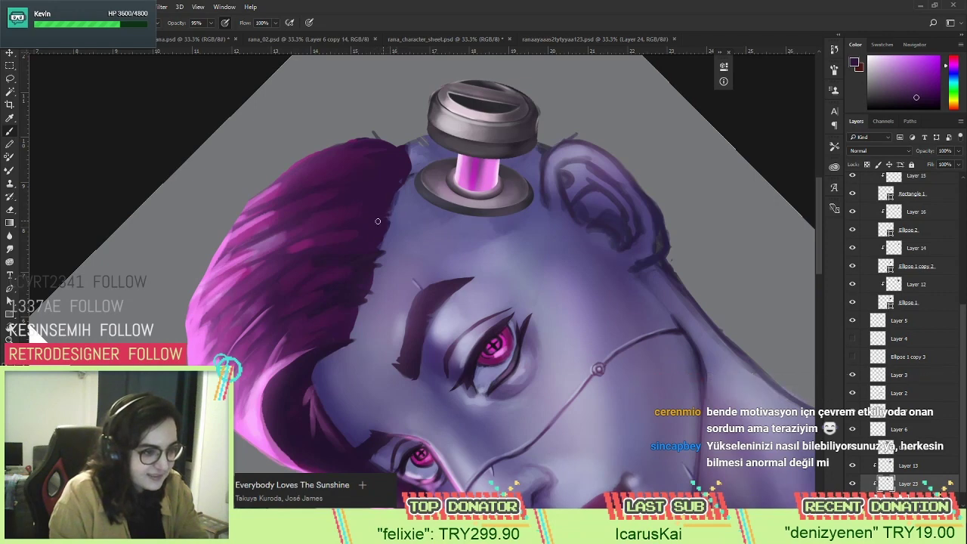
left_click(391, 248, "alt")
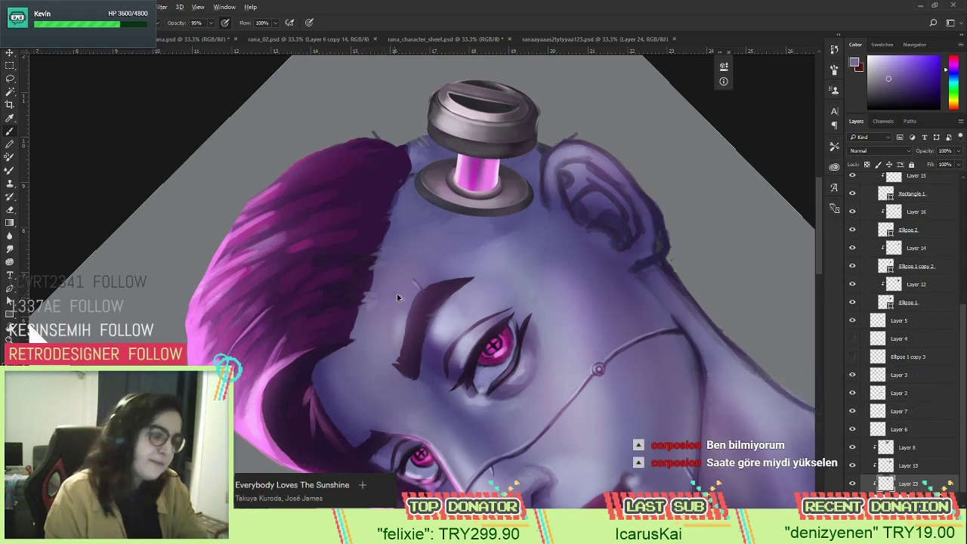
key("r")
left_click_drag(391, 278, 458, 292)
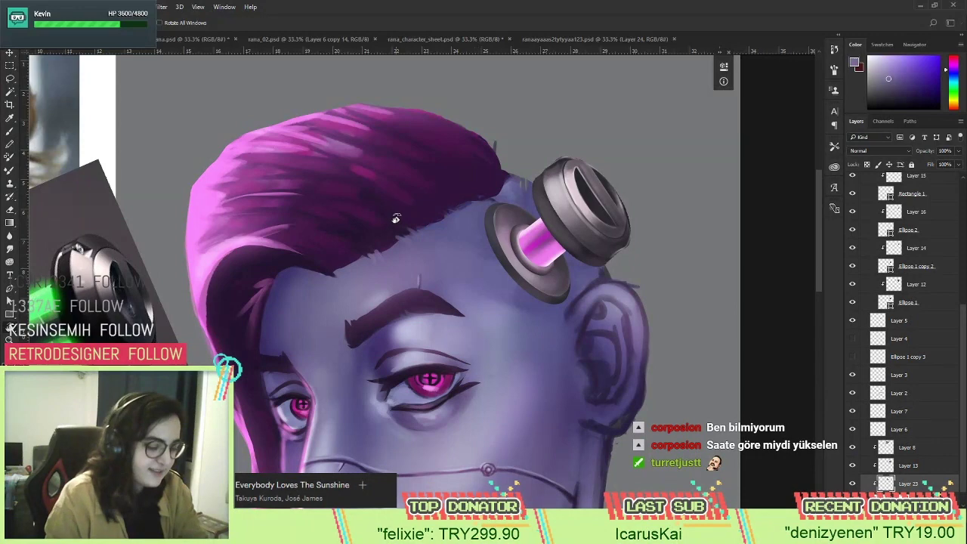
right_click(452, 213)
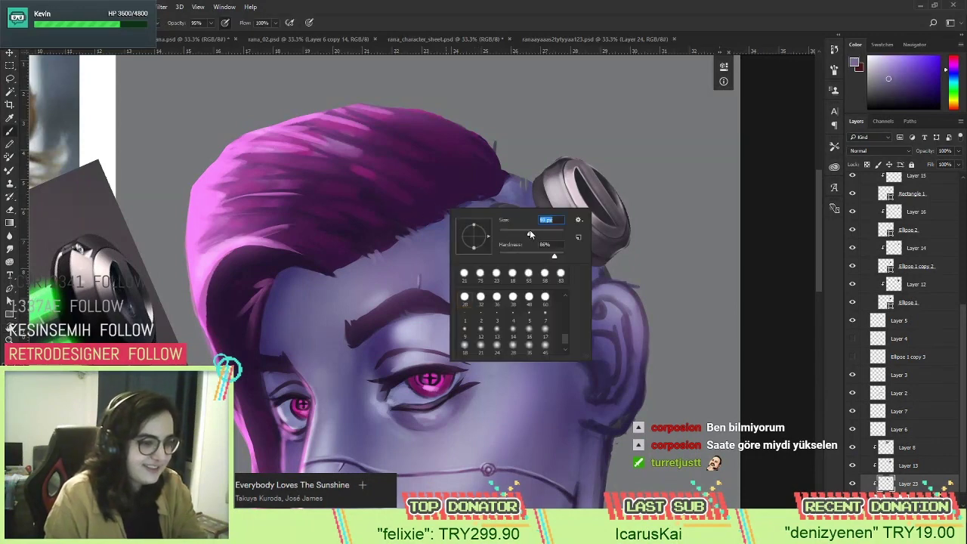
Lower brush opacity to 37% and flow, then sample skin, hair and hairline purples for blending.
key("Return")
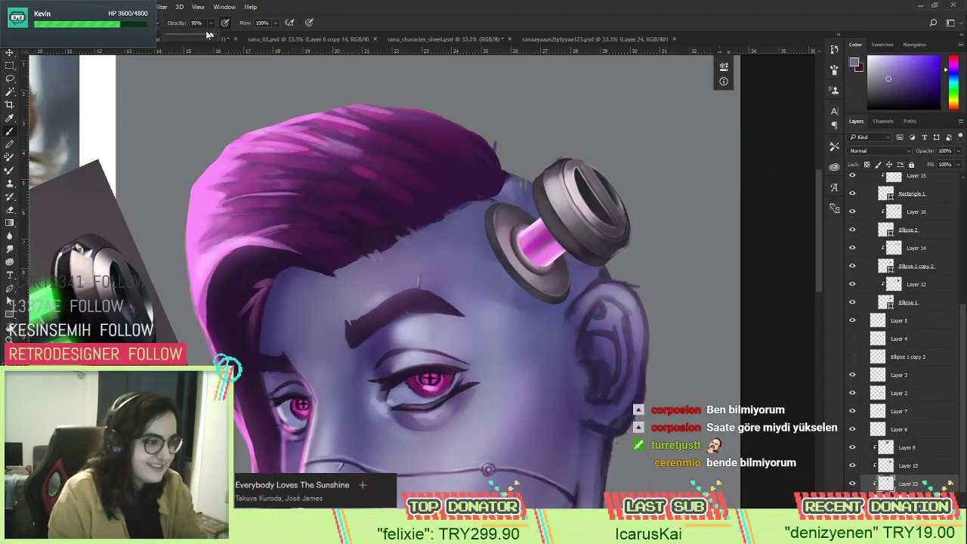
left_click_drag(186, 37, 182, 36)
key("shift+5")
key("shift+5")
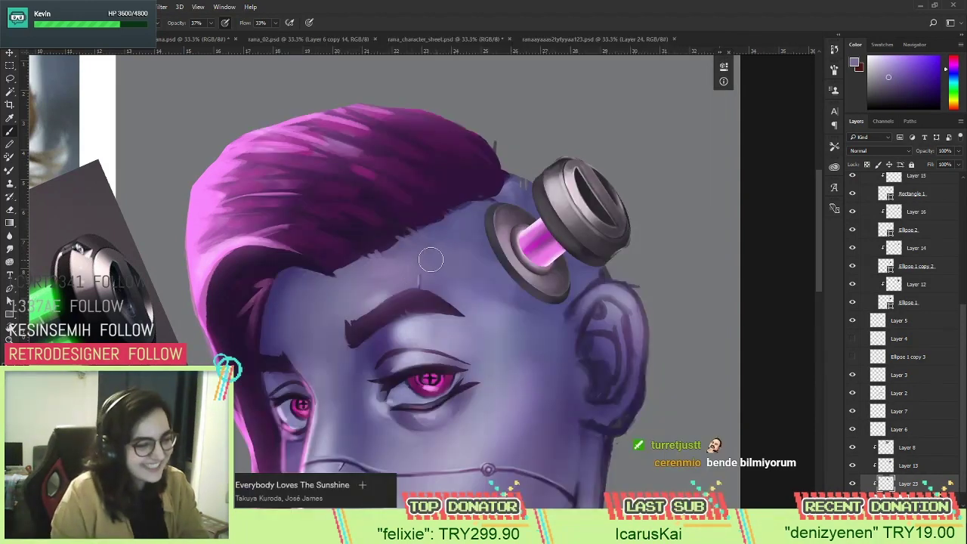
left_click(388, 231, "alt")
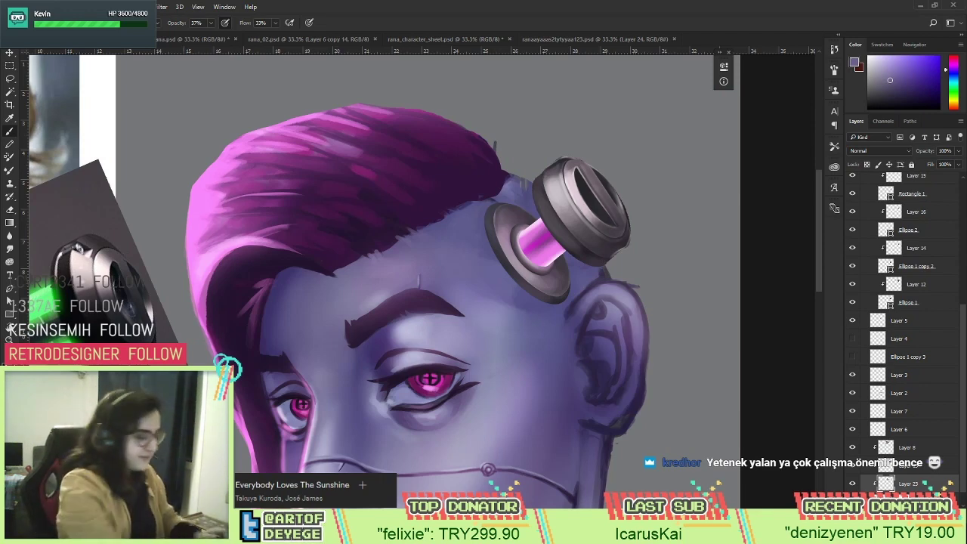
left_click(473, 208, "alt")
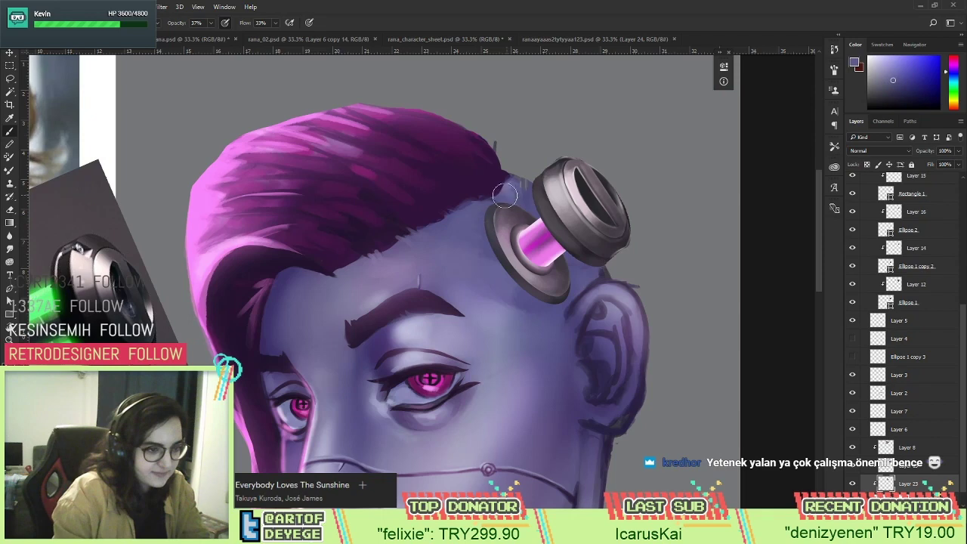
left_click(403, 259, "alt")
left_click(363, 267, "alt")
left_click(340, 255, "alt")
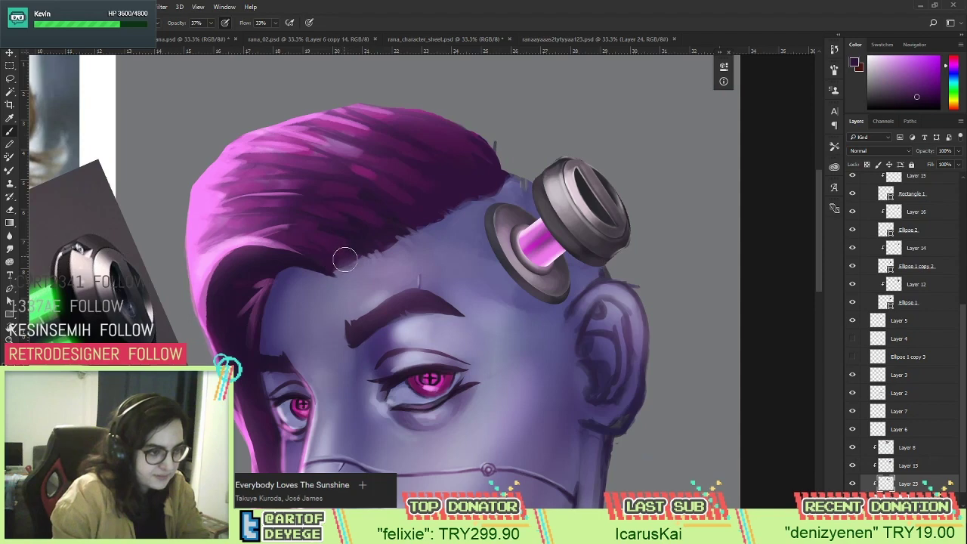
left_click(350, 271, "alt")
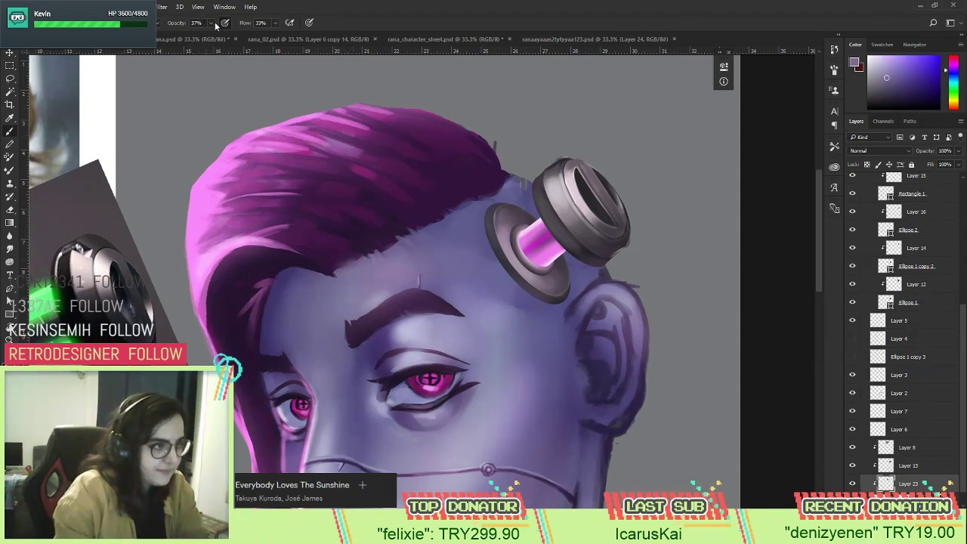
Raise flow to 49% and keep resampling forehead purples to blend along the hairline.
left_click_drag(275, 22, 284, 32)
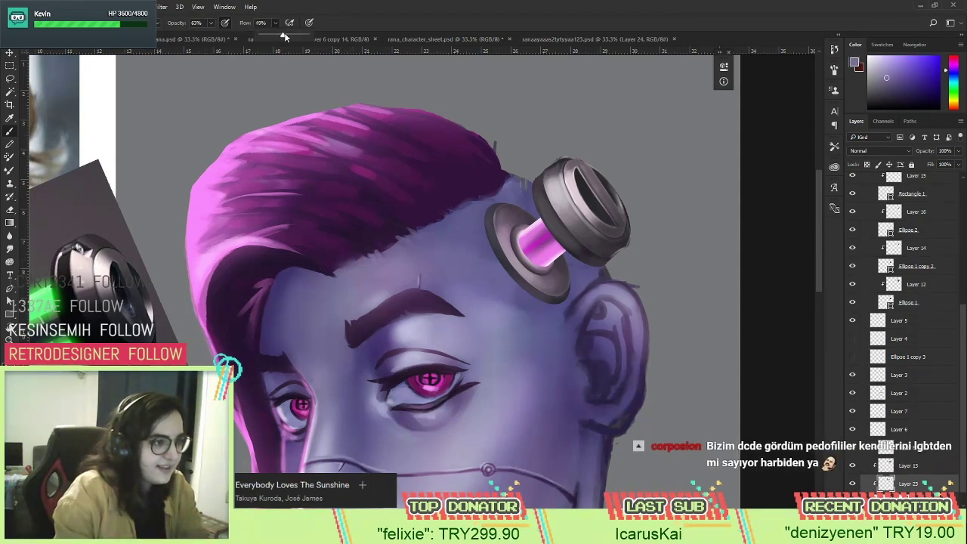
left_click(399, 194, "alt")
right_click(476, 225)
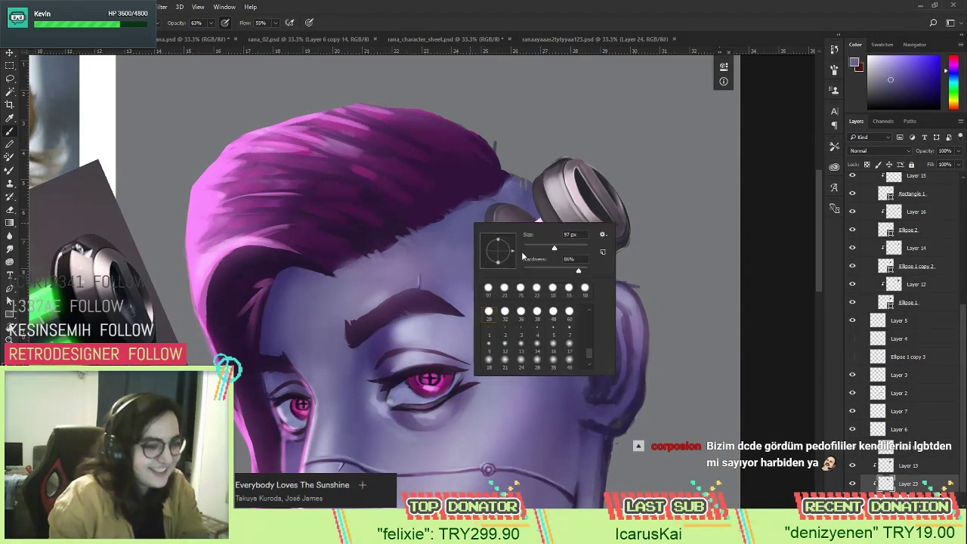
left_click(384, 246, "alt")
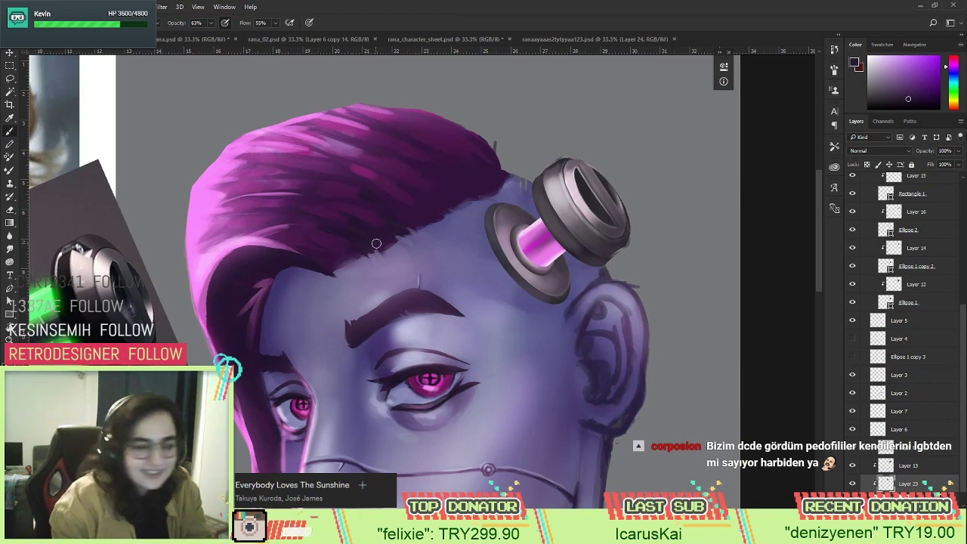
left_click(360, 248, "alt")
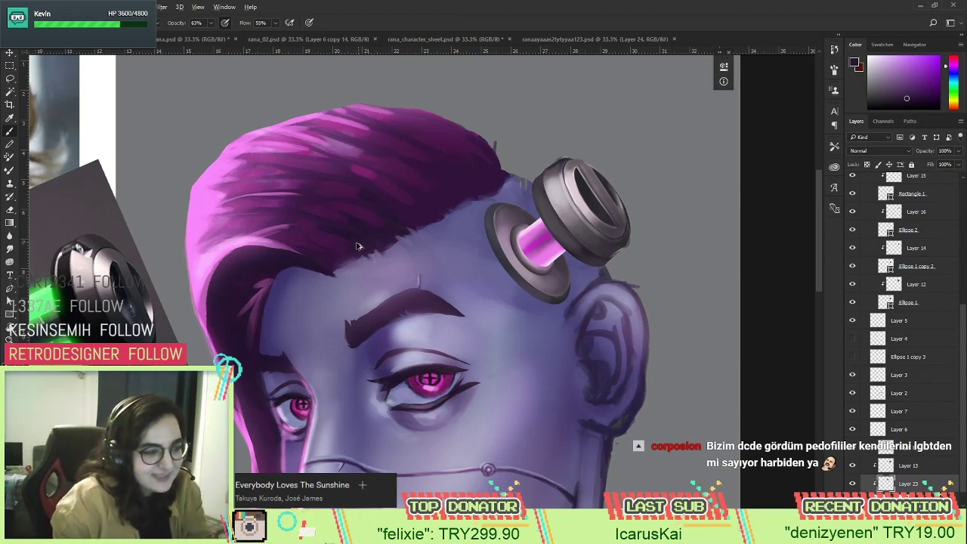
left_click(348, 261, "alt")
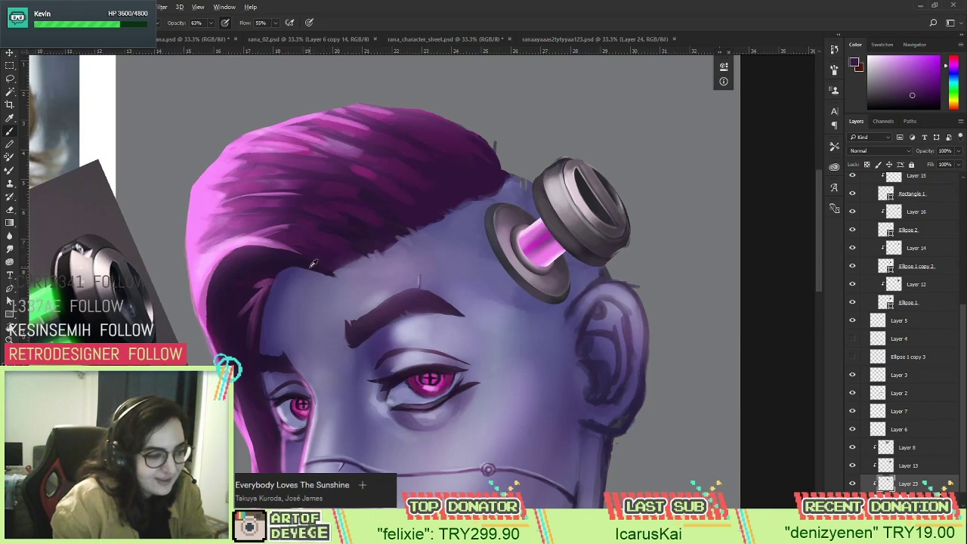
left_click(303, 281, "alt")
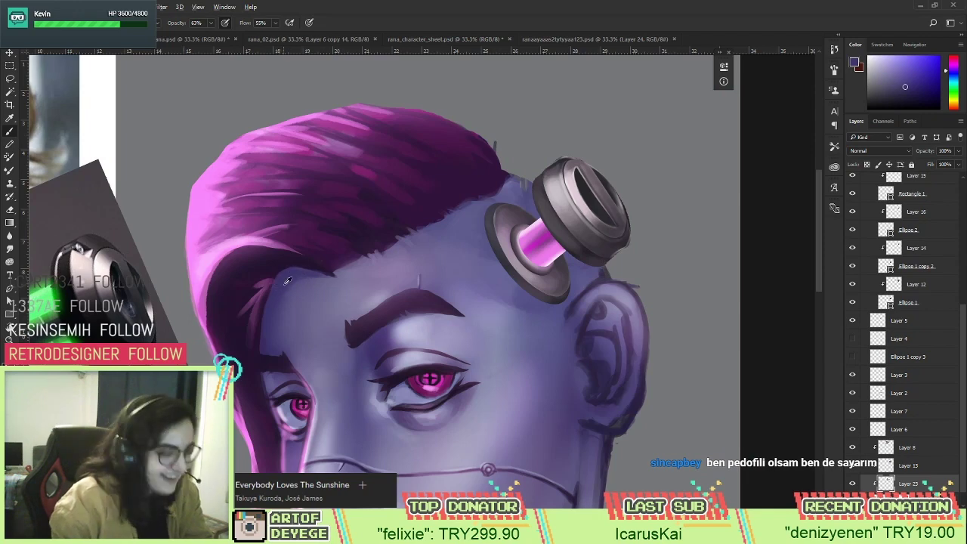
left_click(297, 289, "alt")
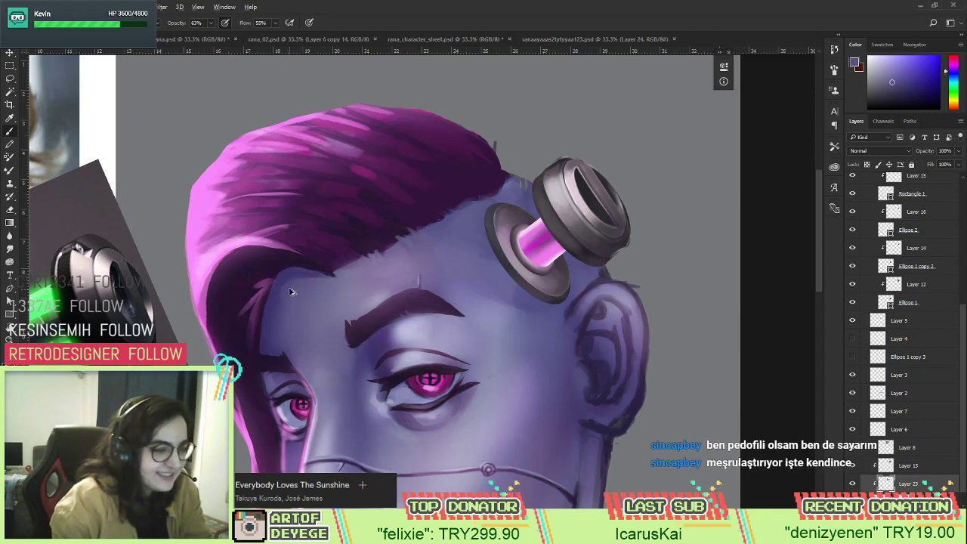
Frame the hair and forehead by zooming, panning and rotating the view about 45° counterclockwise.
key("z")
left_click(328, 297, "alt")
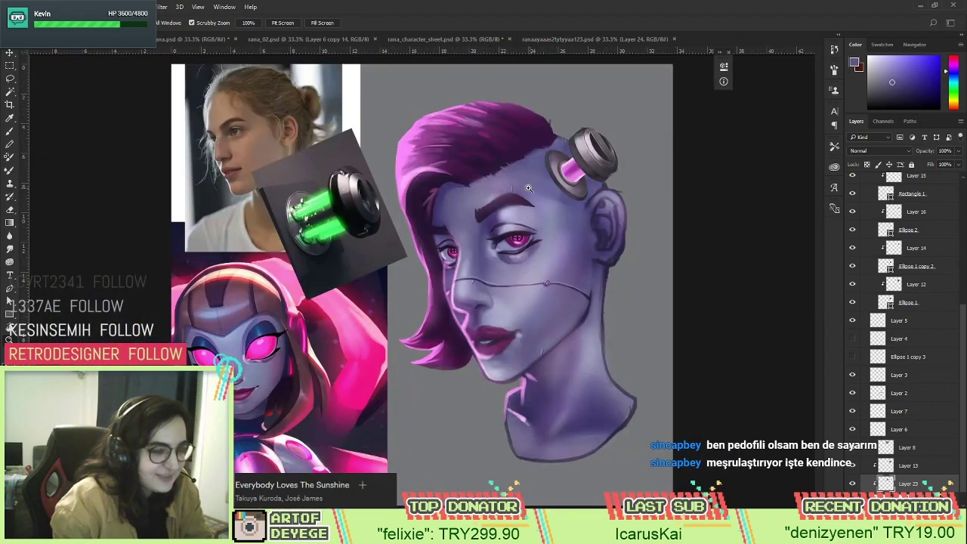
left_click(528, 188)
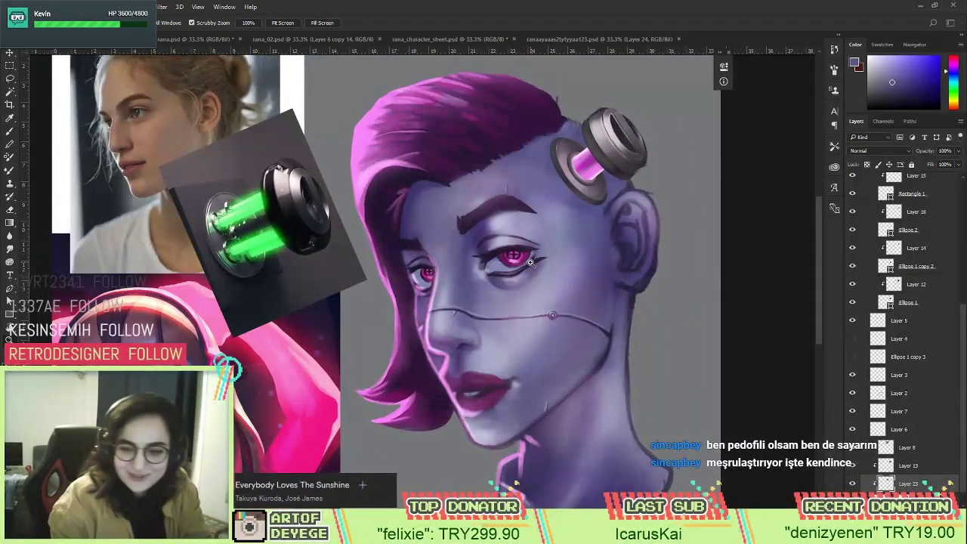
left_click_drag(570, 237, 460, 274)
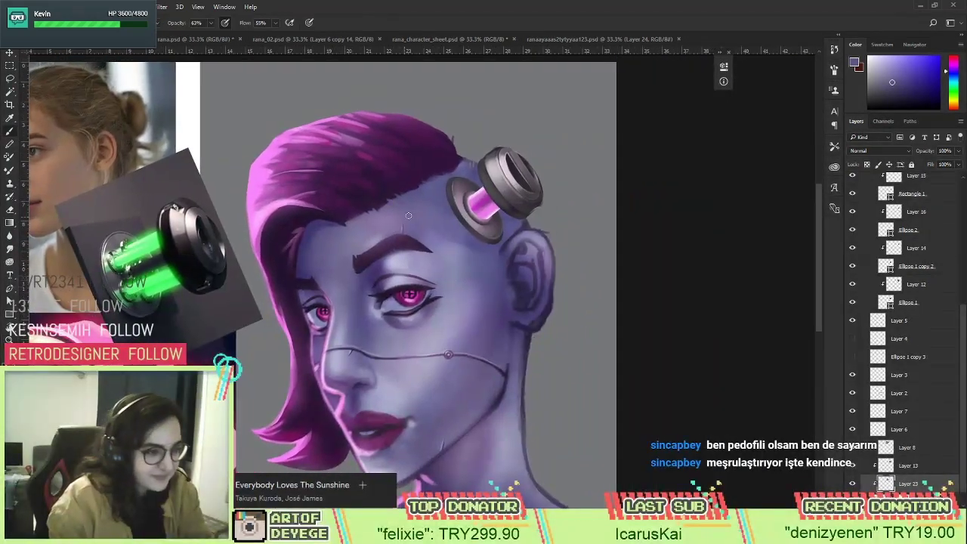
key("b")
key("r")
left_click_drag(465, 227, 393, 145)
key("z")
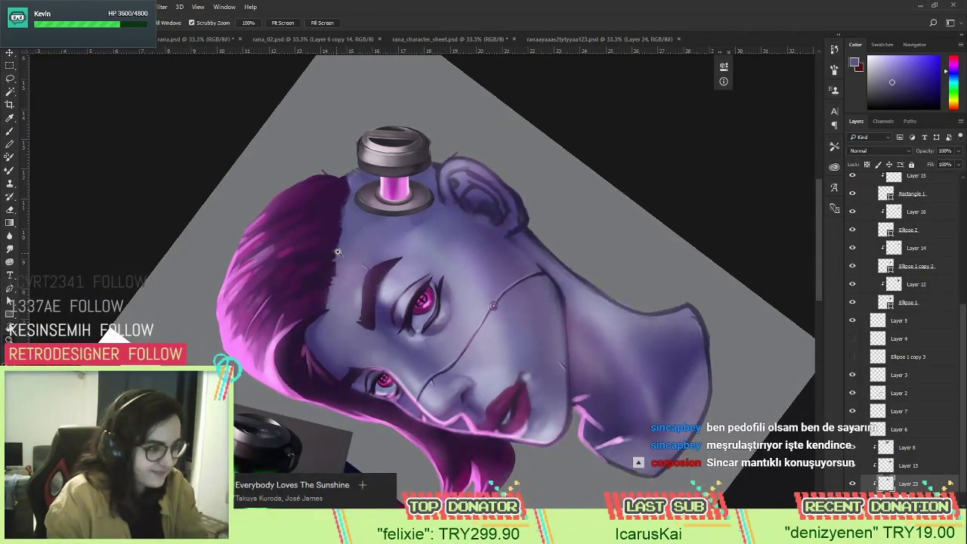
left_click(337, 251)
Lasso the spiky hair edge along the part beside the implant, then level the view.
key("l")
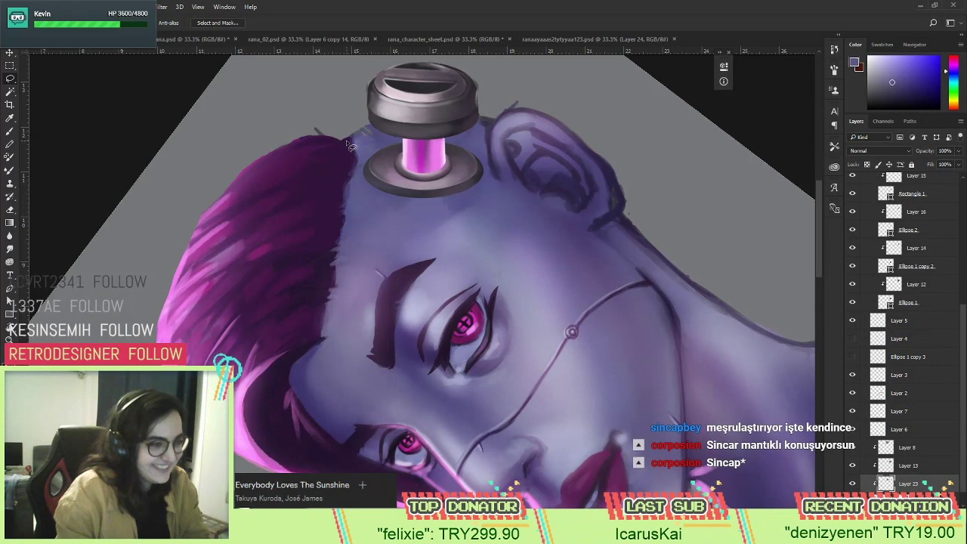
mouse_move(347, 143)
left_mouse_down()
mouse_move(302, 144)
mouse_move(336, 150)
mouse_move(316, 157)
mouse_move(330, 166)
mouse_move(309, 172)
mouse_move(316, 192)
mouse_move(285, 213)
mouse_move(321, 208)
mouse_move(318, 225)
mouse_move(284, 239)
mouse_move(317, 237)
mouse_move(312, 246)
mouse_move(272, 262)
mouse_move(309, 259)
mouse_move(292, 270)
mouse_move(306, 272)
mouse_move(310, 288)
mouse_move(282, 304)
mouse_move(303, 305)
mouse_move(310, 333)
mouse_move(270, 355)
mouse_move(276, 365)
mouse_move(325, 343)
mouse_move(328, 306)
left_mouse_up()
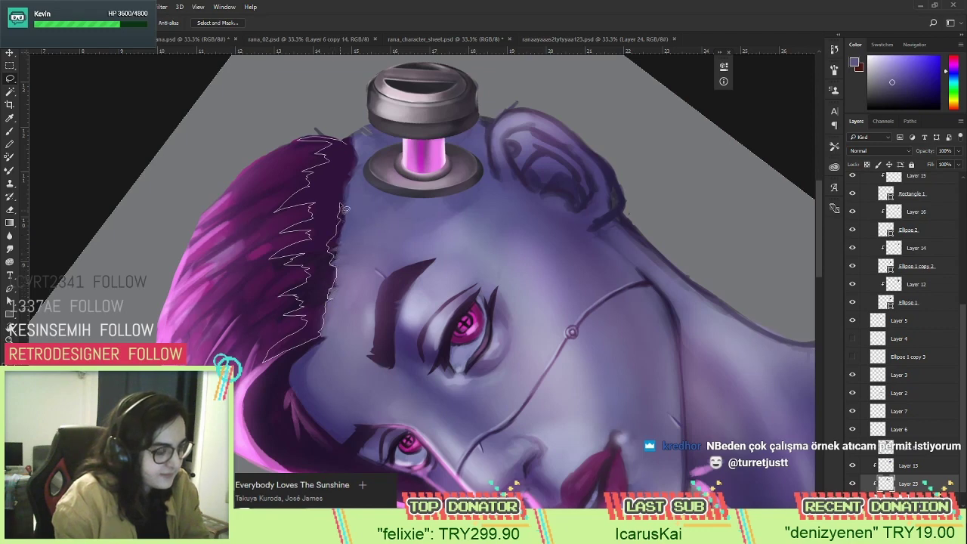
left_click_drag(352, 145, 354, 145)
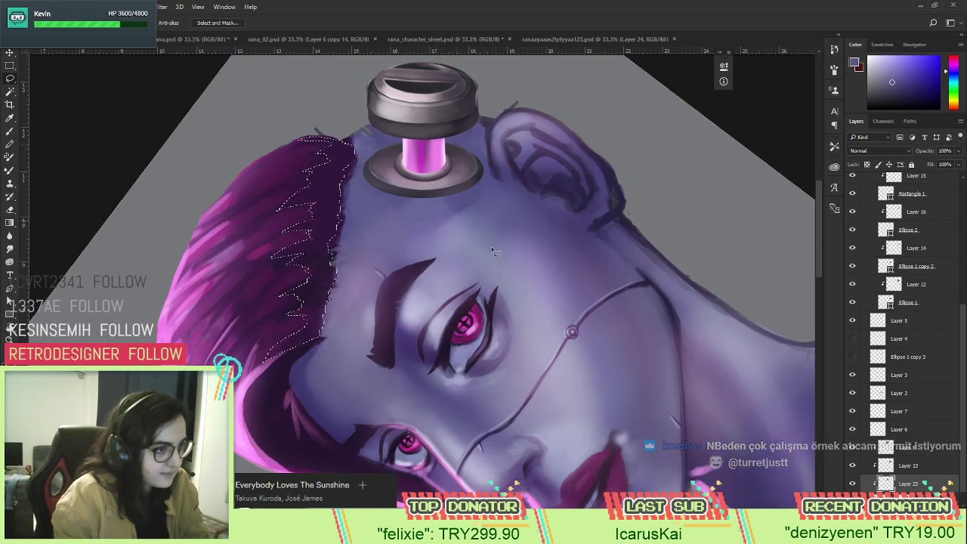
key("r")
mouse_move(483, 386)
left_mouse_down()
mouse_move(497, 399)
mouse_move(510, 395)
left_mouse_up()
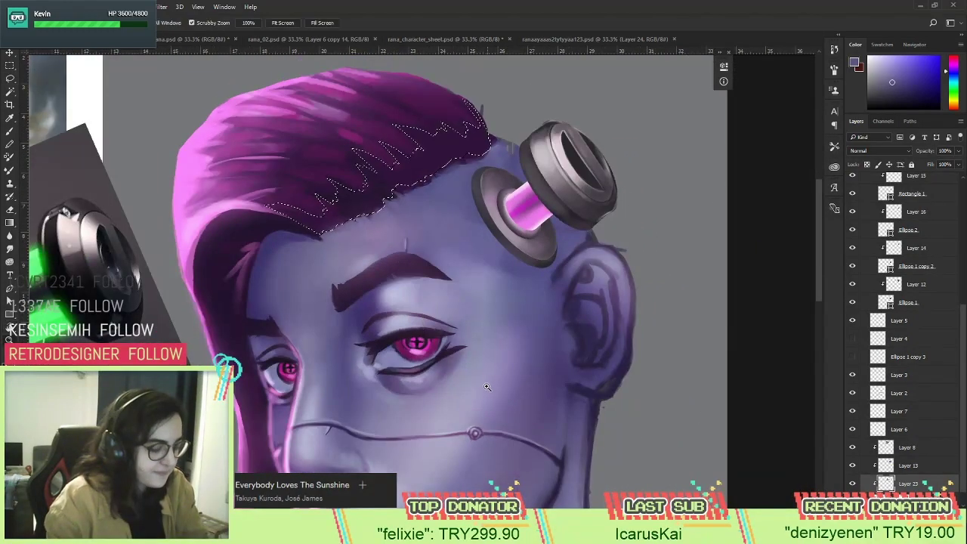
Pick a magenta paint colour and lower the brush opacity to 36%.
scroll(491, 370, "down", 2)
key("b")
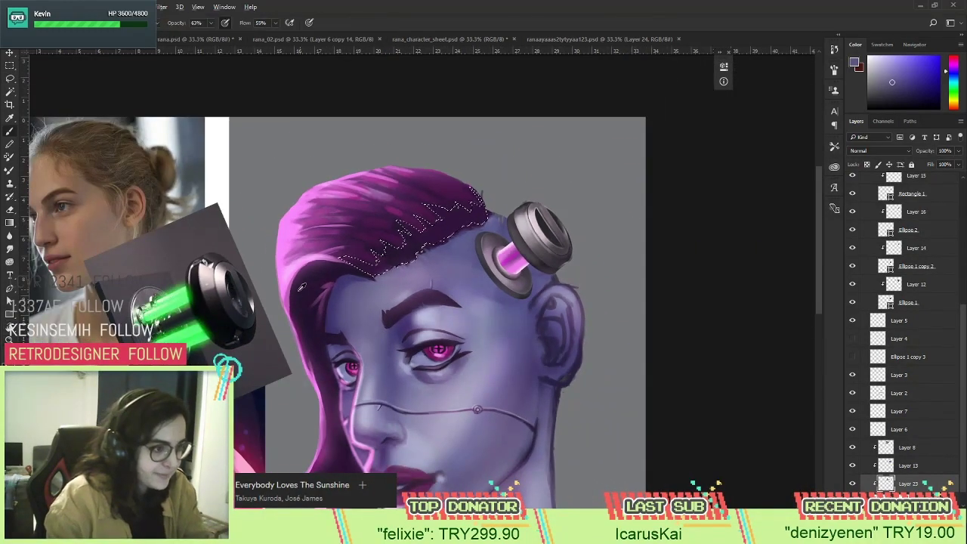
left_click(420, 237, "alt")
right_click(462, 260)
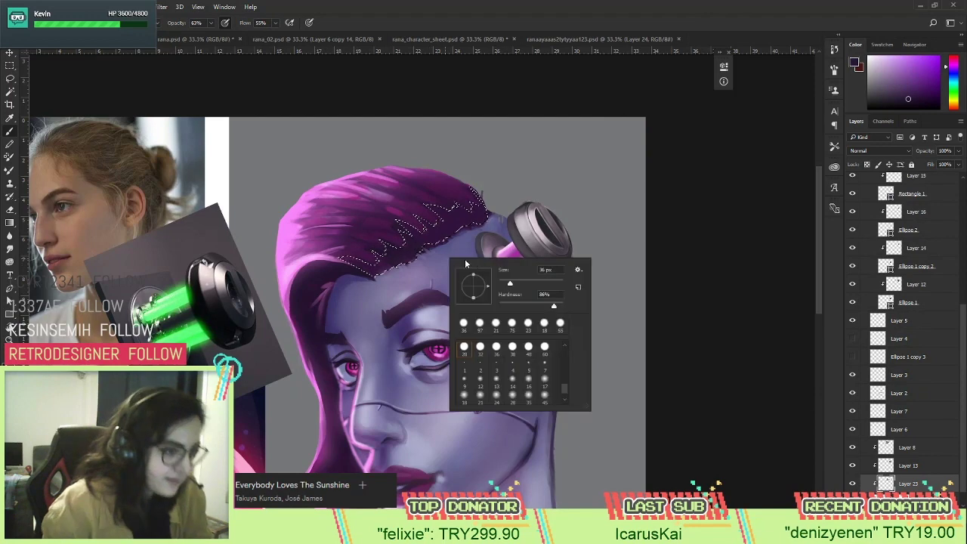
left_click(688, 235)
left_click(211, 23)
left_click_drag(210, 36, 202, 36)
left_click(697, 142)
Shade the selected hair along the part with darker magenta strokes and adjust the selection.
mouse_move(473, 210)
left_mouse_down()
mouse_move(408, 245)
mouse_move(476, 204)
mouse_move(384, 278)
mouse_move(423, 226)
mouse_move(469, 204)
left_mouse_up()
mouse_move(394, 282)
left_mouse_down()
mouse_move(404, 249)
mouse_move(443, 220)
mouse_move(481, 220)
mouse_move(483, 205)
mouse_move(404, 238)
mouse_move(487, 205)
left_mouse_up()
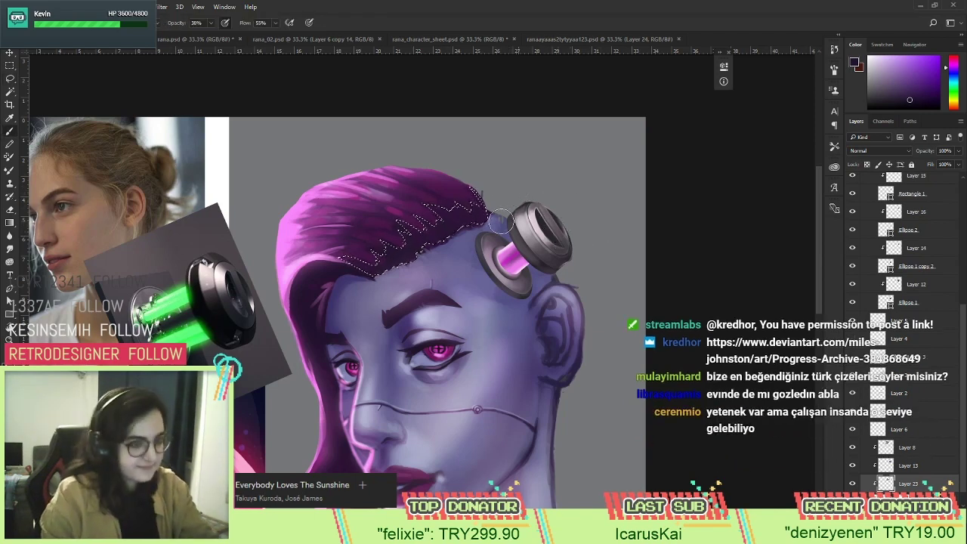
left_click(327, 192, "alt")
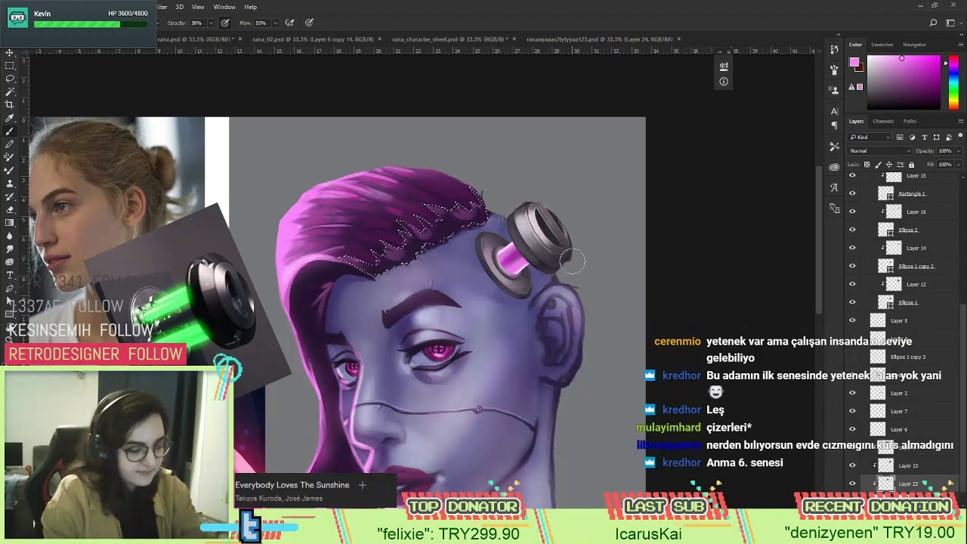
key("l")
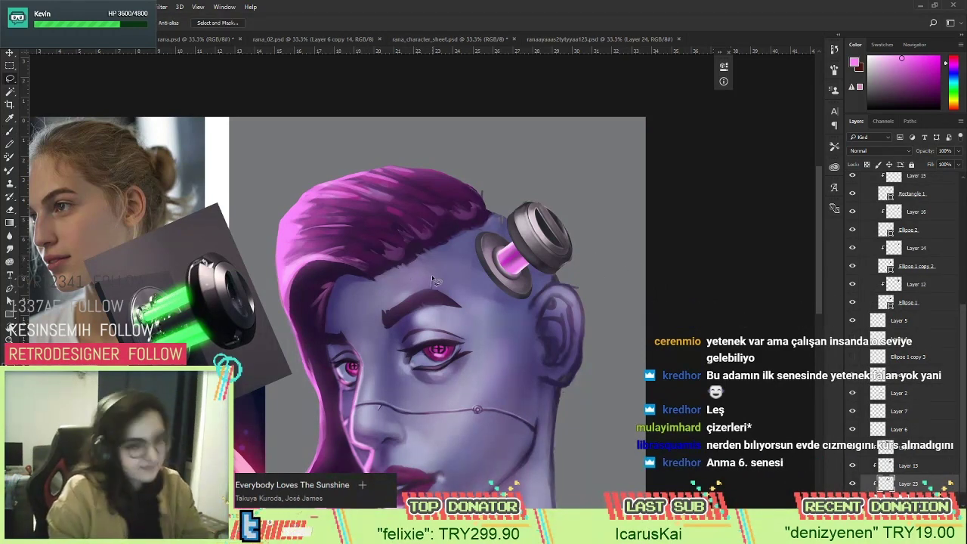
mouse_move(335, 258)
left_mouse_down()
mouse_move(432, 225)
mouse_move(484, 187)
mouse_move(559, 259)
left_mouse_up()
Deselect the hair and make the brush smaller.
key("ctrl+d")
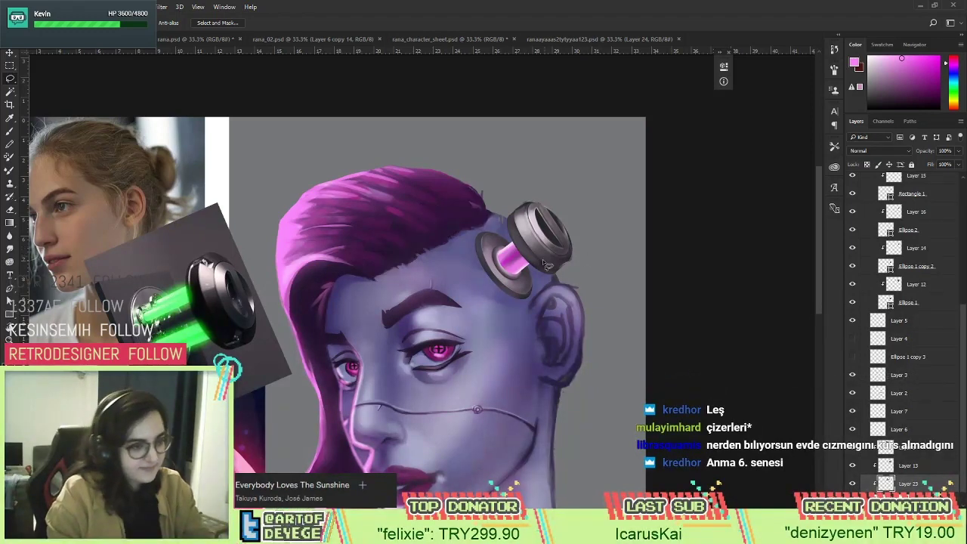
key("b")
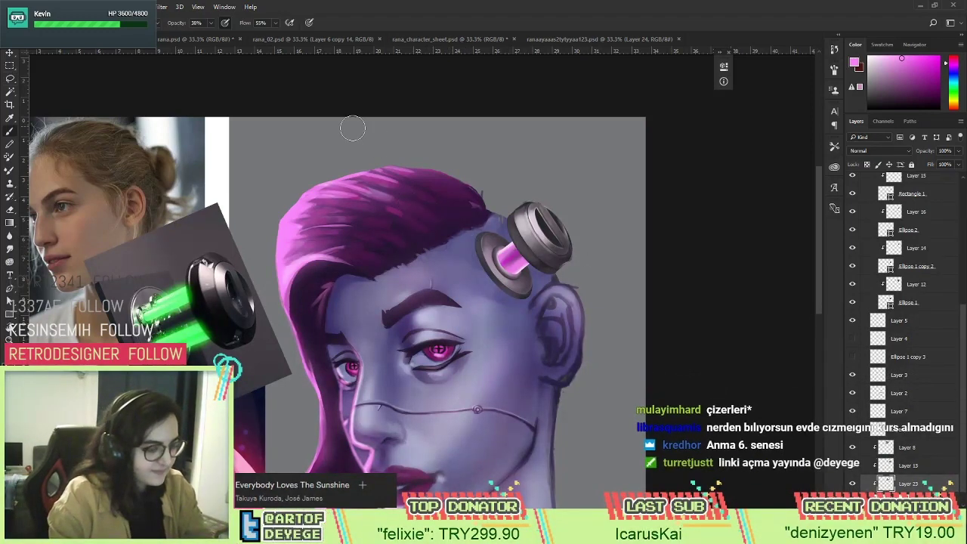
right_click(487, 191)
left_click(487, 277)
key("Return")
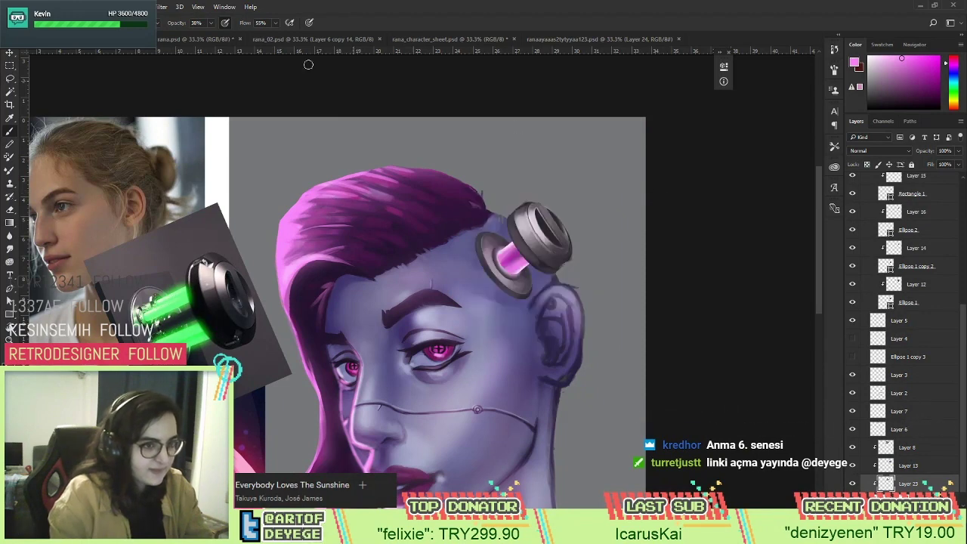
left_click(64, 7)
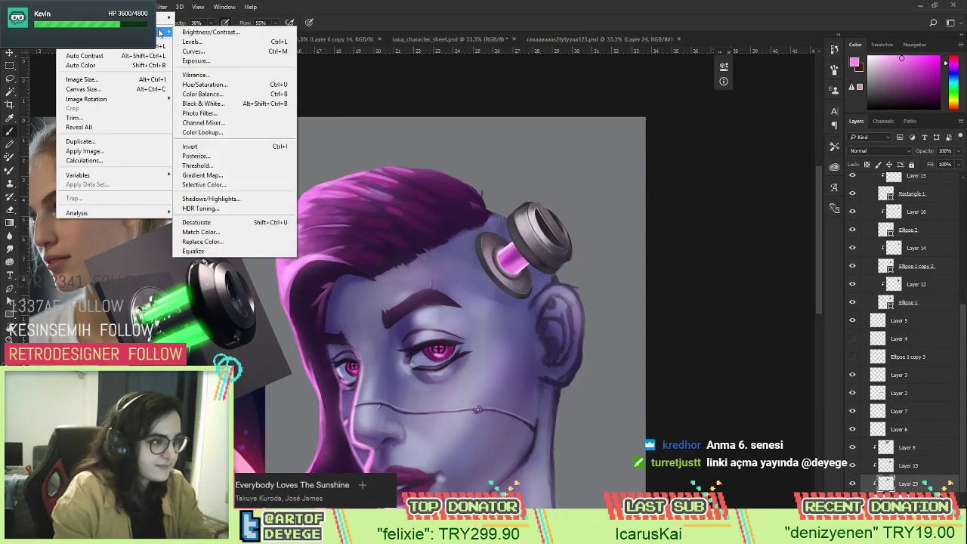
Create a floating New Window of robotic_03.psd zoomed out to 16.7%.
mouse_move(186, 8)
mouse_move(224, 7)
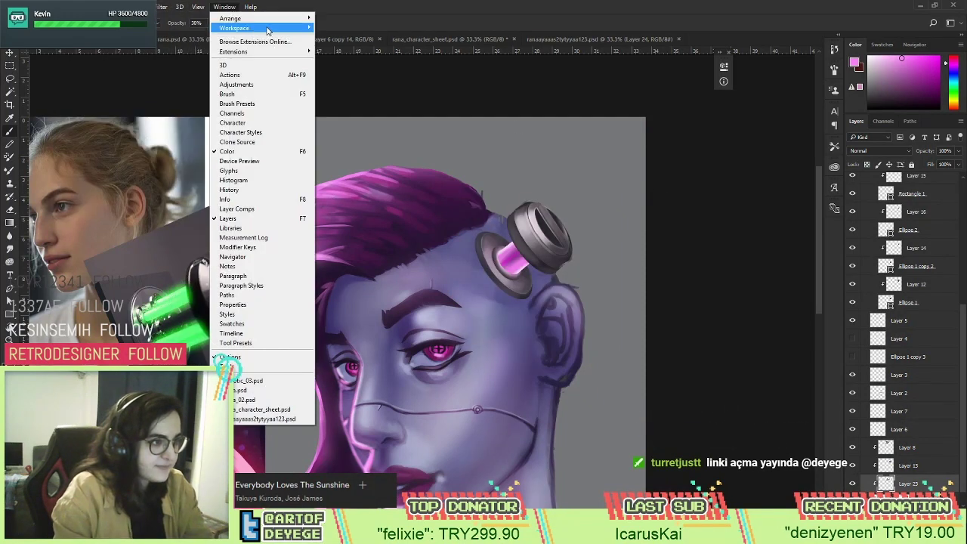
mouse_move(272, 17)
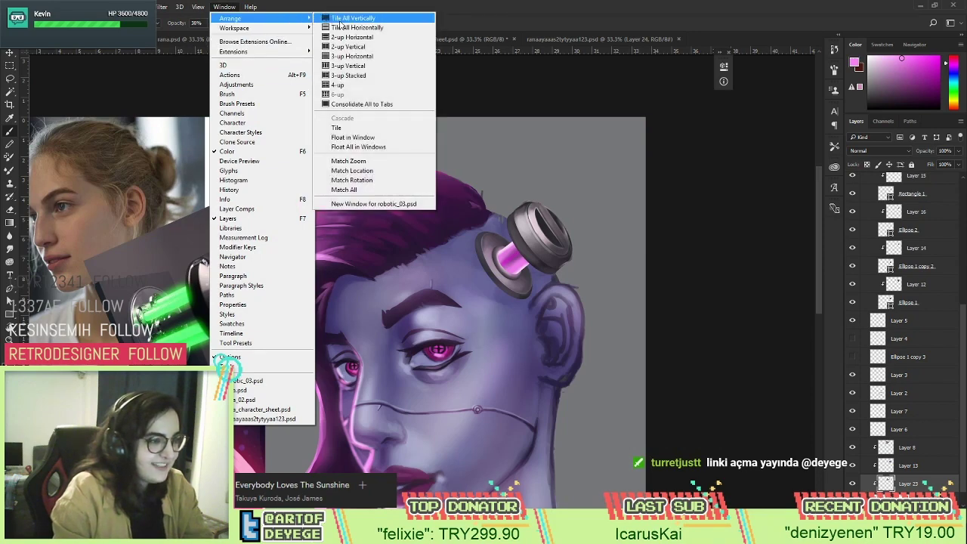
left_click(365, 203)
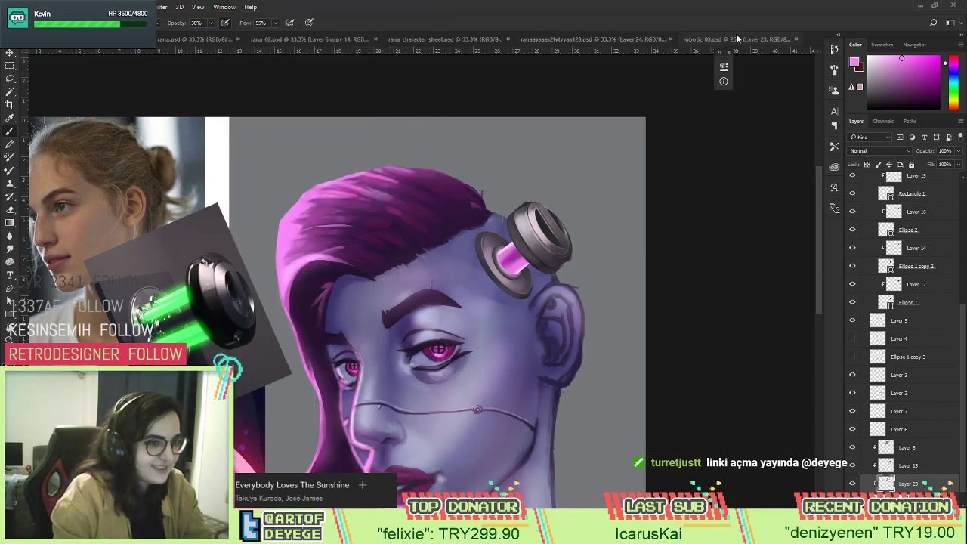
left_click_drag(731, 40, 370, 120)
key("z")
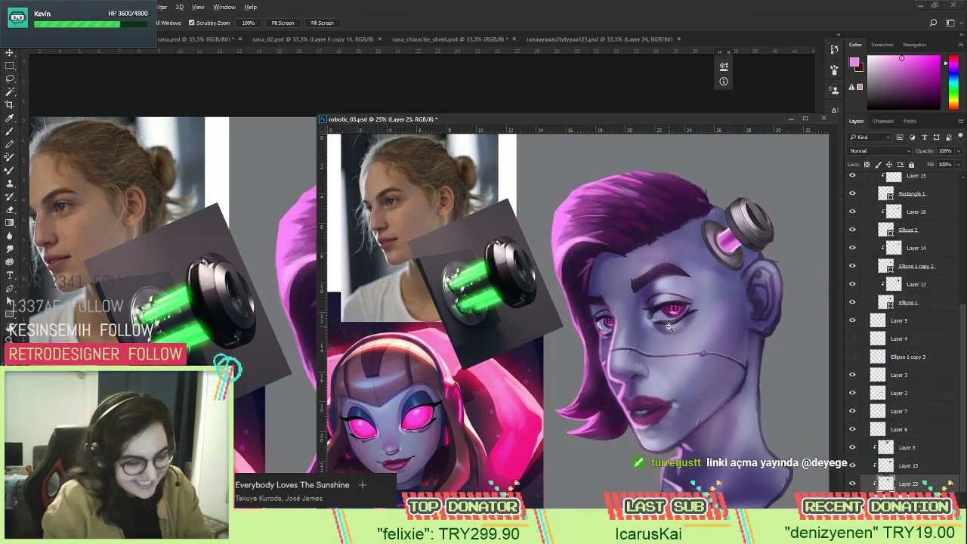
left_click(668, 326, "alt")
Shrink the second view, centre it on the head and place it beside the main canvas.
left_click(323, 119)
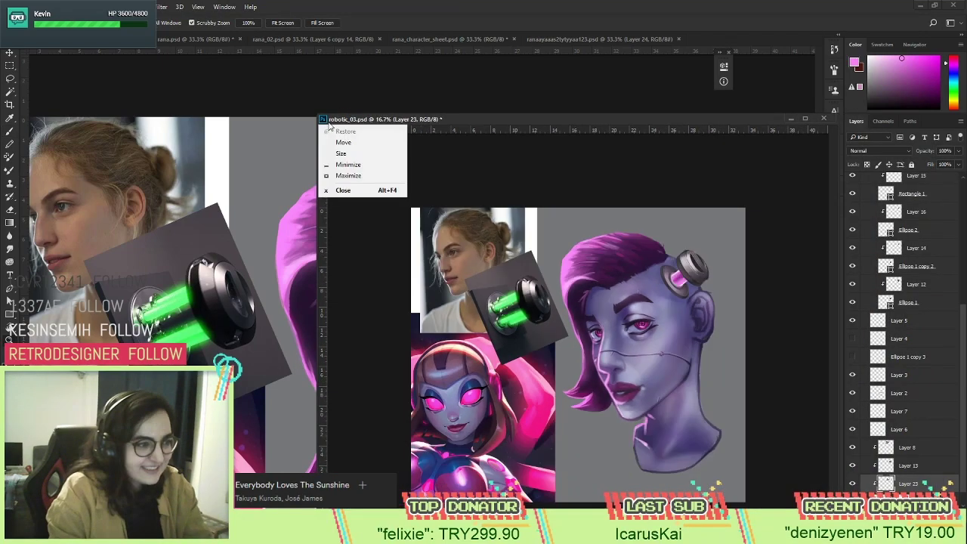
left_click(393, 121)
left_click(323, 120)
left_click(339, 121)
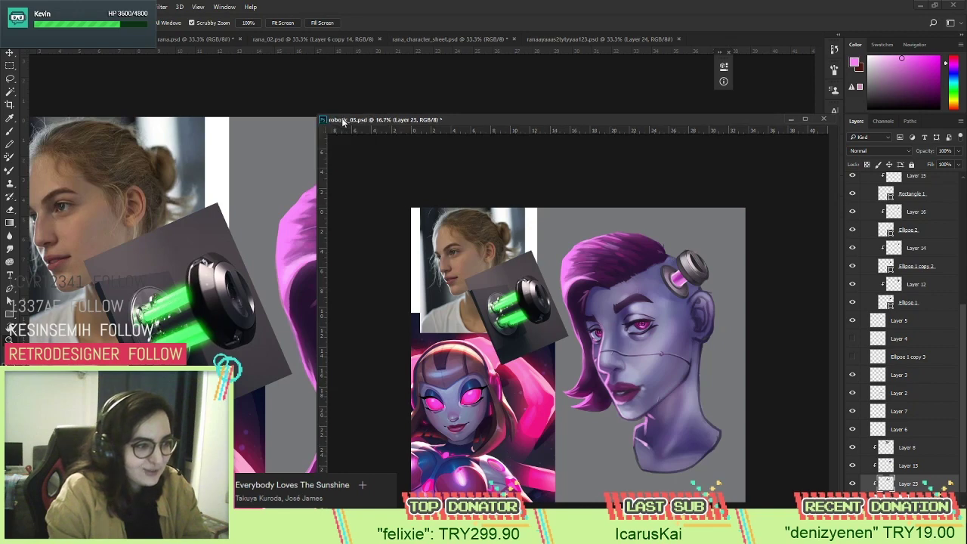
left_click_drag(315, 114, 632, 160)
left_click_drag(676, 195, 649, 198)
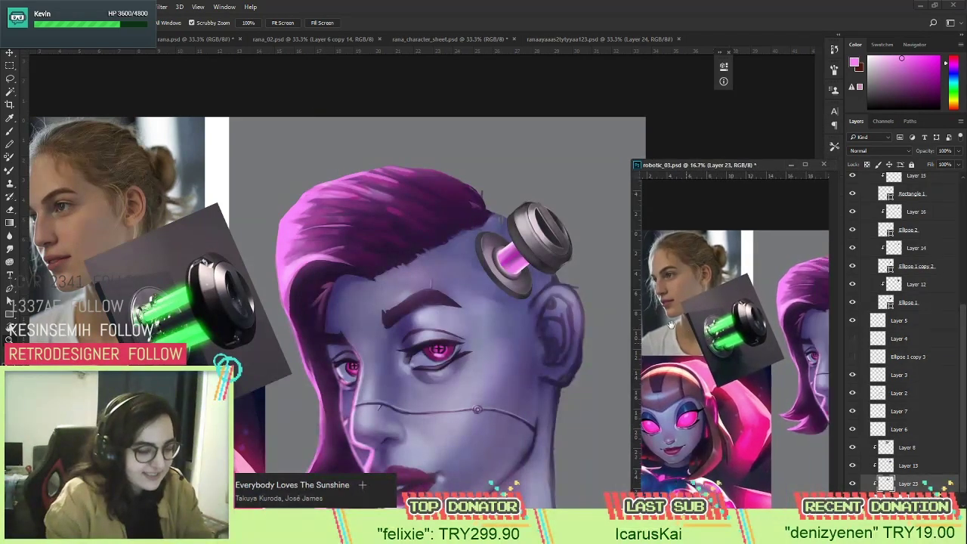
left_click_drag(718, 171, 684, 254)
left_click_drag(686, 302, 686, 326)
left_click_drag(650, 260, 647, 147)
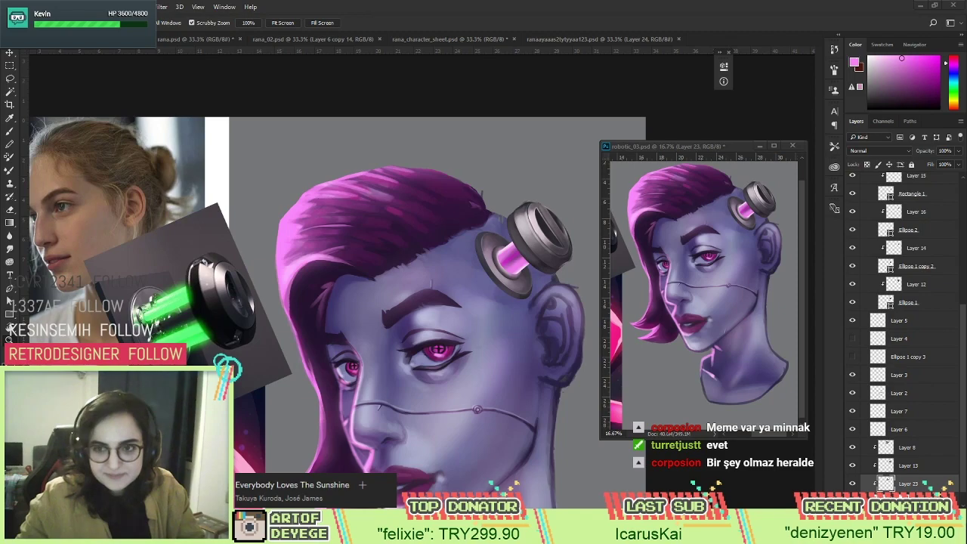
key("alt+Tab")
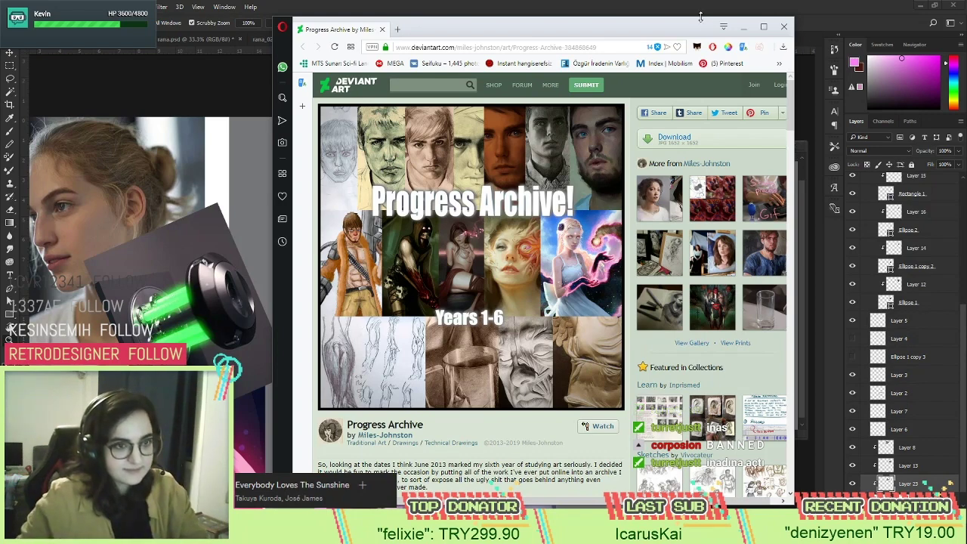
Minimize the Opera browser to bring the Photoshop painting back to front.
left_click(744, 27)
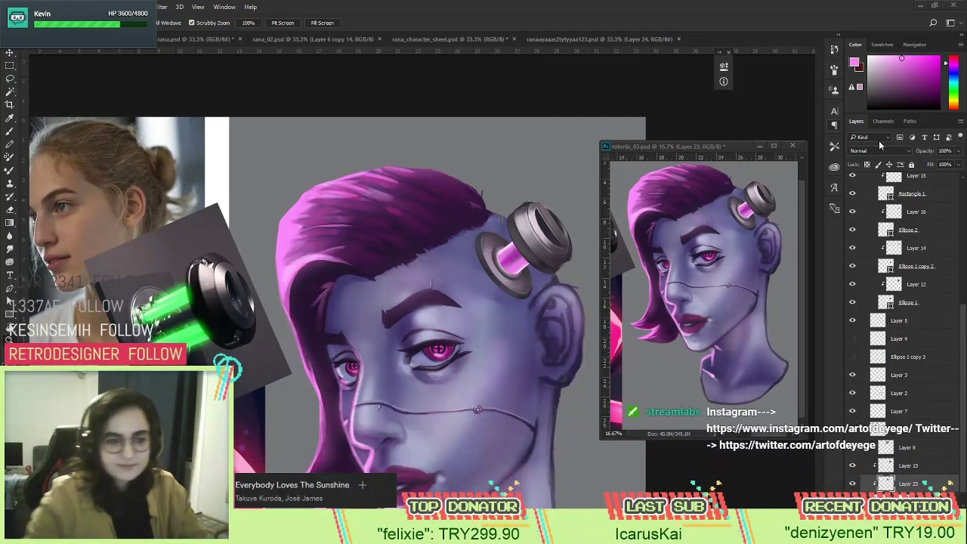
Centre the head, make Group 1 the active layer and sample a purple skin colour.
left_click_drag(486, 273, 482, 201)
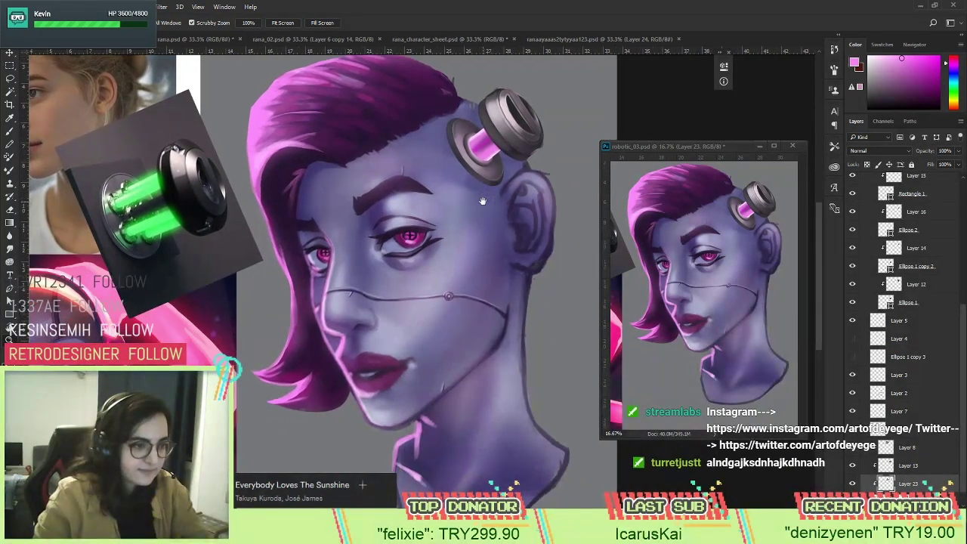
left_click(541, 265)
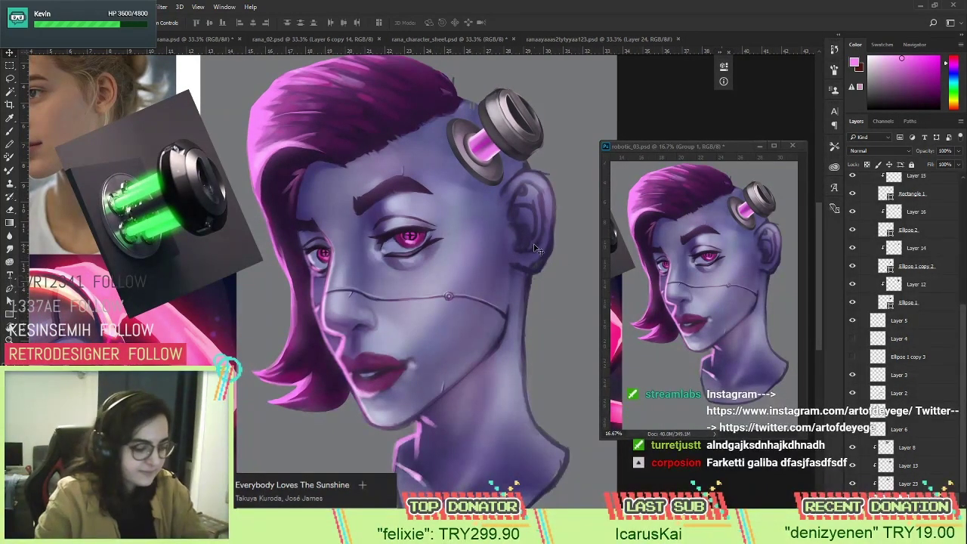
key("e")
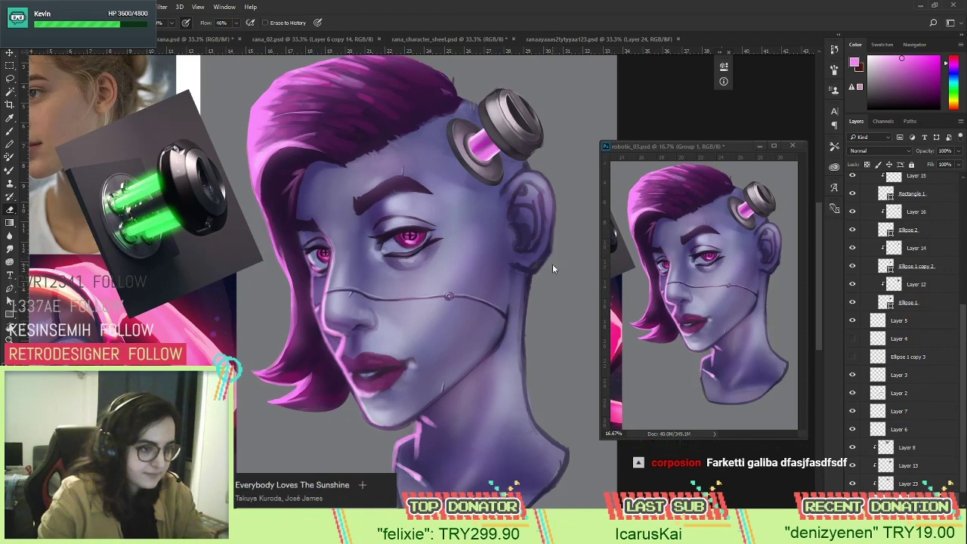
key("b")
left_click(529, 254, "alt")
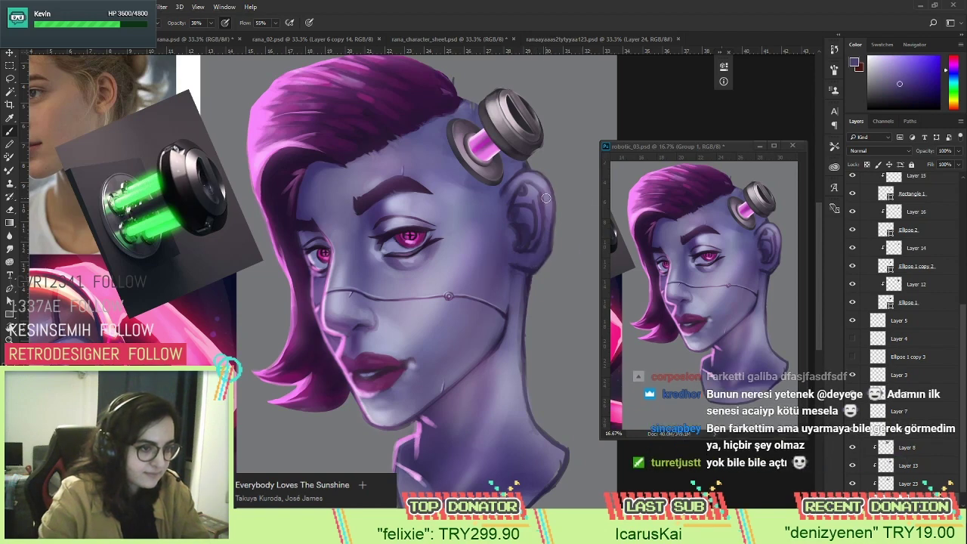
Shade the ear using skin tones sampled from around the ear and jaw.
left_click(510, 174, "alt")
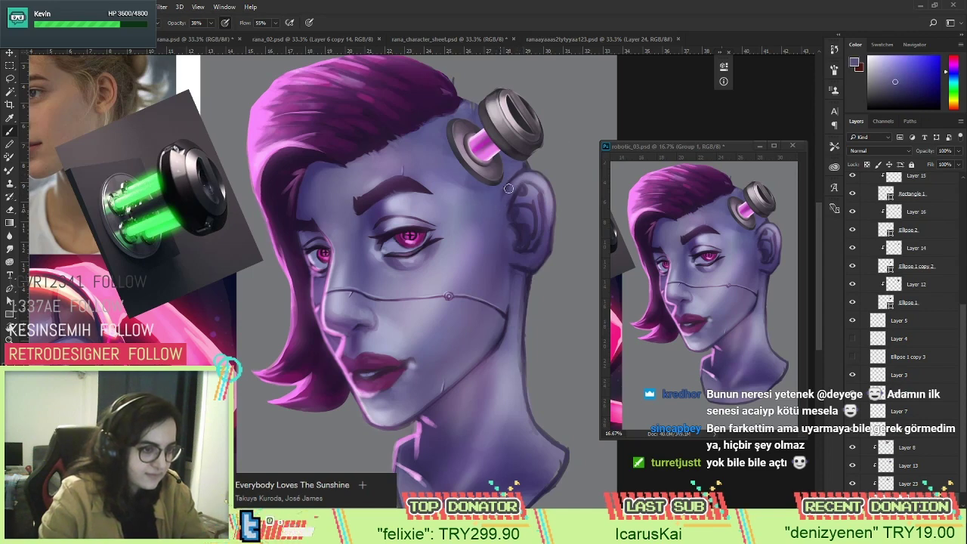
left_click(509, 196, "alt")
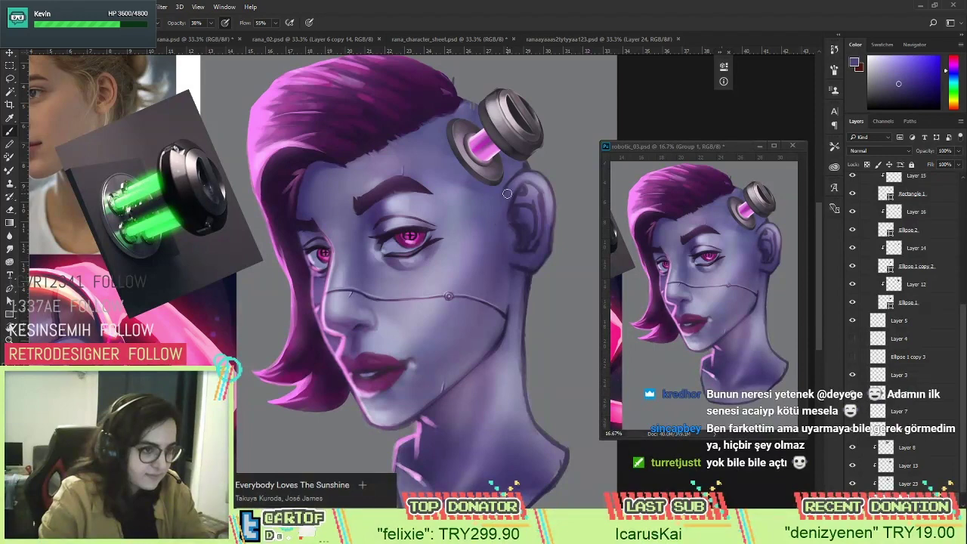
left_click(506, 254, "alt")
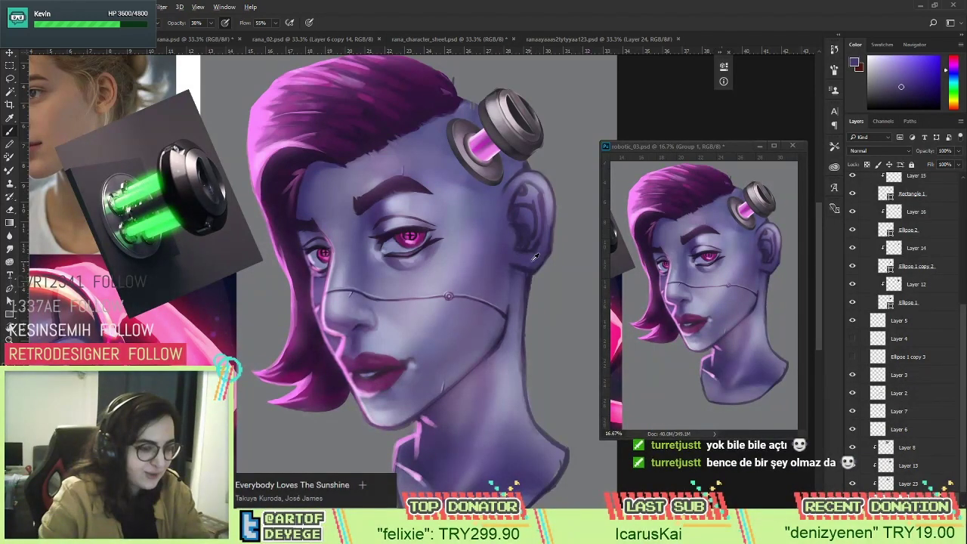
left_click(536, 176, "alt")
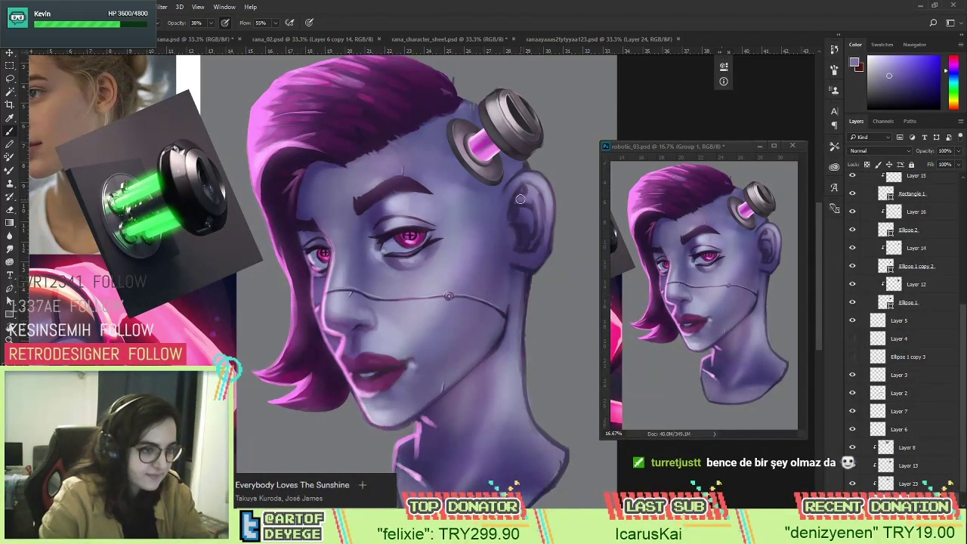
left_click(526, 185, "alt")
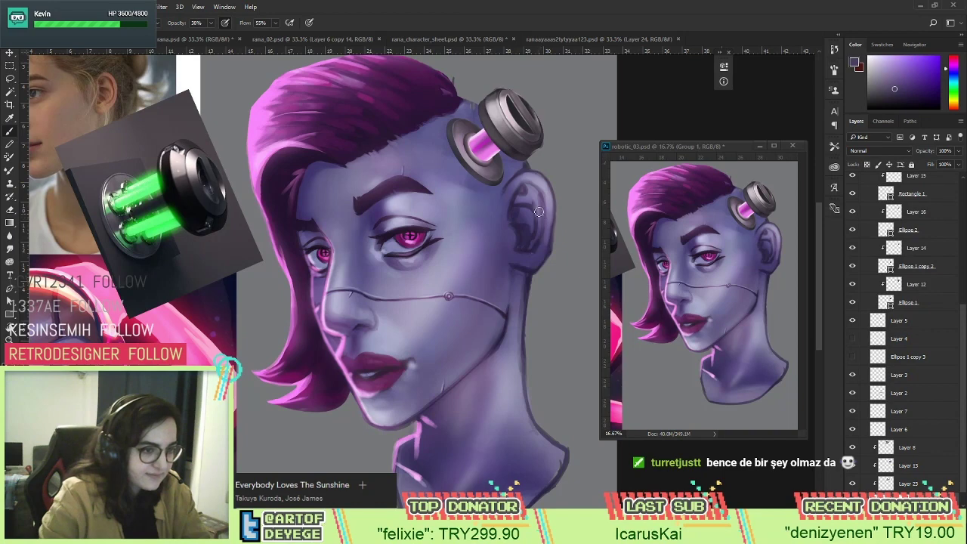
left_click(522, 204, "alt")
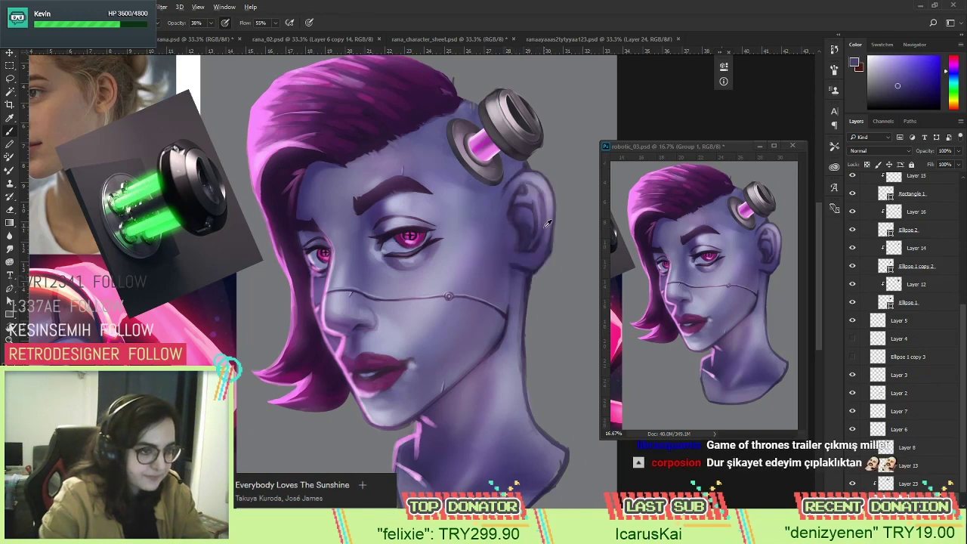
left_click(508, 241, "alt")
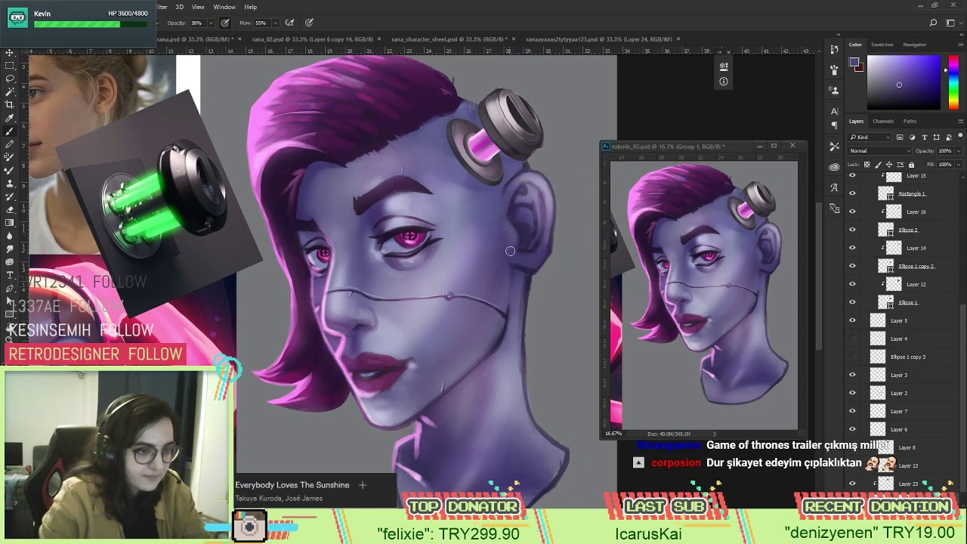
left_click(526, 201, "alt")
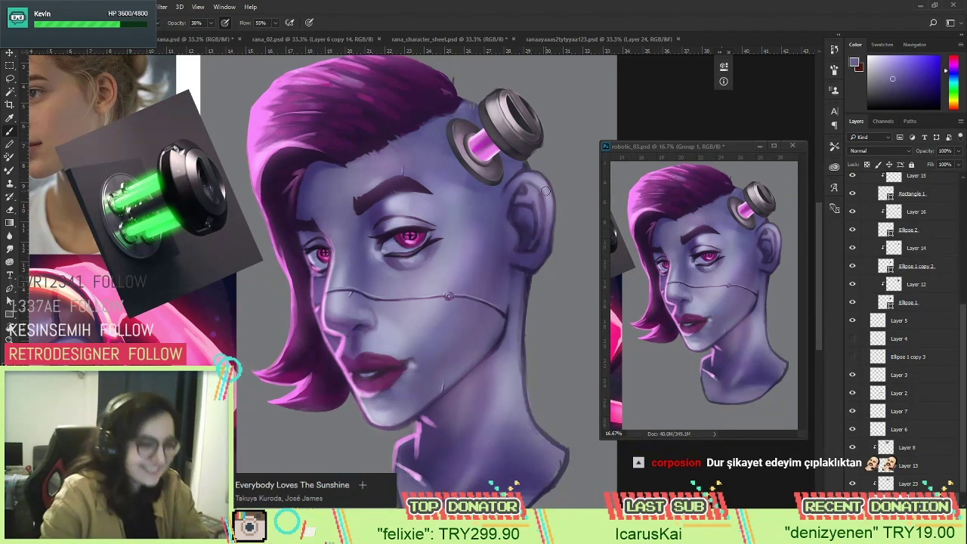
Refine the ear shading with lighter and darker sampled purples, adjusting brush size.
left_click(527, 235, "alt")
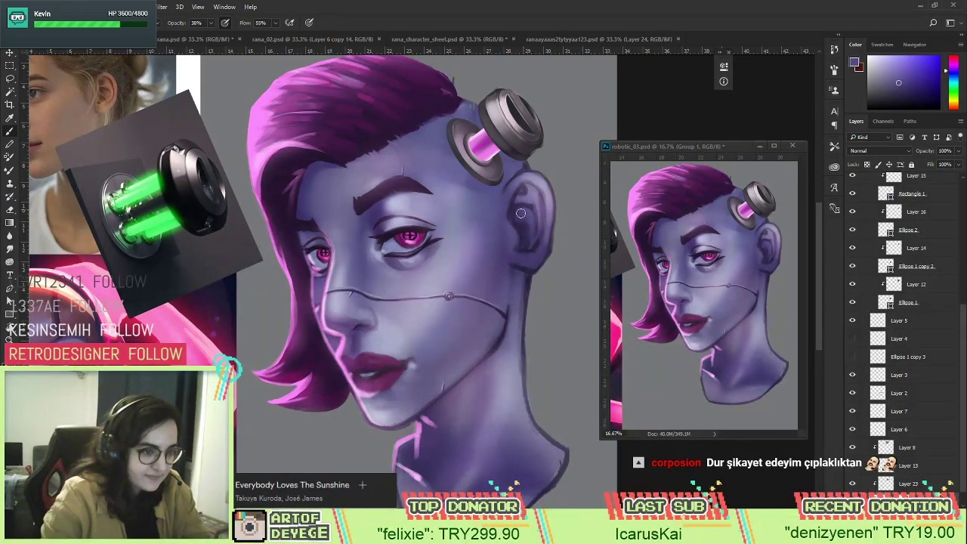
left_click(530, 196, "alt")
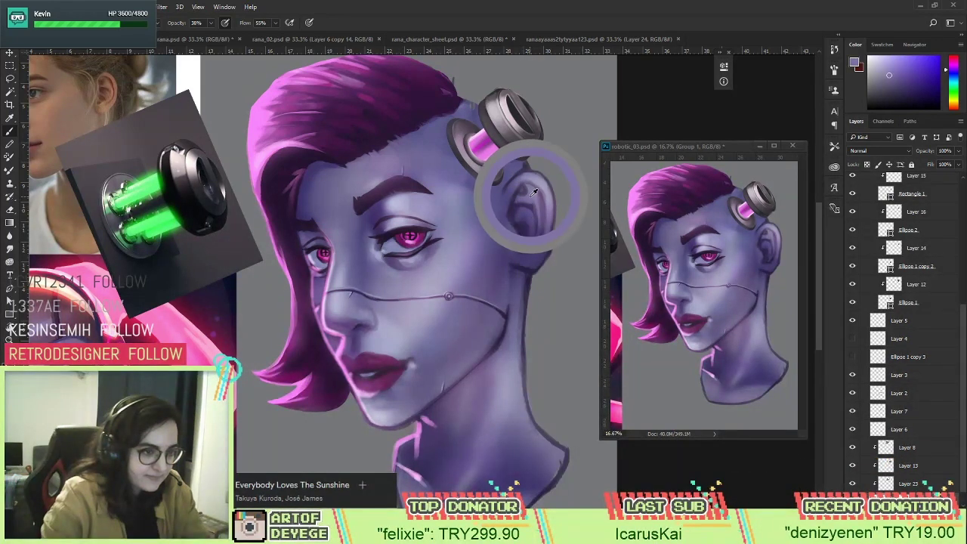
left_click(517, 195, "alt")
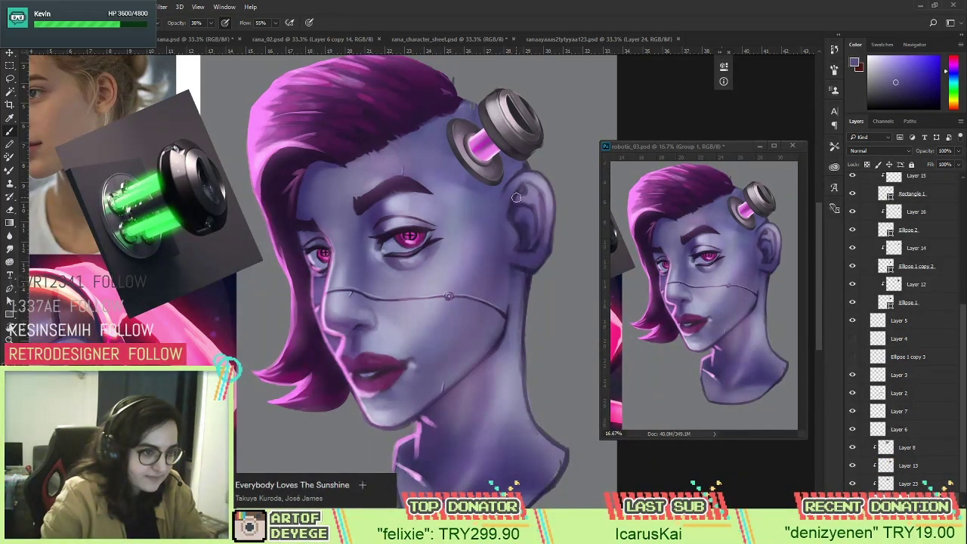
left_click(538, 193, "alt")
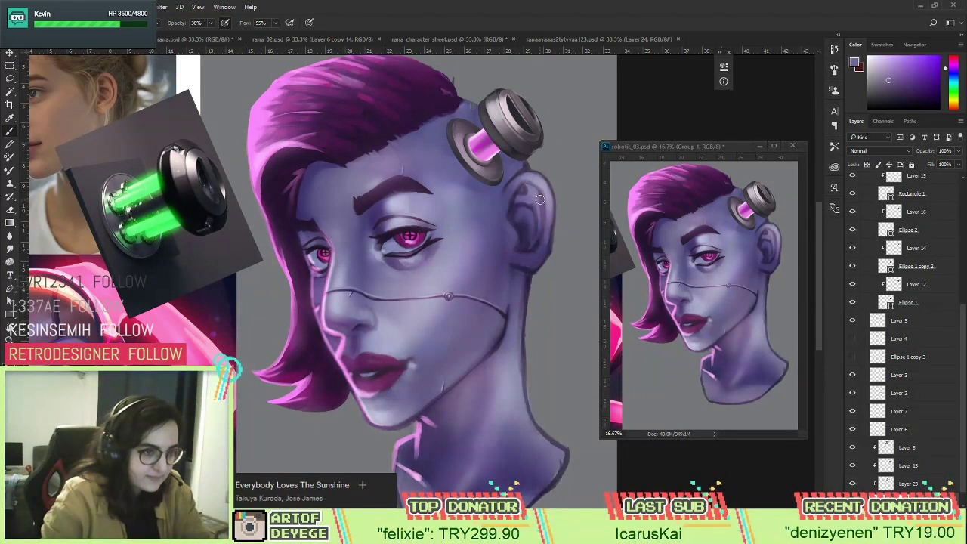
left_click(521, 260, "alt")
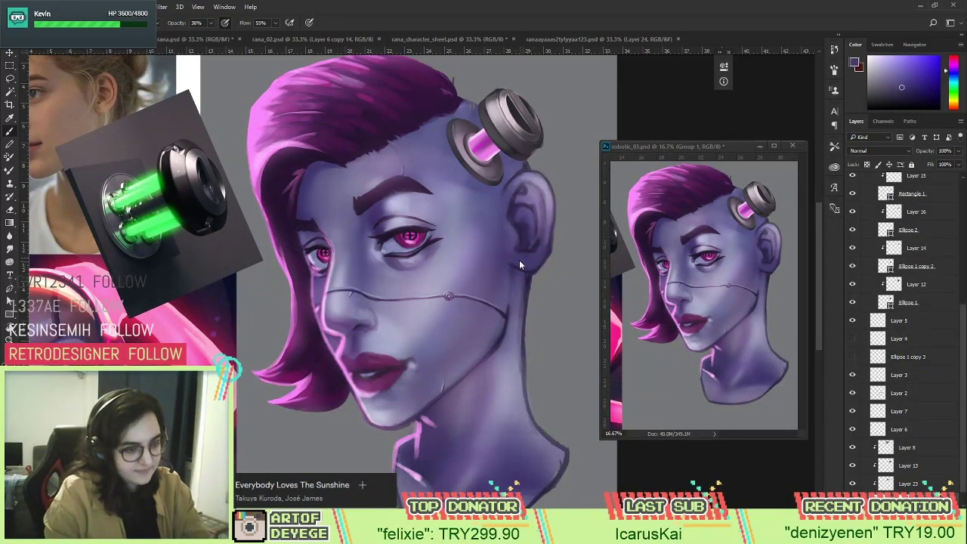
left_click(514, 201, "alt")
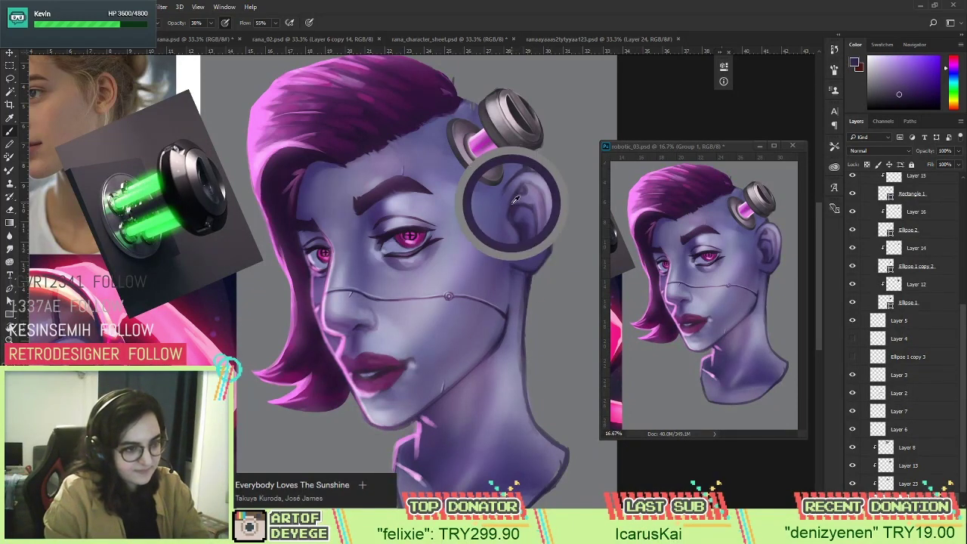
right_click(582, 210)
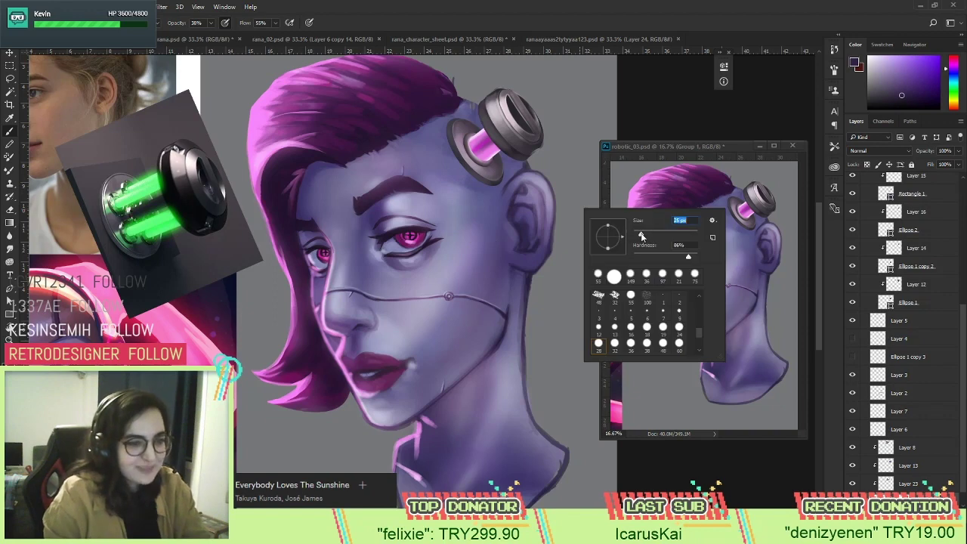
left_click(517, 190)
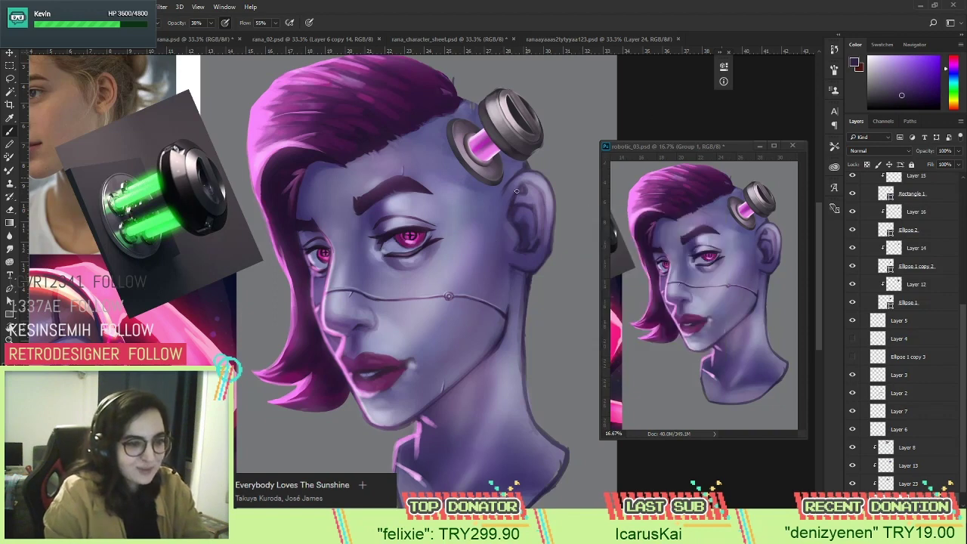
left_click(538, 239, "alt")
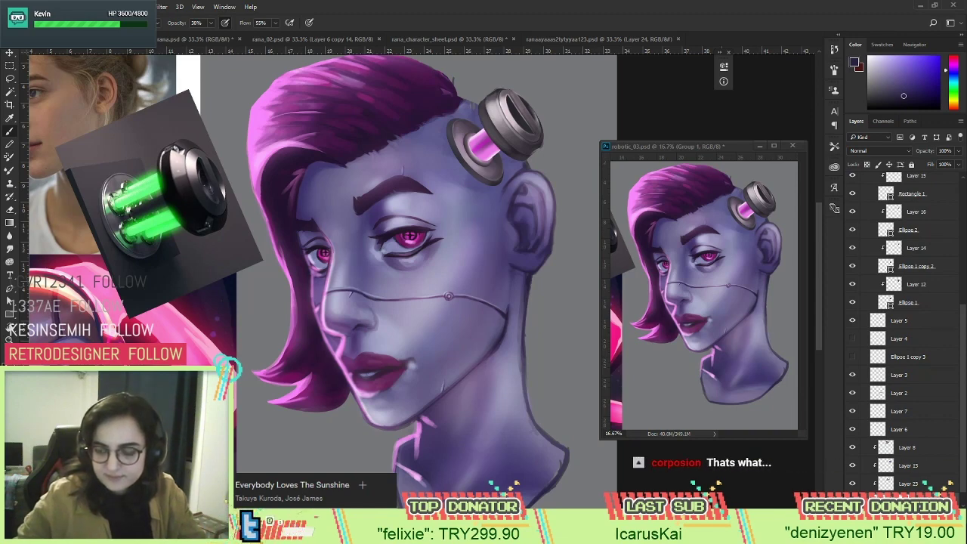
Raise brush opacity to 46% and shade the face with skin colours sampled near the eye.
left_click(366, 202, "alt")
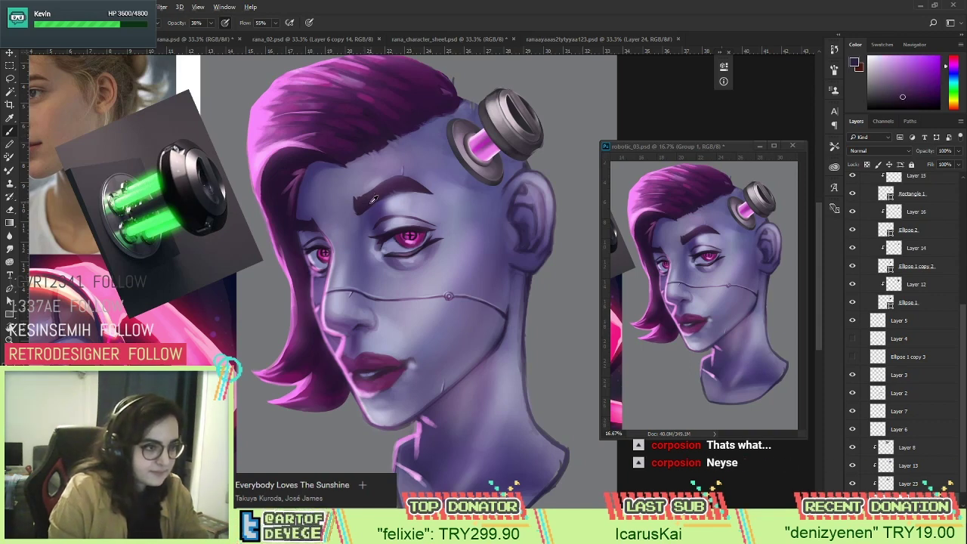
left_click(392, 232, "alt")
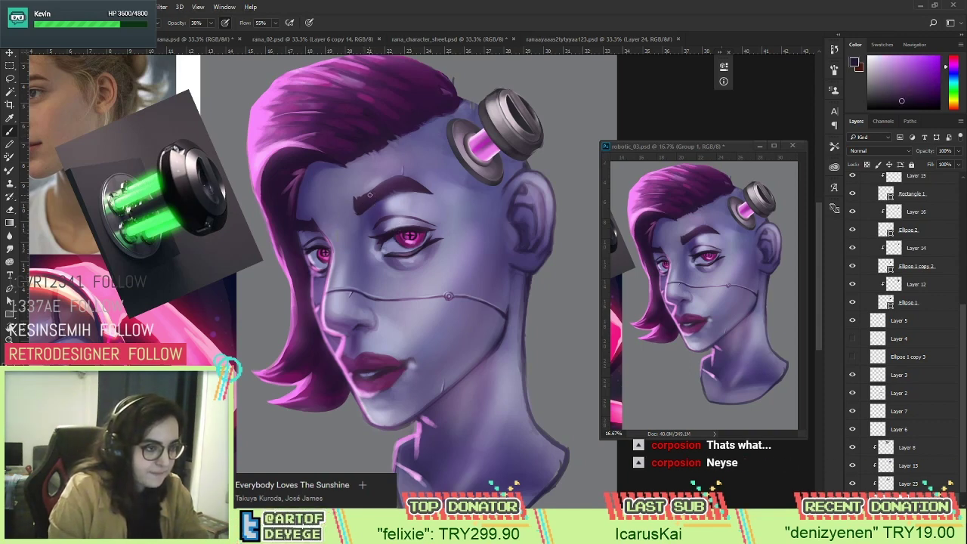
left_click_drag(211, 23, 219, 37)
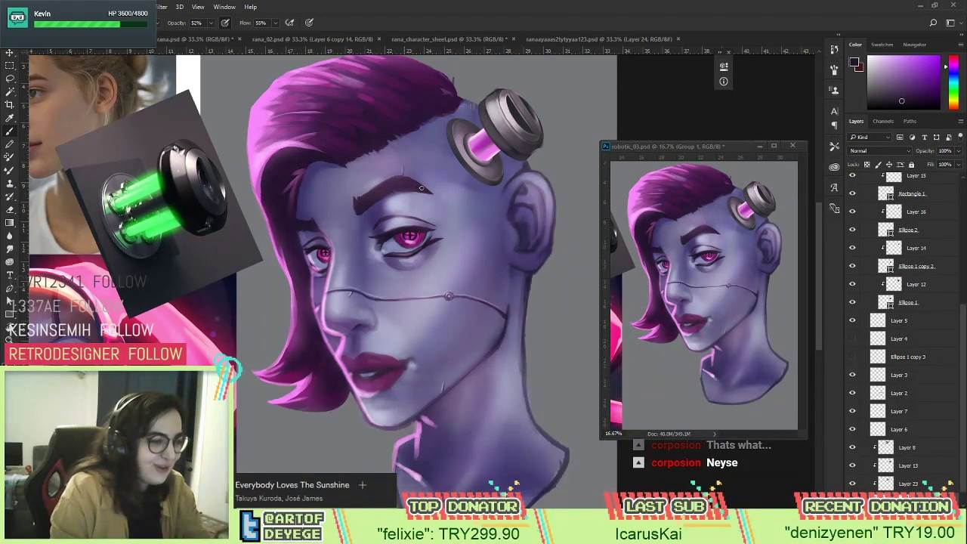
left_click(406, 223, "alt")
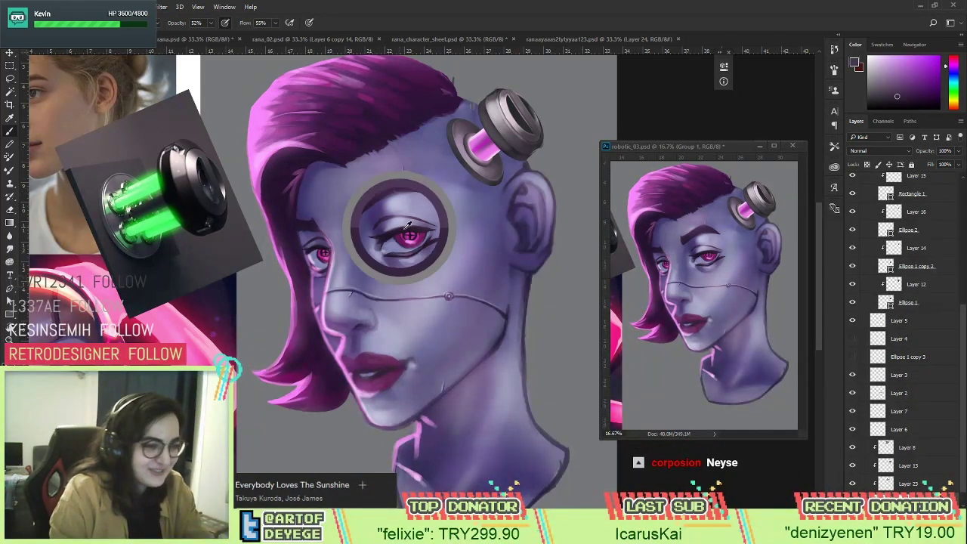
left_click(316, 225, "alt")
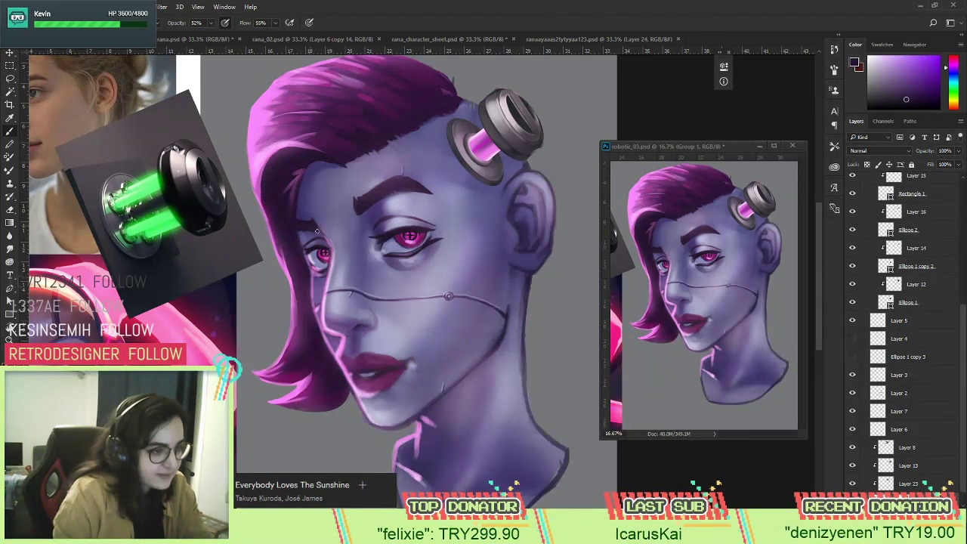
Shade the forehead along the hairline with sampled lighter and darker purples.
left_click(319, 163, "alt")
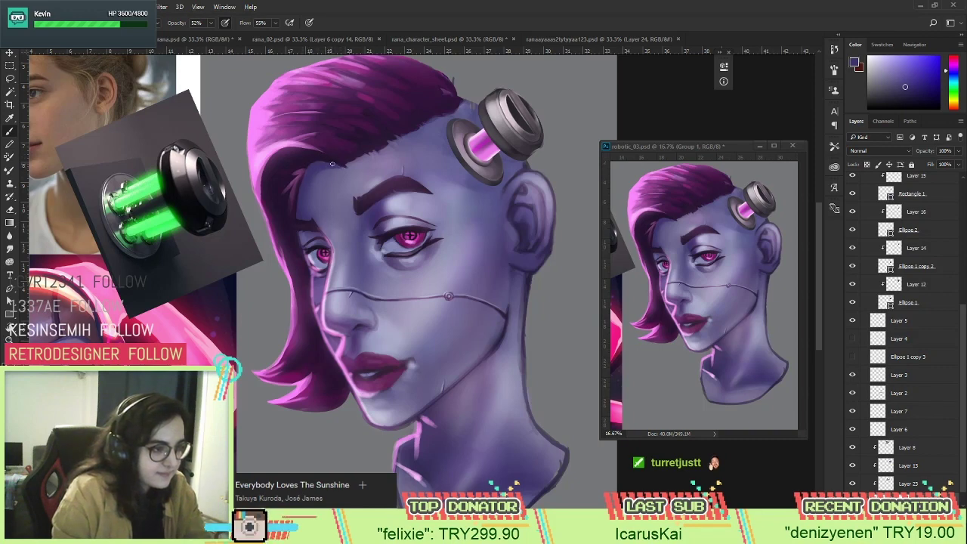
left_click(342, 172, "alt")
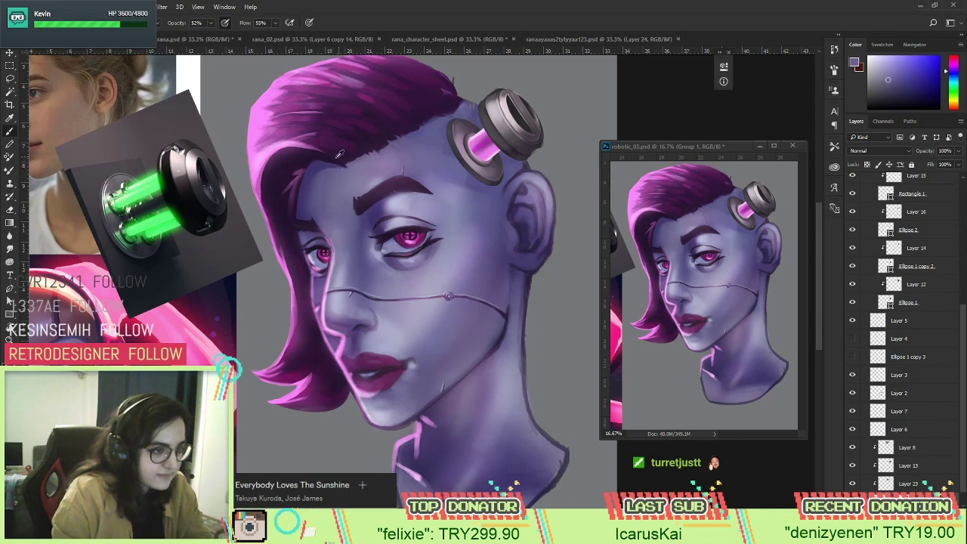
left_click(334, 161, "alt")
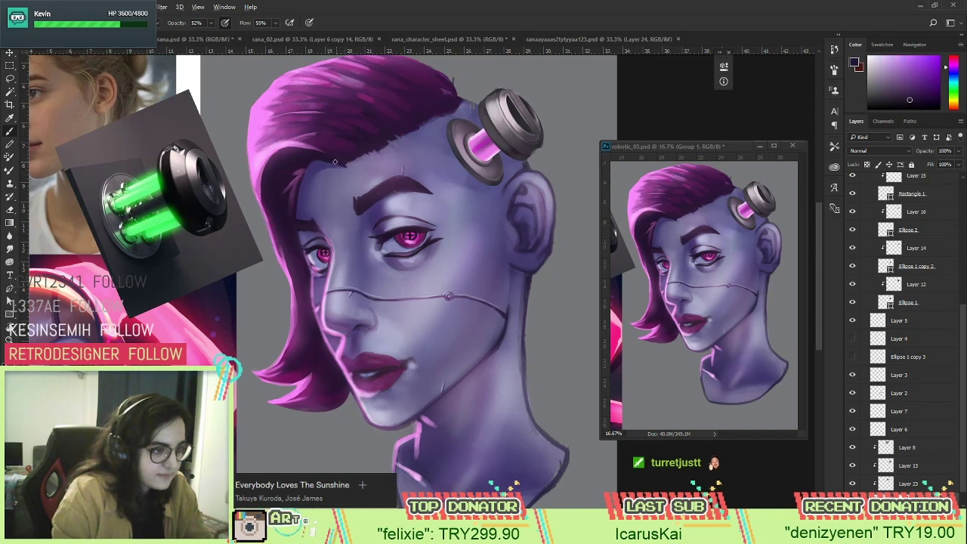
left_click(294, 174, "alt")
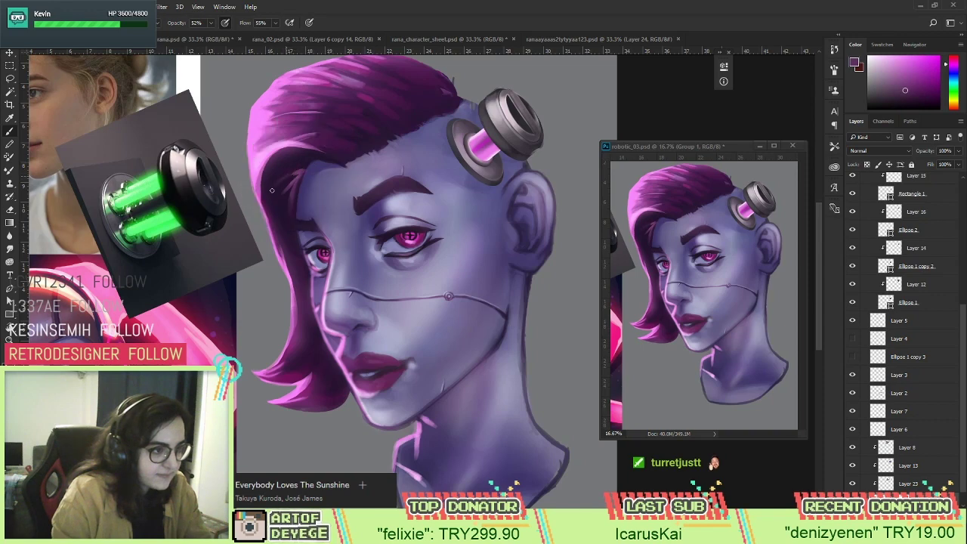
left_click(278, 183, "alt")
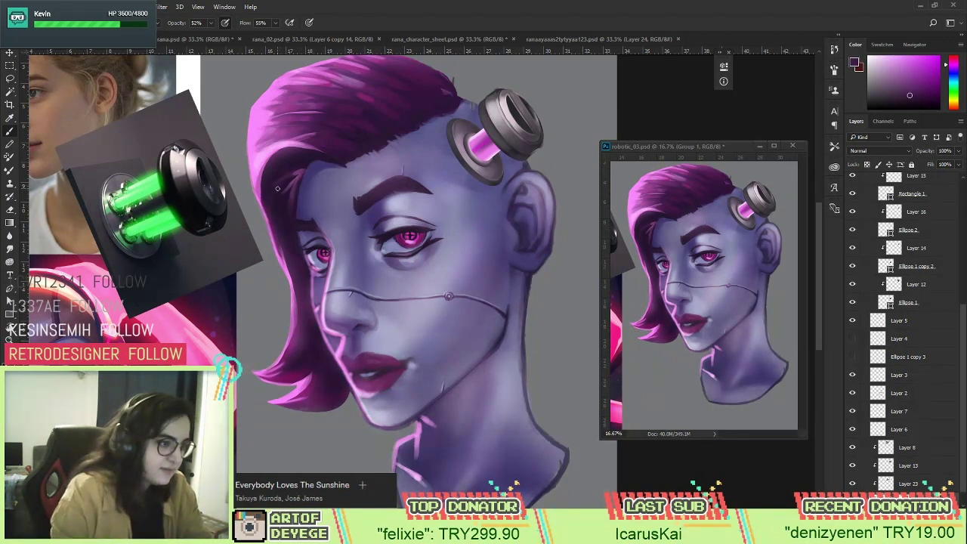
left_click(270, 192, "alt")
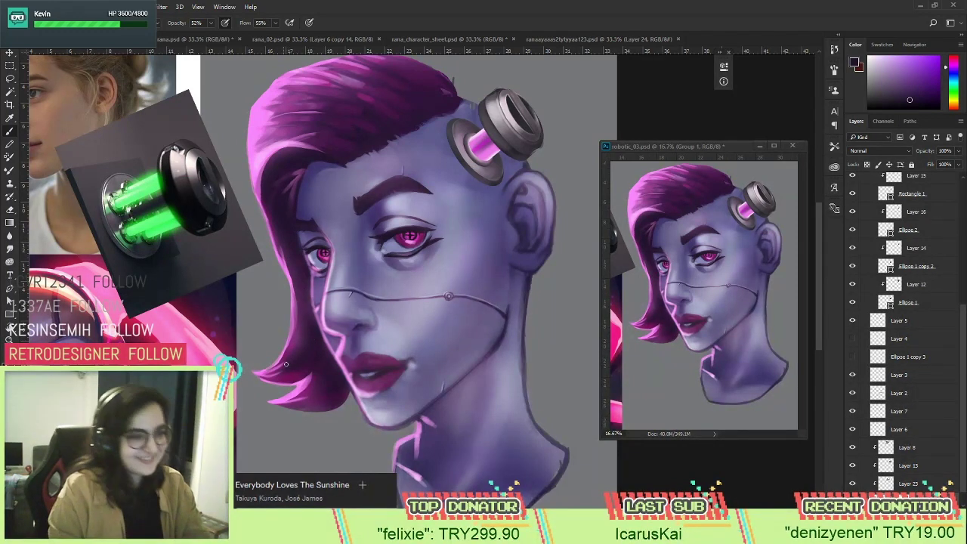
left_click(434, 121, "alt")
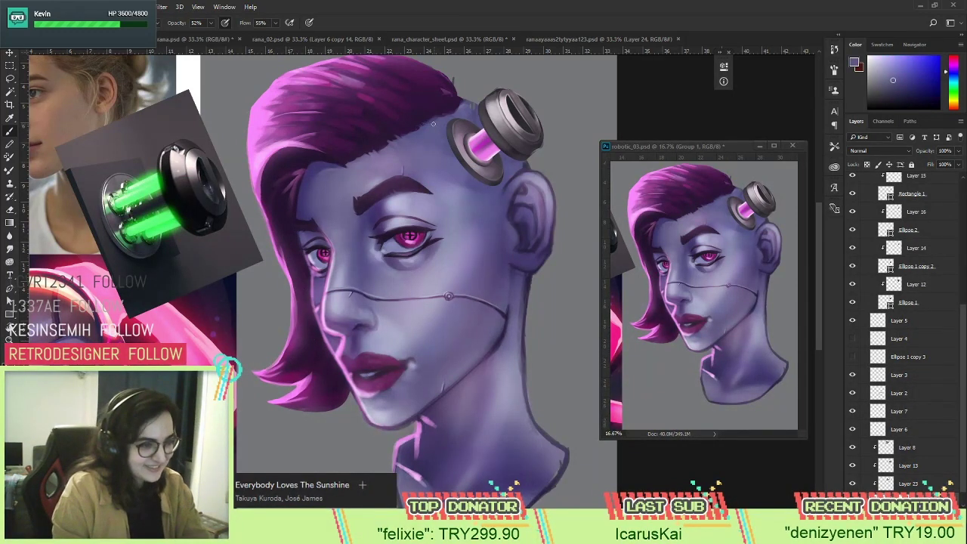
key("z")
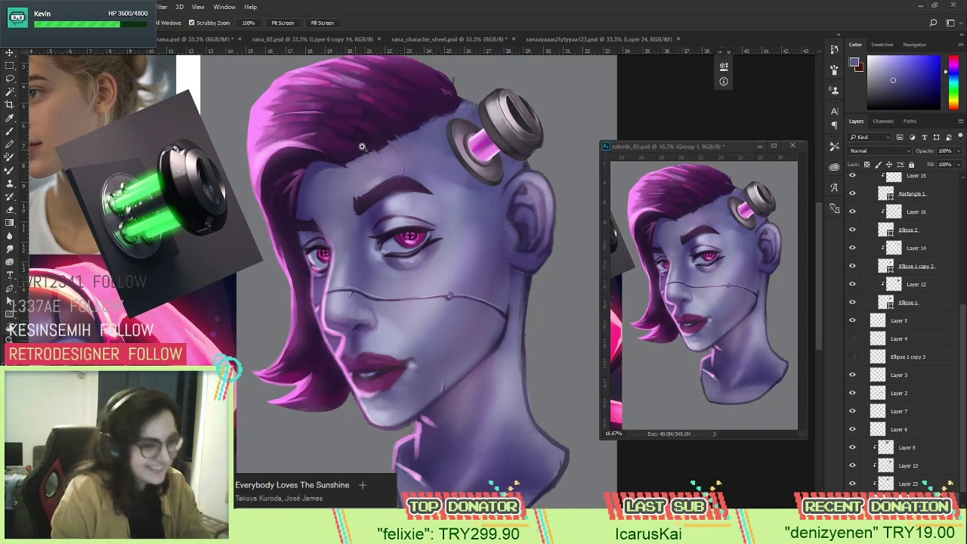
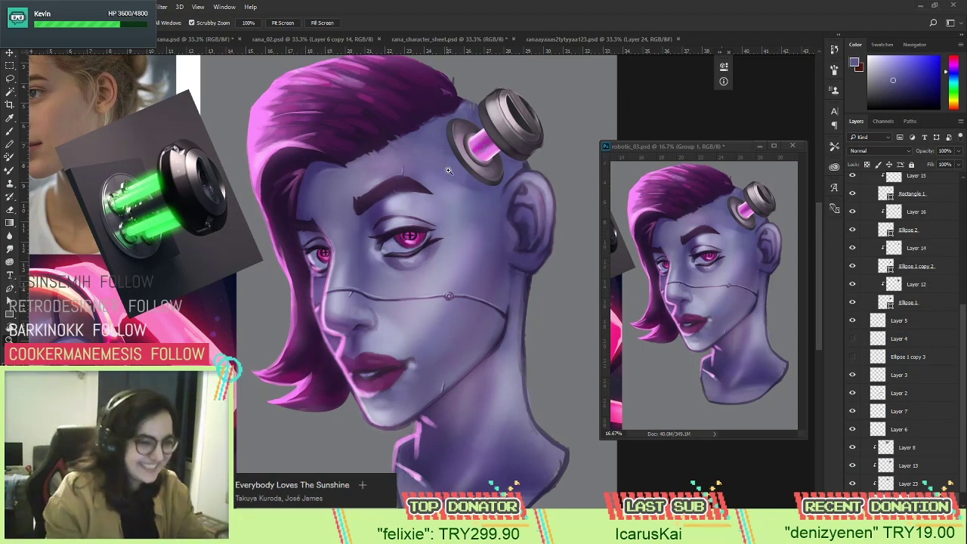
Sample a purple from the painting with the Brush and reposition the view.
key("b")
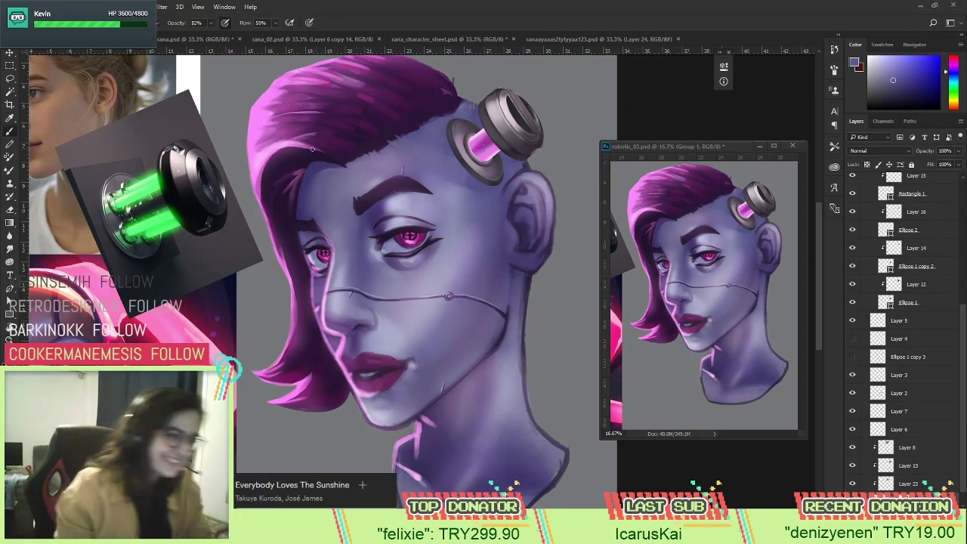
left_click(299, 161, "alt")
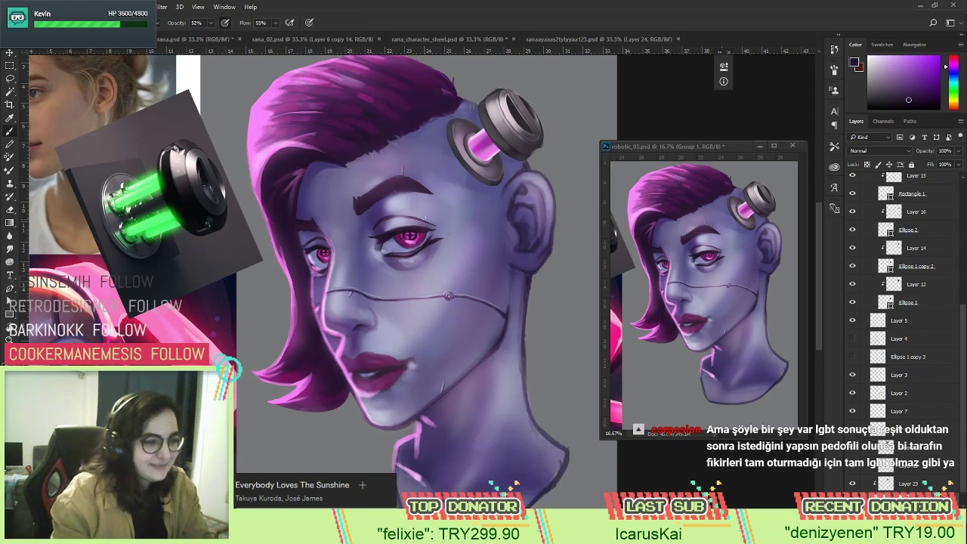
scroll(399, 279, "down", 2)
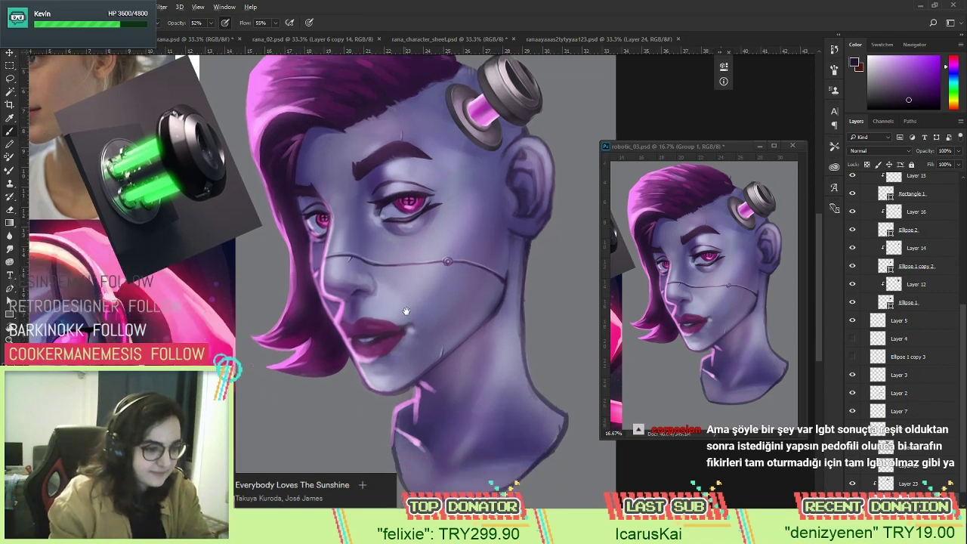
left_click_drag(485, 214, 445, 300)
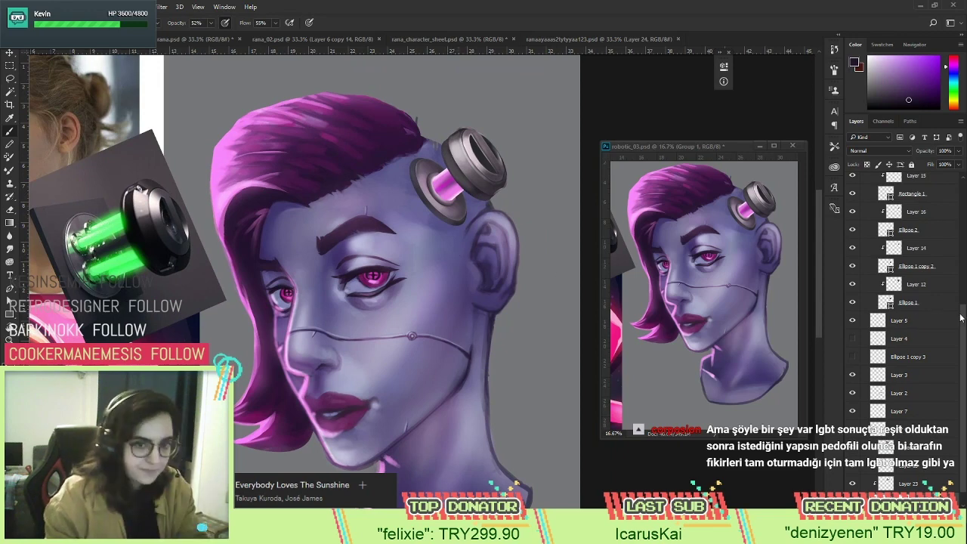
scroll(918, 319, "up", 5)
Collapse pil_ust and pil_alt, select both and group them as Group 3.
left_click(873, 264)
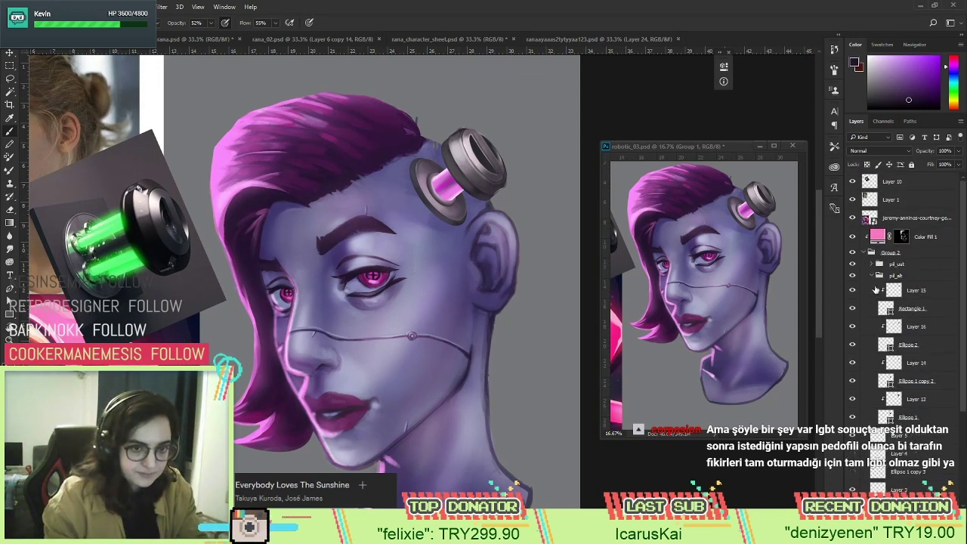
left_click(899, 276)
left_click(871, 276)
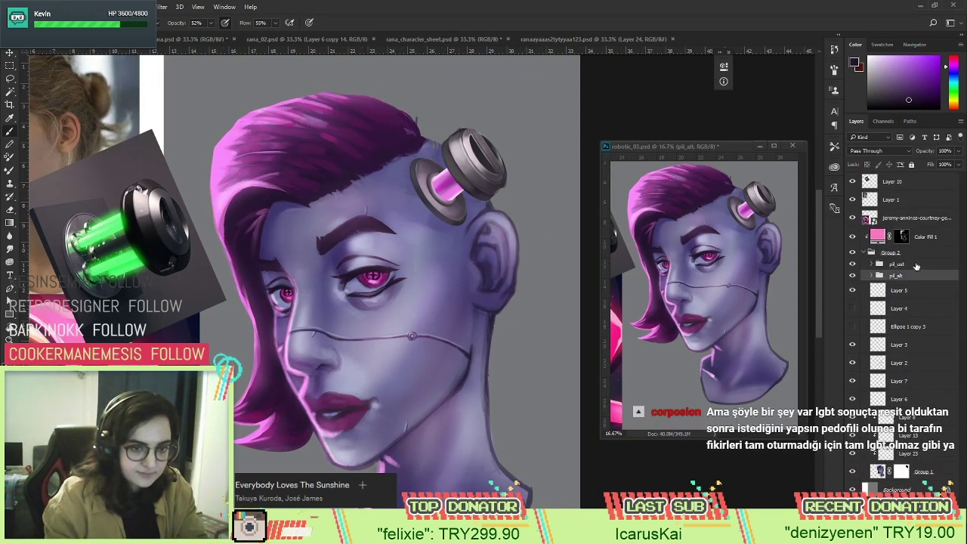
left_click(899, 263, "shift")
key("ctrl+g")
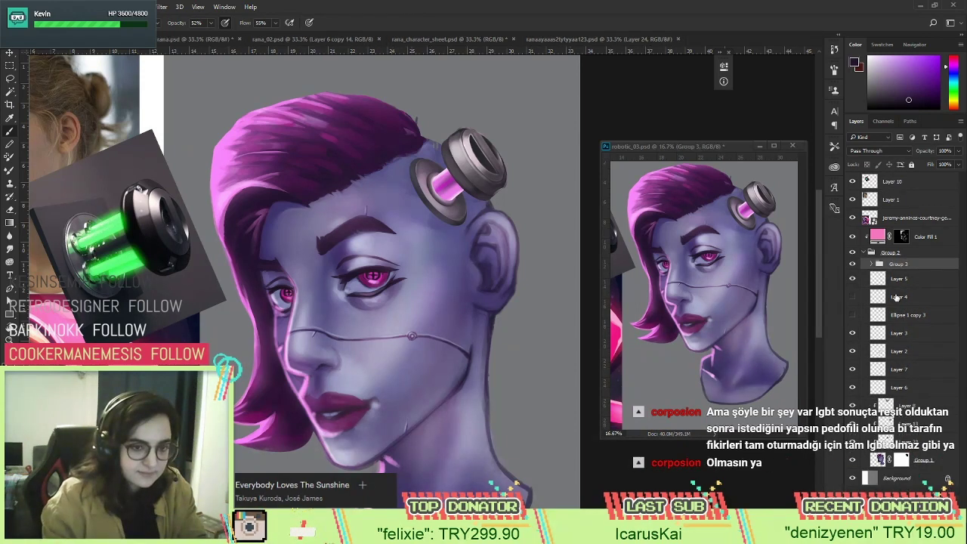
key("ctrl+shift+alt+n")
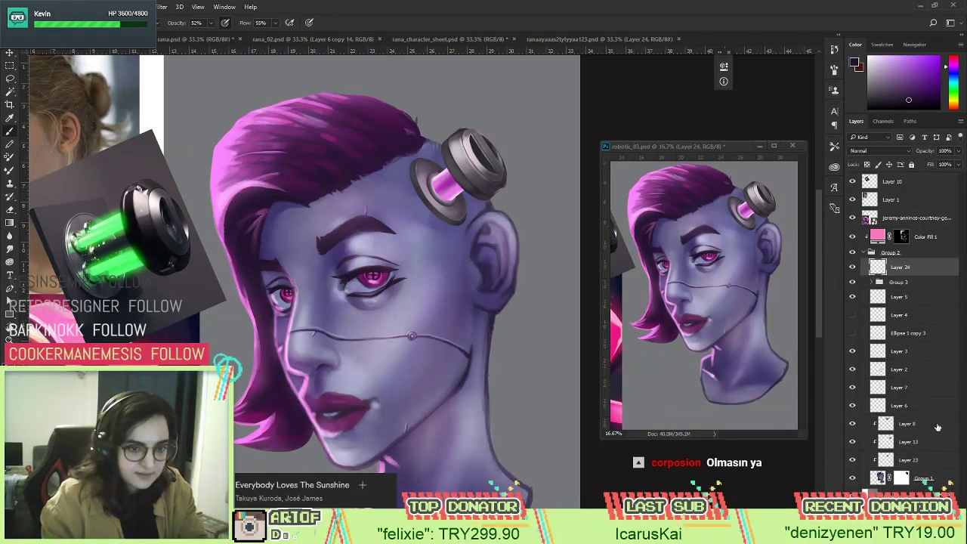
key("ctrl+z")
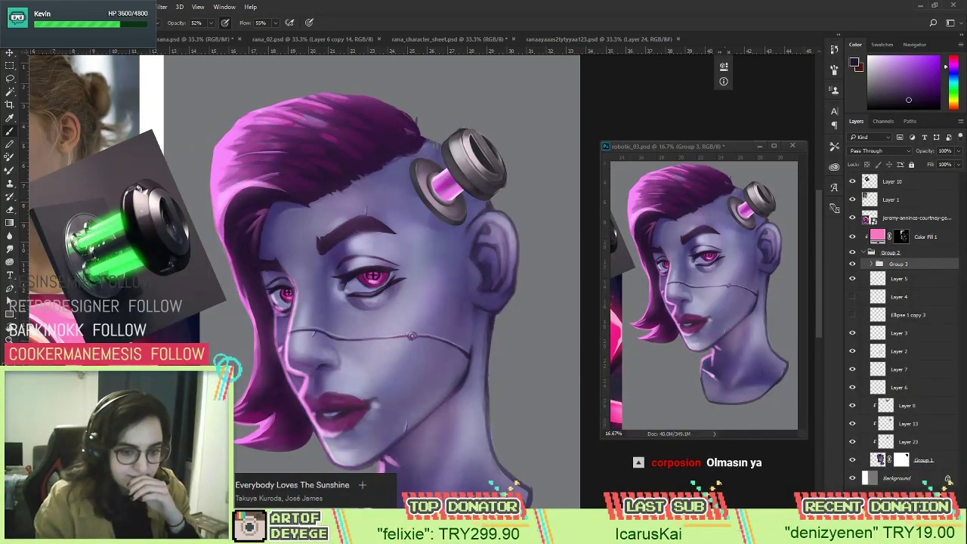
Clip a Hue/Saturation adjustment to Group 3, shifting hue, setting saturation +42 and lowering lightness.
left_click(899, 497)
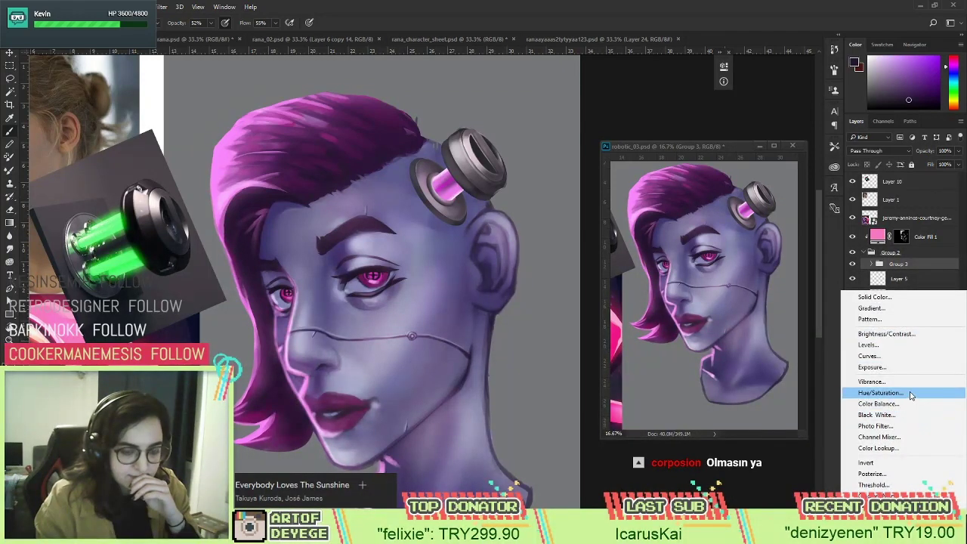
left_click(907, 392)
left_click(635, 306)
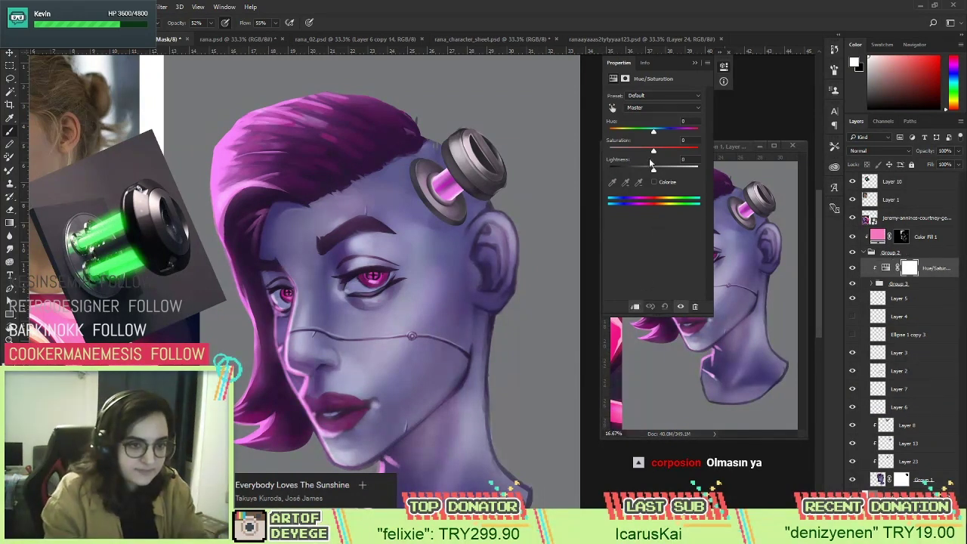
mouse_move(653, 131)
left_mouse_down()
mouse_move(672, 133)
mouse_move(627, 133)
mouse_move(658, 132)
left_mouse_up()
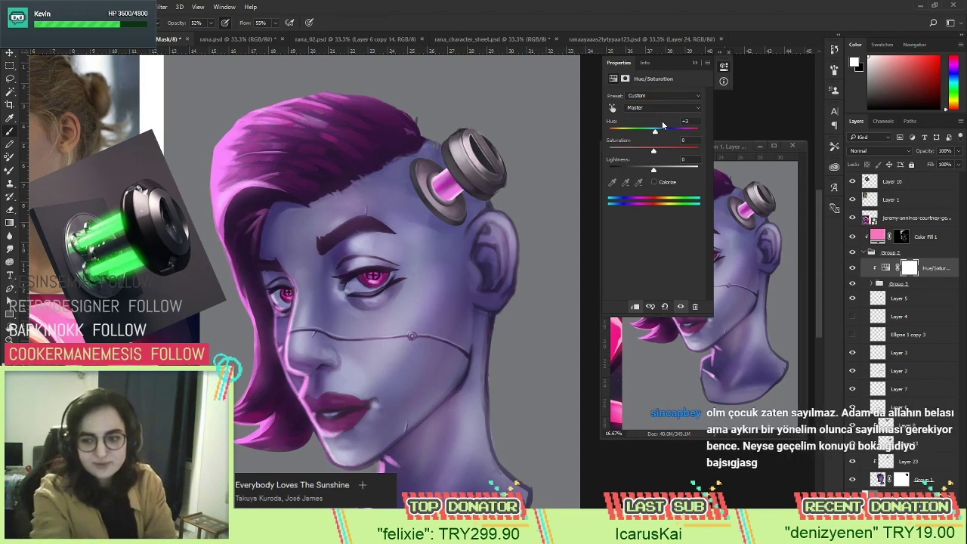
left_click_drag(656, 132, 647, 172)
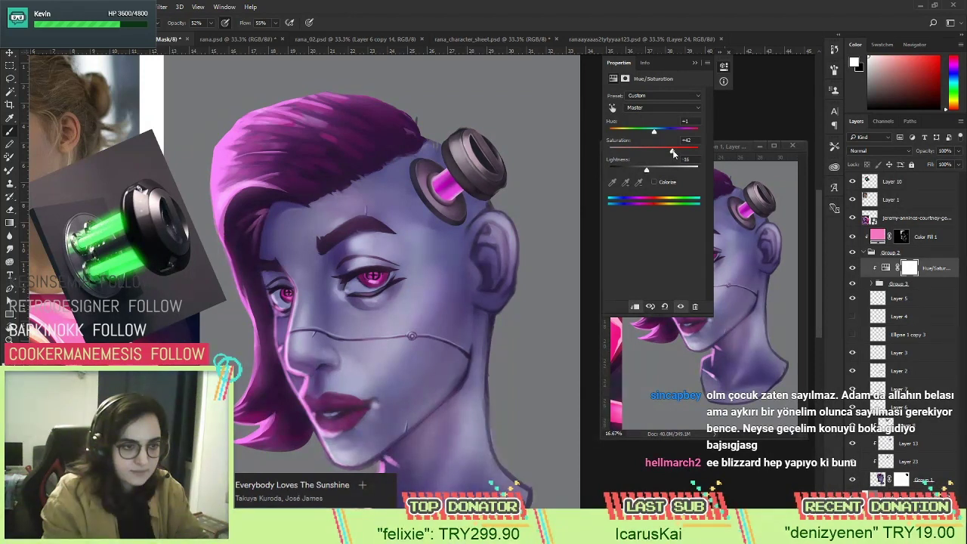
left_click(695, 63)
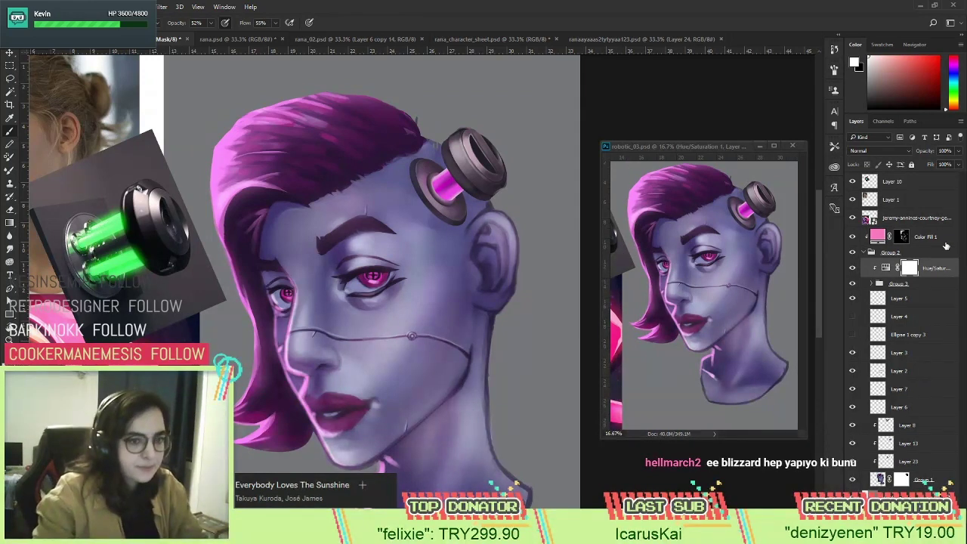
Sample the hair's magenta, adding and then deleting an empty layer above Group 3.
left_click(917, 286)
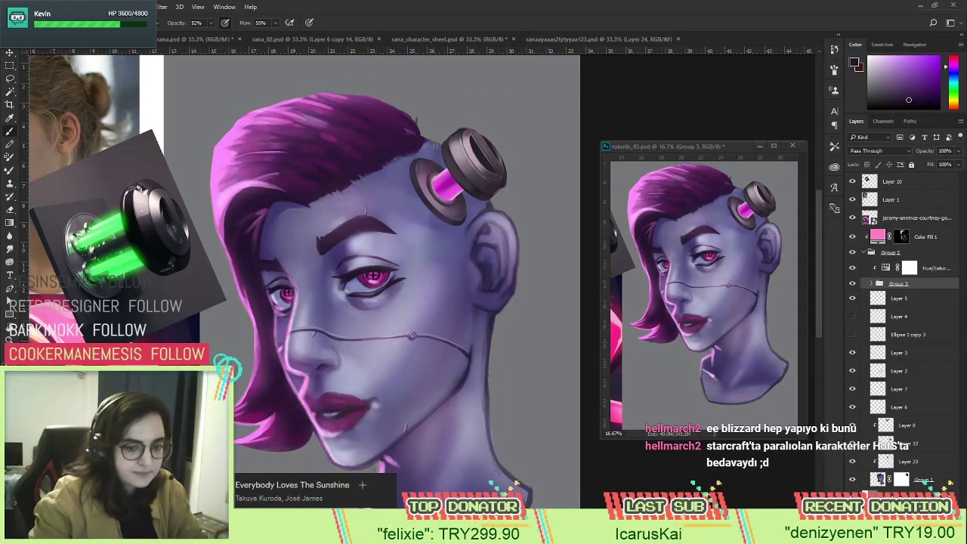
key("ctrl+shift+alt+n")
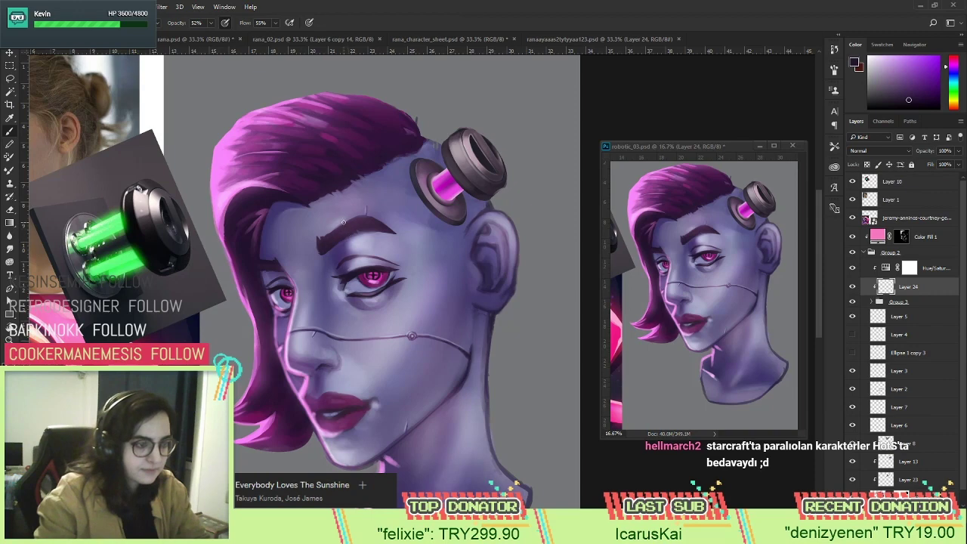
left_click(237, 122, "alt")
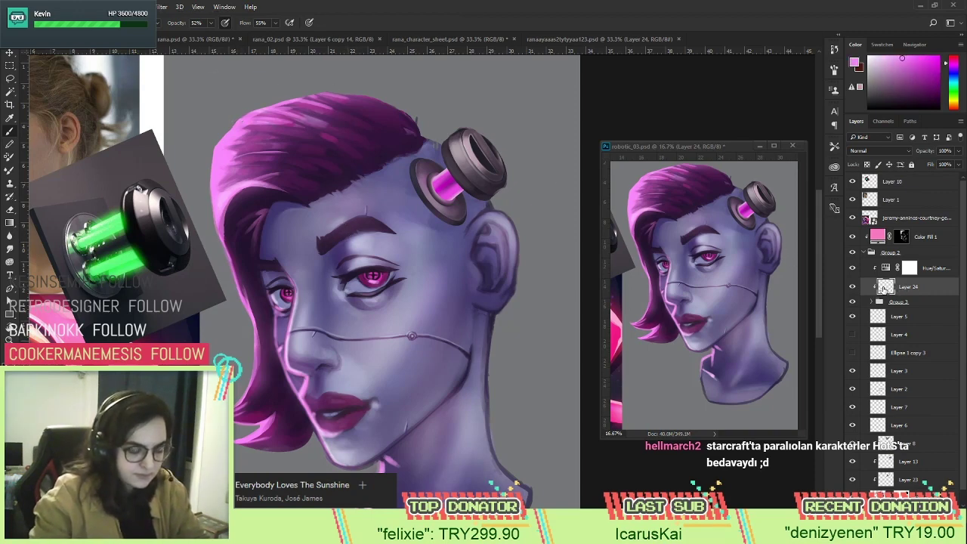
key("Delete")
left_click(889, 253)
Paint white on the Color Fill 1 mask to brighten the implant's top rim.
left_click(885, 238)
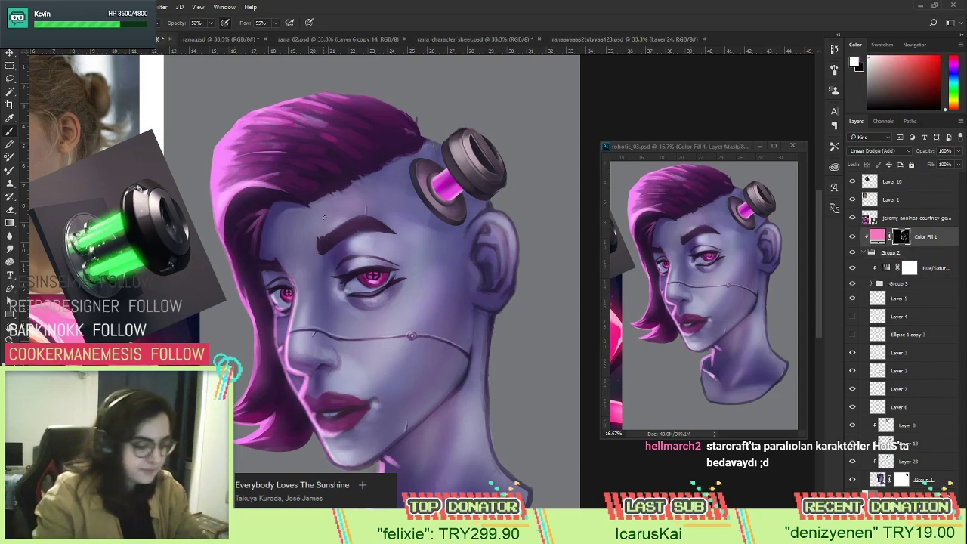
key("b")
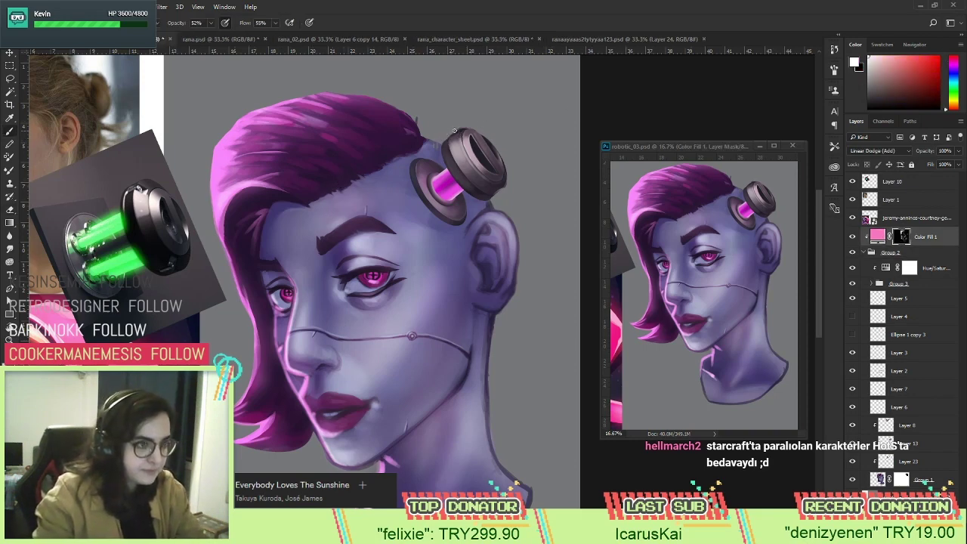
right_click(465, 121)
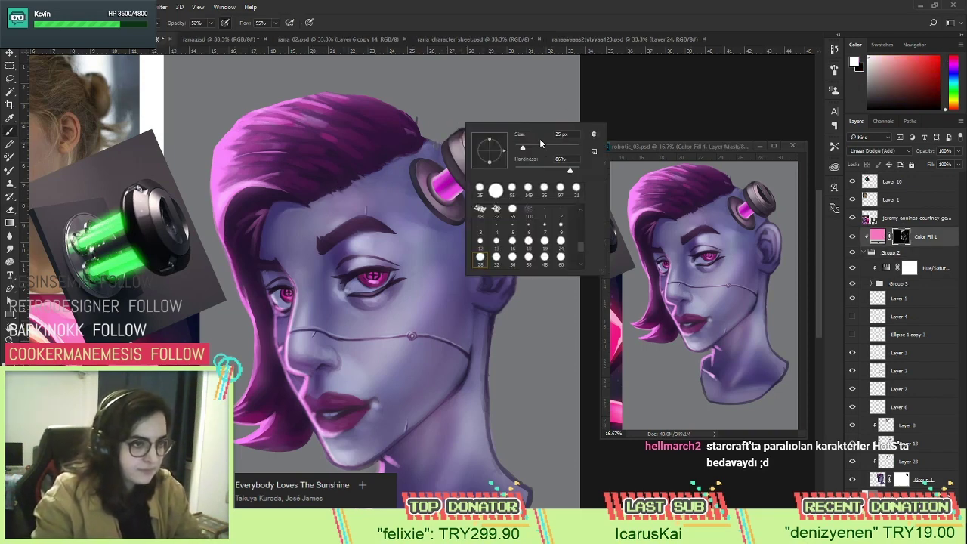
key("Return")
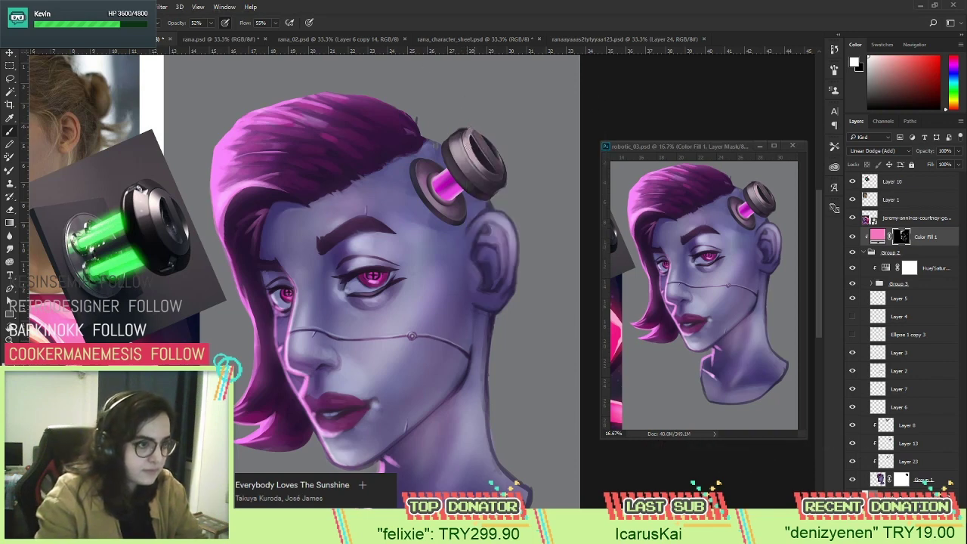
mouse_move(466, 131)
left_mouse_down()
mouse_move(480, 166)
mouse_move(469, 130)
mouse_move(492, 167)
mouse_move(473, 130)
mouse_move(495, 163)
mouse_move(492, 150)
mouse_move(476, 132)
left_mouse_up()
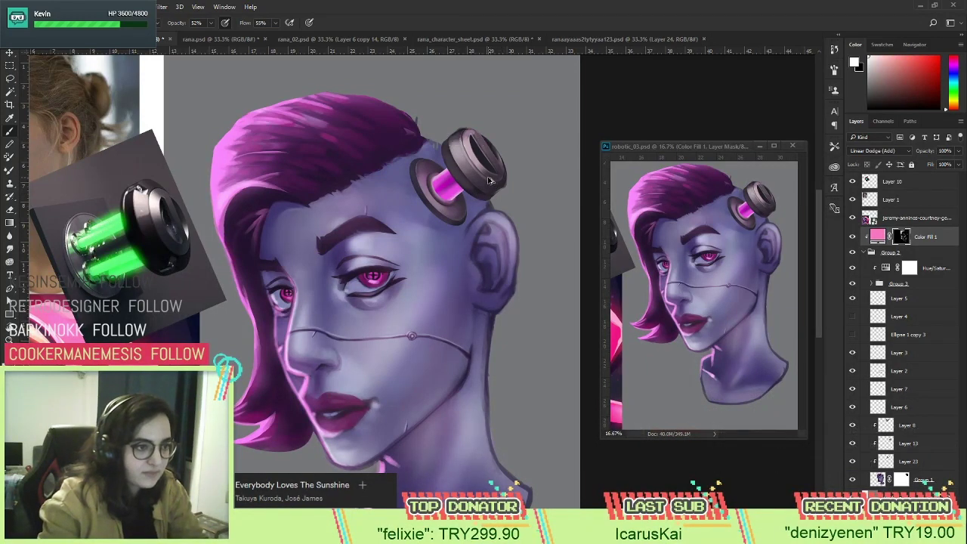
left_click_drag(382, 238, 408, 212)
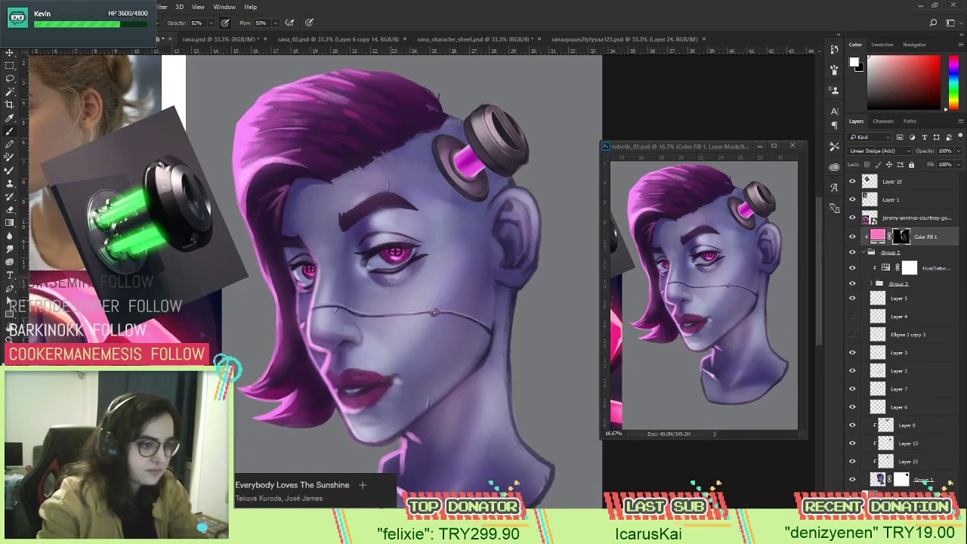
Select Group 1 and sample the bluish-purple forehead skin tone with the Brush.
left_click_drag(442, 260, 444, 232)
left_click(432, 248, "alt")
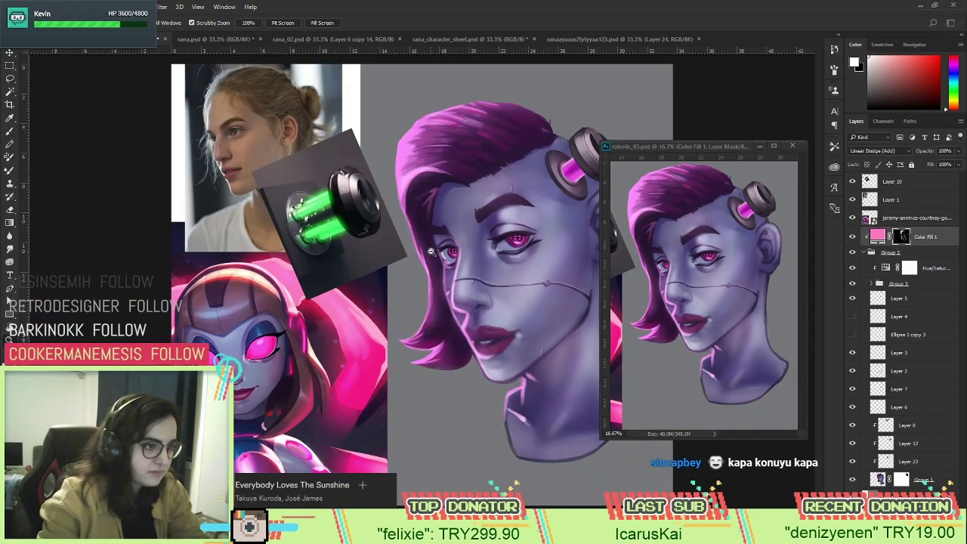
left_click(468, 260)
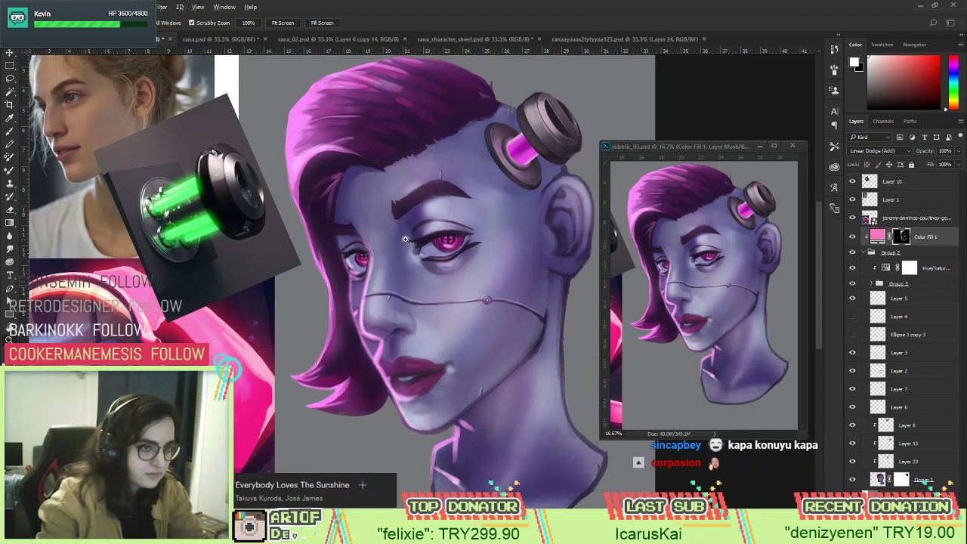
left_click(923, 480)
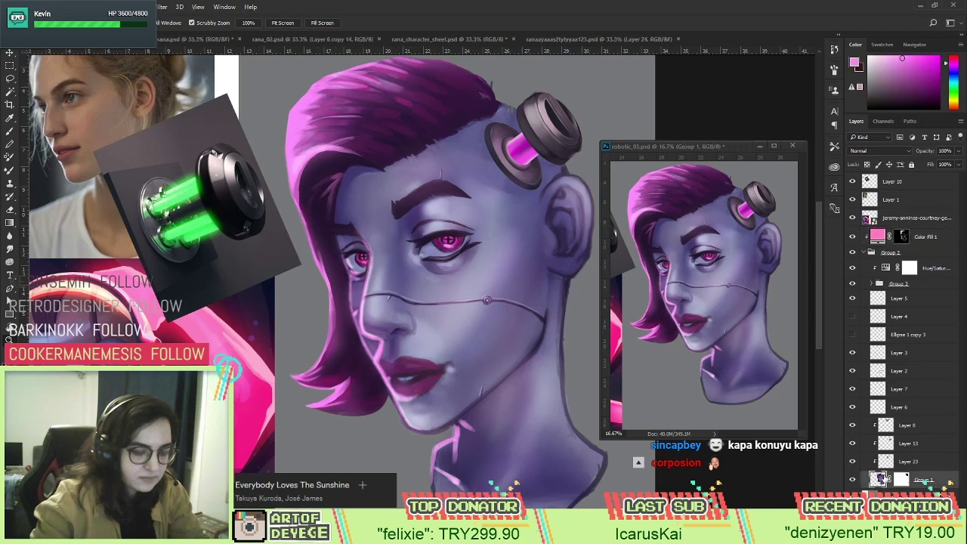
key("b")
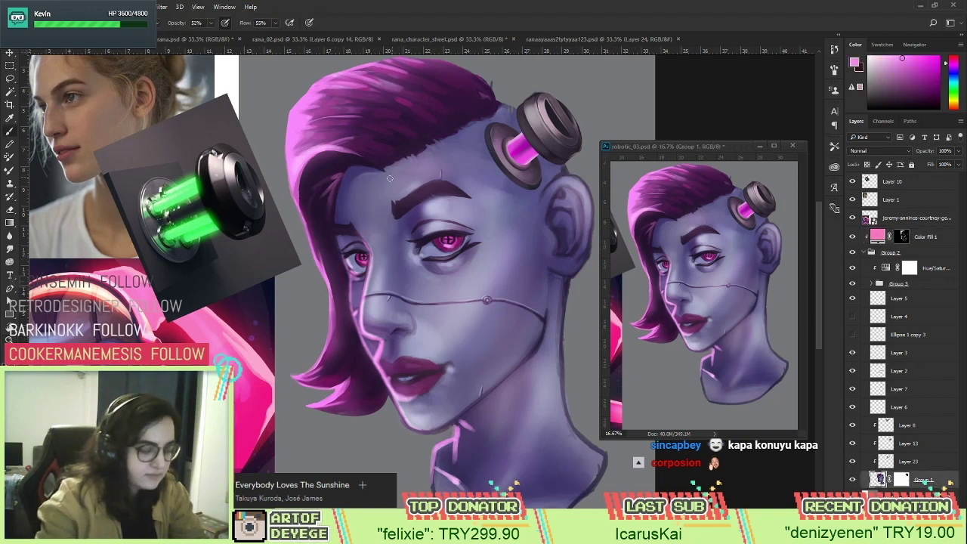
left_click(477, 135, "alt")
left_click(355, 167, "alt")
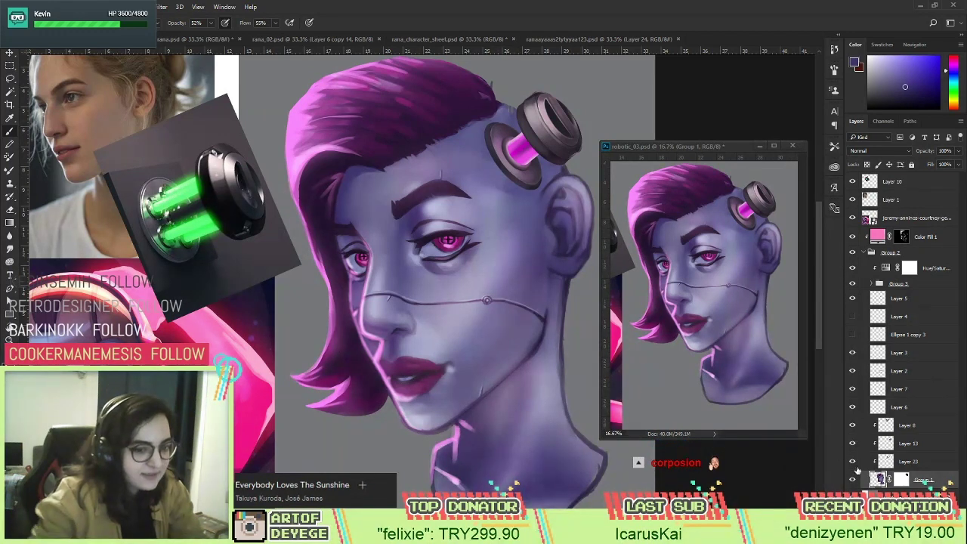
Show Layer 8, toggle Layer 13 to compare the hair clip, then select Layer 13.
left_click(906, 424)
left_click(851, 426)
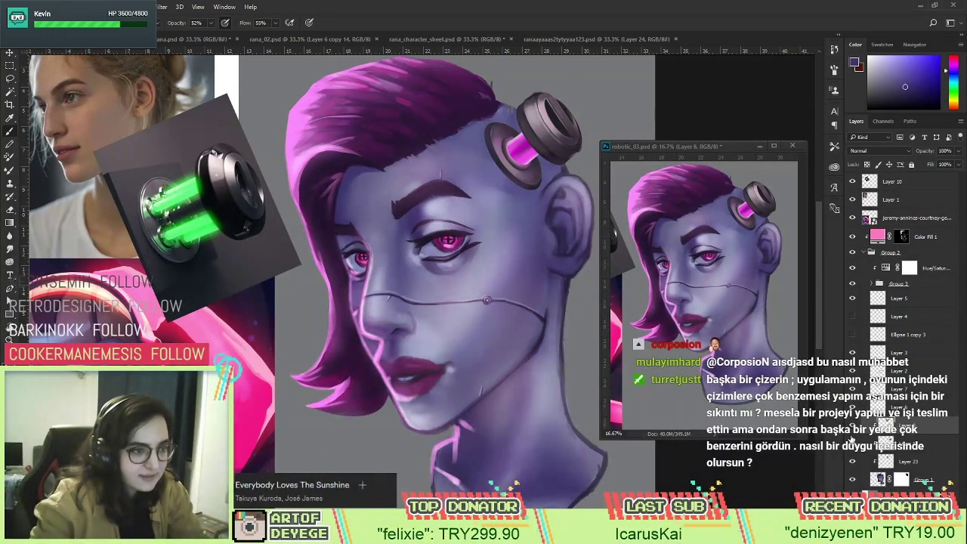
left_click(852, 445)
left_click(852, 444)
left_click(903, 445)
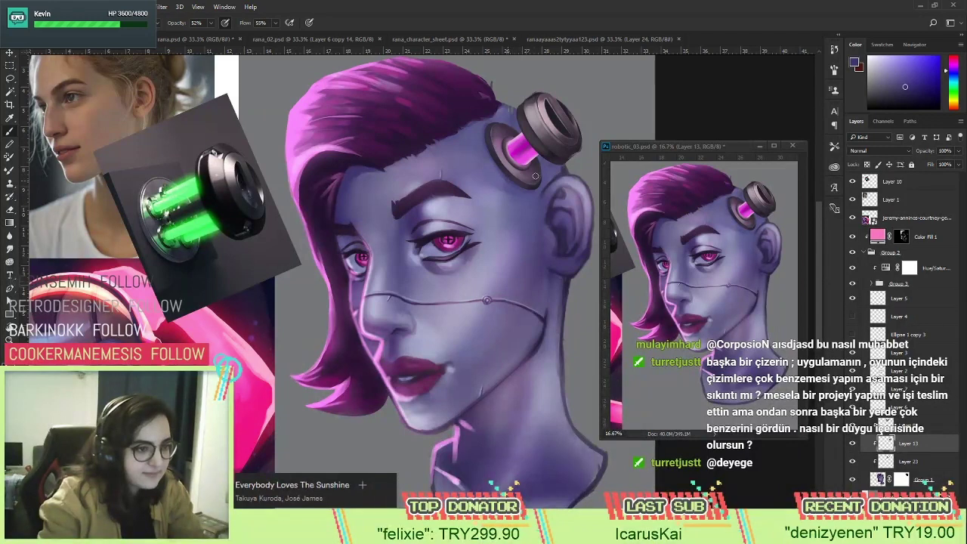
Sample several lavender skin tones from the forehead and right side of the face.
left_click(491, 157, "alt")
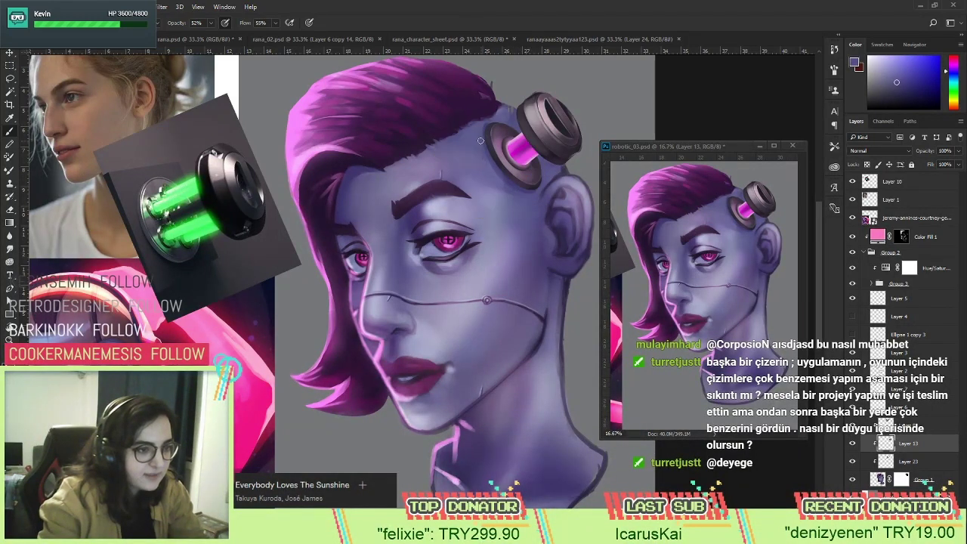
left_click(482, 161, "alt")
left_click(476, 163, "alt")
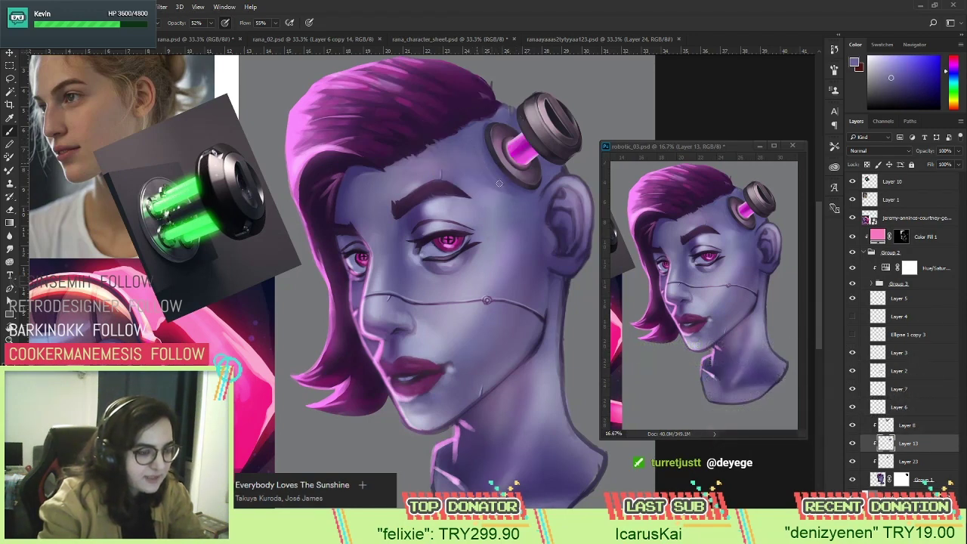
left_click(529, 195, "alt")
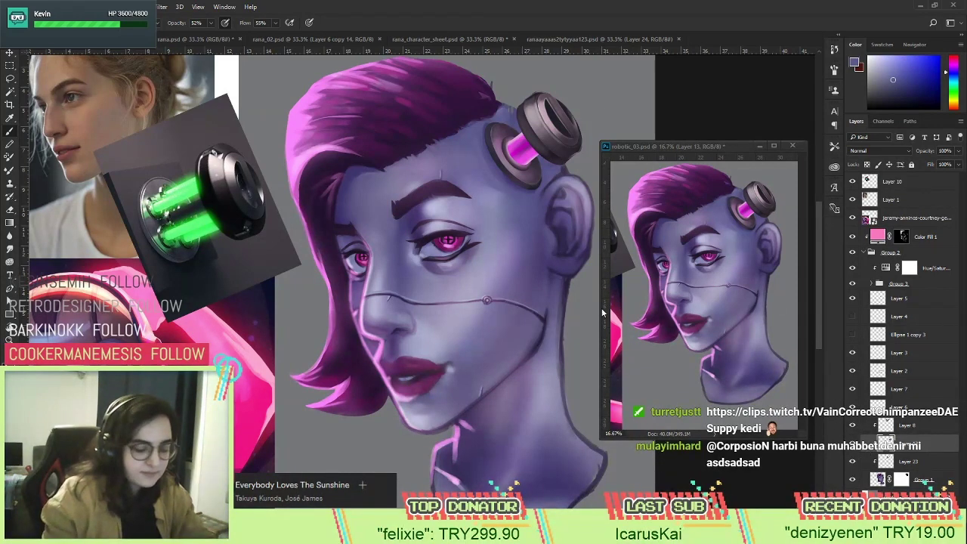
Sample skin shades from the face, headpiece and jaw.
left_click(351, 168, "alt")
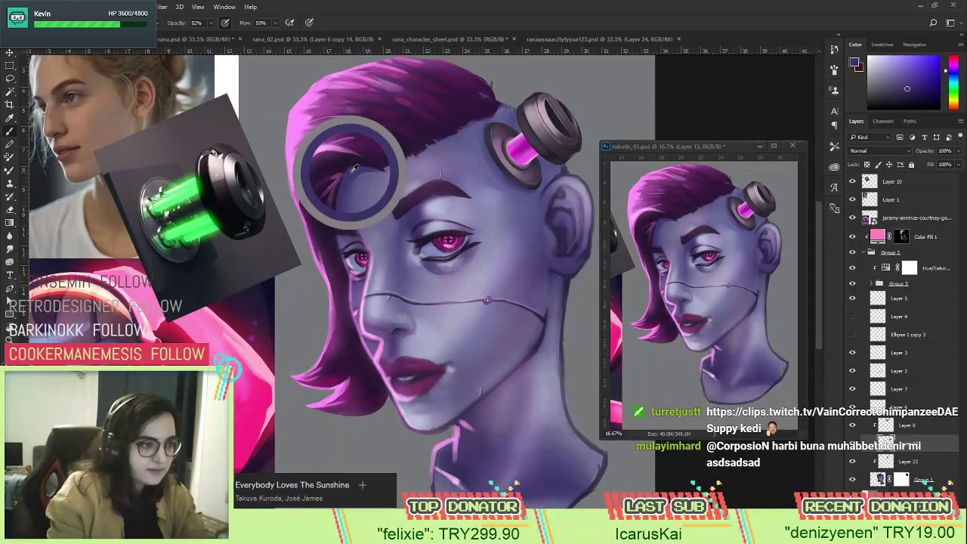
left_click(547, 185, "alt")
left_click(485, 126, "alt")
left_click(355, 170, "alt")
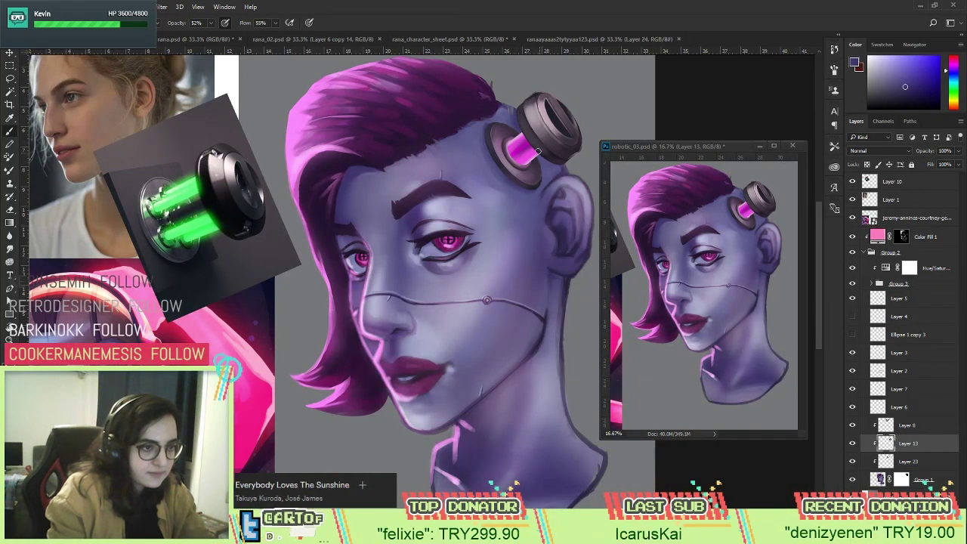
left_click(541, 159, "alt")
left_click(549, 166, "alt")
left_click(515, 116, "alt")
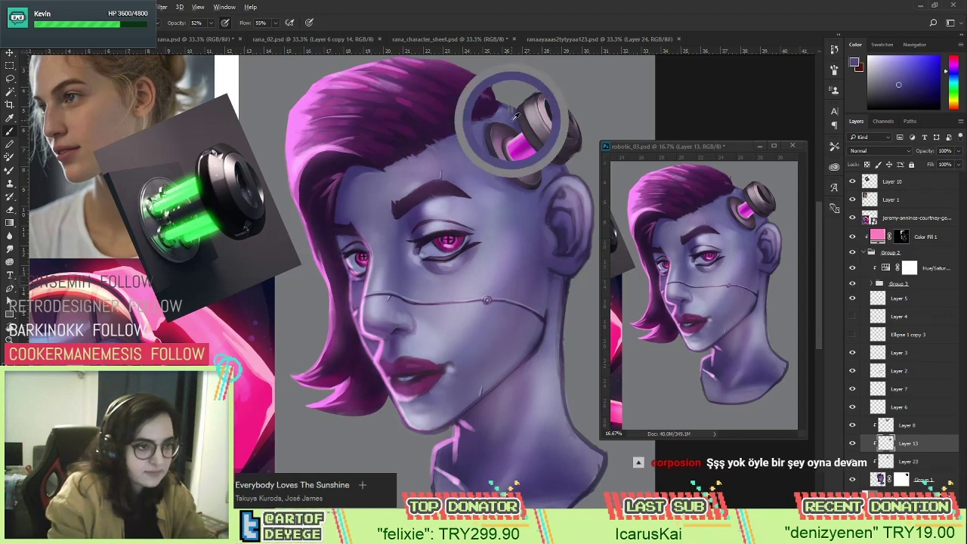
left_click(504, 107, "alt")
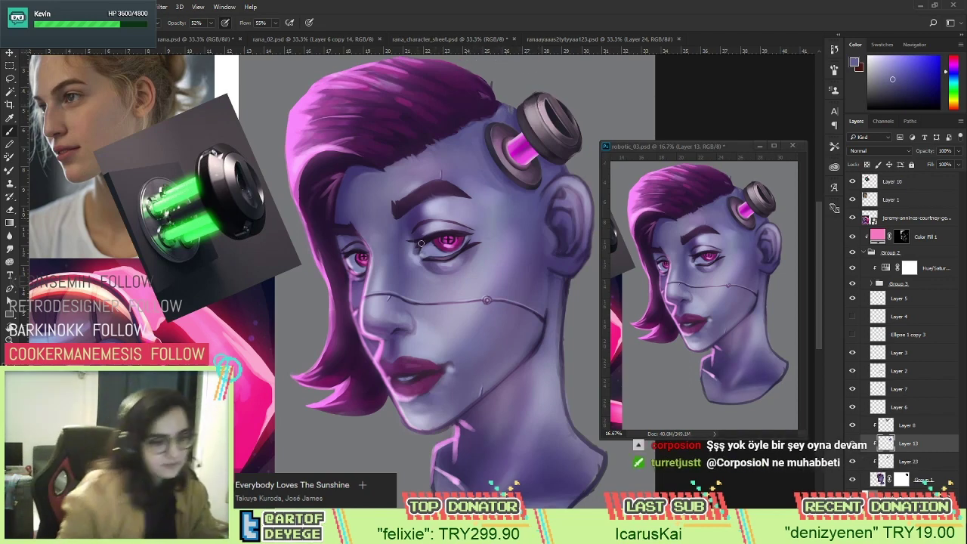
left_click(545, 341, "alt")
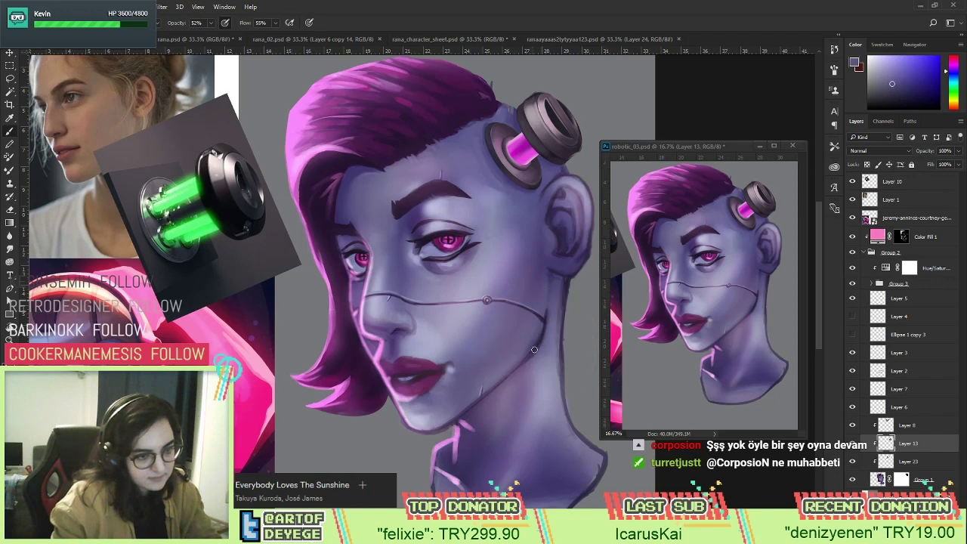
left_click(552, 333, "alt")
left_click(545, 332, "alt")
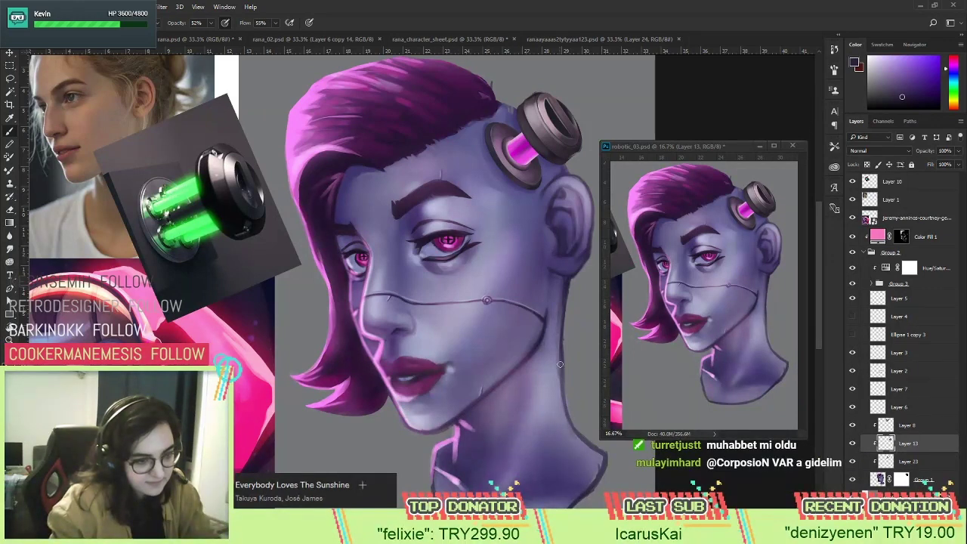
Resize the brush and repaint the jaw and neck below the ear with a sampled shade.
left_click_drag(558, 341, 445, 326)
right_click(442, 279)
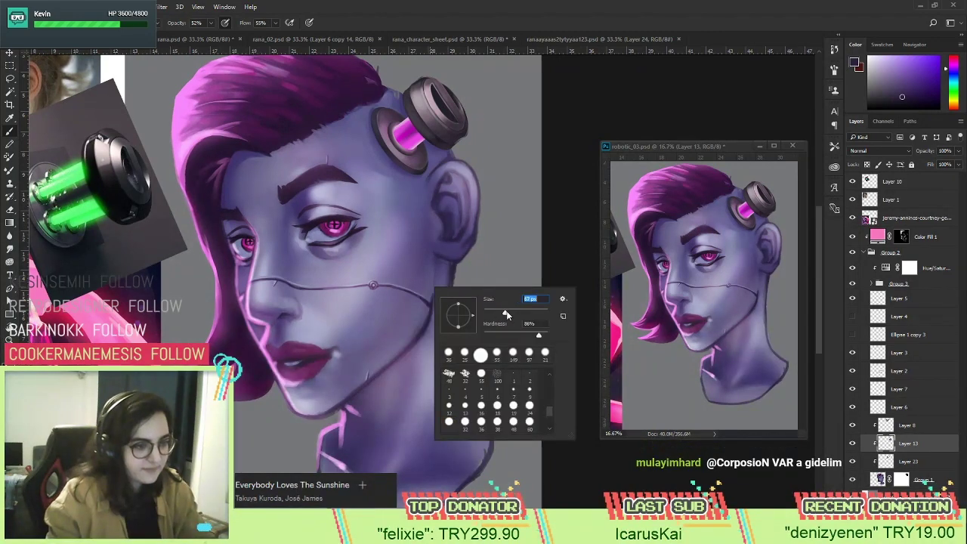
key("Return")
left_click(445, 260, "alt")
left_click(444, 262, "alt")
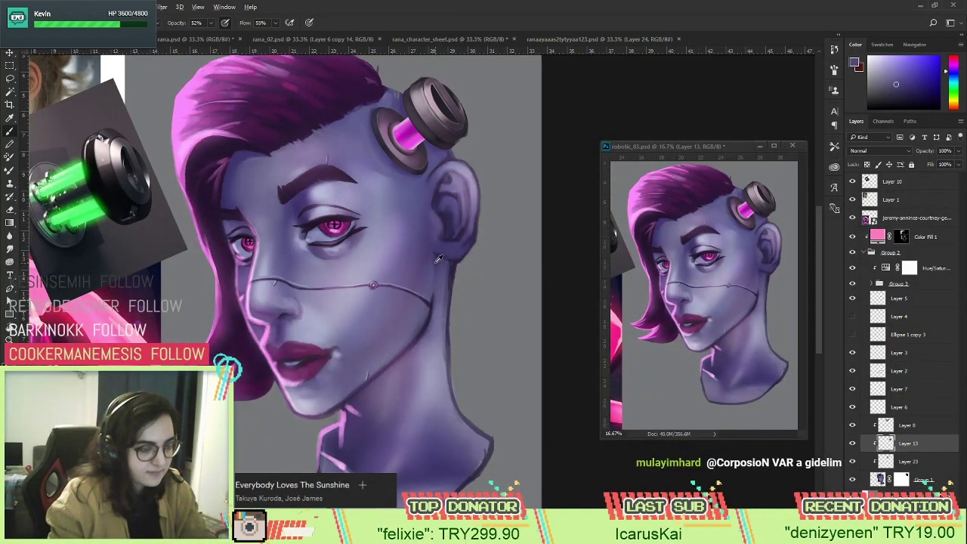
left_click(444, 268, "alt")
left_click_drag(444, 268, 437, 306)
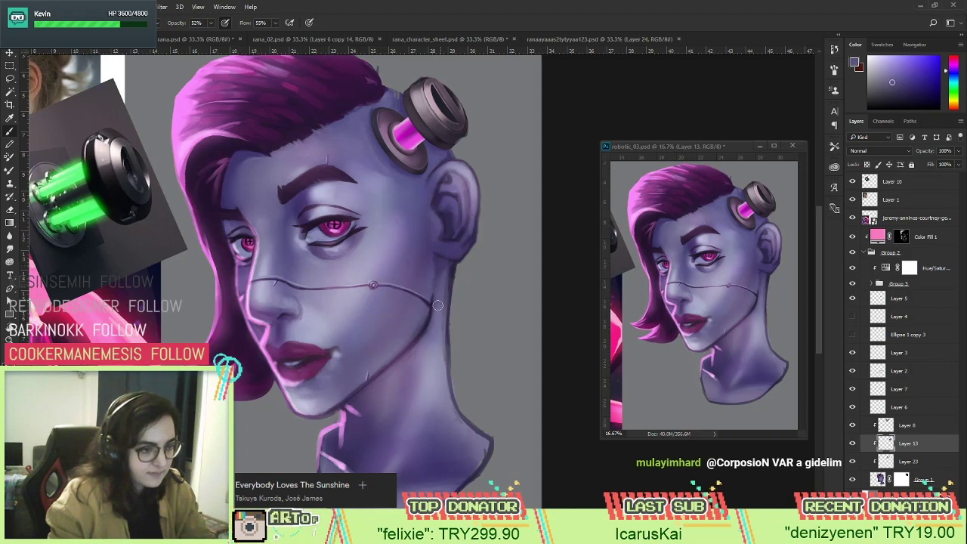
Sample jaw and neck shades and blend the shading on the neck.
left_click(447, 256, "alt")
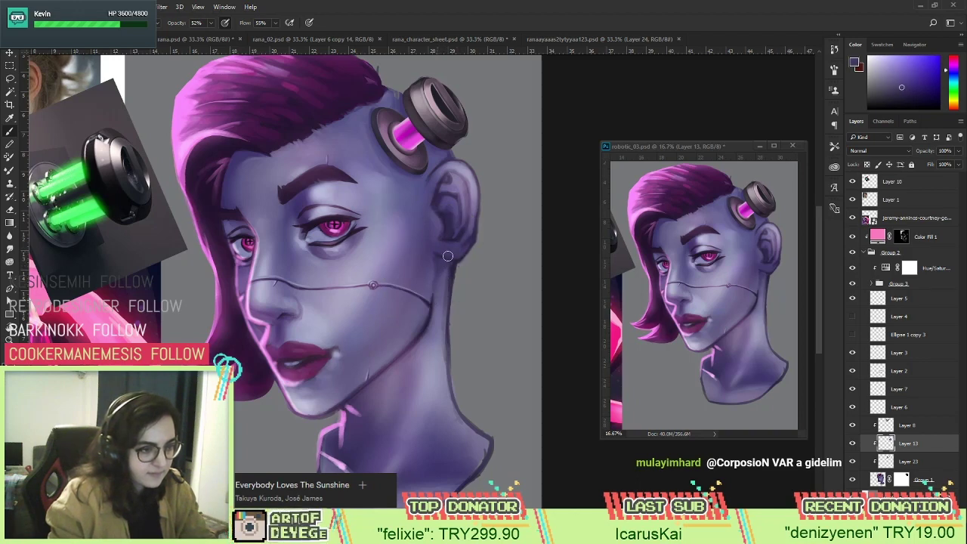
left_click(432, 292, "alt")
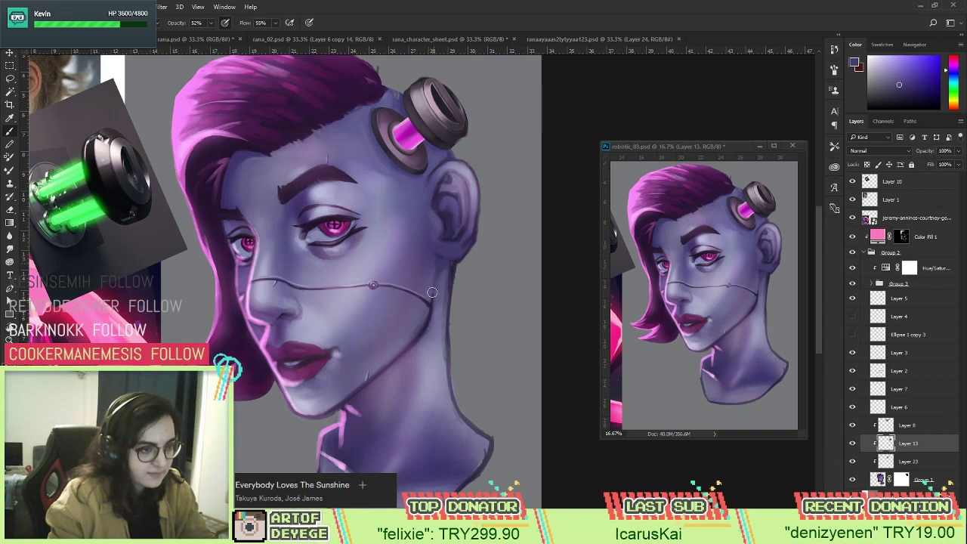
left_click(445, 340, "alt")
left_click(442, 306, "alt")
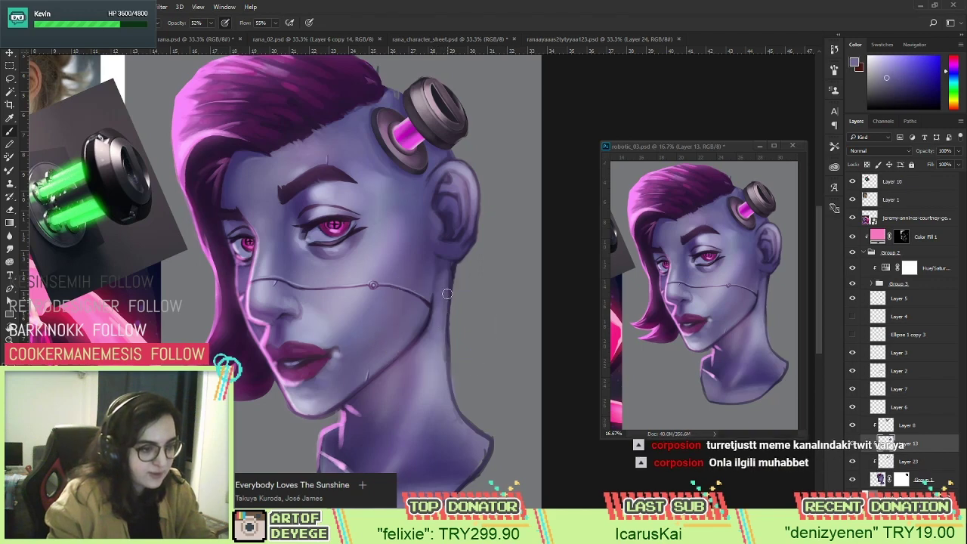
left_click(441, 332, "alt")
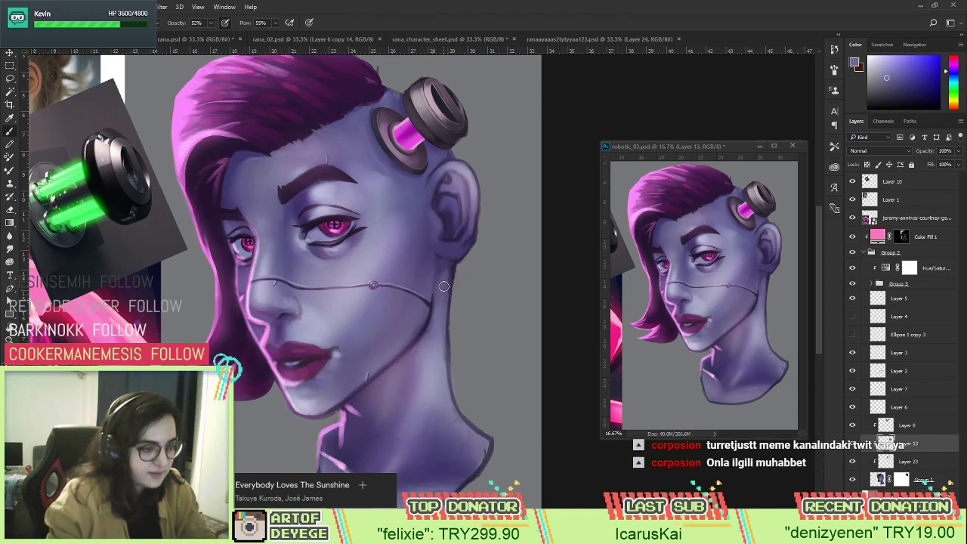
left_click(443, 354, "alt")
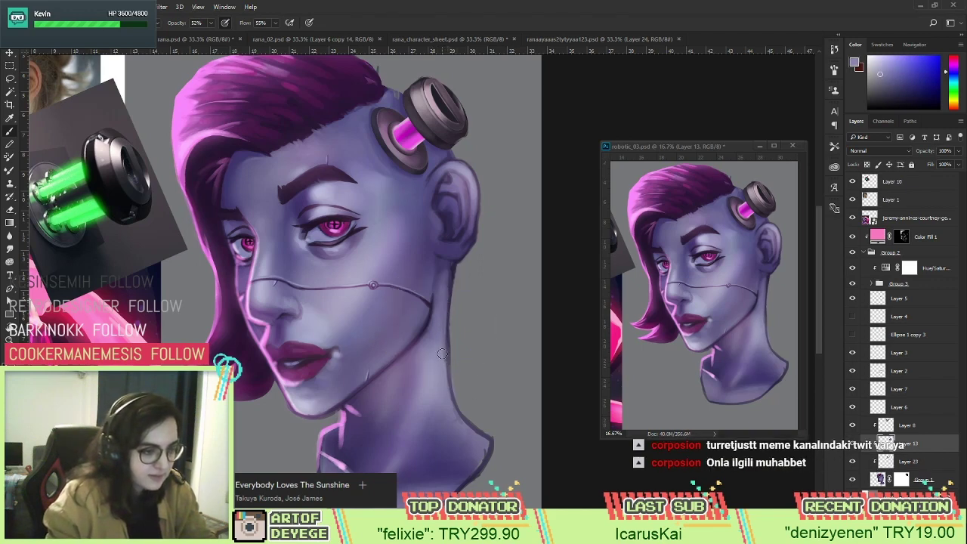
left_click(480, 436, "alt")
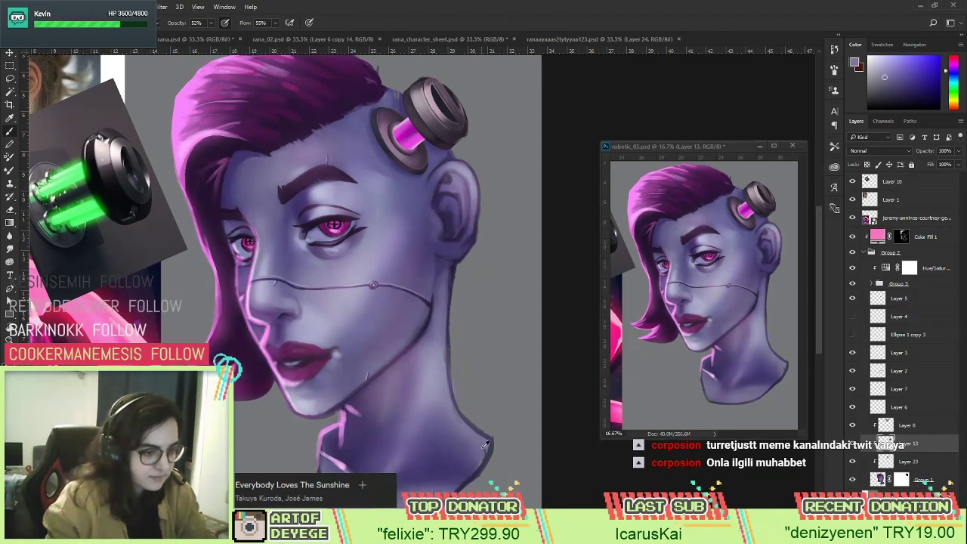
left_click(480, 450, "alt")
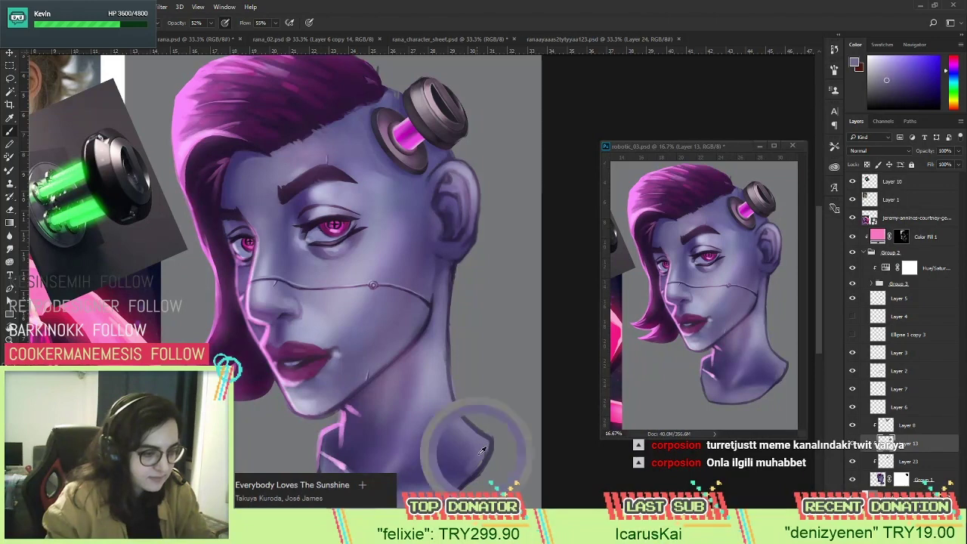
left_click(480, 450, "alt")
left_click_drag(480, 451, 470, 450)
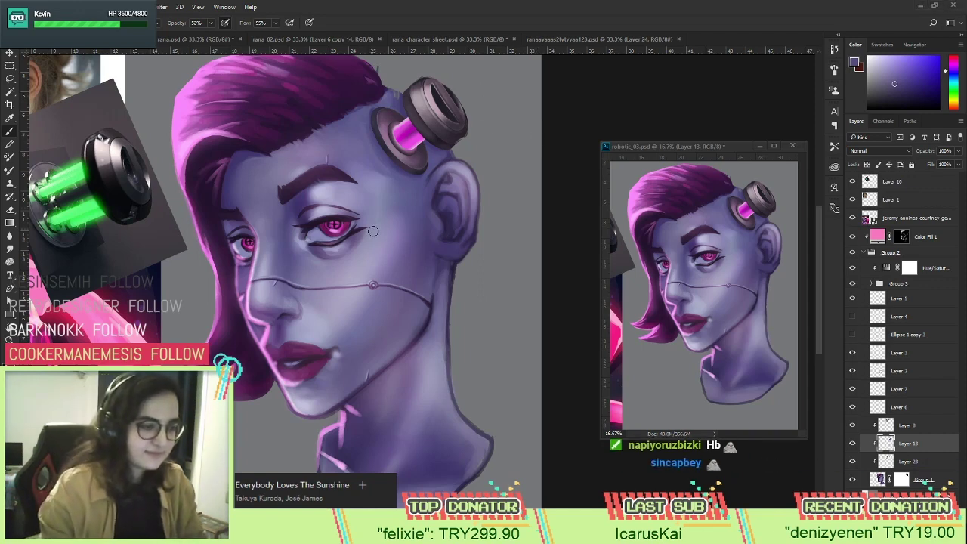
left_click_drag(382, 242, 456, 210)
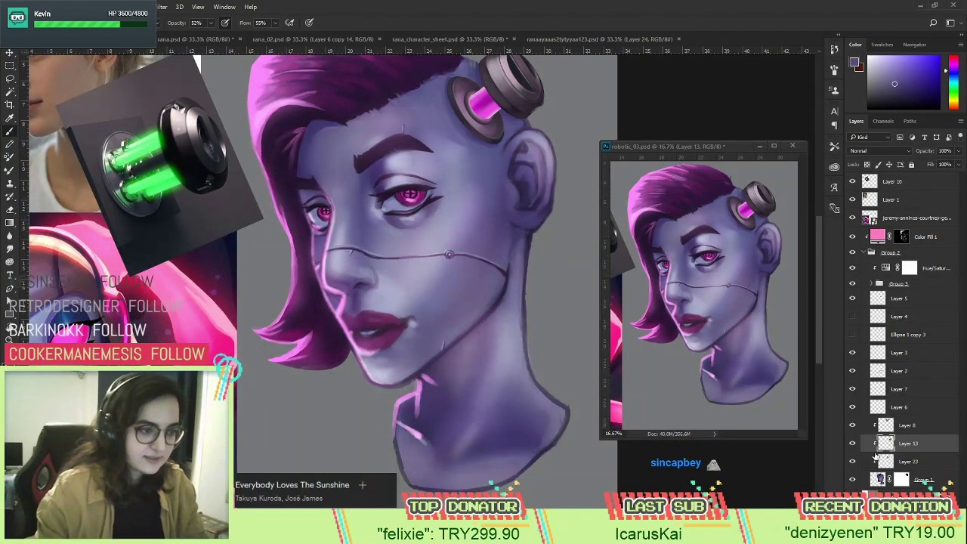
Hide Layer 8 and add a new empty layer clipped above it.
left_click(853, 427)
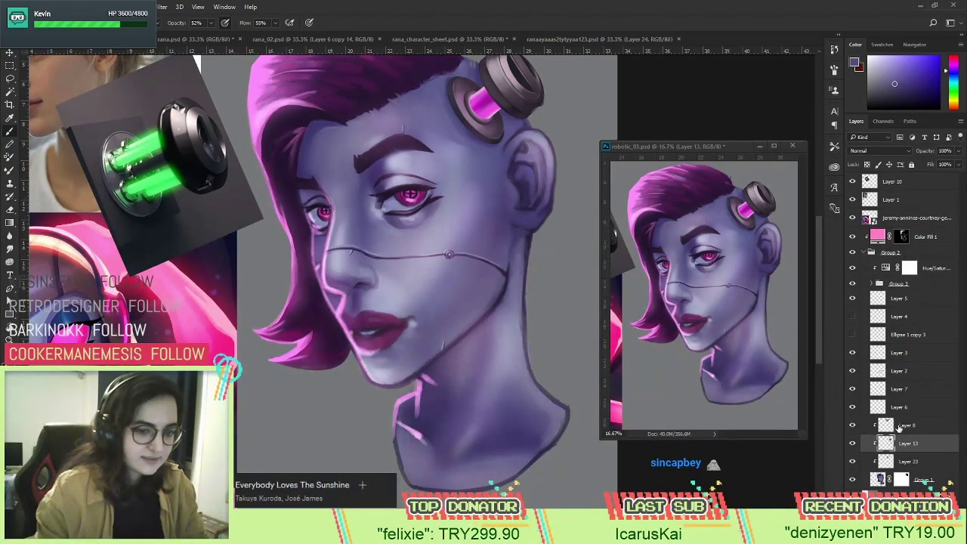
key("ctrl+shift+alt+n")
key("ctrl+alt+g")
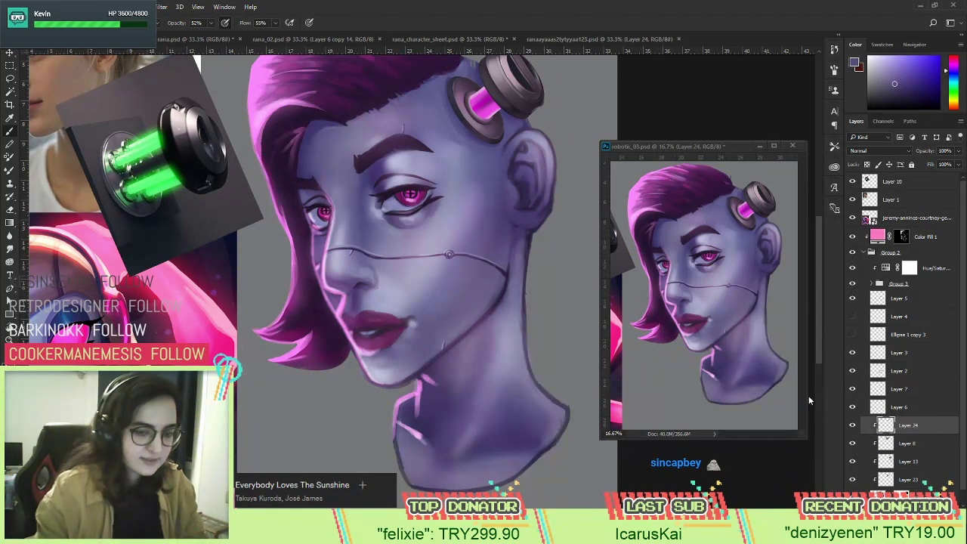
scroll(386, 323, "up", 1, "alt")
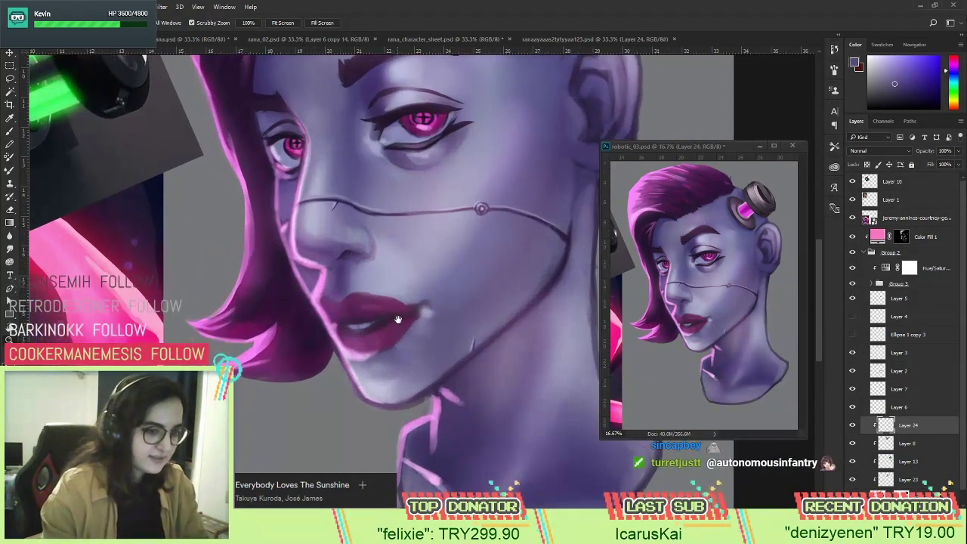
Sample the lips' pink and set a slightly smaller brush at 80% opacity.
left_click(384, 319, "alt")
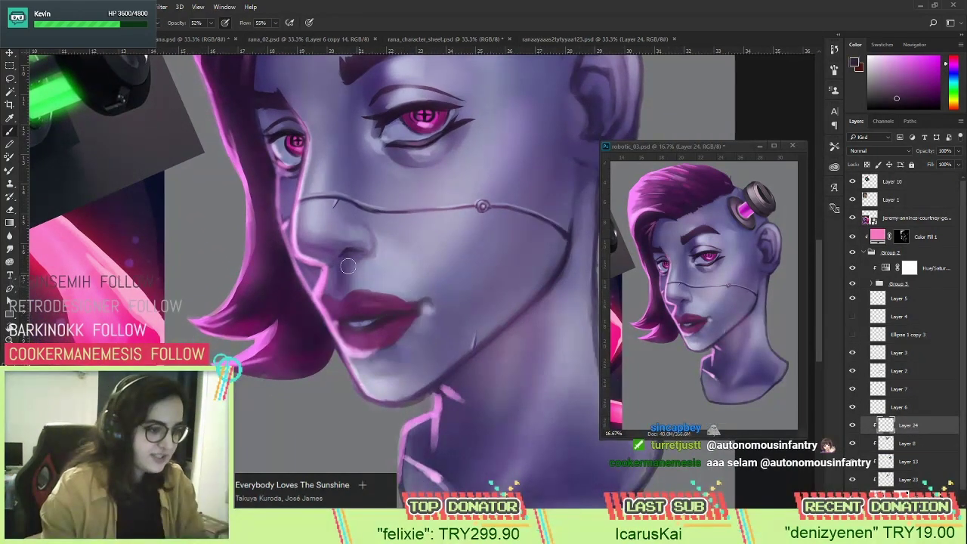
right_click(399, 250)
left_click_drag(495, 280, 487, 281)
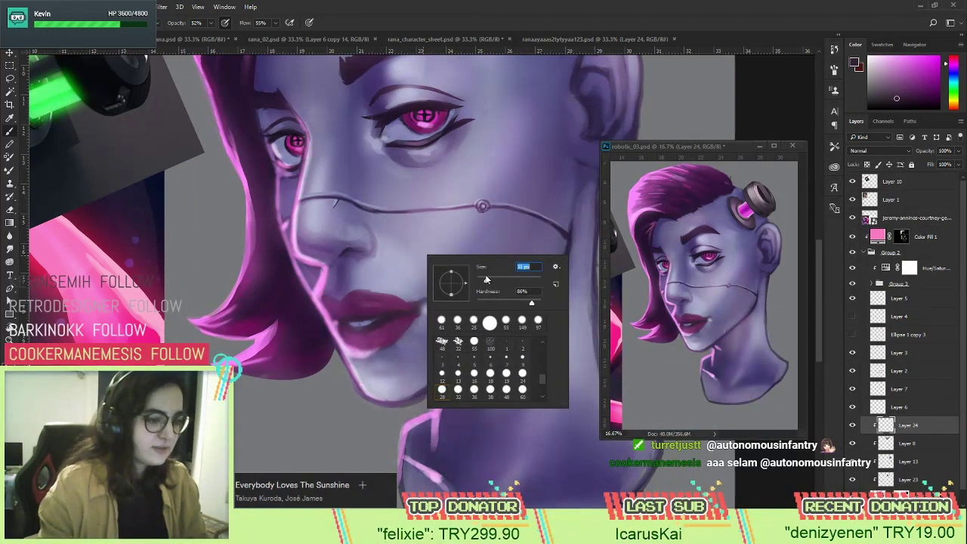
key("Return")
key("8")
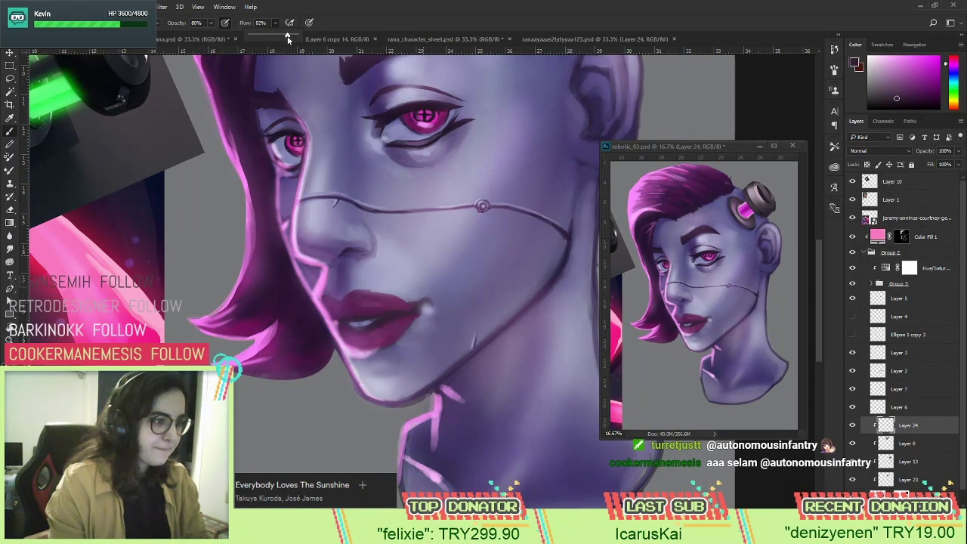
Sample lip shades and paint a darker stroke on the lower lip.
left_click(361, 315, "alt")
left_click_drag(332, 318, 353, 320)
left_click(385, 318, "alt")
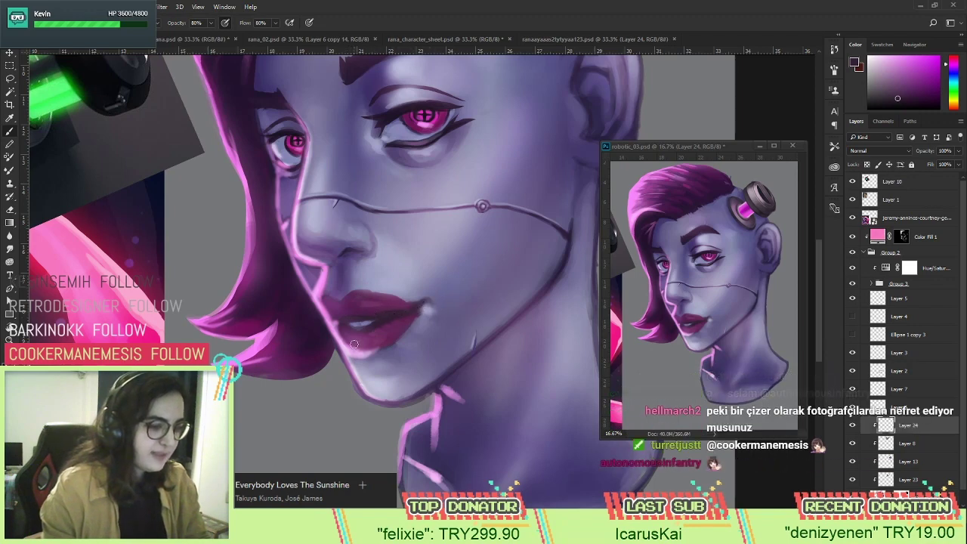
left_click(412, 316, "alt")
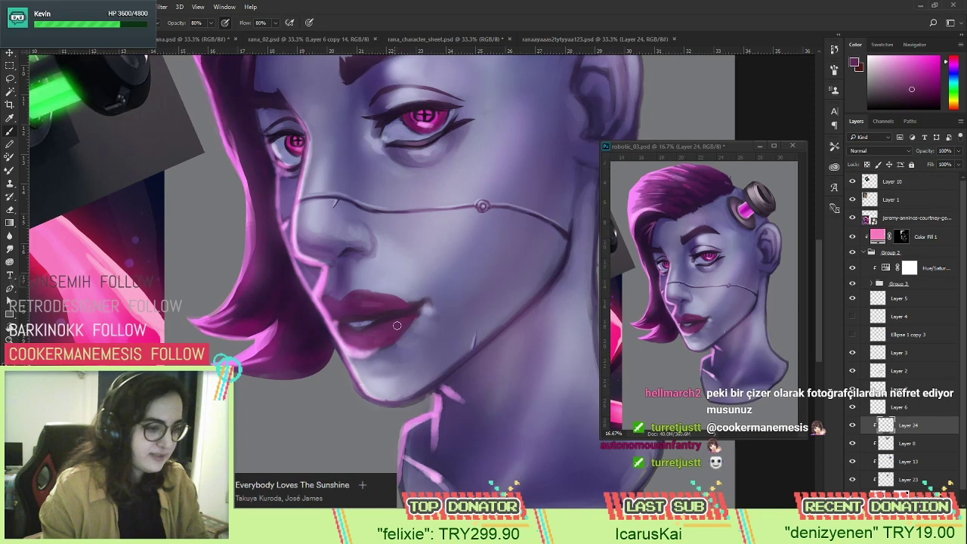
Repaint the lower lip in saturated magenta, then hide Color Fill 1.
left_click(359, 338, "alt")
left_click(349, 327, "alt")
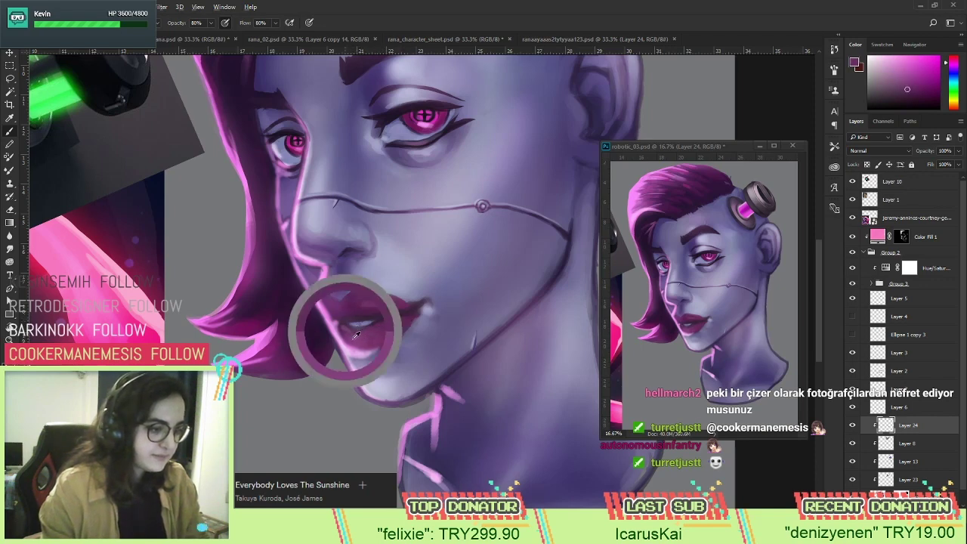
left_click(357, 341, "alt")
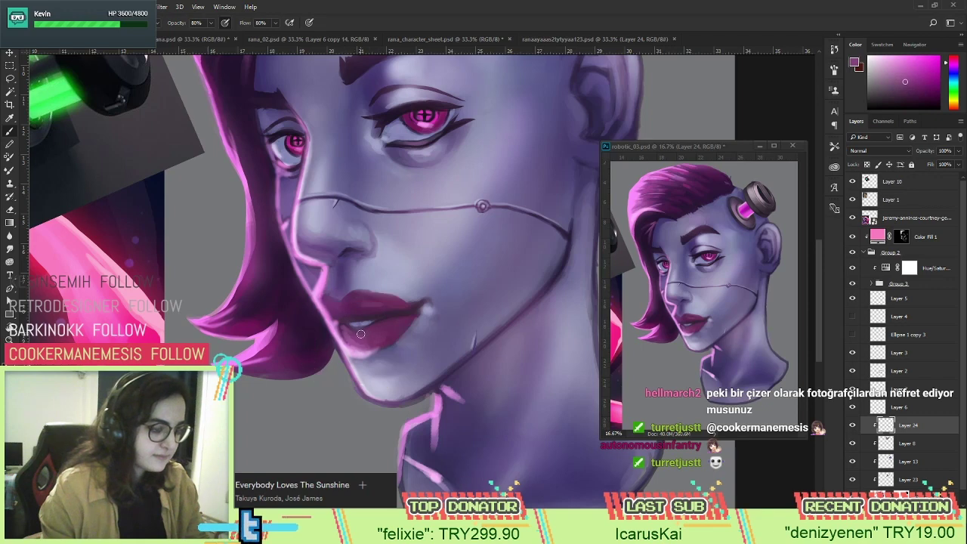
left_click(358, 339, "alt")
left_click_drag(367, 337, 348, 341)
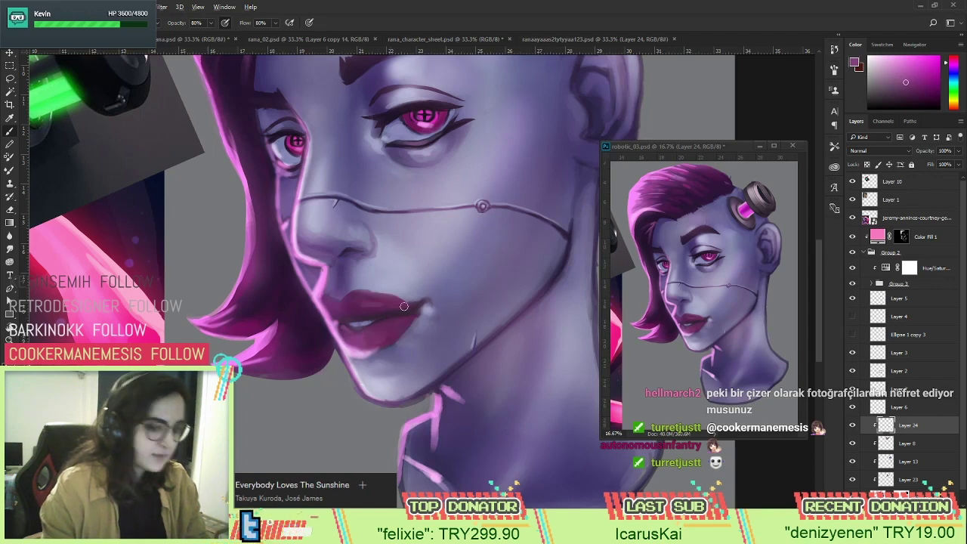
left_click(850, 252)
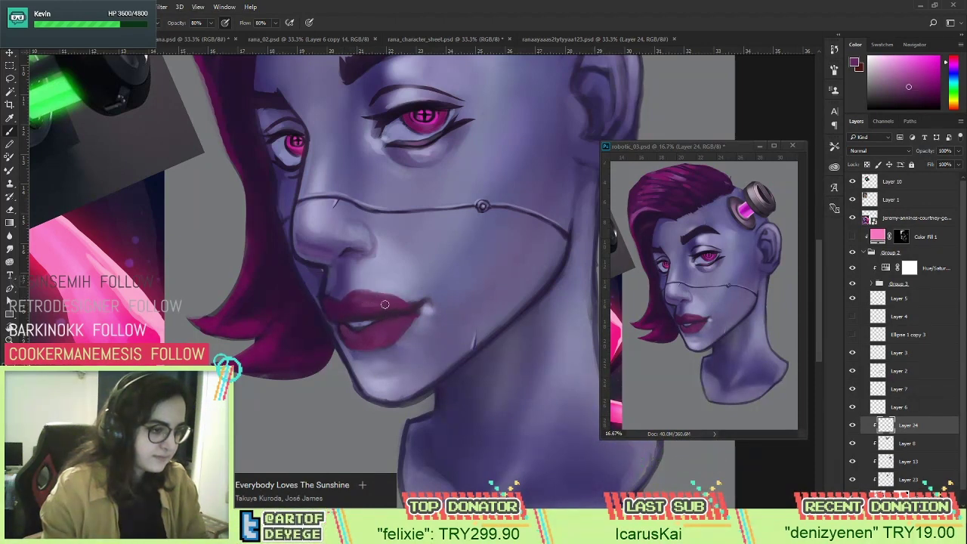
Sample violet tones along the upper lip, then a lighter muted cheek shade beside the mouth.
left_click(360, 292, "alt")
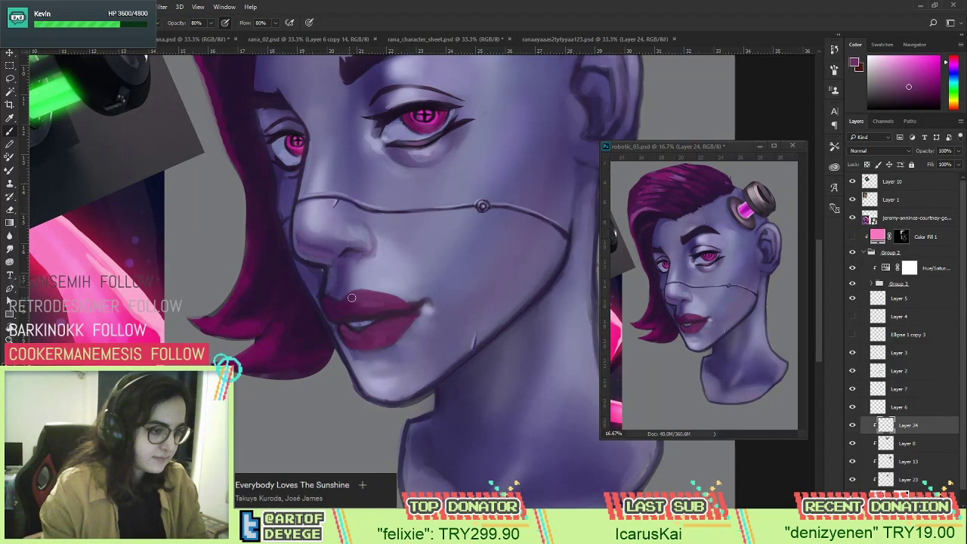
left_click(346, 293, "alt")
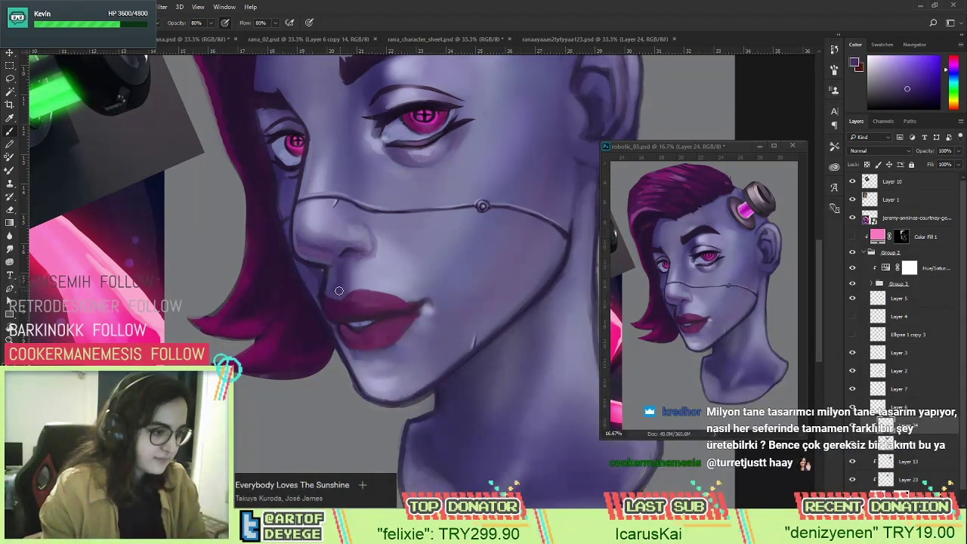
left_click(321, 292, "alt")
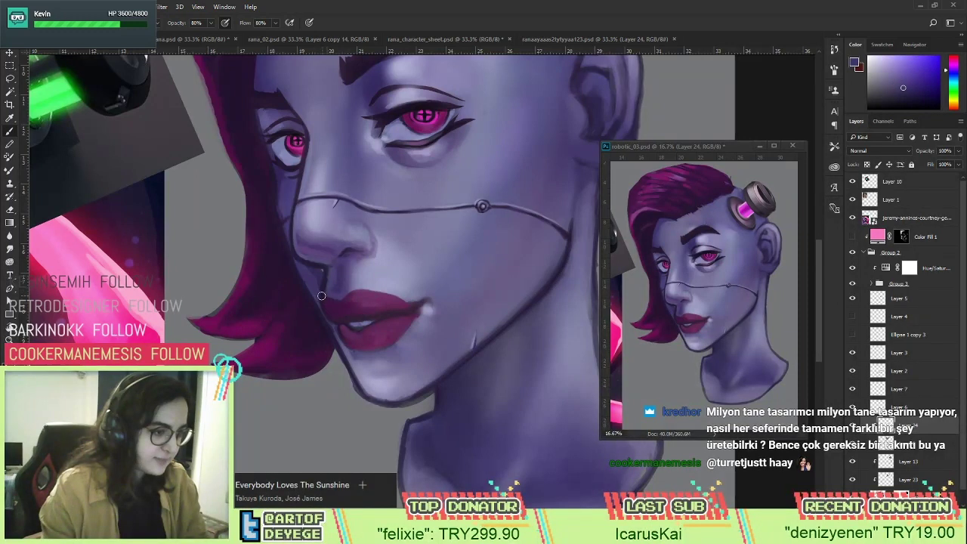
left_click(333, 275, "alt")
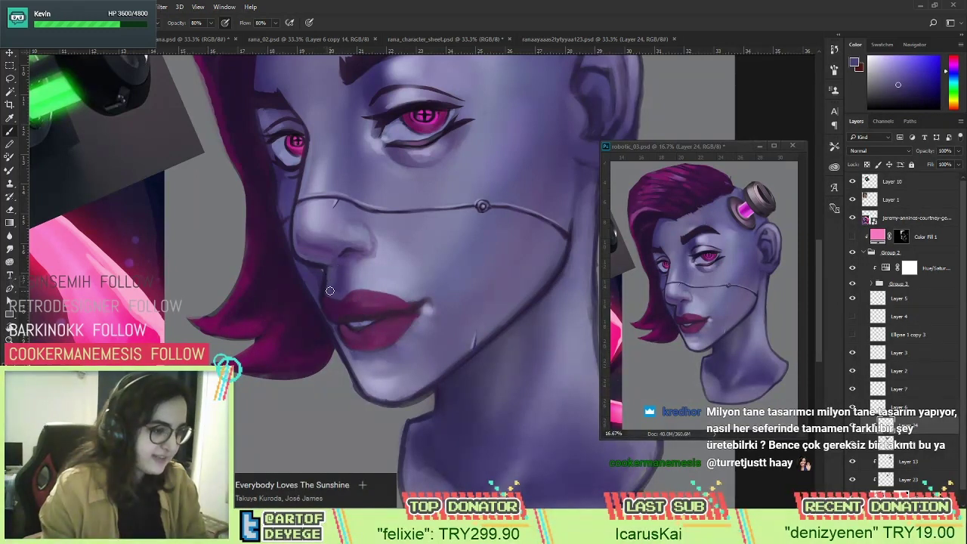
left_click(342, 281, "alt")
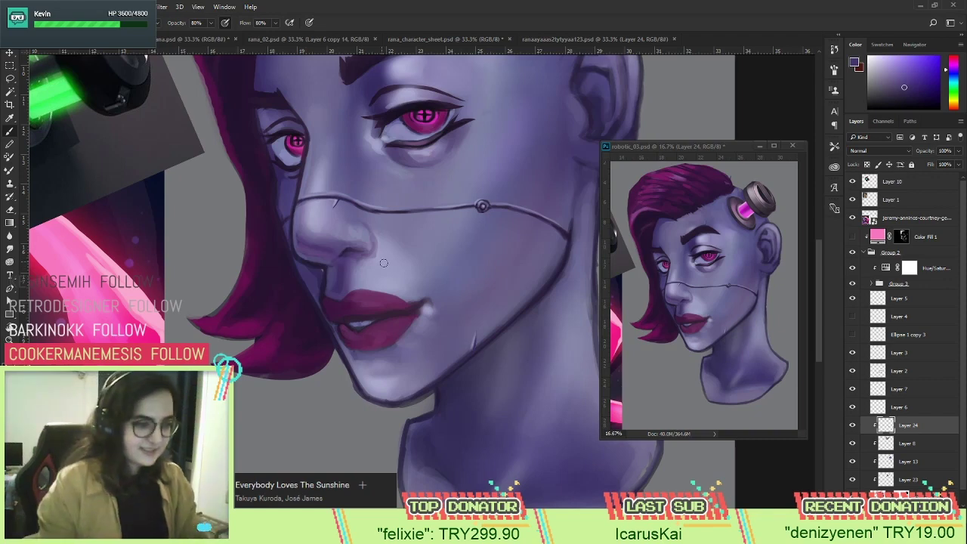
left_click(438, 305, "alt")
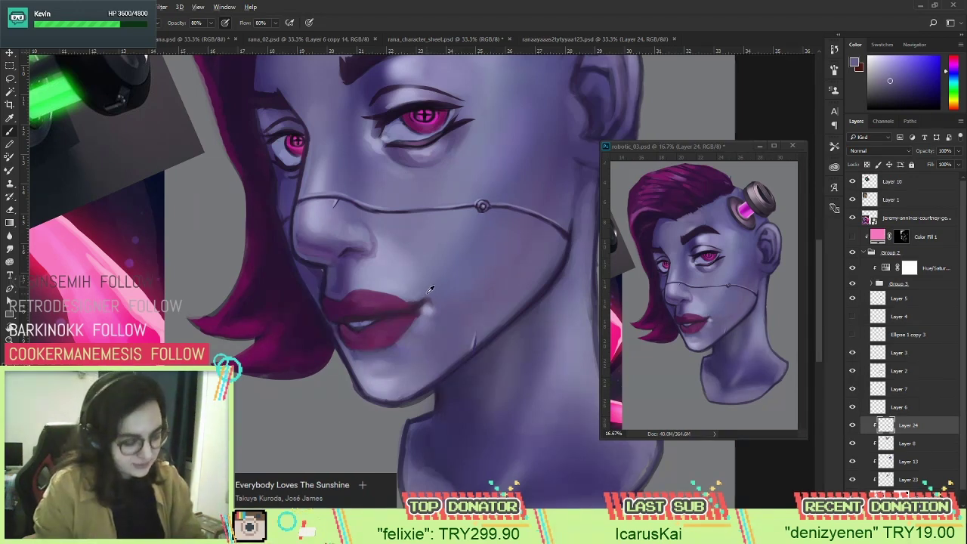
left_click(431, 292, "alt")
left_click(430, 291, "alt")
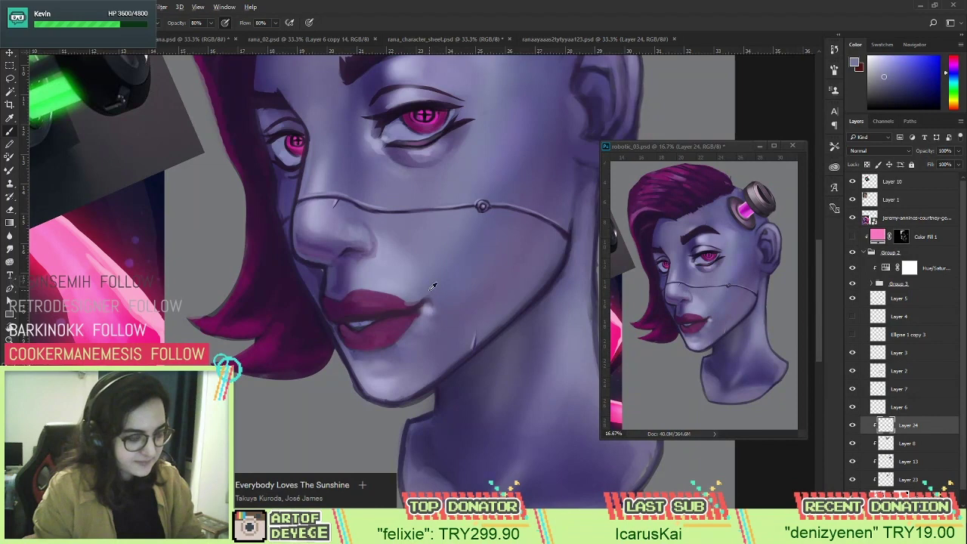
Sample purple tones around the lips and darken the lower lip with deeper pink.
left_click(434, 291, "alt")
left_click(437, 285, "alt")
left_click(425, 300, "alt")
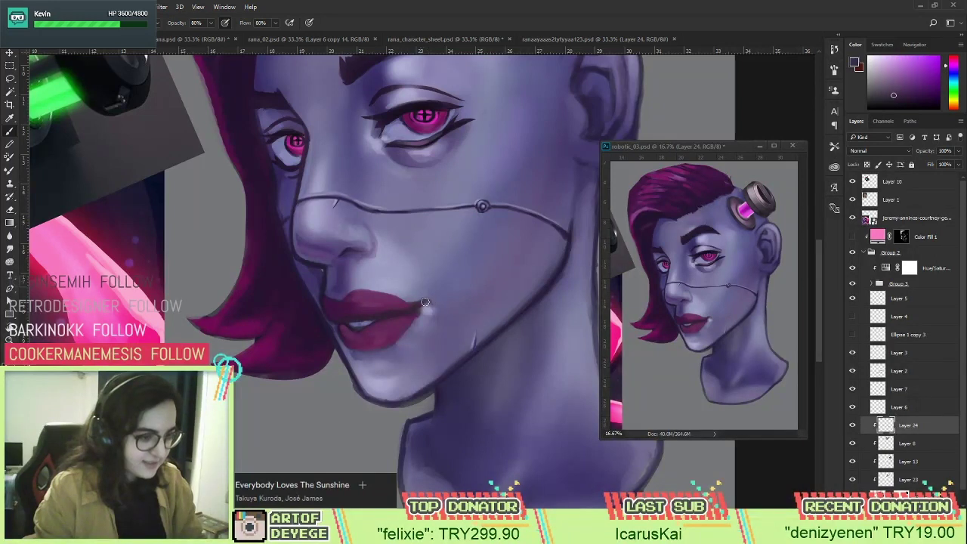
left_click(427, 298, "alt")
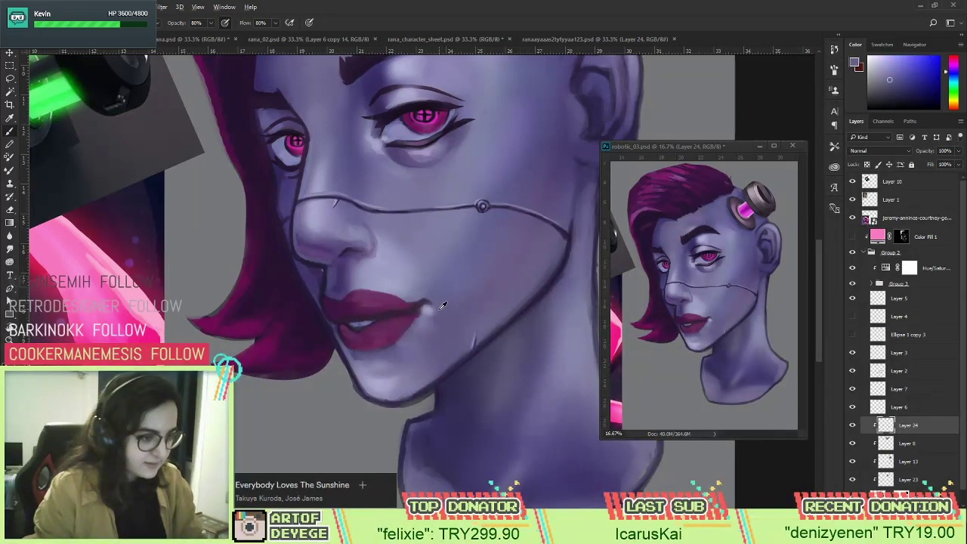
left_click(429, 318, "alt")
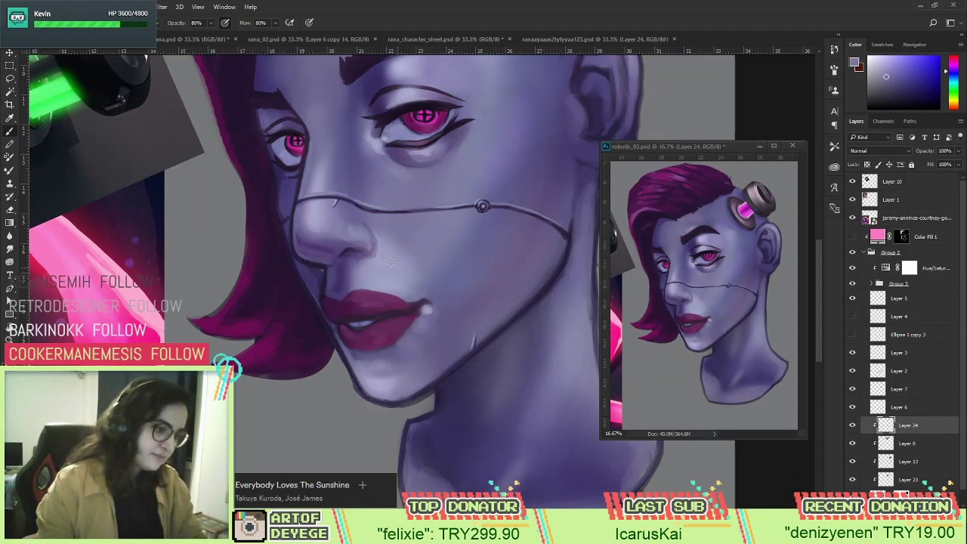
left_click(366, 343, "alt")
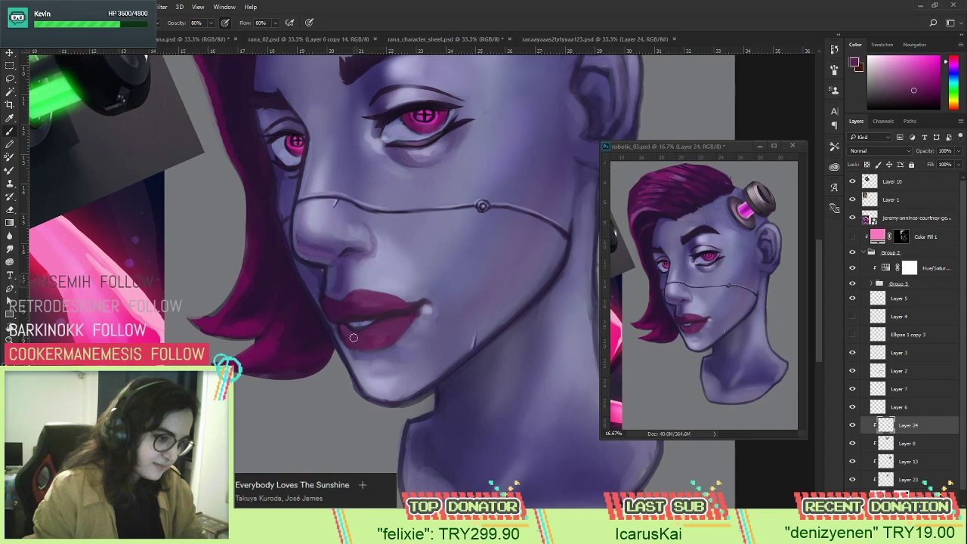
left_click_drag(365, 342, 394, 337)
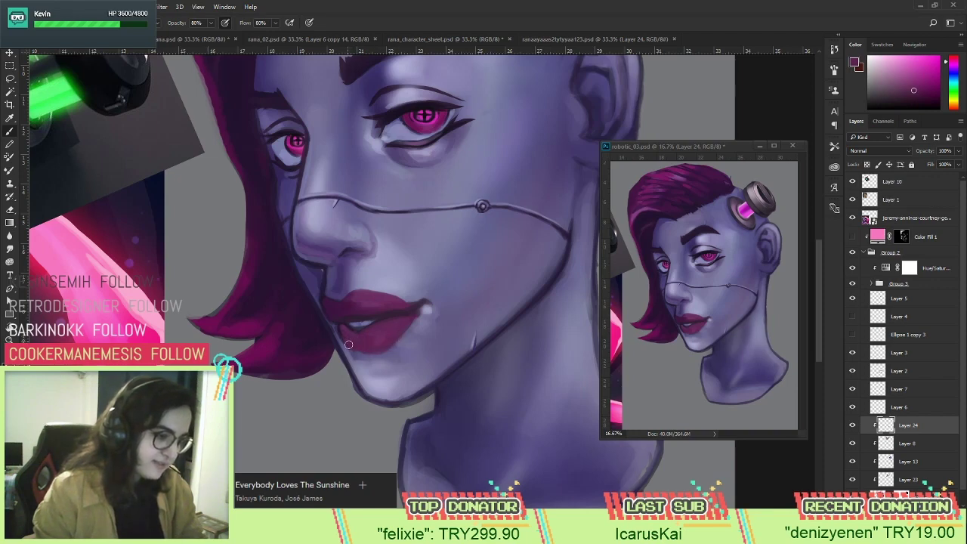
Sample face colours and shade the skin just below the lower lip.
left_click(414, 315, "alt")
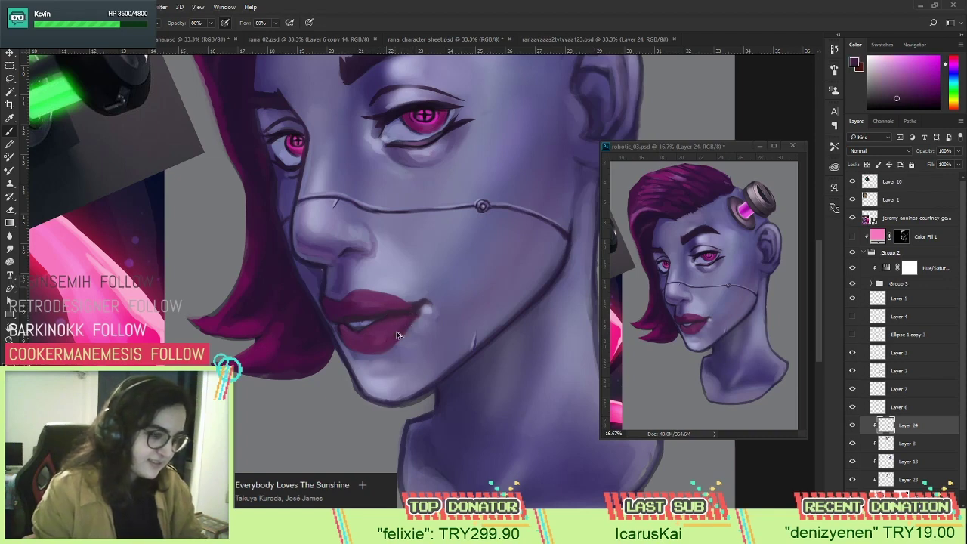
left_click(409, 317, "alt")
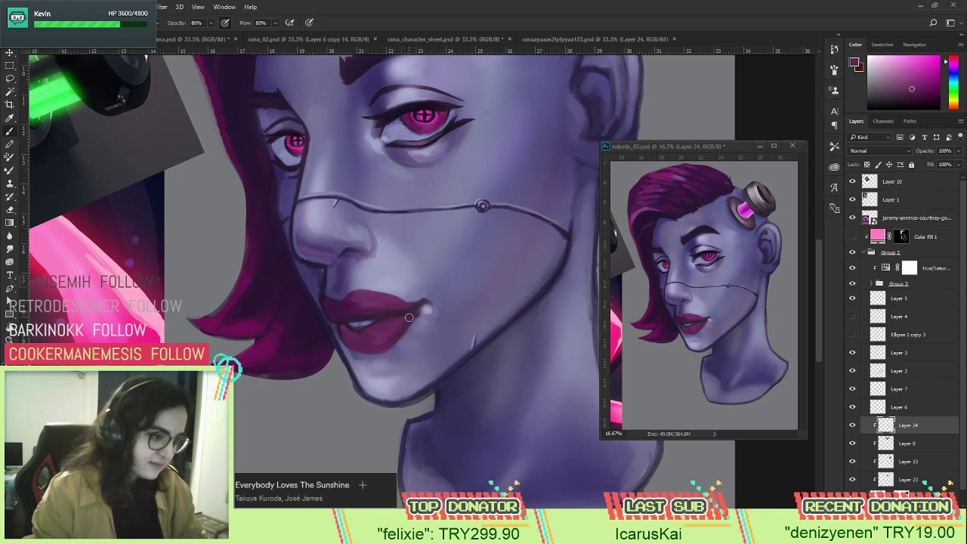
left_click(370, 352, "alt")
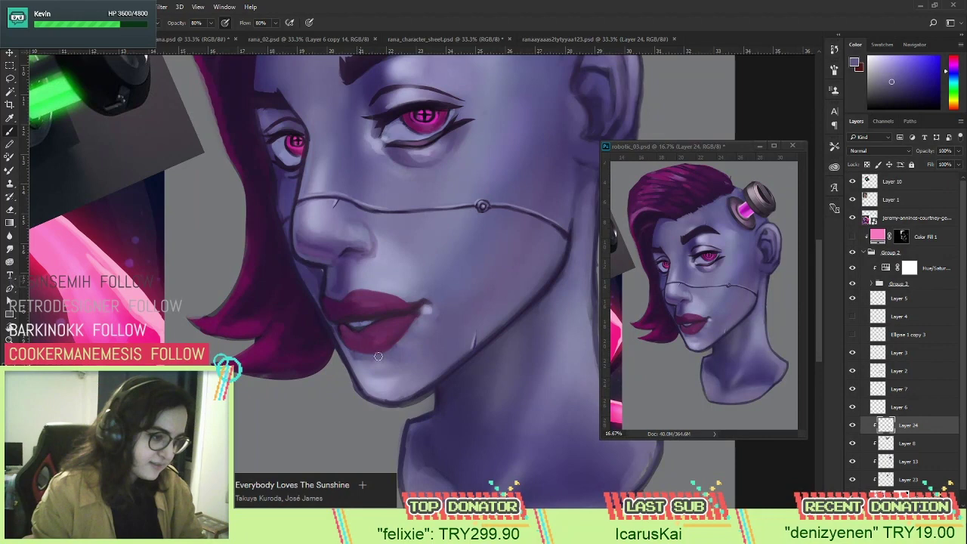
mouse_move(353, 353)
left_mouse_down()
mouse_move(391, 343)
mouse_move(354, 353)
left_mouse_up()
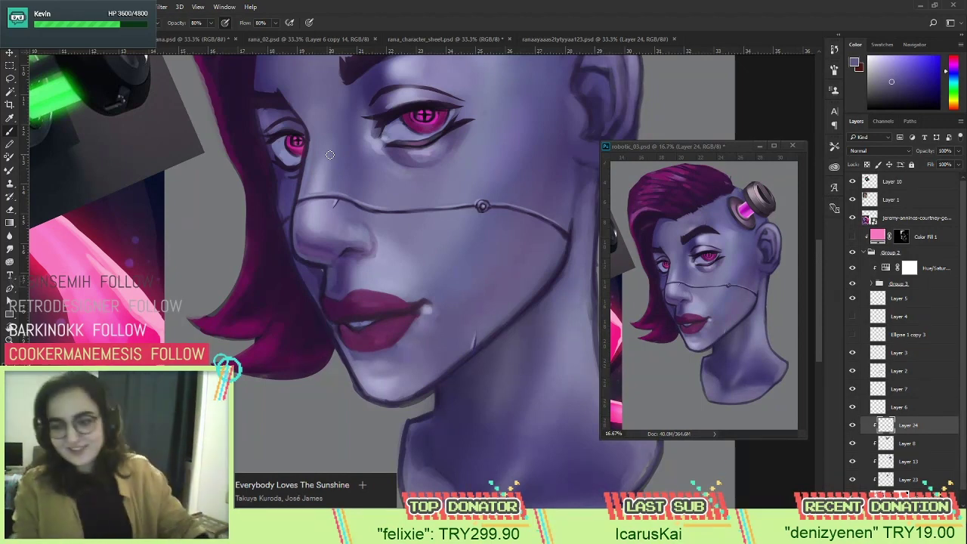
left_click(330, 273, "alt")
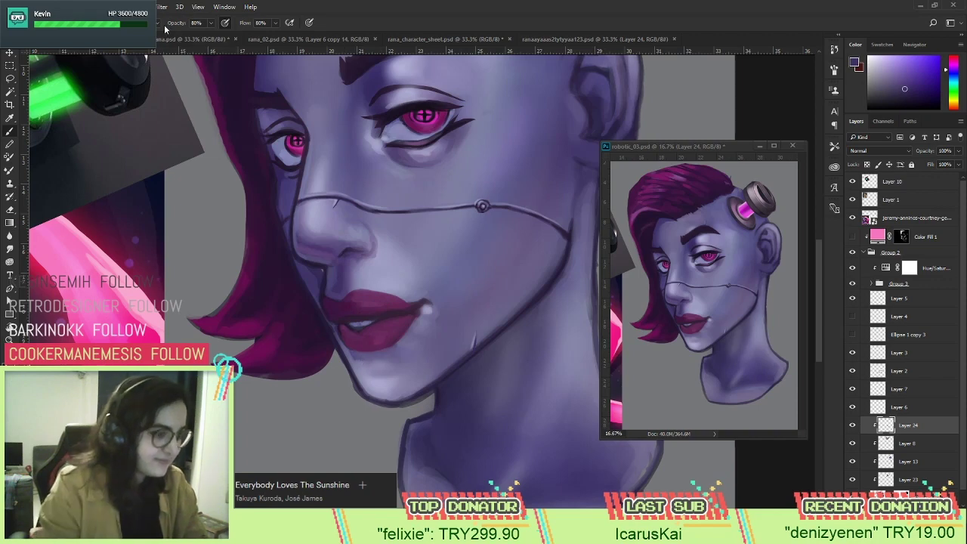
Adjust brush flow and pick a lighter, less saturated skin tone from chin and lip corner.
left_click(275, 24)
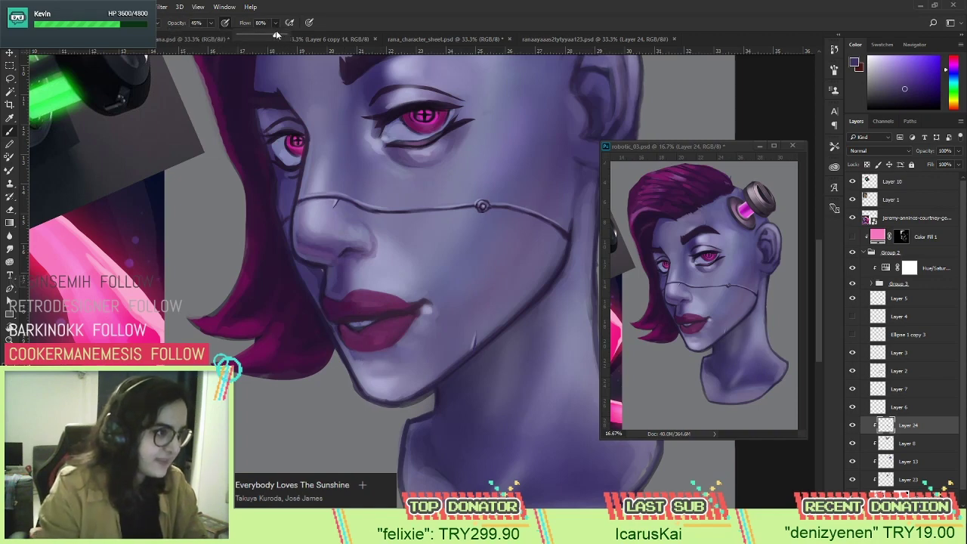
left_click(361, 358)
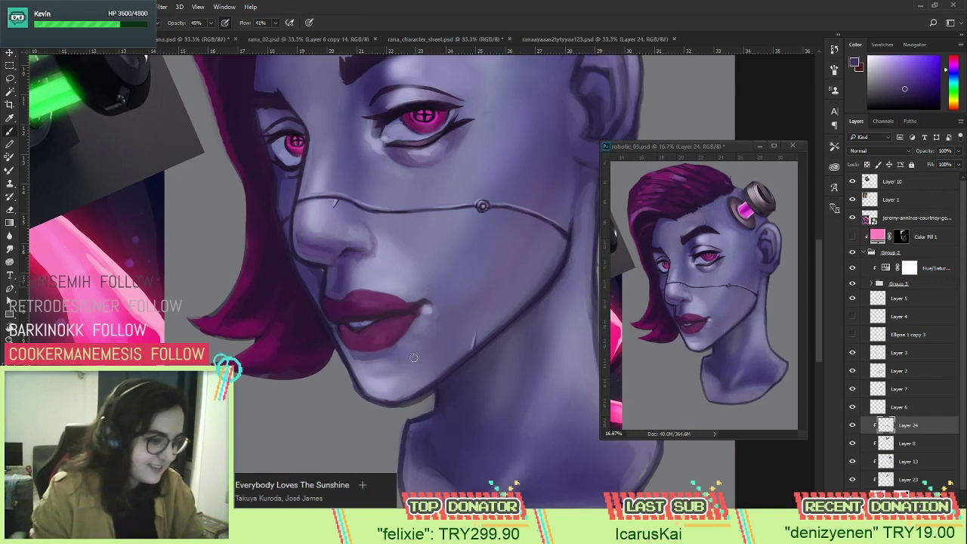
left_click(372, 354, "alt")
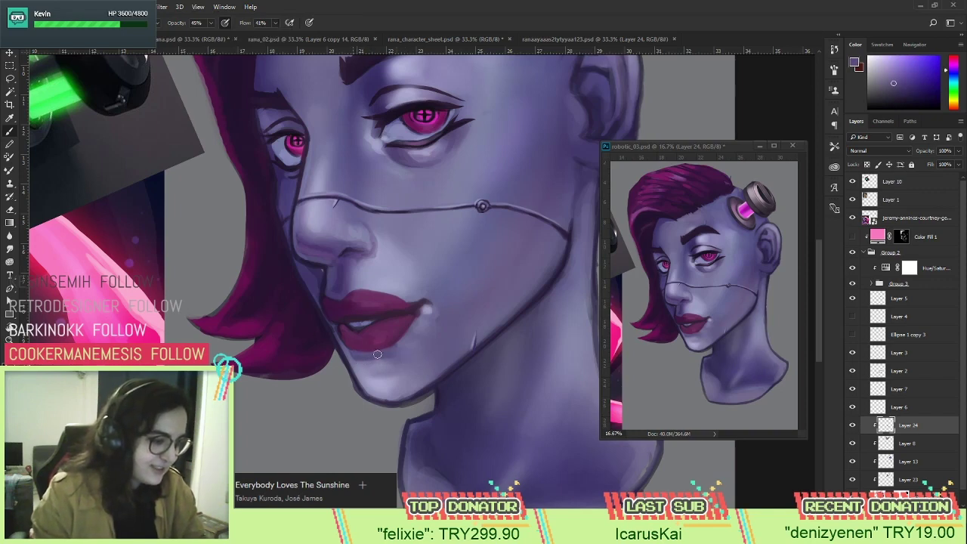
left_click(341, 321, "alt")
left_click(358, 311, "alt")
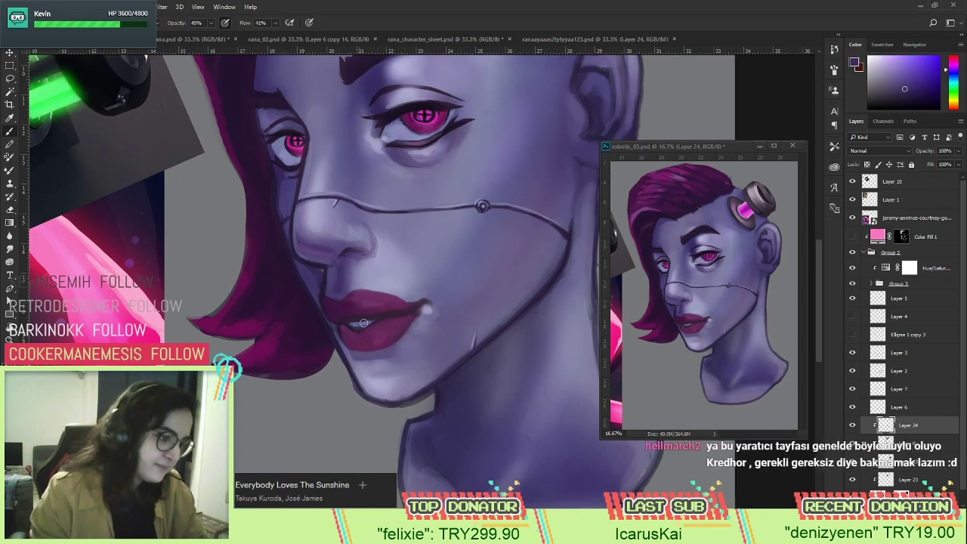
left_click(397, 361, "alt")
right_click(470, 338)
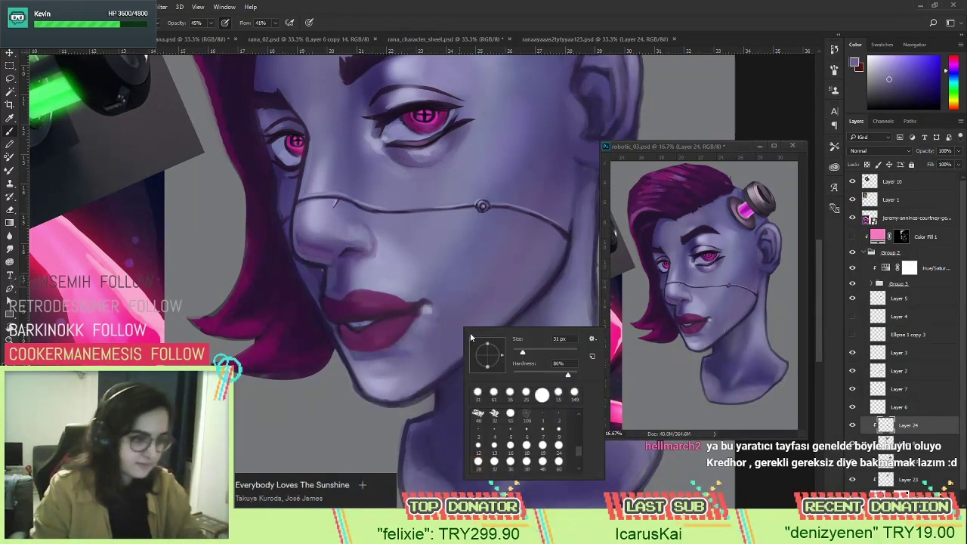
left_click(698, 148)
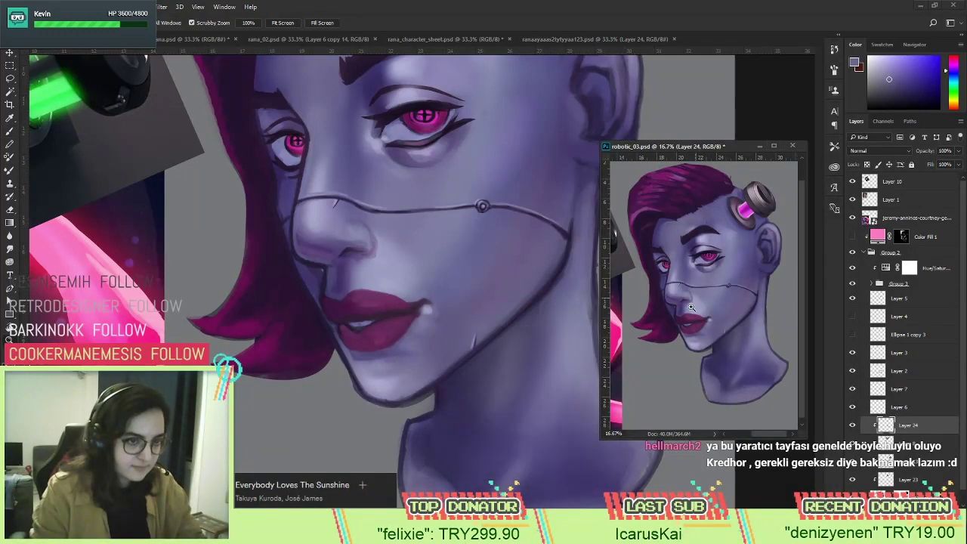
Zoom out both portrait views to see the whole head.
key("z")
left_click(708, 300, "alt")
left_click(434, 346)
left_click(430, 343, "alt")
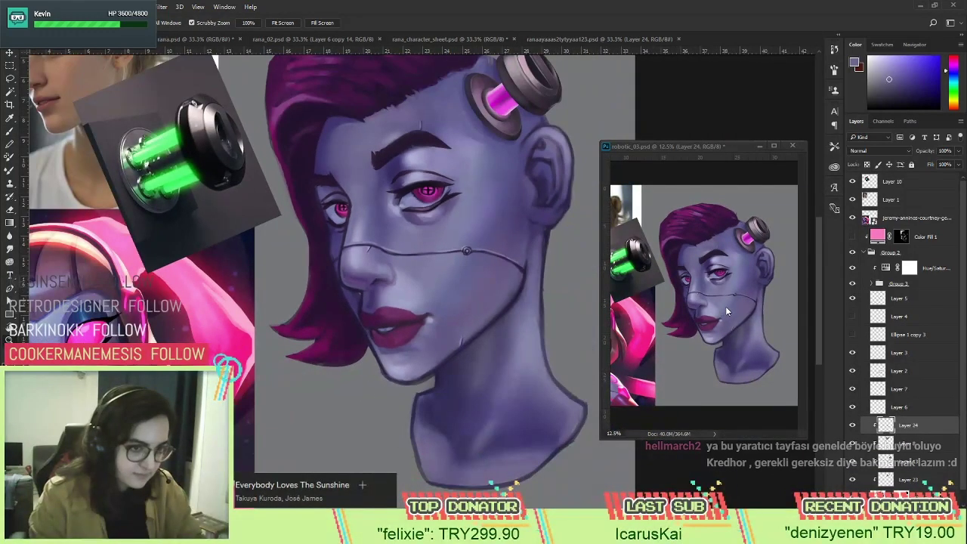
Set the brush Flow to 24% and size the brush for the lip area.
left_click(713, 347, "alt")
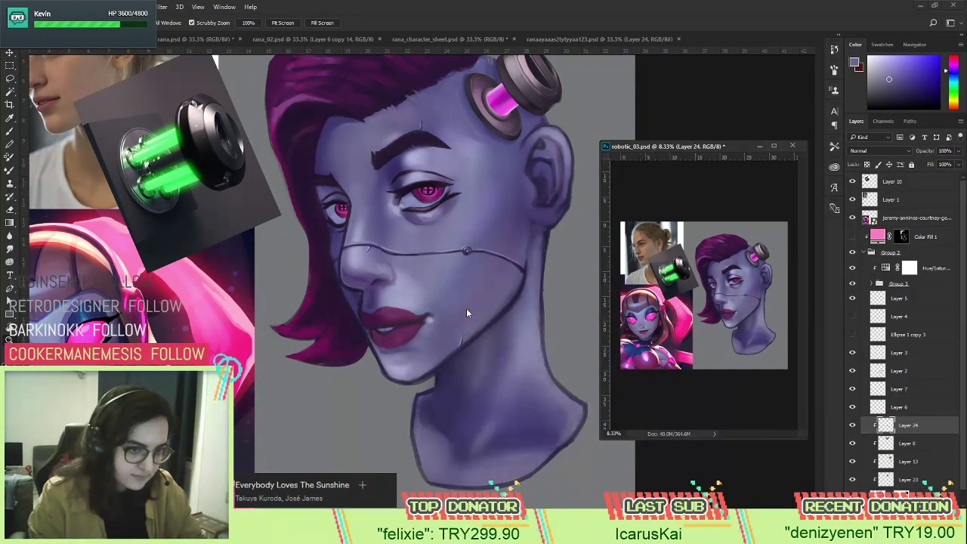
key("b")
right_click(456, 327)
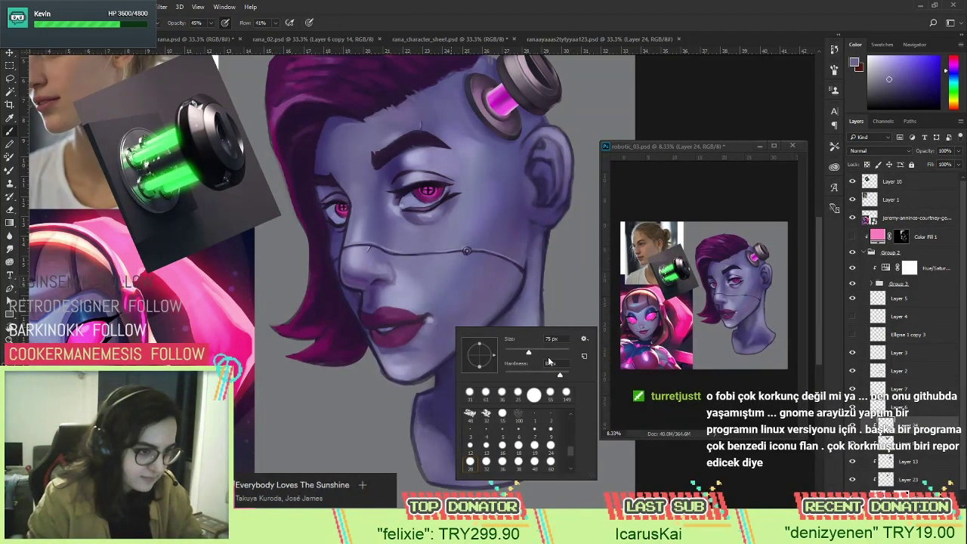
left_click(209, 33)
left_click(275, 22)
left_click_drag(276, 34, 267, 35)
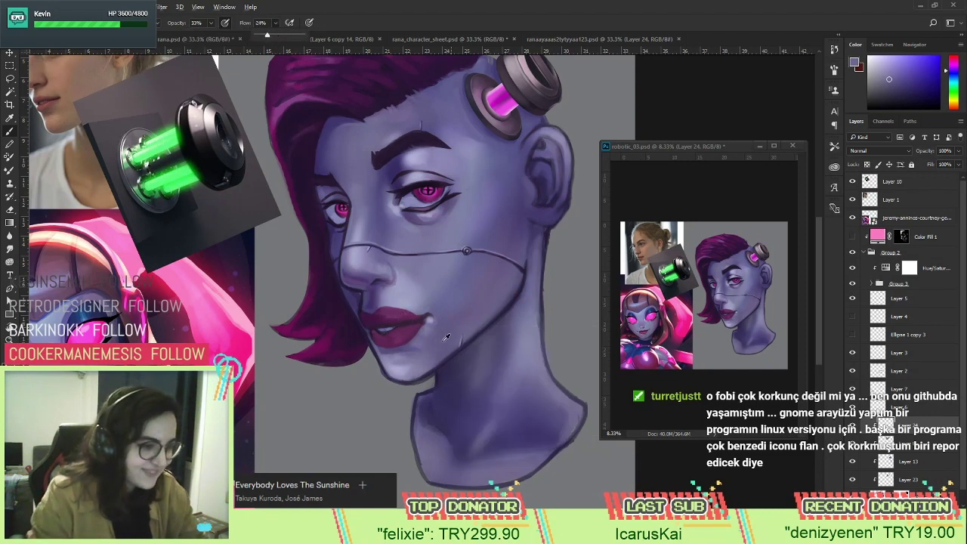
key("bracketleft")
key("bracketleft")
key("bracketleft")
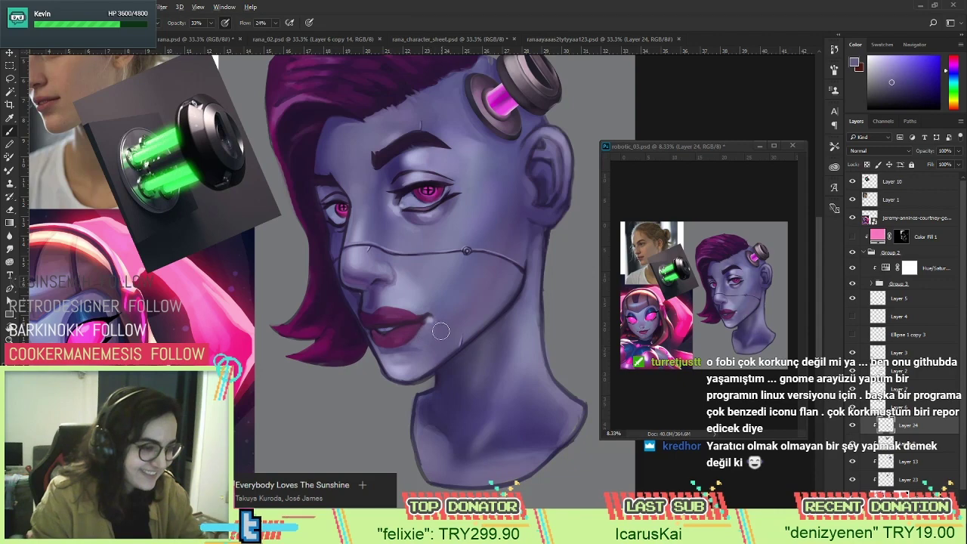
key("bracketright")
key("bracketright")
key("bracketright")
key("bracketleft")
key("bracketleft")
key("bracketleft")
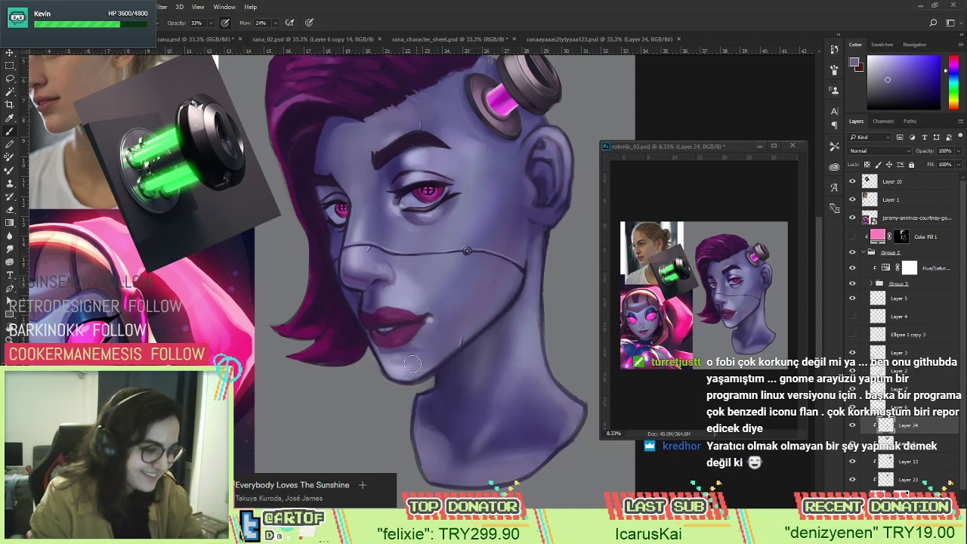
Sample the chin skin tones and soften the shading on the chin.
left_click(403, 365, "alt")
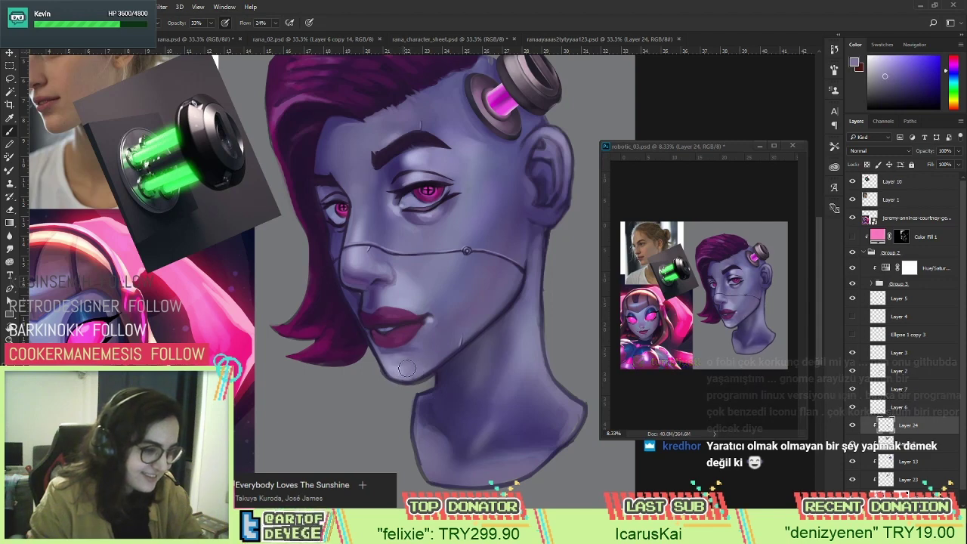
left_click(398, 368, "alt")
left_click(400, 367, "alt")
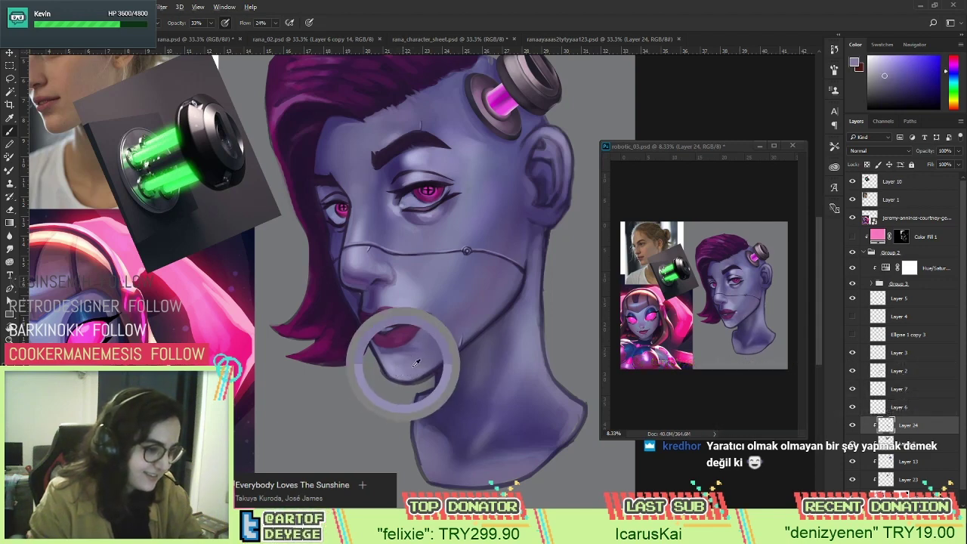
left_click(430, 362, "alt")
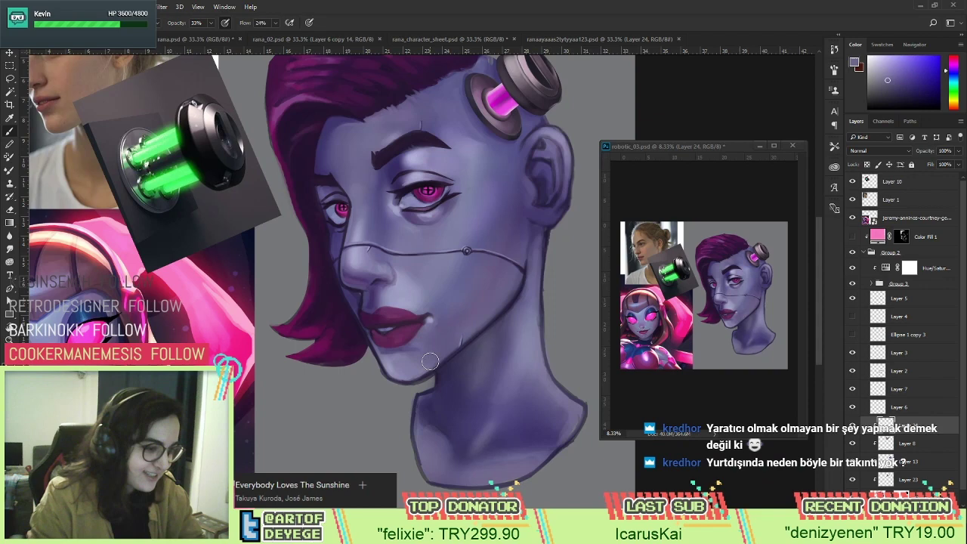
mouse_move(432, 356)
left_mouse_down()
mouse_move(419, 364)
mouse_move(432, 356)
left_mouse_up()
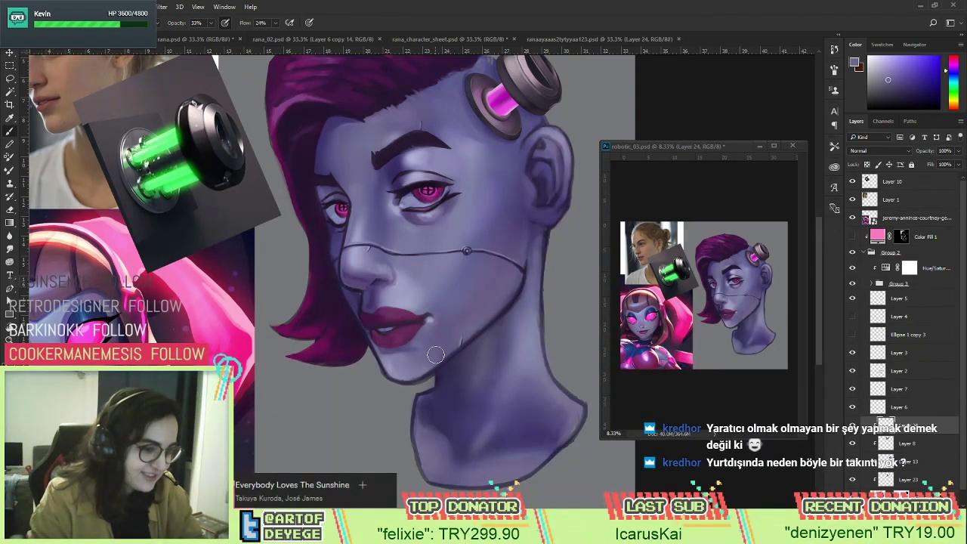
Repaint the lips a brighter, saturated pink sampled from the eye.
left_click(448, 316, "alt")
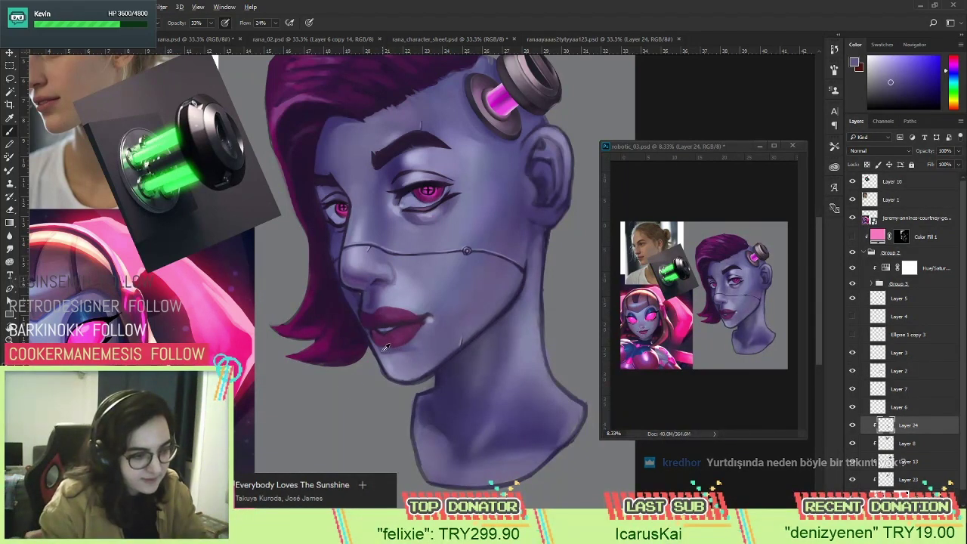
left_click(401, 312, "alt")
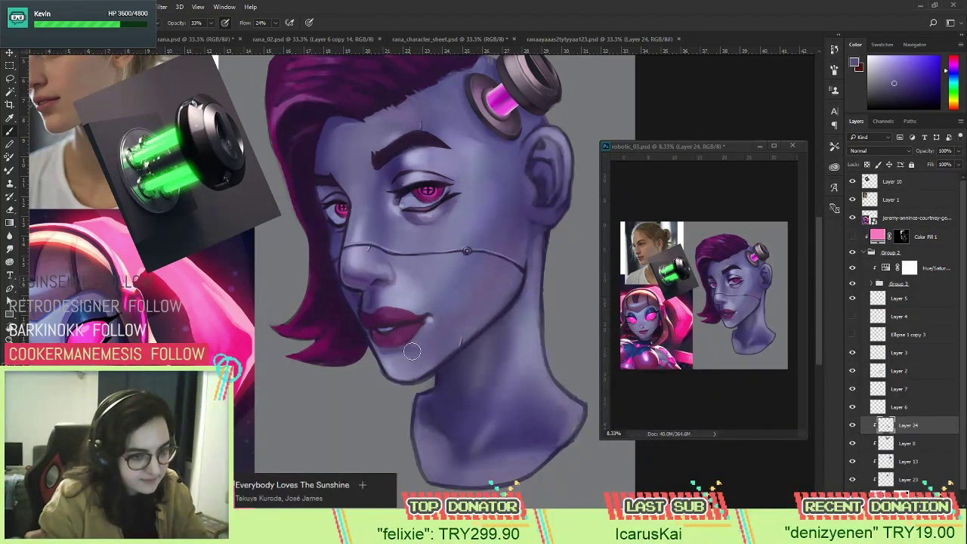
left_click(432, 332, "alt")
left_click(432, 332, "alt")
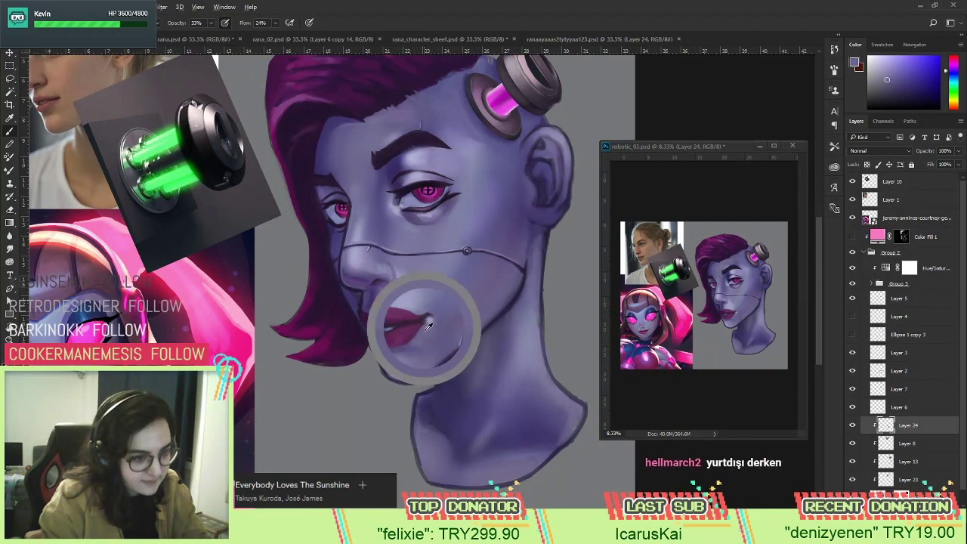
left_click(425, 341, "alt")
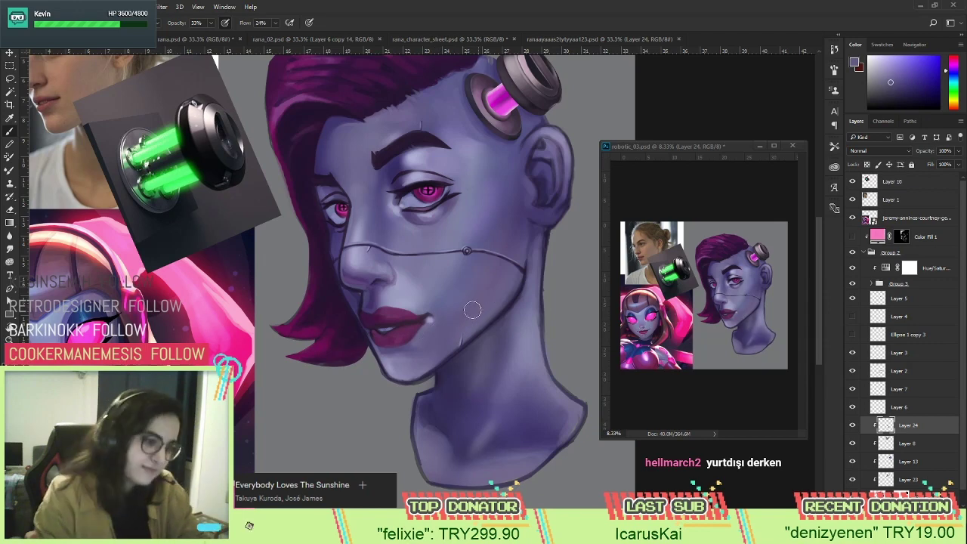
left_click(435, 189, "alt")
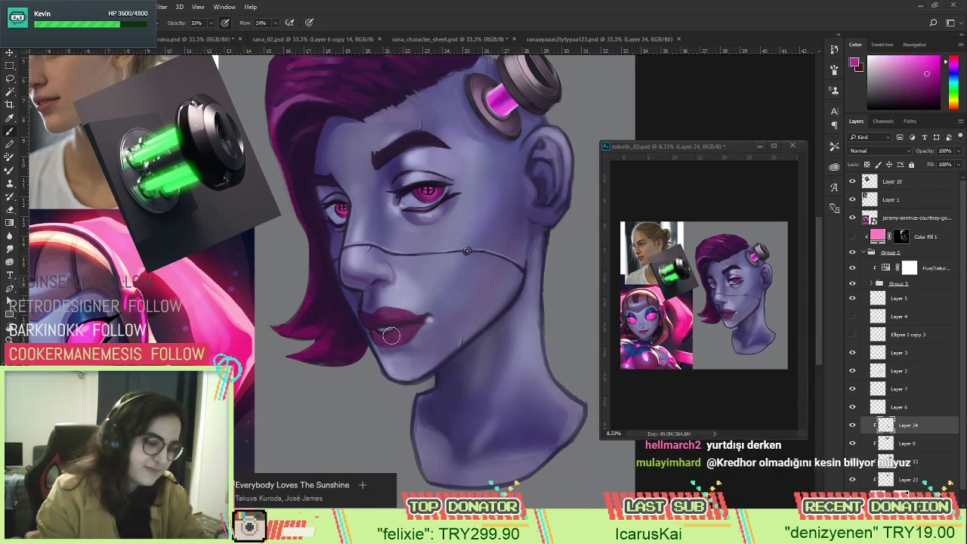
mouse_move(394, 342)
left_mouse_down()
mouse_move(416, 326)
mouse_move(383, 341)
mouse_move(410, 332)
mouse_move(386, 323)
mouse_move(403, 317)
mouse_move(383, 314)
mouse_move(407, 314)
mouse_move(372, 318)
mouse_move(427, 317)
left_mouse_up()
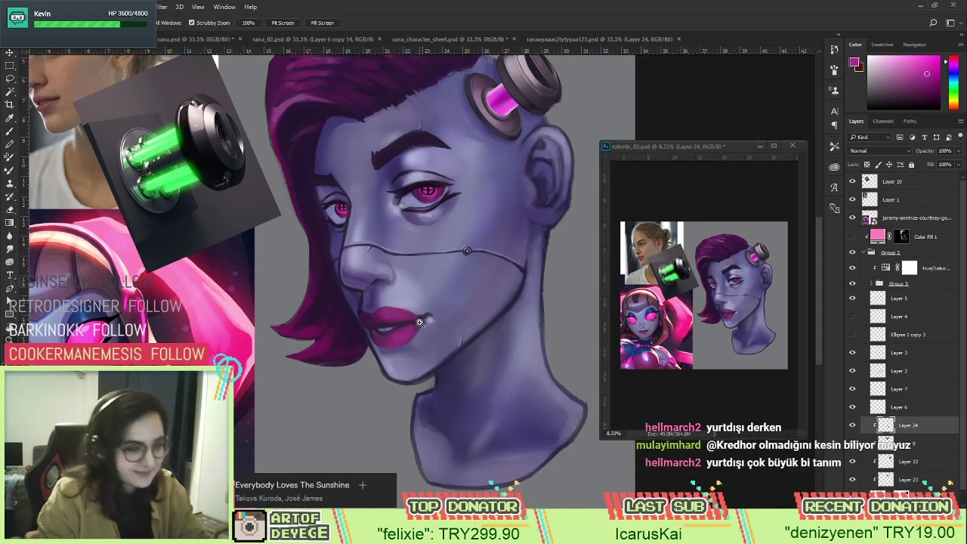
scroll(426, 315, "up", 2)
left_click(399, 319, "alt")
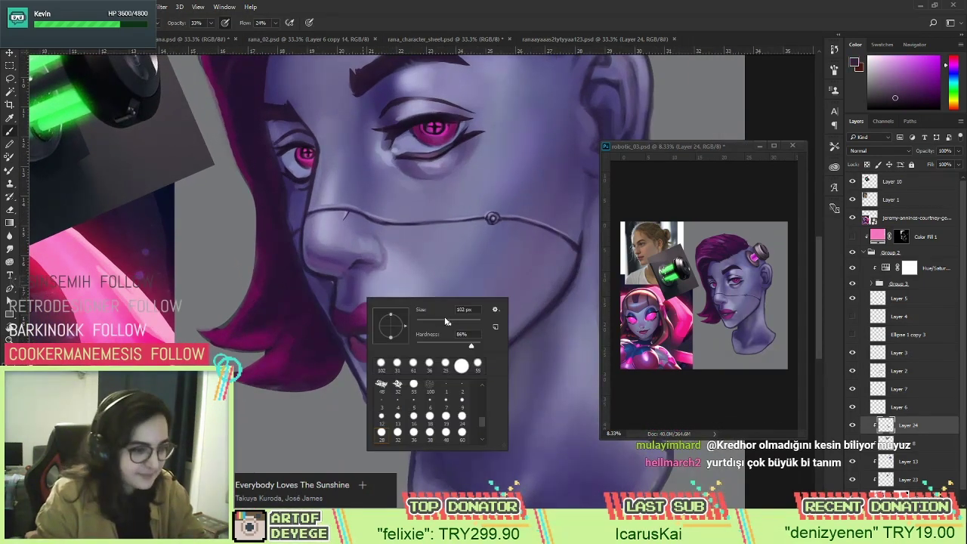
Raise the brush Flow to 74% and paint over the teeth highlight.
left_click(219, 23)
left_click_drag(276, 23, 331, 97)
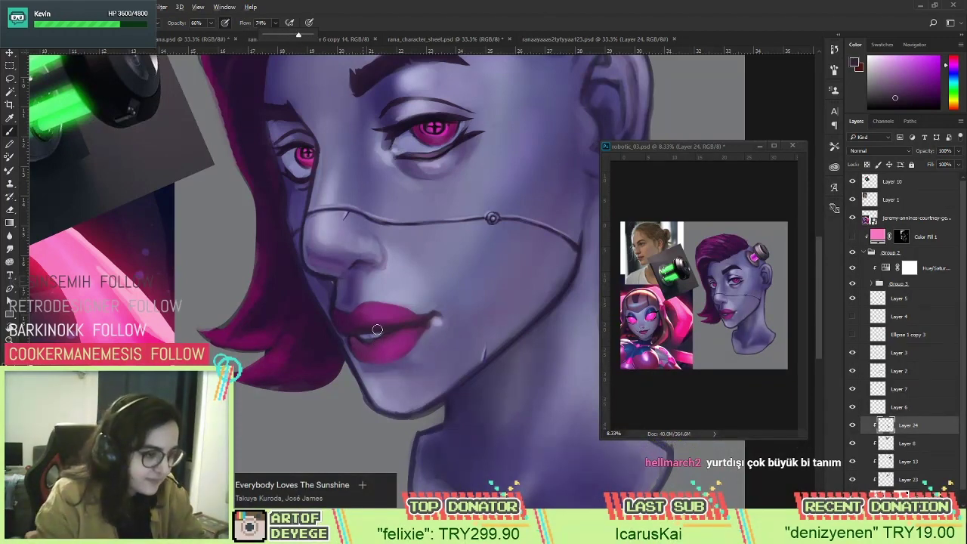
right_click(415, 256)
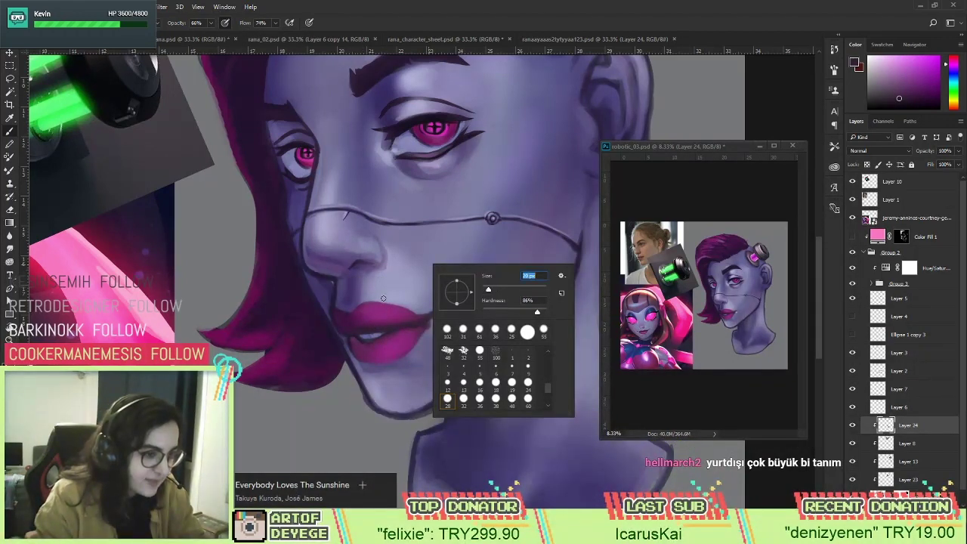
left_click(365, 337)
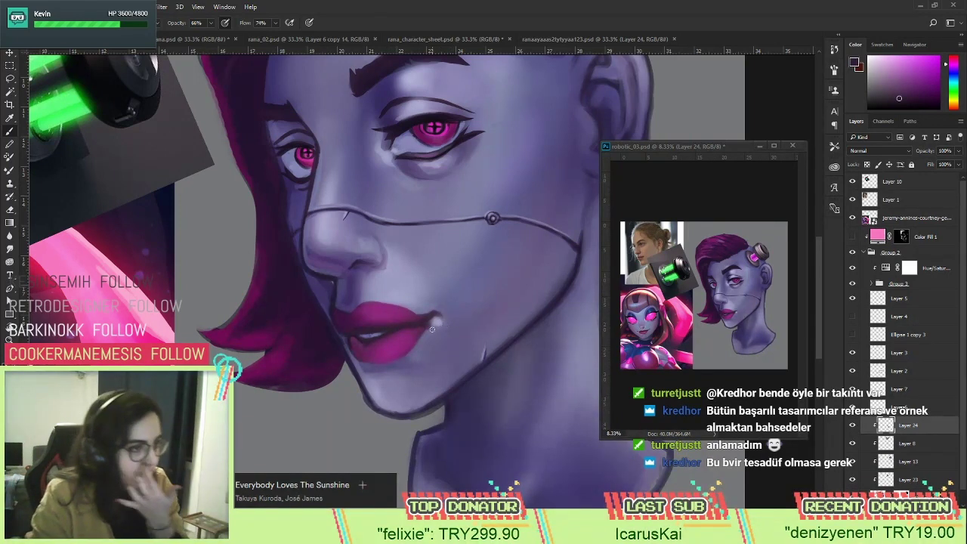
left_click(411, 140, "alt")
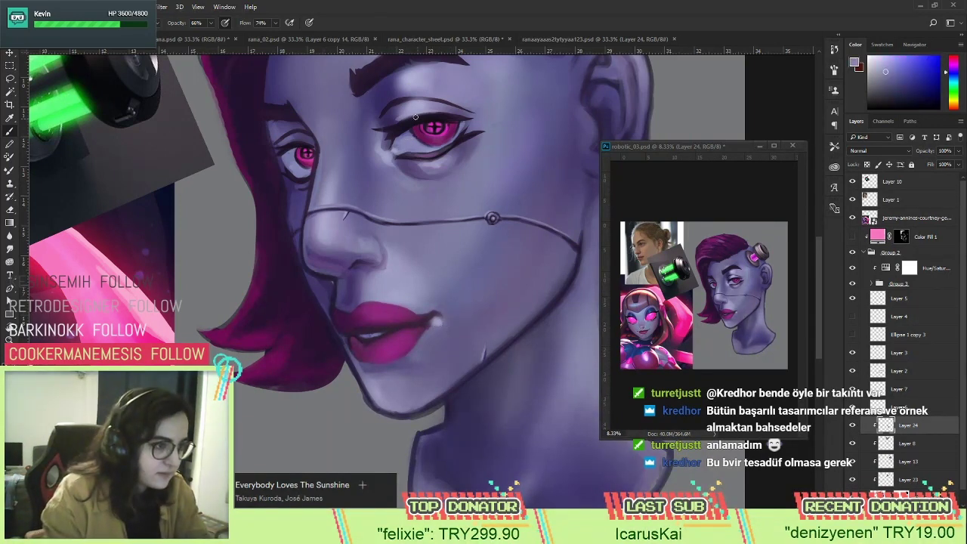
left_click_drag(361, 332, 371, 333)
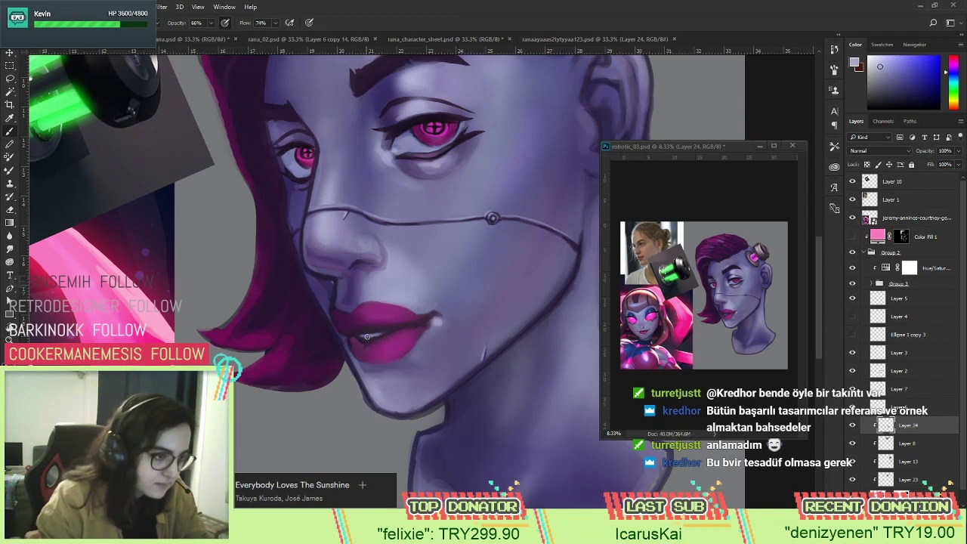
Blend the lip shading with sampled lip magentas, muted purples and lavender skin tones.
left_click(382, 333, "alt")
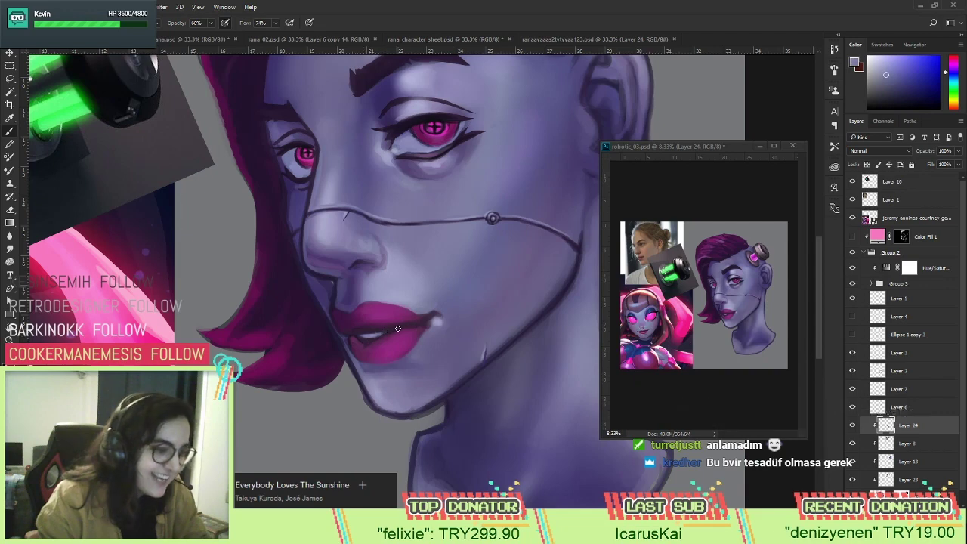
left_click(370, 316, "alt")
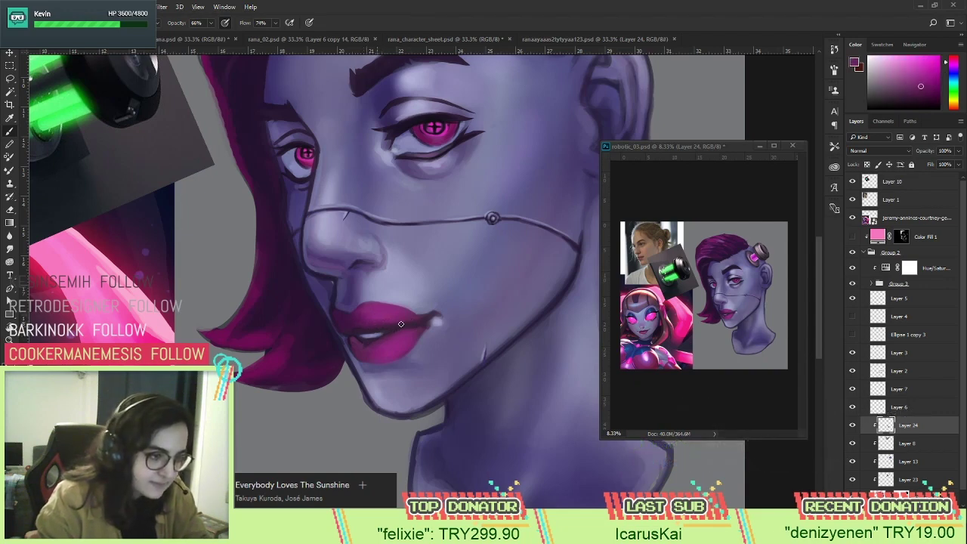
left_click(367, 335, "alt")
left_click(360, 334, "alt")
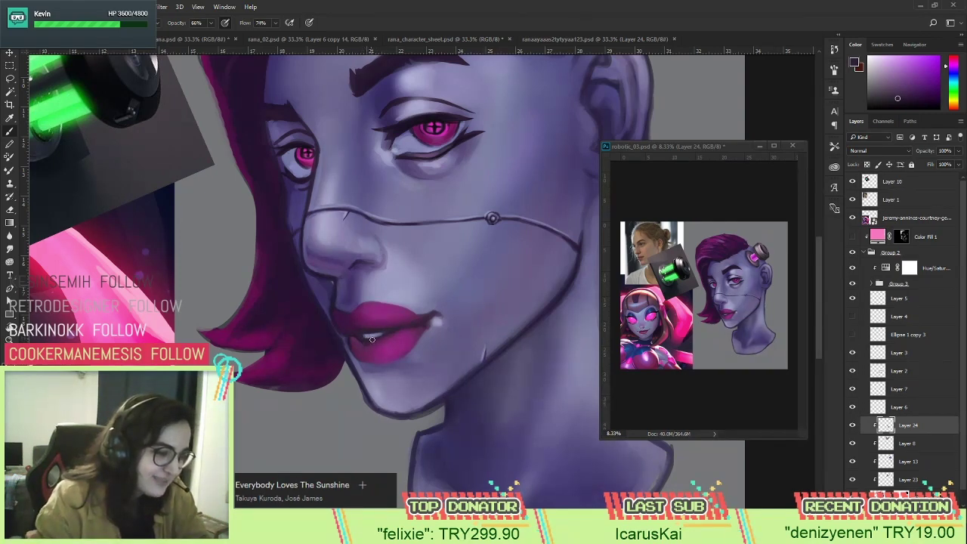
left_click(392, 330, "alt")
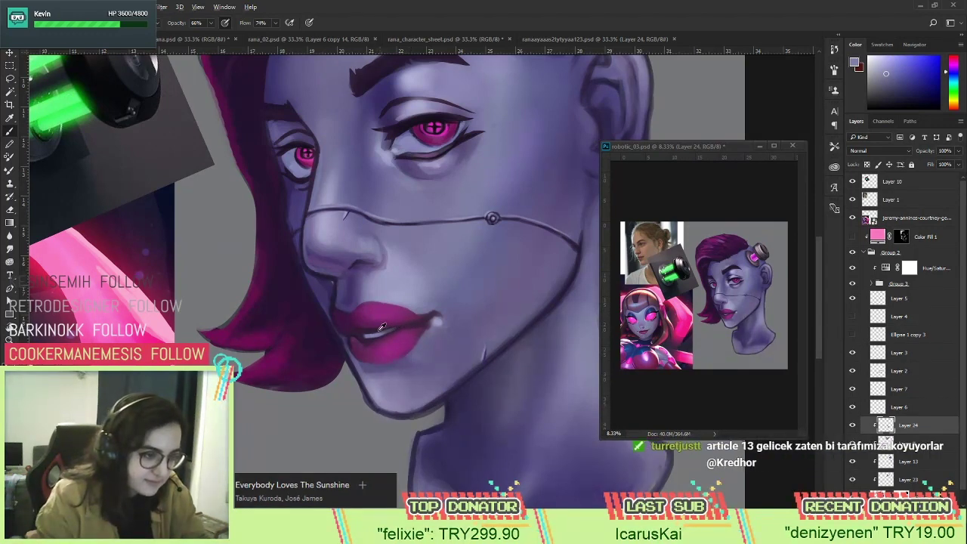
left_click(370, 328, "alt")
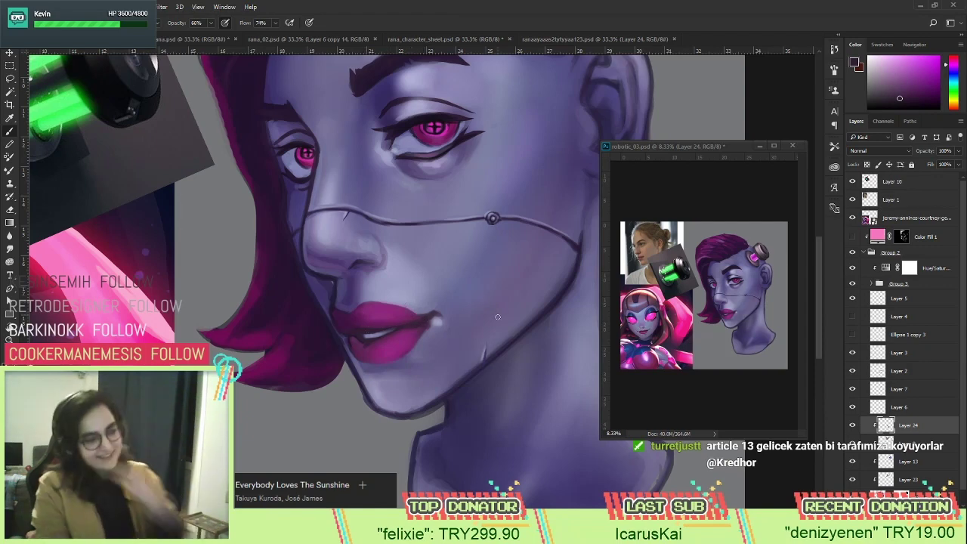
left_click(320, 241, "alt")
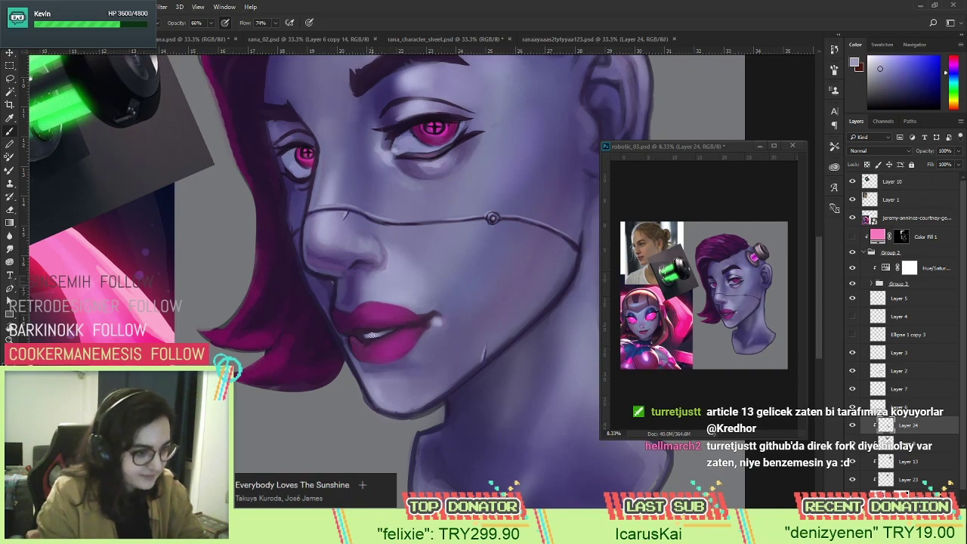
key("z")
left_click(408, 323, "alt")
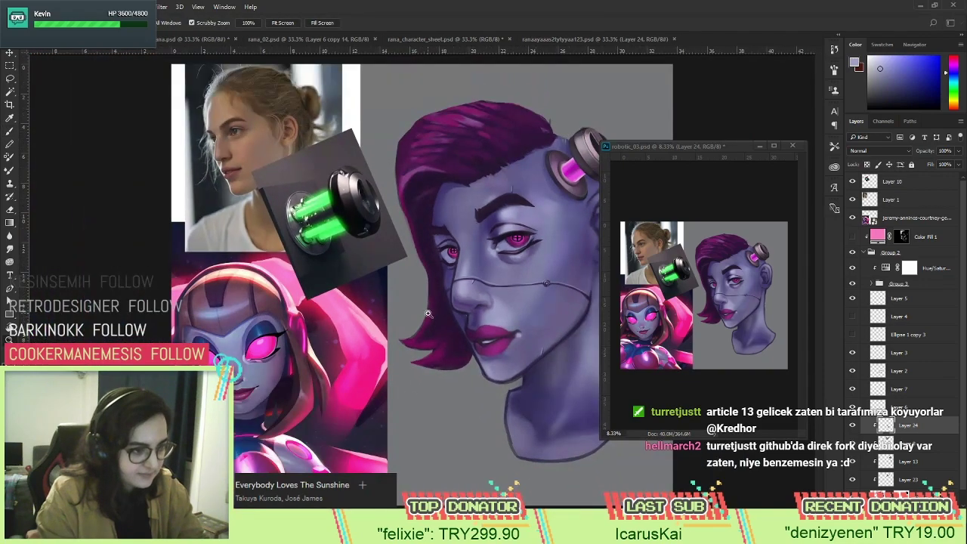
Frame the mouth closely and paint with muted purple, lip magenta and highlight colours.
left_click(494, 339)
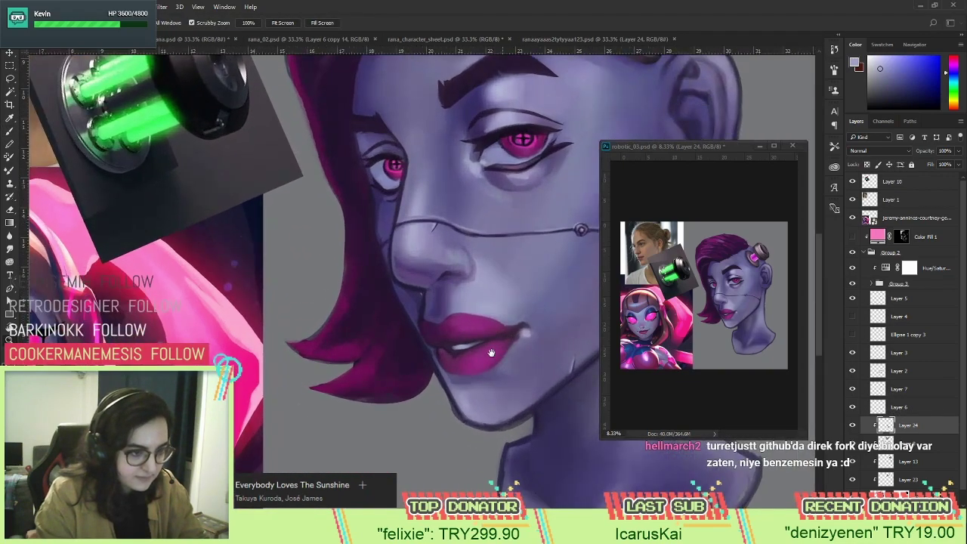
left_click_drag(491, 353, 460, 353)
key("b")
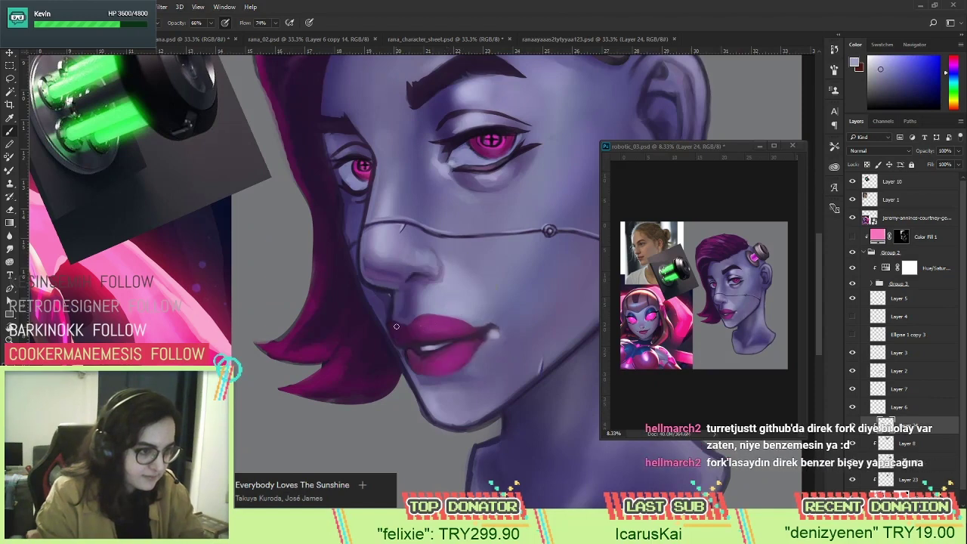
left_click(395, 325, "alt")
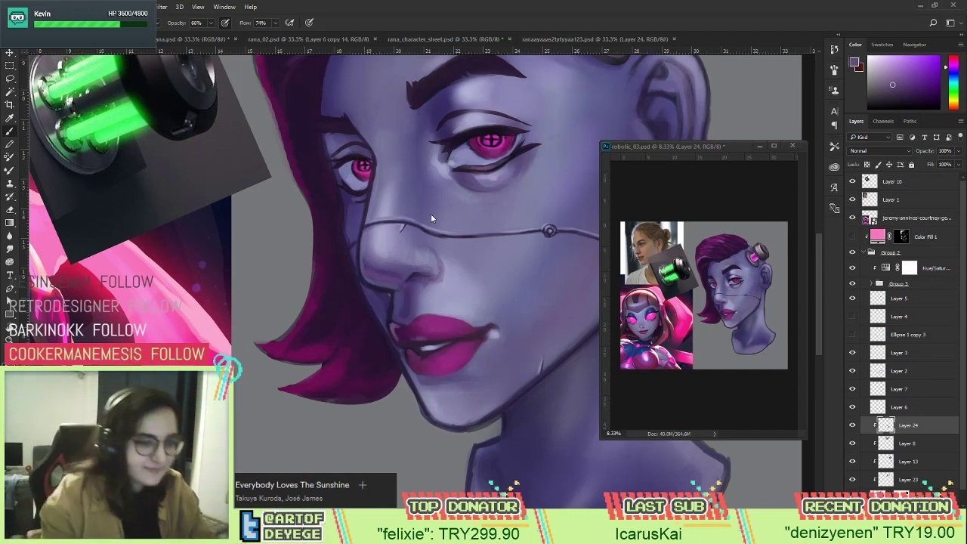
left_click(442, 359, "alt")
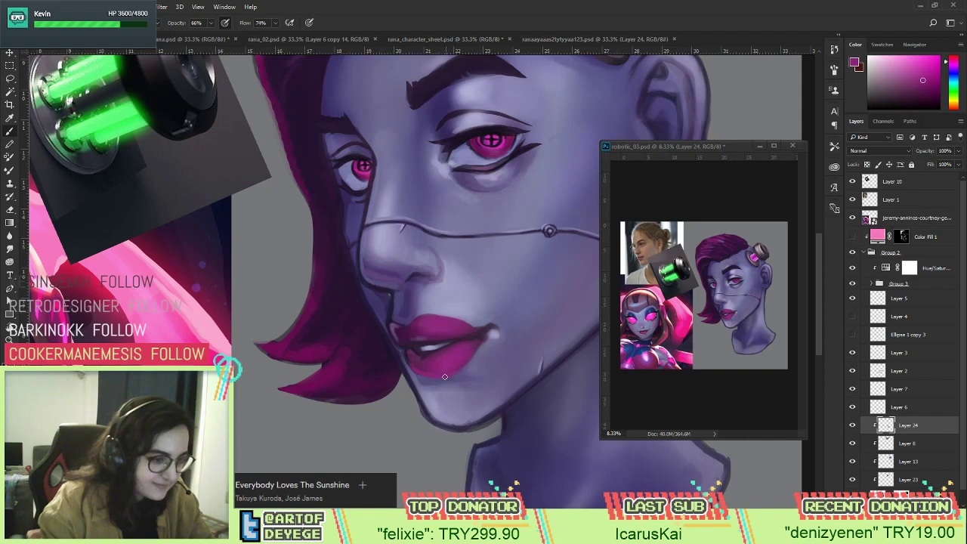
left_click(483, 337, "alt")
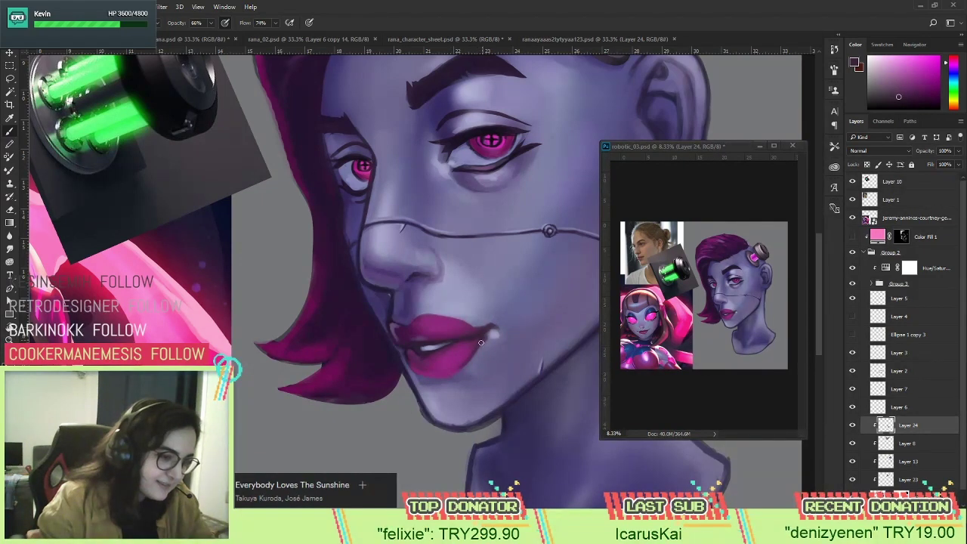
Refine the lower-lip highlight using saturated, darker and paler lip pinks plus forehead lavender.
left_click(464, 363, "alt")
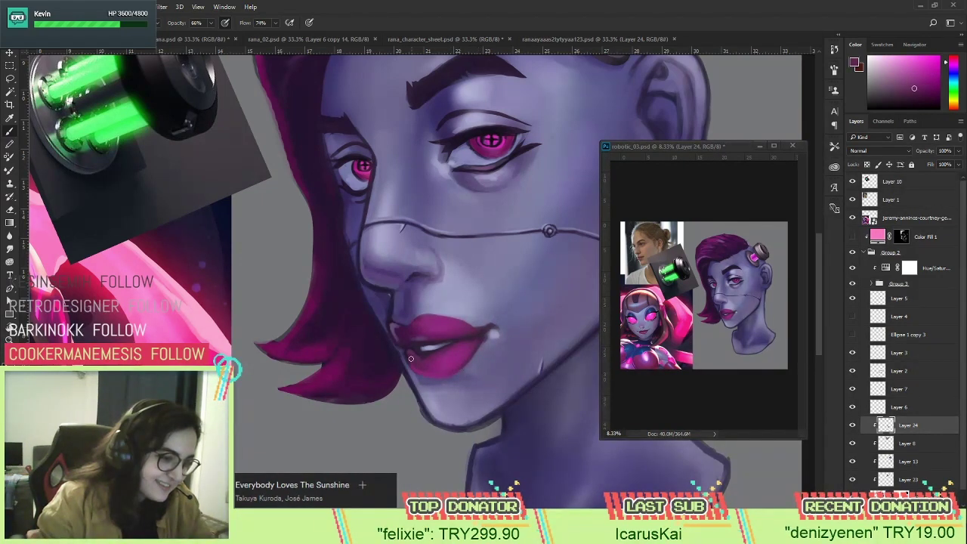
left_click(415, 351, "alt")
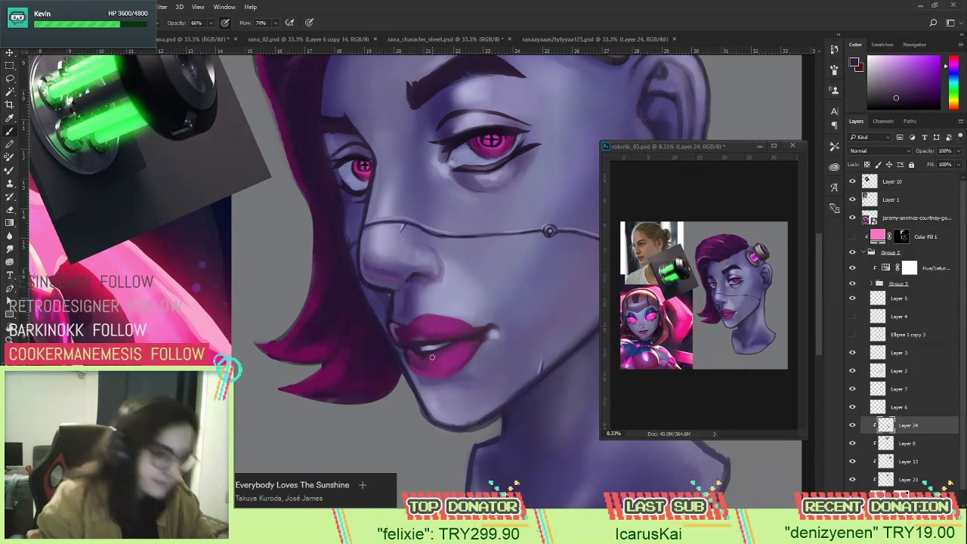
left_click(398, 322, "alt")
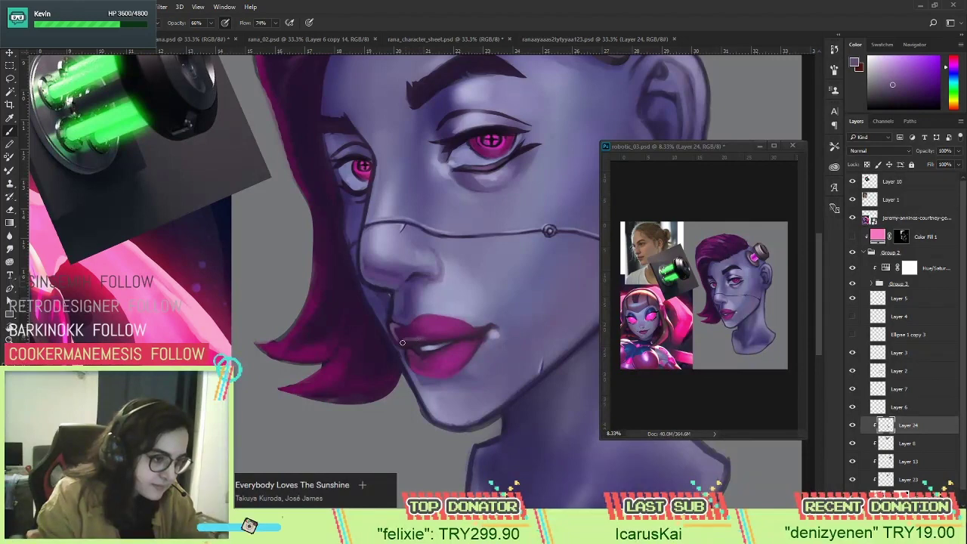
left_click(404, 336, "alt")
left_click(405, 336, "alt")
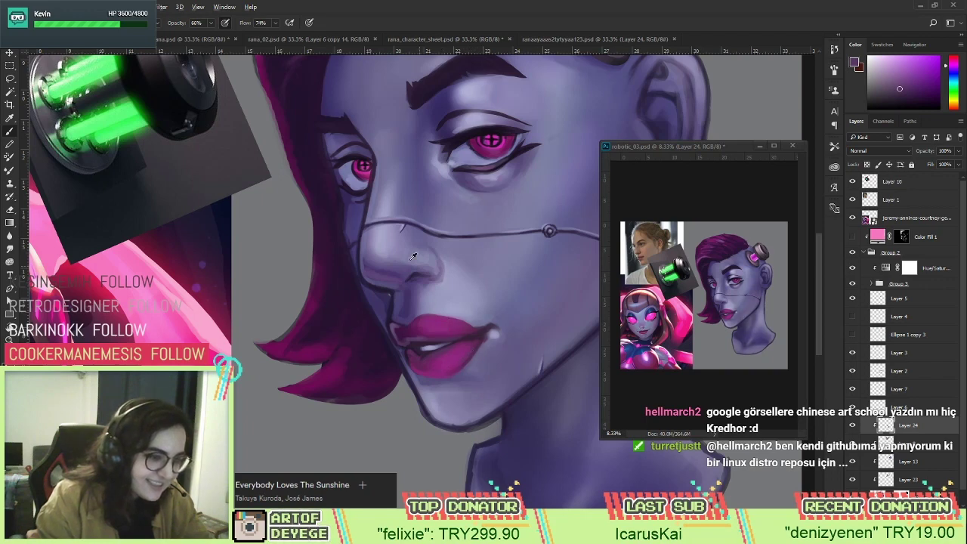
left_click(520, 90, "alt")
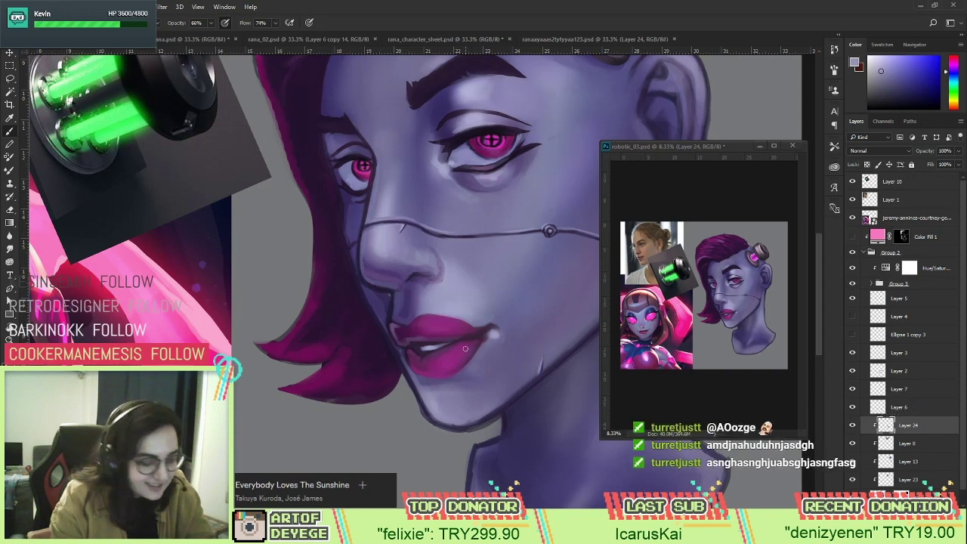
scroll(465, 348, "down", 2)
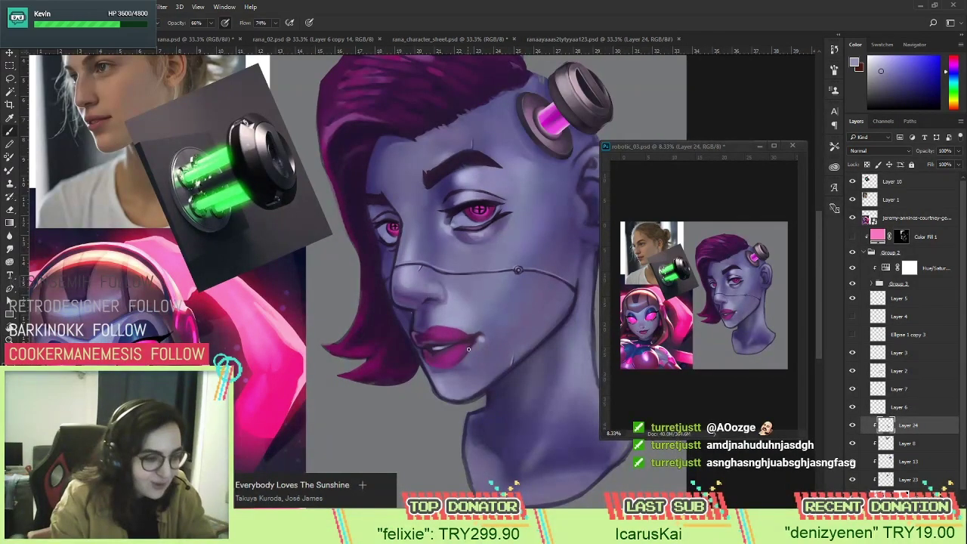
Set the brush size to 47 px.
right_click(478, 349)
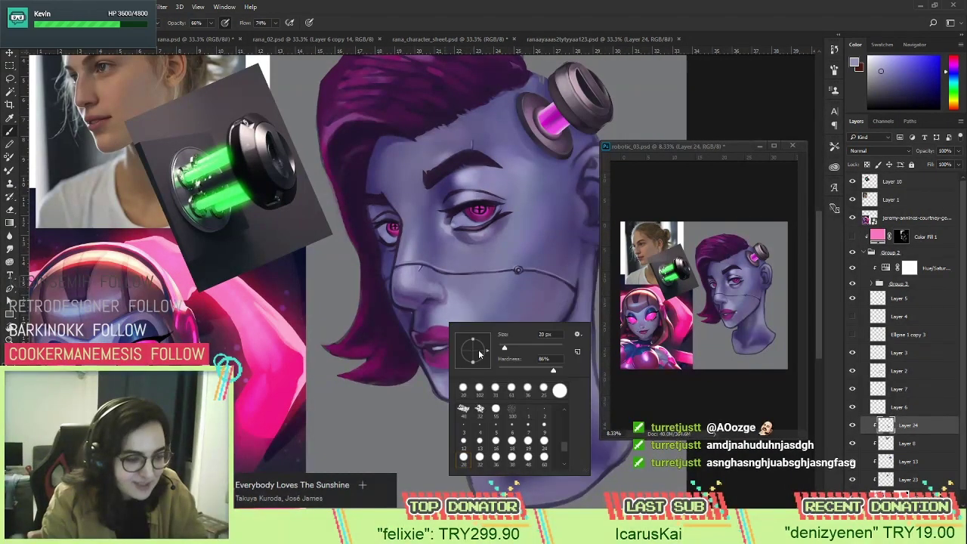
key("Return")
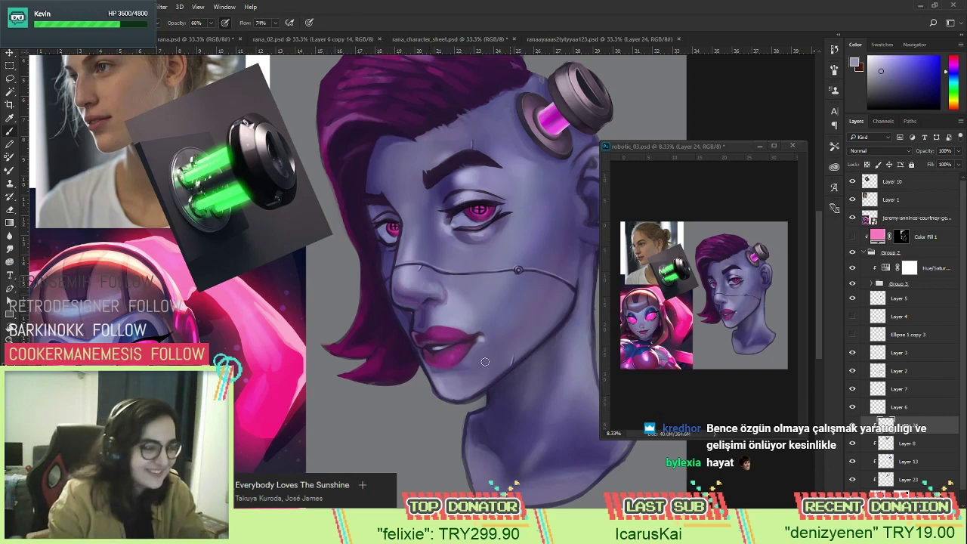
right_click(464, 298)
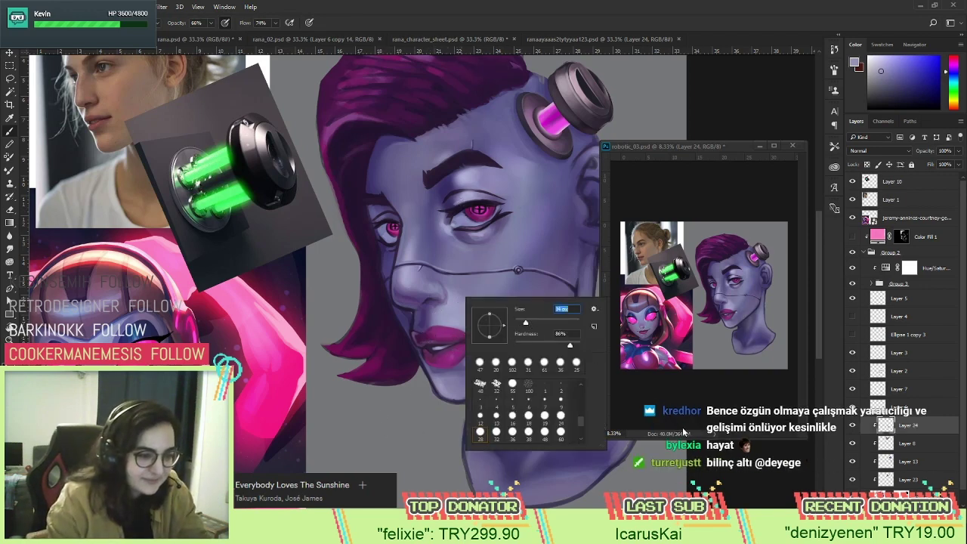
left_click(655, 423)
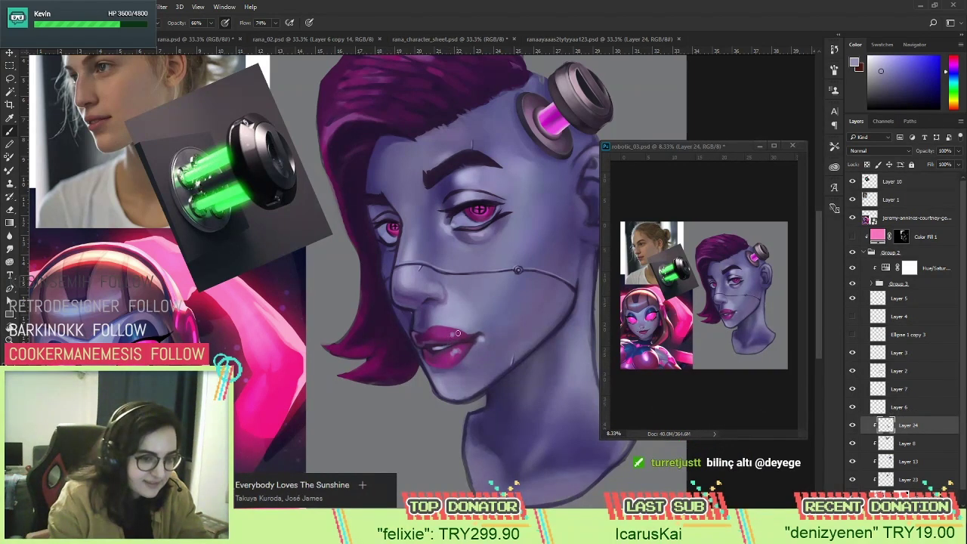
Sample pink-magenta and violet lip colours and the greyish skin above the lips.
left_click(454, 333, "alt")
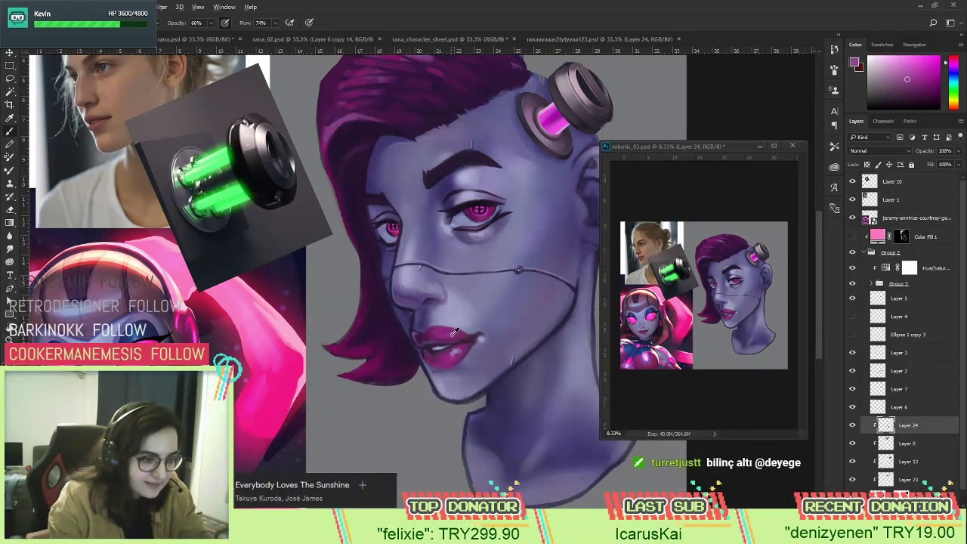
left_click(452, 334, "alt")
left_click(448, 332, "alt")
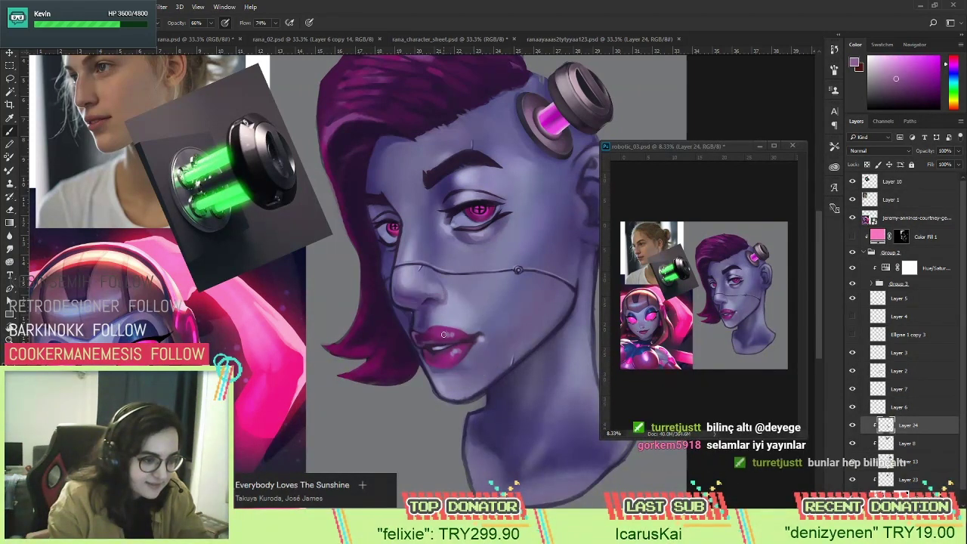
left_click(459, 310, "alt")
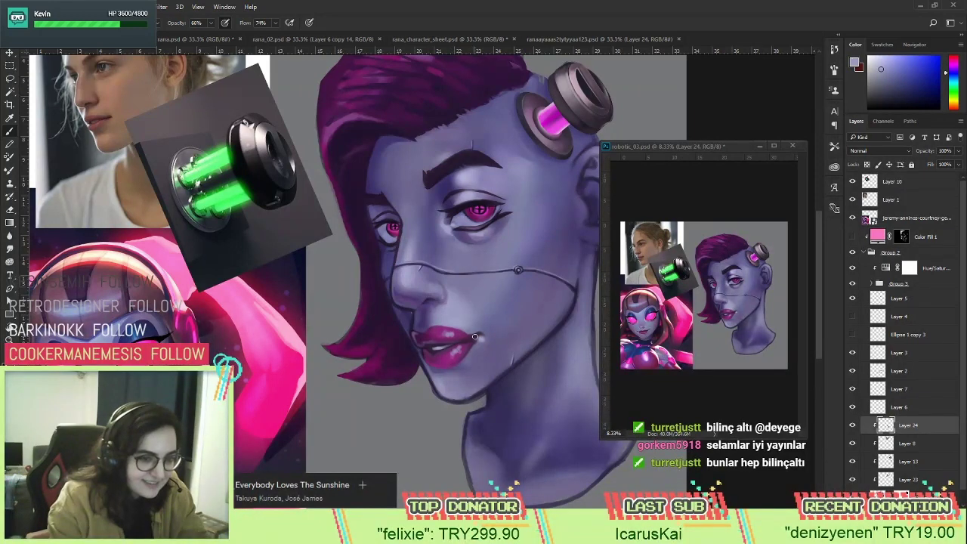
left_click(456, 350, "alt")
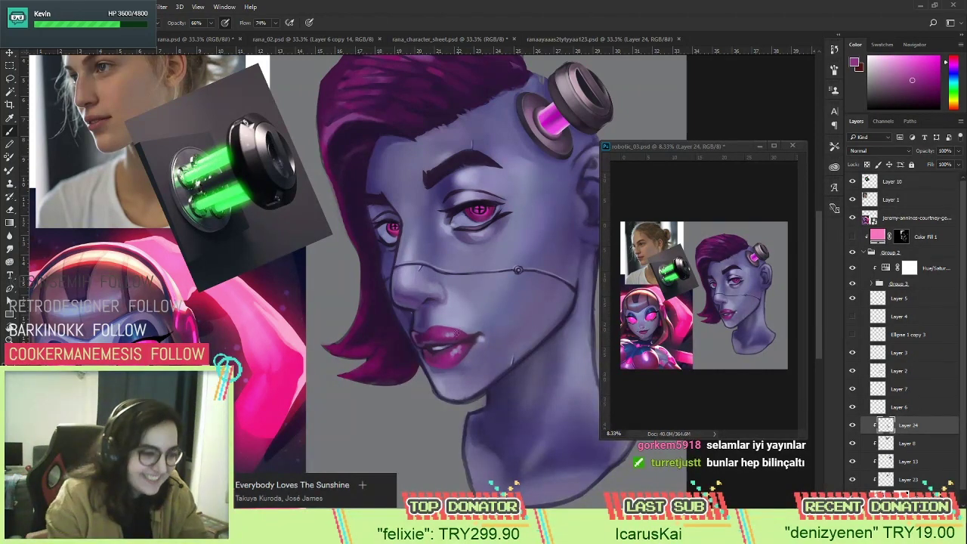
left_click(454, 331, "alt")
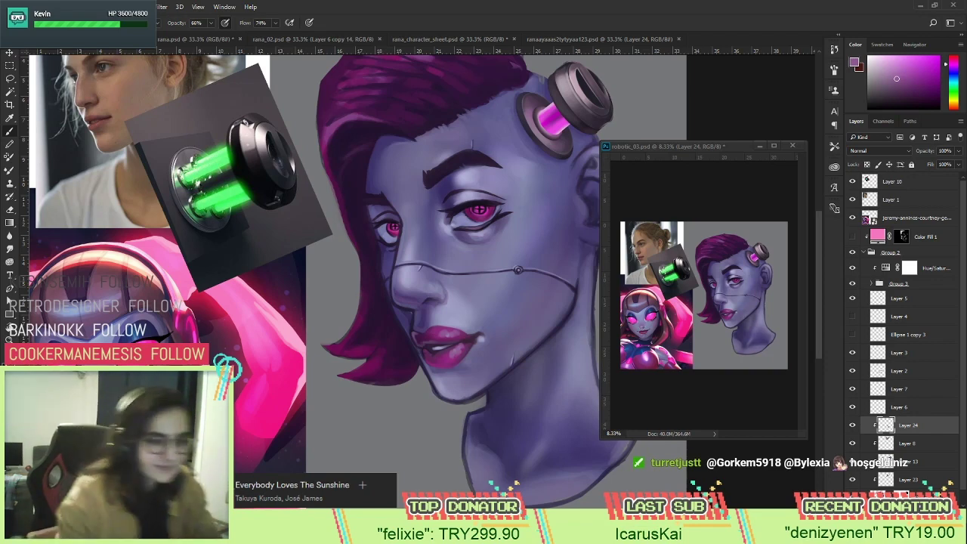
left_click(453, 327, "alt")
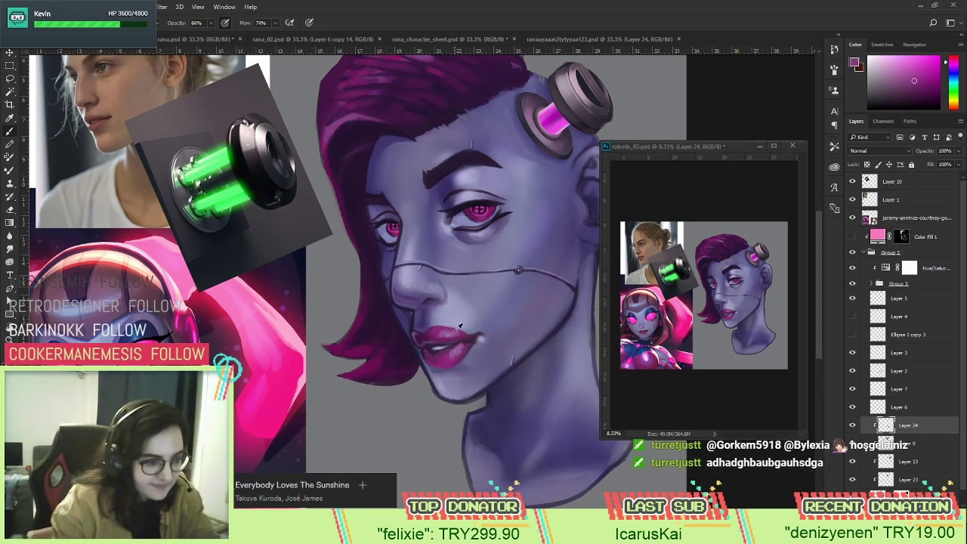
Deepen the lower lip with a rich pink stroke and make Color Fill 1 visible.
left_click(454, 332, "alt")
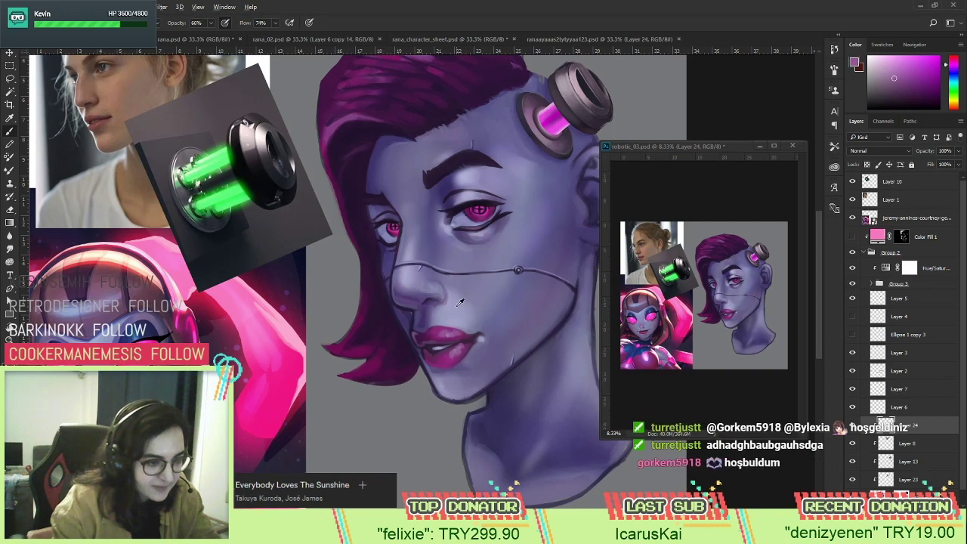
left_click(455, 314, "alt")
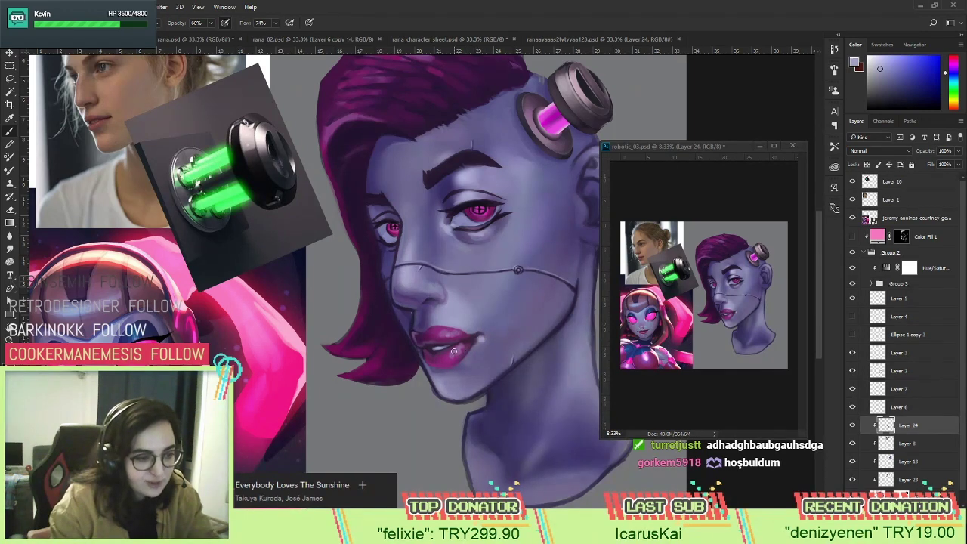
left_click(456, 346, "alt")
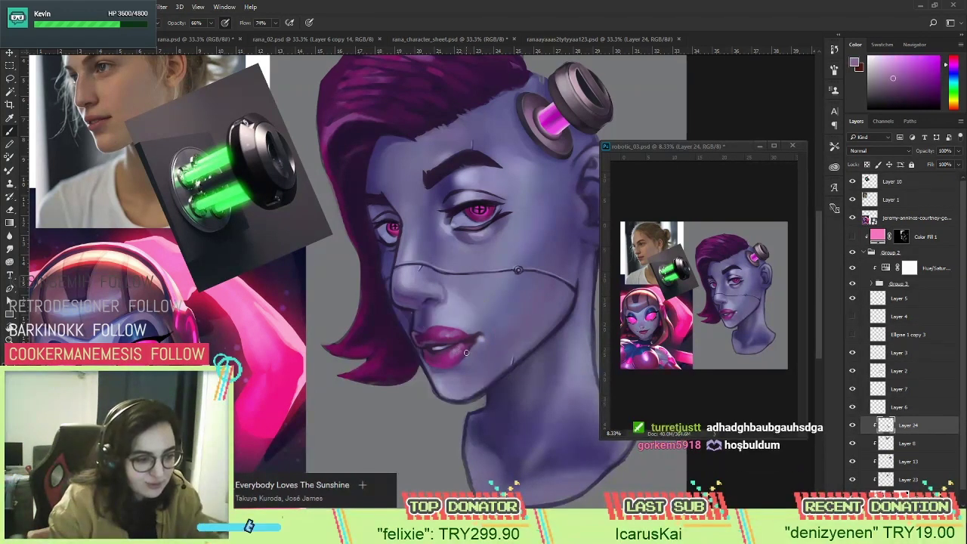
left_click(453, 345, "alt")
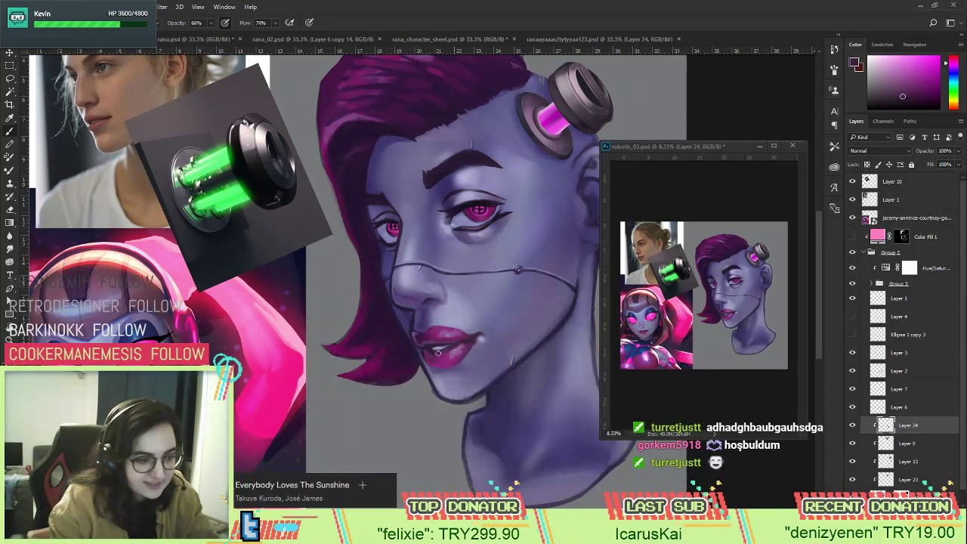
left_click(467, 345, "alt")
left_click_drag(452, 349, 461, 357)
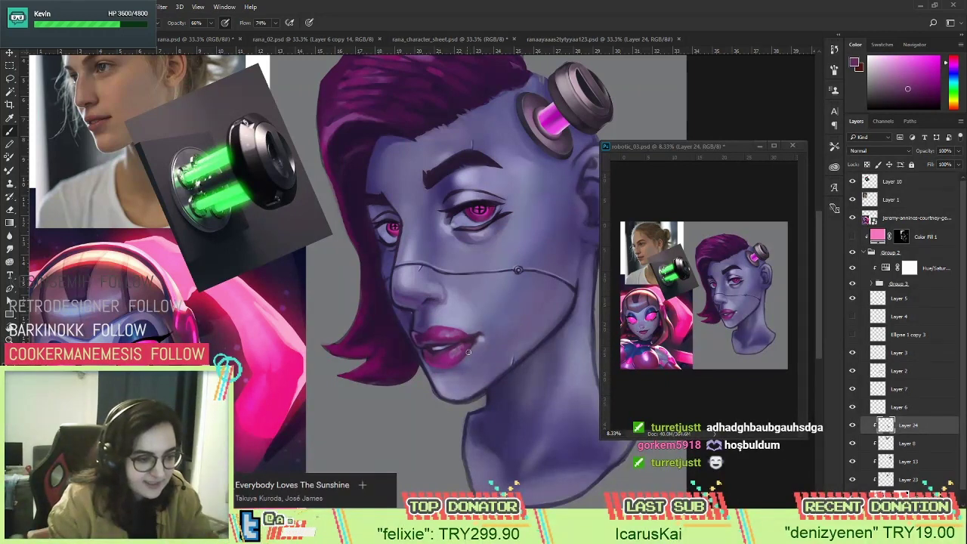
left_click(852, 236)
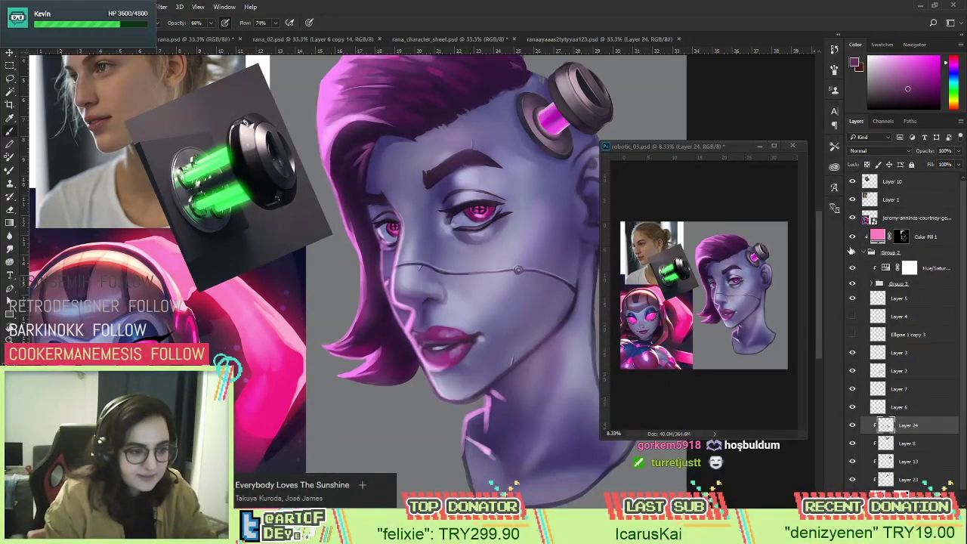
Zoom out to view the whole painting and nudge the preview window right.
key("z")
left_click(513, 344, "alt")
left_click(513, 344, "alt")
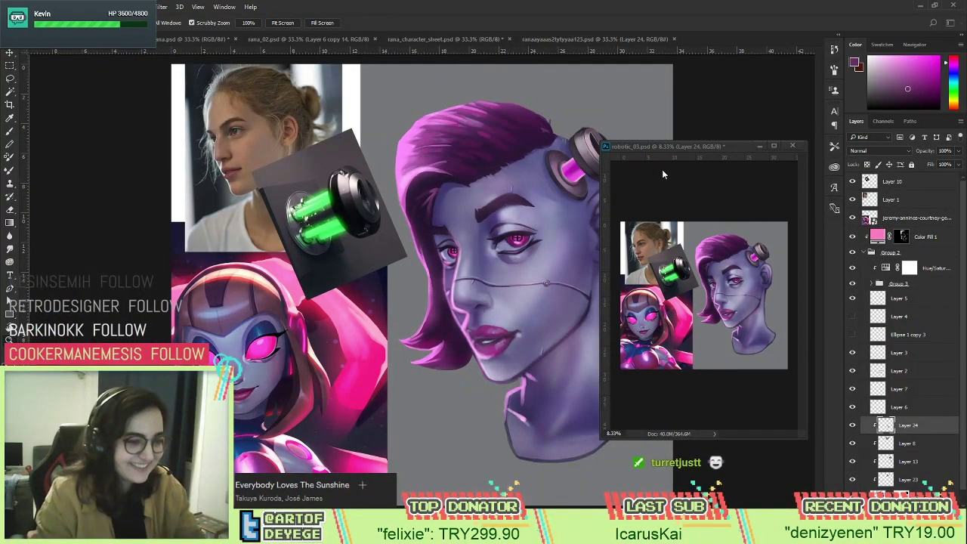
left_click_drag(676, 147, 691, 143)
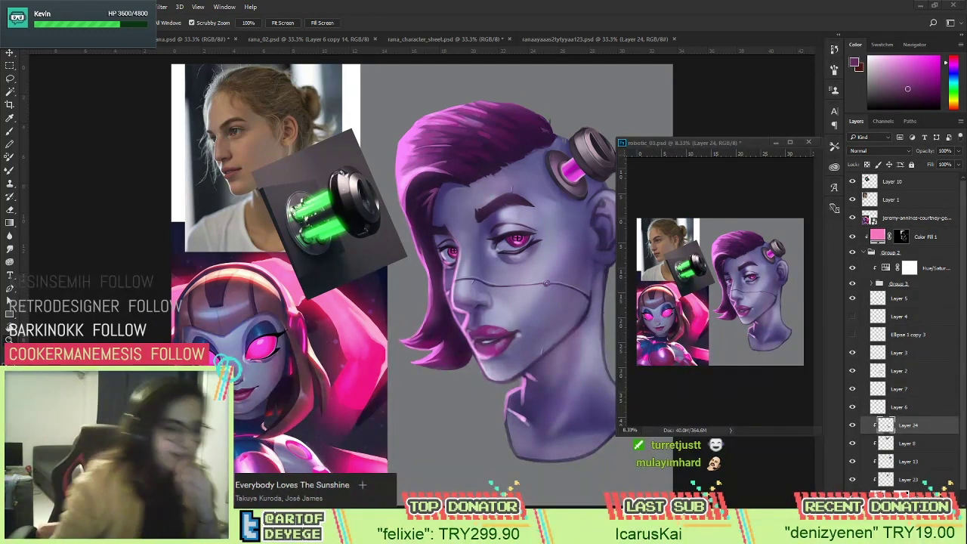
Zoom in on the head implant and move the Layer 10 green implant reference beside it.
key("b")
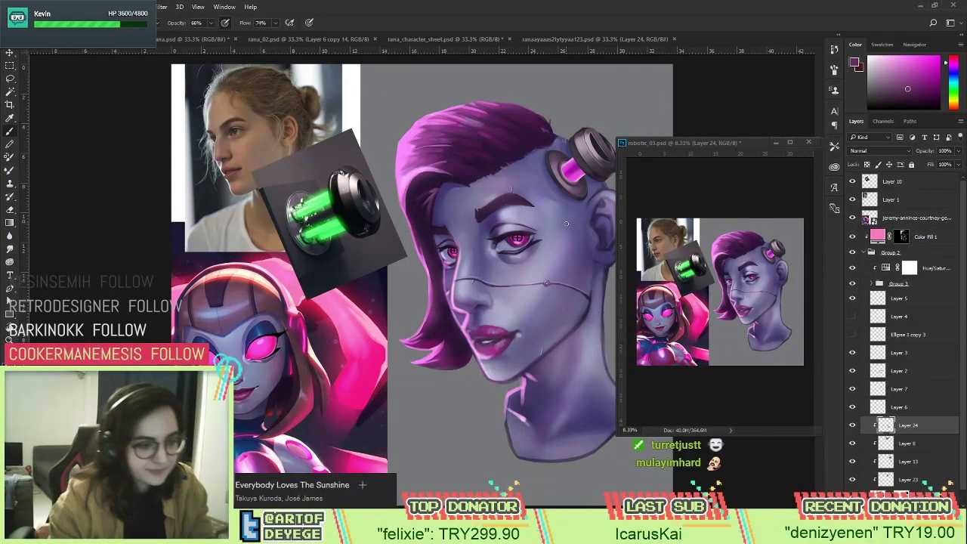
key("z")
left_click(576, 202)
left_click(577, 203)
left_click(529, 188)
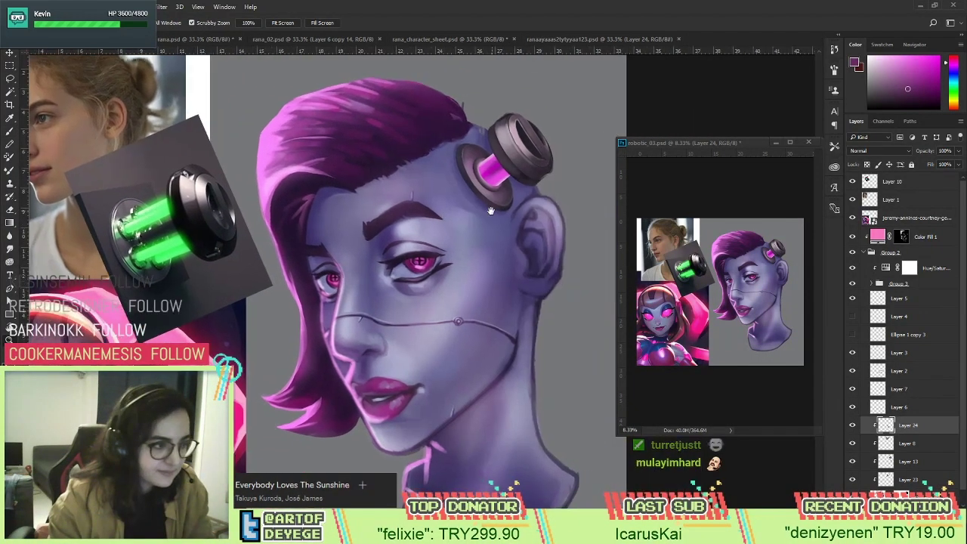
left_click(472, 174)
left_click_drag(472, 174, 525, 149)
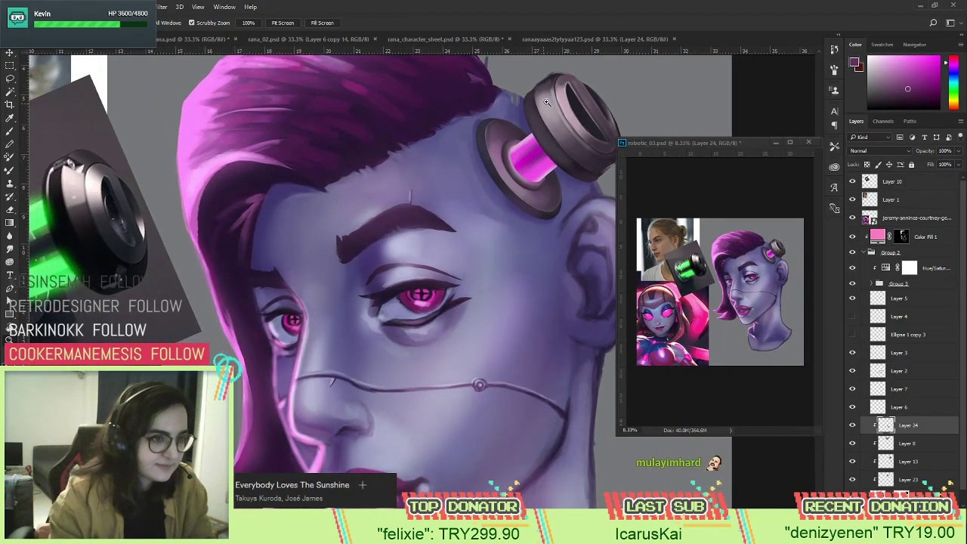
key("v")
left_click_drag(137, 224, 361, 225)
scroll(361, 225, "up", 1)
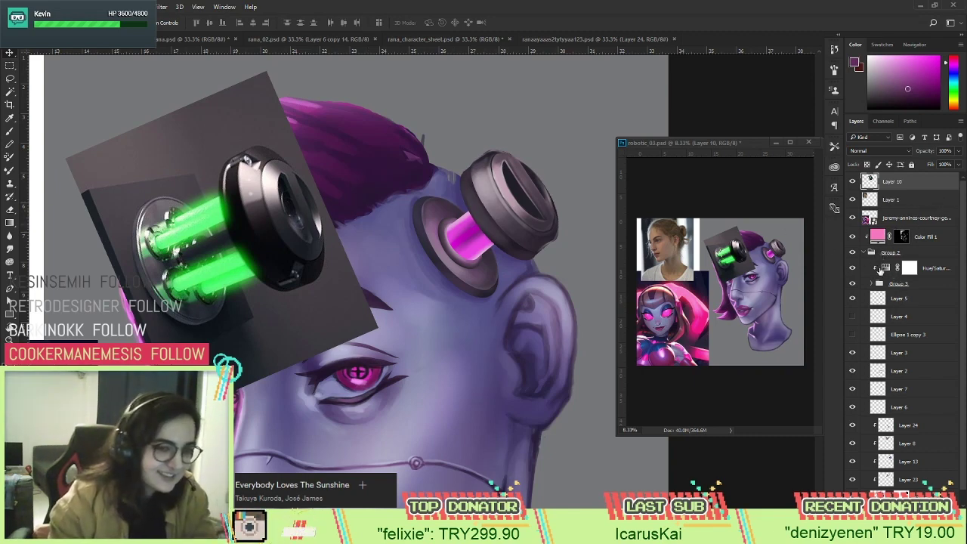
Make Color Fill 1 visible, then select Layer 4 and turn its glow on.
left_click(940, 240)
left_click(853, 237)
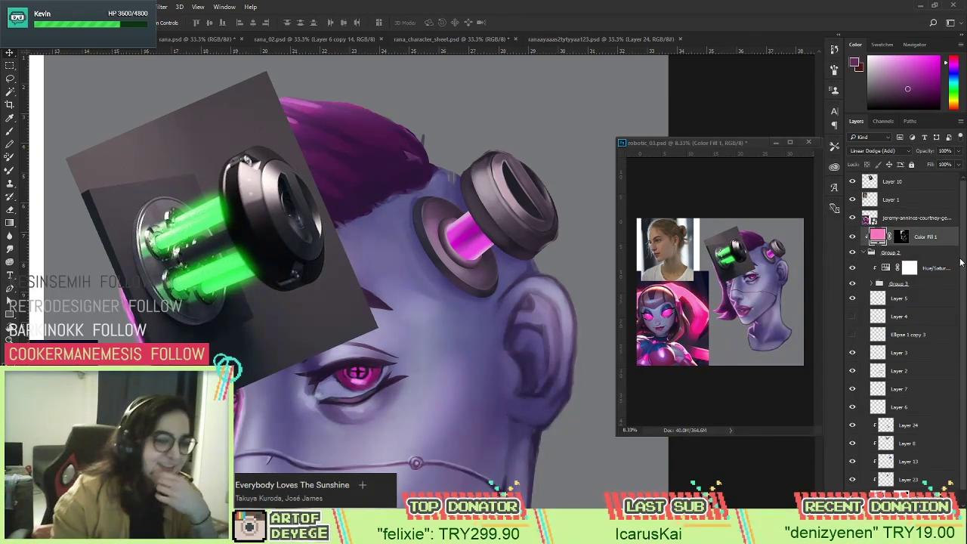
left_click(853, 317)
left_click(853, 317)
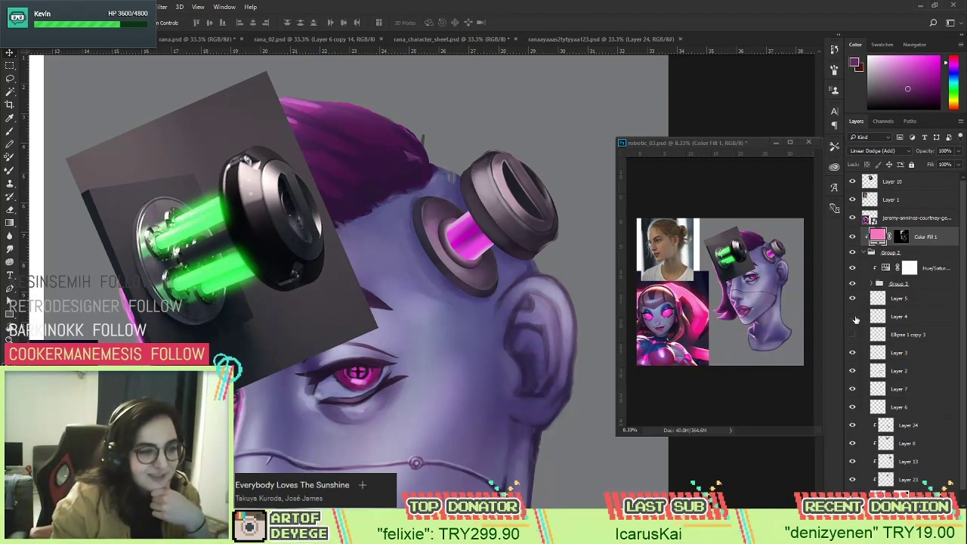
left_click(876, 316)
left_click(853, 317)
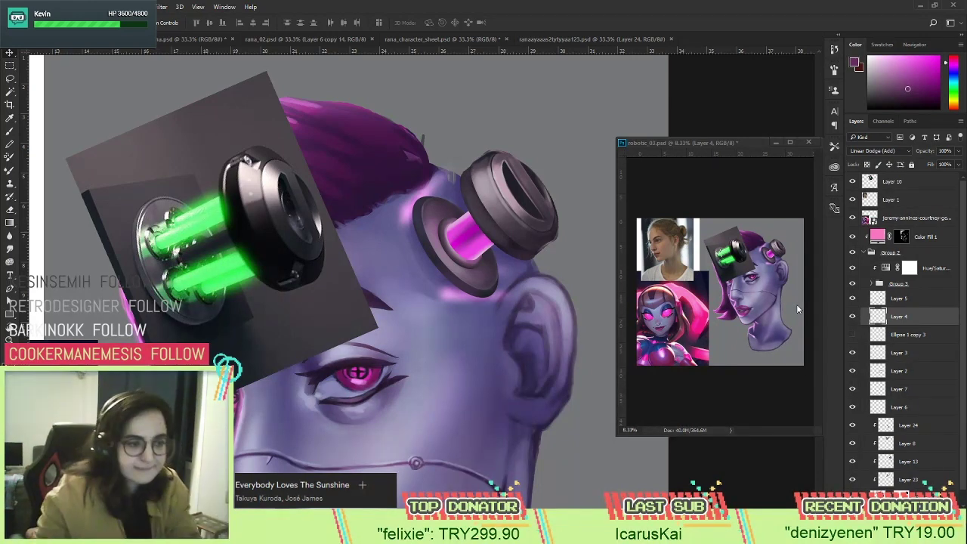
Move Layer 4 and Ellipse 1 copy 3 up into Group 2, shifting the glow up-right.
left_click(852, 316)
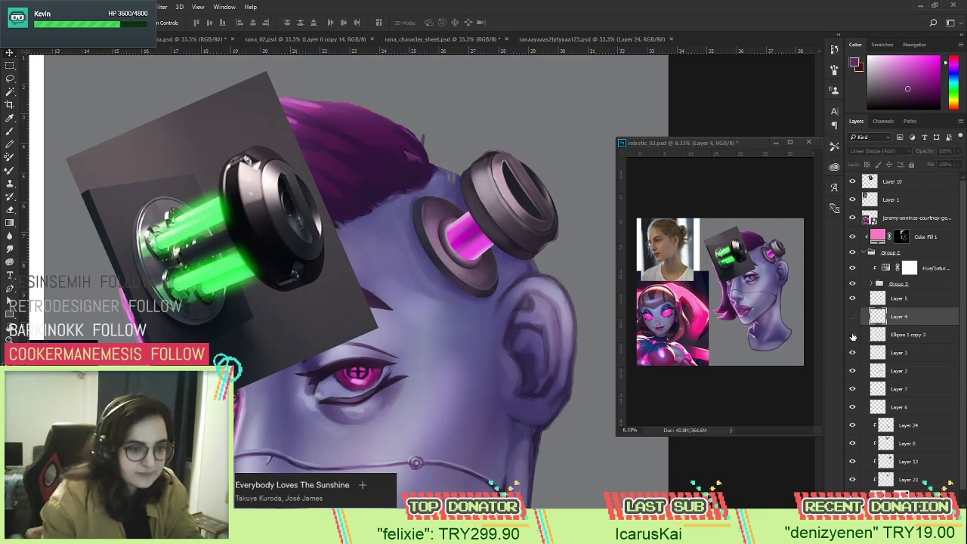
left_click(852, 316)
left_click(899, 333, "shift")
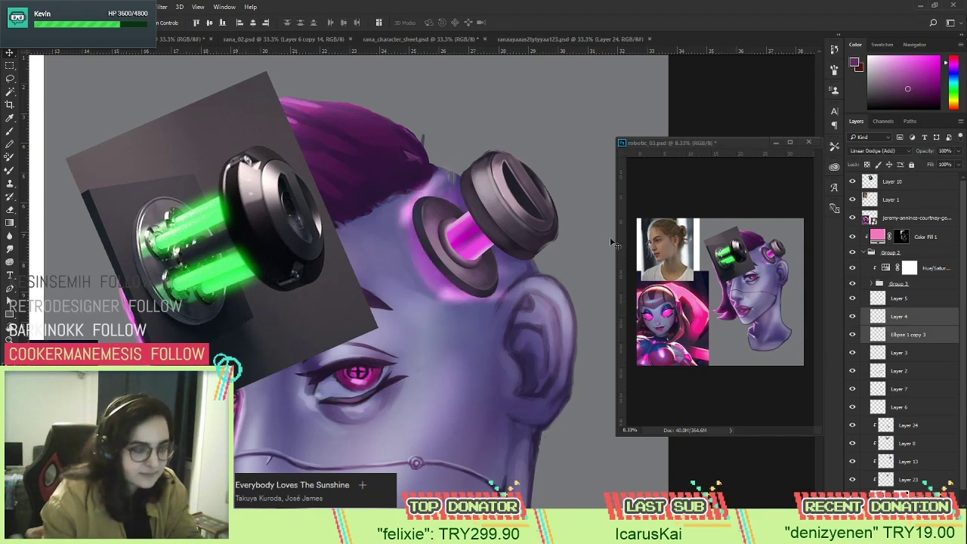
left_click_drag(901, 320, 902, 287)
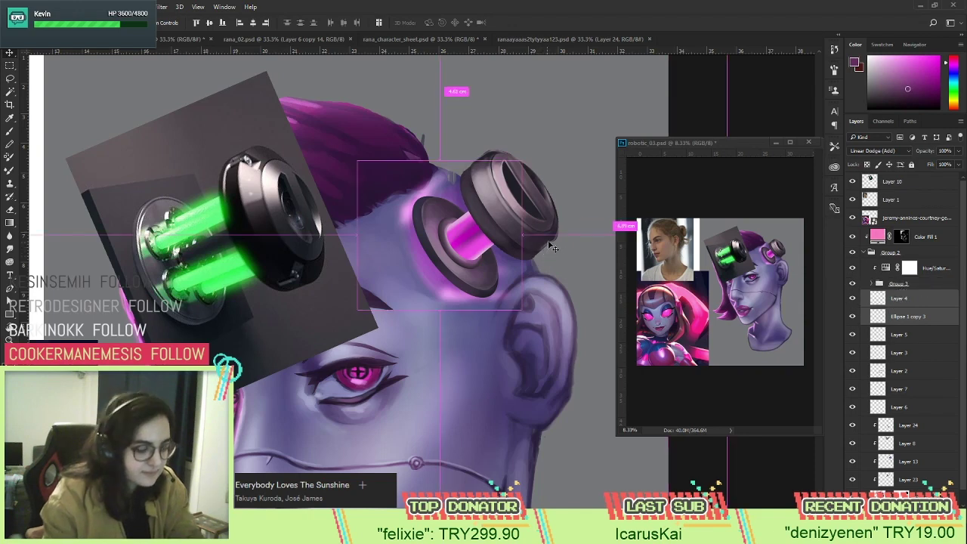
key("ctrl+t")
left_click_drag(463, 285, 488, 275)
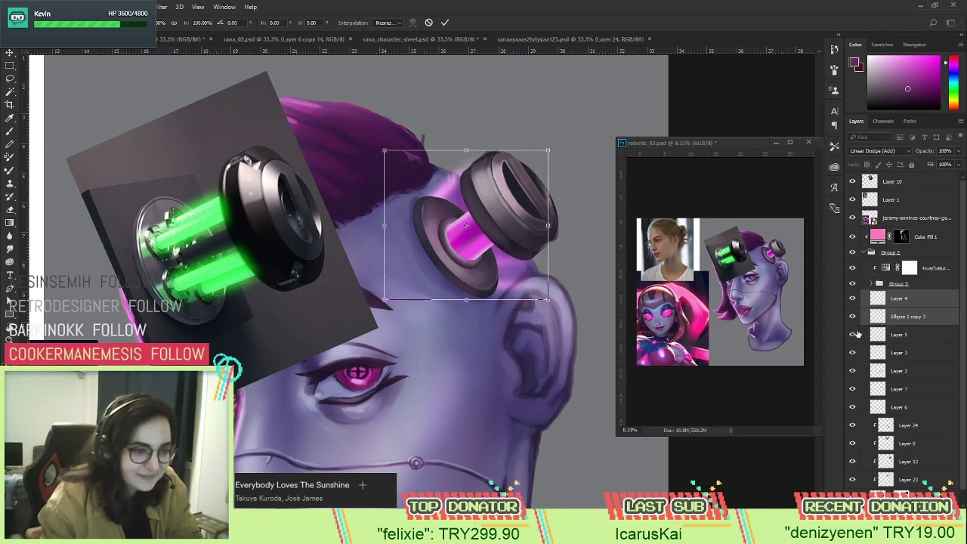
key("Return")
left_click_drag(889, 303, 898, 265)
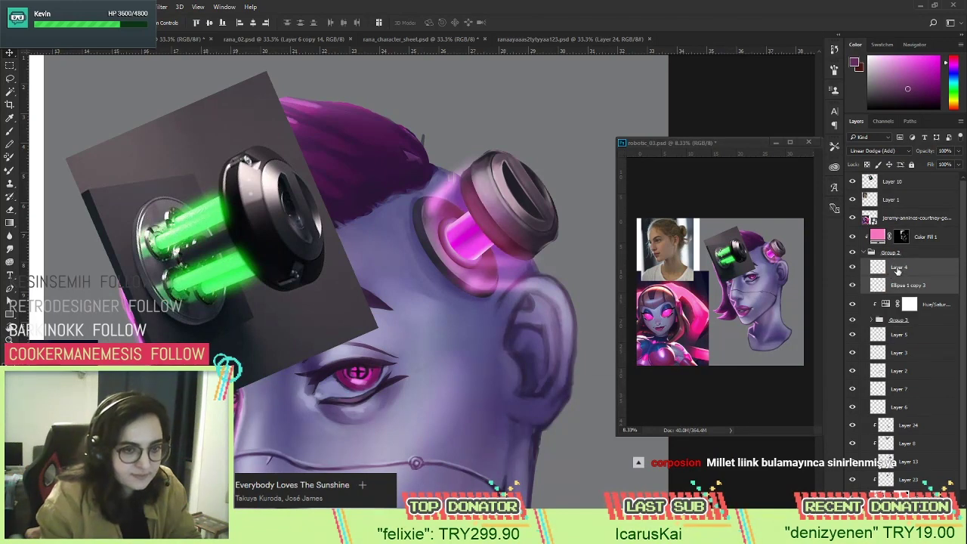
Scale down and rotate the pink glow about 11.6° to fit inside the tube.
key("ctrl+t")
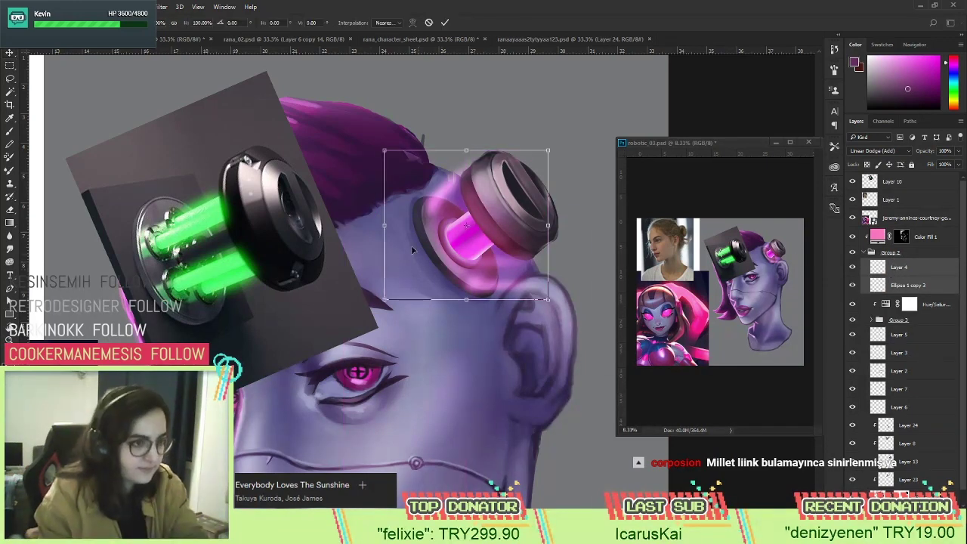
left_click_drag(385, 150, 401, 165)
left_click_drag(412, 174, 409, 188)
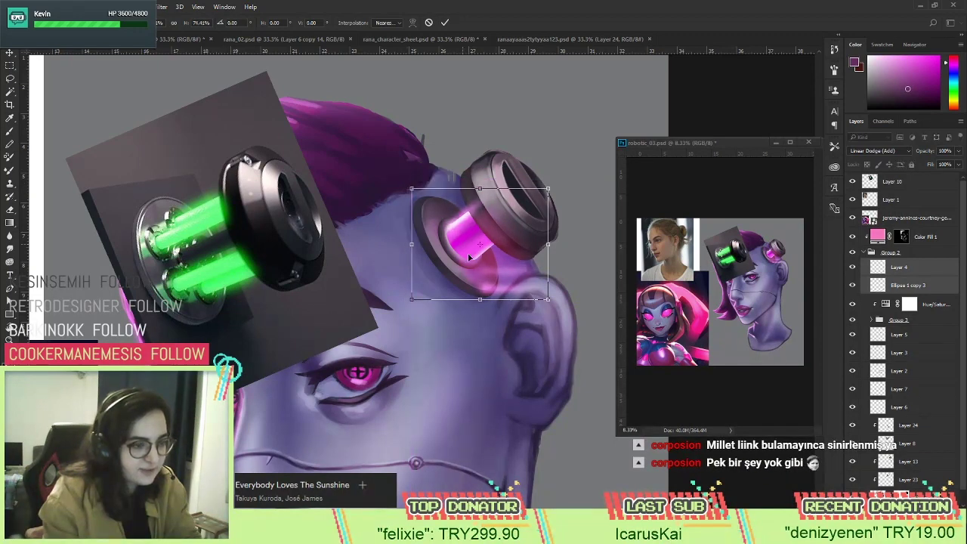
left_click_drag(547, 299, 541, 241)
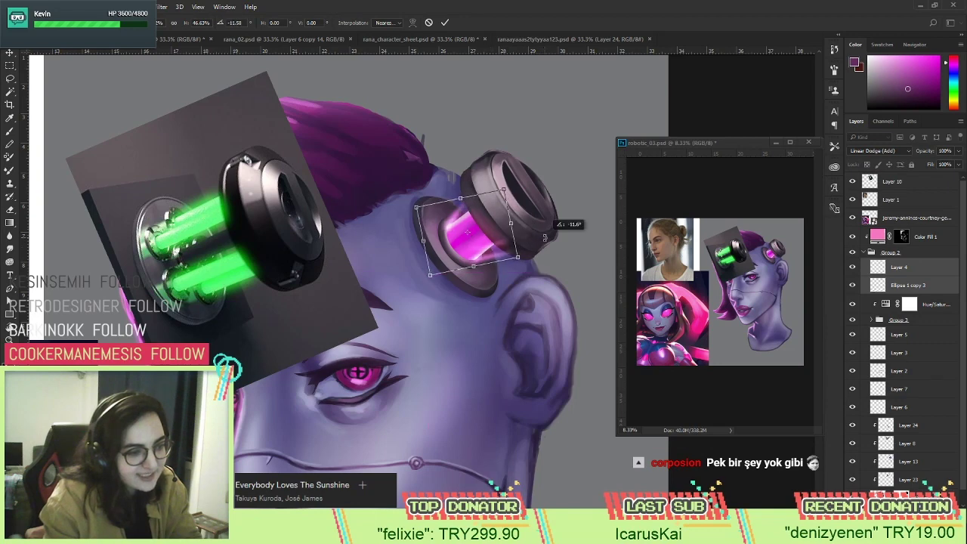
key("Return")
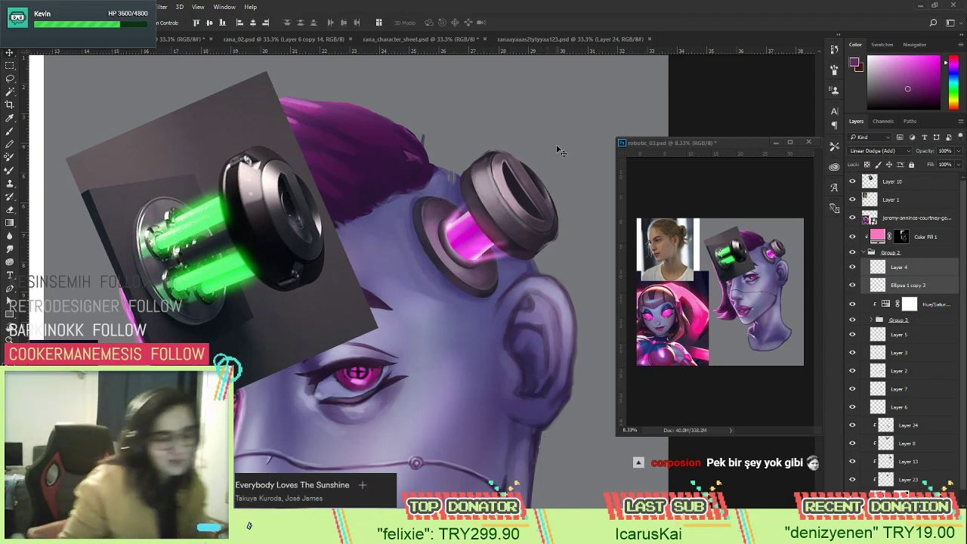
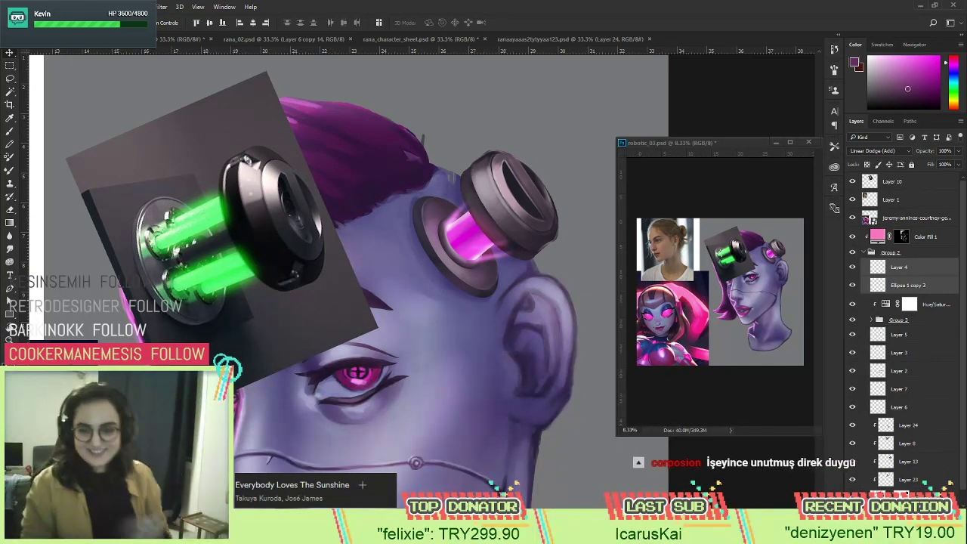
Select Layer 22 holding the upper implant cap, check it by toggling, and zoom in on it.
left_click(525, 205, "ctrl")
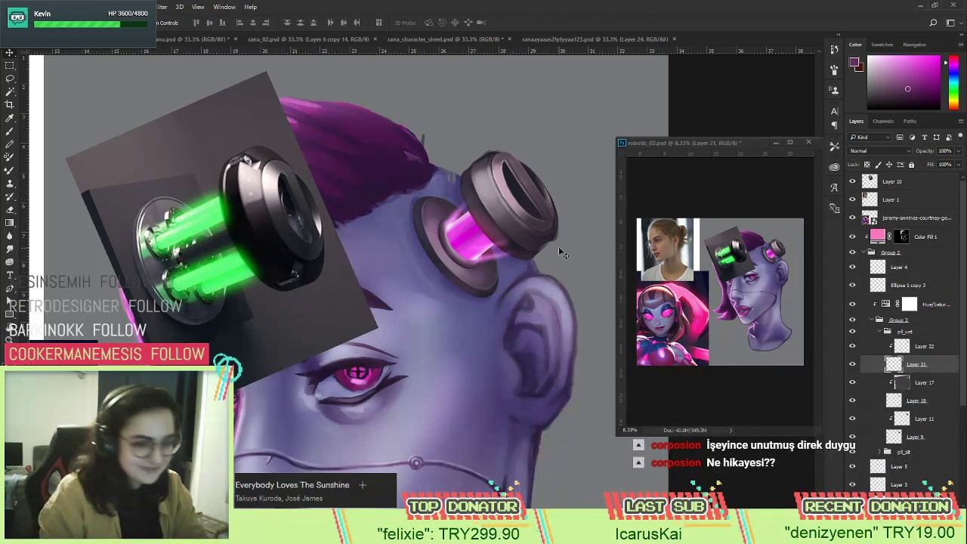
left_click(513, 209, "ctrl")
left_click(853, 346)
left_click(853, 346)
key("r")
mouse_move(383, 298)
left_mouse_down()
mouse_move(423, 226)
mouse_move(449, 204)
mouse_move(427, 216)
left_mouse_up()
key("z")
key("b")
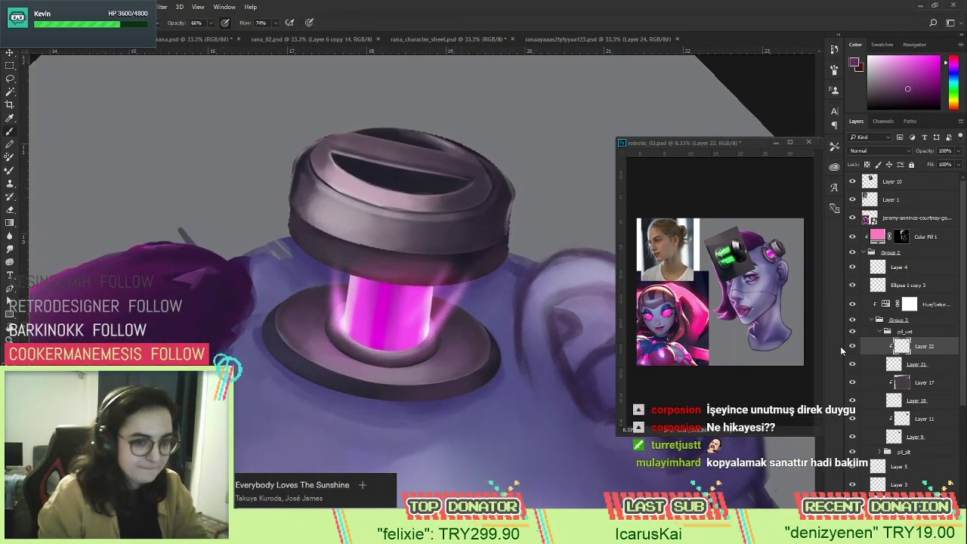
left_click(853, 346)
left_click(853, 346)
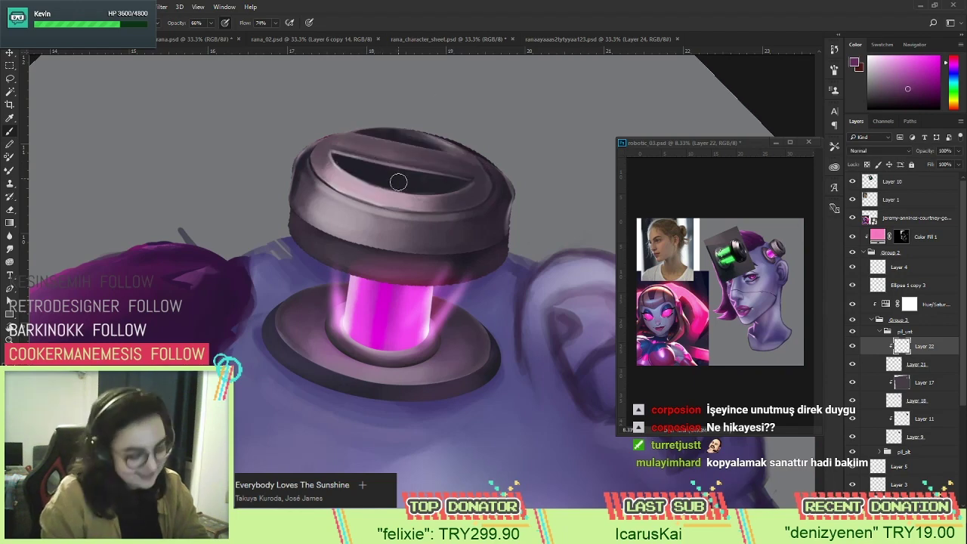
Sample dark grey from the cap's edge and paint a darker stroke along its front rim.
left_click(306, 154, "alt")
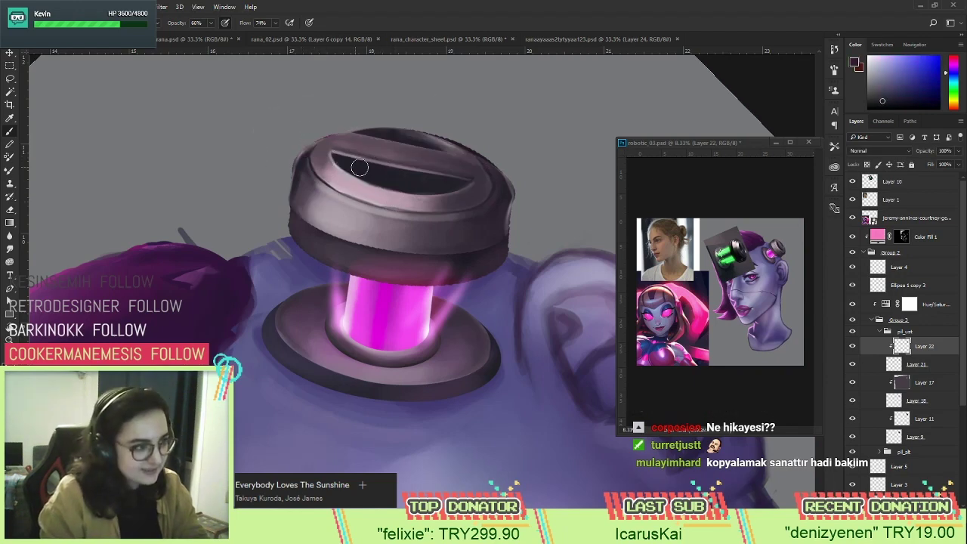
right_click(435, 201)
key("Escape")
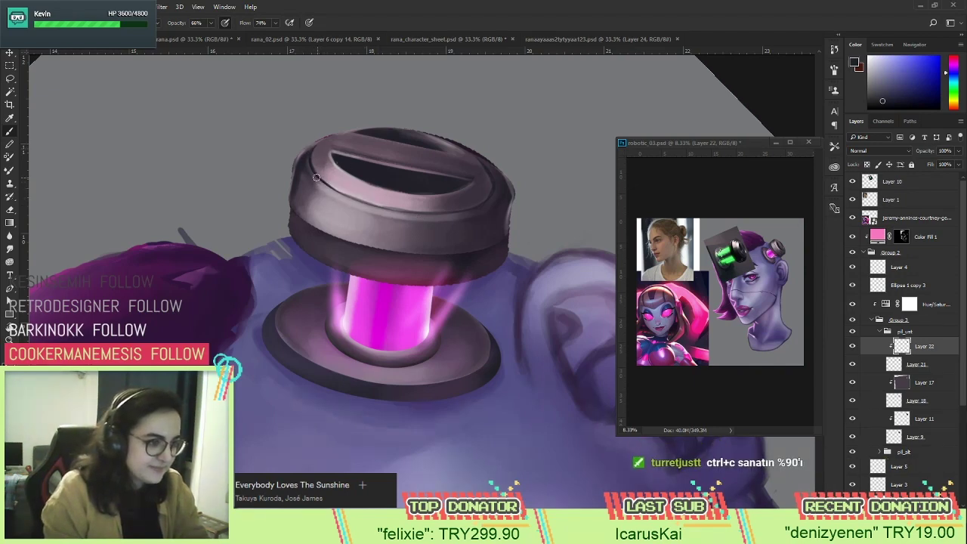
left_click_drag(310, 178, 424, 217)
key("ctrl+z")
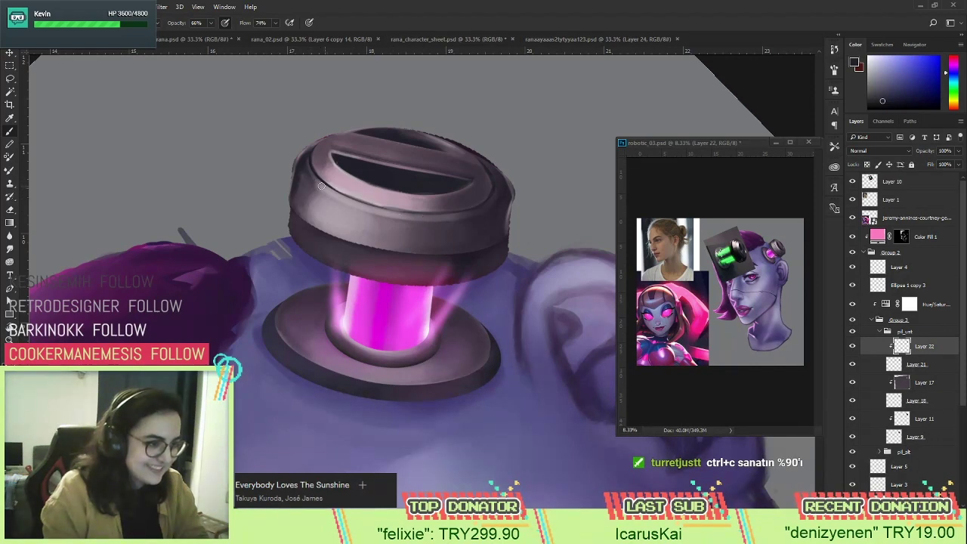
left_click_drag(322, 186, 447, 217)
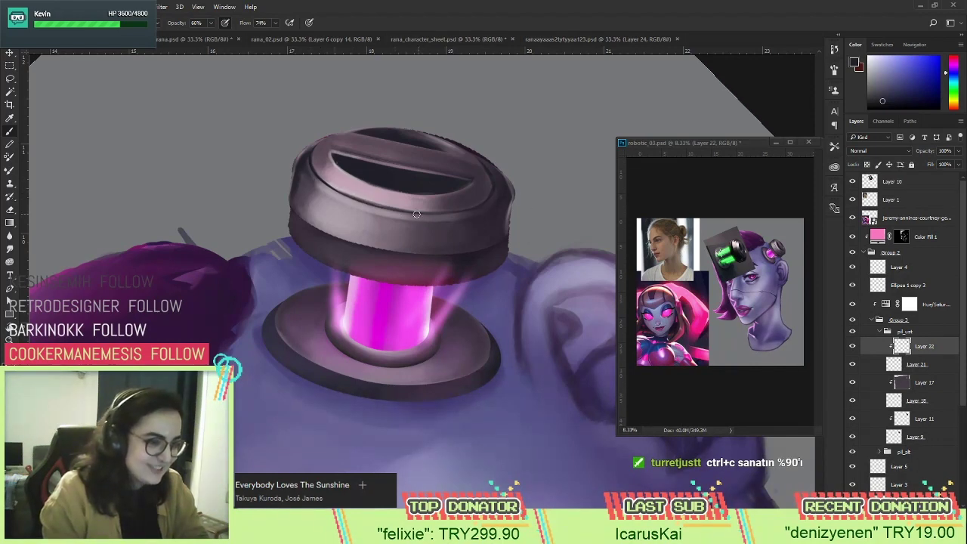
Sample several purple and darker rim tones from the cap, and rotate the view so it faces up-right.
left_click(473, 198, "alt")
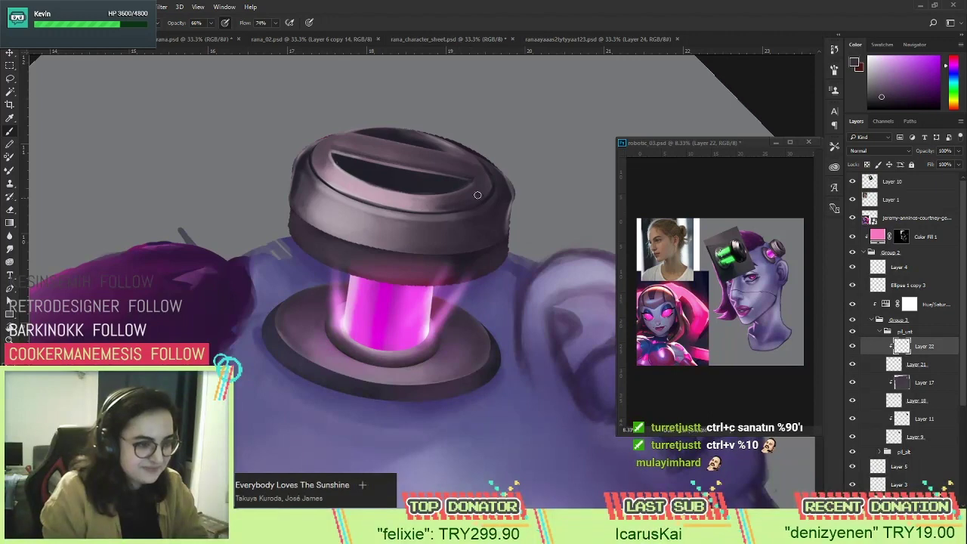
left_click(472, 197, "alt")
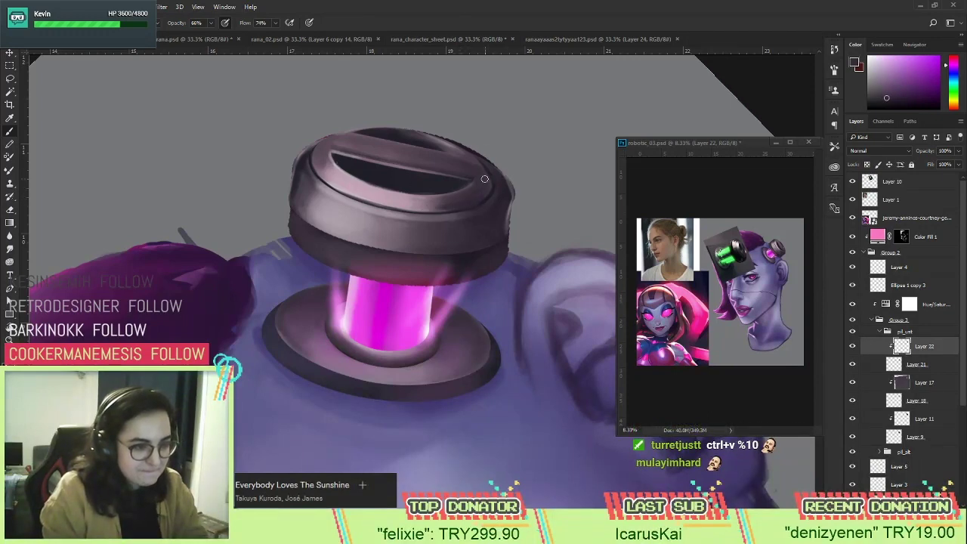
left_click(474, 184, "alt")
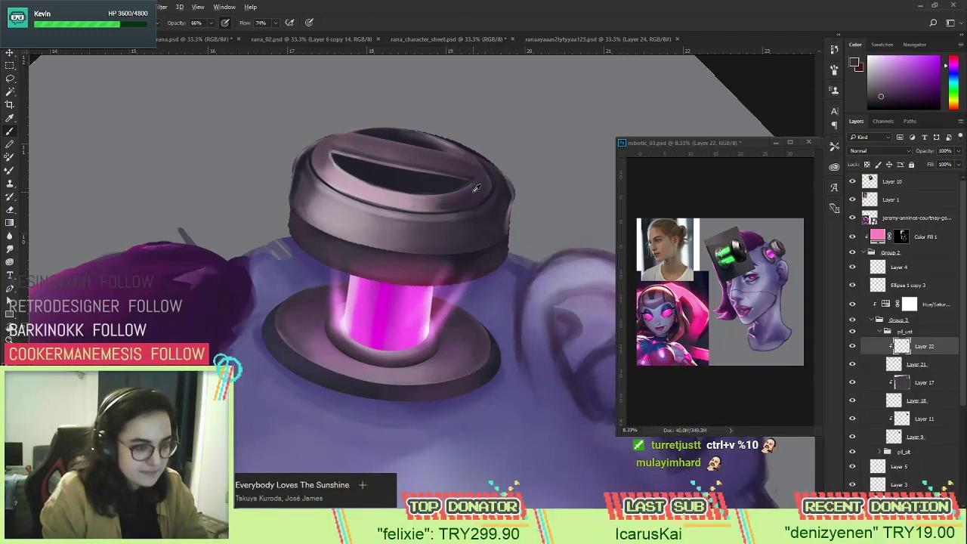
left_click(469, 188, "alt")
left_click(449, 200, "alt")
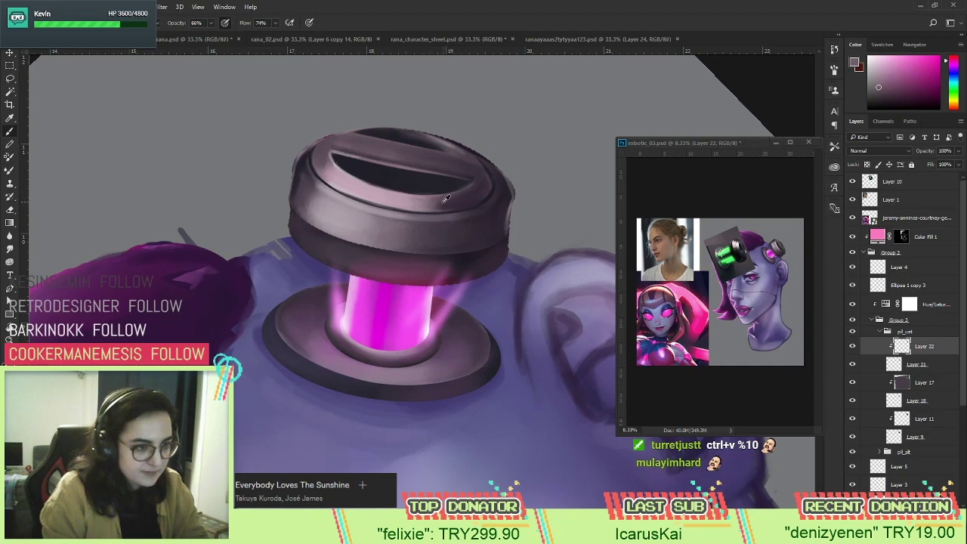
left_click(433, 207, "alt")
left_click(438, 205, "alt")
left_click(325, 157, "alt")
left_click(326, 160, "alt")
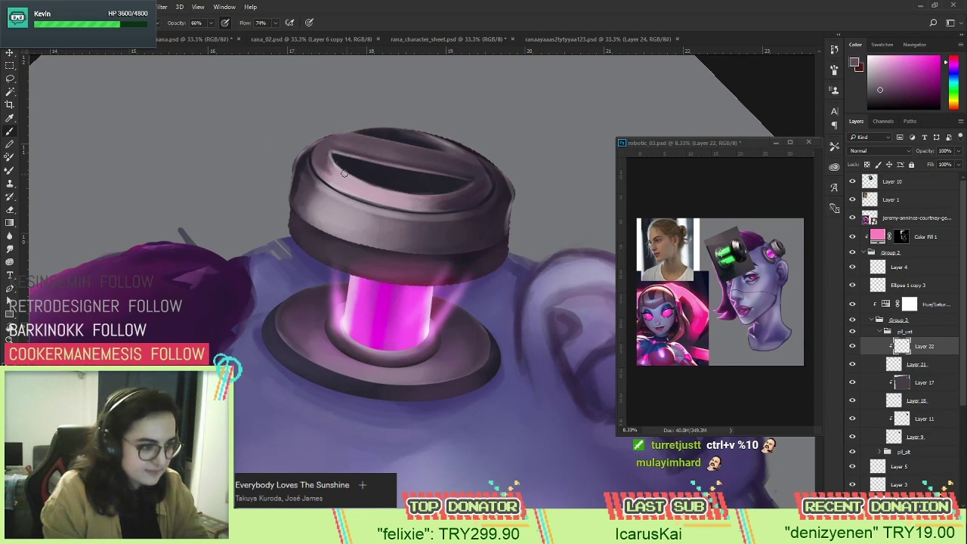
left_click(332, 152, "alt")
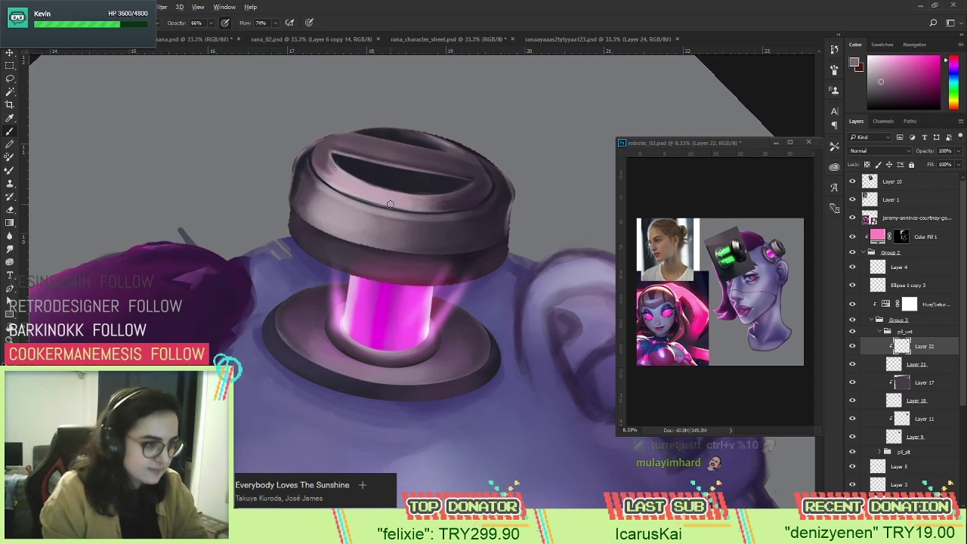
key("r")
left_click_drag(387, 210, 434, 302)
key("z")
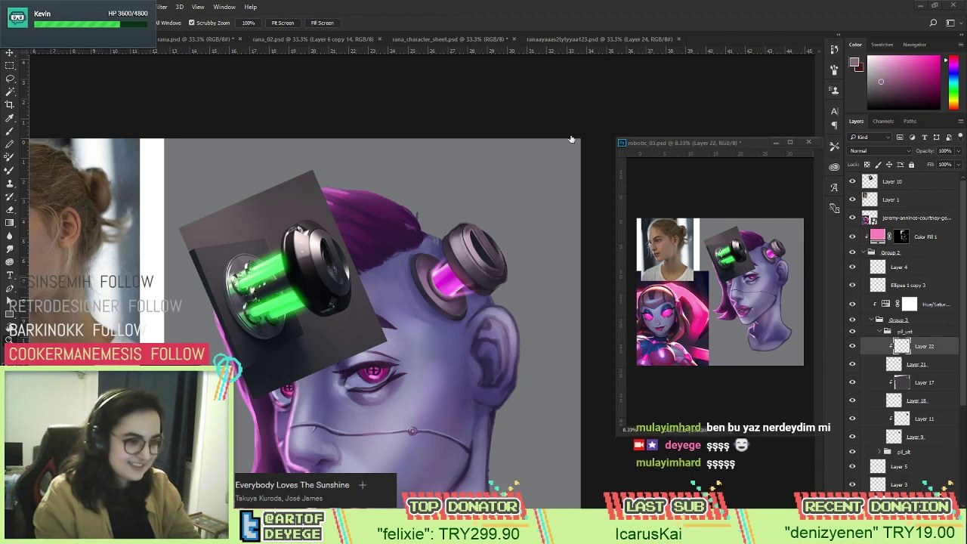
left_click(502, 274)
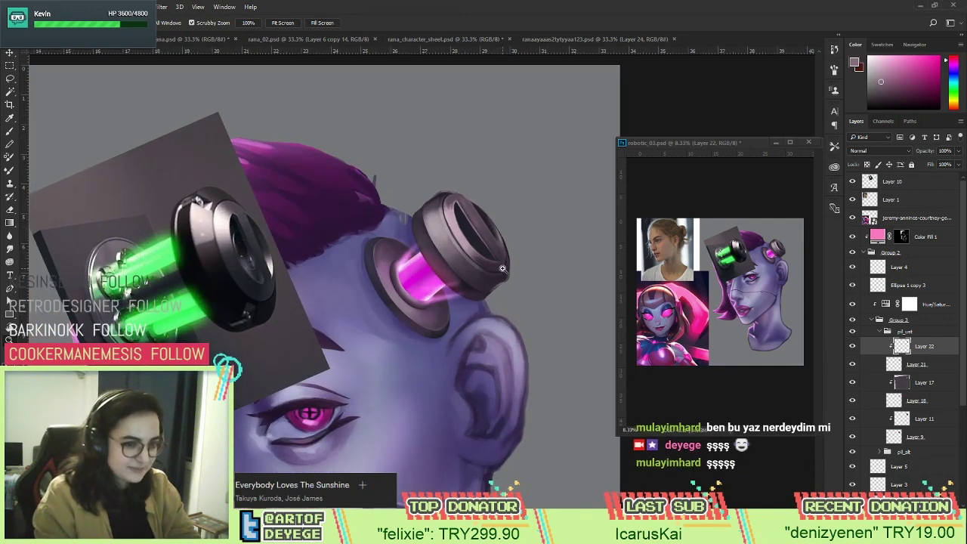
left_click(853, 345)
left_click(852, 346)
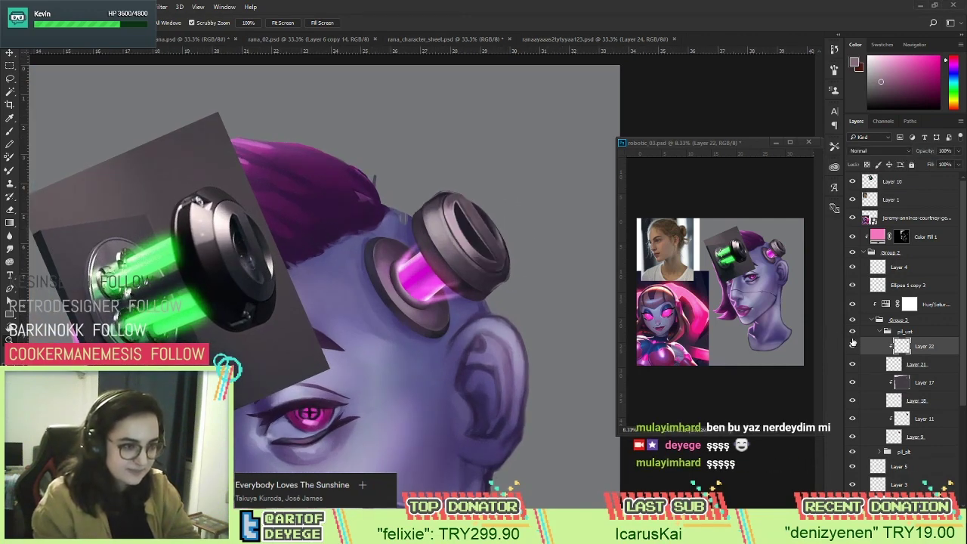
left_click(852, 438)
left_click(853, 438)
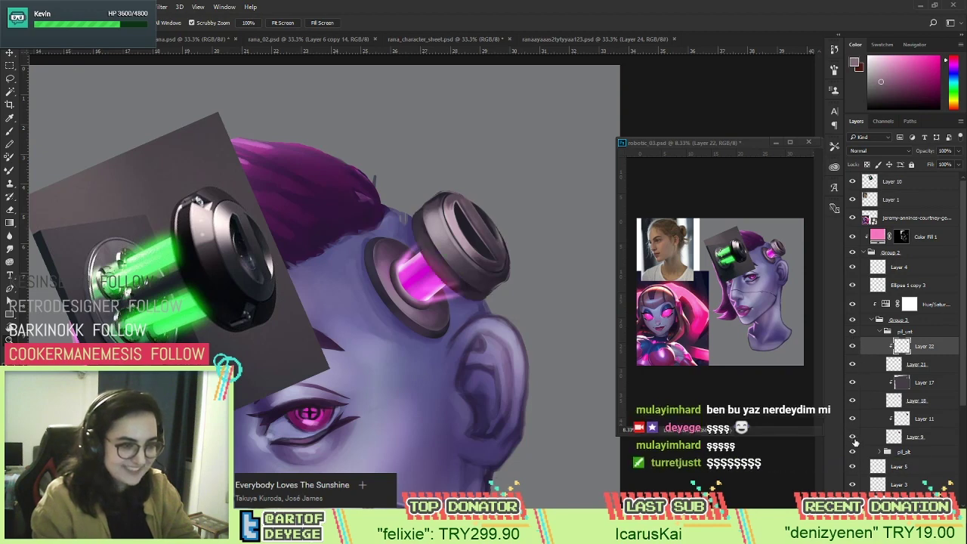
left_click(852, 402)
left_click(852, 401)
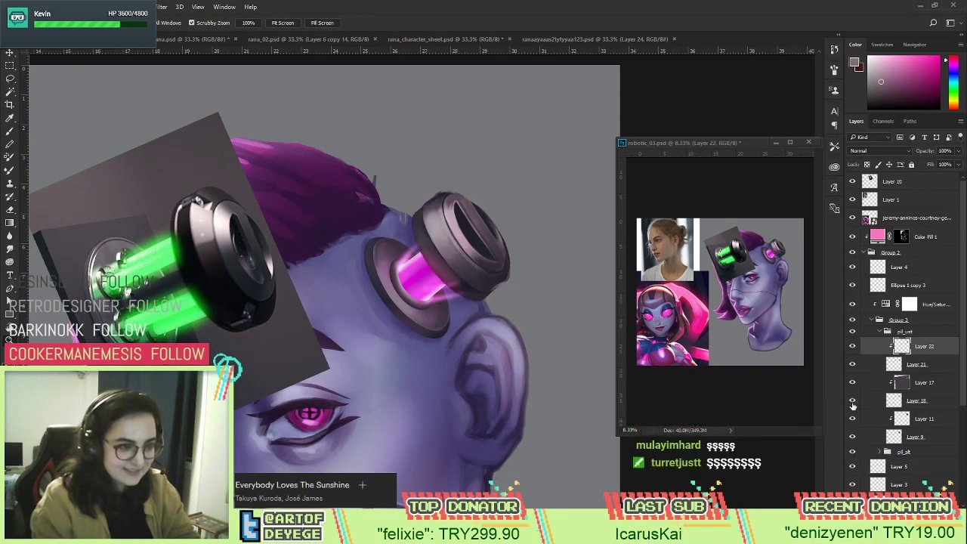
left_click(852, 382)
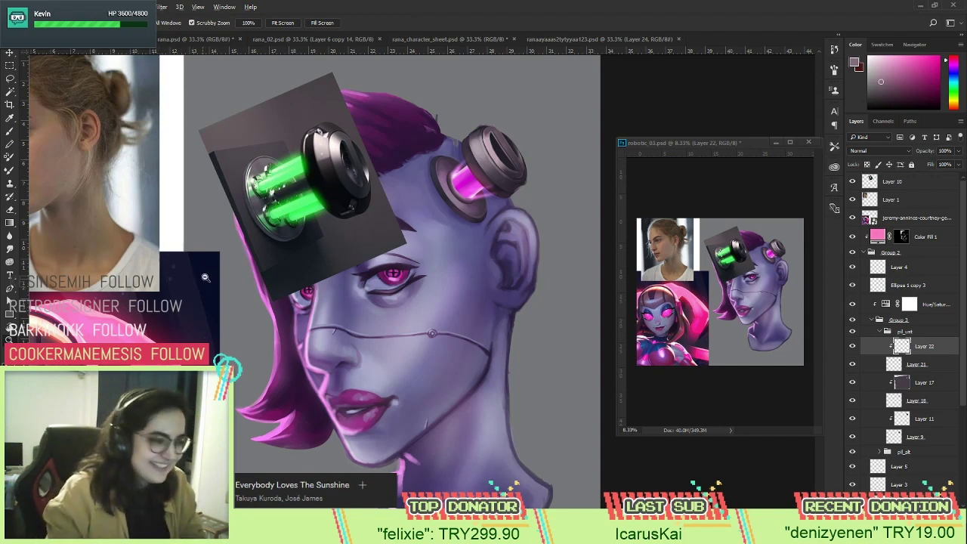
Zoom out until the reference photos and the whole cyborg head are visible.
left_click_drag(212, 313, 209, 327)
left_click(209, 327, "alt")
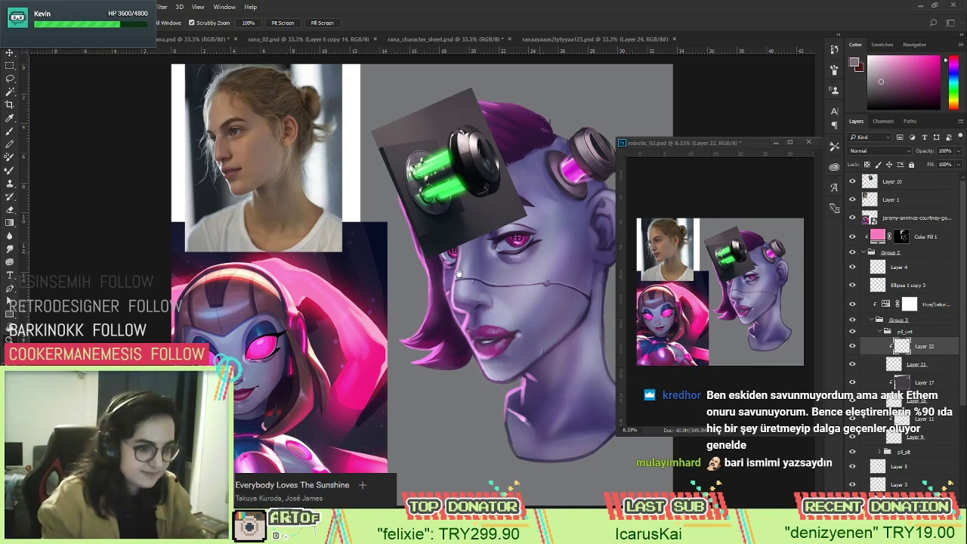
scroll(494, 267, "up", 2)
scroll(408, 287, "down", 2)
scroll(453, 302, "up", 1)
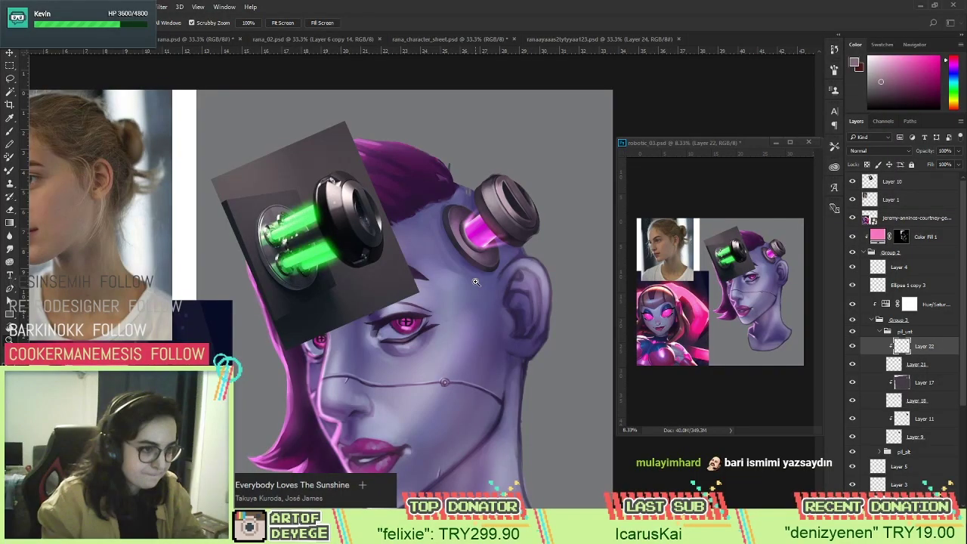
Zoom in on the cyborg's face and add blank Layer 25 above Layer 22.
left_click(475, 282)
key("v")
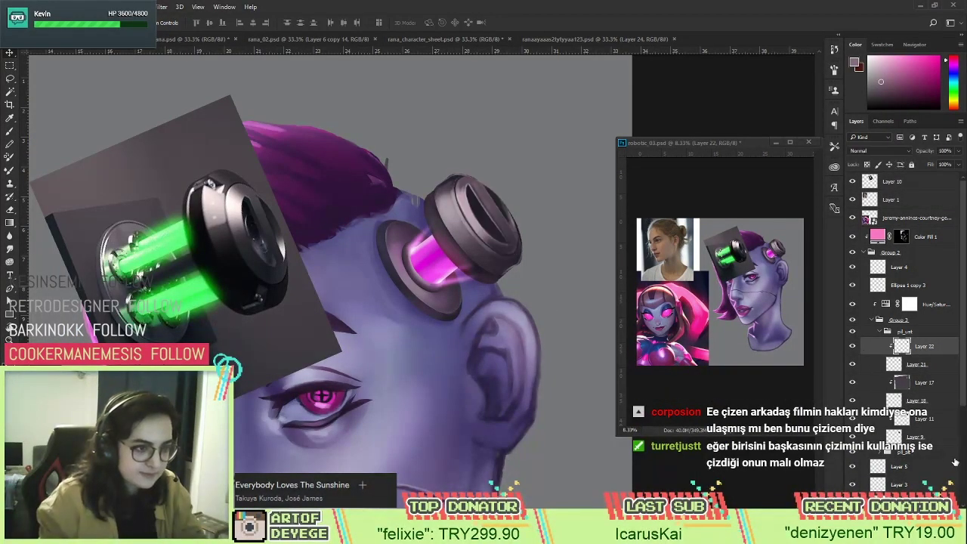
key("ctrl+shift+alt+n")
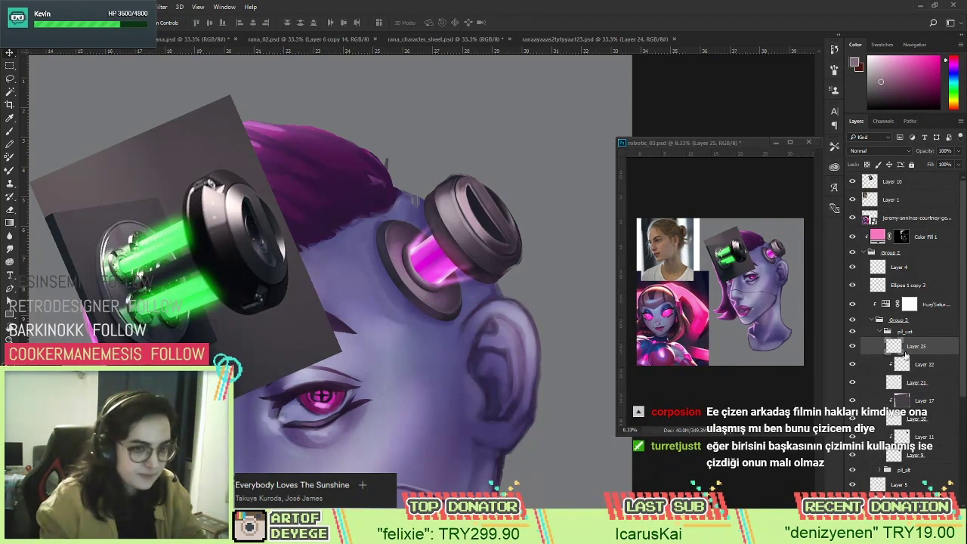
Paint a stronger pink glow and brighter highlights on the tube on Layer 25, toggling it to compare.
key("b")
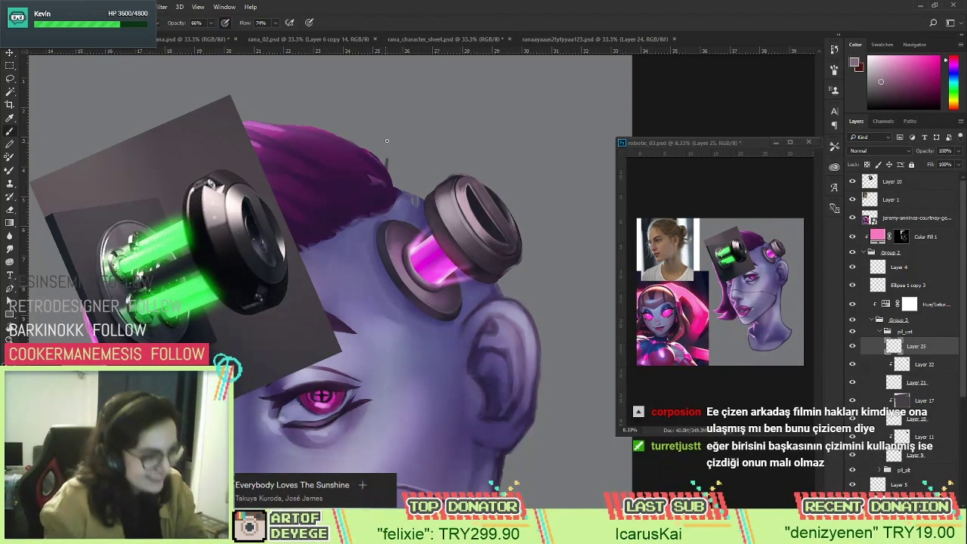
key("z")
left_click_drag(469, 201, 460, 225)
key("b")
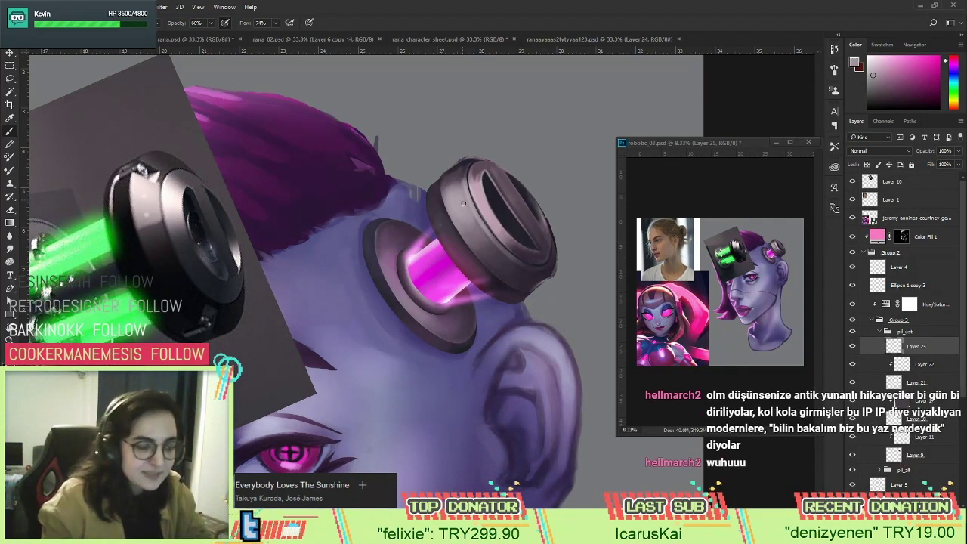
left_click(853, 348)
left_click(853, 348)
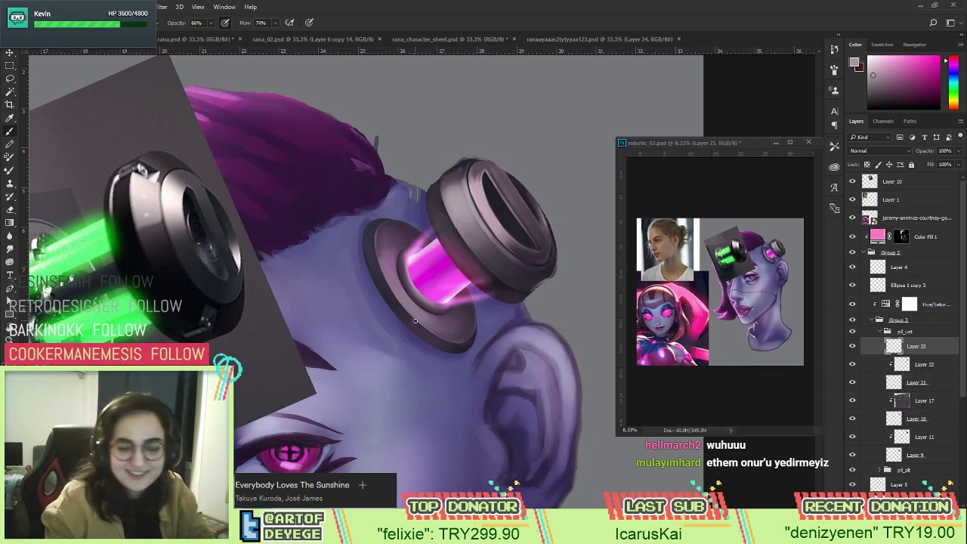
left_click_drag(446, 322, 479, 286)
Zoom onto the pink tube eyepiece, sample its rim grey, and hide the pink Color Fill 1 layer.
key("z")
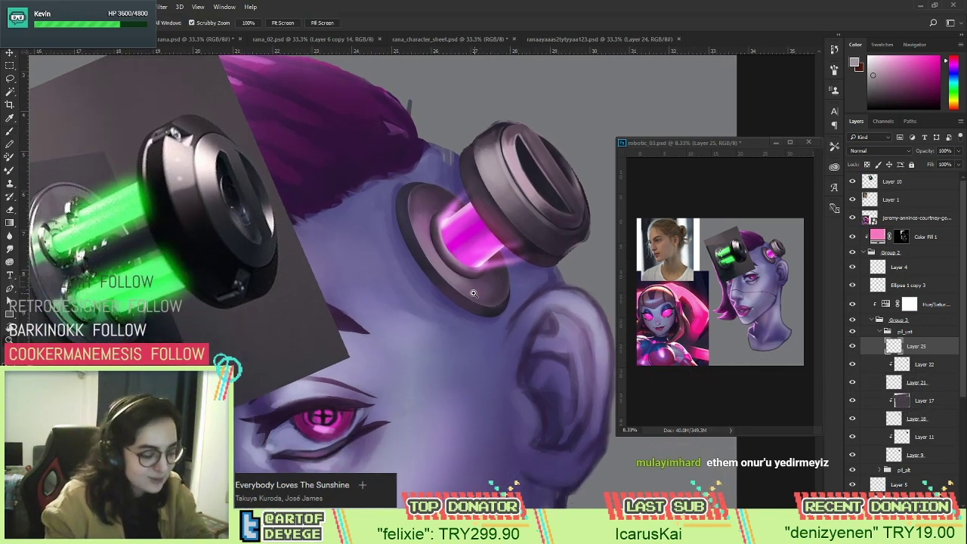
scroll(478, 285, "down", 5)
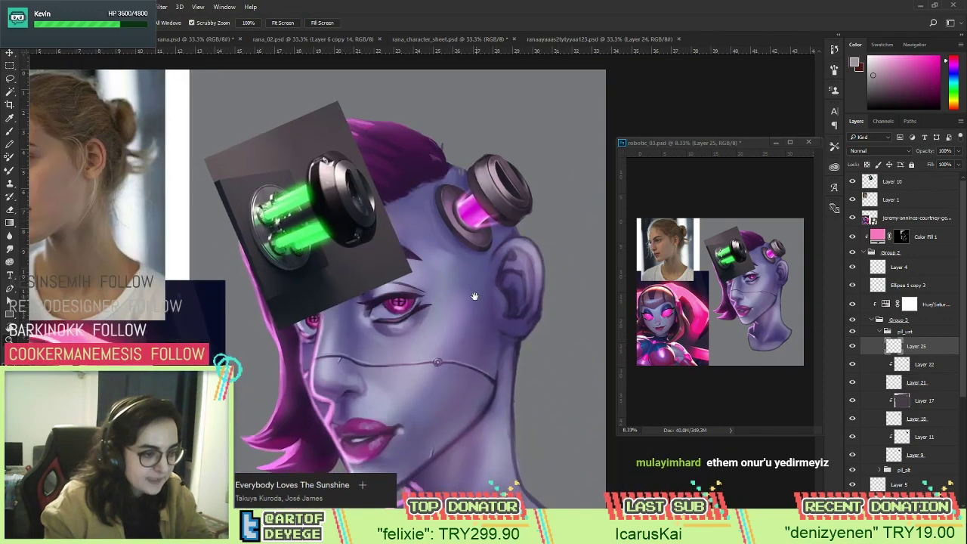
scroll(473, 230, "up", 2)
key("b")
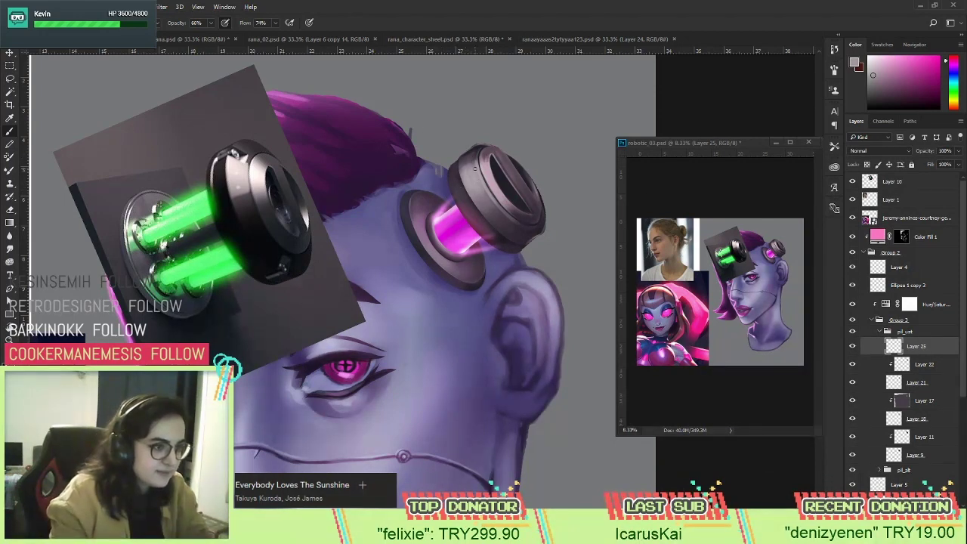
left_click(482, 167, "alt")
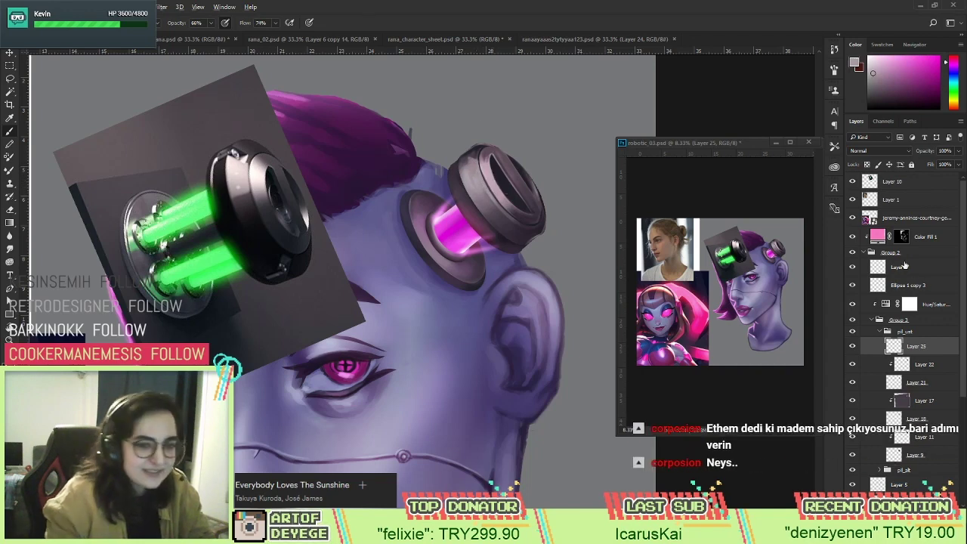
left_click(853, 236)
Zoom closer on the eyepiece and sample several darker and lighter greys from its rim and cap.
left_click(485, 162, "alt")
left_click(491, 195, "alt")
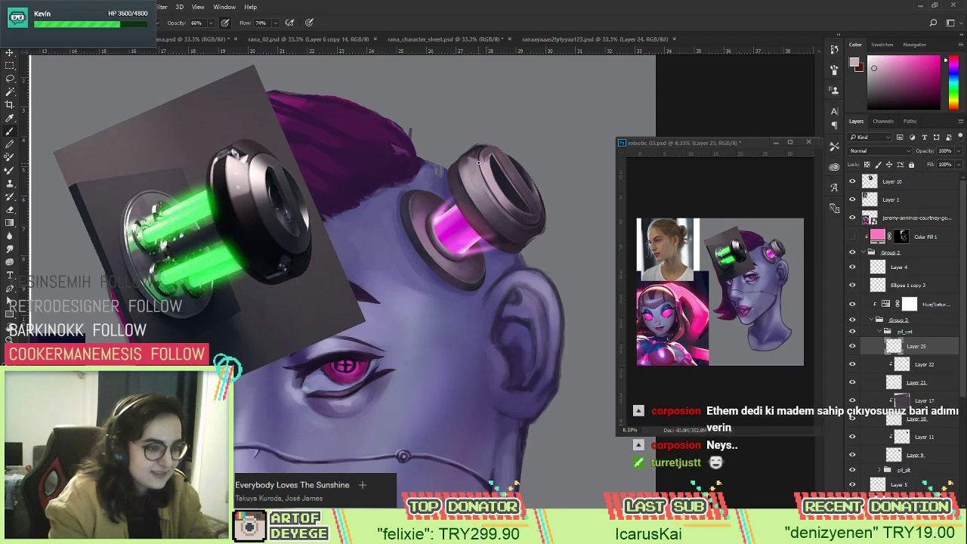
left_click(483, 175, "alt")
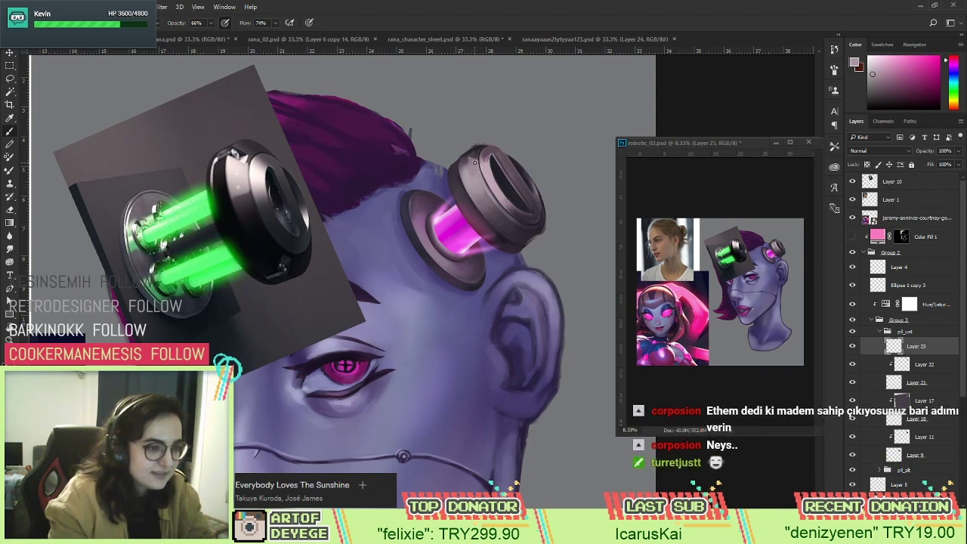
key("z")
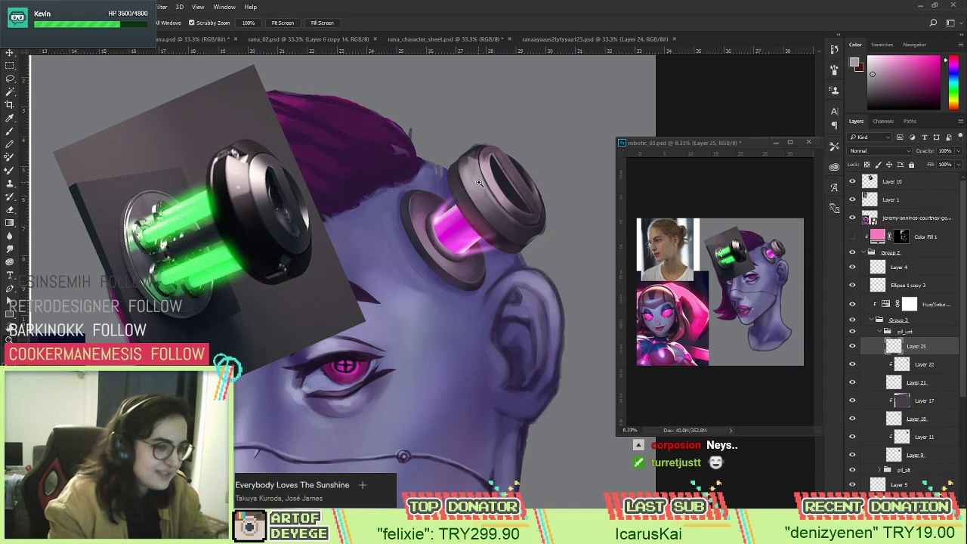
left_click(475, 185)
key("b")
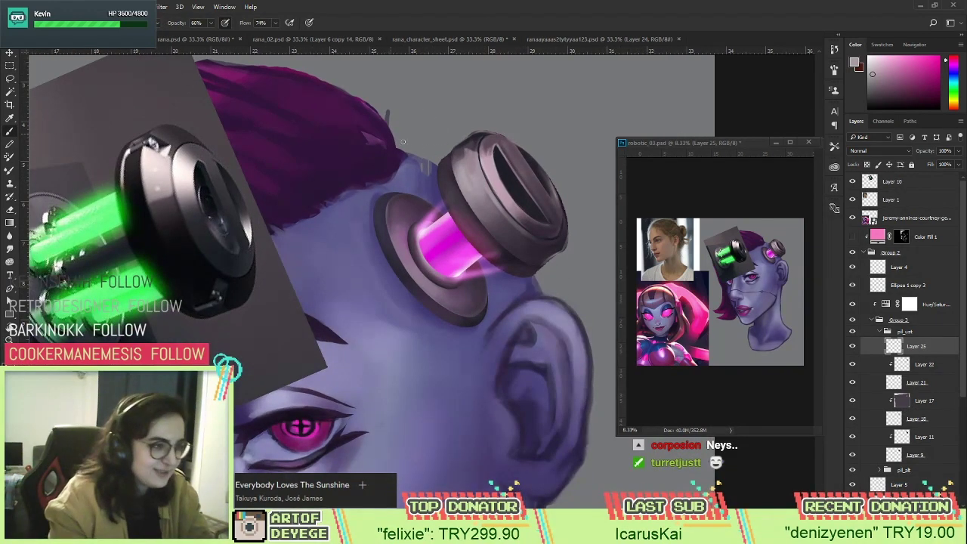
left_click(468, 153, "alt")
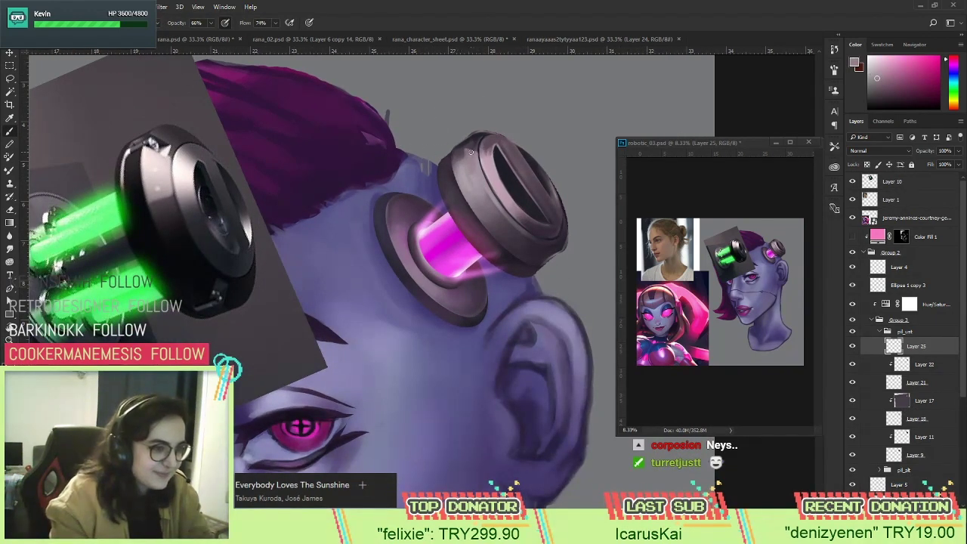
left_click(486, 157, "alt")
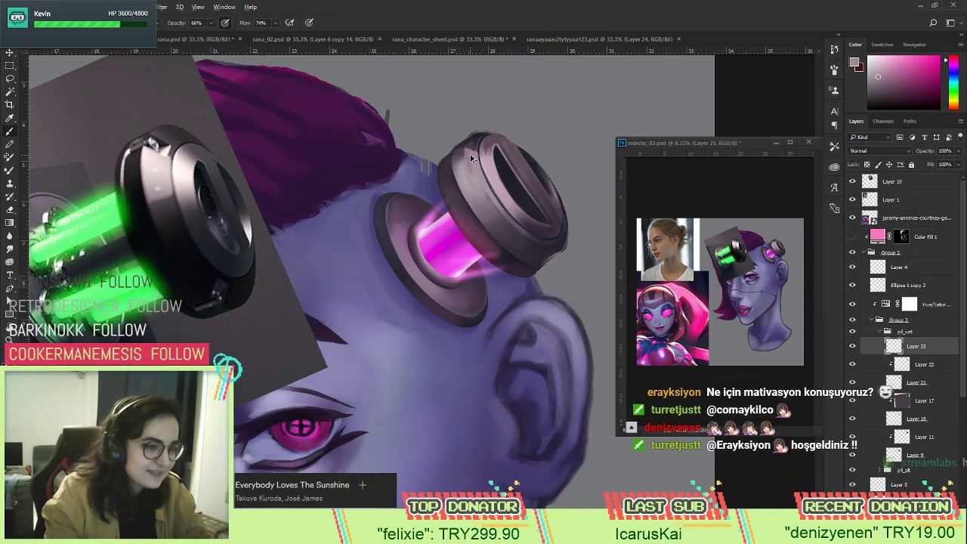
left_click(485, 160, "alt")
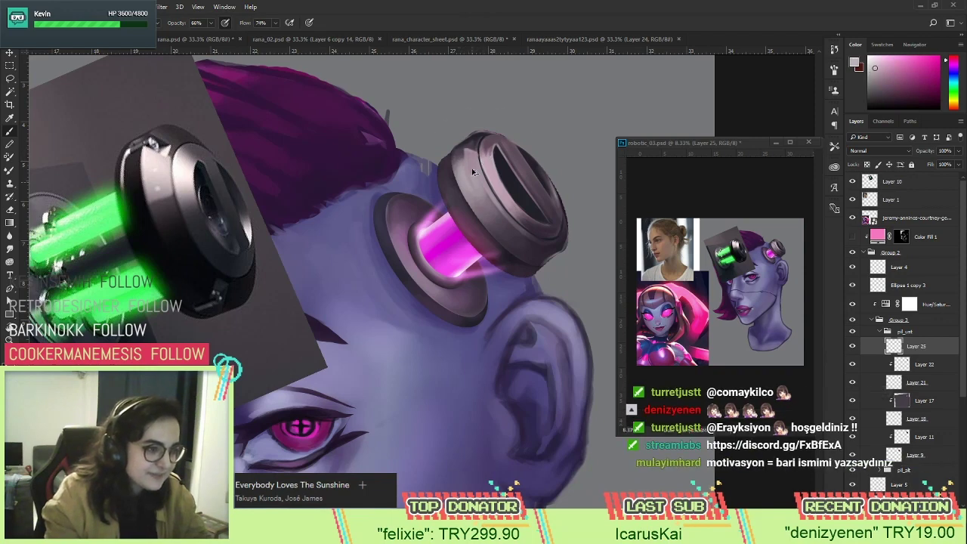
Rotate the cap upright, choose a lighter colour in the Color panel, and highlight its lower-left rim.
key("r")
left_click_drag(573, 224, 531, 229)
key("b")
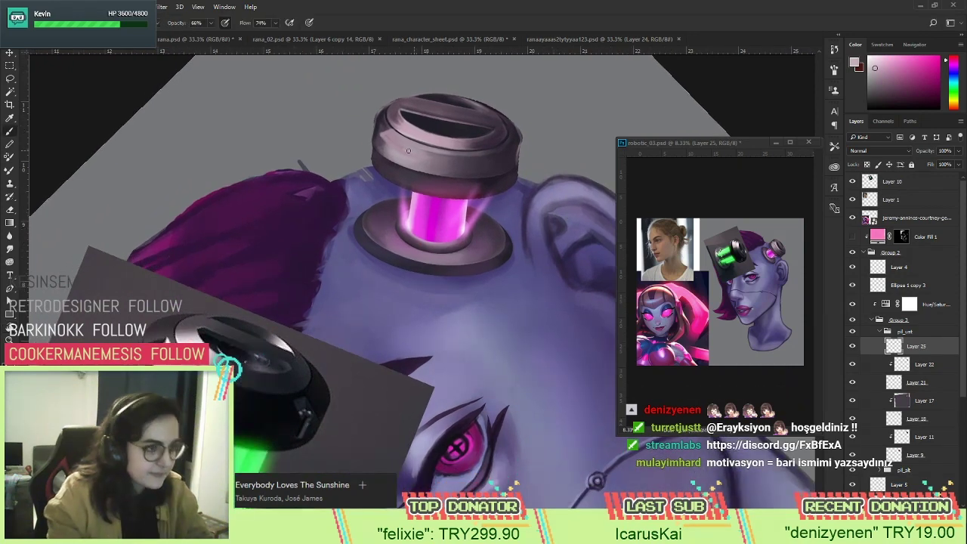
left_click(877, 61)
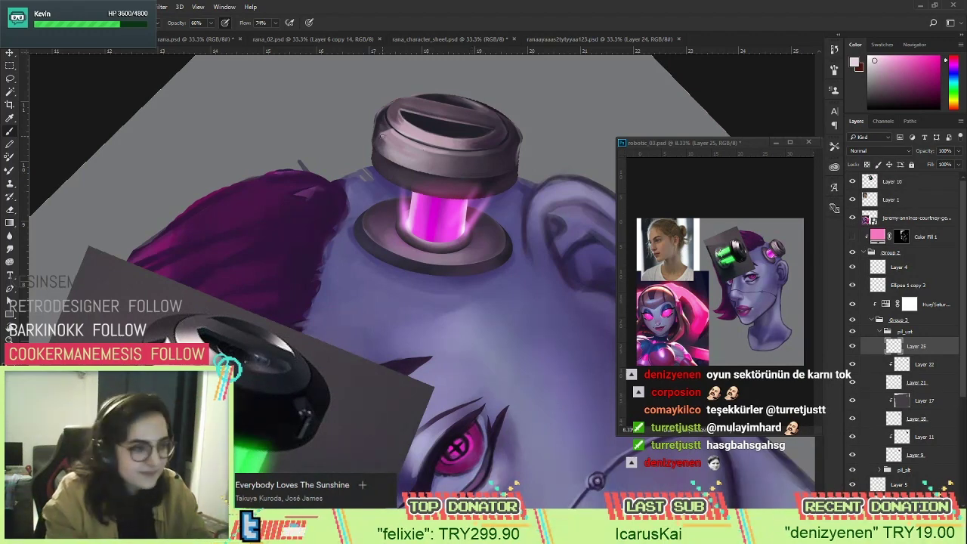
left_click_drag(382, 139, 417, 154)
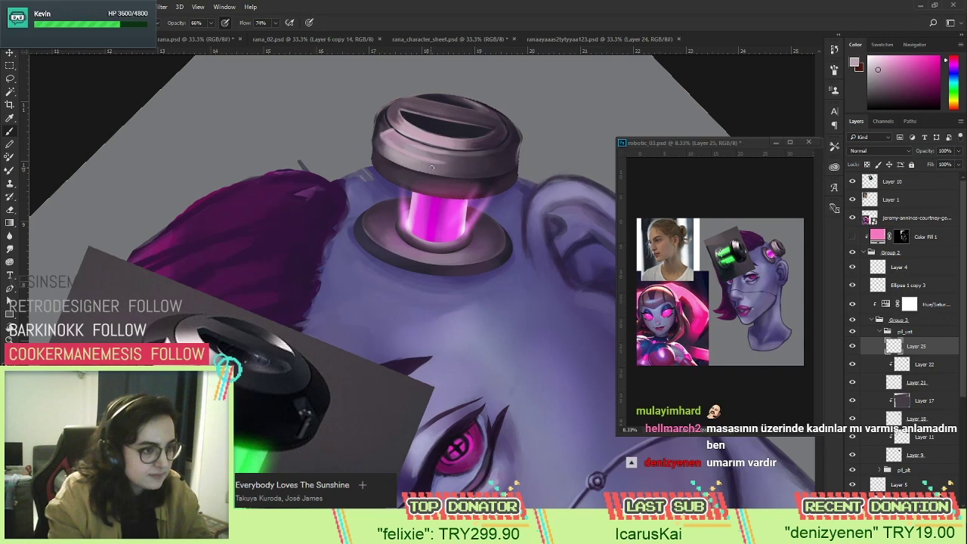
Set the brush to 32 px size with opacity and flow lowered to 26% and 29%.
right_click(503, 157)
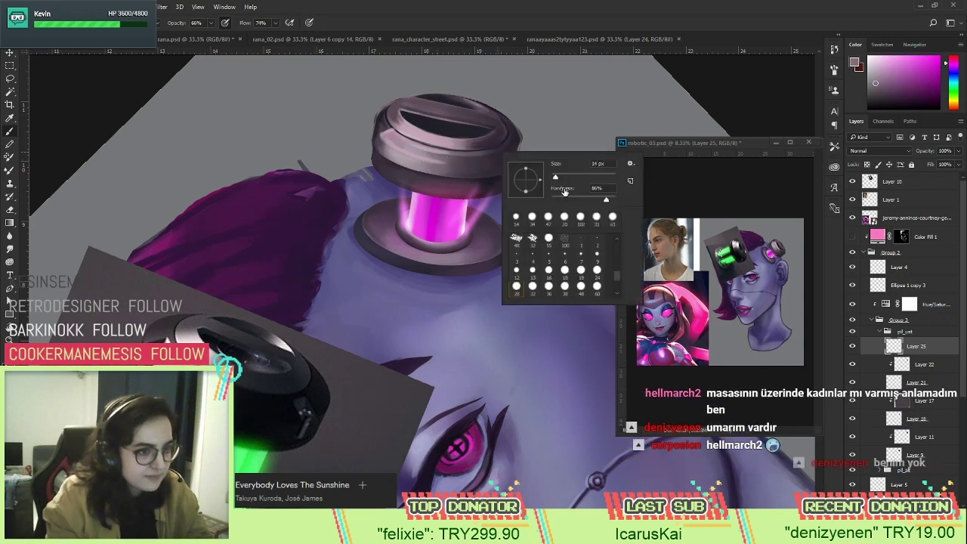
left_click_drag(556, 176, 568, 177)
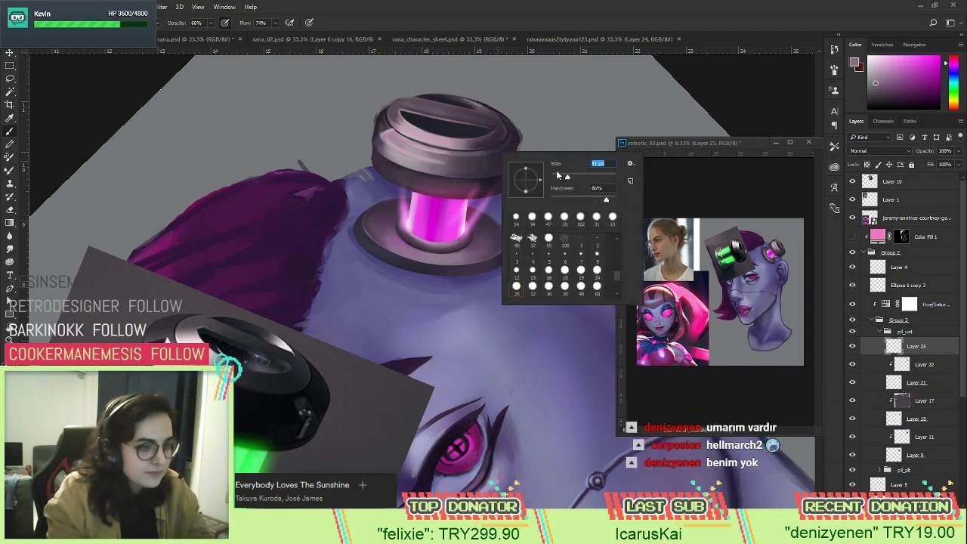
left_click(561, 177)
key("Return")
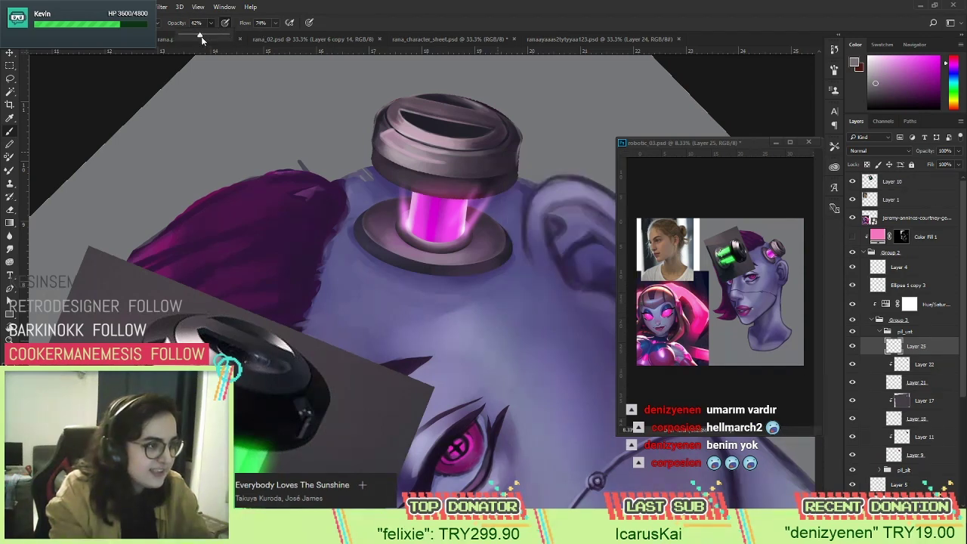
left_click_drag(276, 30, 252, 35)
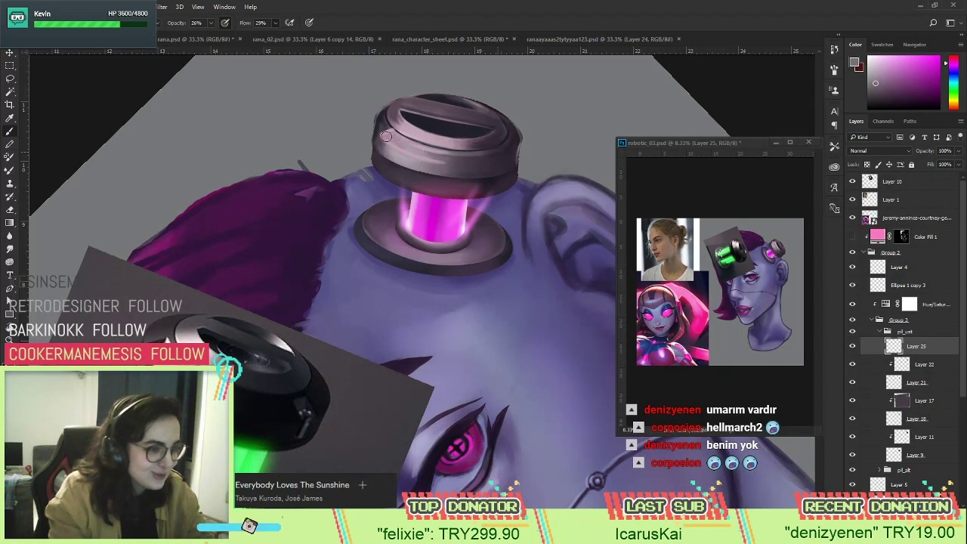
Sample light mauve-grey and darker tones from the eyepiece cap, then hide the Hue/Saturation adjustment.
left_click(435, 155, "alt")
left_click(434, 154, "alt")
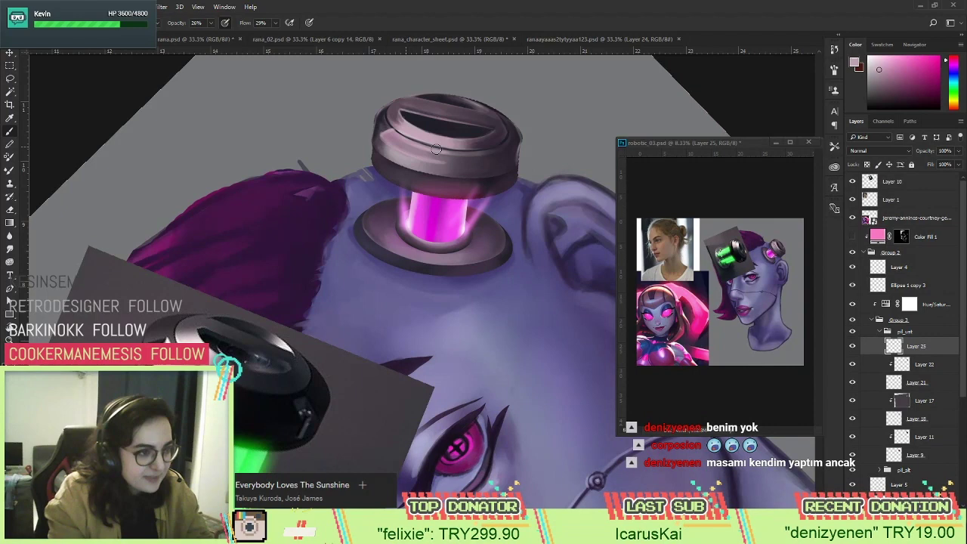
left_click(401, 134, "alt")
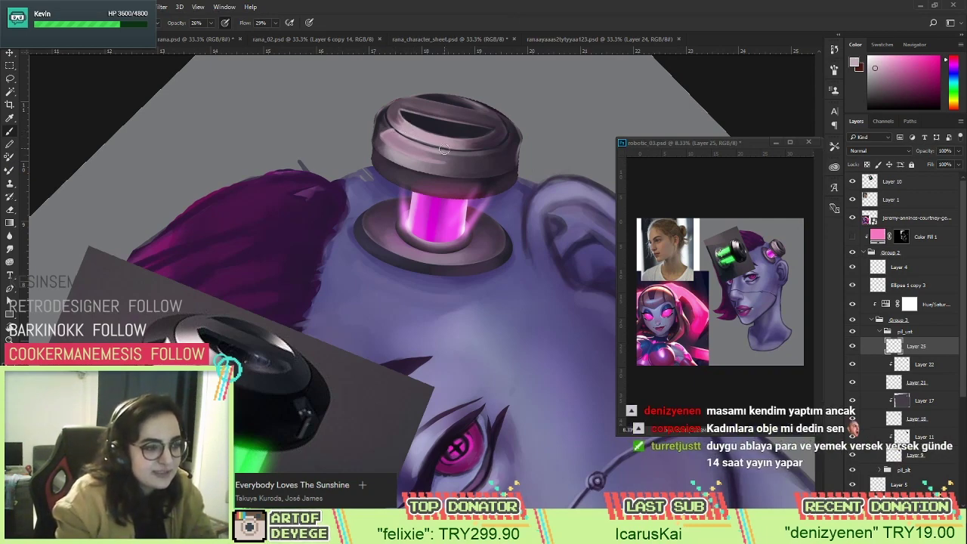
left_click(404, 130, "alt")
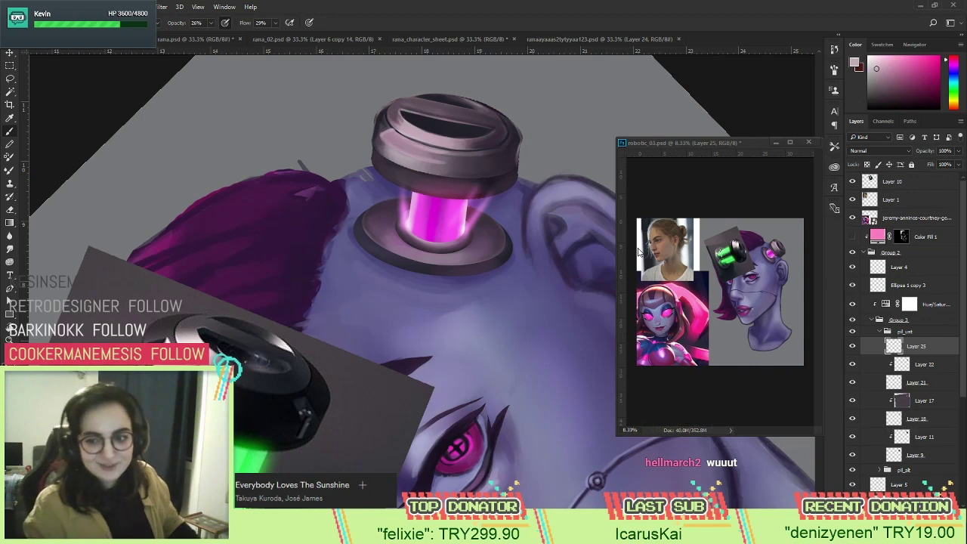
left_click(408, 125, "alt")
left_click(401, 130, "alt")
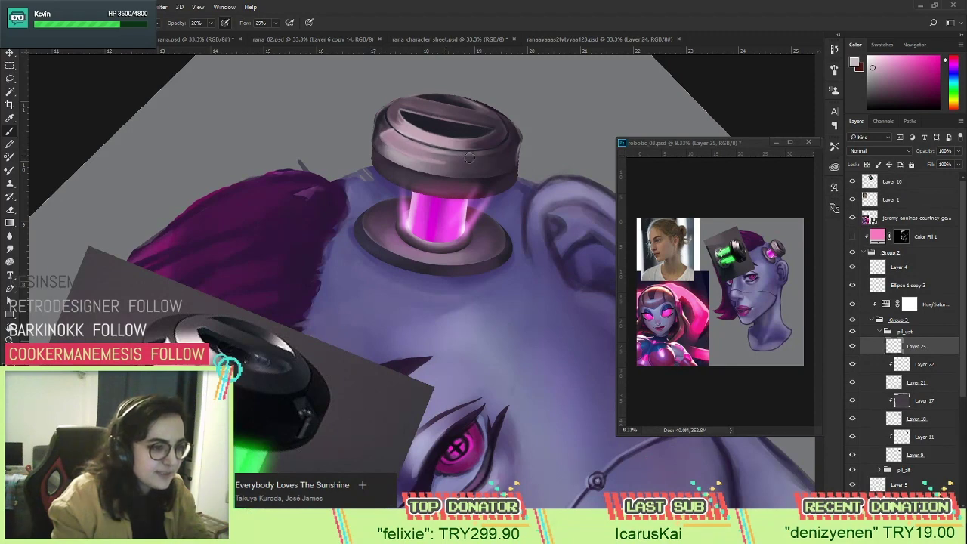
left_click(447, 157, "alt")
left_click(405, 143, "alt")
left_click(407, 130, "alt")
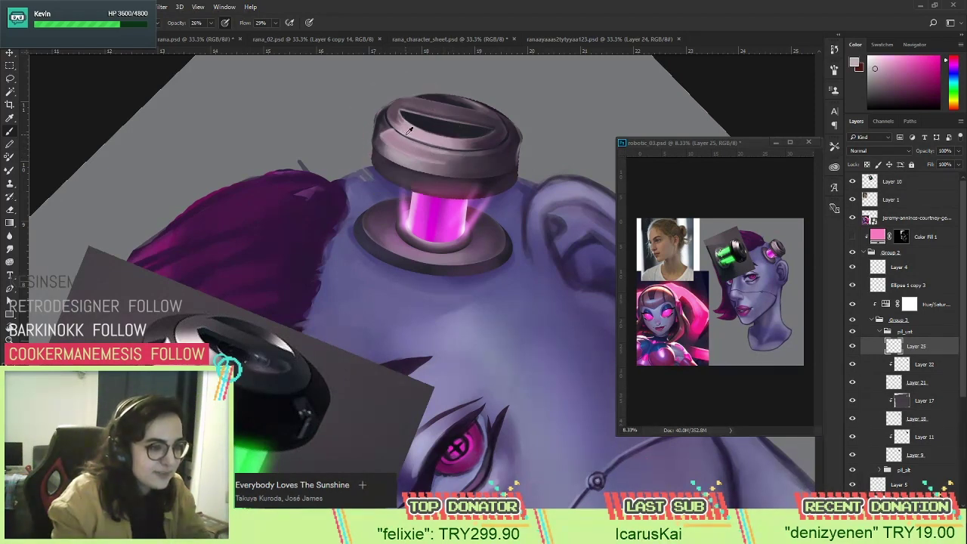
left_click(415, 134, "alt")
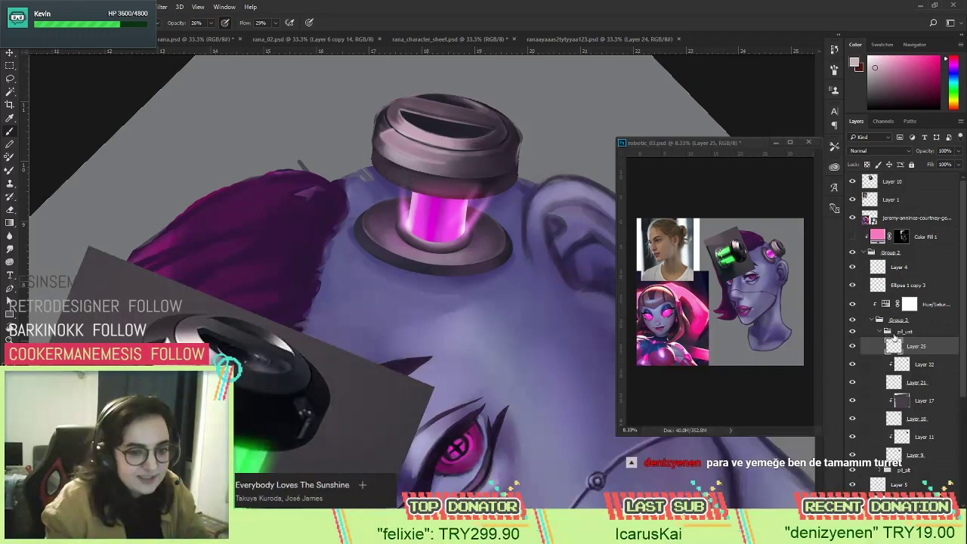
left_click(853, 304)
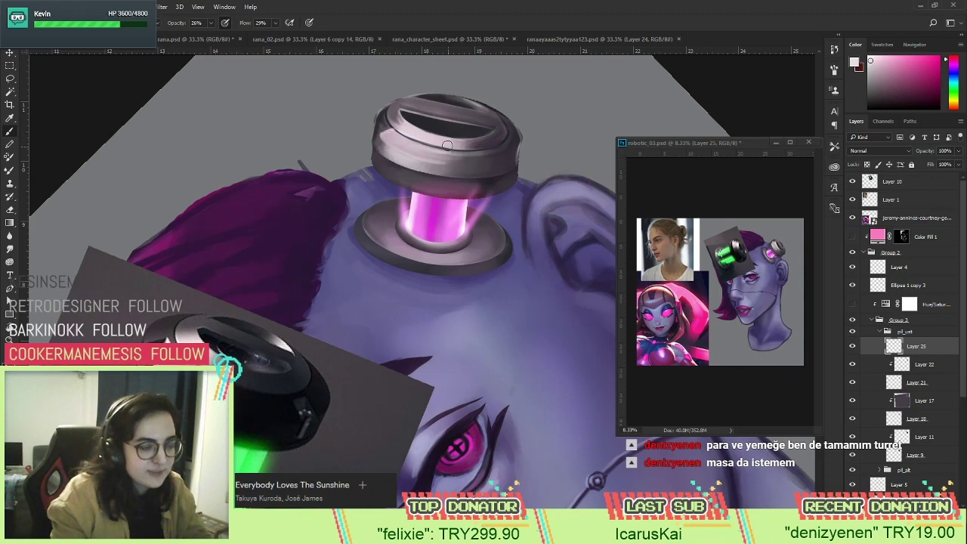
Rotate the view around the cap, sample a dark grey, and set the brush to 82% opacity, 80% flow.
key("z")
left_click(399, 166)
left_click(396, 192, "alt")
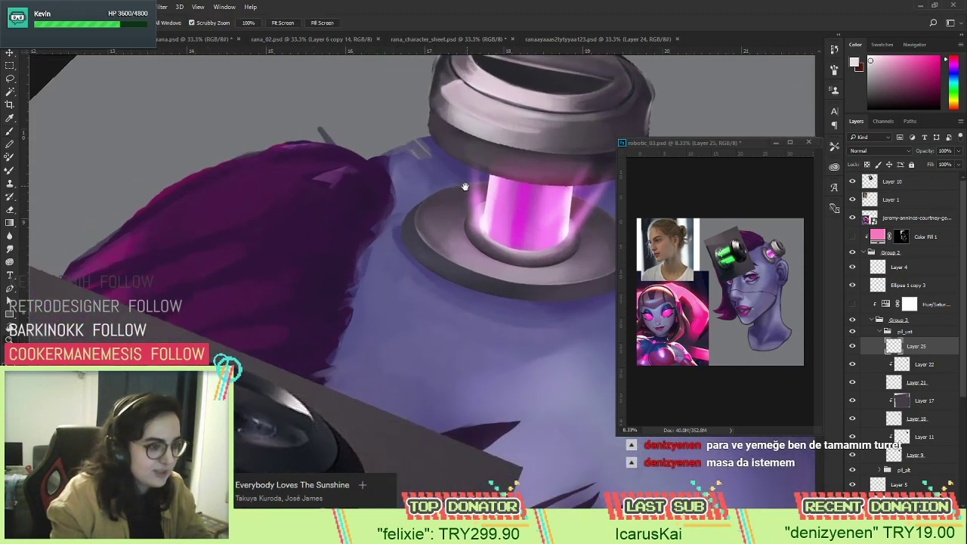
key("r")
left_click_drag(423, 226, 482, 154)
key("b")
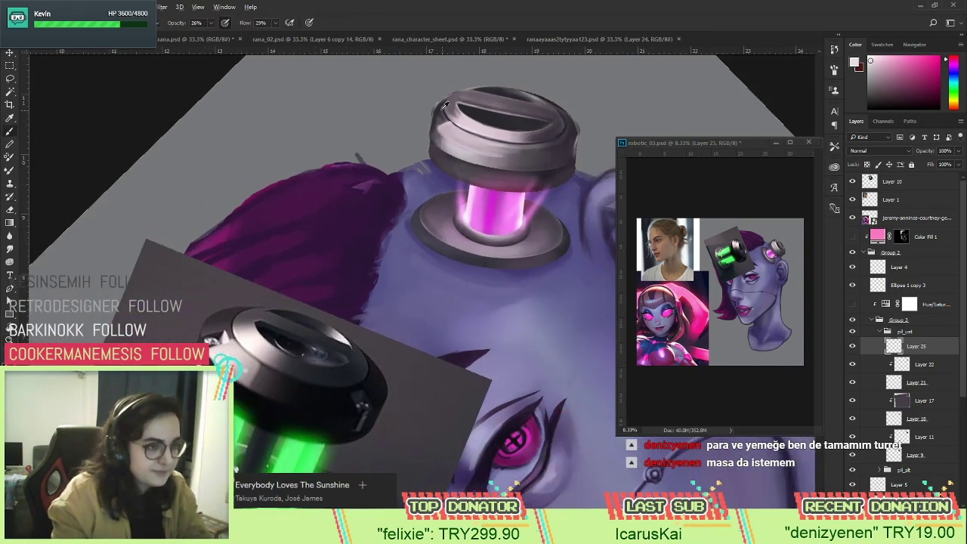
left_click(440, 125, "alt")
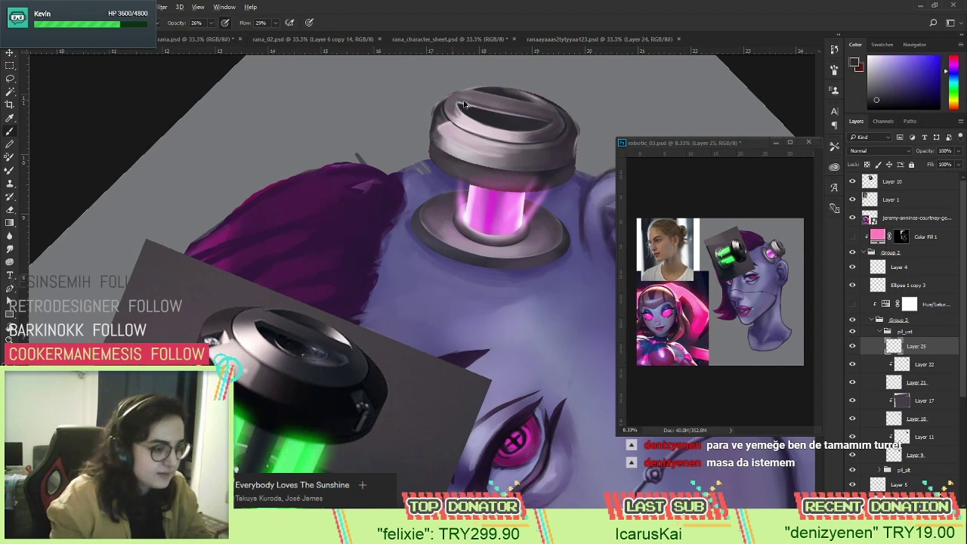
left_click_drag(275, 24, 295, 34)
Paint darker shading along the cap's lower metal band, then sample a light pinkish grey from the cap.
right_click(515, 111)
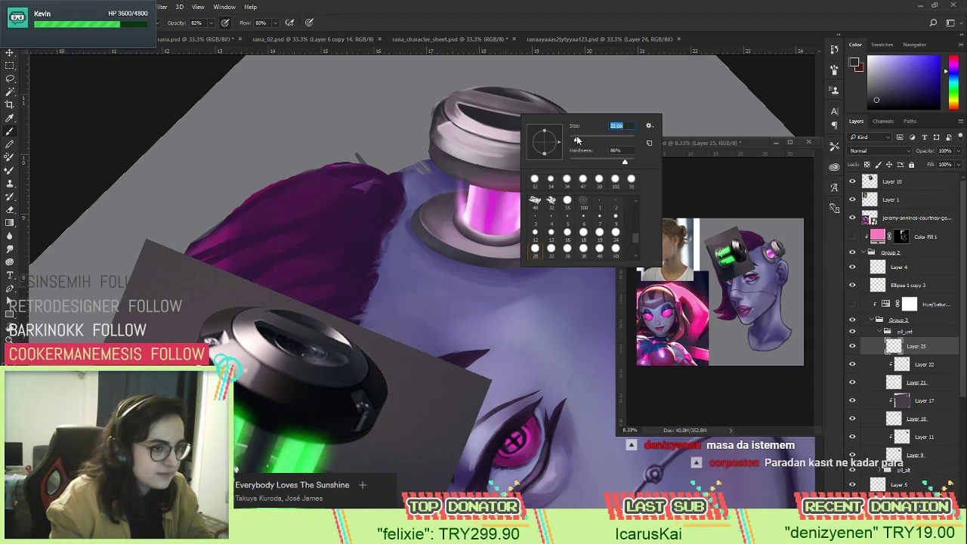
left_click(436, 141)
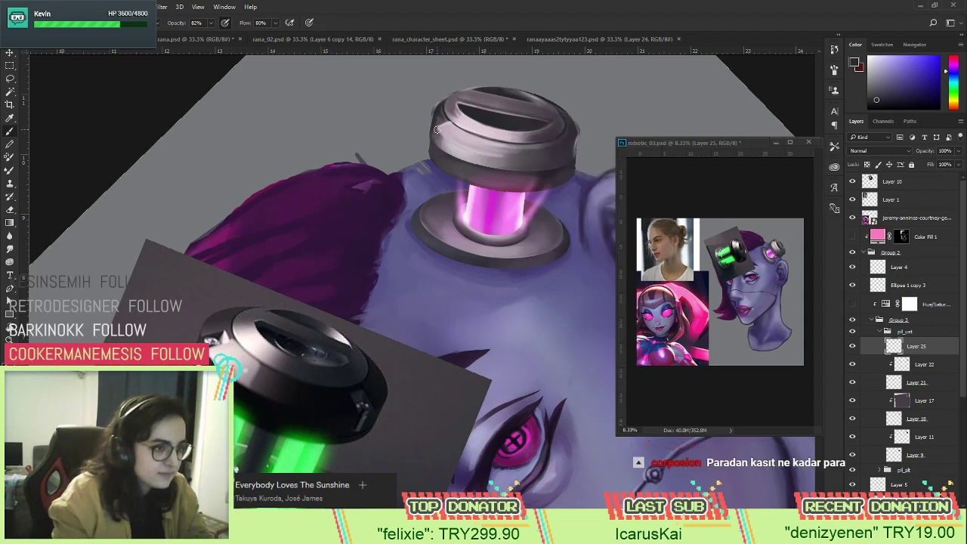
left_click_drag(437, 132, 503, 147)
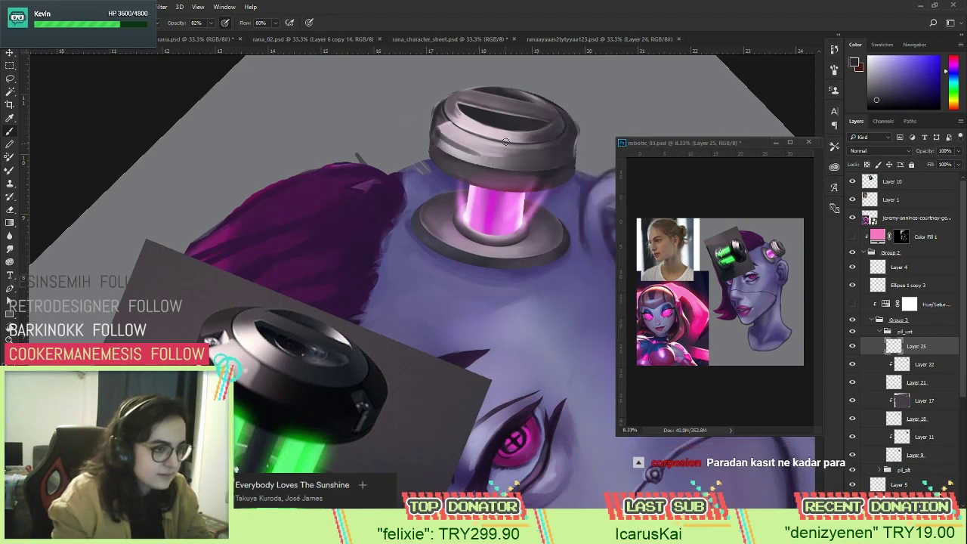
mouse_move(439, 144)
left_mouse_down()
mouse_move(500, 160)
mouse_move(463, 148)
left_mouse_up()
left_click(438, 139, "alt")
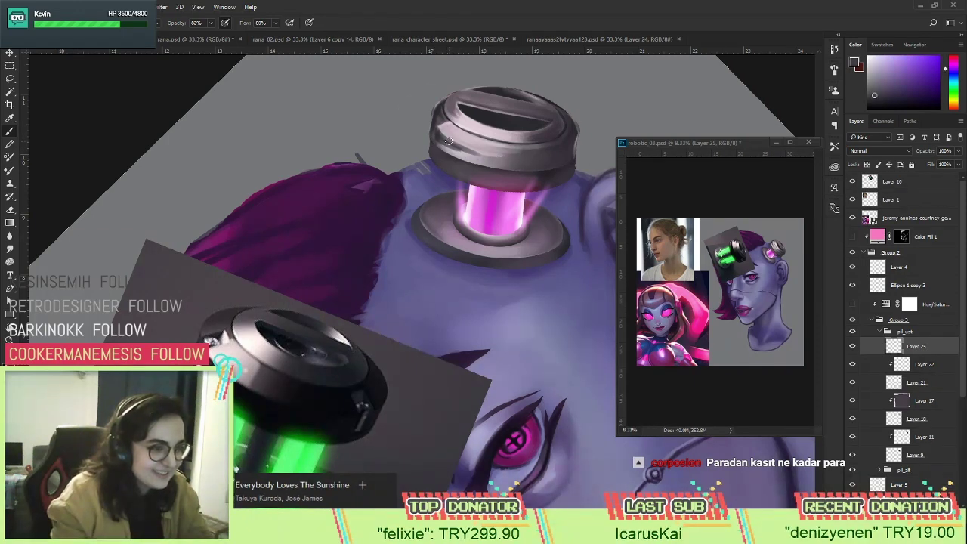
left_click_drag(440, 140, 483, 160)
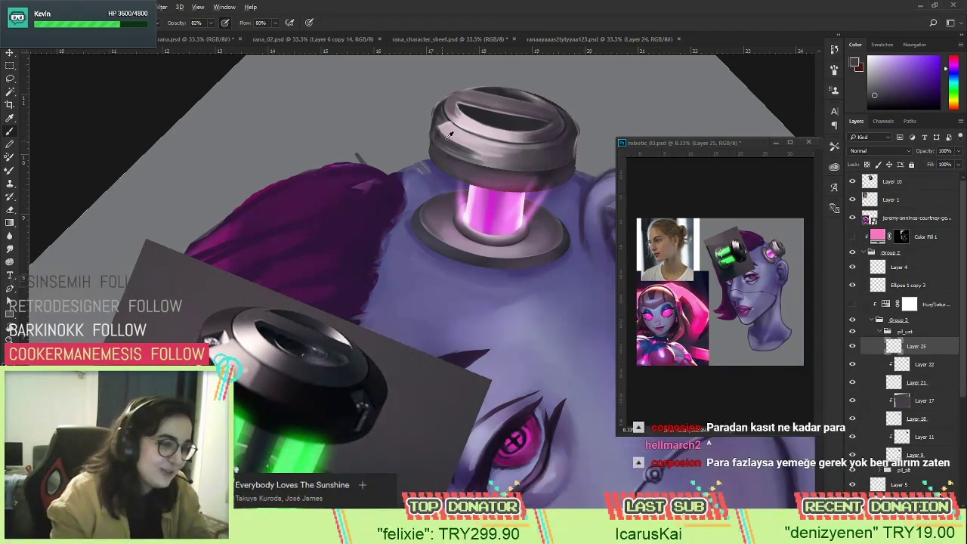
left_click(478, 111, "alt")
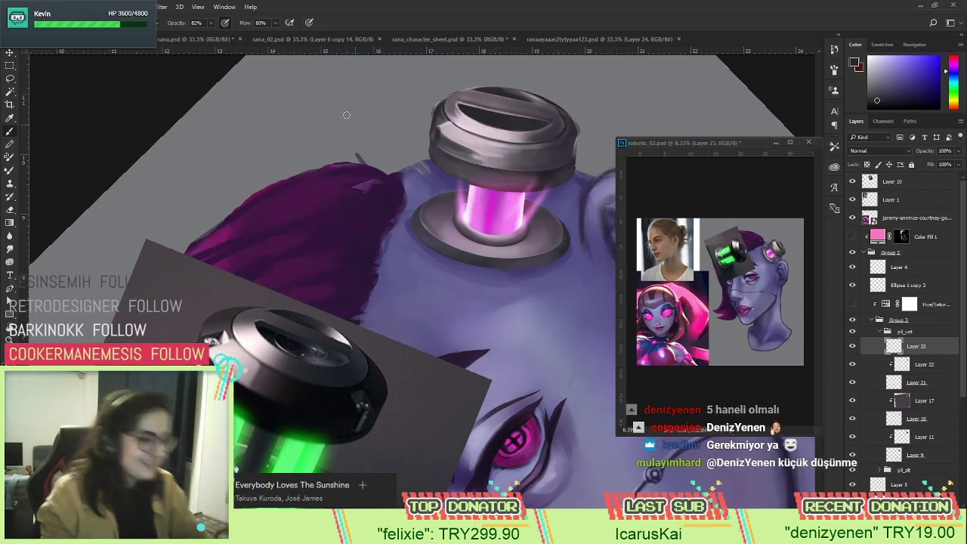
left_click(453, 128, "alt")
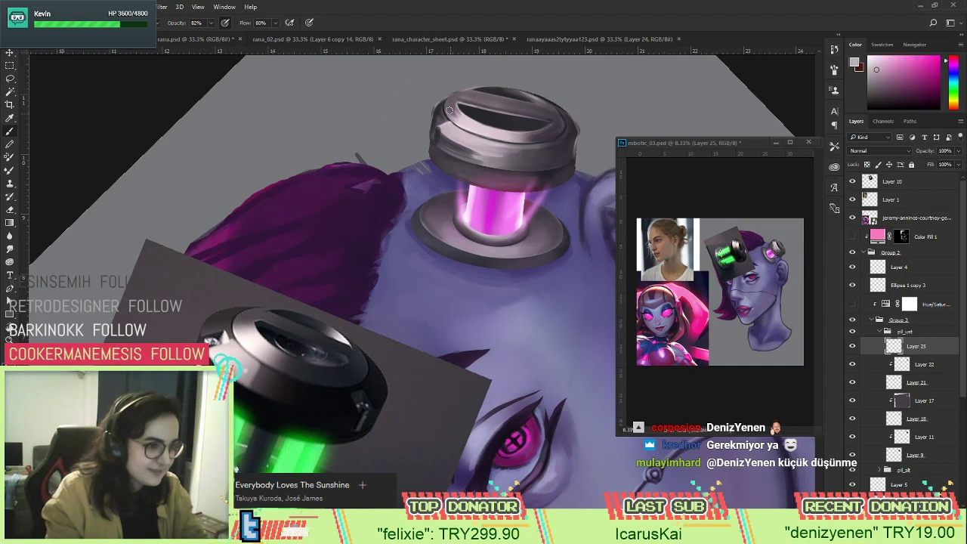
right_click(493, 139)
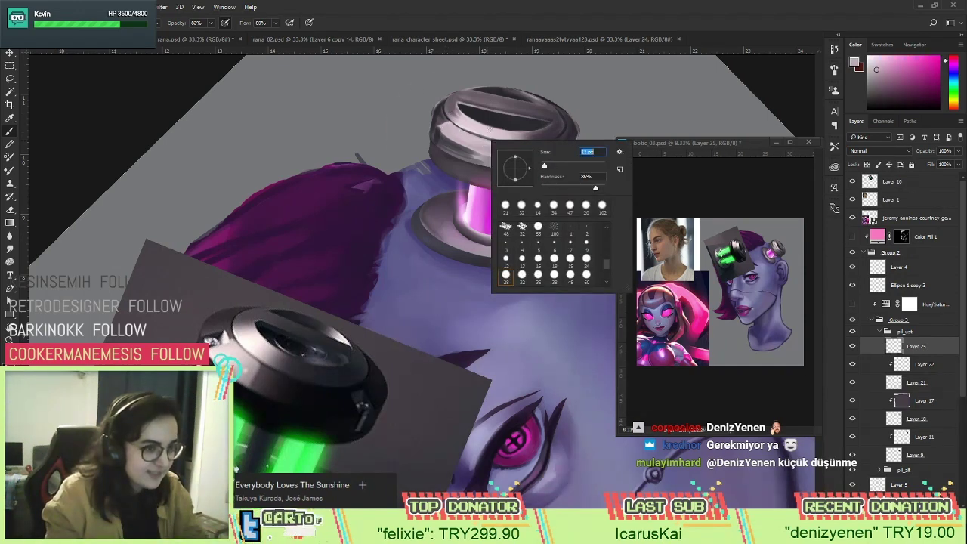
Sample a range of dark grey, light grey and pinkish grey tones from the metal cap.
key("Return")
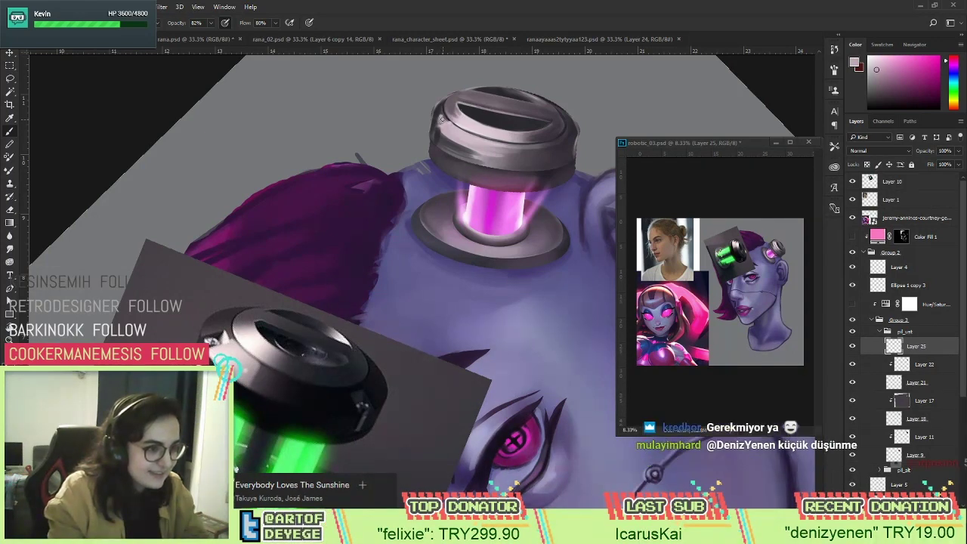
left_click(447, 108, "alt")
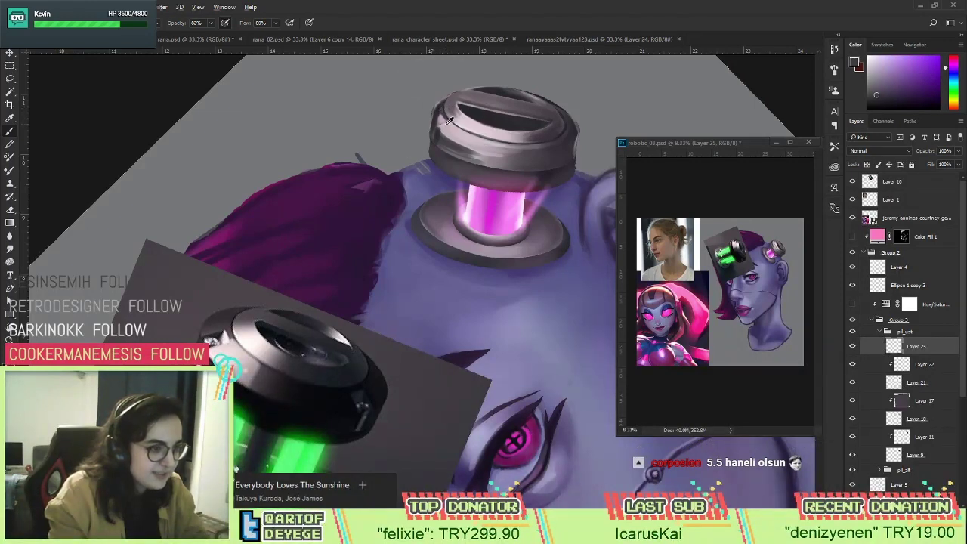
left_click(444, 115, "alt")
left_click(443, 113, "alt")
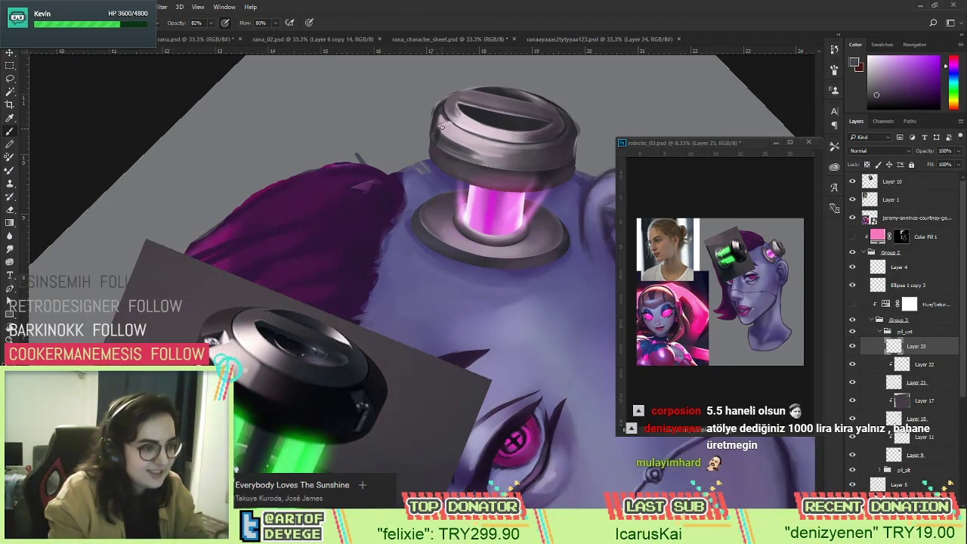
left_click(449, 110, "alt")
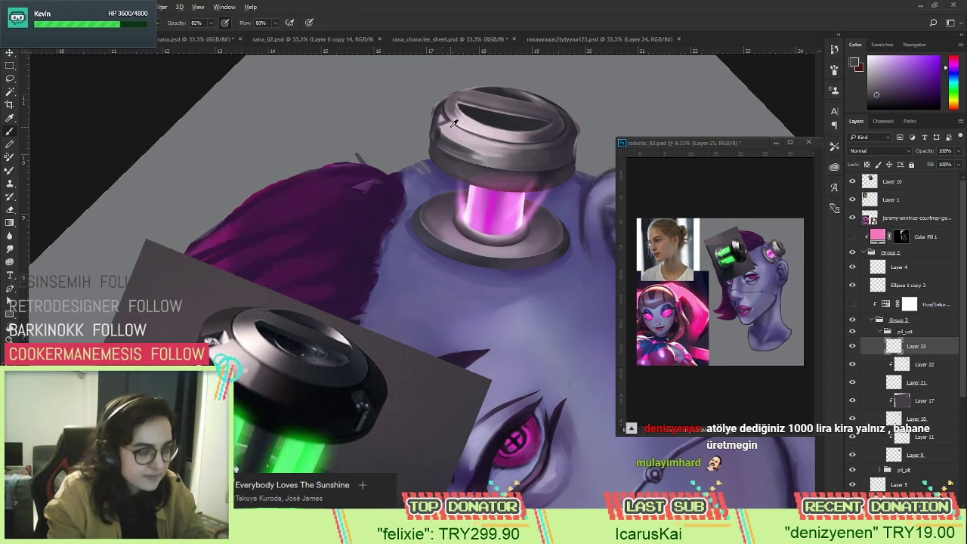
left_click(449, 122, "alt")
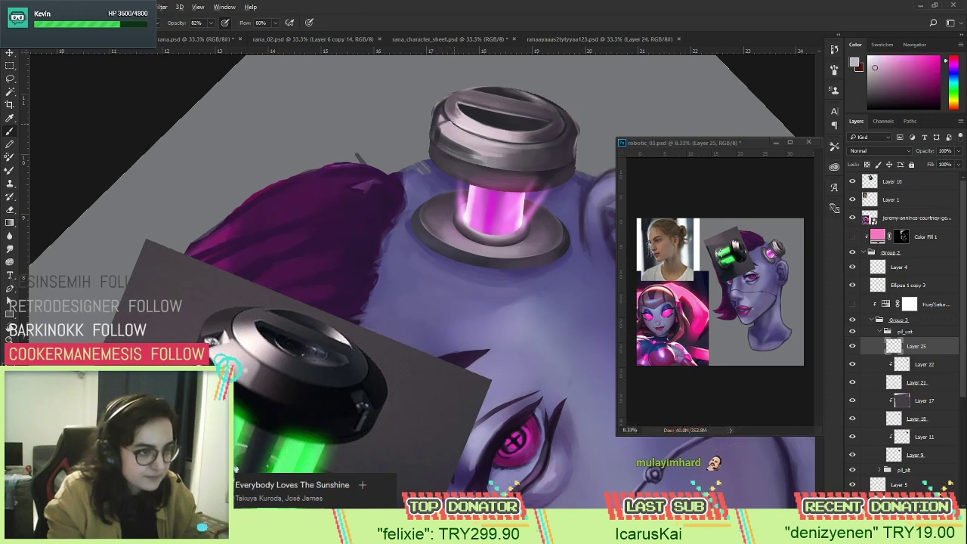
left_click(454, 121, "alt")
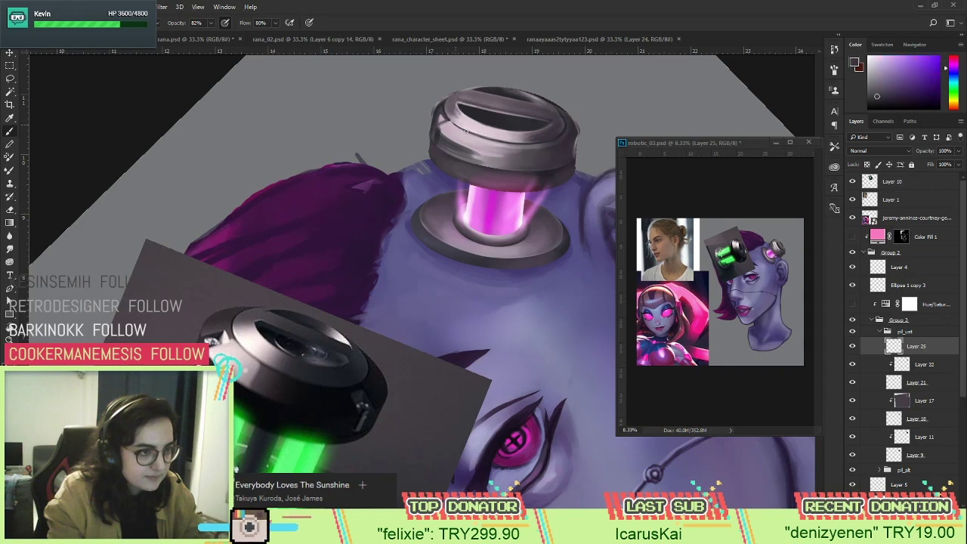
left_click(452, 117, "alt")
left_click(443, 125, "alt")
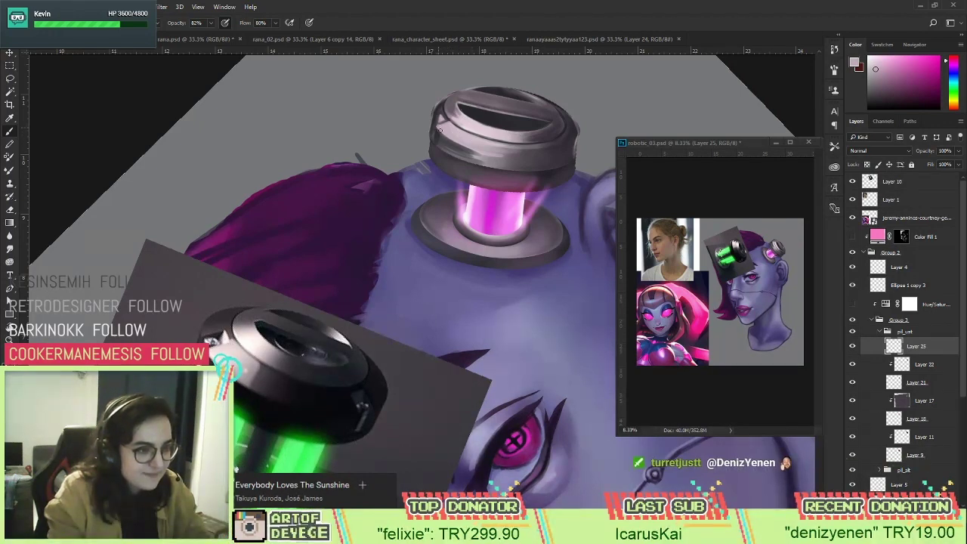
left_click(435, 128, "alt")
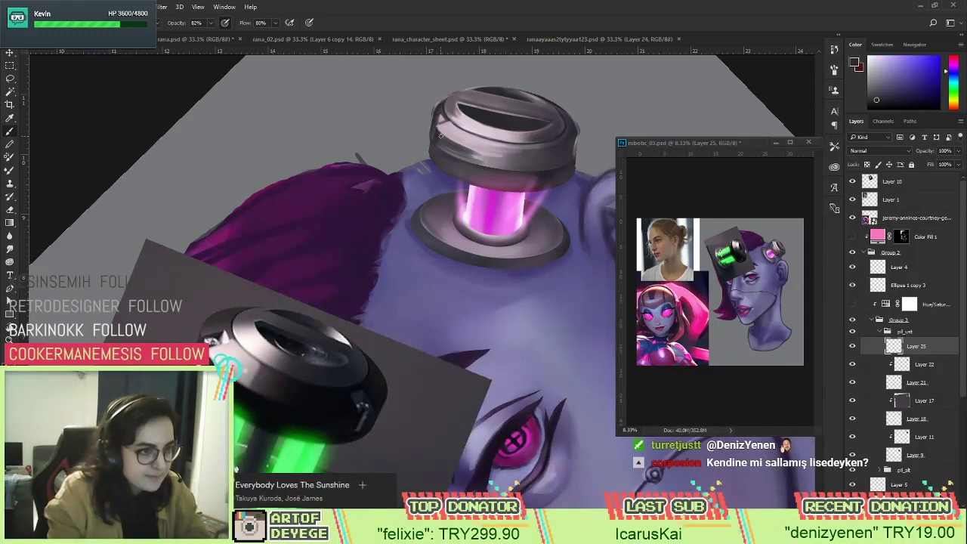
Darken the cap's lower band with a stroke, undoing the second, heavier one.
left_click_drag(428, 139, 541, 155)
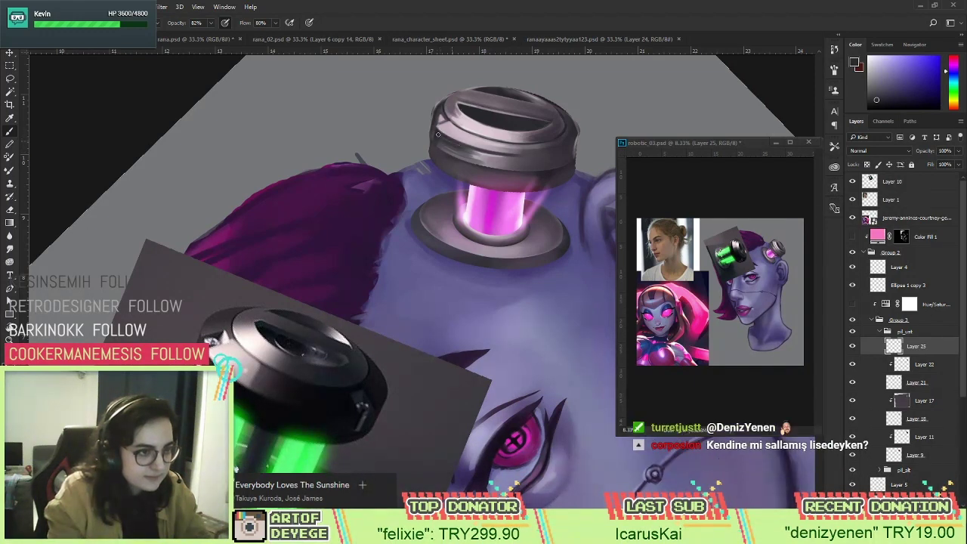
mouse_move(448, 143)
left_mouse_down()
mouse_move(509, 164)
mouse_move(447, 151)
mouse_move(532, 155)
mouse_move(491, 163)
mouse_move(435, 146)
mouse_move(498, 161)
left_mouse_up()
key("ctrl+z")
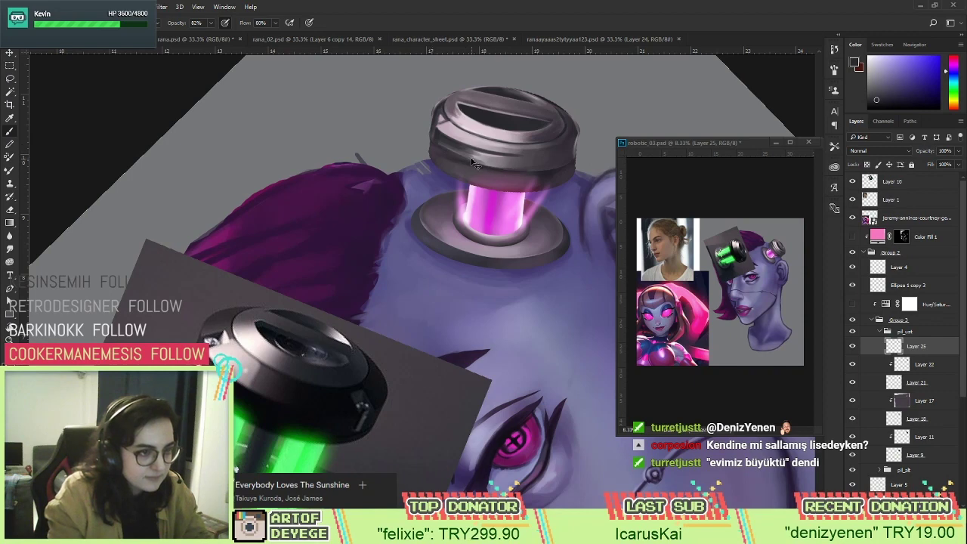
left_click(465, 145, "alt")
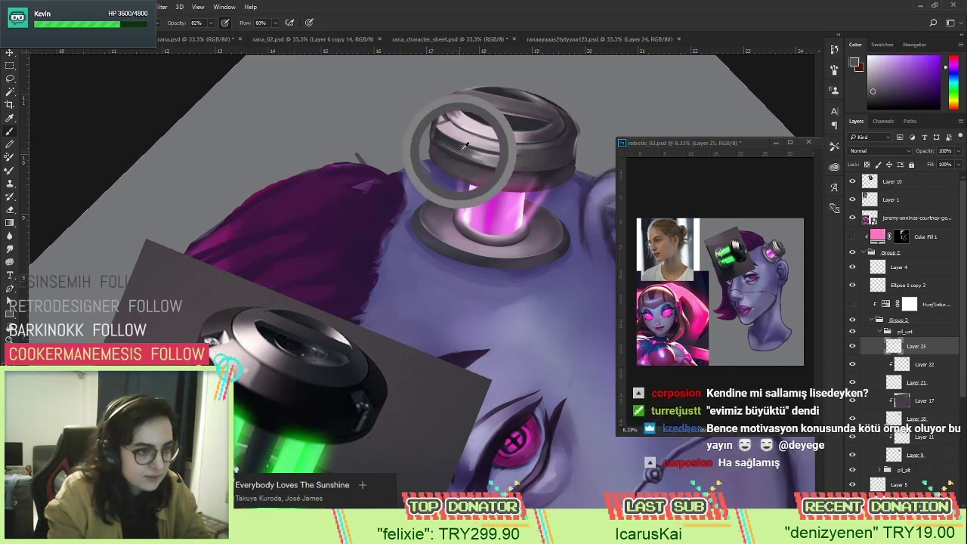
right_click(521, 138)
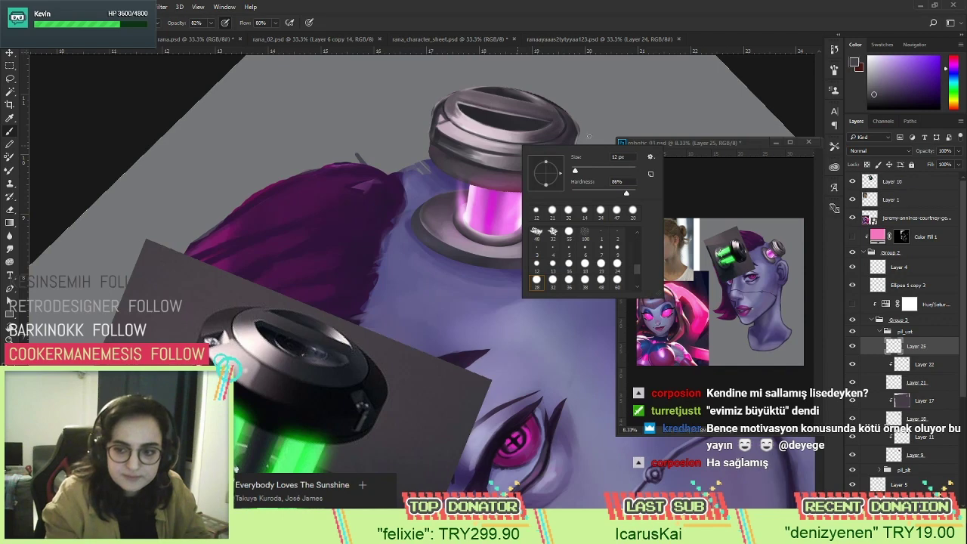
left_click(441, 143)
Set the brush to 36% opacity and 42% flow, then sample more cap tones.
left_click(448, 136, "alt")
left_click(469, 150, "alt")
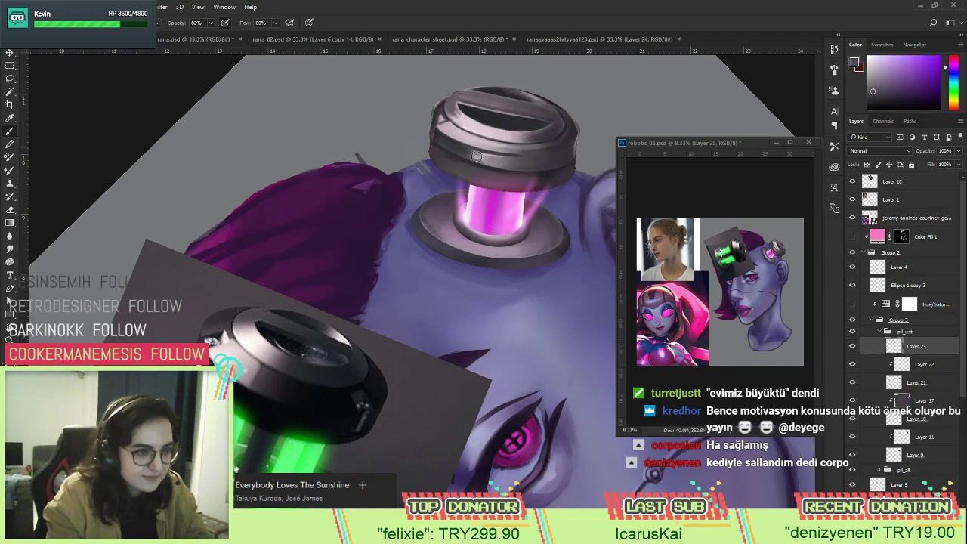
left_click(445, 136, "alt")
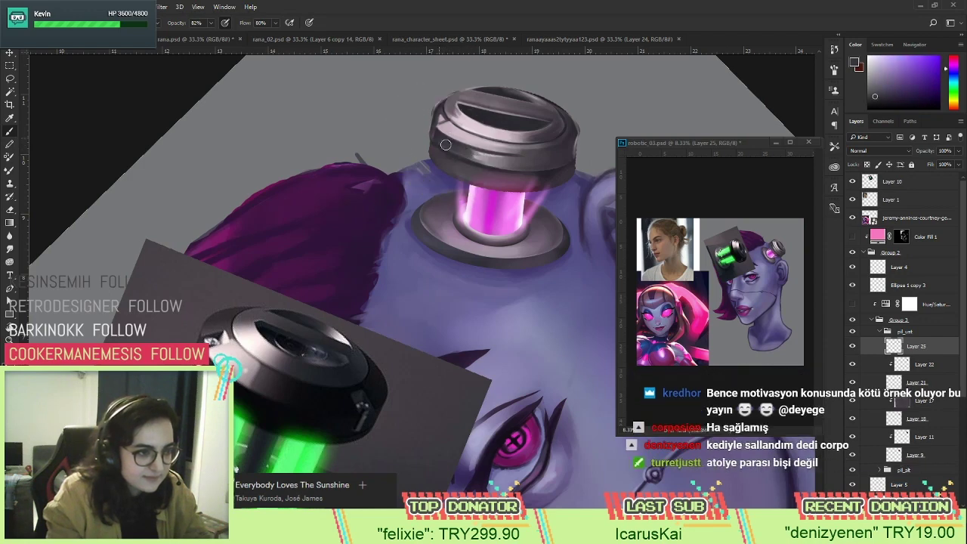
left_click(463, 149, "alt")
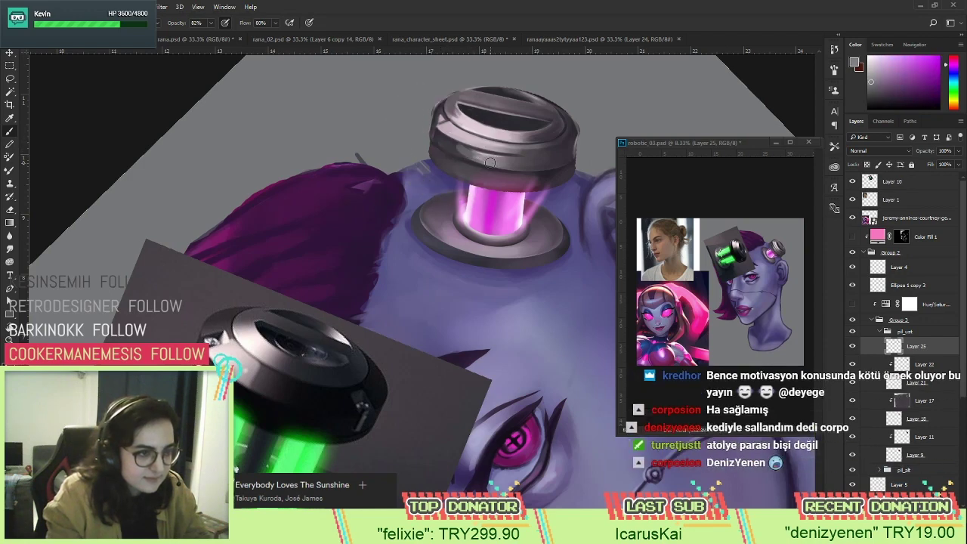
left_click_drag(211, 22, 191, 33)
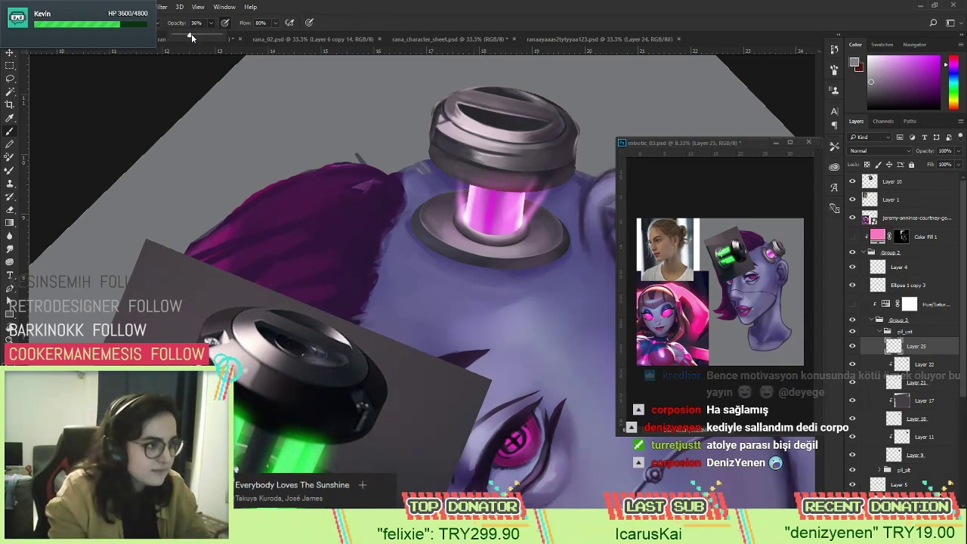
left_click_drag(278, 26, 258, 33)
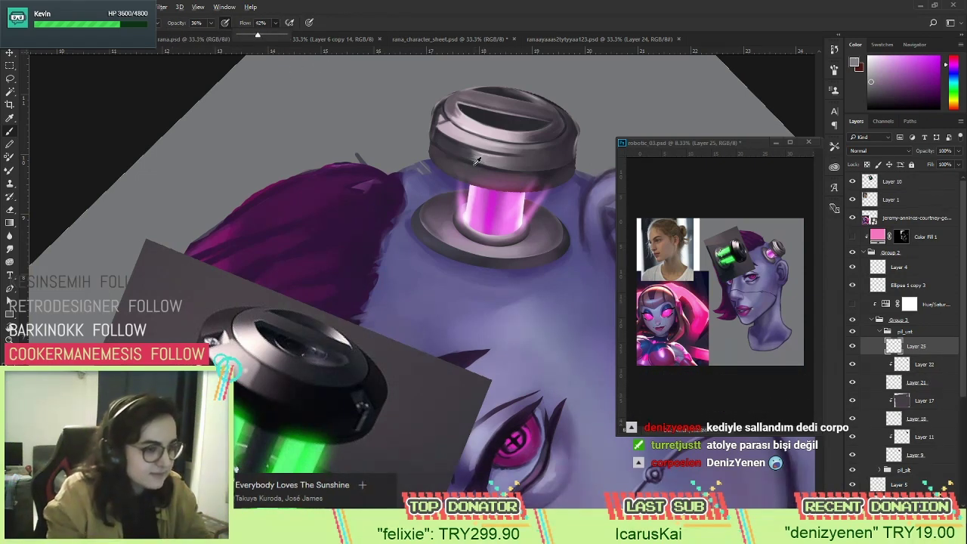
left_click(451, 143, "alt")
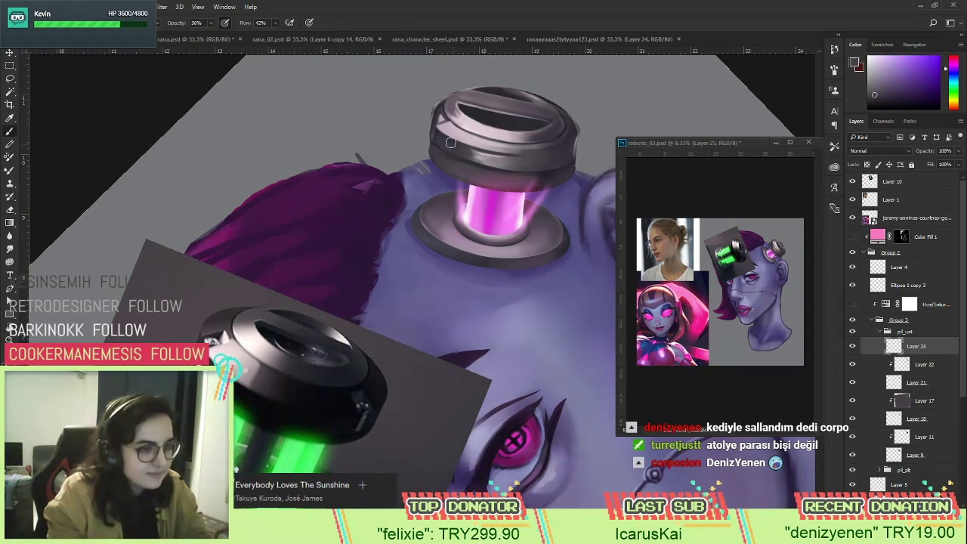
left_click(526, 163, "alt")
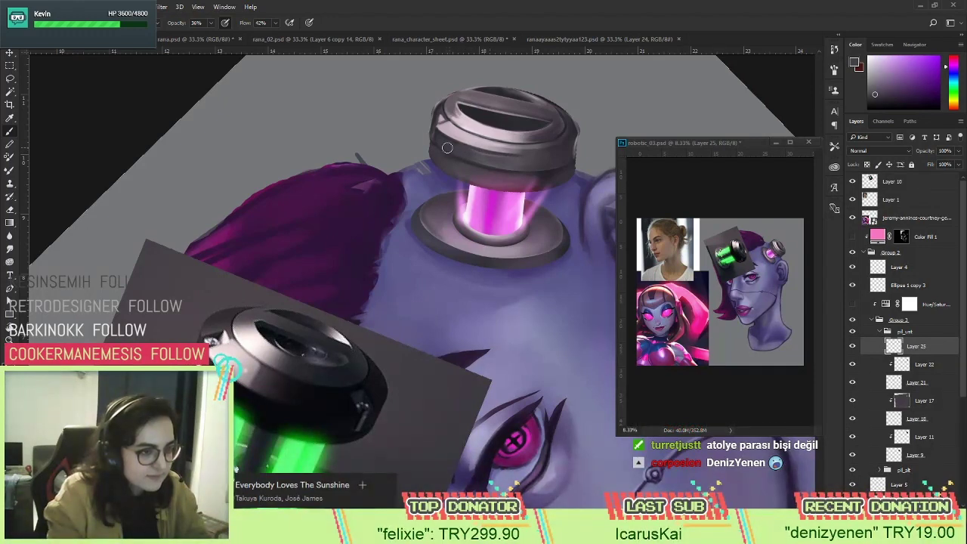
left_click(513, 151, "alt")
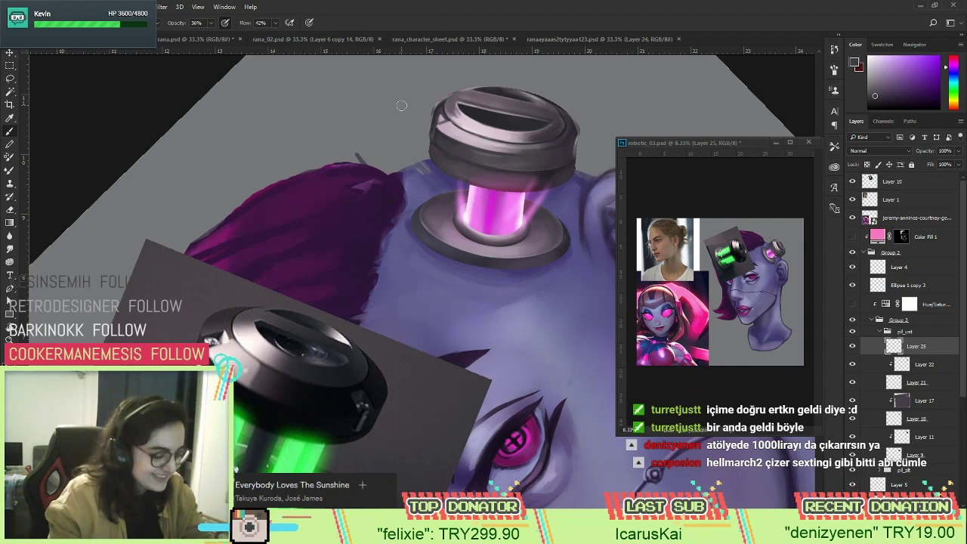
right_click(463, 121)
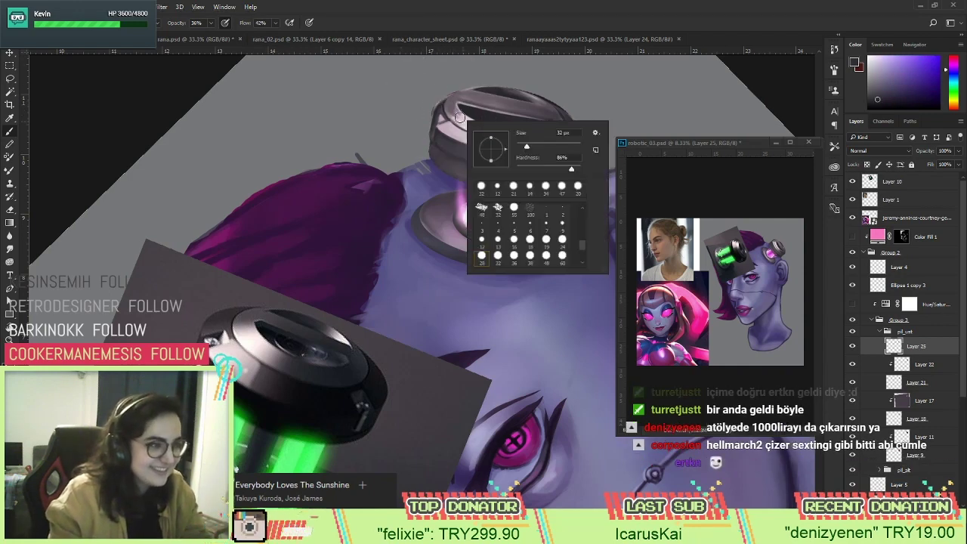
Set an 18 px brush at 72% opacity and 82% flow, then darken the cap's upper-left edge.
left_click_drag(513, 135, 217, 32)
left_click_drag(276, 23, 297, 32)
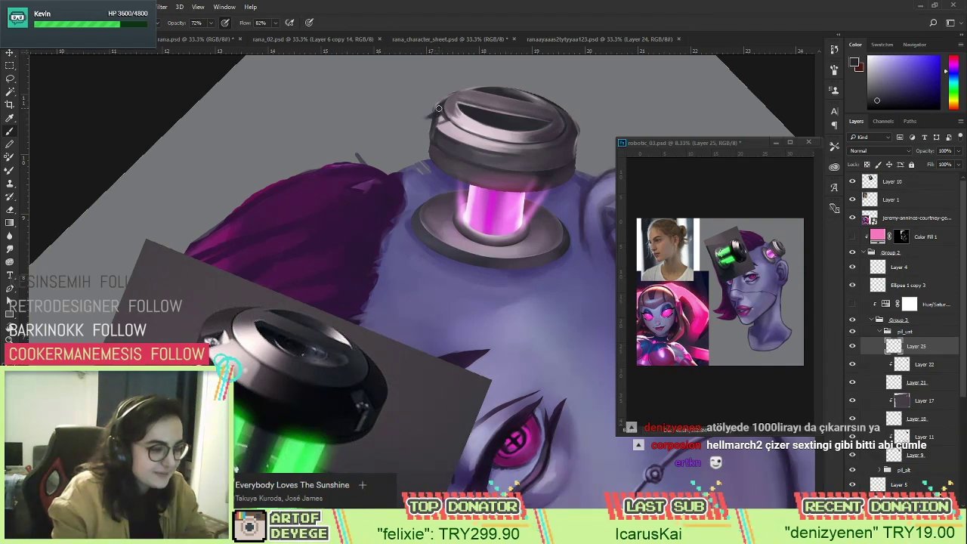
left_click_drag(429, 117, 437, 109)
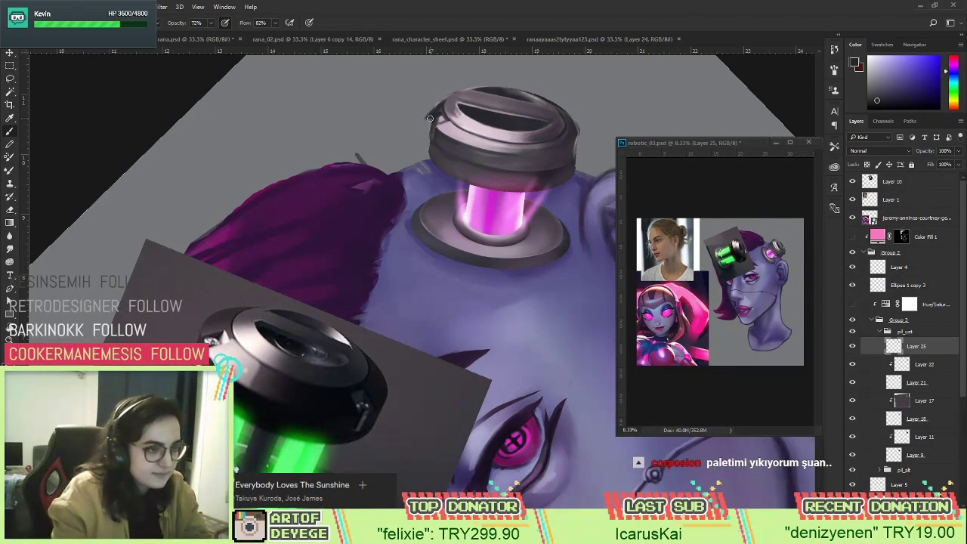
left_click_drag(430, 116, 428, 124)
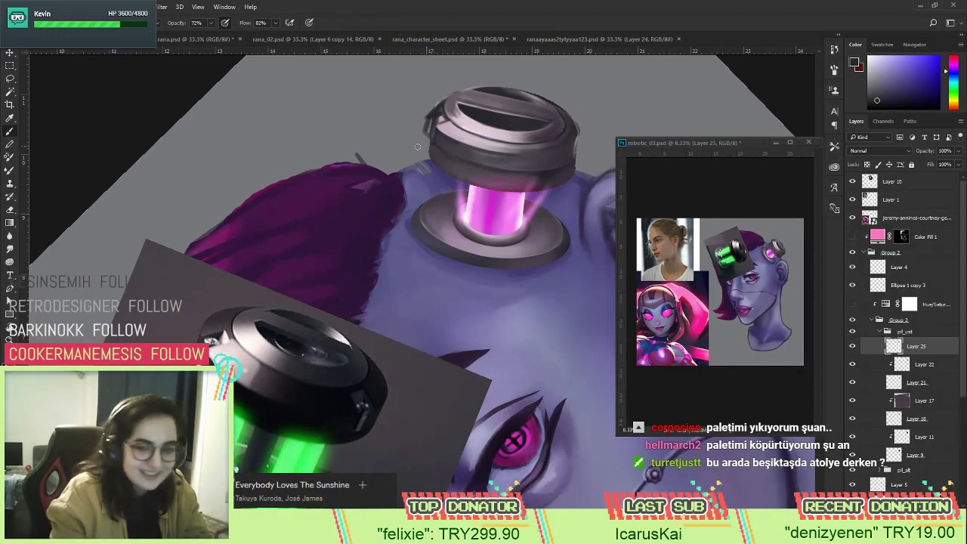
Sample a light pink and a greyish violet, then rotate the view about 90° clockwise.
left_click(475, 121, "alt")
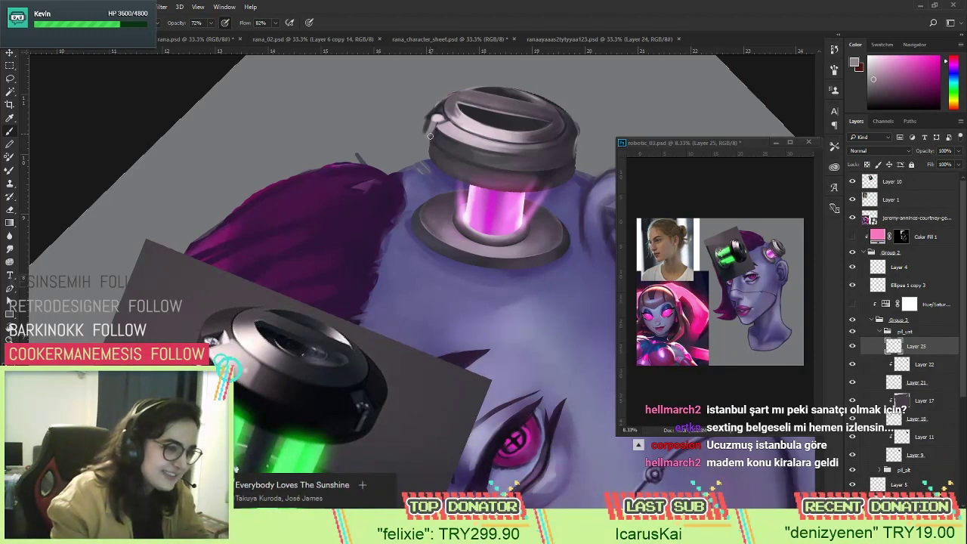
left_click(432, 131, "alt")
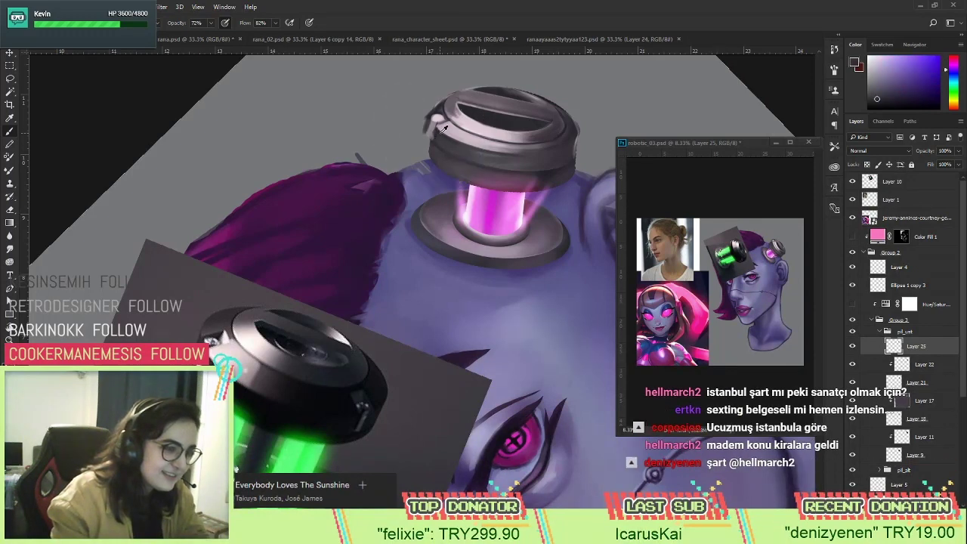
key("r")
mouse_move(497, 144)
left_mouse_down()
mouse_move(521, 197)
mouse_move(513, 249)
mouse_move(484, 294)
mouse_move(488, 227)
left_mouse_up()
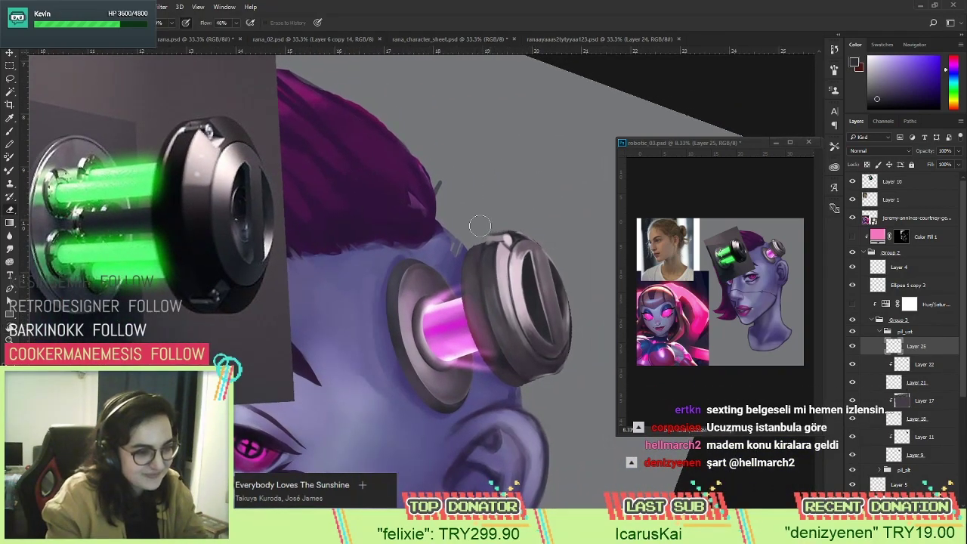
Return to the Brush and sample pale pink tones from the cap rim.
key("b")
right_click(529, 193)
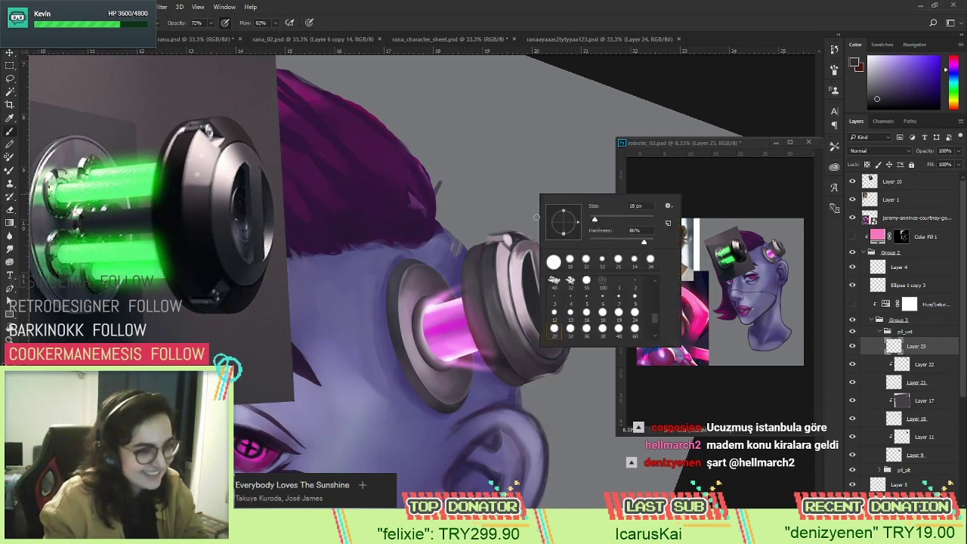
key("Return")
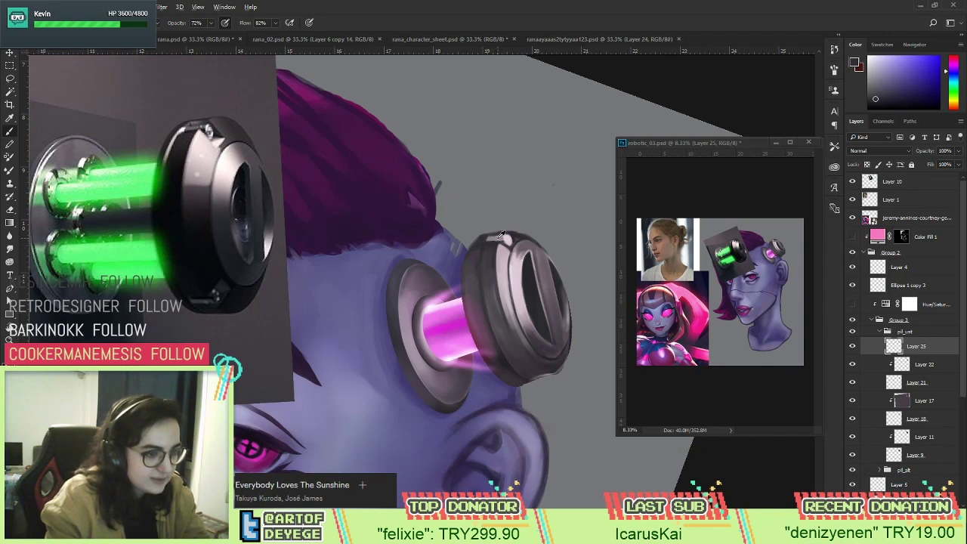
left_click(502, 237, "alt")
left_click(504, 239, "alt")
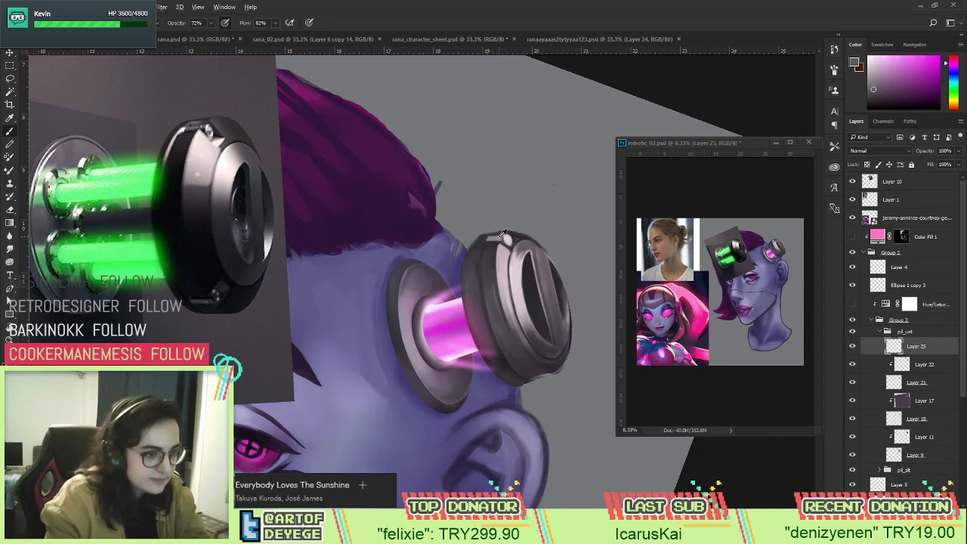
left_click(504, 236, "alt")
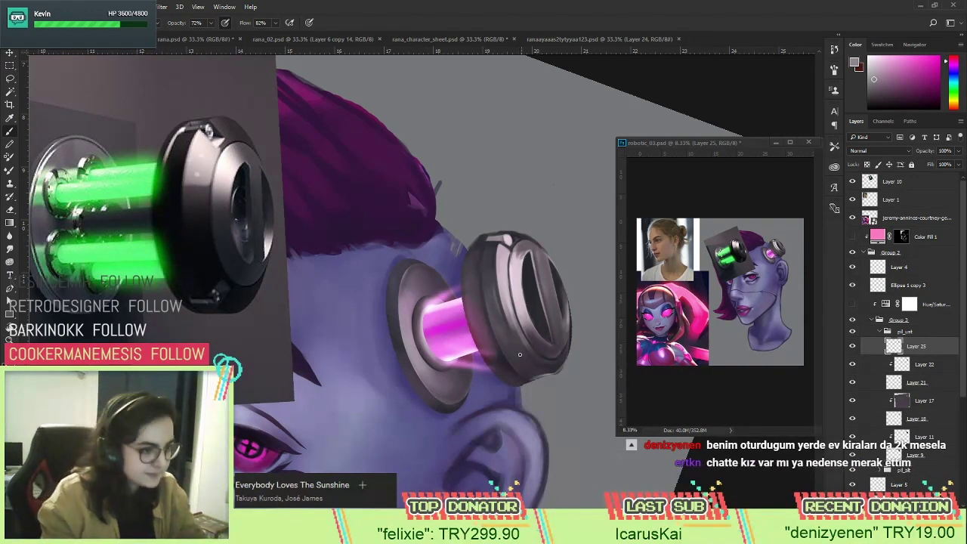
Sample a muted blue-purple, set the brush to 10 px, and zoom in on the cap.
left_click(489, 237, "alt")
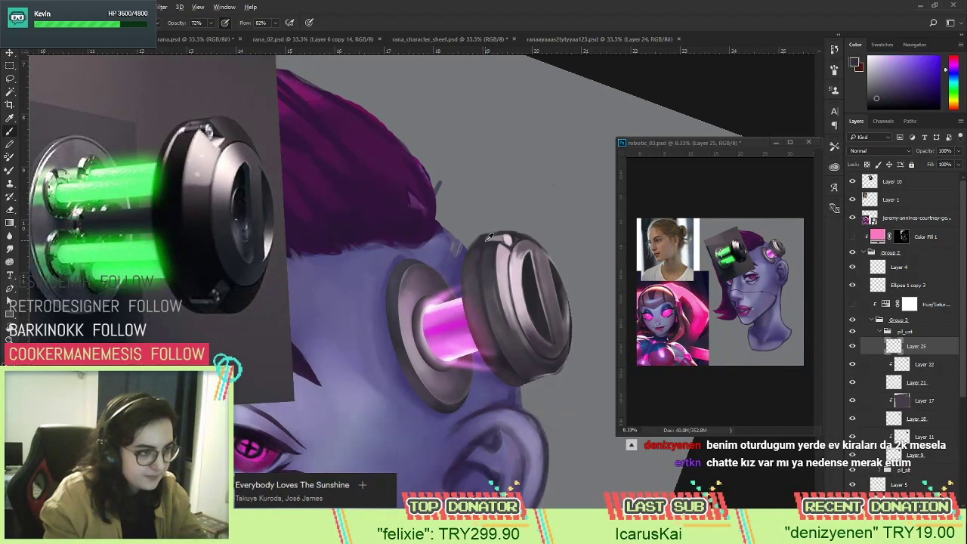
left_click(510, 236, "alt")
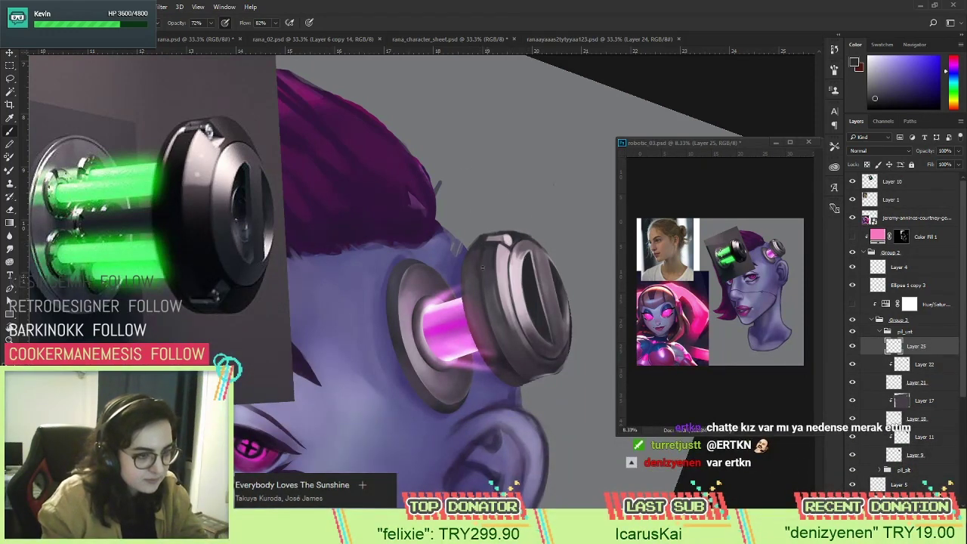
right_click(505, 245)
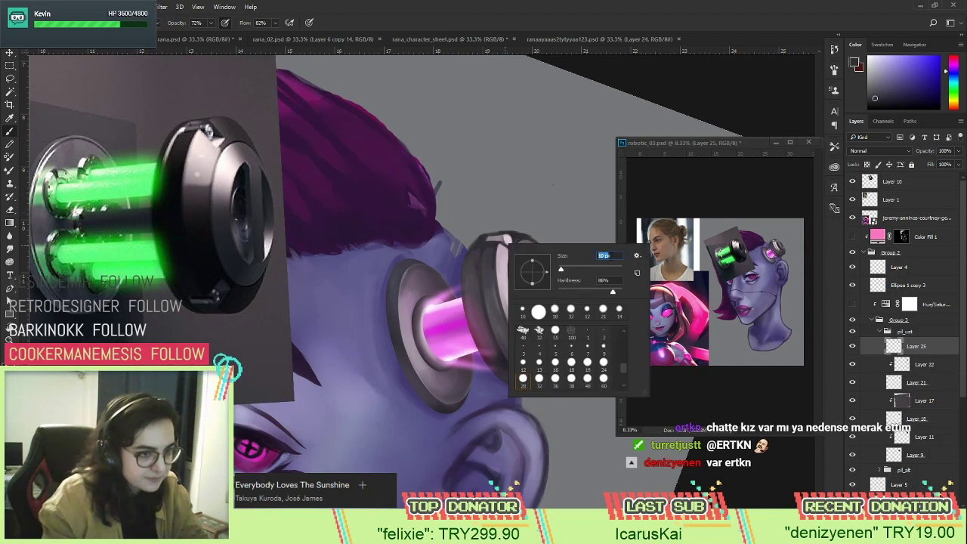
left_click(581, 192)
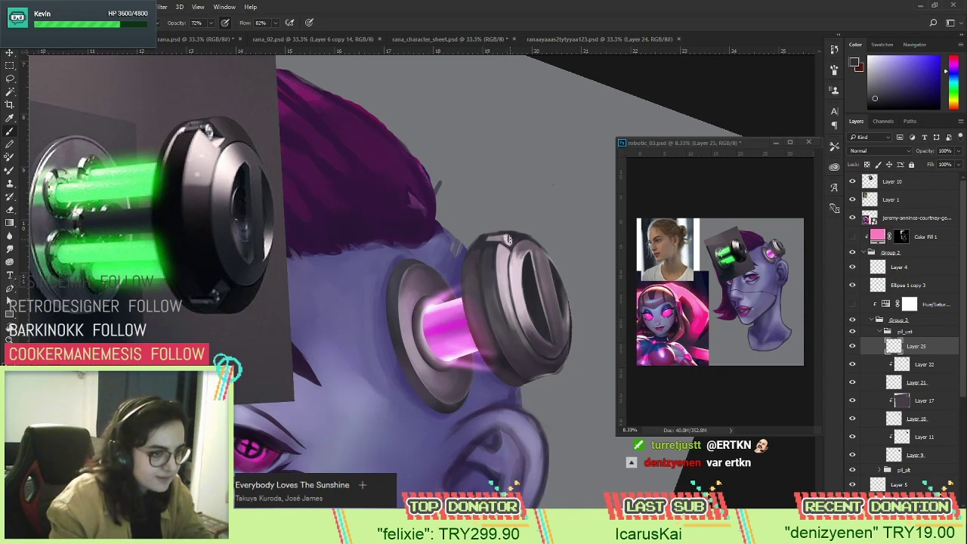
key("z")
left_click(513, 242)
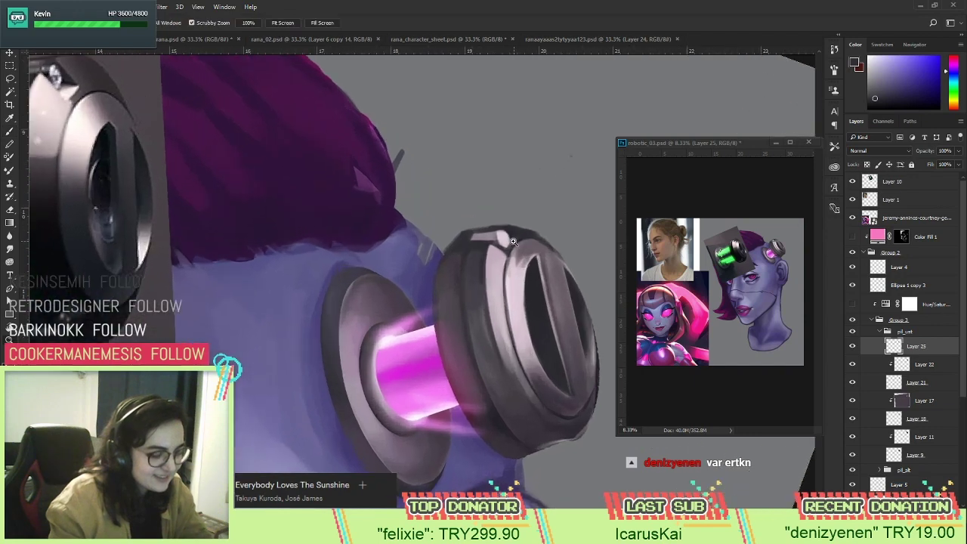
key("b")
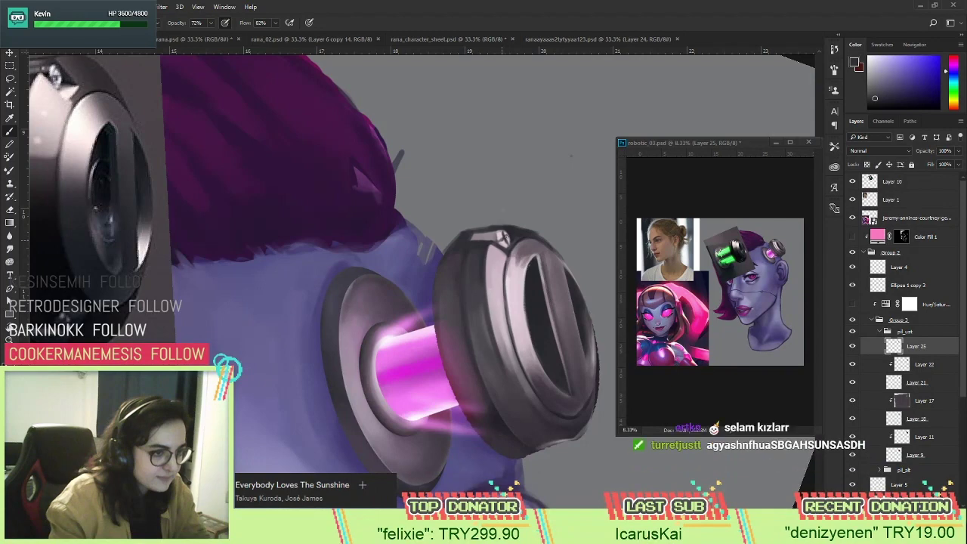
key("r")
left_click_drag(519, 248, 580, 296)
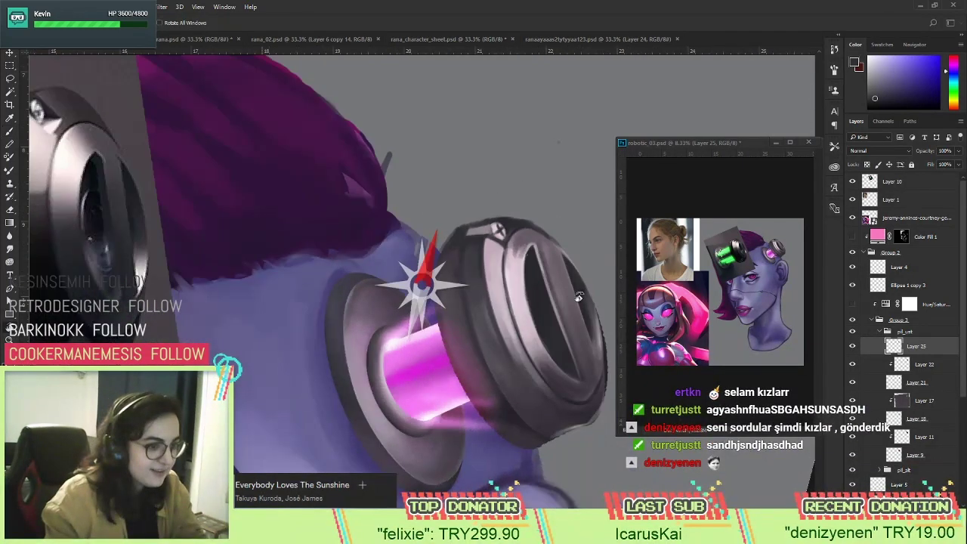
key("z")
left_click(521, 335, "alt")
left_click(521, 334, "alt")
left_click(485, 352)
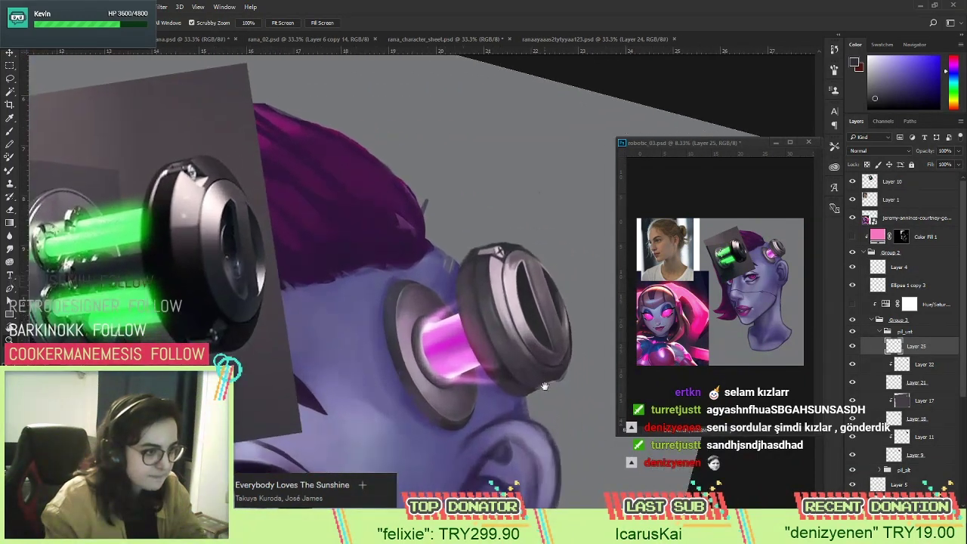
key("b")
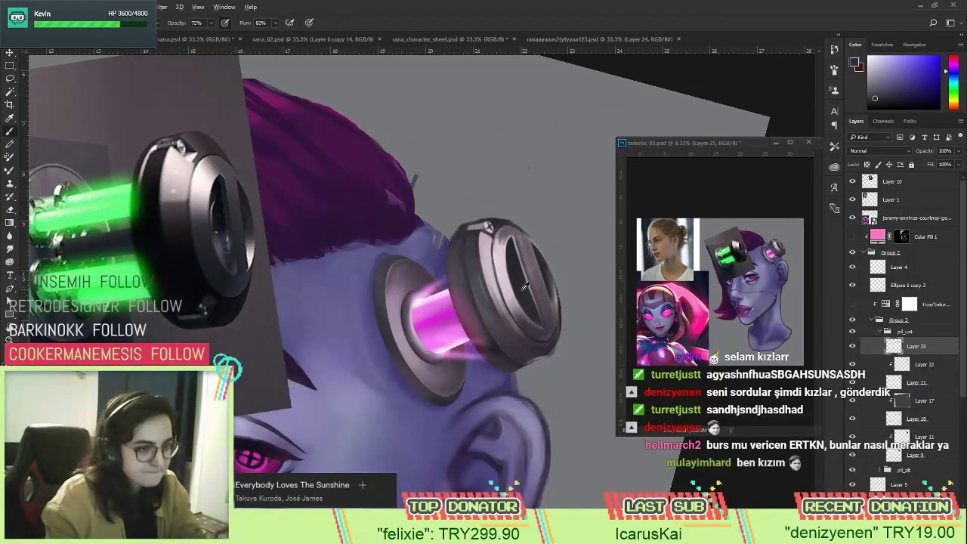
right_click(542, 267)
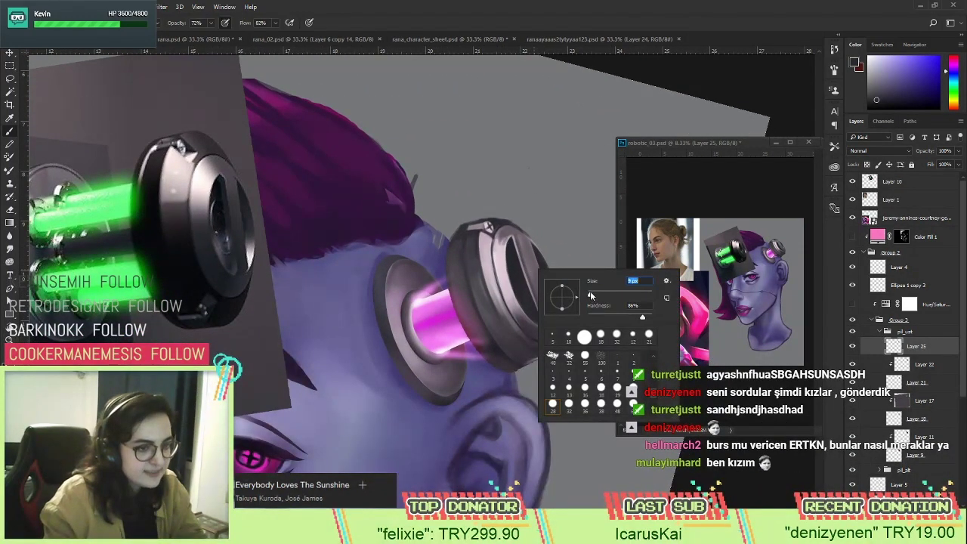
left_click(464, 307)
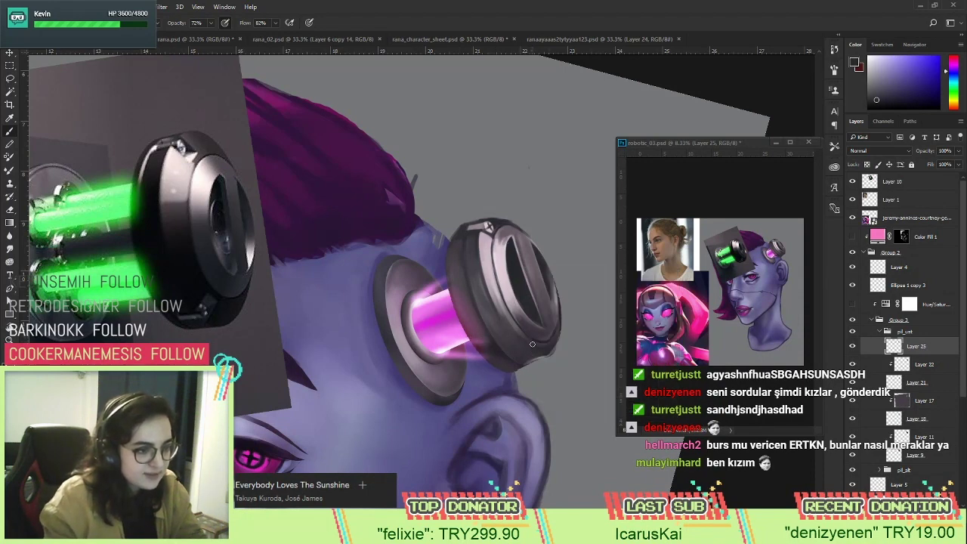
left_click_drag(495, 251, 499, 303)
key("ctrl+z")
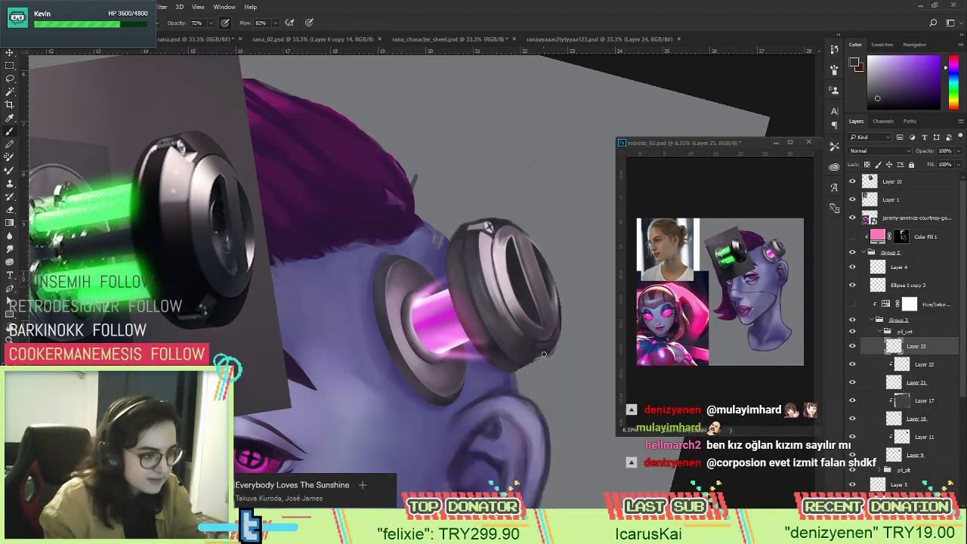
left_click(541, 347, "alt")
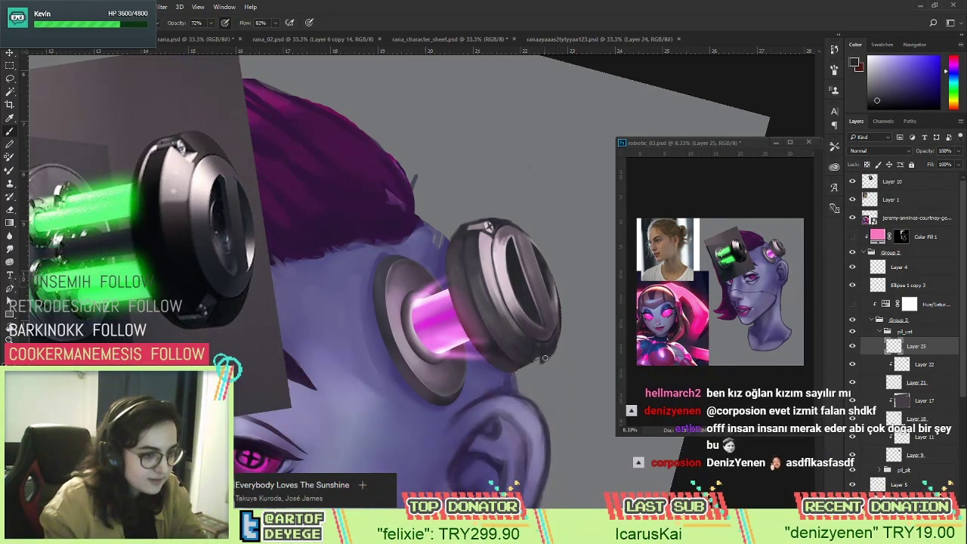
key("r")
left_click_drag(541, 381, 567, 301)
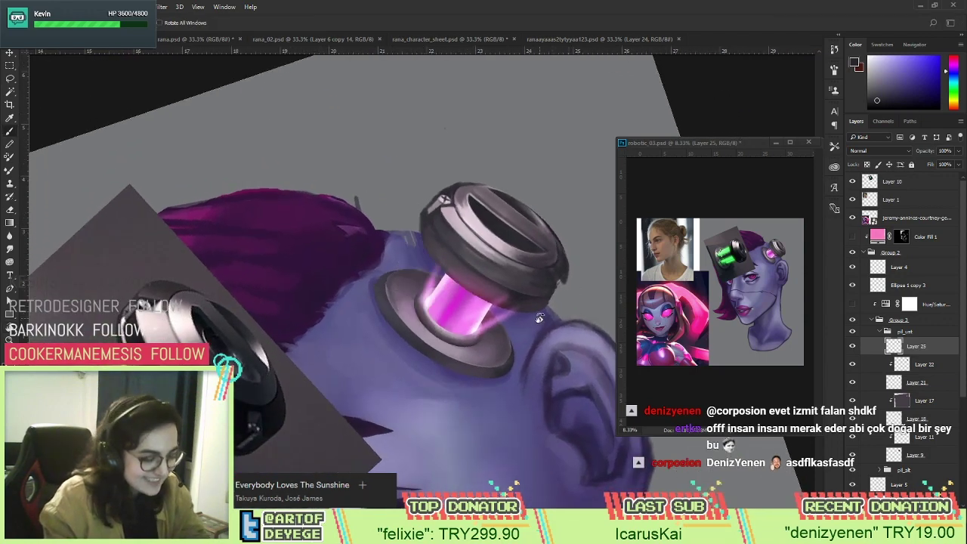
Sample the canister's dark grey and paint a stroke along its right edge.
key("b")
left_click(440, 199, "alt")
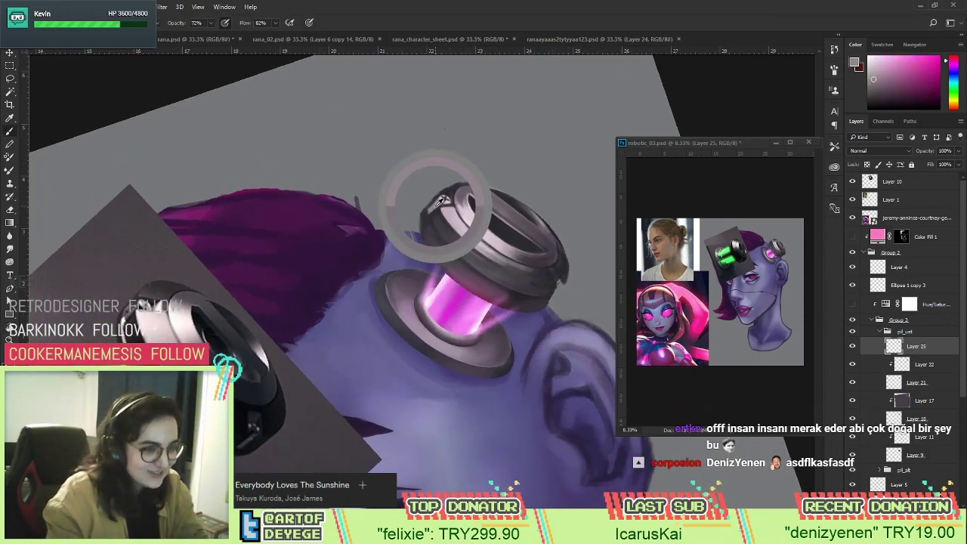
left_click(564, 284, "alt")
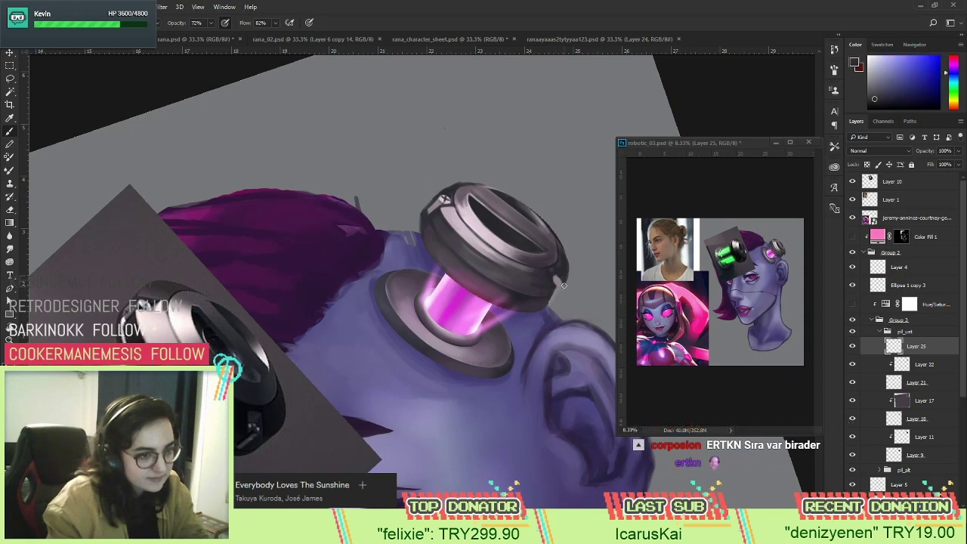
left_click_drag(558, 301, 563, 286)
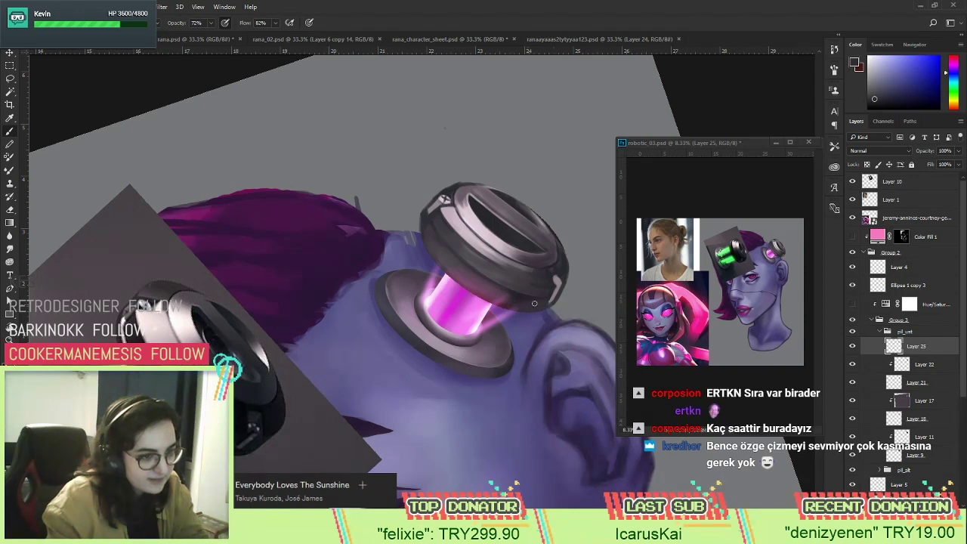
Sample the canister top colour, then zoom in on the canister and back out.
left_click(487, 208, "alt")
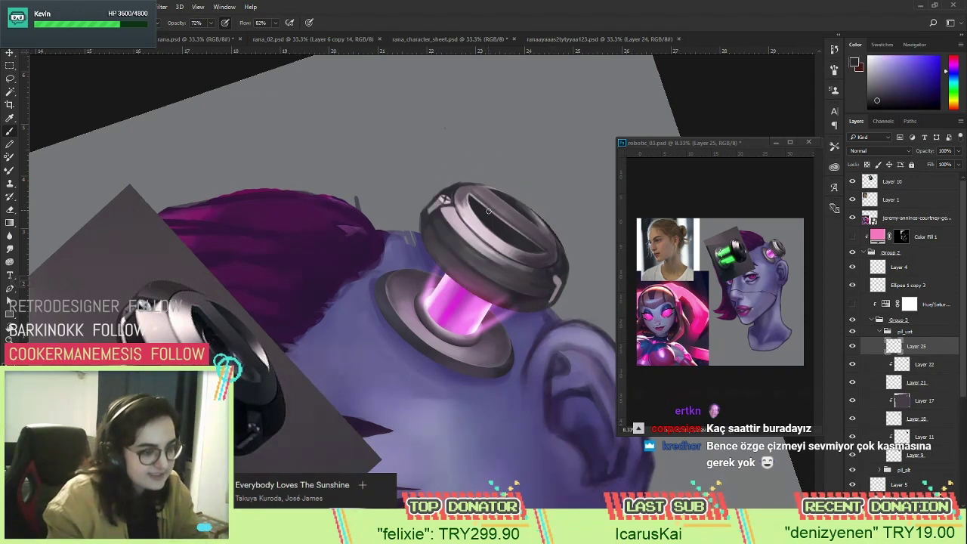
right_click(476, 256)
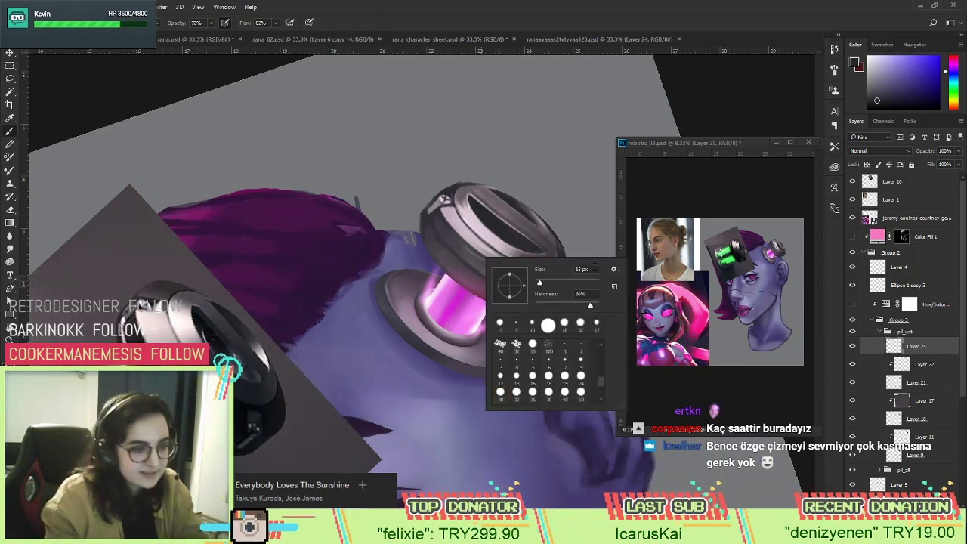
key("Escape")
key("z")
left_click(572, 295)
key("b")
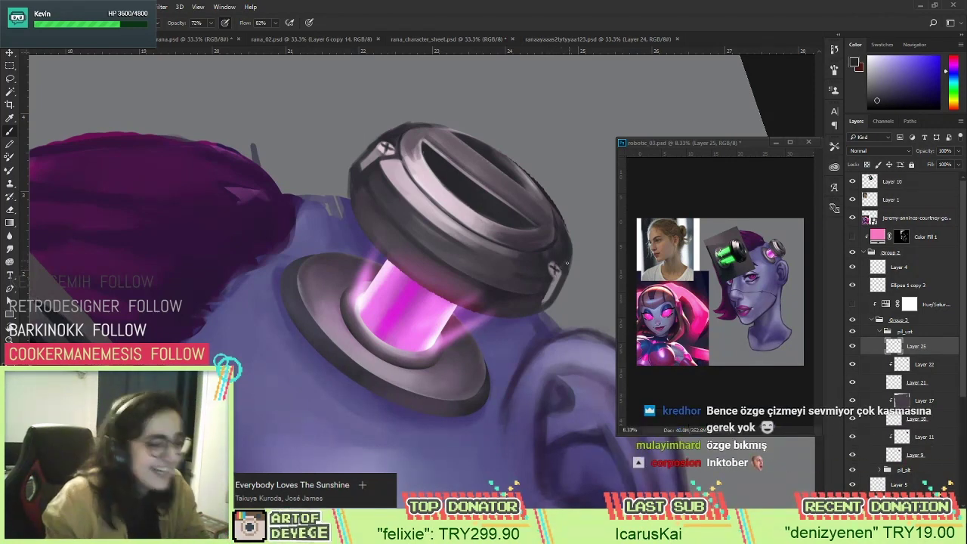
key("z")
scroll(540, 290, "down", 5)
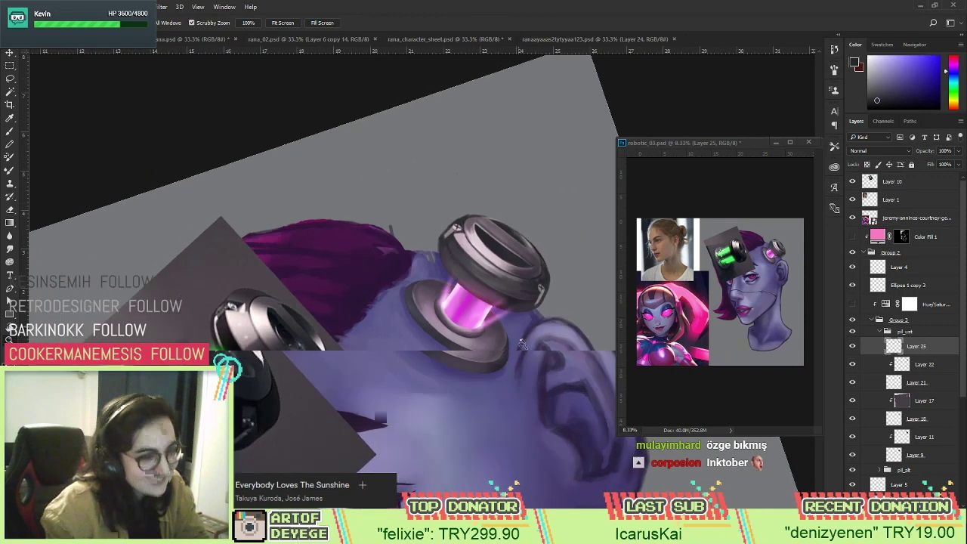
key("b")
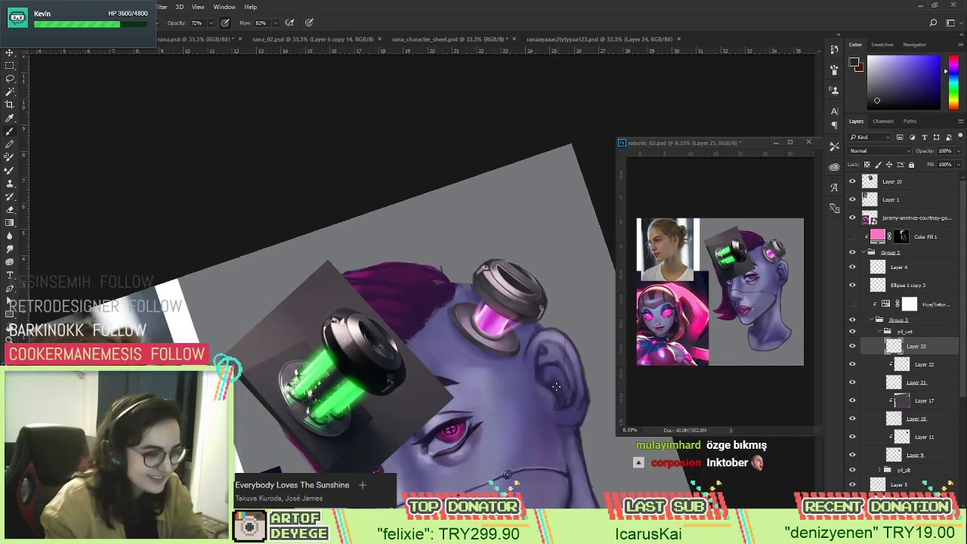
Rotate the canvas view so the head stands upright.
key("r")
mouse_move(547, 355)
left_mouse_down()
mouse_move(582, 352)
mouse_move(579, 380)
mouse_move(532, 344)
left_mouse_up()
scroll(532, 345, "down", 3)
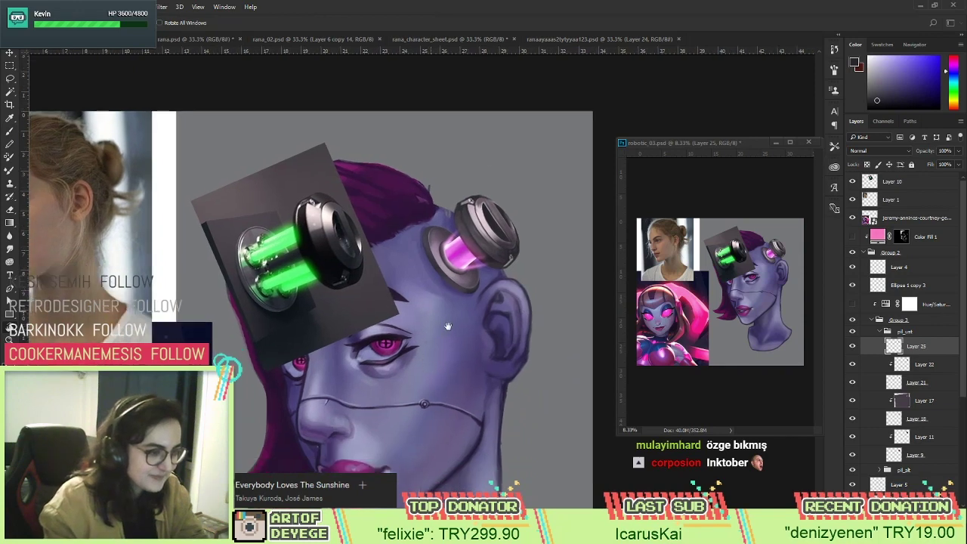
Drag the green battery reference left onto the portrait reference photo.
key("v")
left_click_drag(344, 255, 200, 293)
scroll(328, 213, "down", 1)
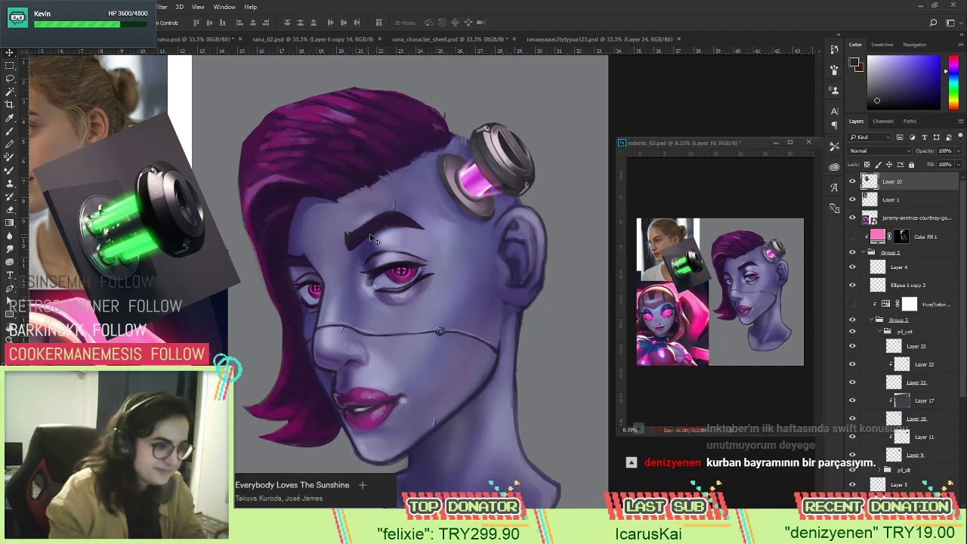
key("alt+comma")
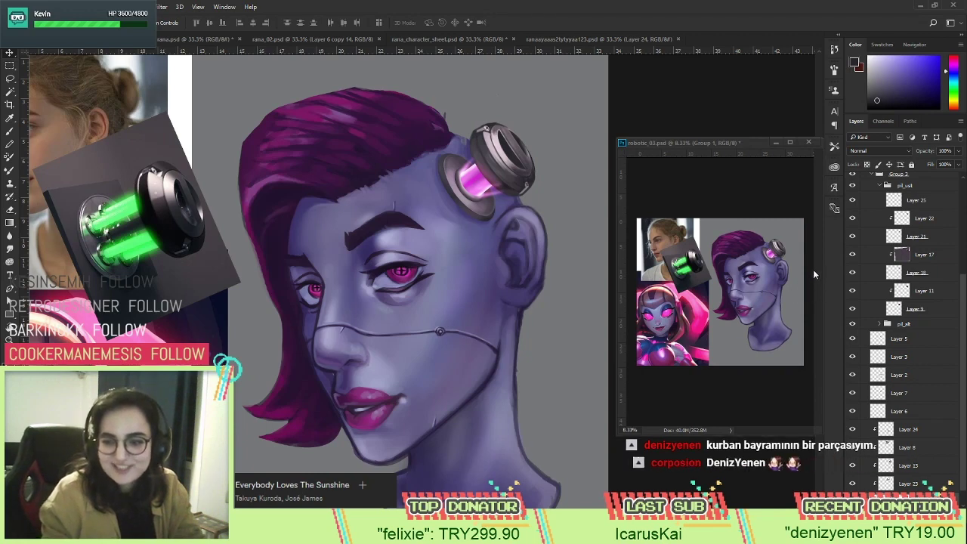
Select the lip layer, Layer 24, and toggle its visibility to compare the lips.
left_click(892, 345)
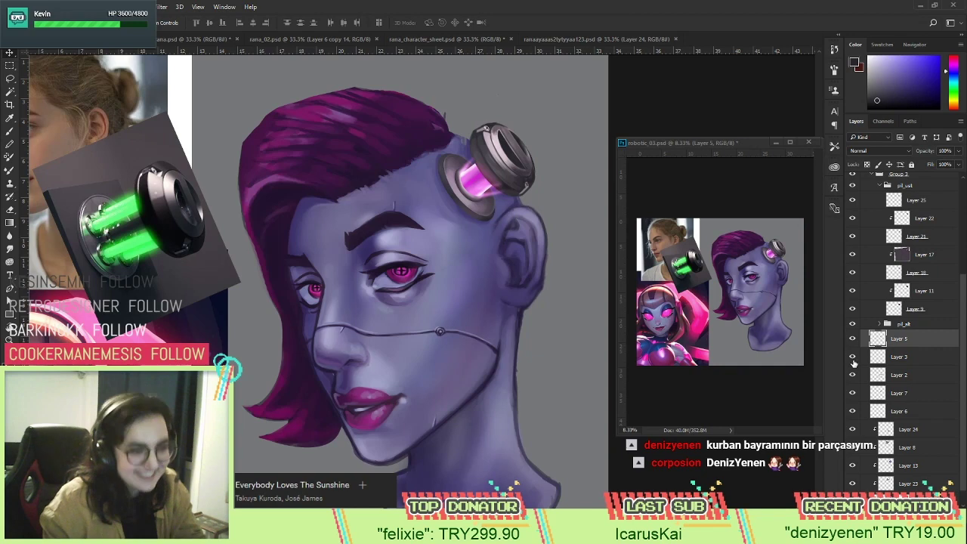
left_click(891, 360)
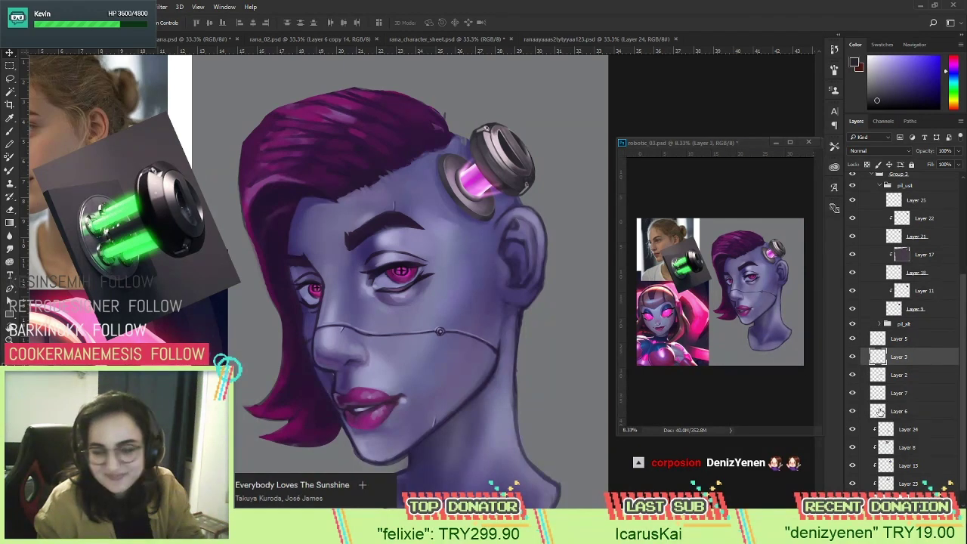
left_click(914, 438)
left_click(852, 431)
left_click(853, 429)
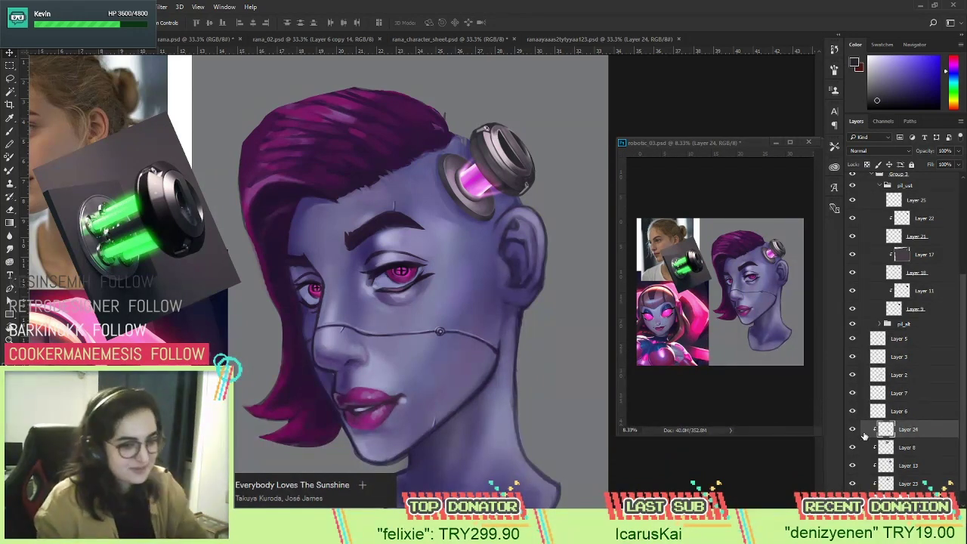
left_click(852, 429)
left_click(852, 429)
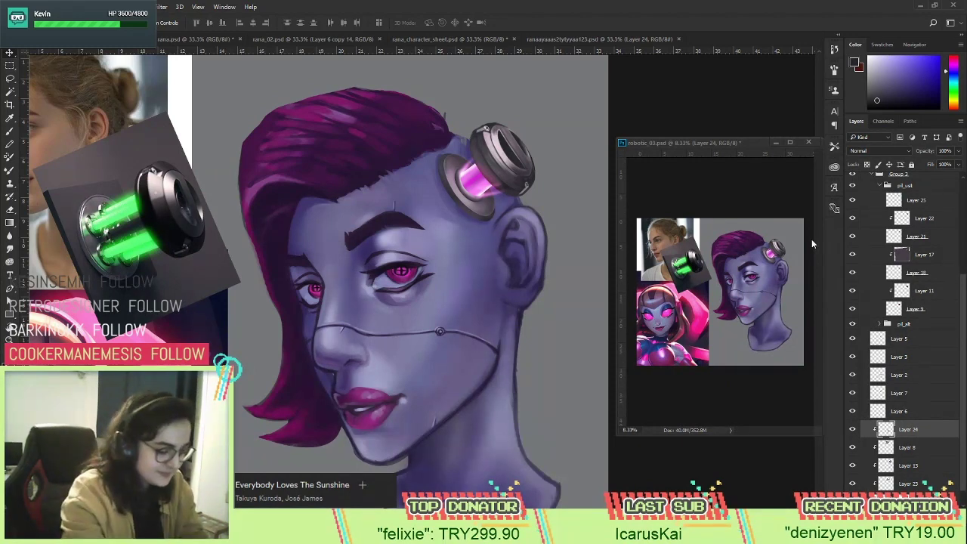
Duplicate Layer 24 and merge the pair into Layer 24 copy, then compare it on and off.
key("ctrl+j")
left_click_drag(916, 432, 929, 447)
key("ctrl+e")
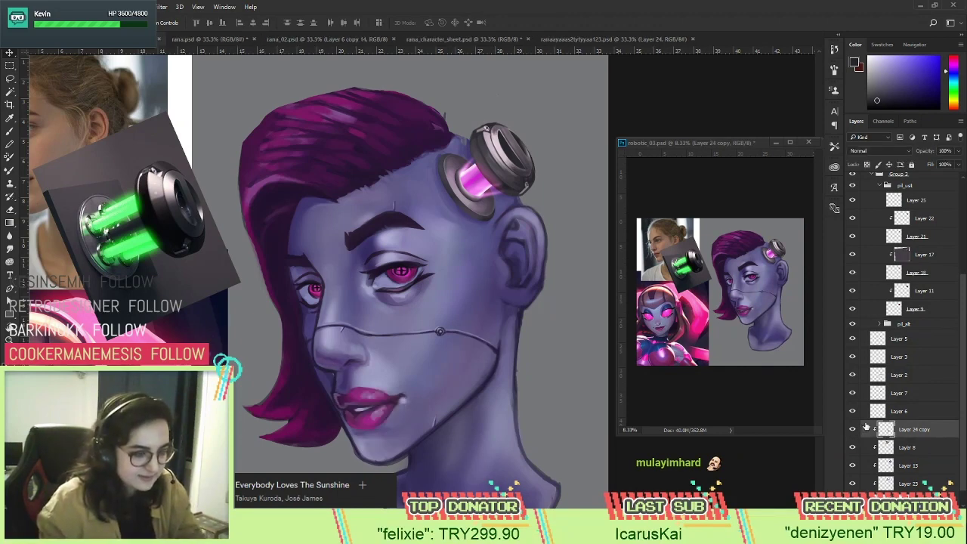
left_click(370, 375)
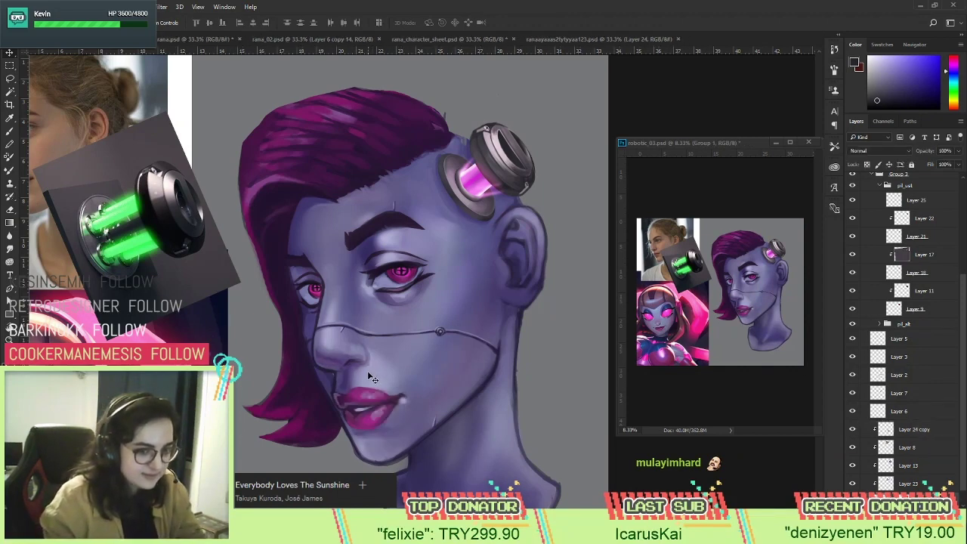
left_click(852, 429)
left_click(852, 429)
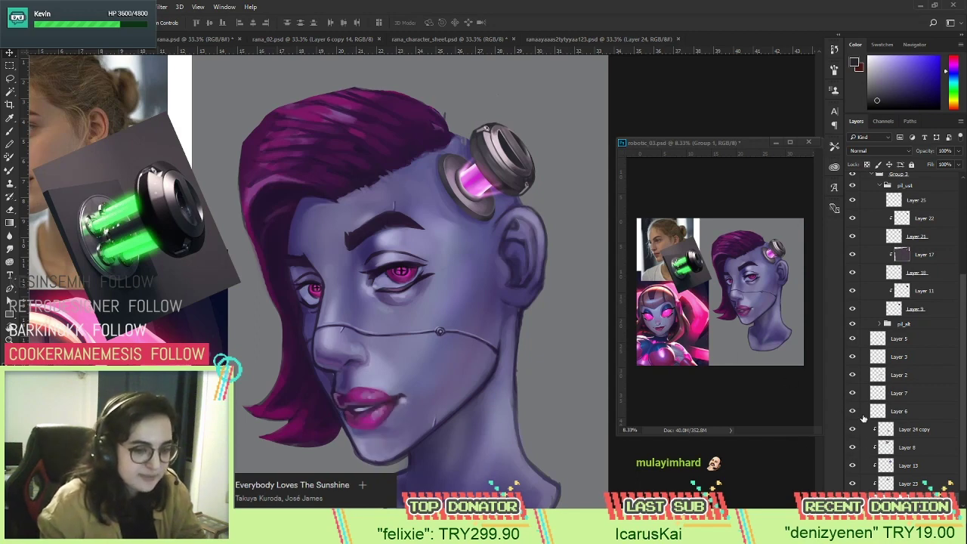
left_click(854, 429)
left_click(852, 428)
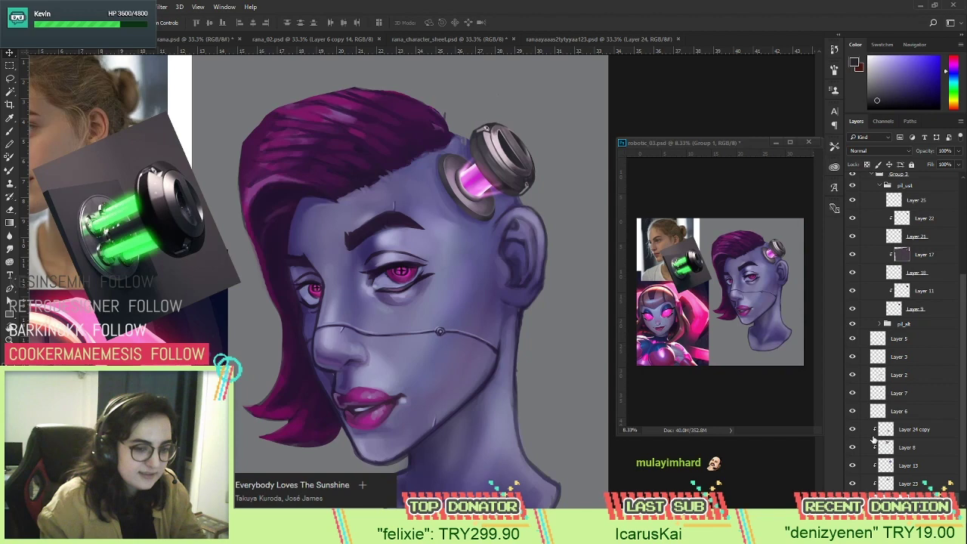
left_click(889, 429)
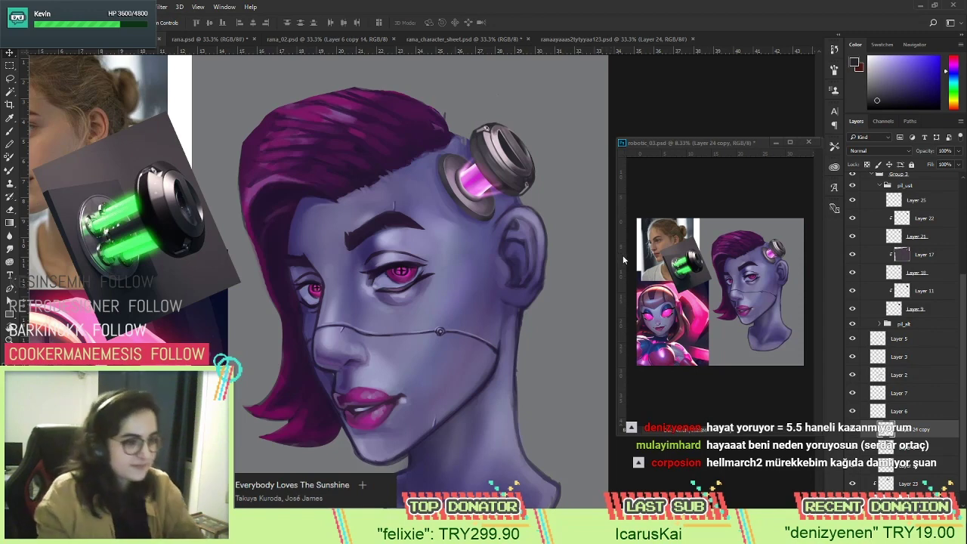
Turn on the pink Color Fill 1 glow and drag the robotic_03 view to the left.
left_click(574, 444, "ctrl")
left_click_drag(574, 444, 568, 407)
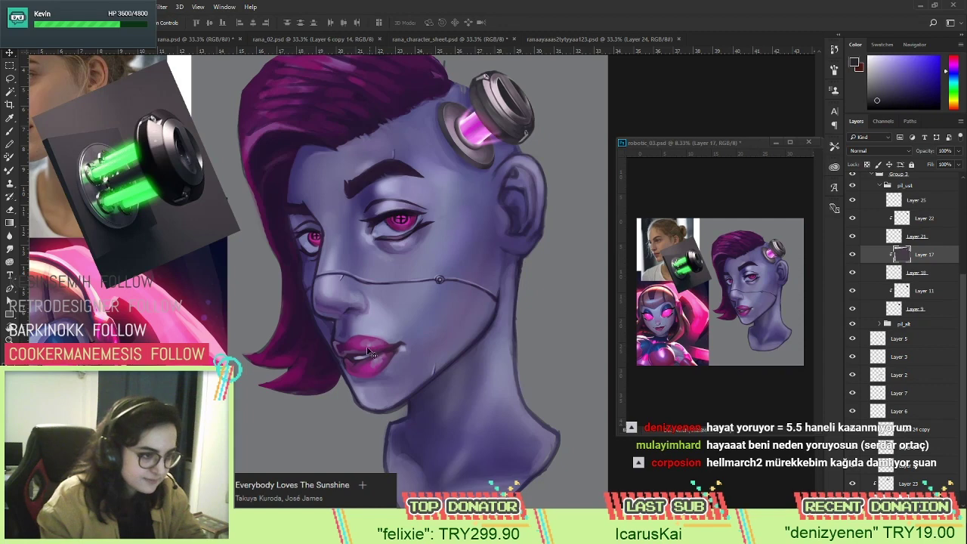
left_click(373, 352, "ctrl")
scroll(962, 287, "up", 4)
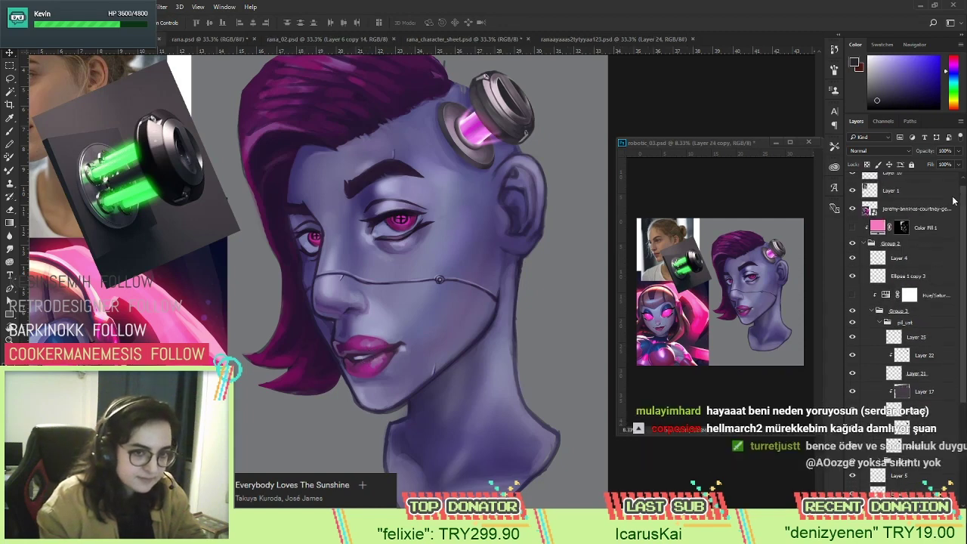
left_click(852, 235)
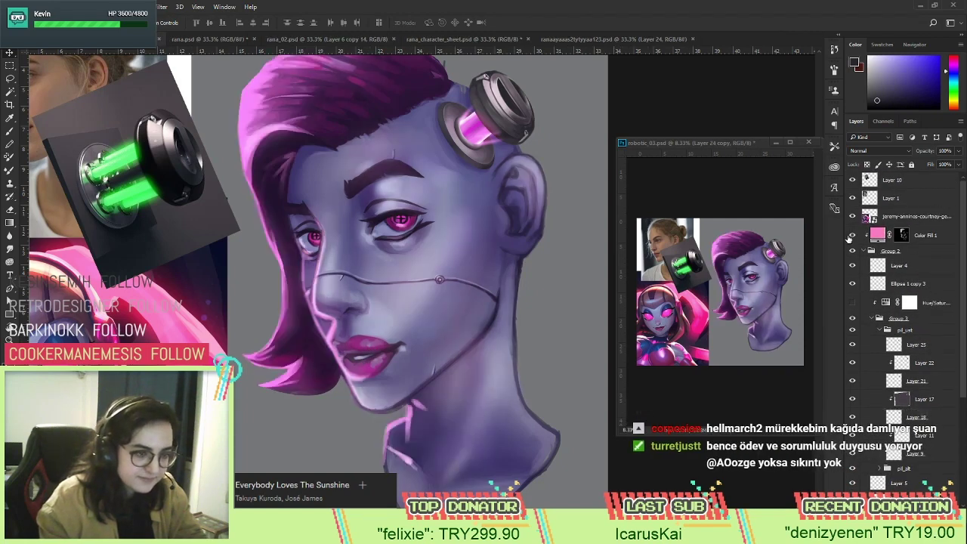
left_click(428, 273, "alt")
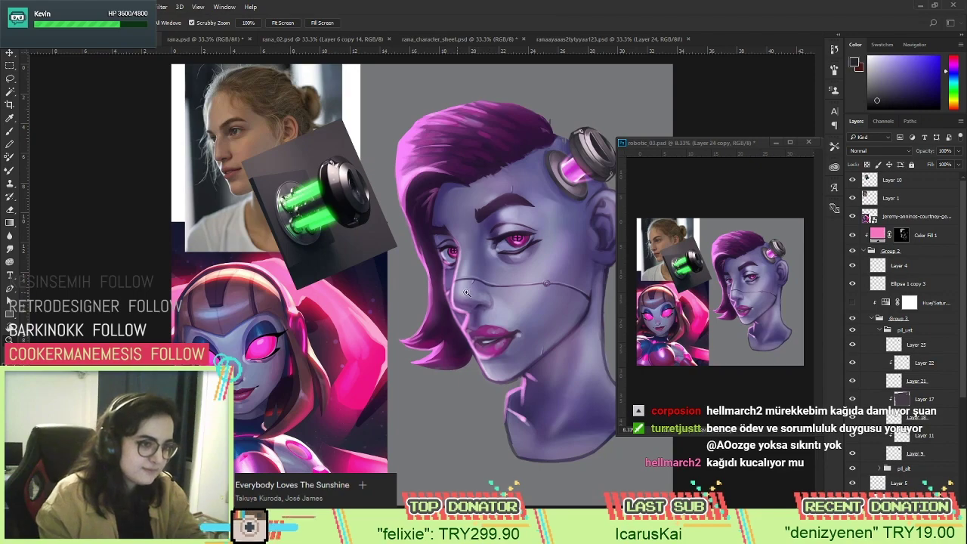
left_click_drag(780, 152, 209, 185)
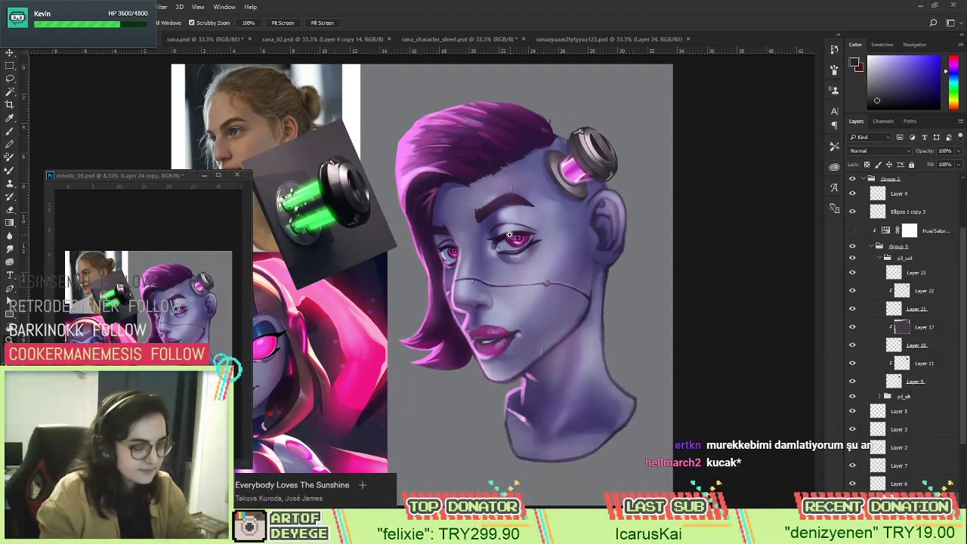
Undo the pink Color Fill 1 glow, toggle Layer 7 to check the eye paint, and pick the Brush.
key("ctrl+z")
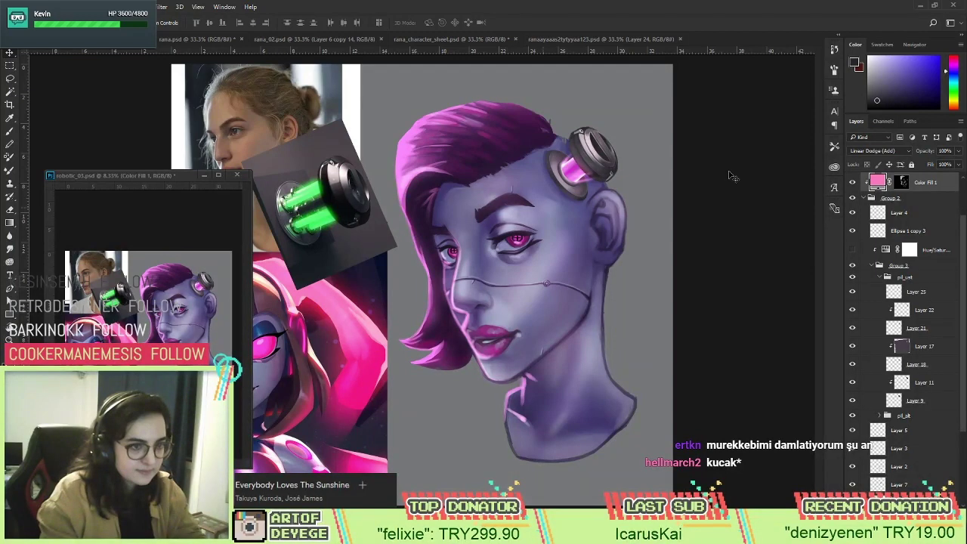
key("ctrl+z")
key("ctrl+z")
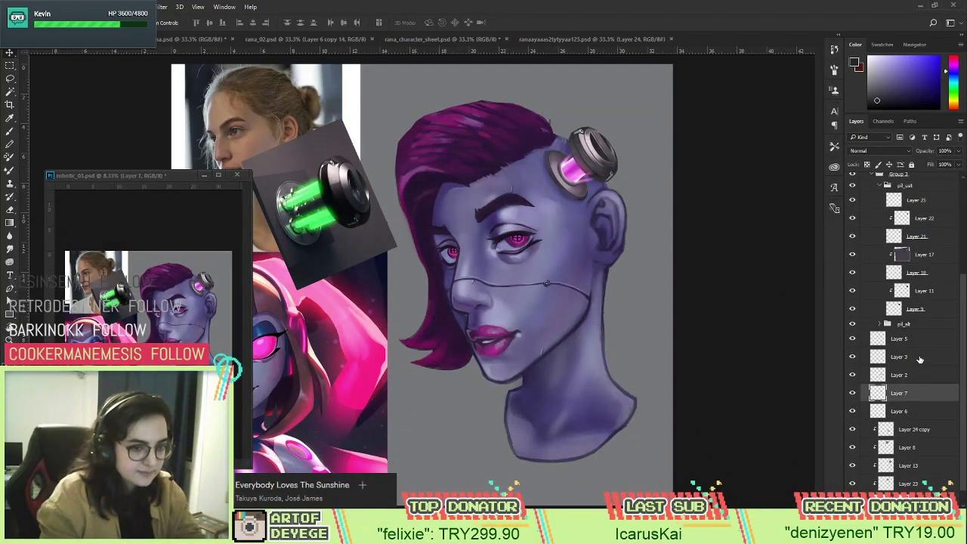
left_click(852, 394)
left_click(853, 394)
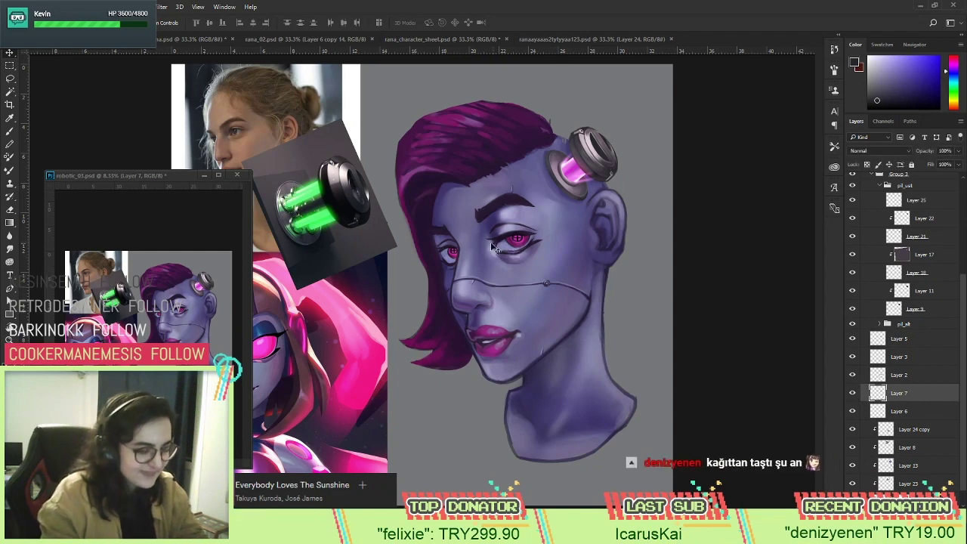
key("b")
right_click(550, 226)
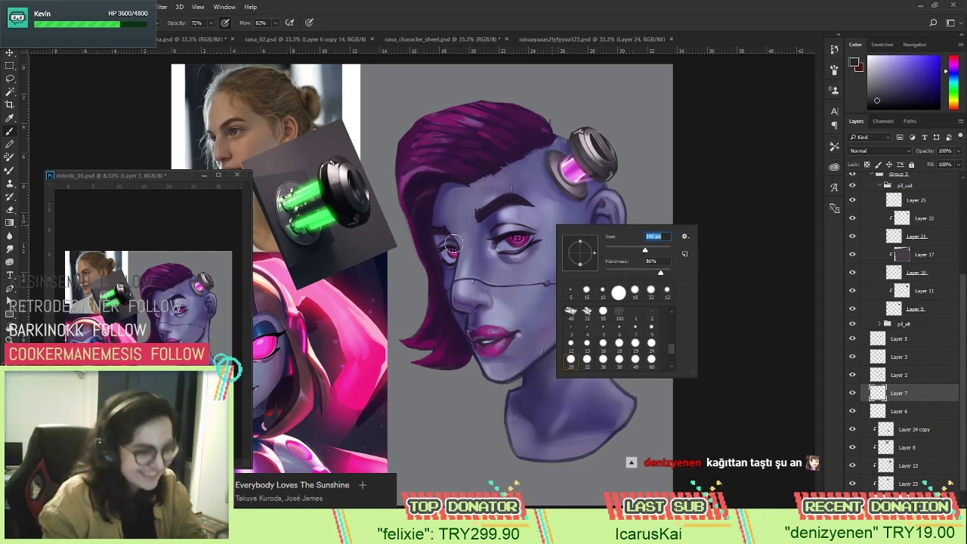
Set the brush flow to 46% and sample a purple from the face.
left_click(697, 199)
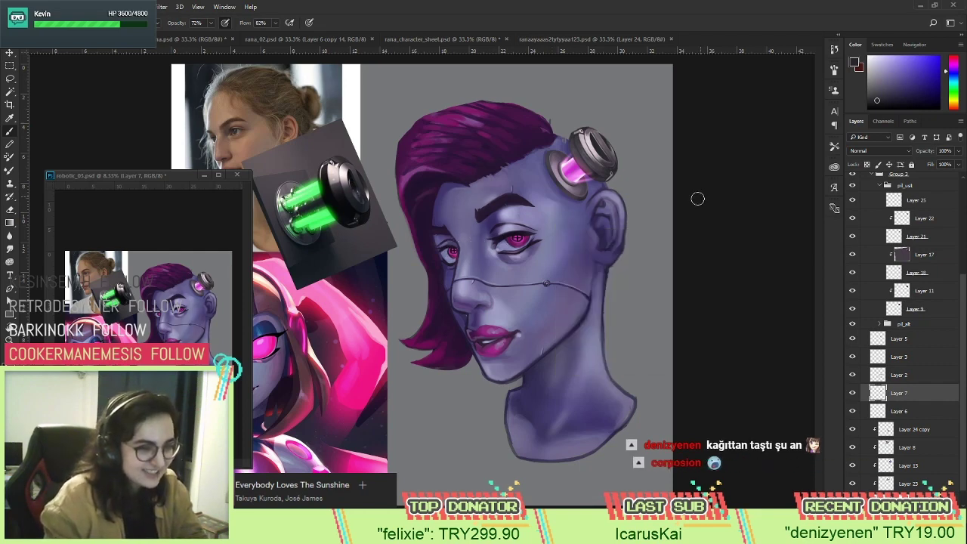
left_click(212, 23)
left_click(275, 24)
left_click_drag(259, 36, 257, 37)
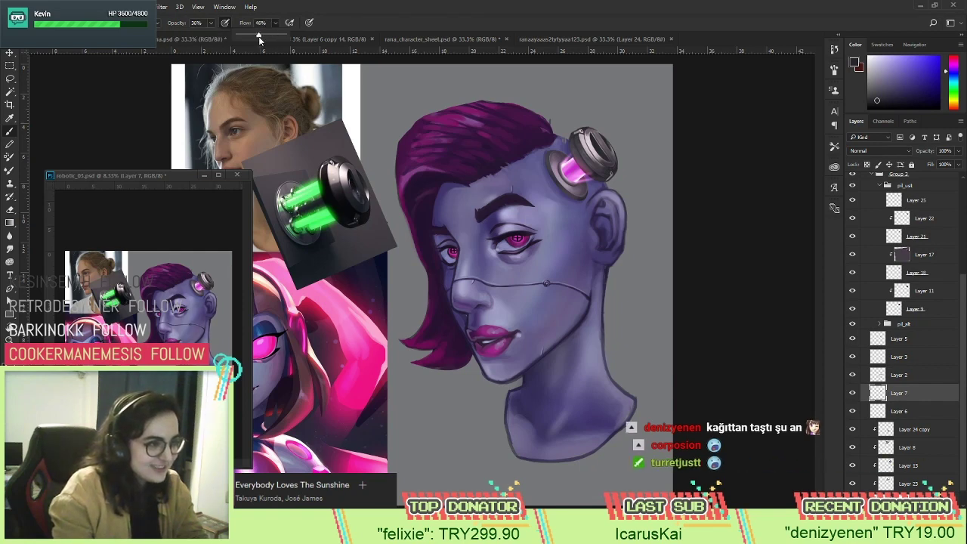
left_click(479, 211)
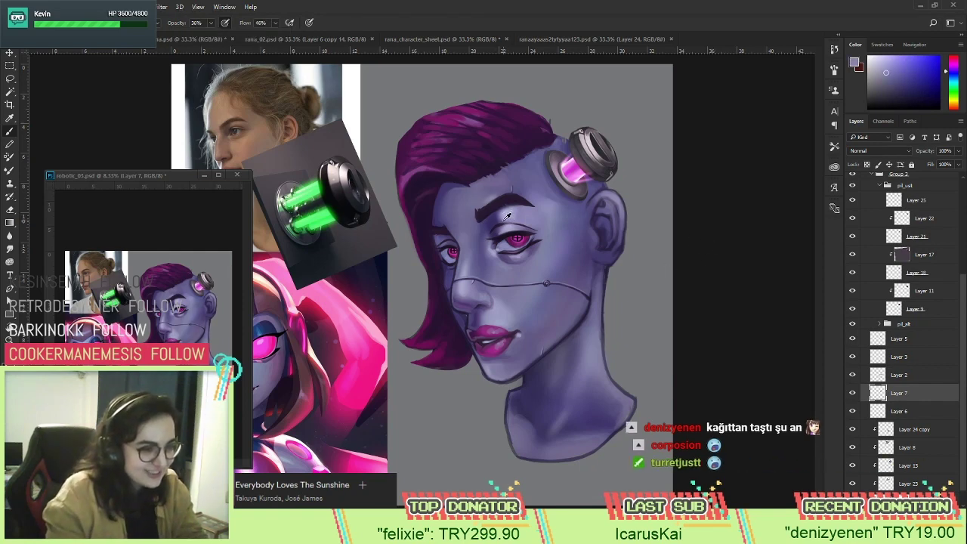
left_click(491, 221, "alt")
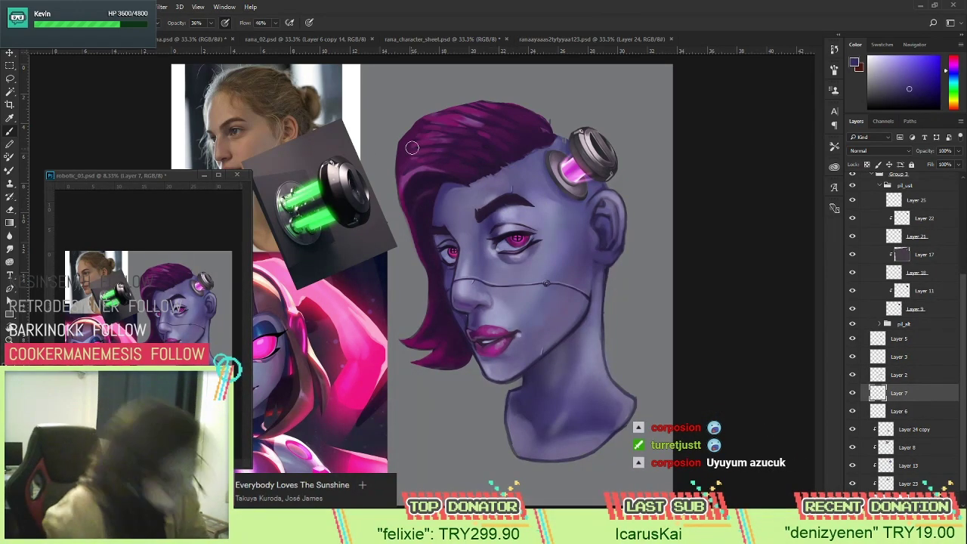
right_click(496, 189)
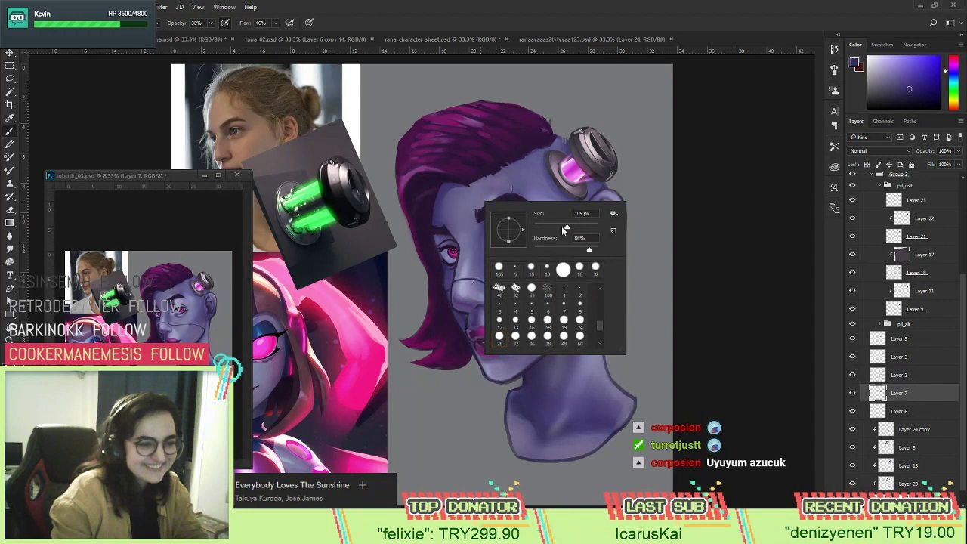
left_click(701, 200)
Set the brush to 21% opacity and 24% flow and sample lighter face purples.
key("2")
key("1")
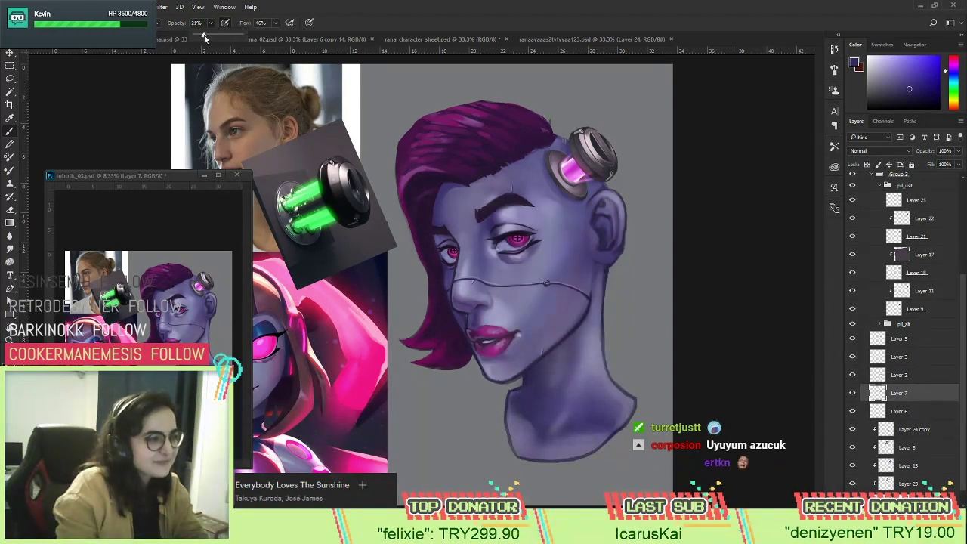
key("shift+2")
key("shift+4")
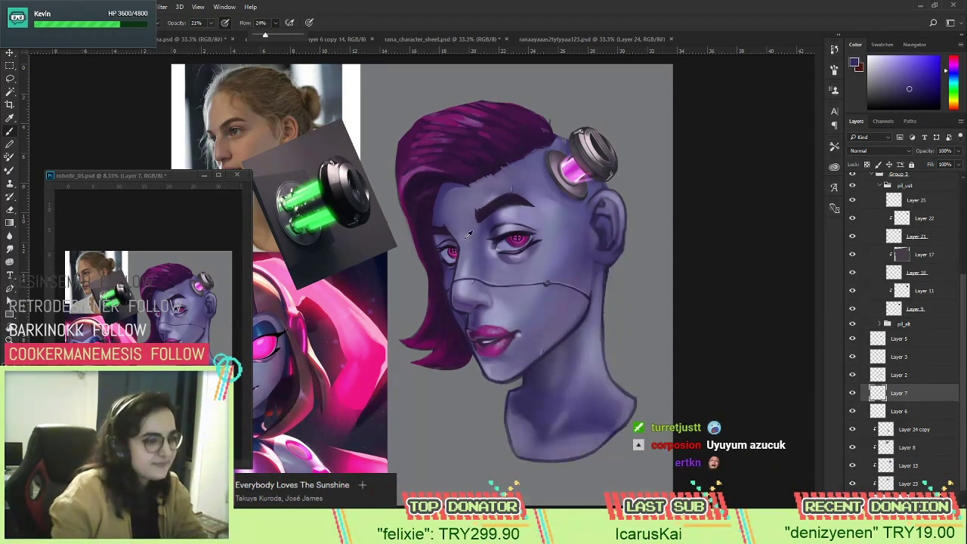
left_click(502, 214, "alt")
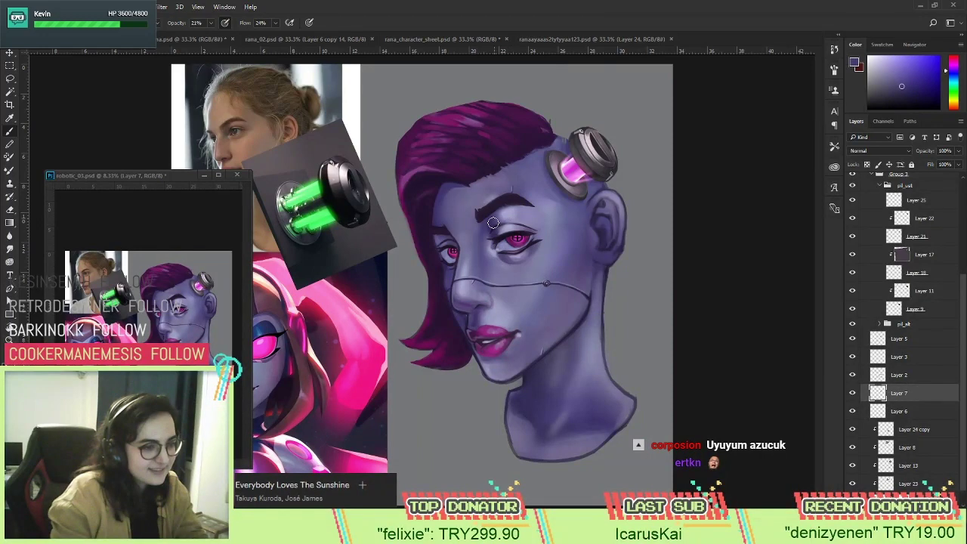
left_click(499, 216, "alt")
left_click(511, 213, "alt")
left_click(511, 214, "alt")
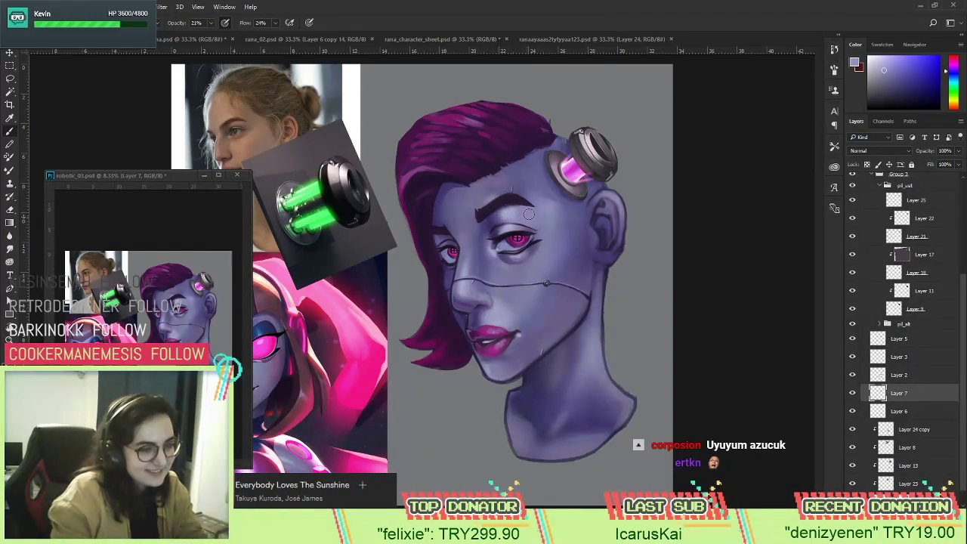
left_click(516, 211, "alt")
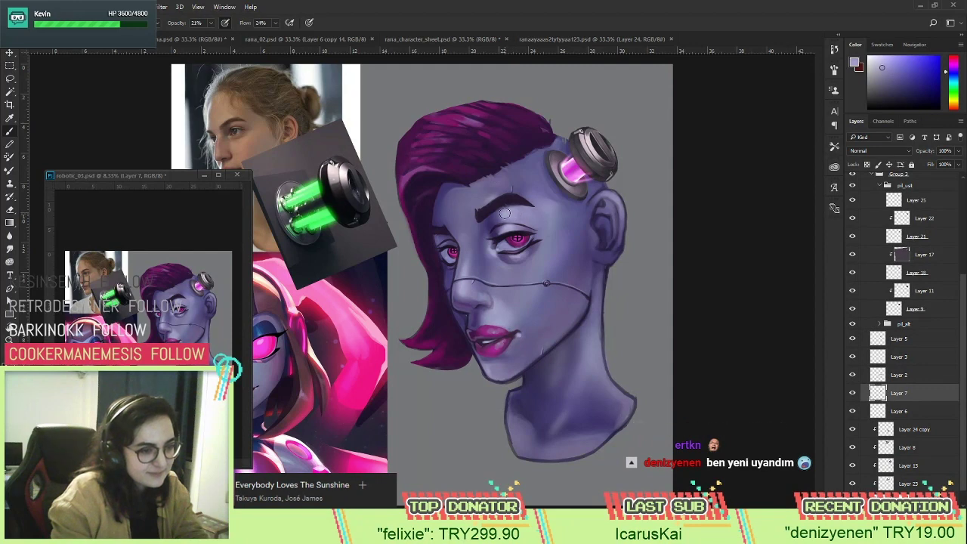
left_click(852, 375)
left_click(853, 376)
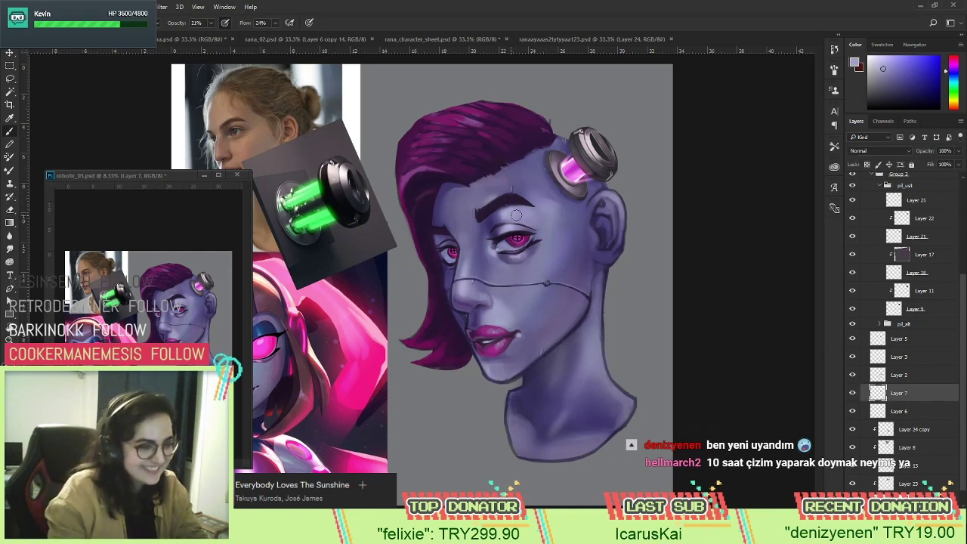
Enlarge the brush, sample purples around the right eye, and turn on Color Fill 1.
right_click(562, 209)
left_click(521, 194)
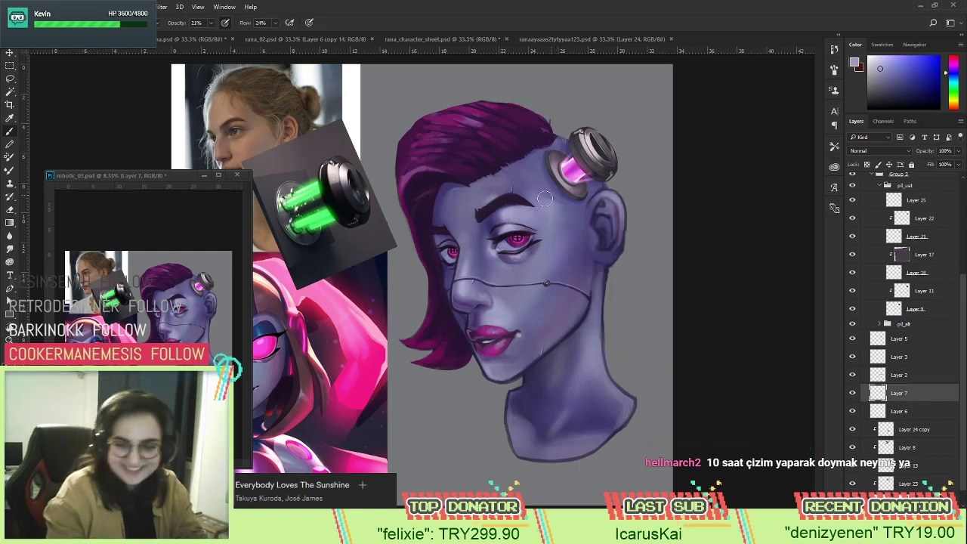
left_click(513, 224, "alt")
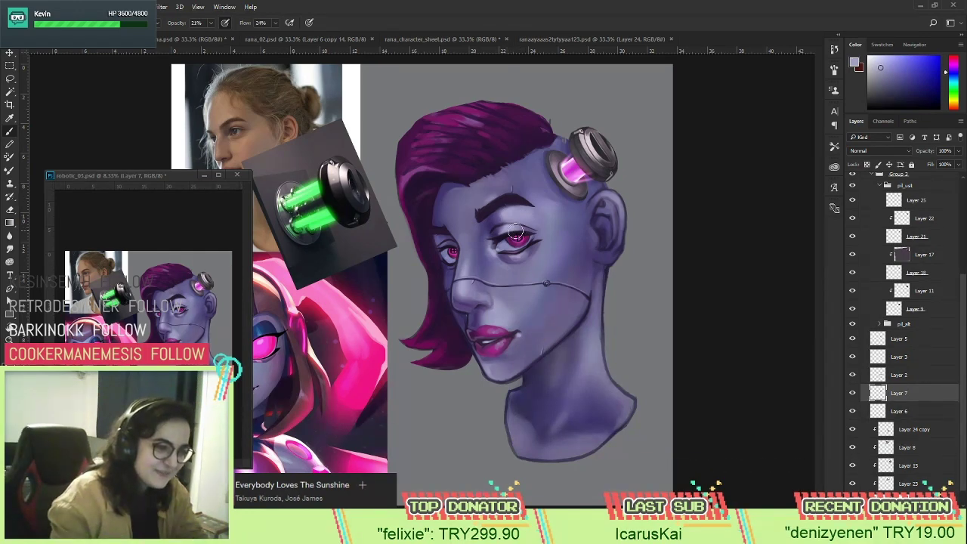
left_click(556, 214, "alt")
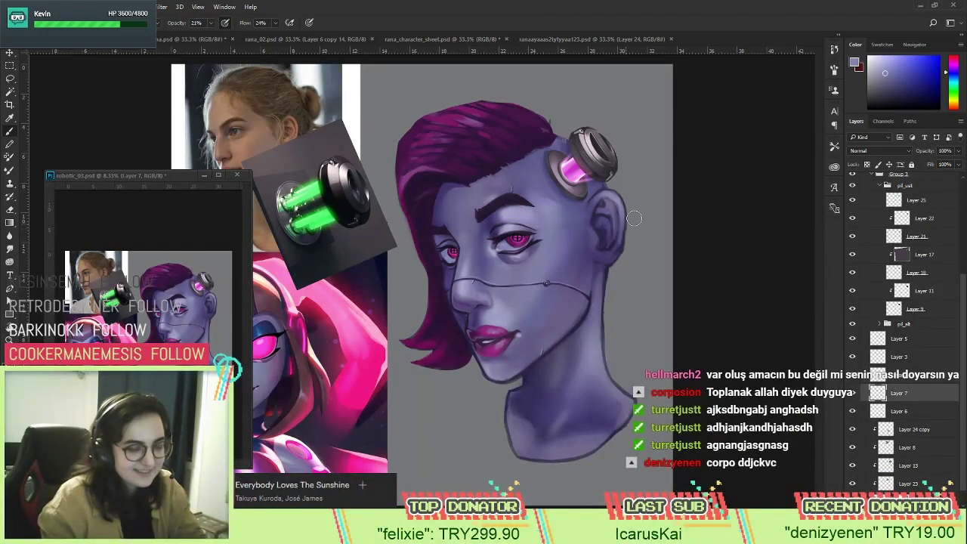
scroll(906, 261, "up", 4)
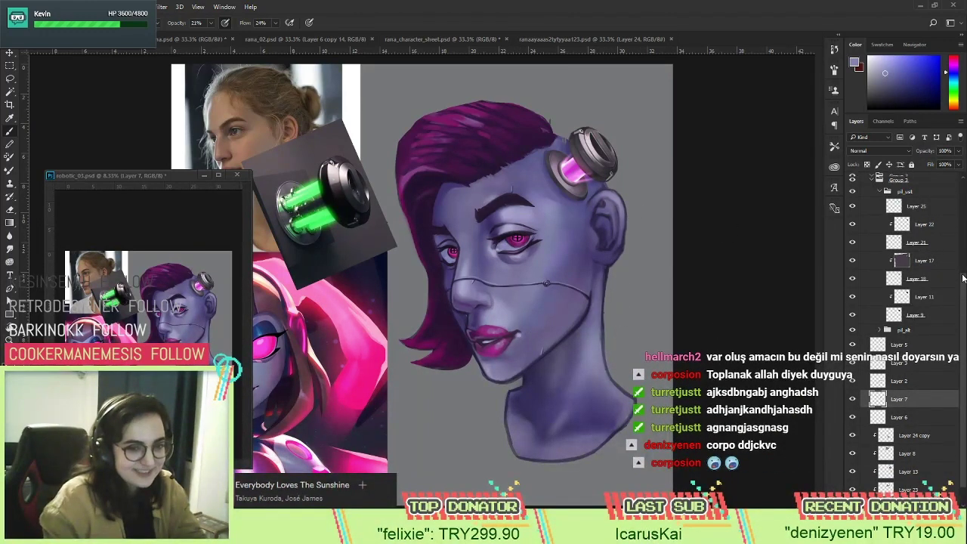
left_click(852, 237)
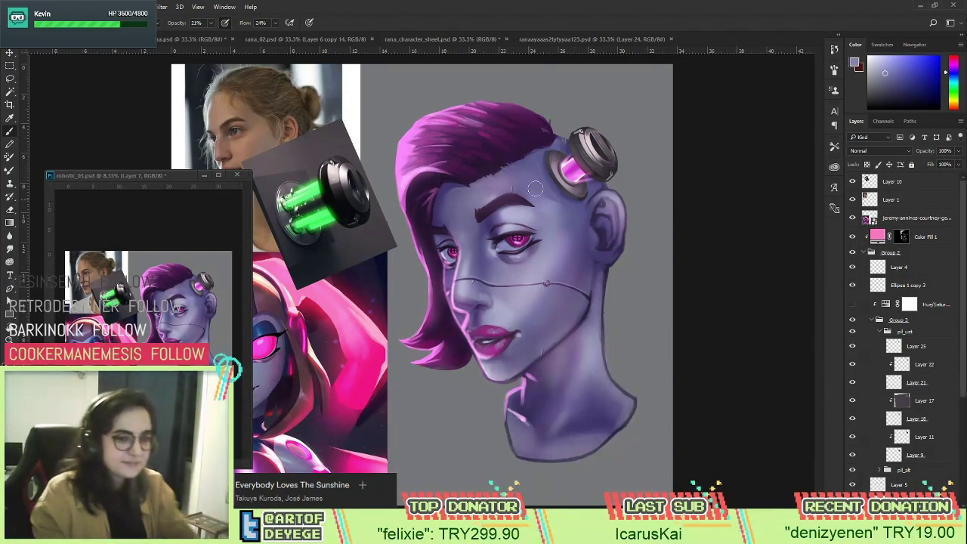
Enable Hue/Saturation to darken the gadget, collapse Group 3, and compare Layer 5 on and off.
left_click(853, 305)
left_click(853, 305)
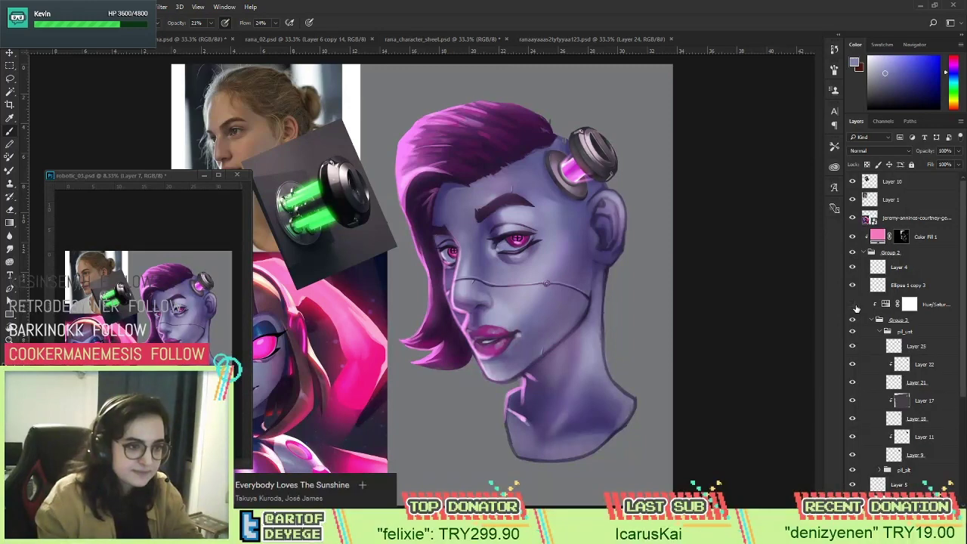
left_click(852, 305)
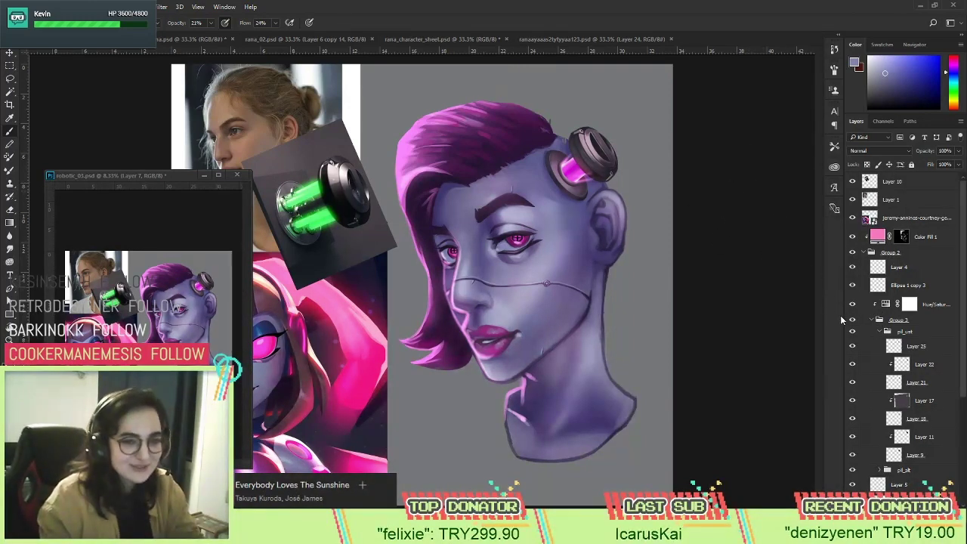
left_click(871, 319)
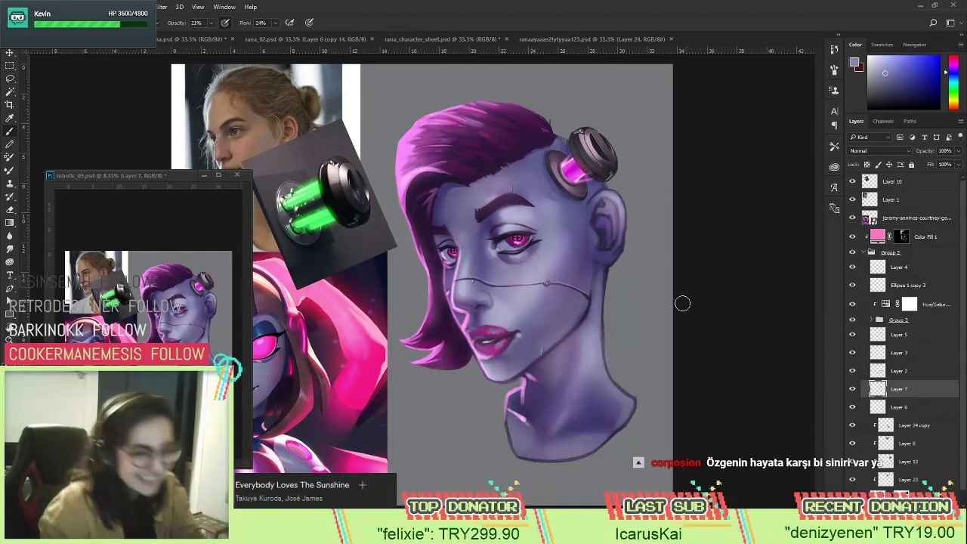
left_click(853, 305)
left_click(852, 304)
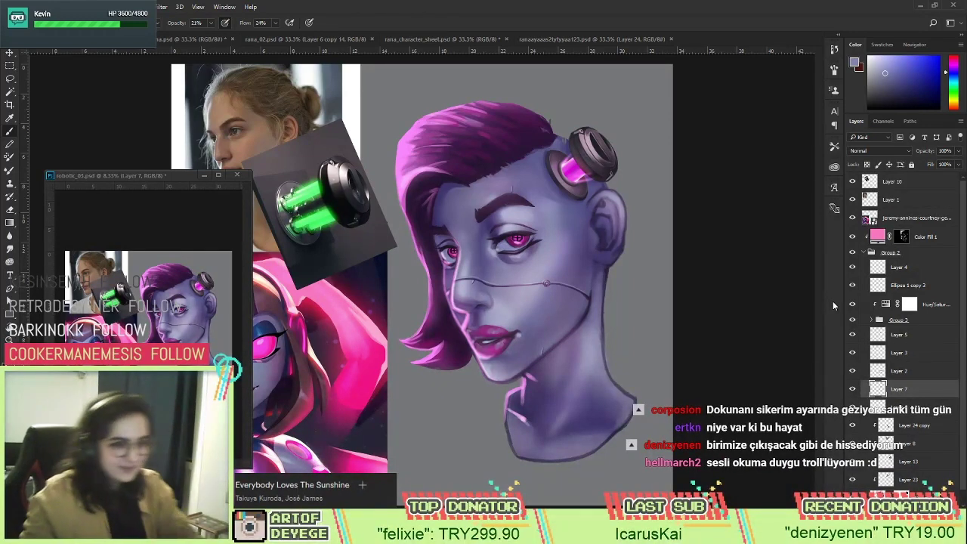
left_click(853, 338)
left_click(853, 338)
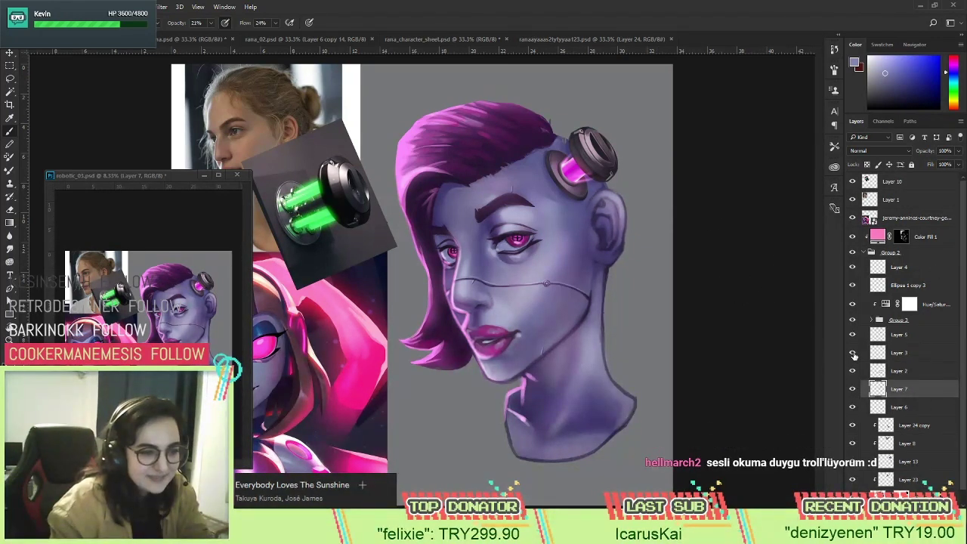
Zoom in on the face, briefly isolate one layer's line art to check it, and select Group 1.
key("z")
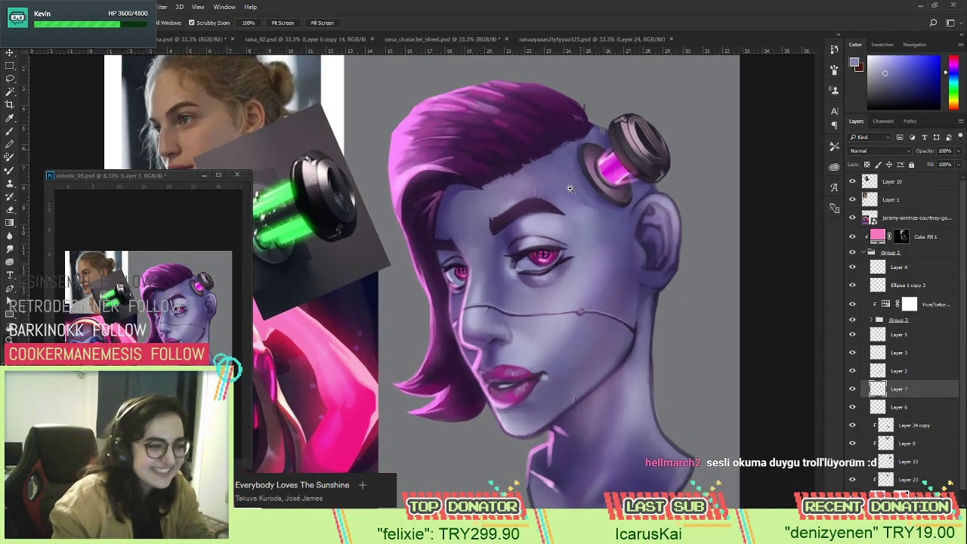
left_click(584, 181)
left_click_drag(590, 162, 622, 129)
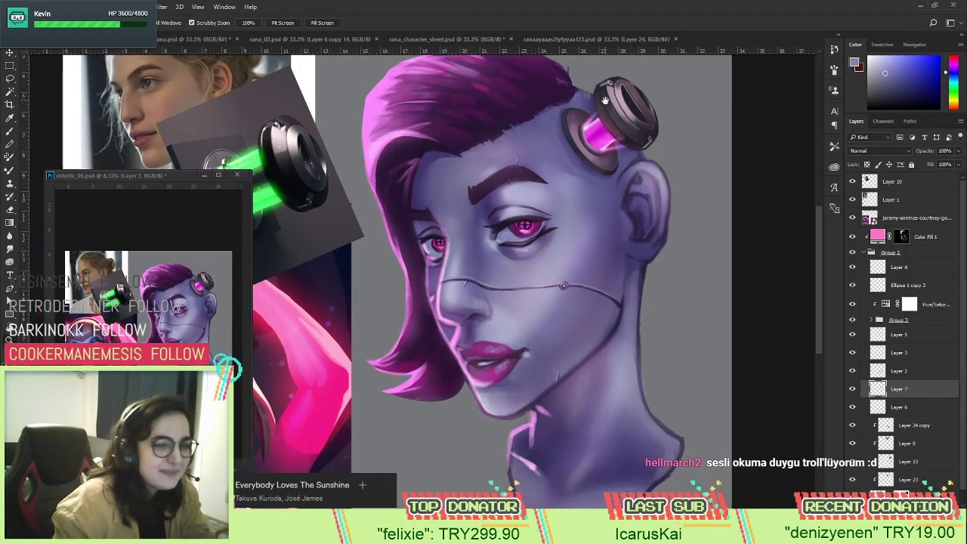
scroll(947, 378, "down", 1)
left_click(854, 485, "alt")
left_click(853, 485, "alt")
left_click(879, 485)
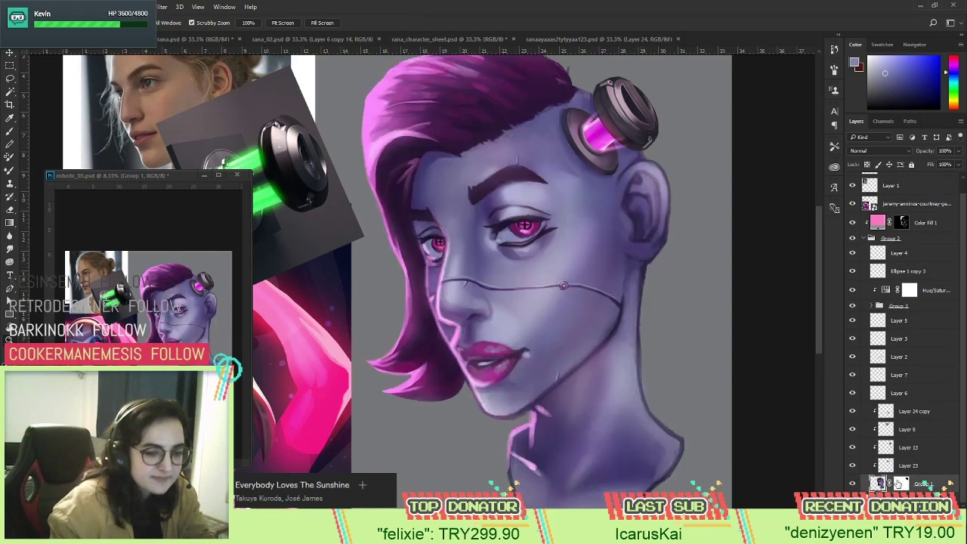
Sample a colour from the hair, then erase on Group 1.
key("b")
left_click(582, 99, "alt")
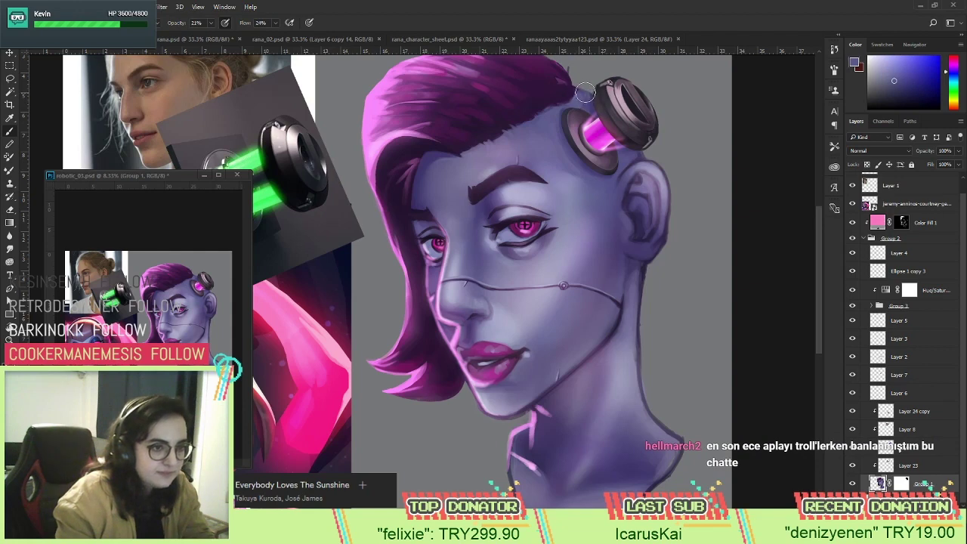
key("e")
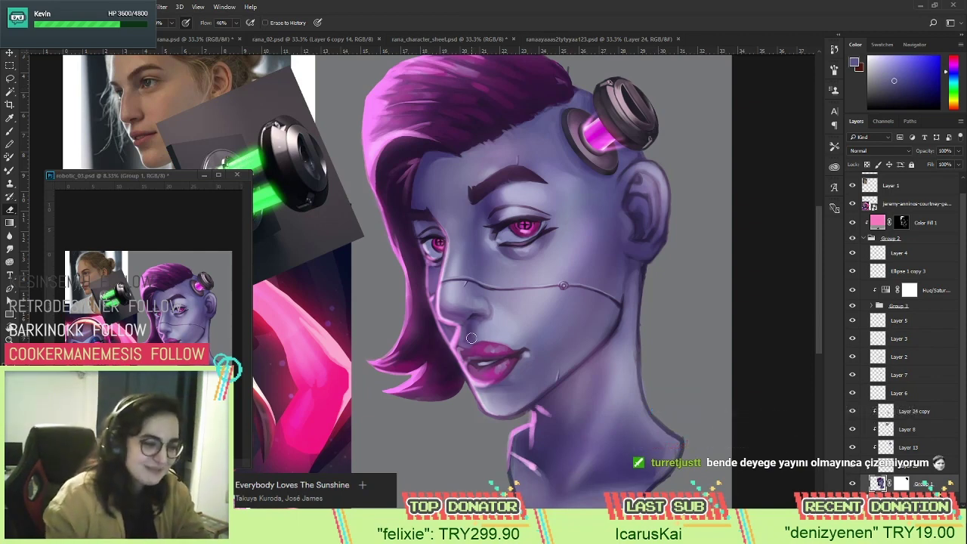
left_click_drag(590, 305, 583, 350)
Sample purple, skin and forehead tones along the hairline, then zoom out to the whole head.
key("b")
left_click(466, 193, "alt")
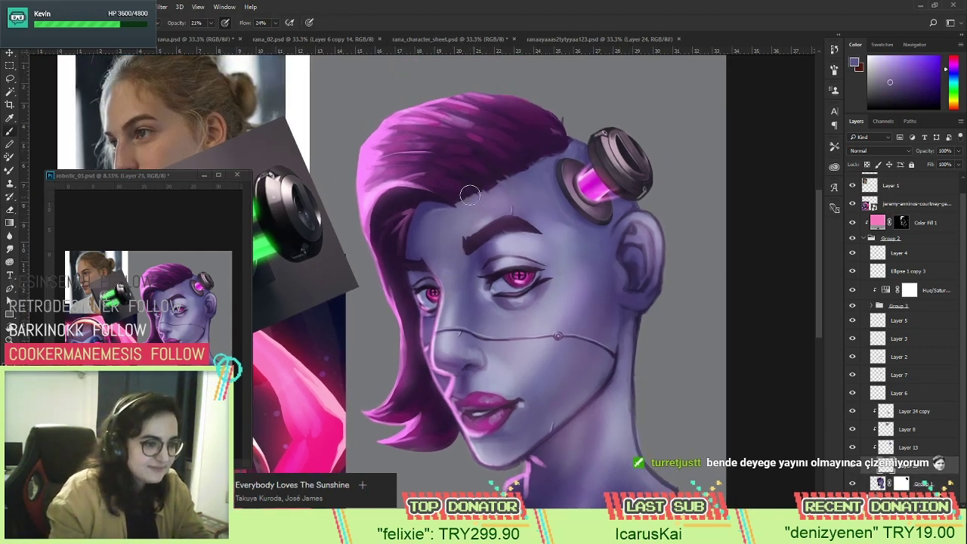
left_click(511, 173, "alt")
left_click(522, 163, "alt")
left_click(523, 177, "alt")
left_click(541, 161, "alt")
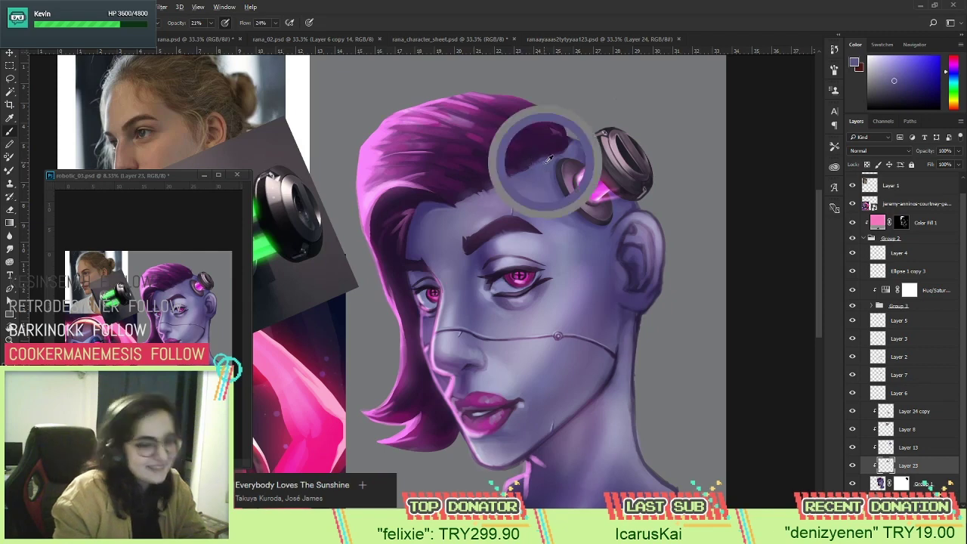
left_click(557, 149, "alt")
left_click(571, 149, "alt")
left_click(512, 165, "alt")
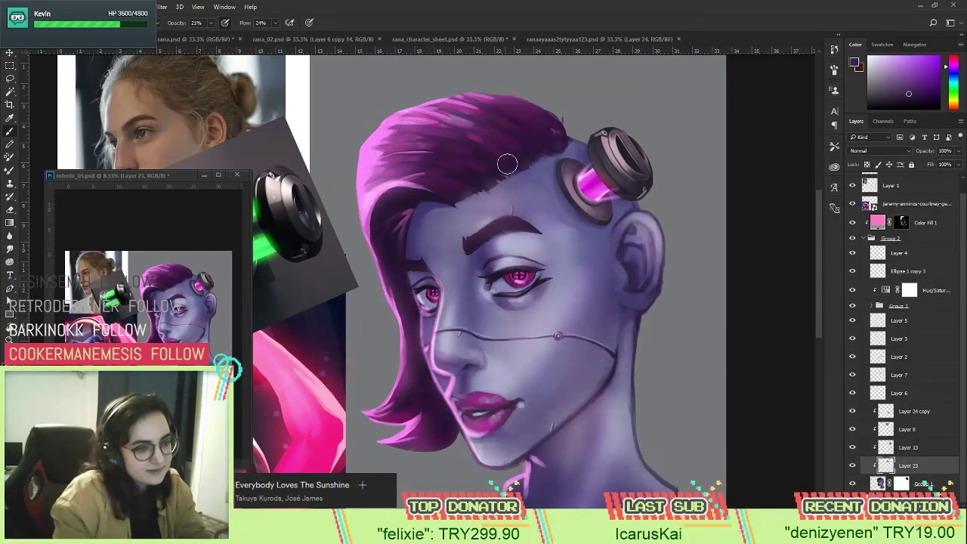
key("z")
left_click(496, 173, "alt")
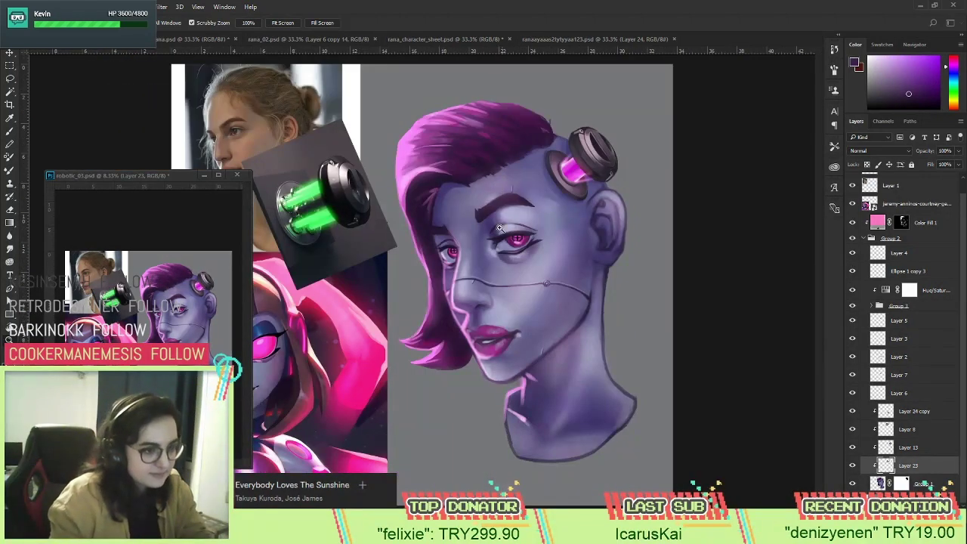
Enlarge the brush and sweep darker sampled purples across the top of the hair.
key("b")
left_click(496, 128, "alt")
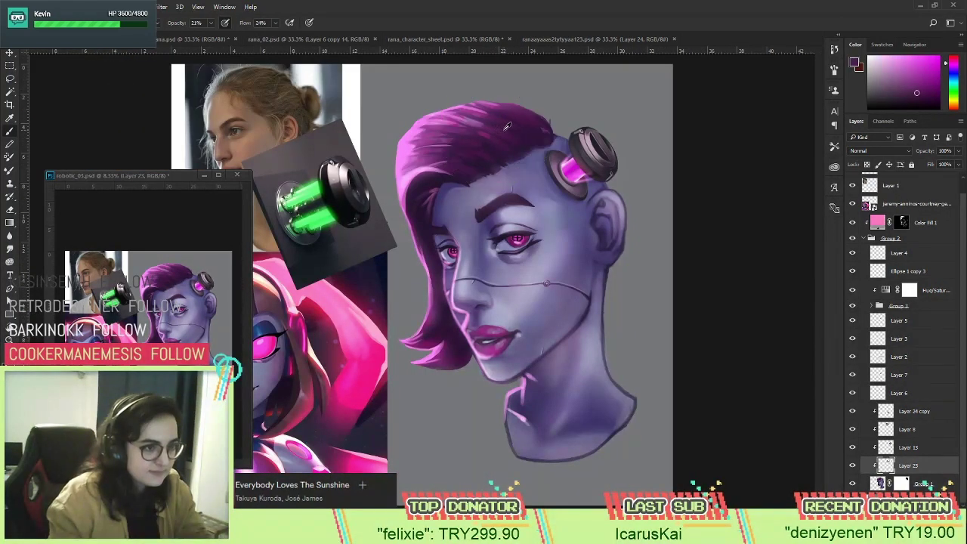
right_click(488, 111)
mouse_move(567, 134)
left_mouse_down()
mouse_move(596, 135)
mouse_move(511, 112)
mouse_move(502, 121)
mouse_move(534, 130)
mouse_move(495, 148)
left_mouse_up()
left_click(712, 124)
left_click(514, 119, "alt")
mouse_move(510, 113)
left_mouse_down()
mouse_move(484, 129)
mouse_move(496, 141)
mouse_move(480, 155)
mouse_move(437, 155)
mouse_move(484, 133)
mouse_move(490, 119)
mouse_move(529, 122)
left_mouse_up()
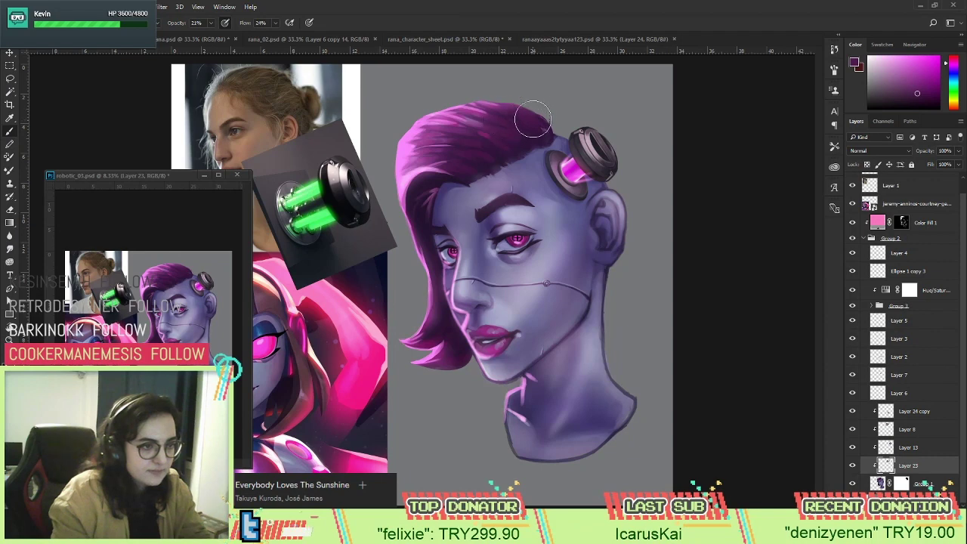
left_click(463, 145, "alt")
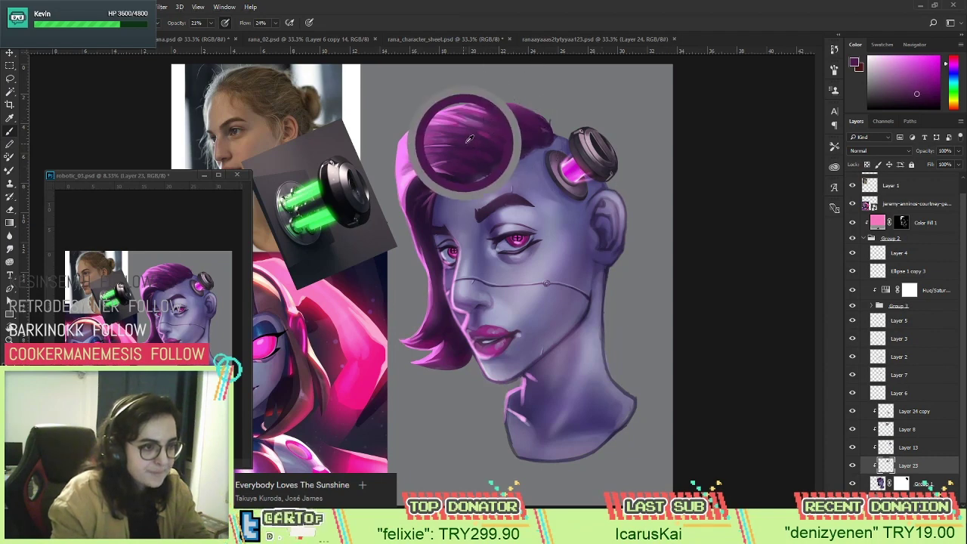
mouse_move(521, 131)
left_mouse_down()
mouse_move(445, 145)
mouse_move(470, 137)
mouse_move(477, 158)
mouse_move(513, 135)
mouse_move(462, 123)
left_mouse_up()
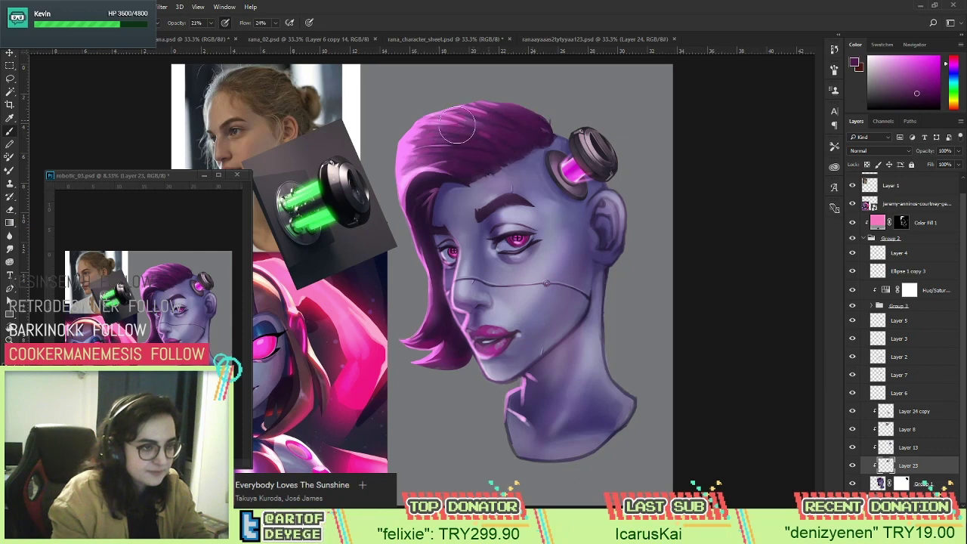
Toggle visibility of Layer 13, Layer 8 and Layer 24 copy to compare the result.
left_click(852, 448)
left_click(852, 430)
left_click(853, 429)
left_click(853, 413)
left_click(853, 413)
left_click(852, 430)
left_click(852, 430)
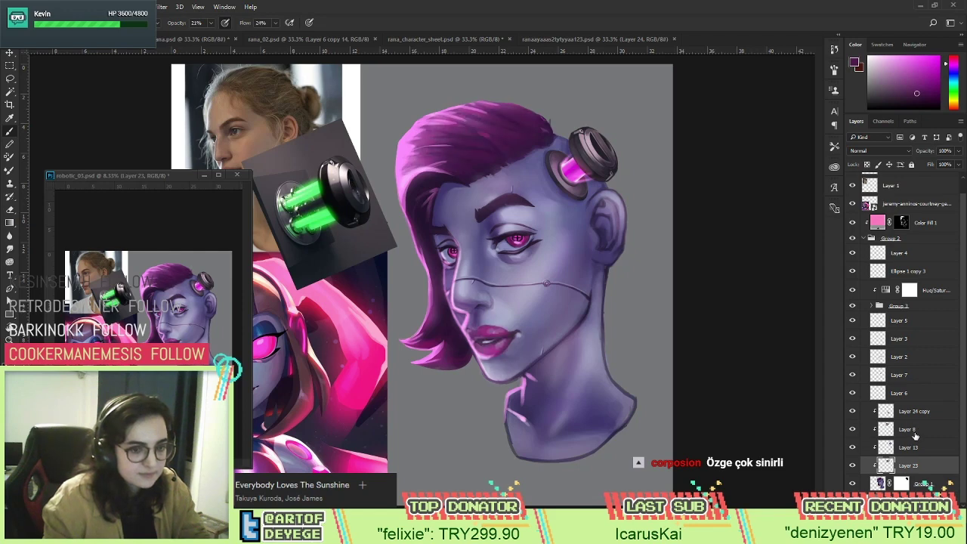
On Layer 8, set the brush and refine the hair with lighter pinks sampled from it.
left_click(906, 429)
right_click(522, 143)
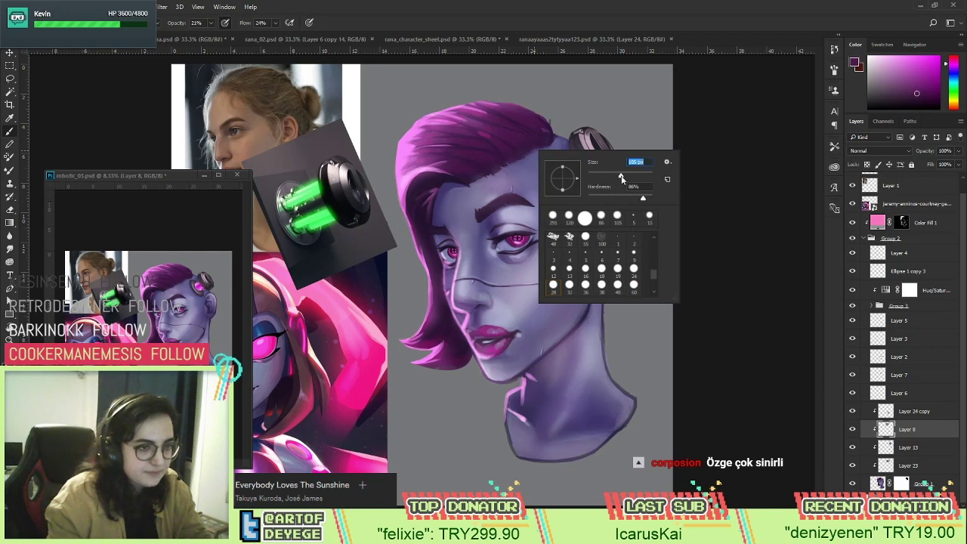
left_click(711, 149)
left_click(463, 111, "alt")
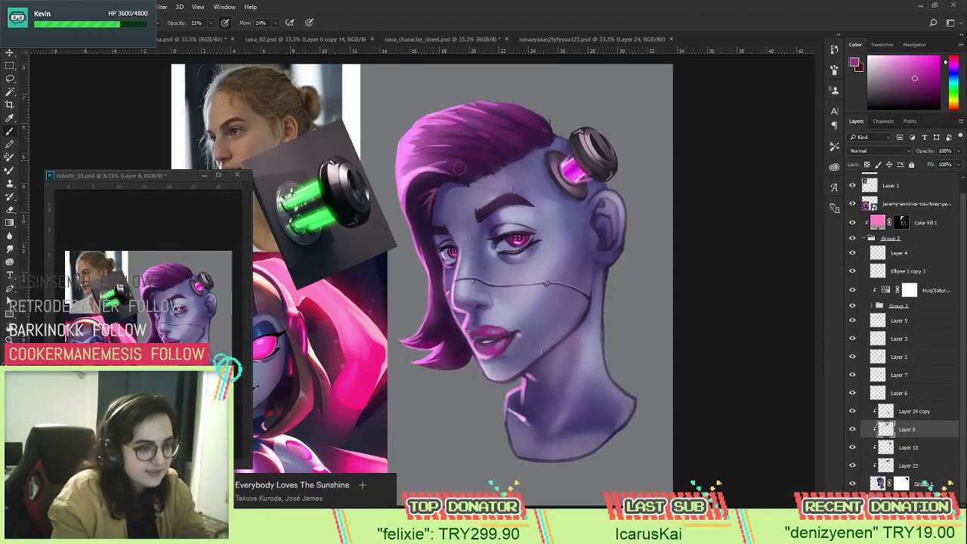
left_click(475, 133, "alt")
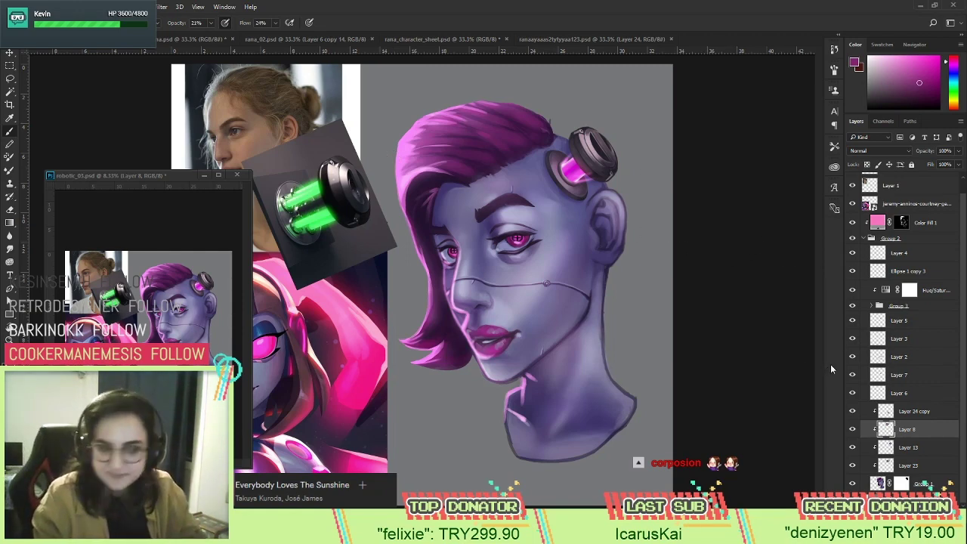
Sample lavender skin tones from the face and forehead, then hide Color Fill 1 to compare.
left_click(494, 178, "alt")
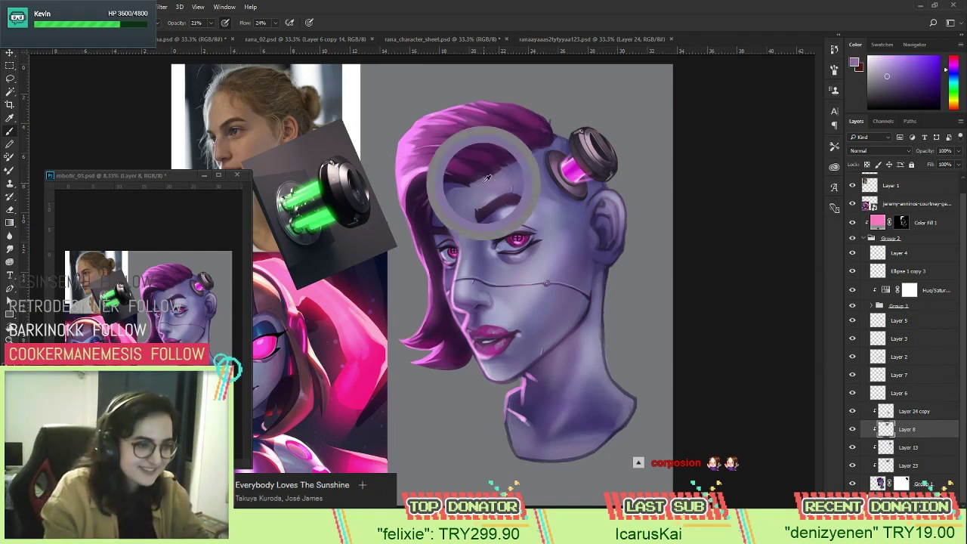
left_click(453, 198, "alt")
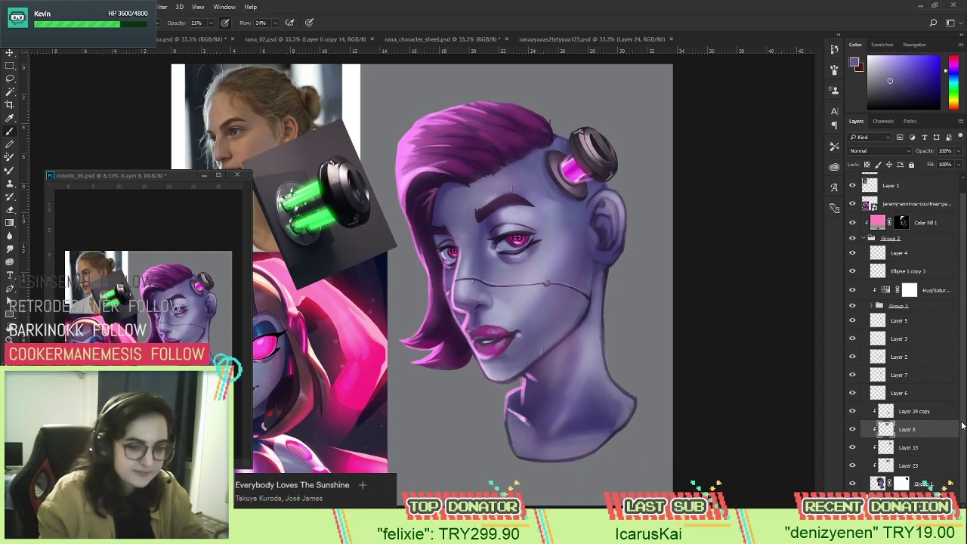
scroll(909, 270, "up", 1)
left_click(851, 237)
Show Color Fill 1 again and target its layer mask.
left_click(848, 238)
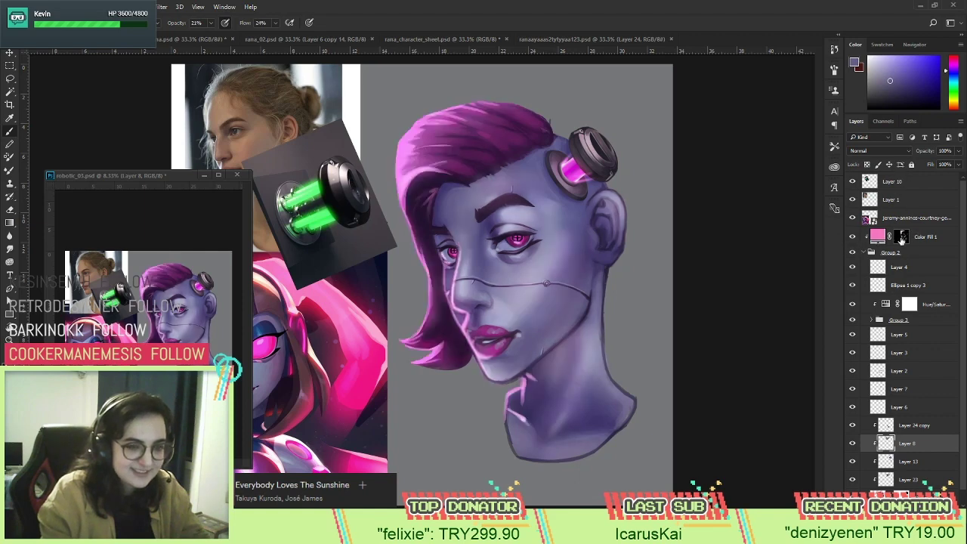
left_click(900, 237)
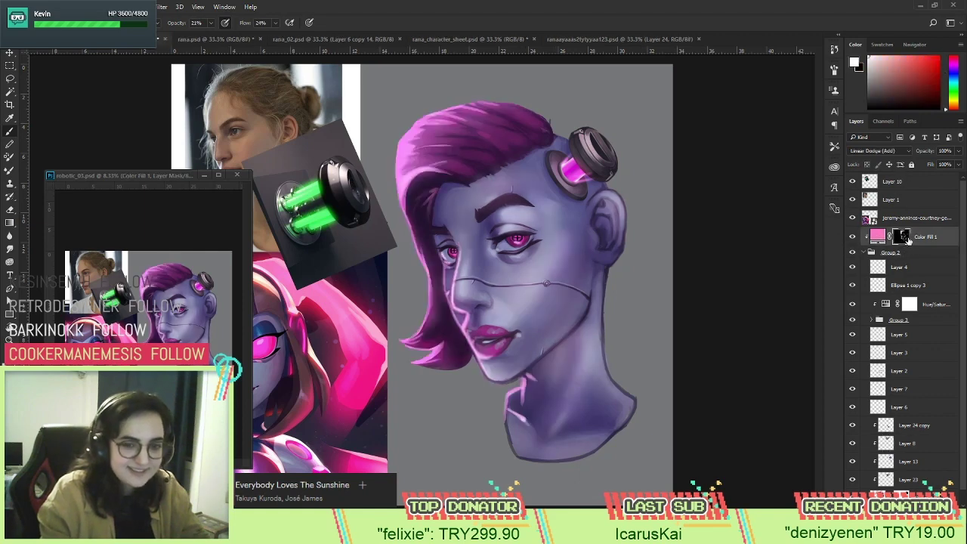
left_click(878, 237)
left_click(901, 237)
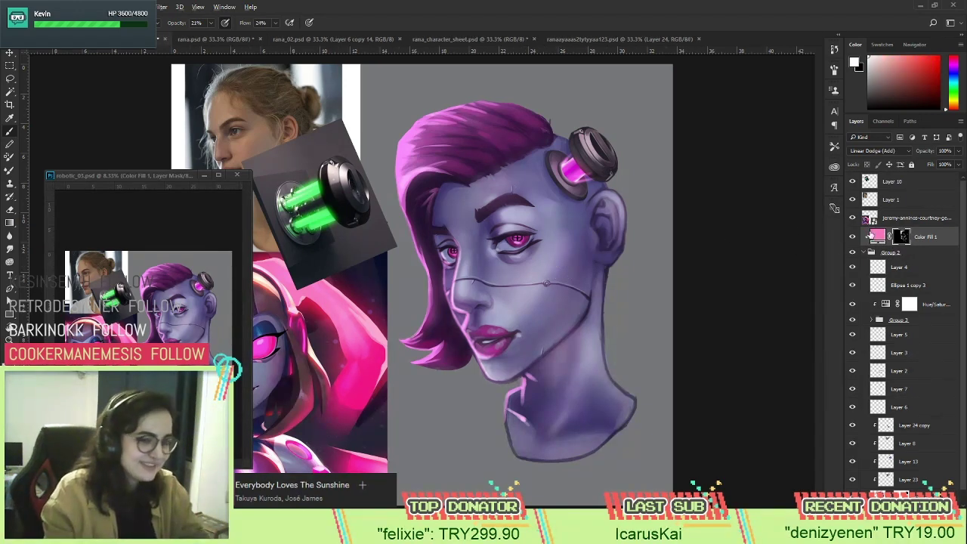
Adjust eraser and brush sizes and alternate between them to reshape the mask's pink glow.
key("e")
right_click(566, 263)
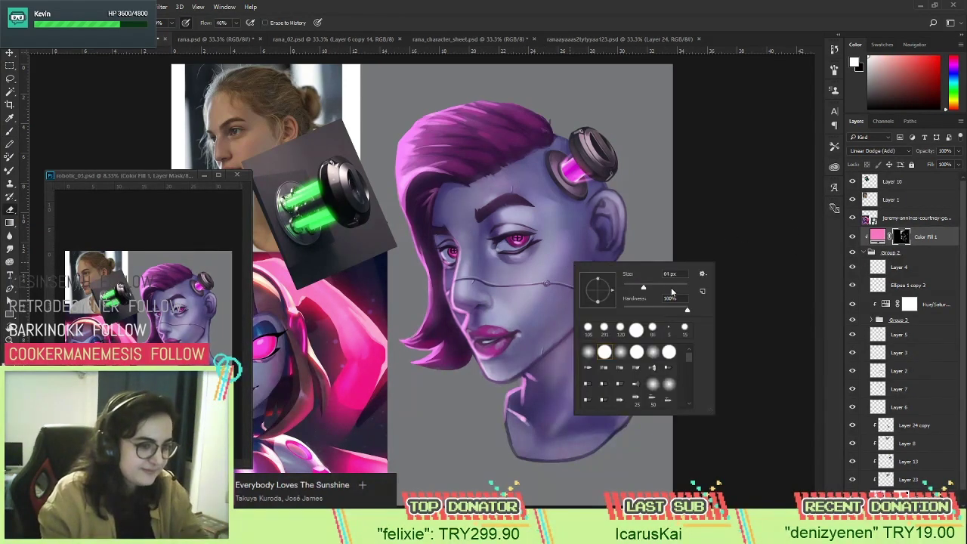
key("Escape")
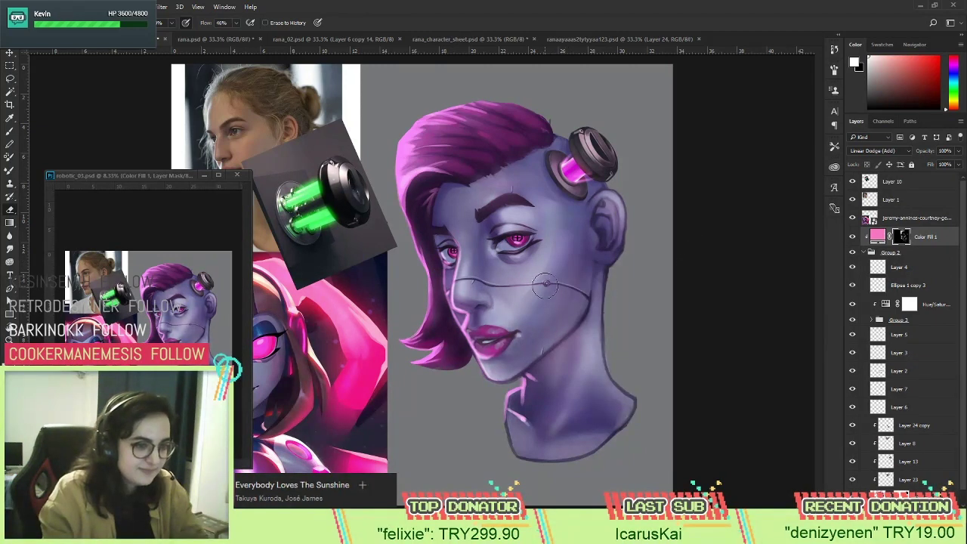
key("b")
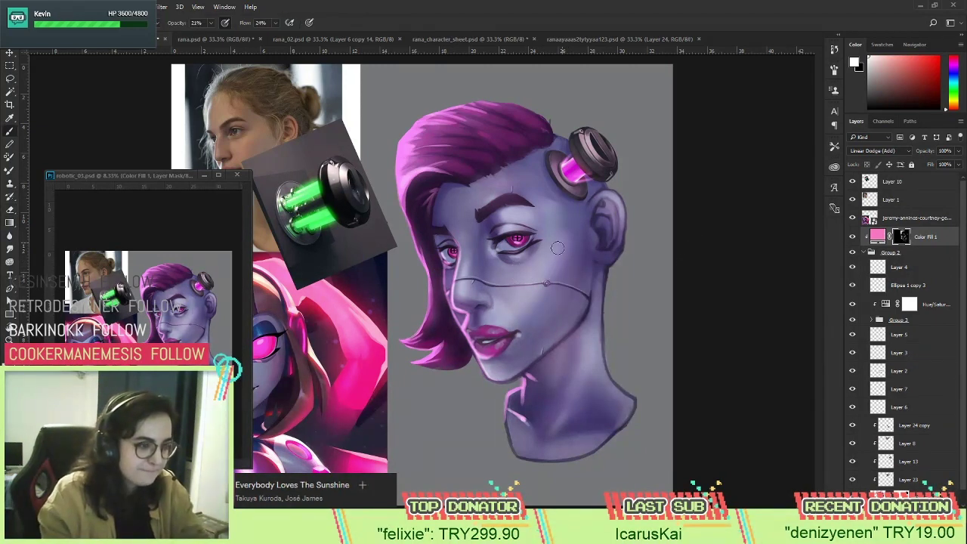
right_click(574, 249)
left_click(710, 224)
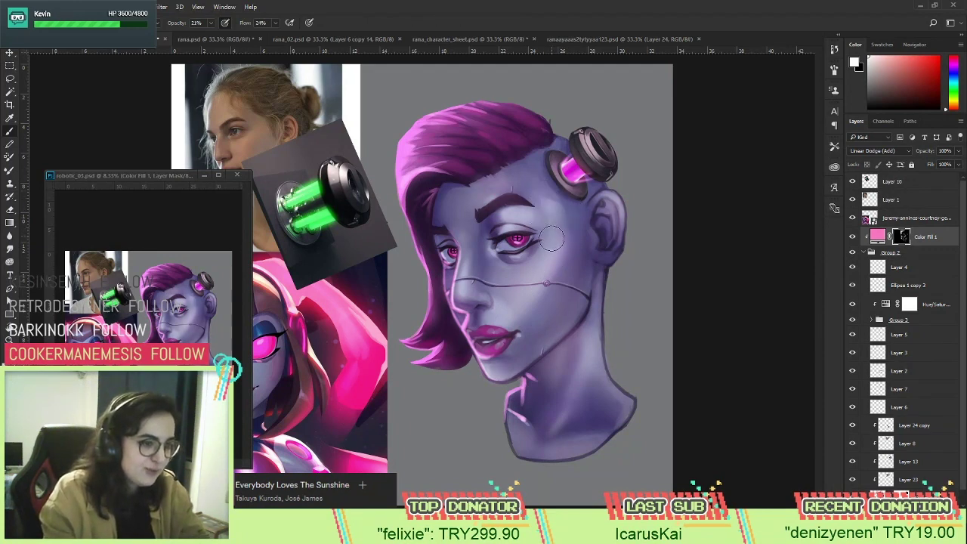
key("alt+e")
key("Escape")
key("e")
key("b")
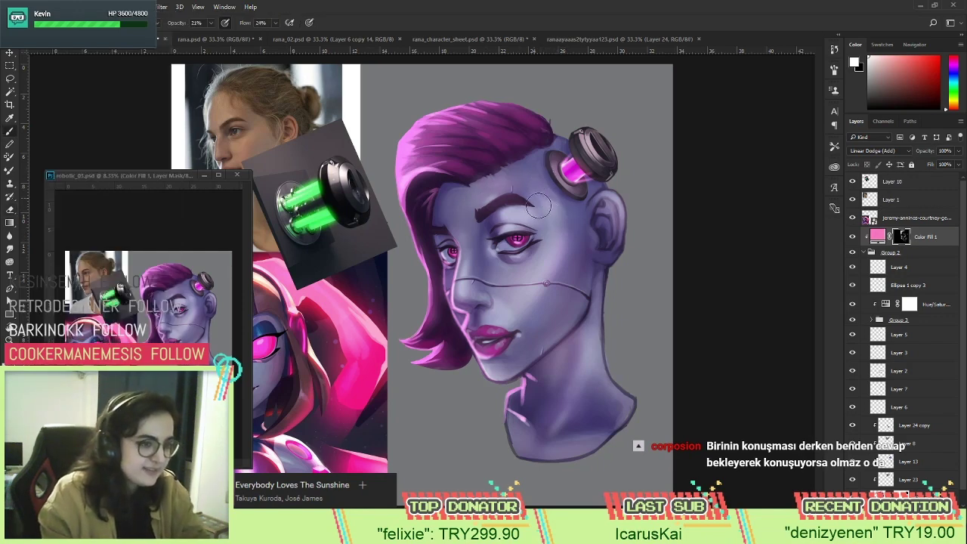
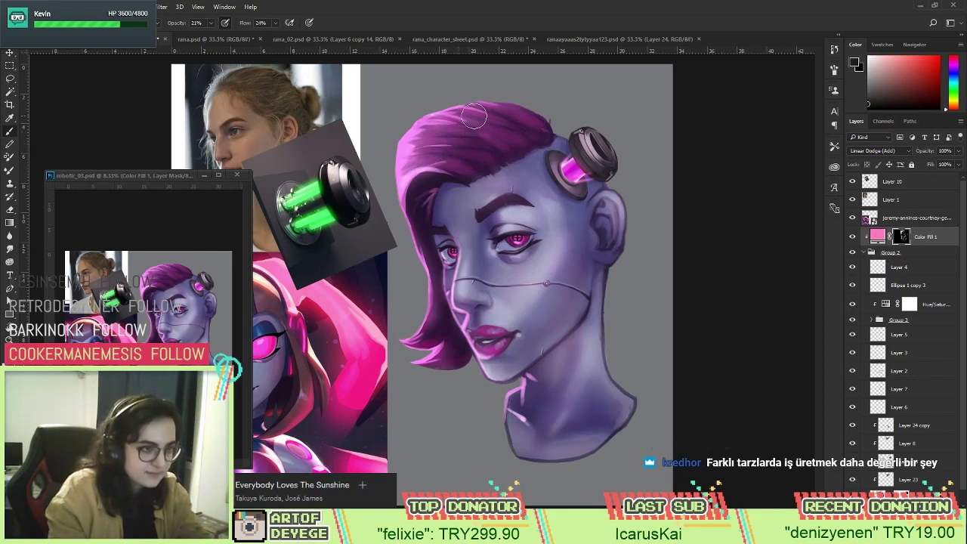
Soften the purple shading on the cheek, eye area and nose with alternating brush and eraser strokes.
key("e")
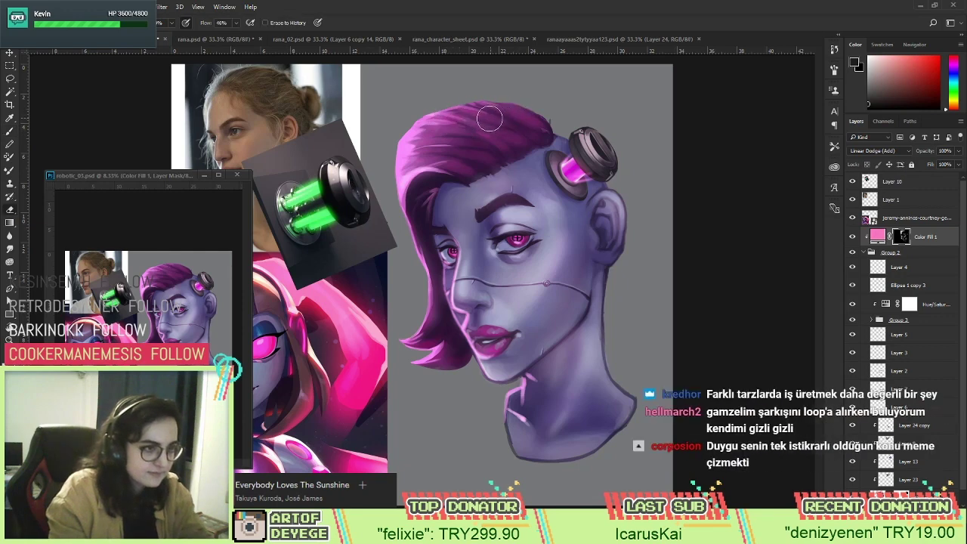
key("b")
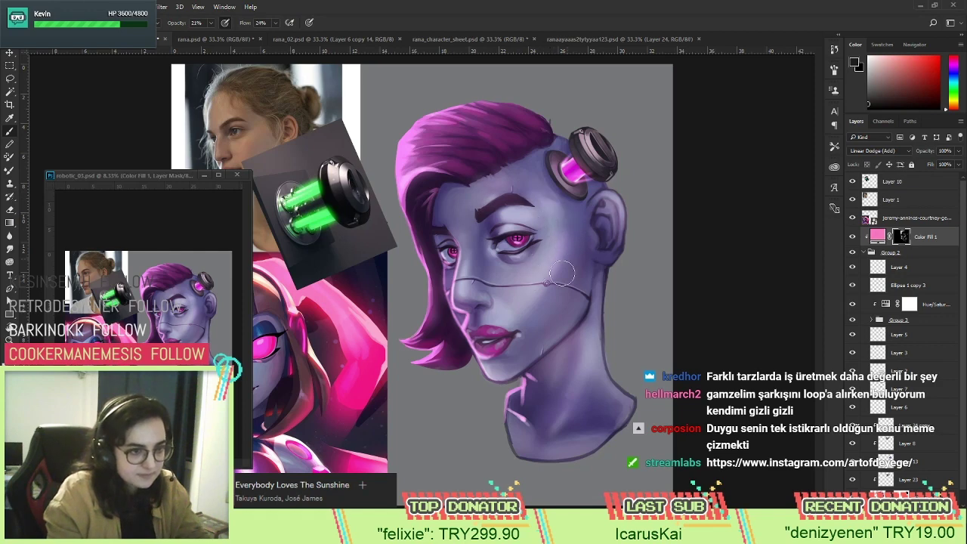
key("e")
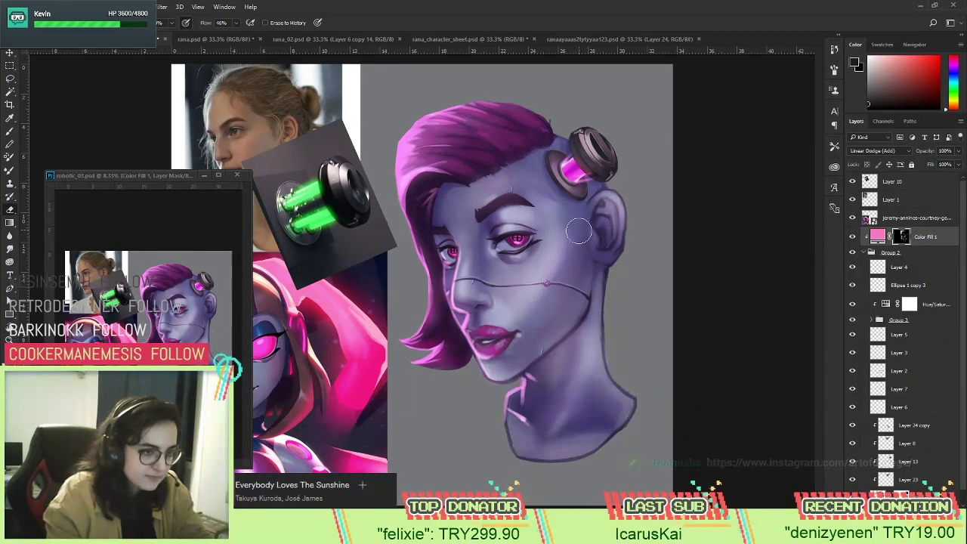
key("b")
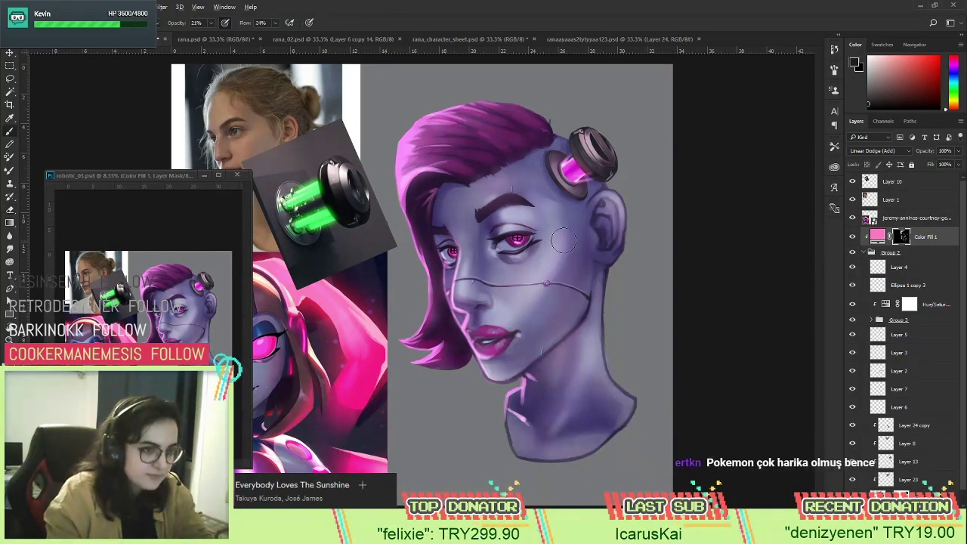
key("e")
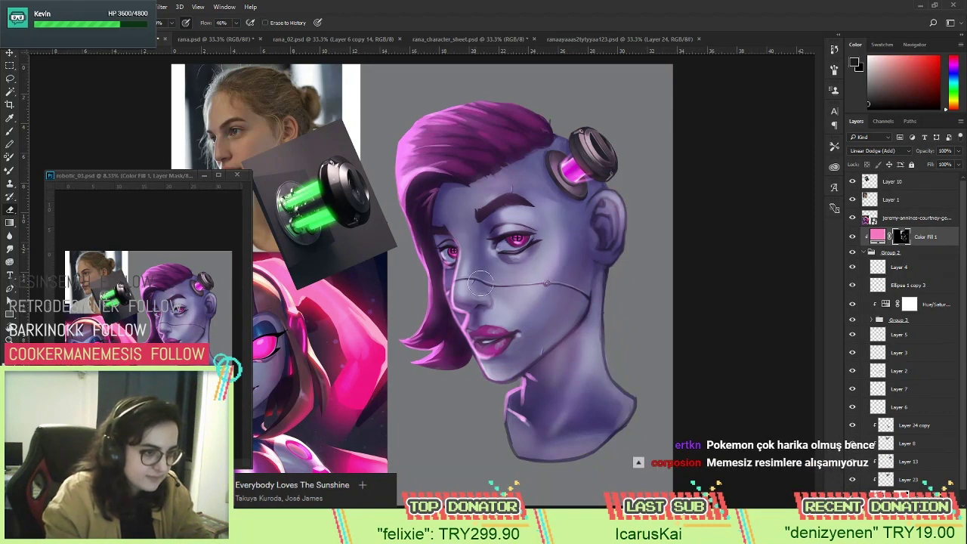
key("b")
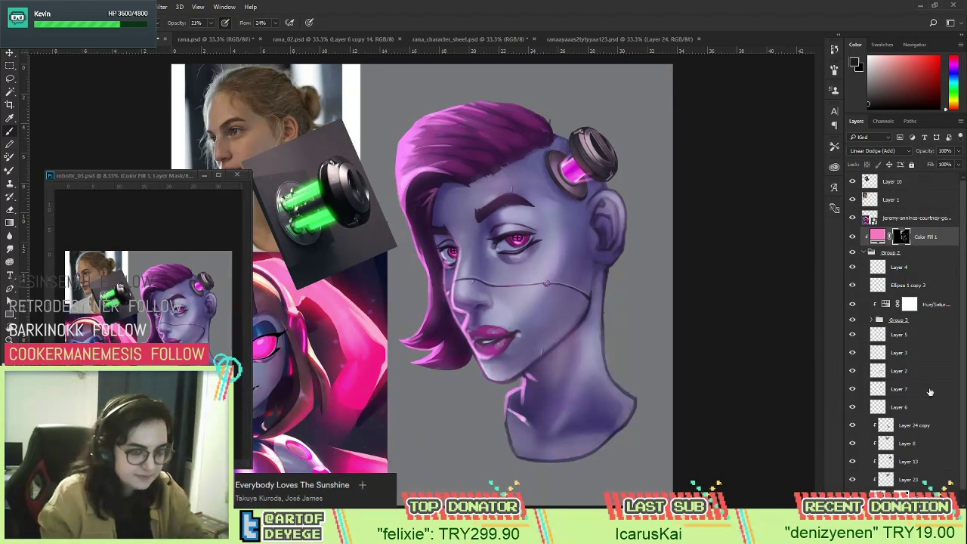
Duplicate Group 2 and merge the copy into a single Group 2 copy layer.
left_click(852, 237)
left_click(853, 239)
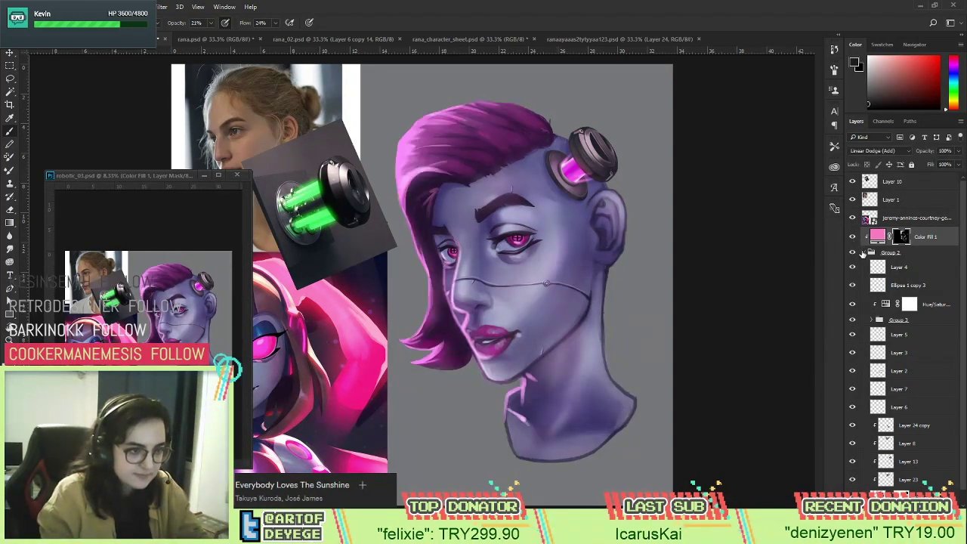
left_click(871, 253)
left_click(853, 253)
left_click(852, 253)
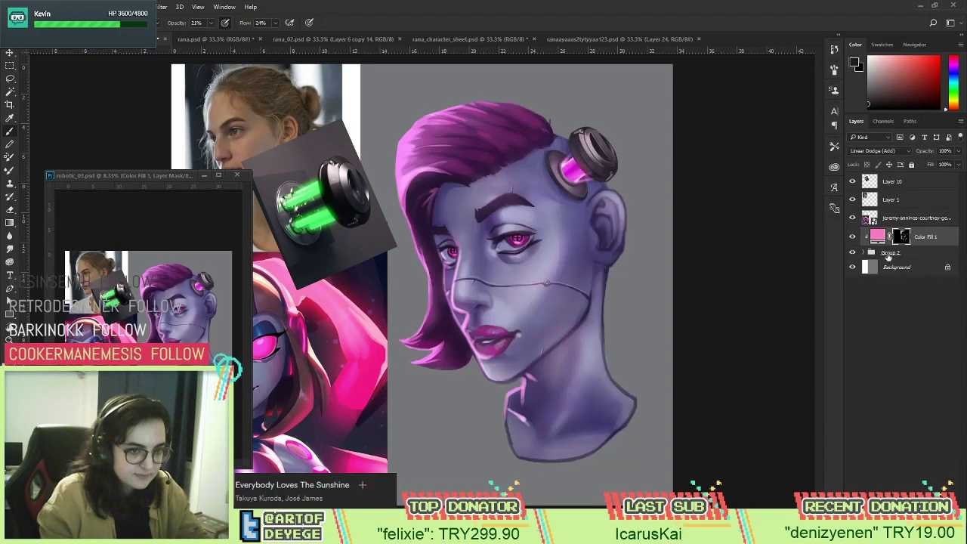
left_click(890, 255)
key("ctrl+j")
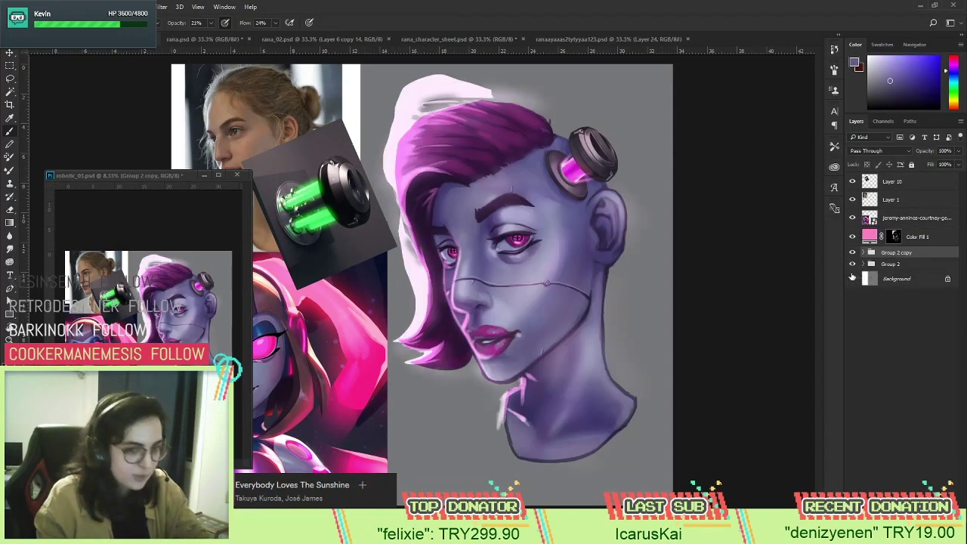
key("ctrl+e")
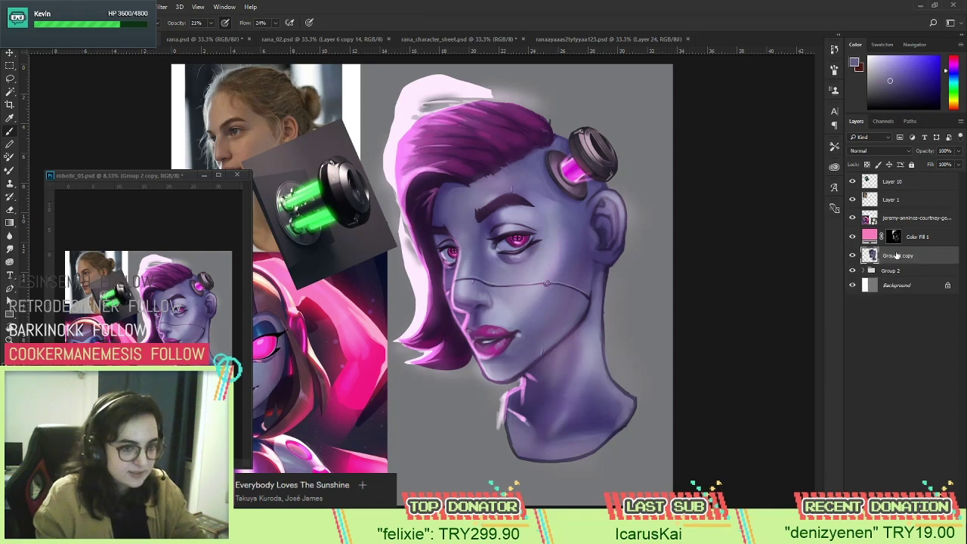
Clip the pink Color Fill 1 to the merged Group 2 copy.
left_click(912, 244)
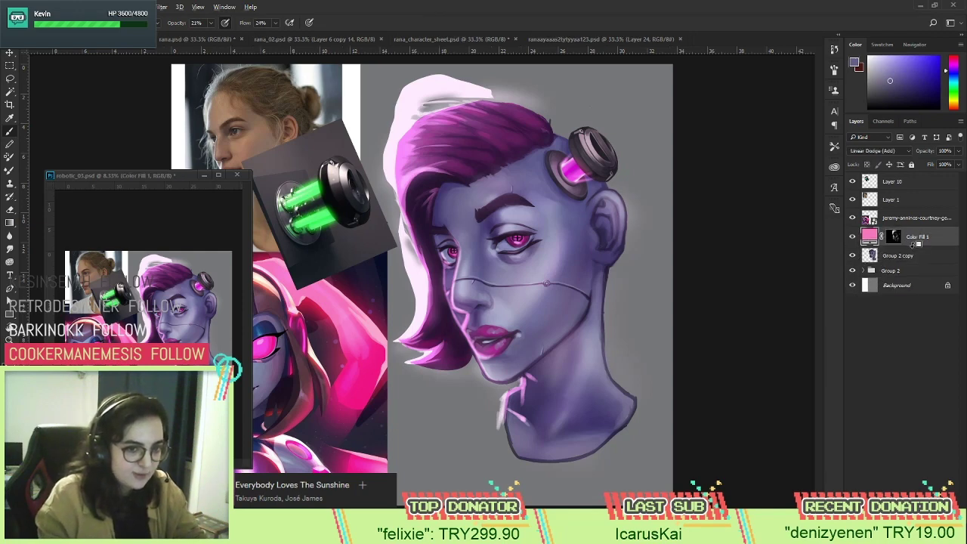
key("ctrl+alt+g")
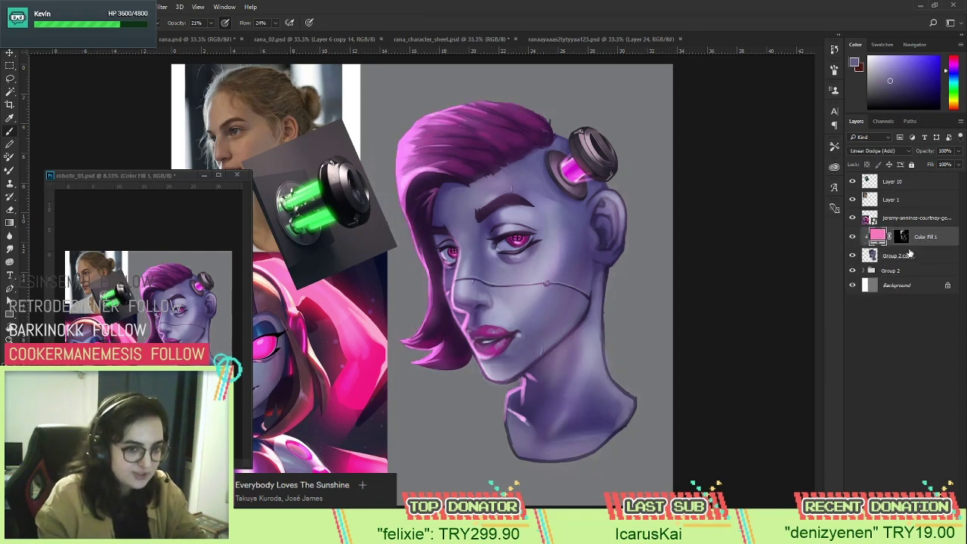
left_click(869, 257)
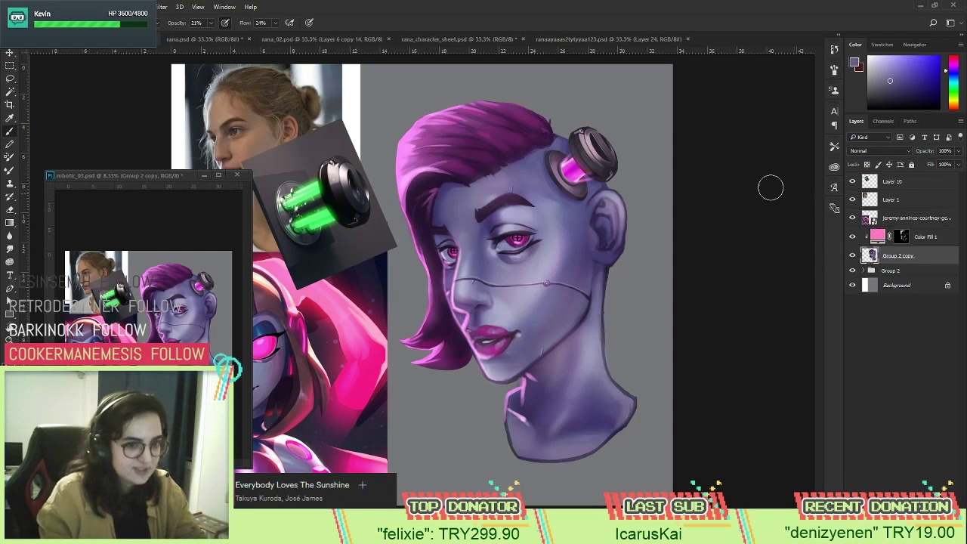
left_click(548, 124, "ctrl")
Zoom in on the hair and set the Eraser slightly smaller with 97% flow.
left_click(557, 130, "ctrl")
left_click(547, 143, "ctrl")
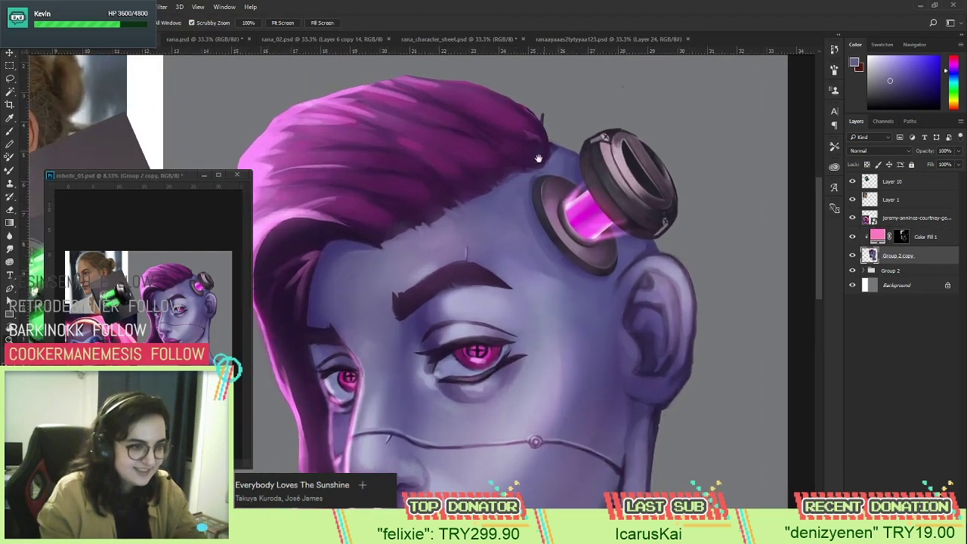
left_click(538, 158, "ctrl+alt")
key("e")
right_click(563, 150)
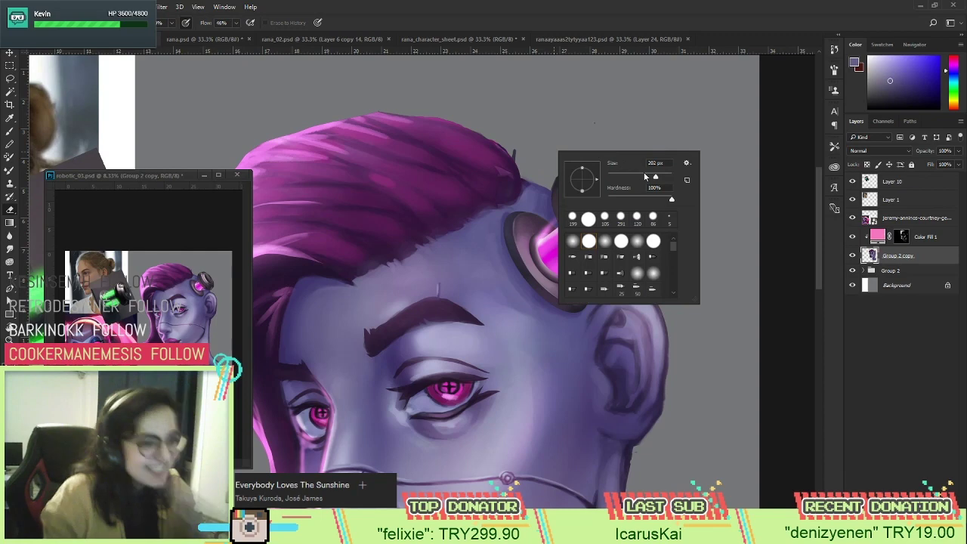
left_click_drag(645, 176, 654, 176)
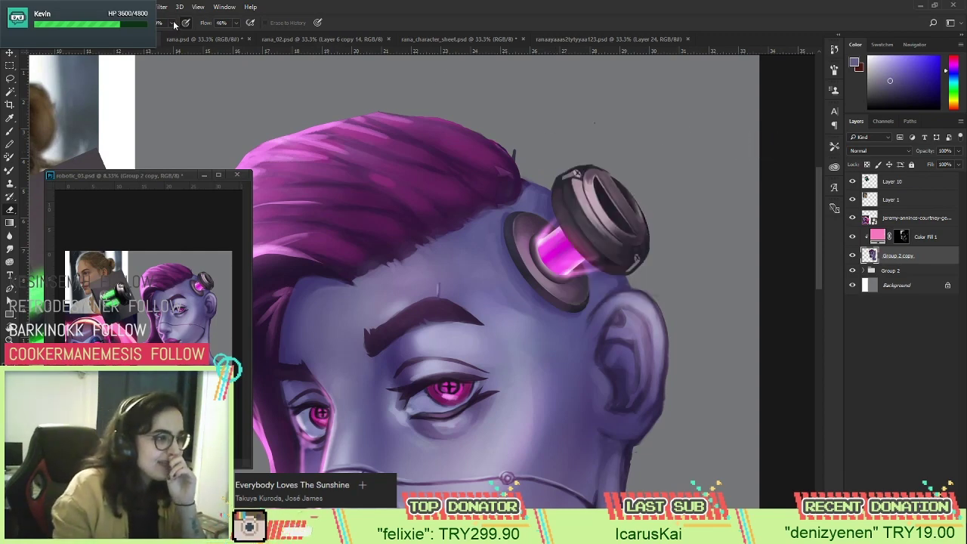
left_click(236, 23)
left_click_drag(255, 37, 266, 35)
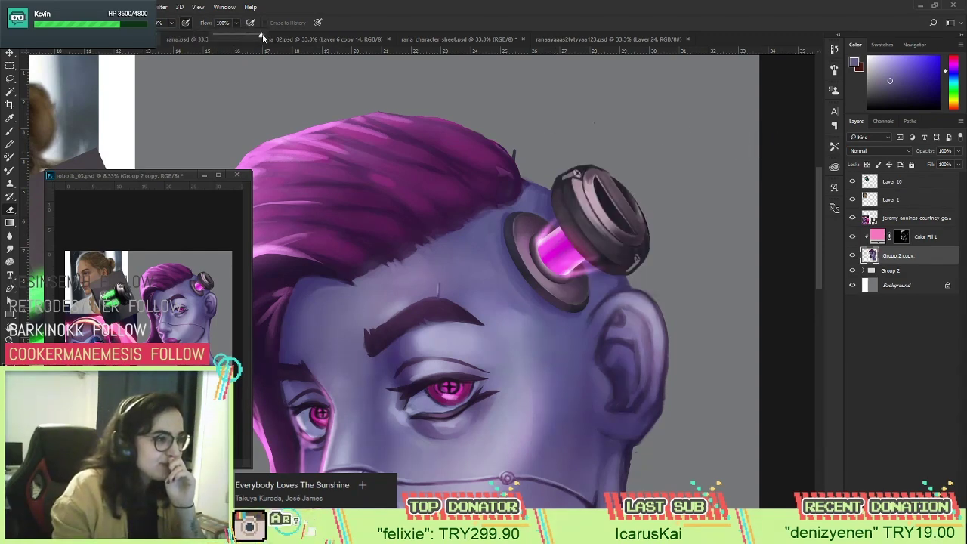
right_click(686, 123)
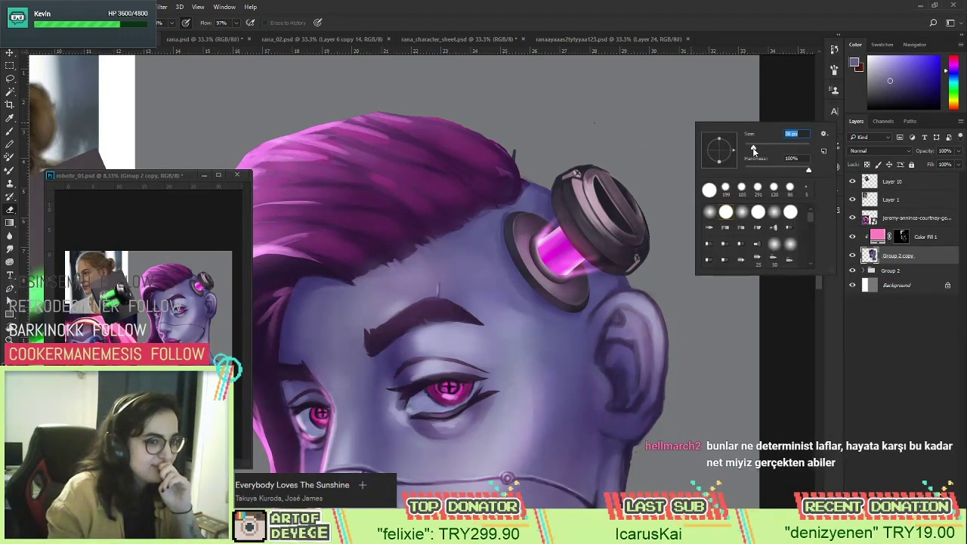
key("Return")
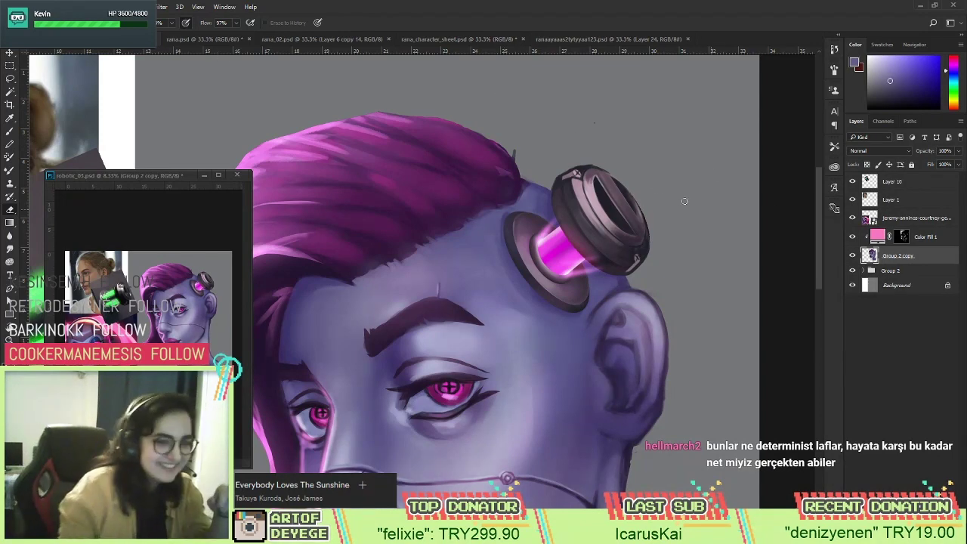
Hide the original Group 2 and erase along the top edge of the hair.
key("r")
left_click_drag(630, 183, 522, 168)
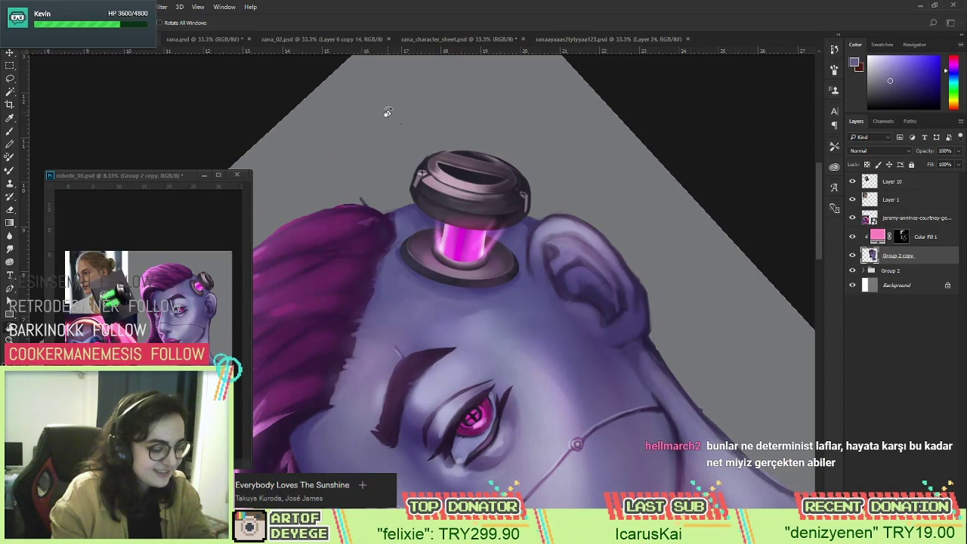
key("e")
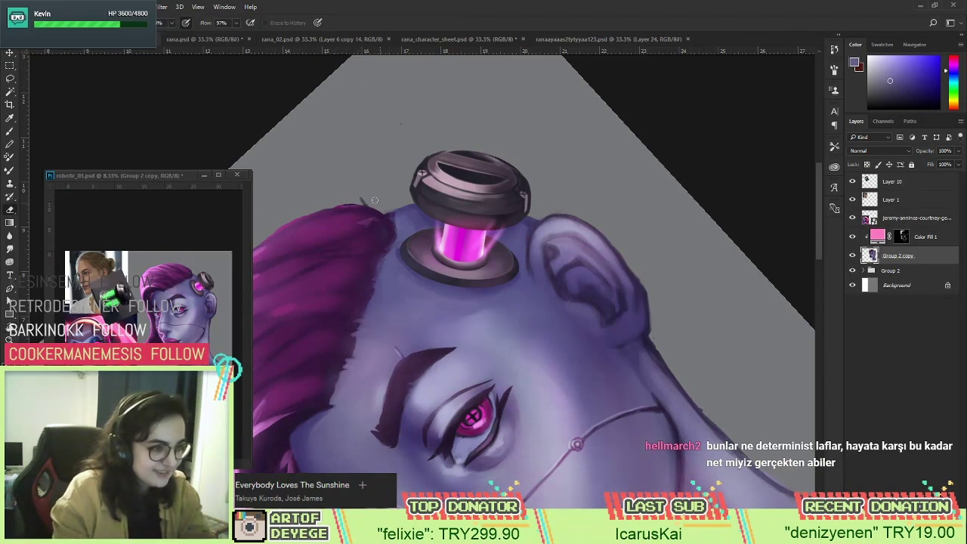
left_click(852, 256)
left_click(852, 255)
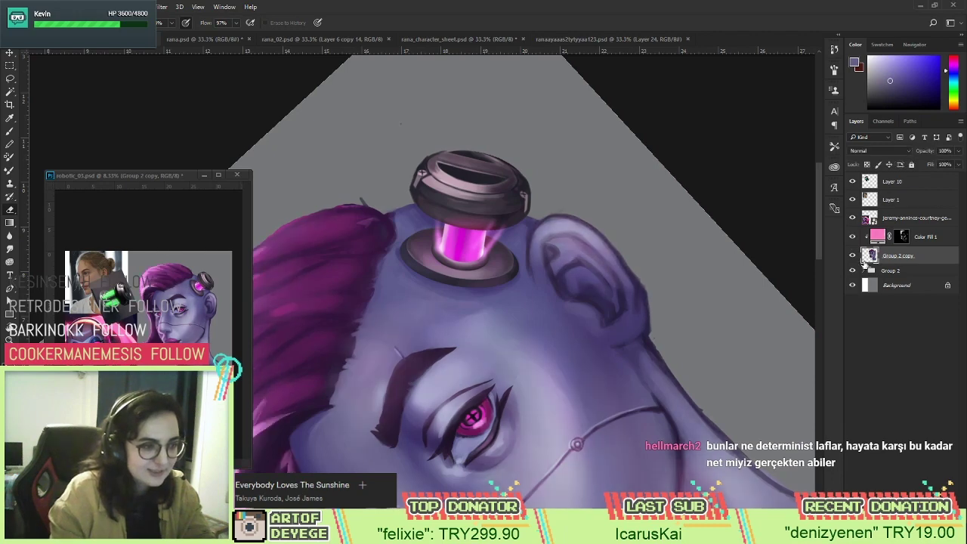
left_click(853, 270)
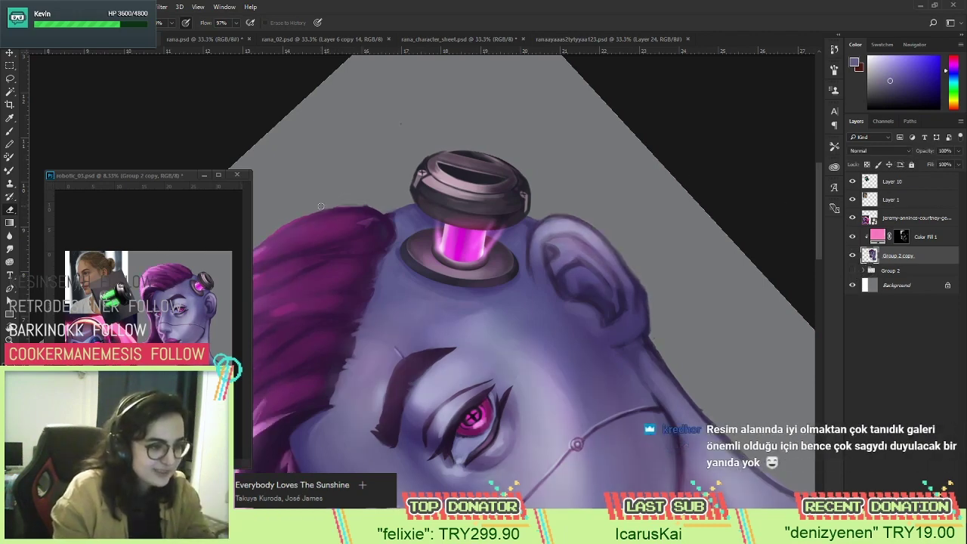
left_click_drag(322, 196, 429, 169)
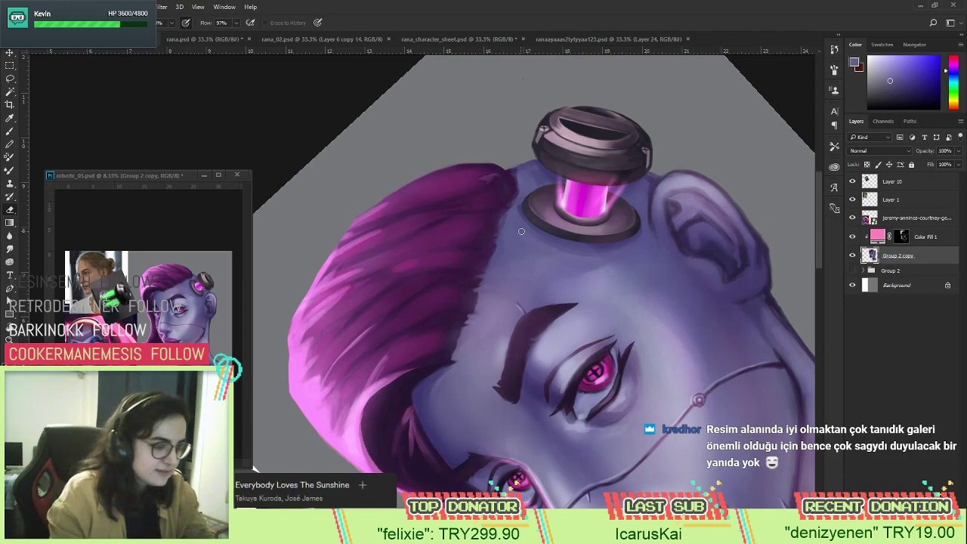
key("r")
mouse_move(493, 192)
left_mouse_down()
mouse_move(570, 317)
mouse_move(561, 293)
left_mouse_up()
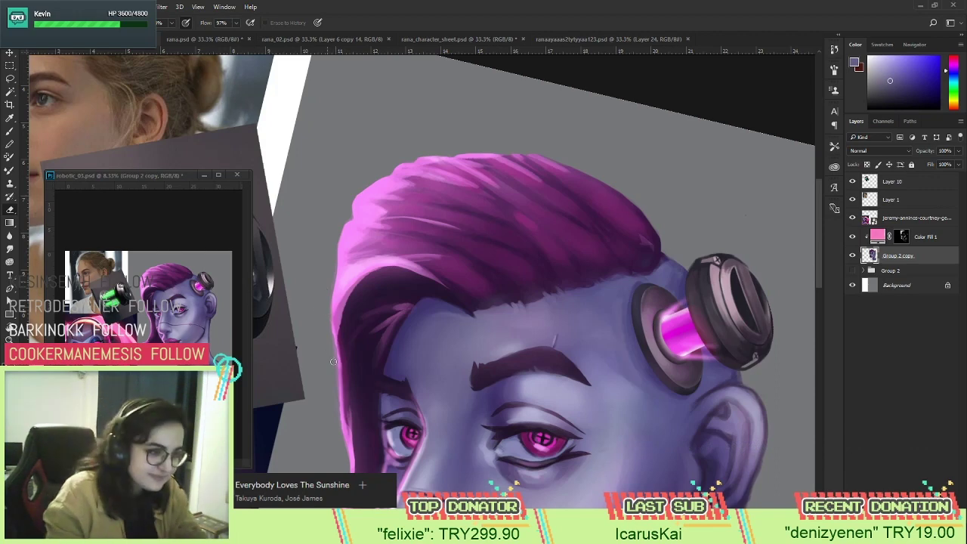
Rotate the view onto the hair top and erase its outline clean against the background.
key("z")
left_click(413, 350, "alt")
key("r")
left_click_drag(423, 348, 478, 258)
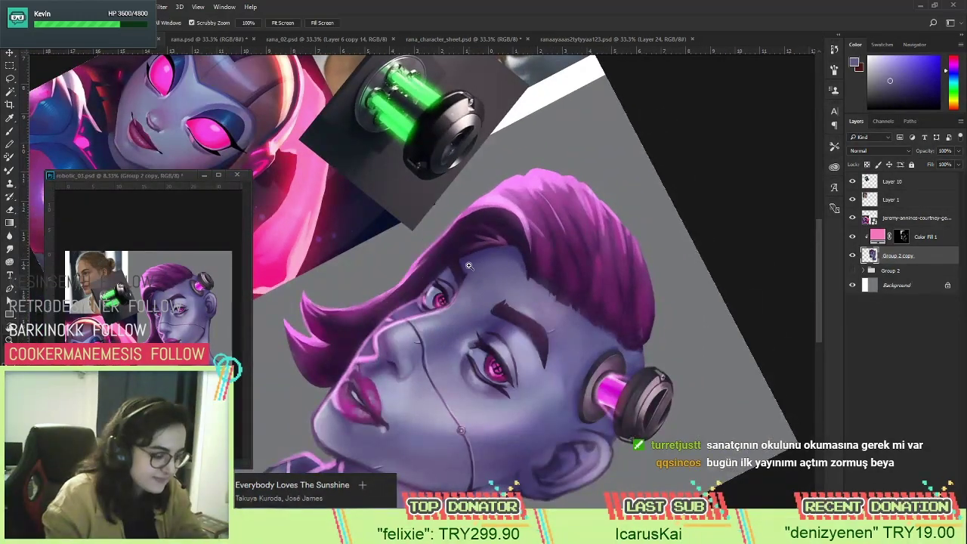
left_click(476, 270)
key("r")
left_click_drag(476, 269, 514, 195)
key("e")
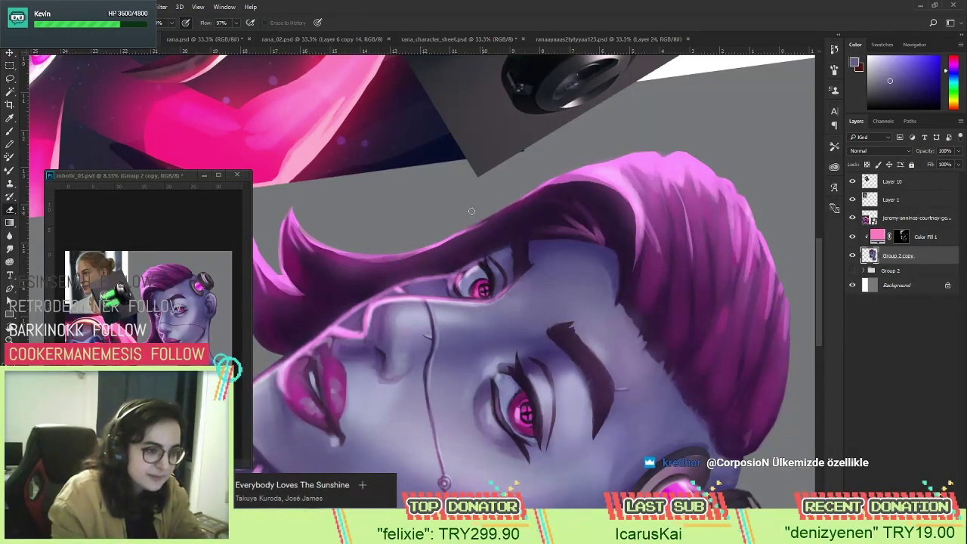
Reset the canvas rotation to upright and zoom out to the whole head.
key("r")
left_click_drag(521, 185, 487, 126)
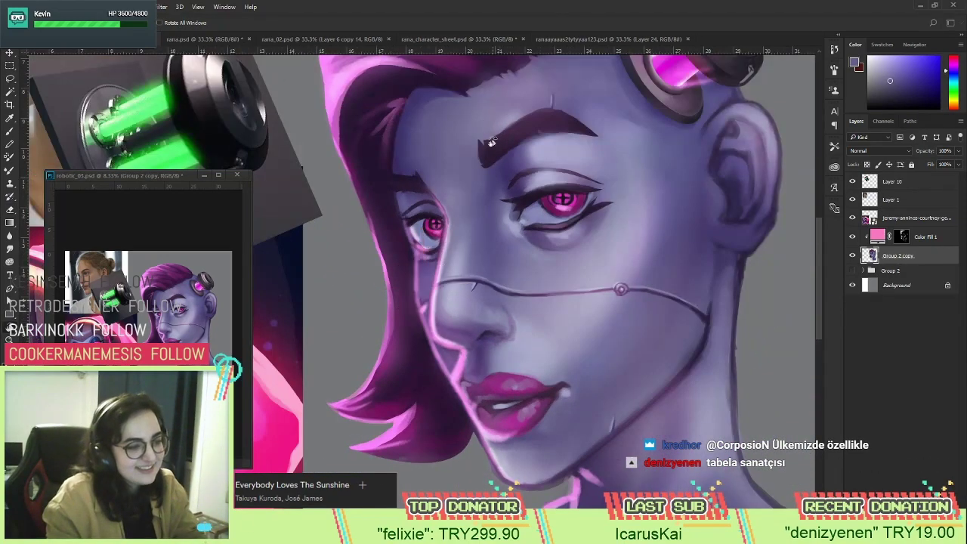
key("z")
left_click(478, 194, "alt")
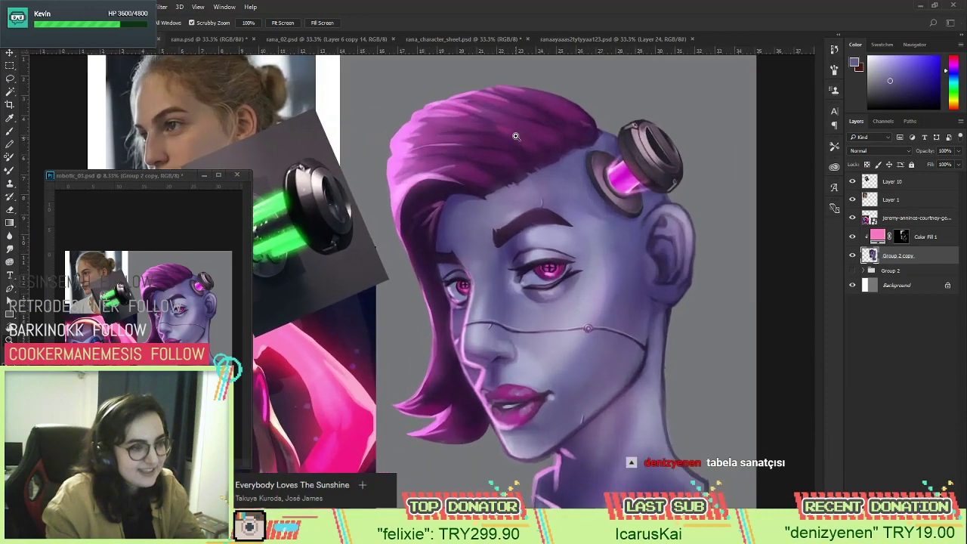
Add a new empty layer and hide the pink Color Fill 1 over the hair.
left_click(516, 136)
left_click(485, 146)
key("b")
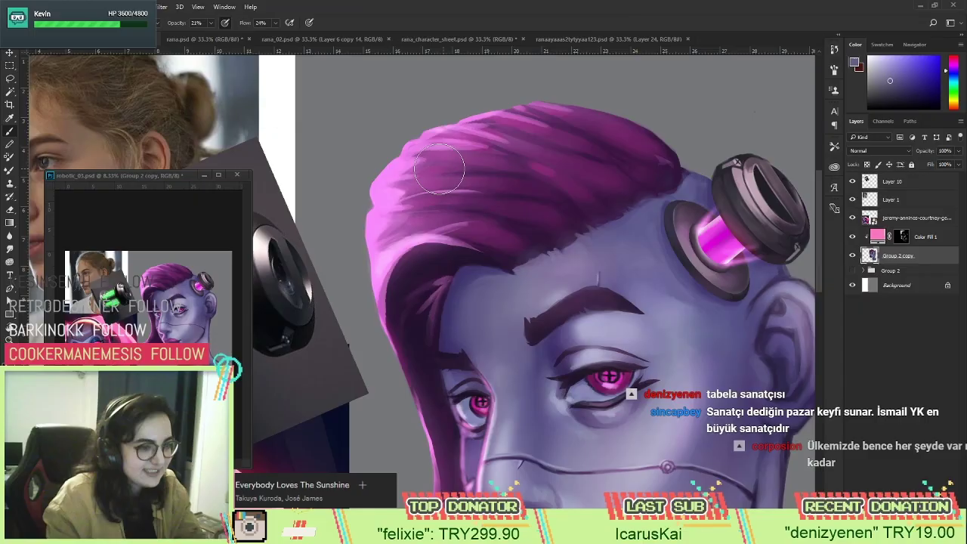
right_click(501, 155)
key("Escape")
key("ctrl+shift+alt+n")
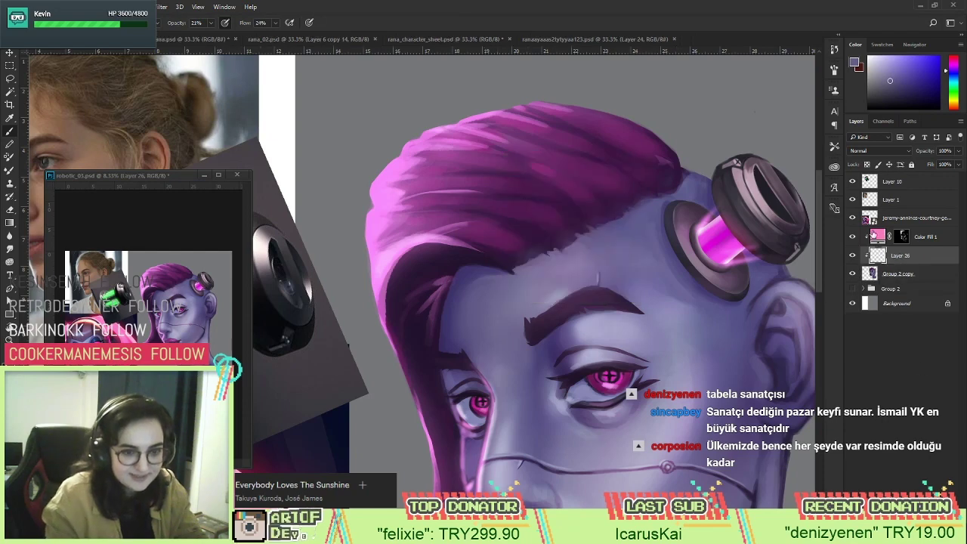
left_click(852, 236)
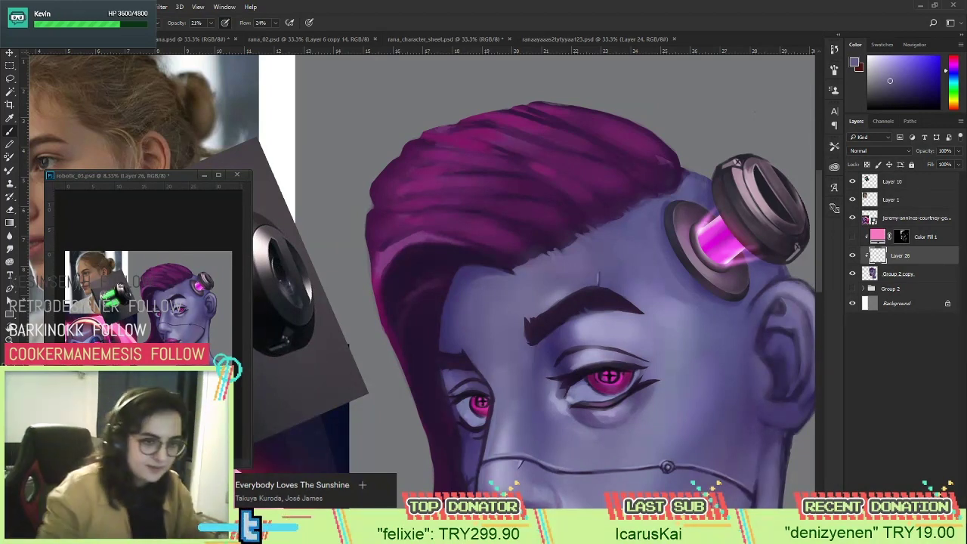
With a sampled magenta 15 px brush at 59% opacity and 97% flow, paint darker hair strands.
left_click_drag(567, 179, 568, 162)
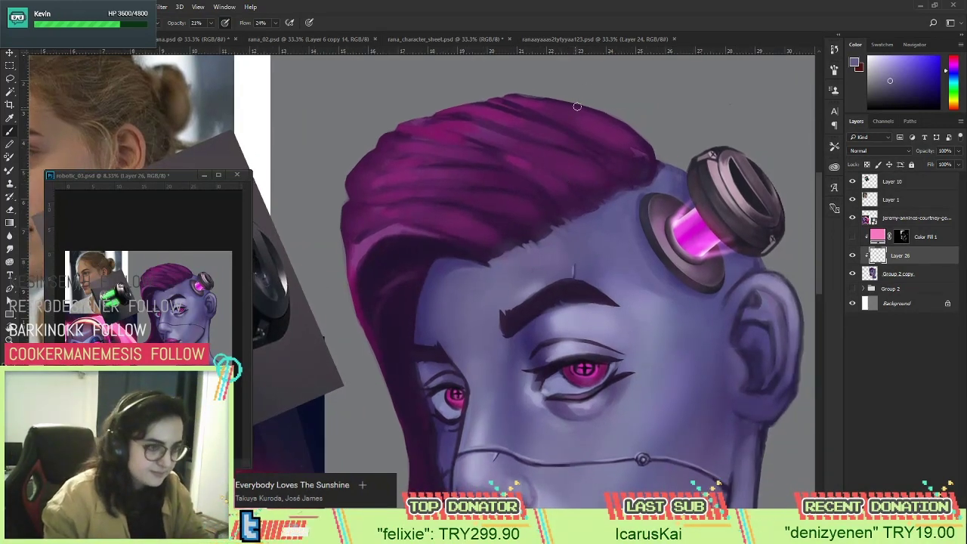
left_click(634, 151, "alt")
right_click(609, 147)
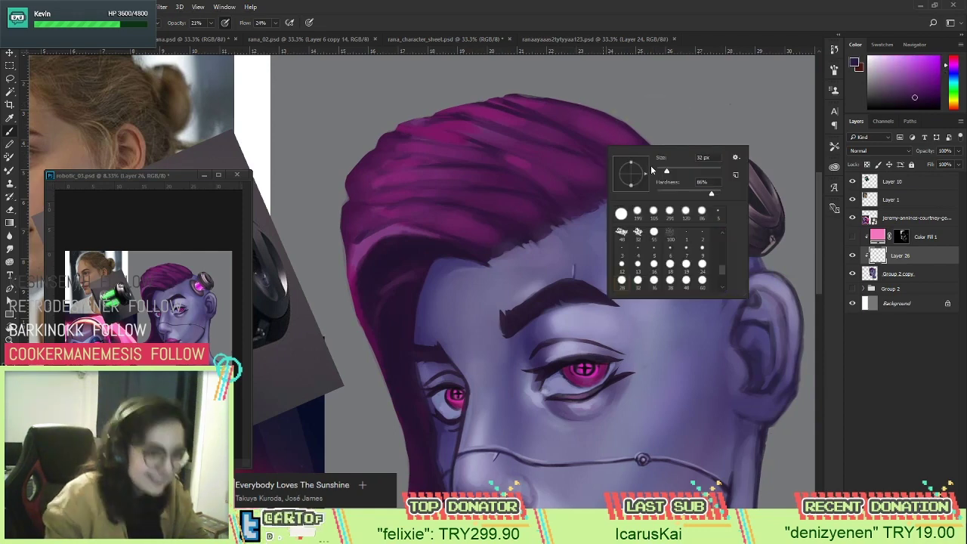
left_click(662, 171)
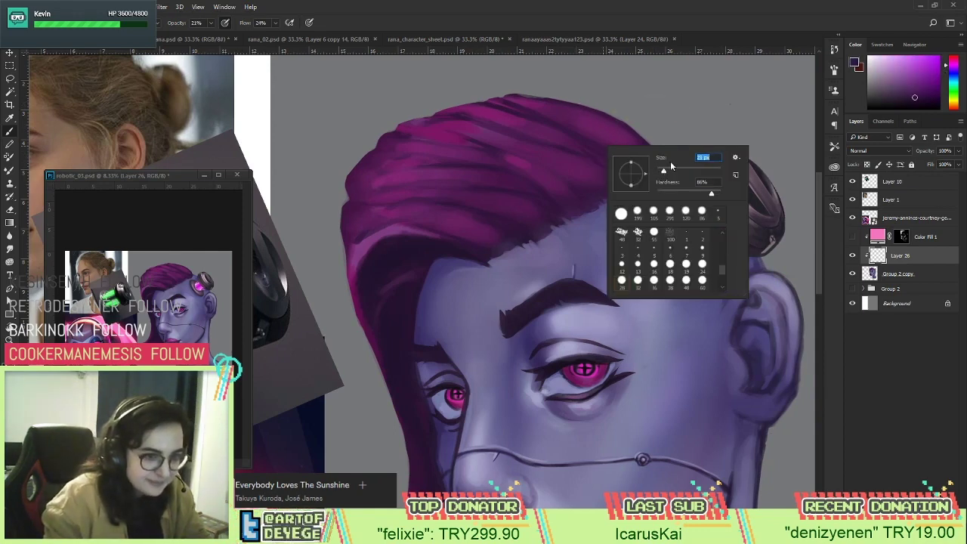
key("Return")
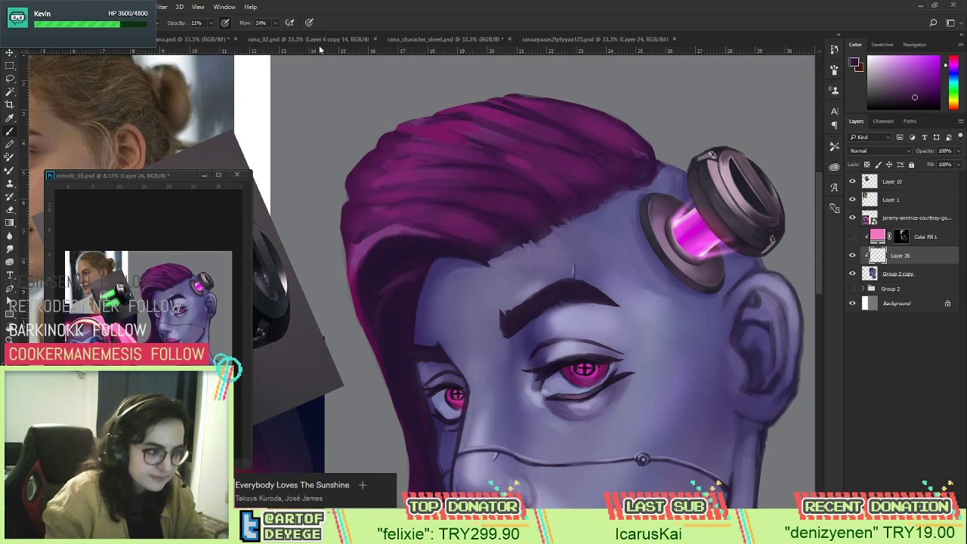
left_click(212, 24)
left_click(257, 35)
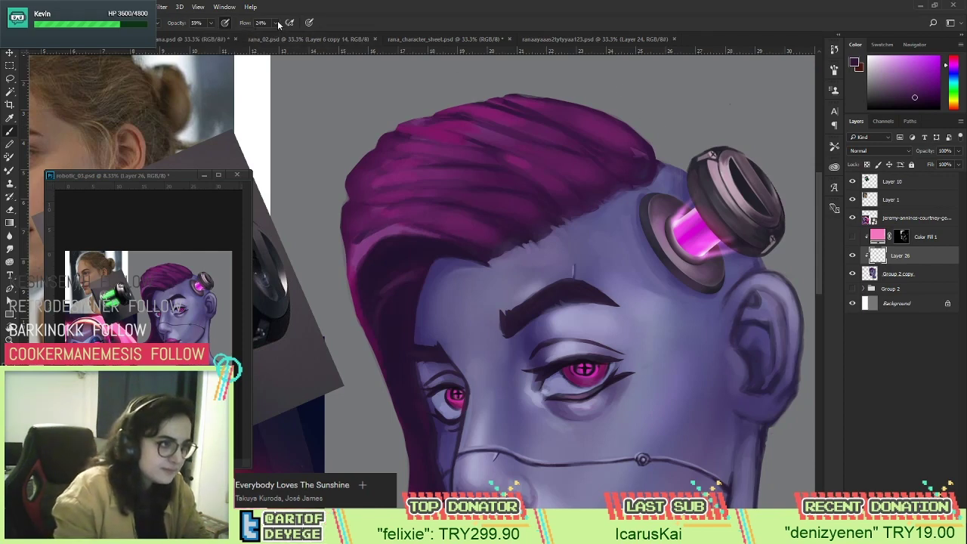
left_click(299, 38)
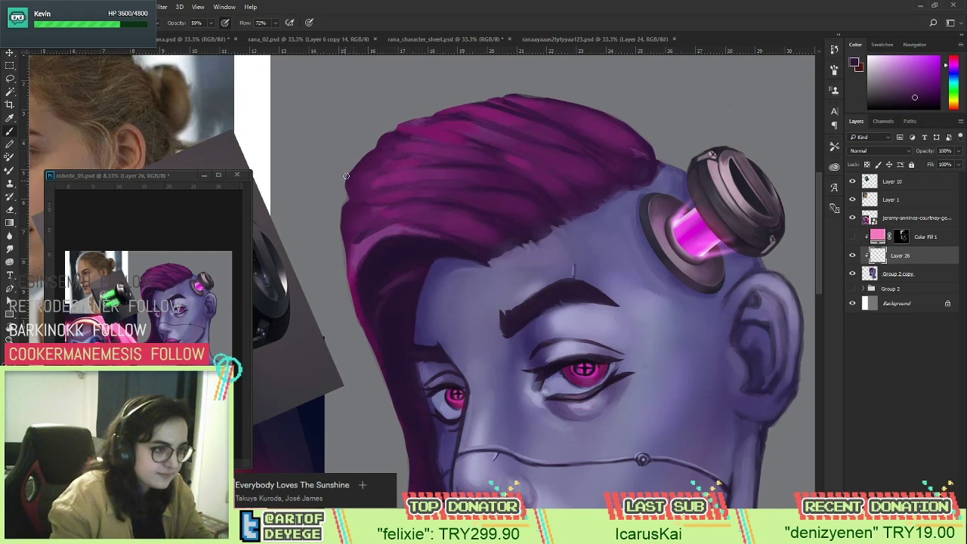
left_click(424, 222, "alt")
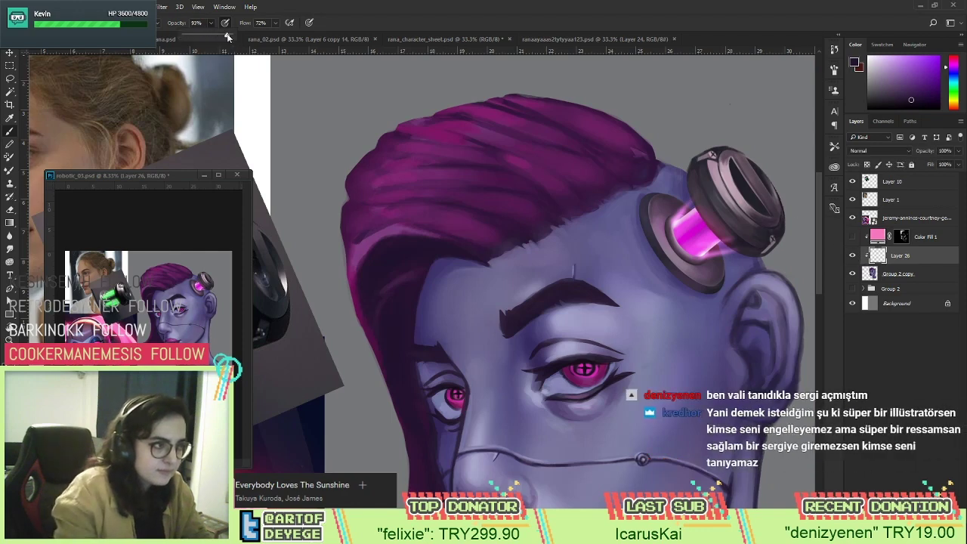
left_click_drag(274, 28, 293, 35)
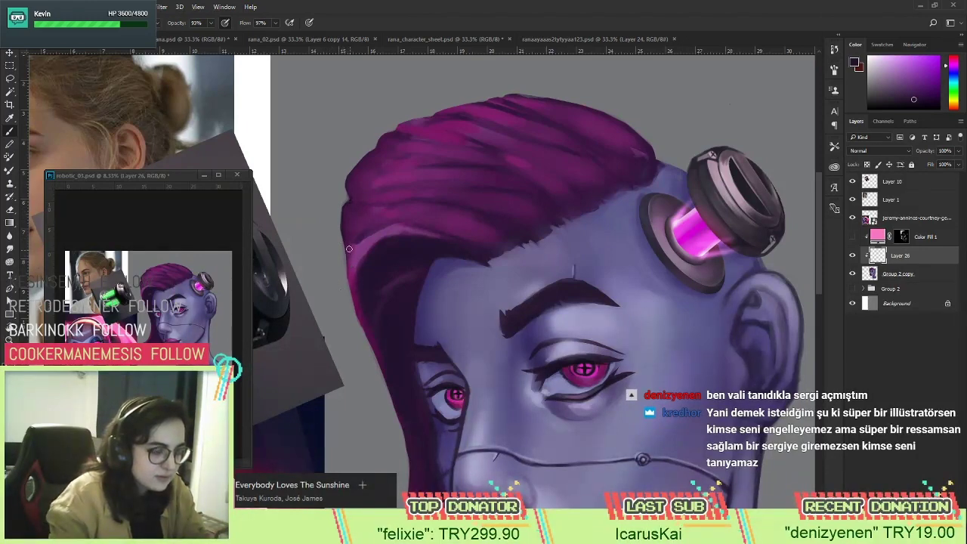
left_click_drag(344, 243, 350, 276)
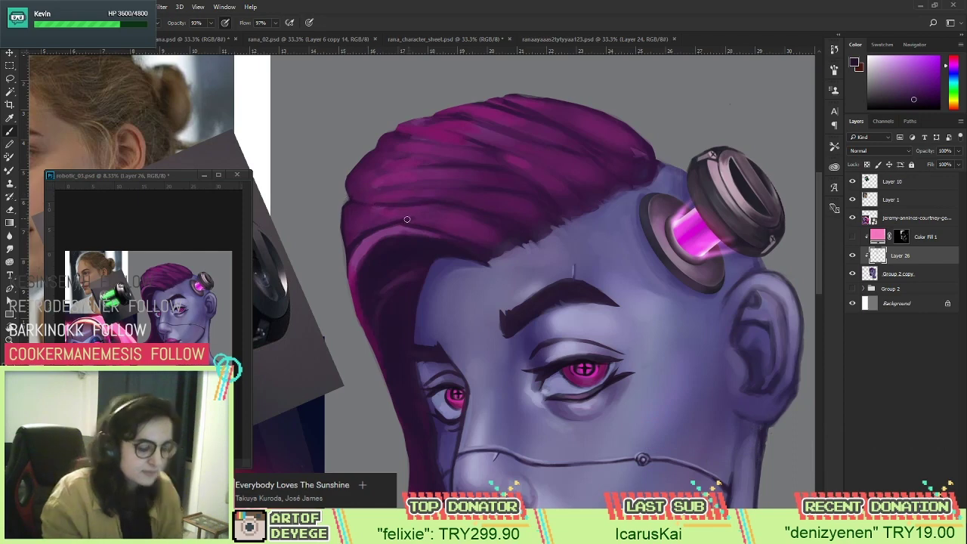
left_click_drag(387, 204, 461, 205)
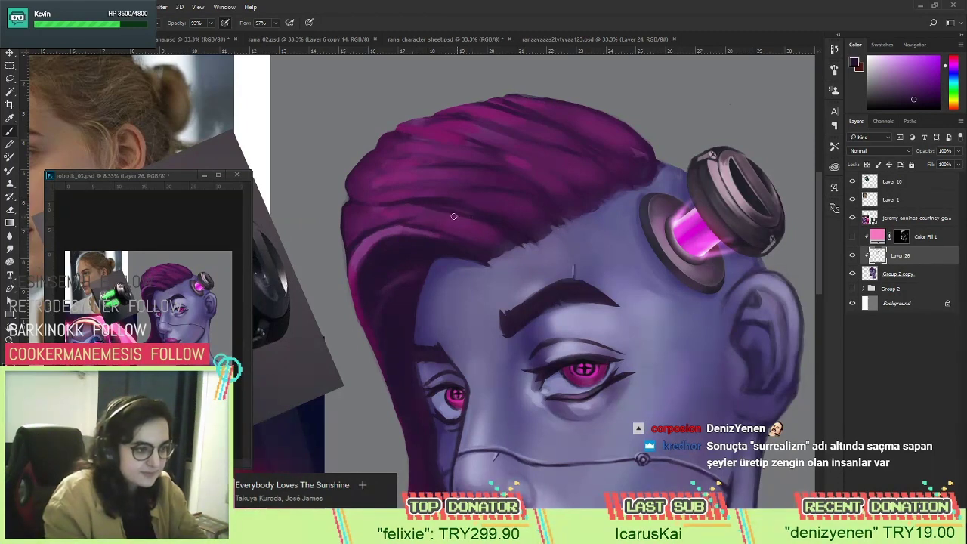
Merge Layer 26 with Group 2 copy into Layer 26, then duplicate it as Layer 26 copy.
key("z")
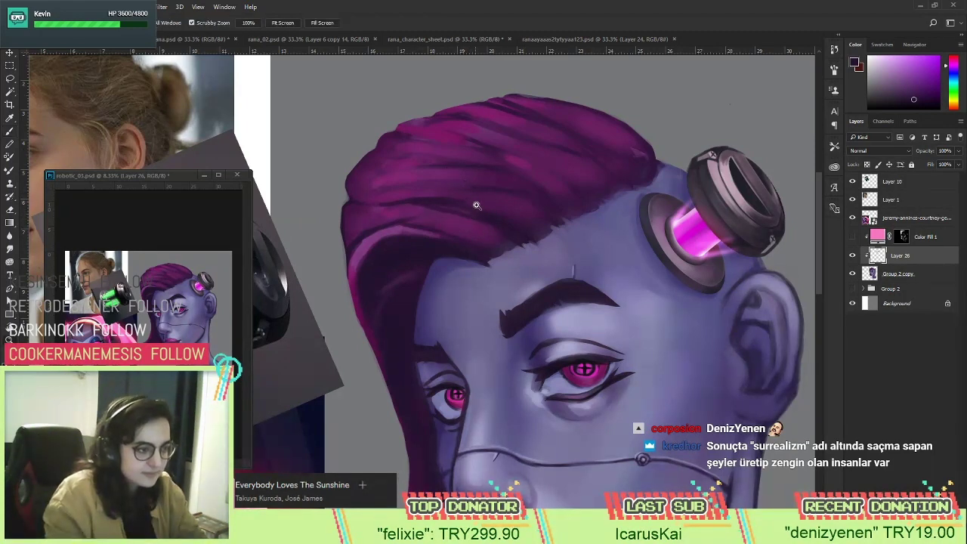
left_click(475, 205, "alt")
left_click(491, 223, "alt")
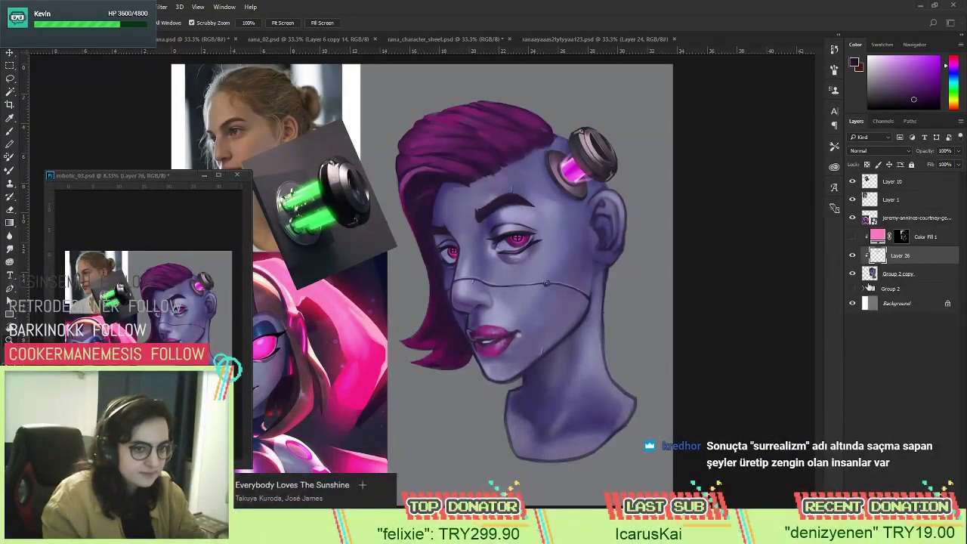
left_click(898, 275)
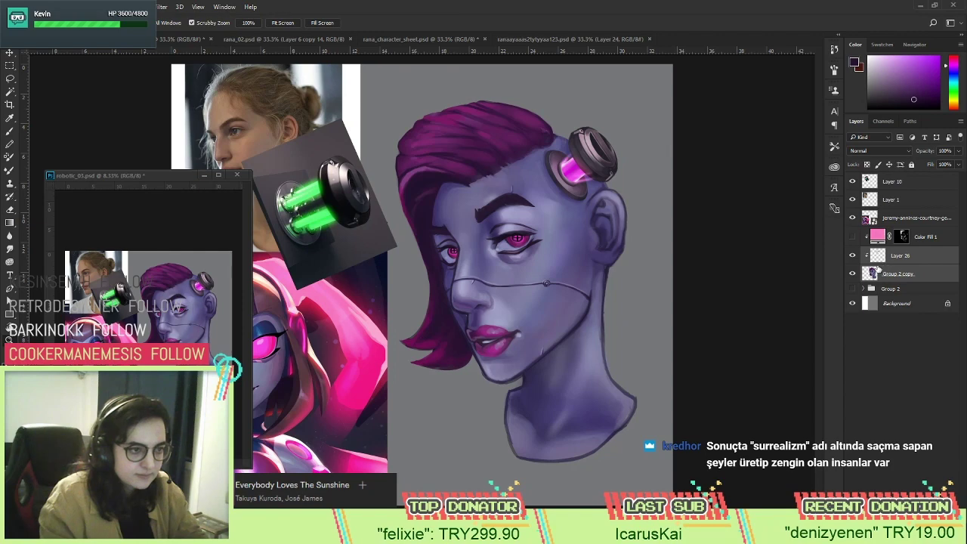
left_click(853, 237)
left_click(853, 237)
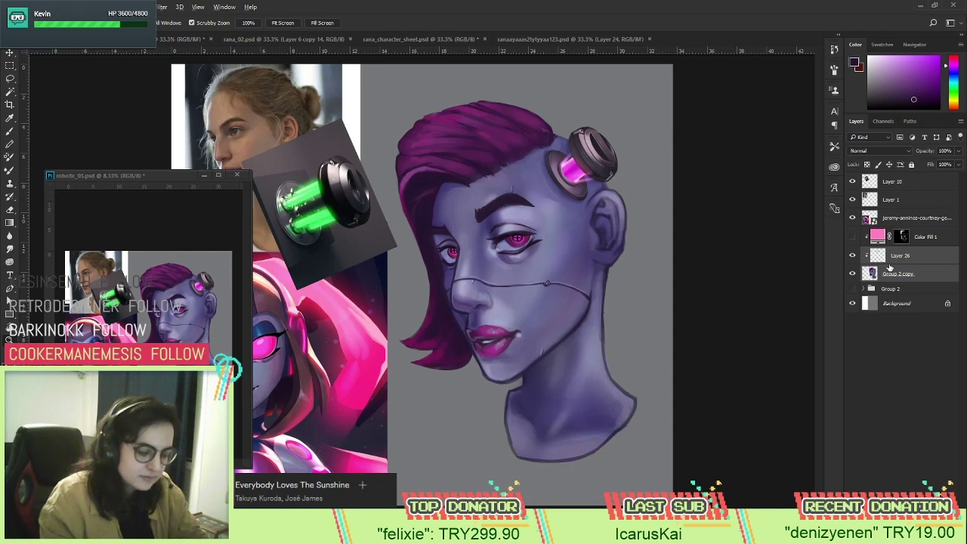
left_click(895, 242)
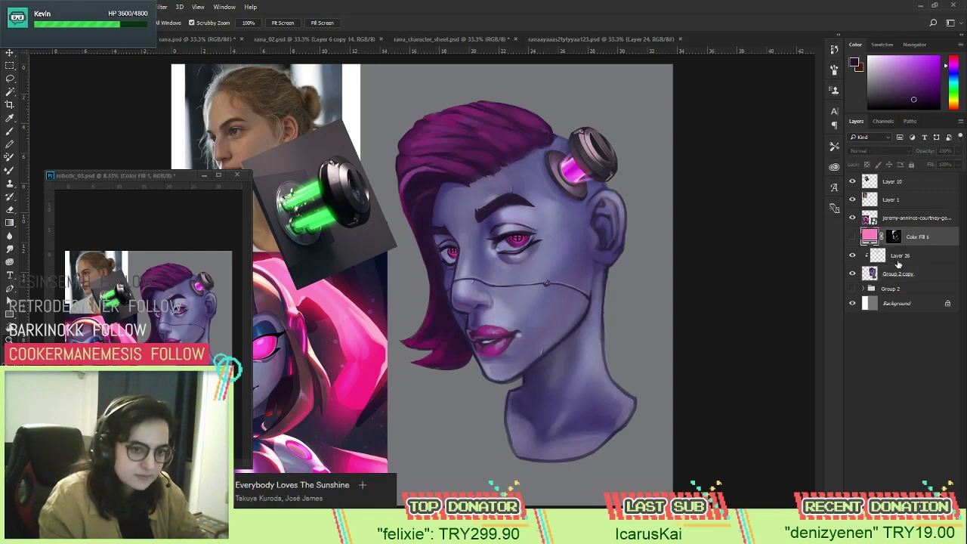
left_click(898, 259)
left_click(895, 274, "shift")
key("ctrl+e")
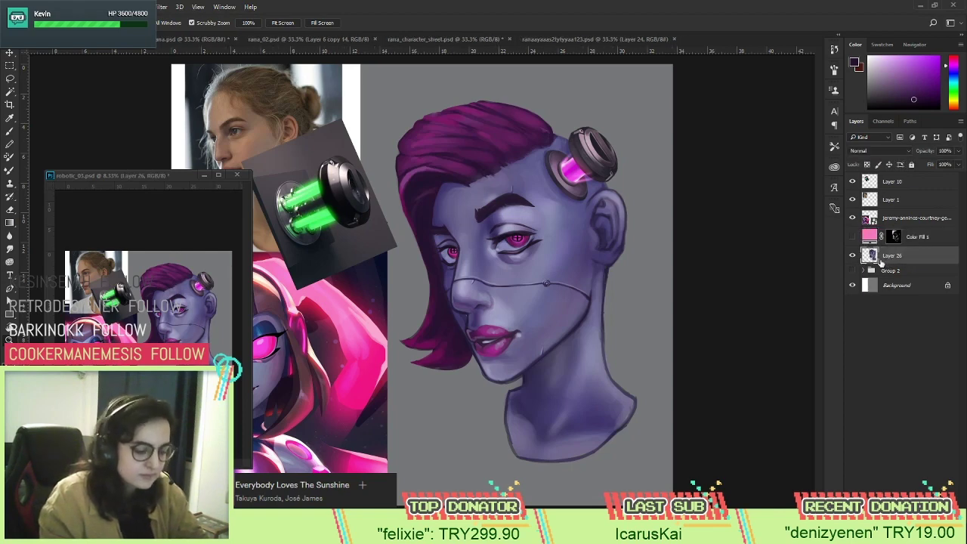
key("ctrl+j")
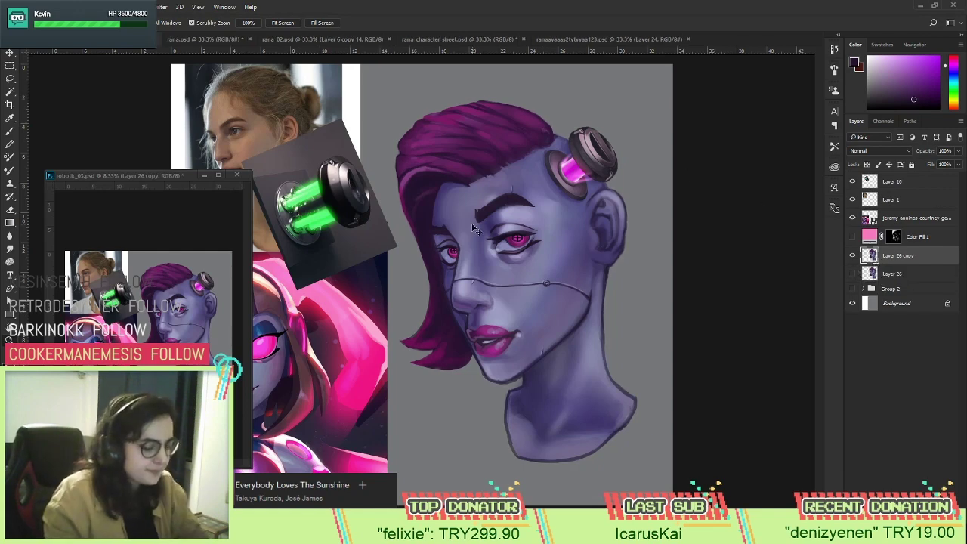
left_click(164, 9)
Liquify with a 557 brush to push the top of the hair upward, and apply.
left_click(189, 84)
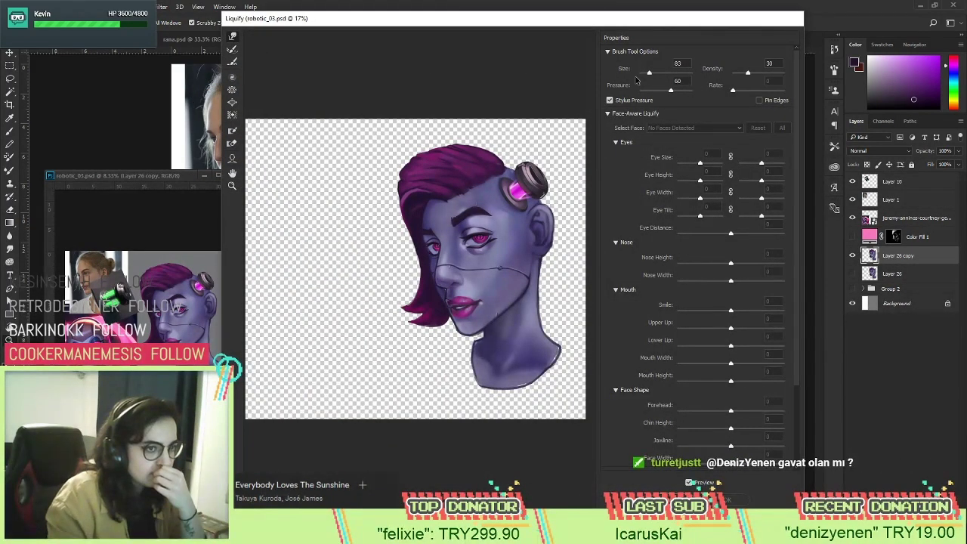
left_click_drag(655, 74, 662, 75)
mouse_move(421, 132)
left_mouse_down()
mouse_move(467, 139)
mouse_move(402, 155)
mouse_move(460, 146)
mouse_move(417, 157)
mouse_move(412, 148)
mouse_move(455, 136)
mouse_move(390, 169)
mouse_move(385, 184)
mouse_move(394, 184)
mouse_move(379, 185)
mouse_move(397, 186)
mouse_move(382, 198)
mouse_move(393, 198)
mouse_move(385, 190)
mouse_move(404, 172)
left_mouse_up()
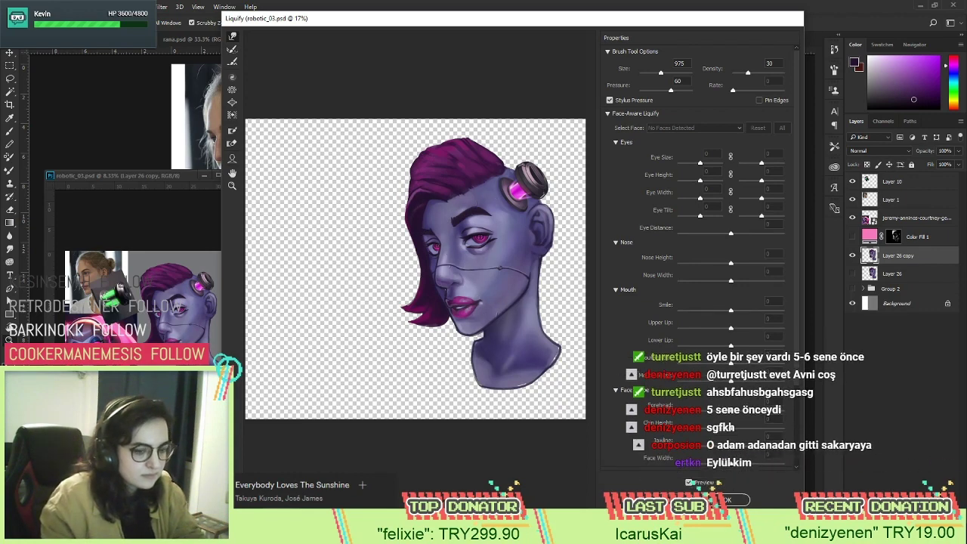
left_click(736, 499)
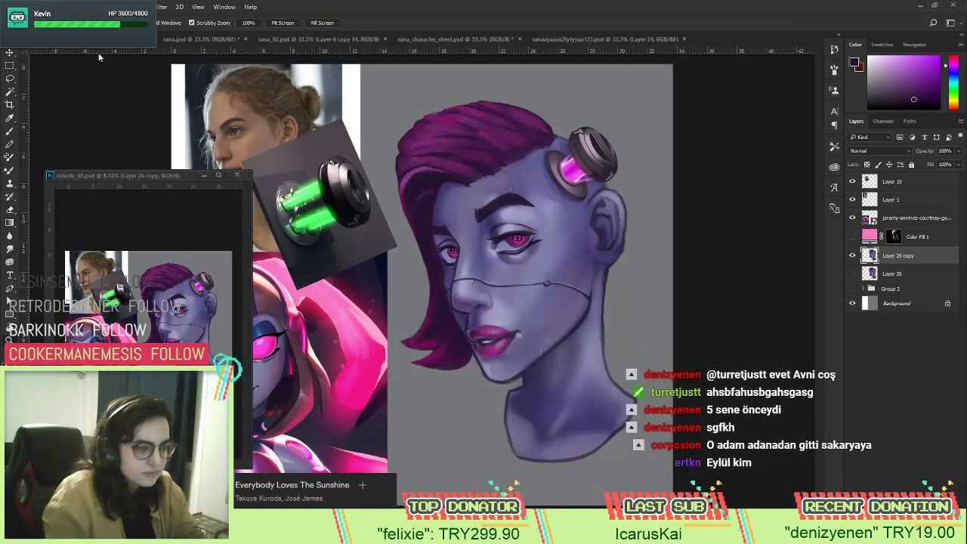
Liquify again to push the hair's upper-right edge up and out, and apply.
left_click(161, 6)
left_click(189, 84)
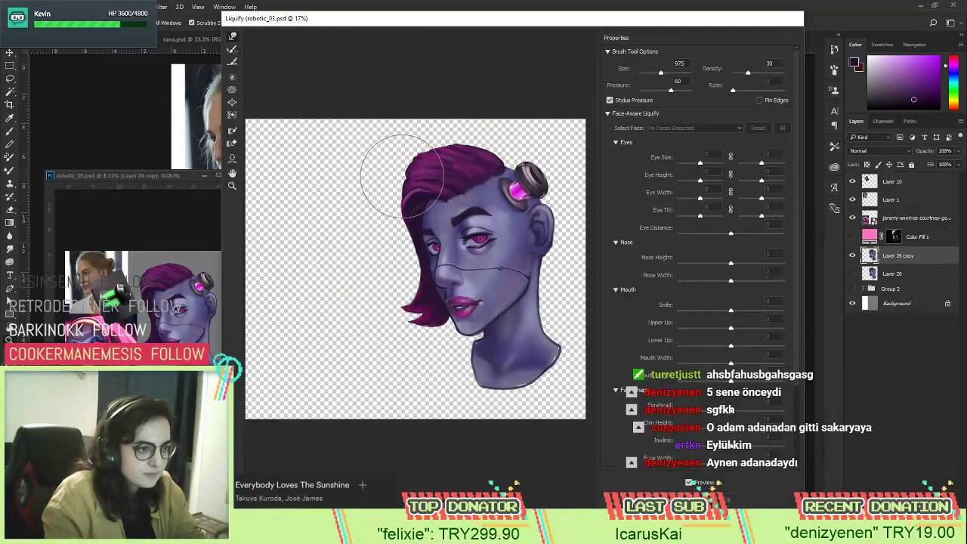
mouse_move(424, 147)
left_mouse_down()
mouse_move(379, 148)
mouse_move(394, 170)
left_mouse_up()
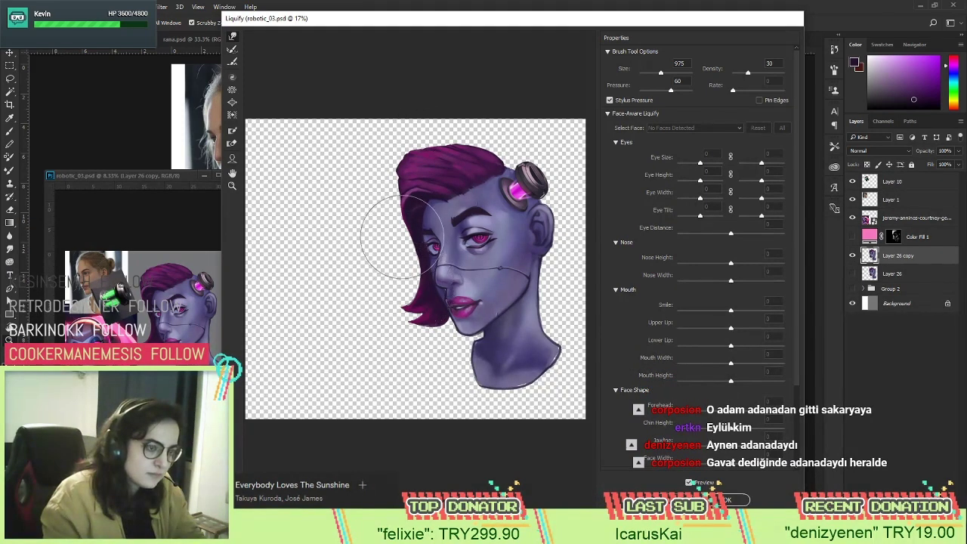
key("ctrl+z")
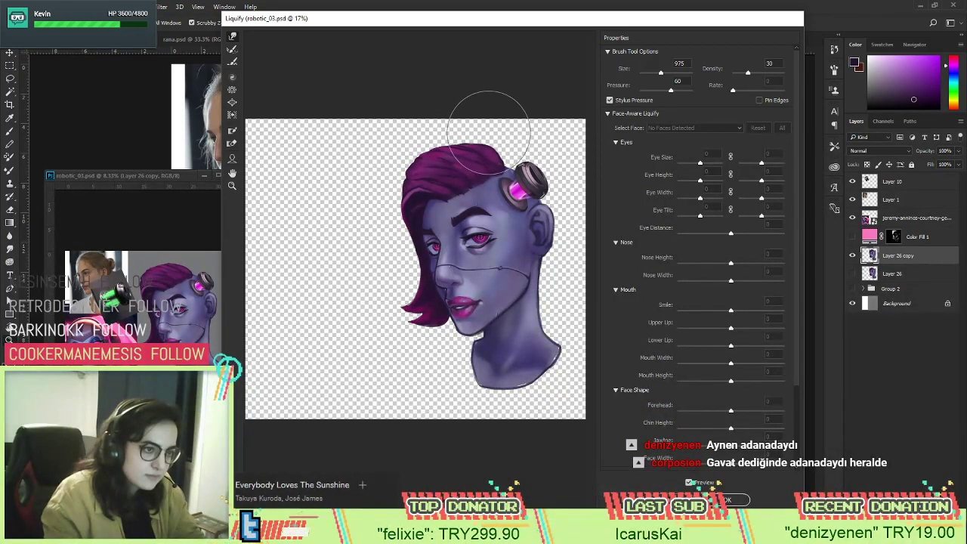
left_click_drag(483, 134, 492, 138)
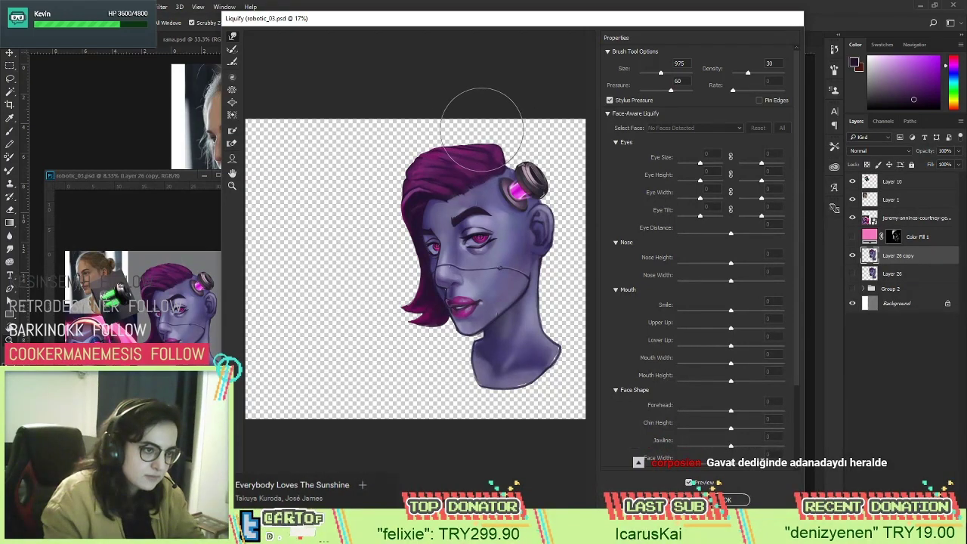
key("Return")
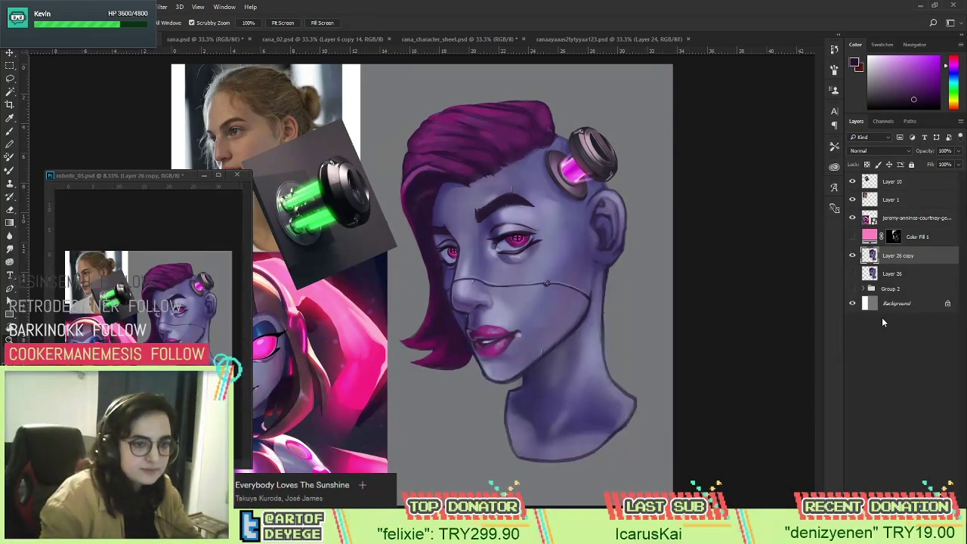
Add a new Layer 27 clipped to Layer 26 copy.
left_click(901, 488)
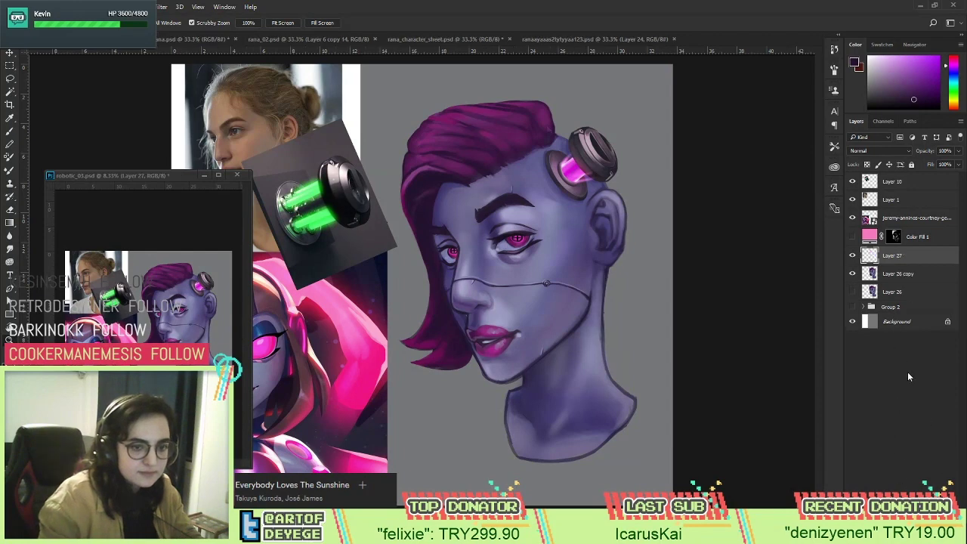
left_click(894, 263, "alt")
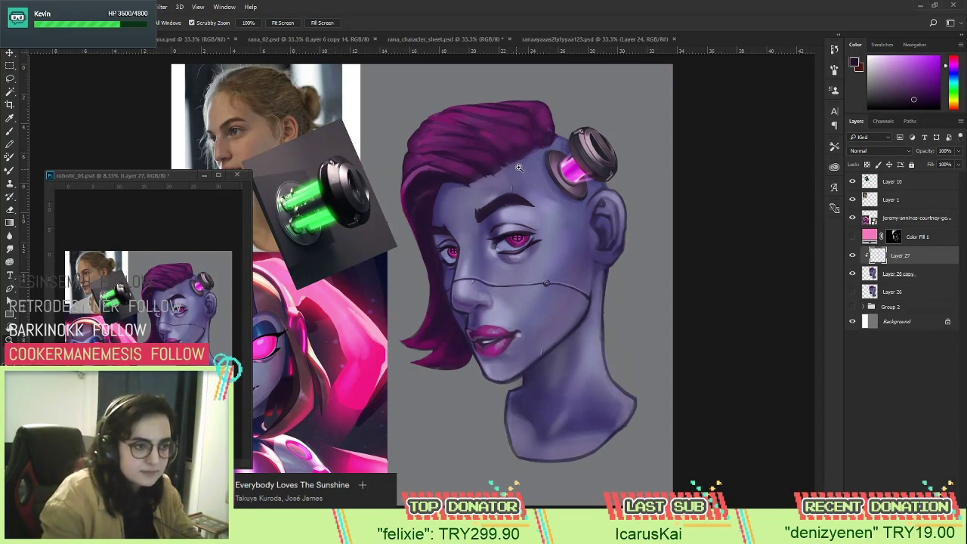
left_click(518, 167)
Sample a lighter pink and set the brush to 64% opacity and 72% flow.
key("b")
left_click(475, 137, "alt")
right_click(521, 154)
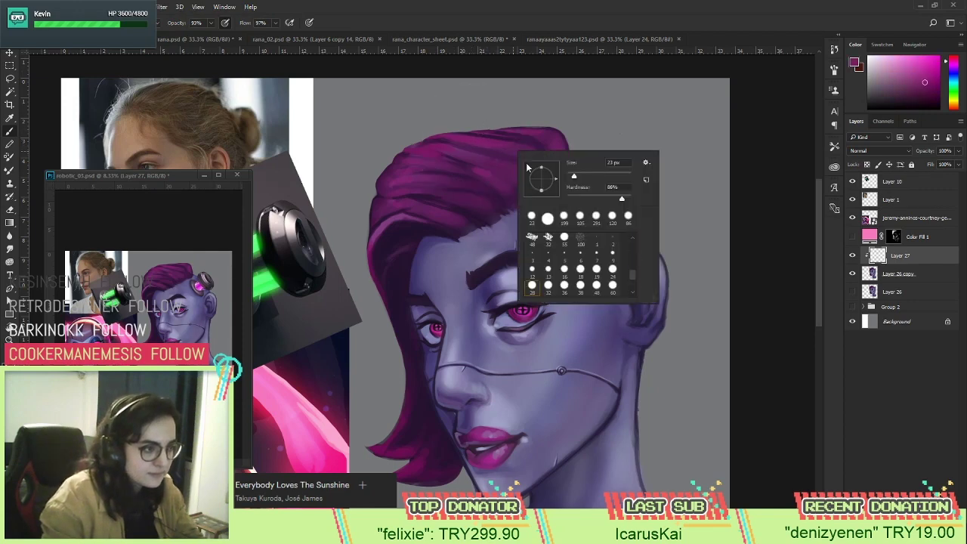
left_click(744, 159)
left_click_drag(211, 32, 185, 38)
left_click(274, 23)
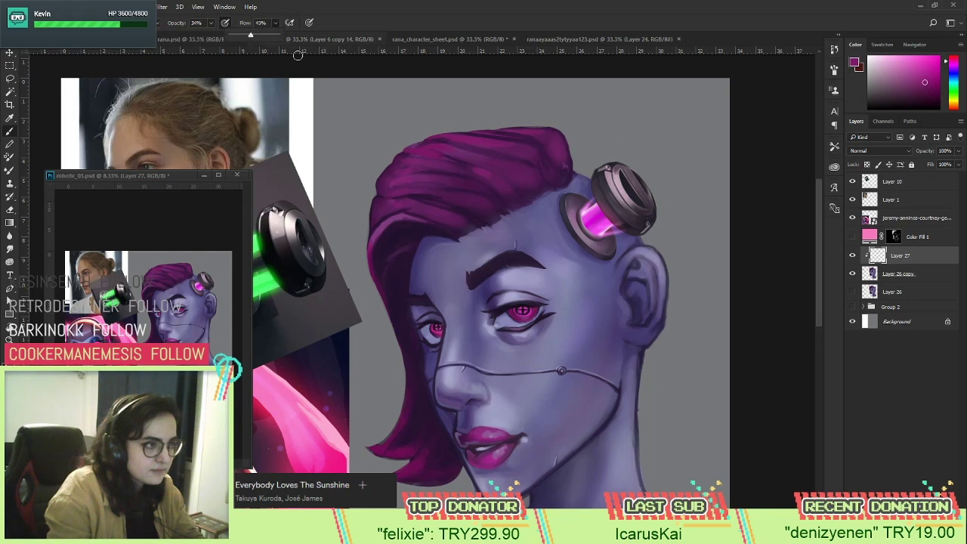
key("Return")
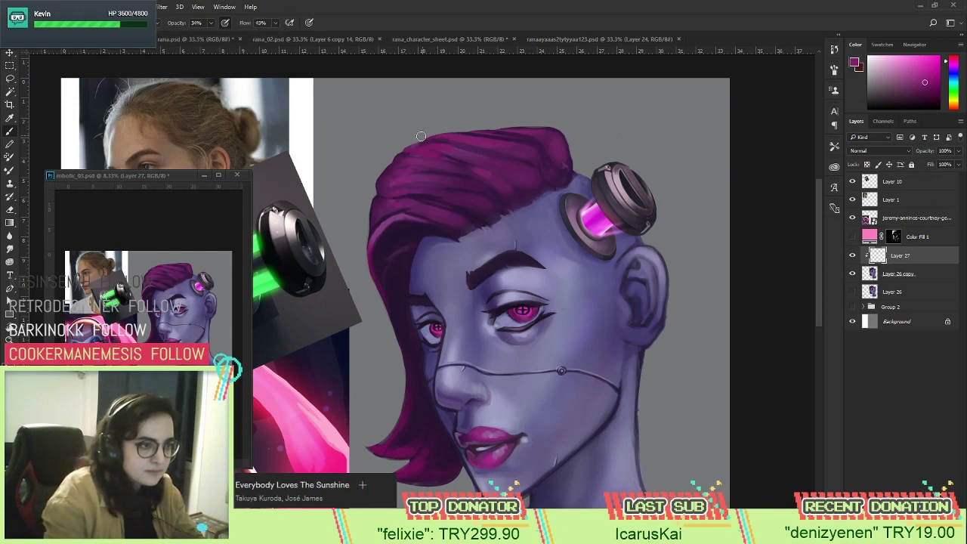
left_click(199, 23)
left_click(211, 23)
left_click_drag(208, 34, 288, 34)
left_click(275, 22)
key("Return")
Sample various magenta and purple hair tones and paint fuller strands along the top of the hair.
left_click(372, 226, "alt")
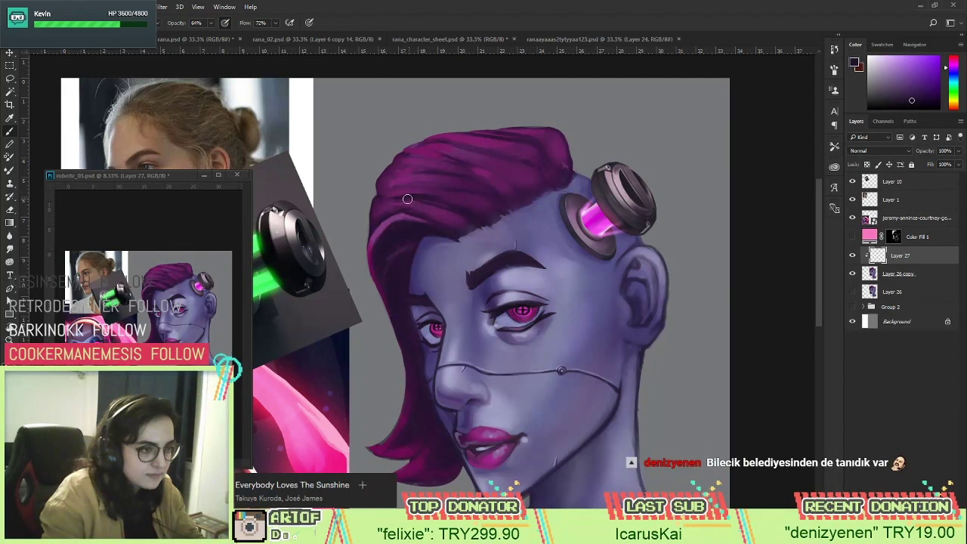
right_click(532, 160)
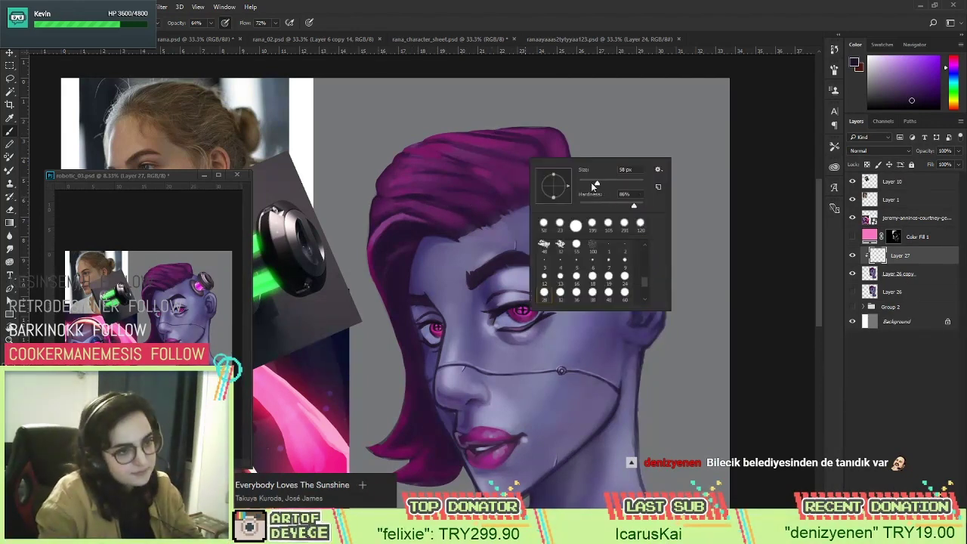
key("Return")
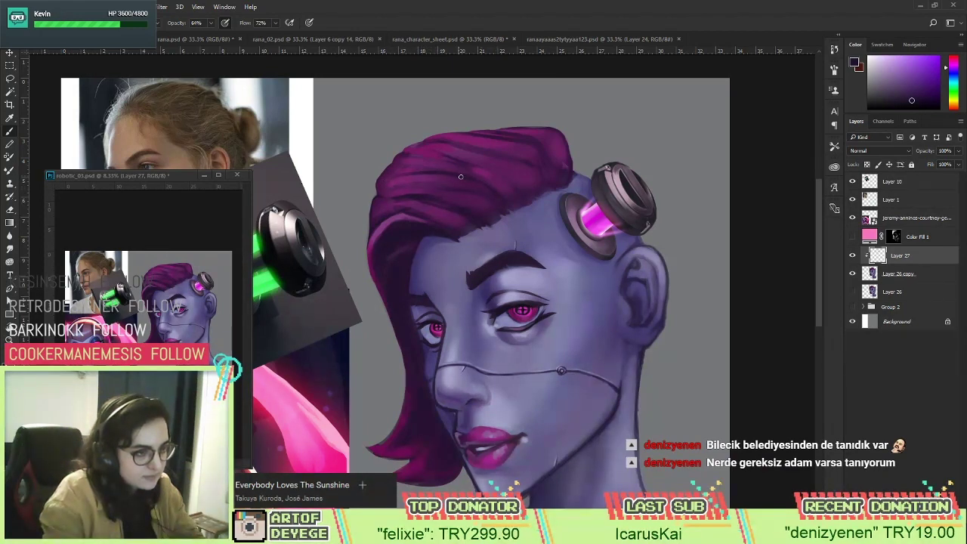
left_click(400, 158, "alt")
left_click(421, 165, "alt")
left_click(415, 156, "alt")
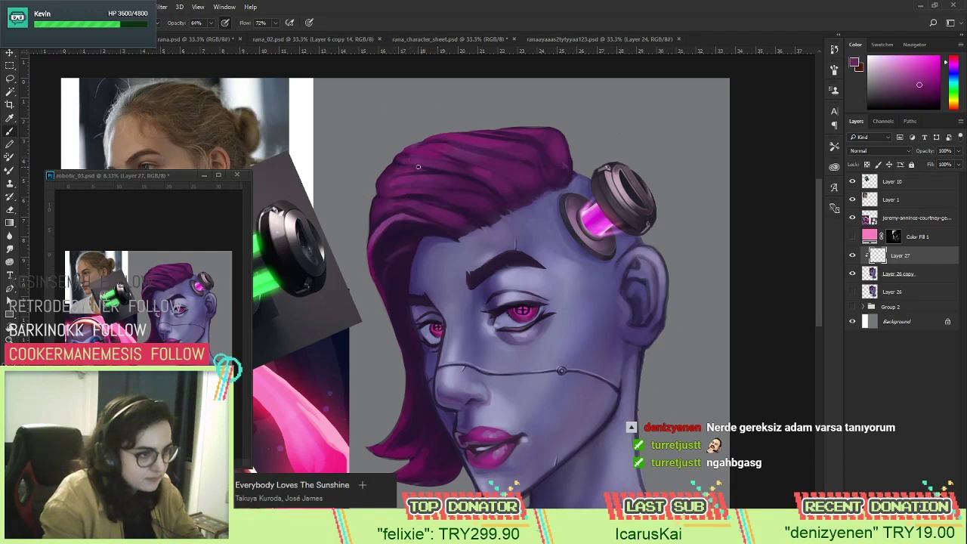
left_click(424, 165, "alt")
left_click(421, 164, "alt")
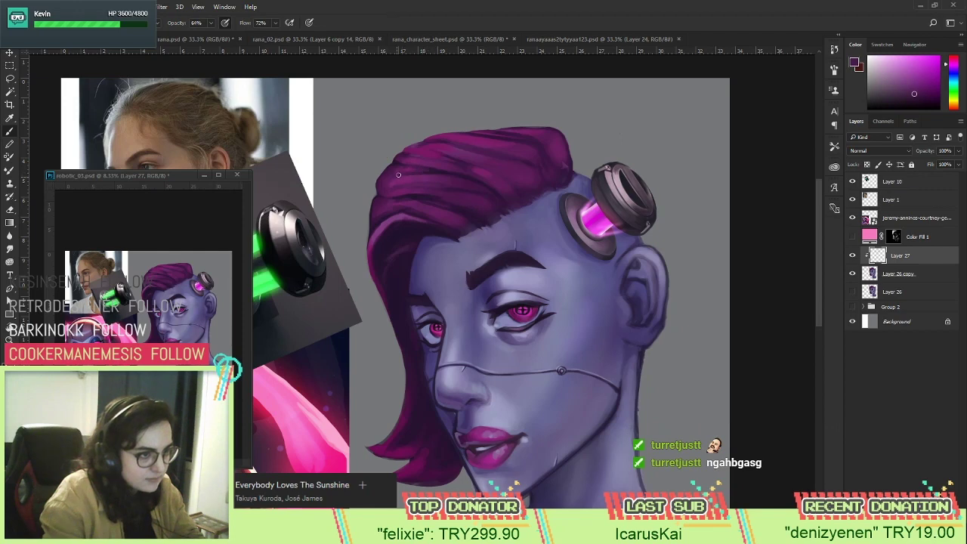
left_click(414, 174, "alt")
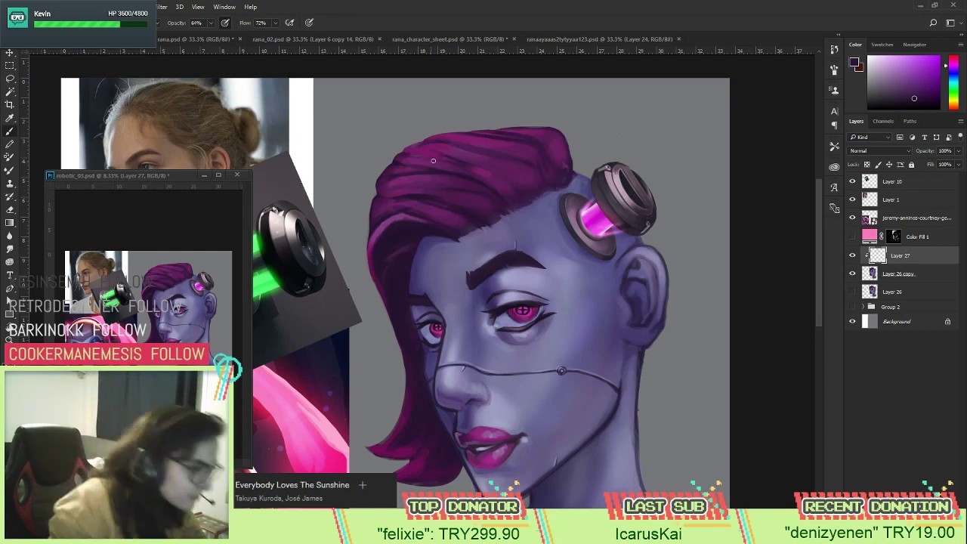
left_click(408, 166, "alt")
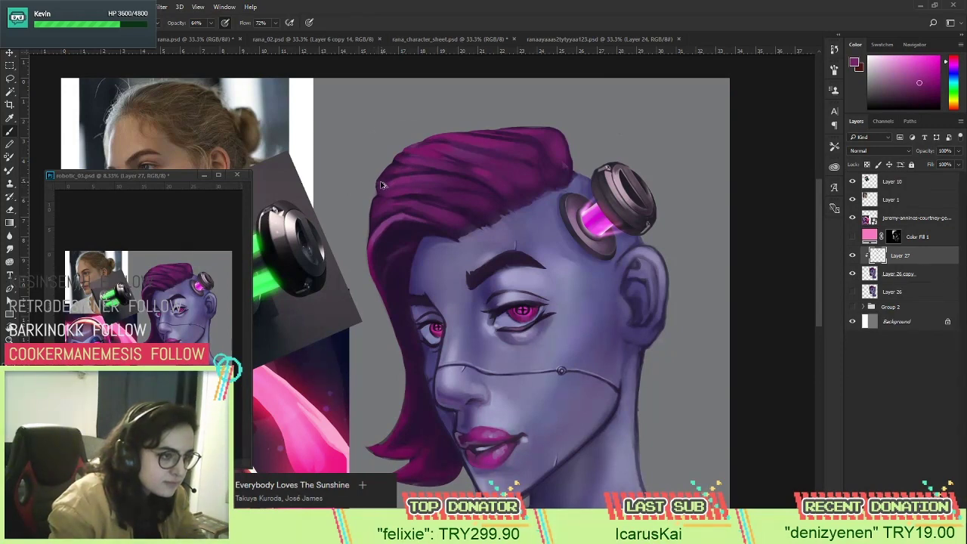
left_click(389, 185, "alt")
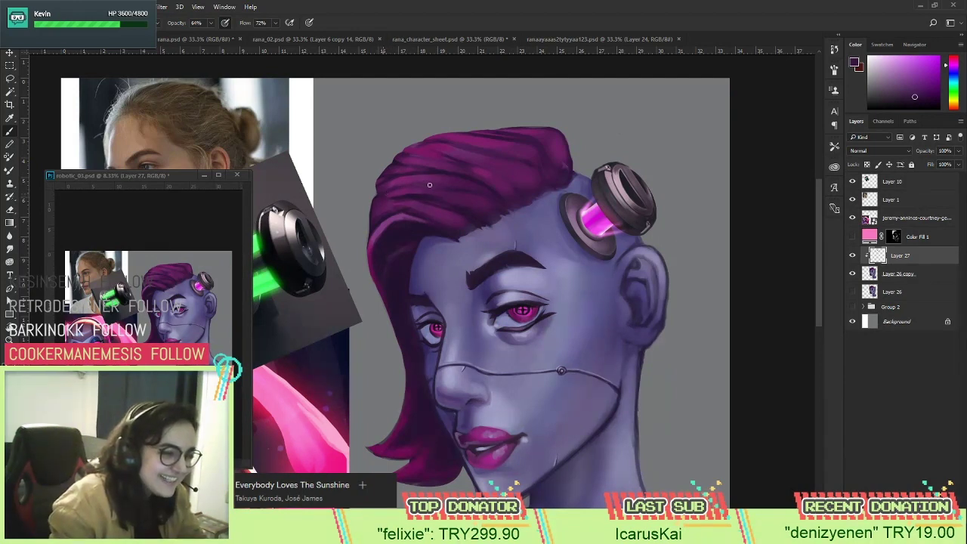
left_click(474, 175, "alt")
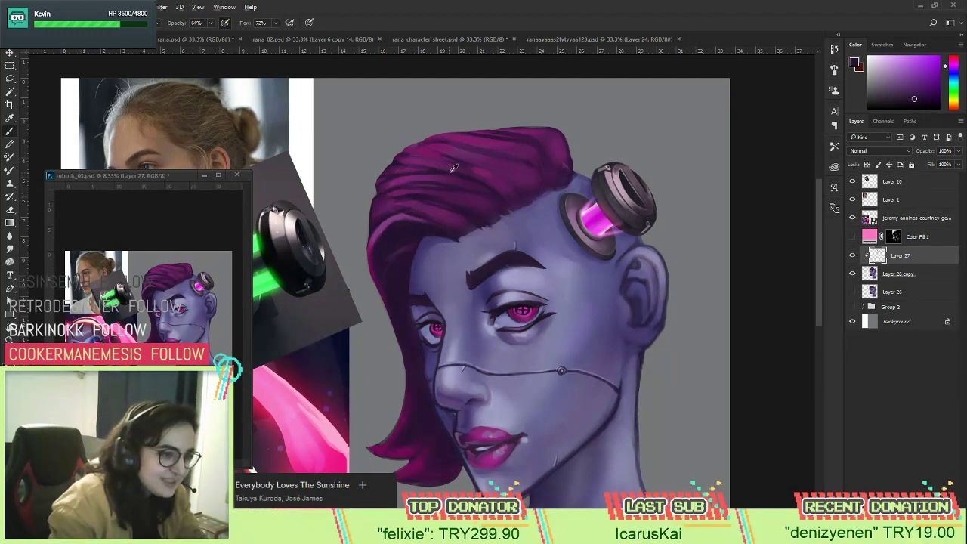
left_click(423, 179, "alt")
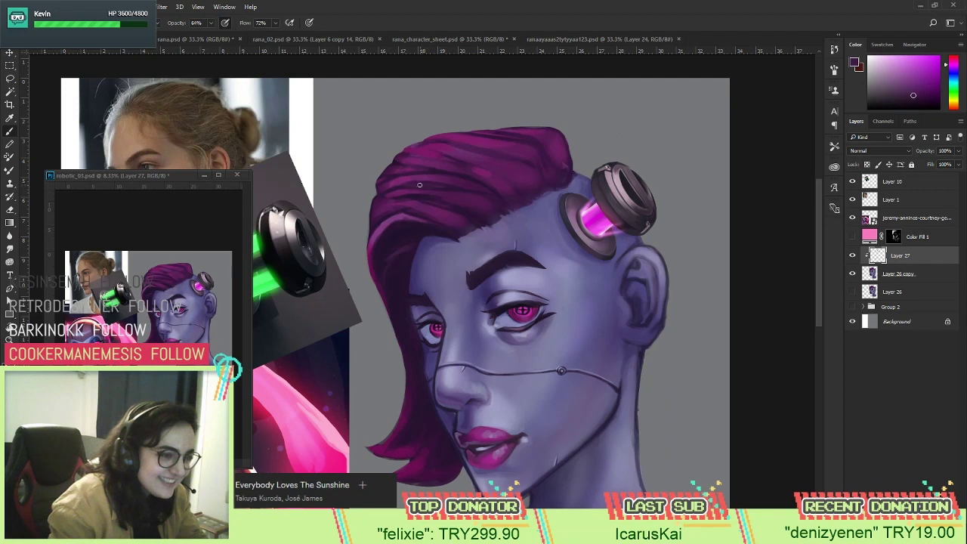
left_click(406, 176, "alt")
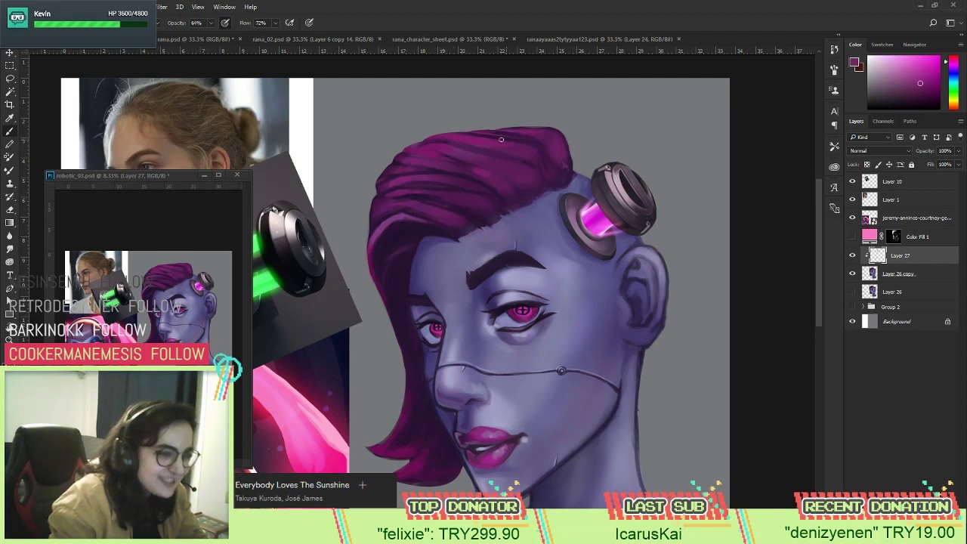
left_click(491, 125, "alt")
left_click(917, 71)
mouse_move(427, 148)
left_mouse_down()
mouse_move(469, 148)
mouse_move(469, 157)
mouse_move(423, 146)
mouse_move(471, 162)
mouse_move(423, 146)
mouse_move(446, 149)
mouse_move(408, 156)
mouse_move(434, 146)
left_mouse_up()
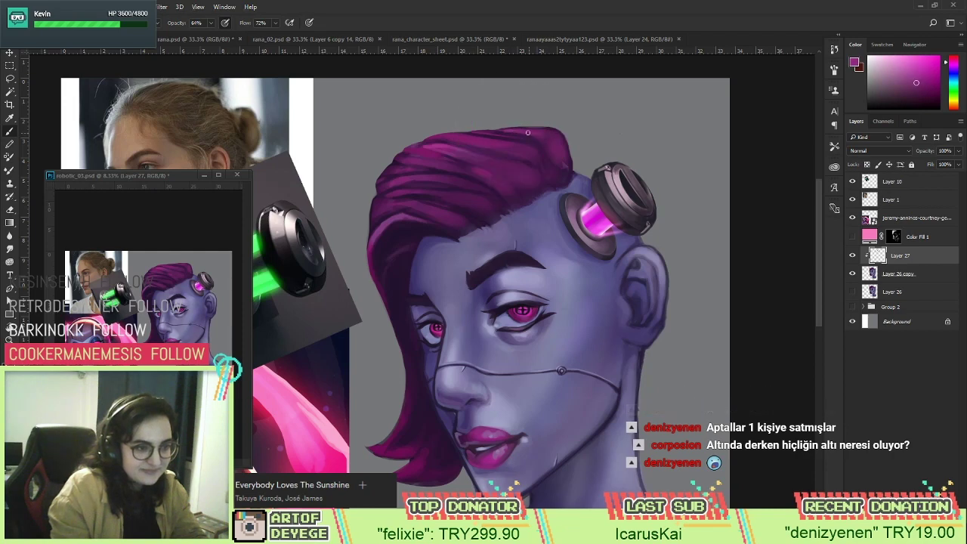
Sample magenta and darker purple tones across the crown near the head implant for strand painting.
left_click(458, 136, "alt")
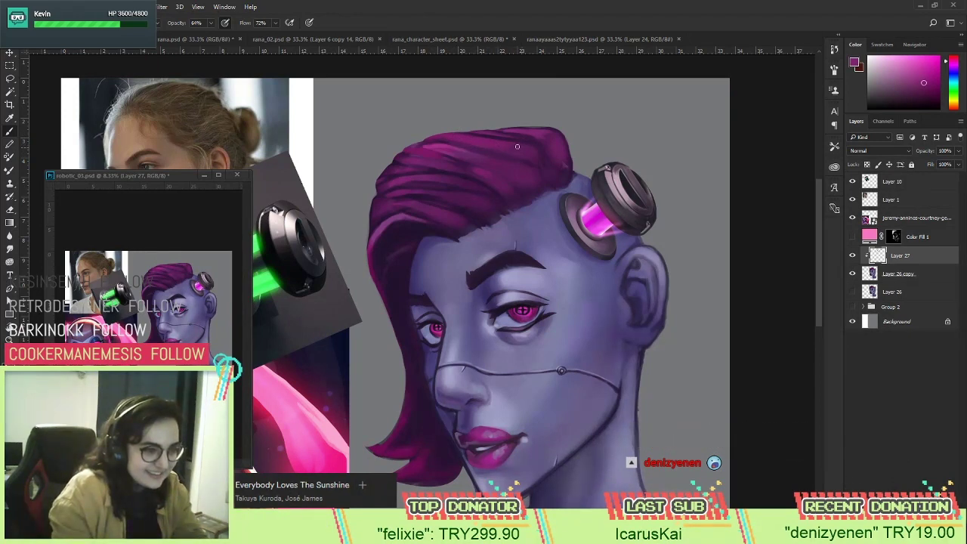
left_click(428, 143, "alt")
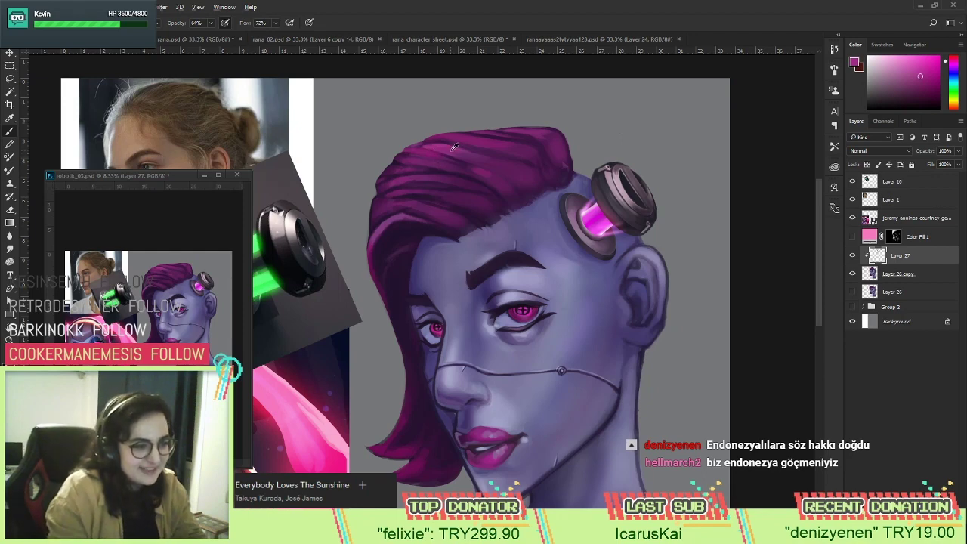
left_click(521, 134, "alt")
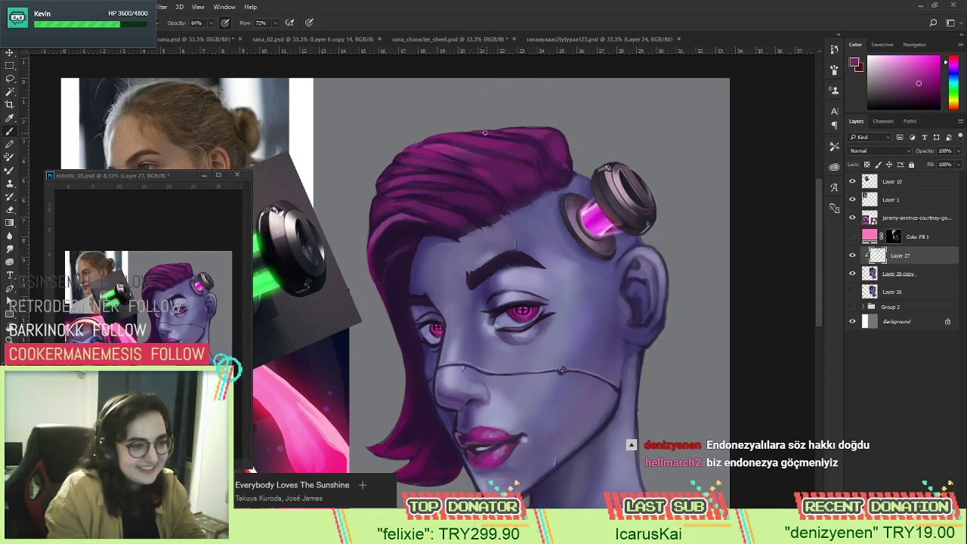
left_click(525, 140, "alt")
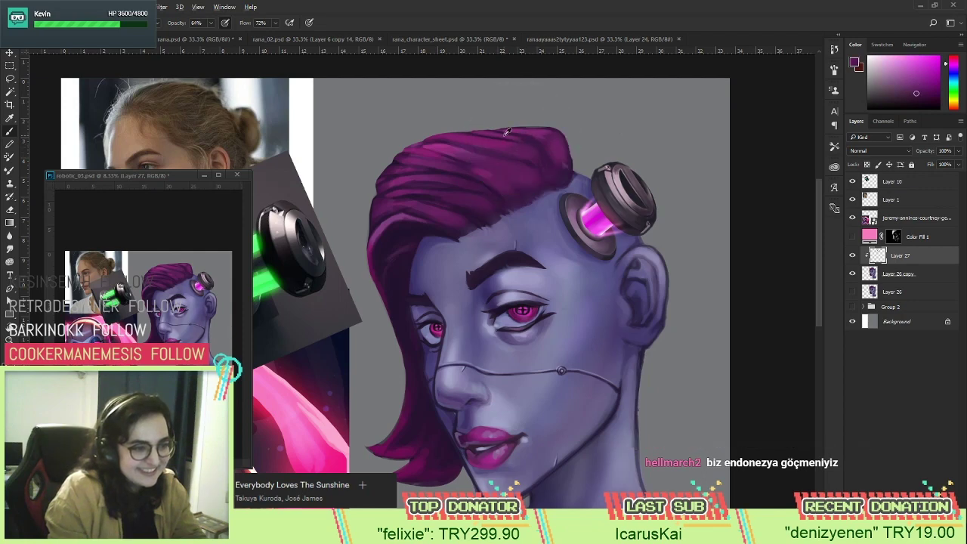
left_click(507, 132, "alt")
left_click(494, 131, "alt")
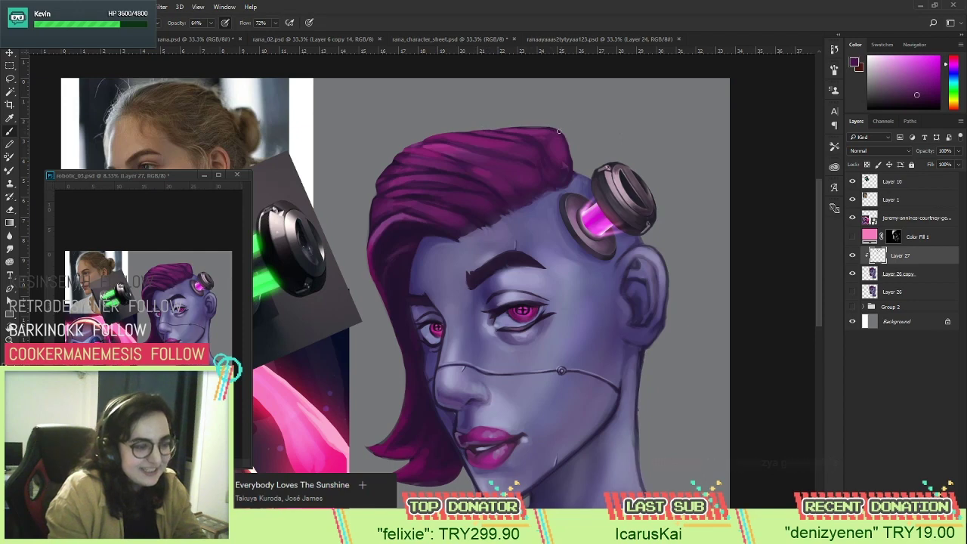
left_click(535, 134, "alt")
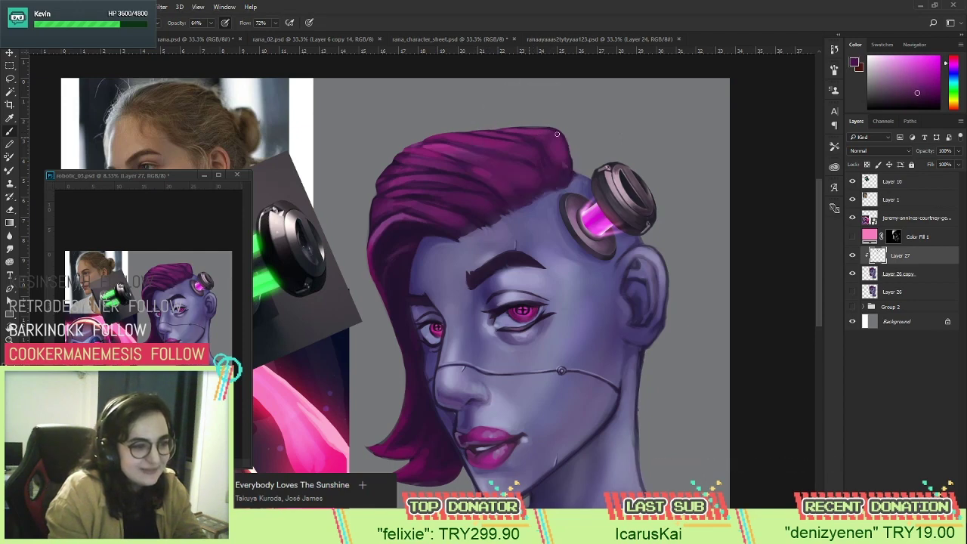
left_click(520, 135, "alt")
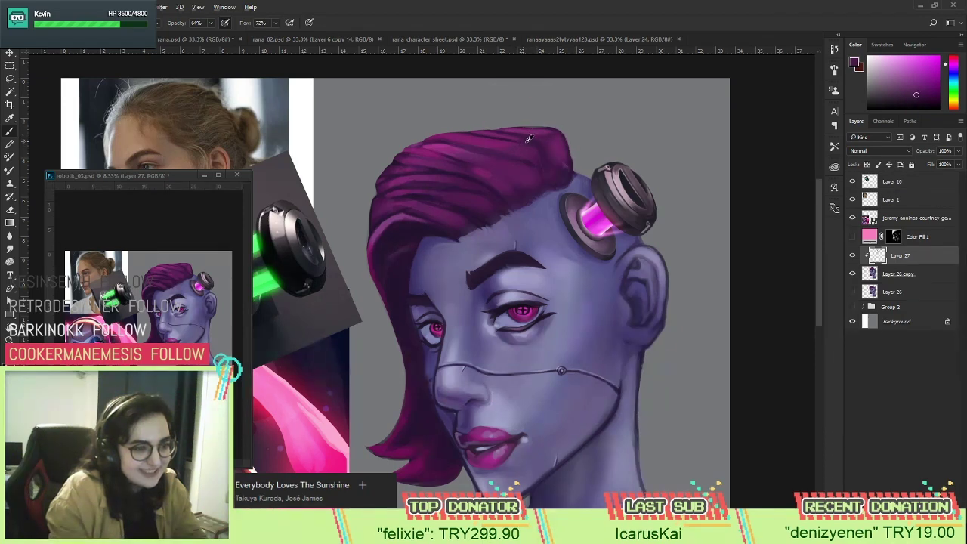
left_click(529, 138, "alt")
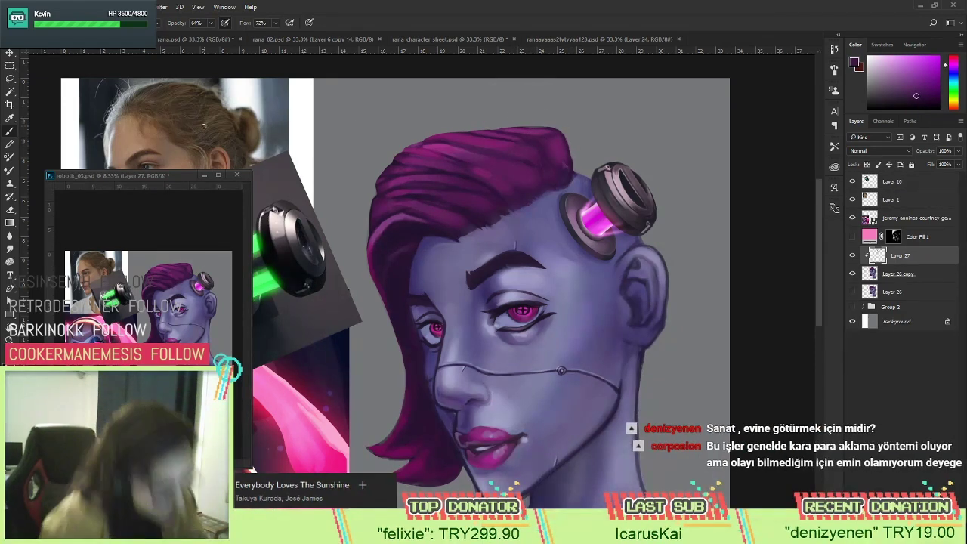
left_click(550, 136, "alt")
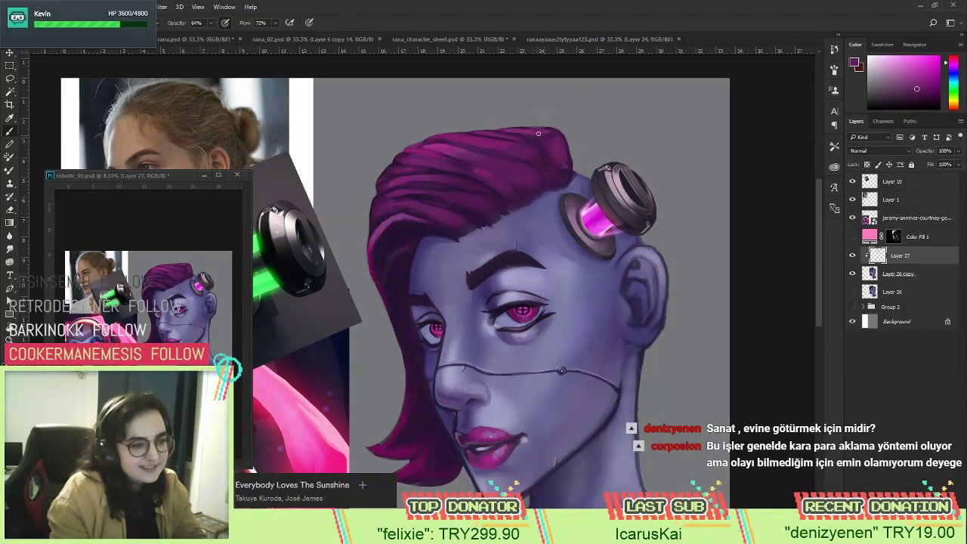
left_click(556, 148, "alt")
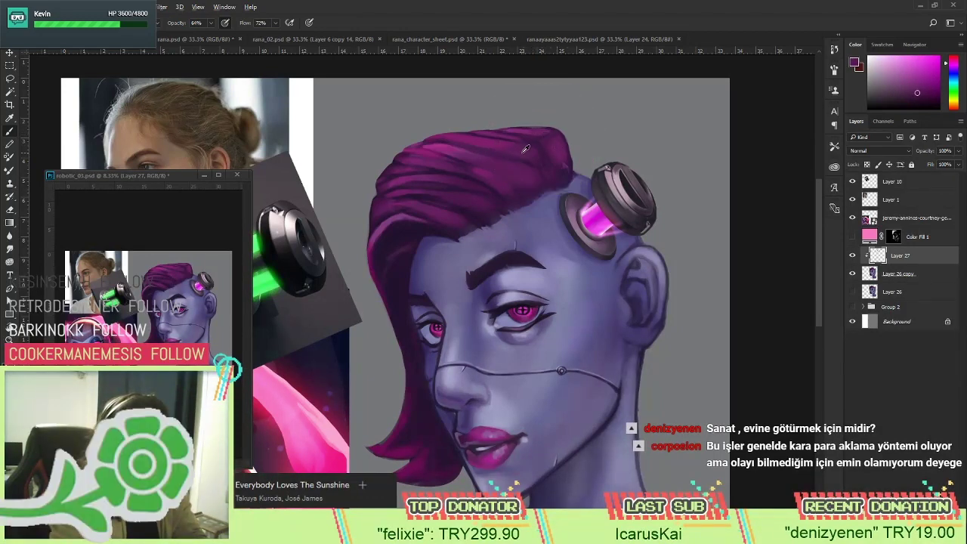
left_click(522, 137, "alt")
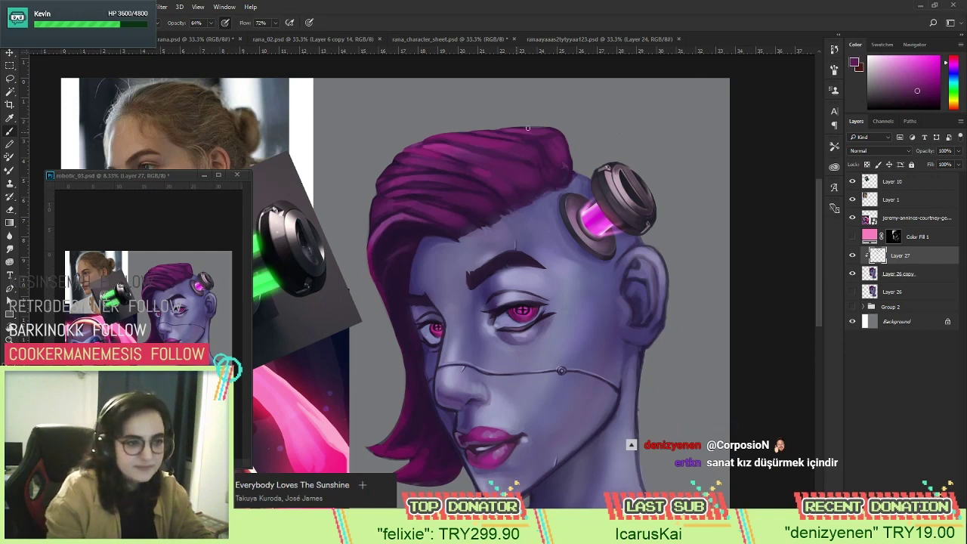
Sample several lighter and darker hair tones to paint strands on the magenta hair.
left_click(522, 134, "alt")
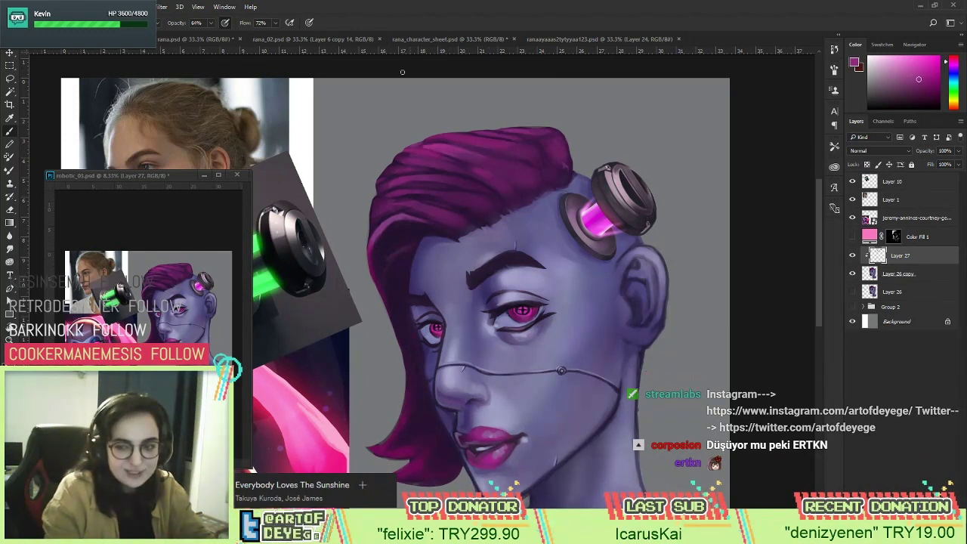
left_click(442, 149, "alt")
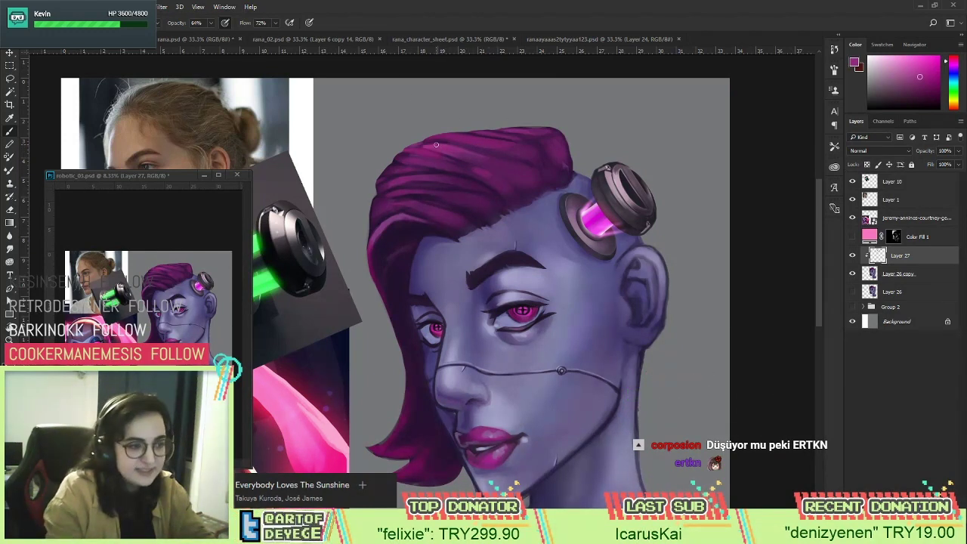
left_click(476, 166, "alt")
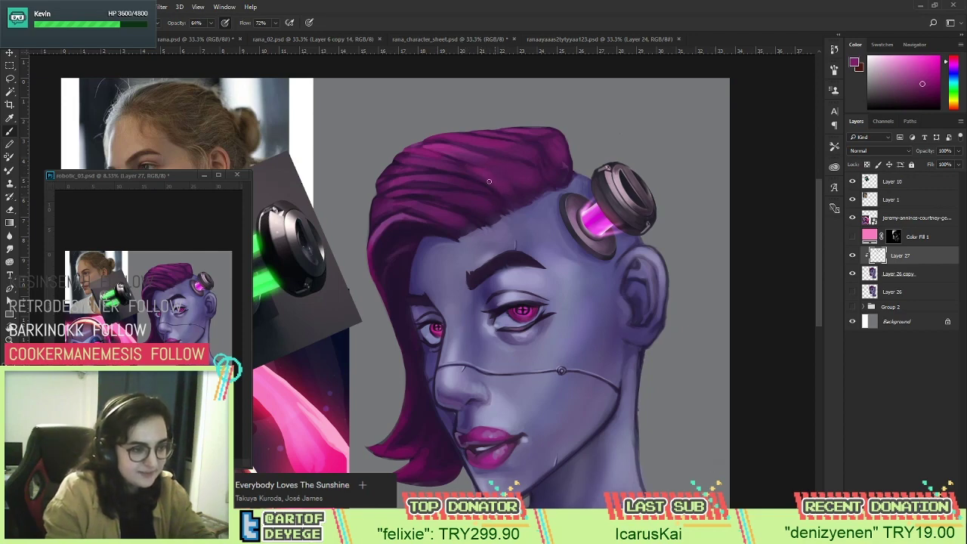
left_click(447, 155, "alt")
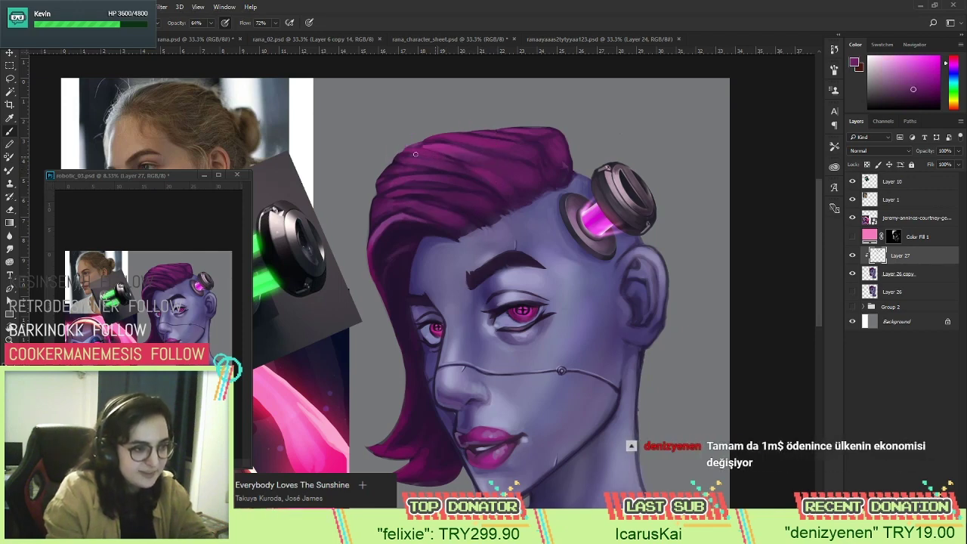
left_click(437, 144, "alt")
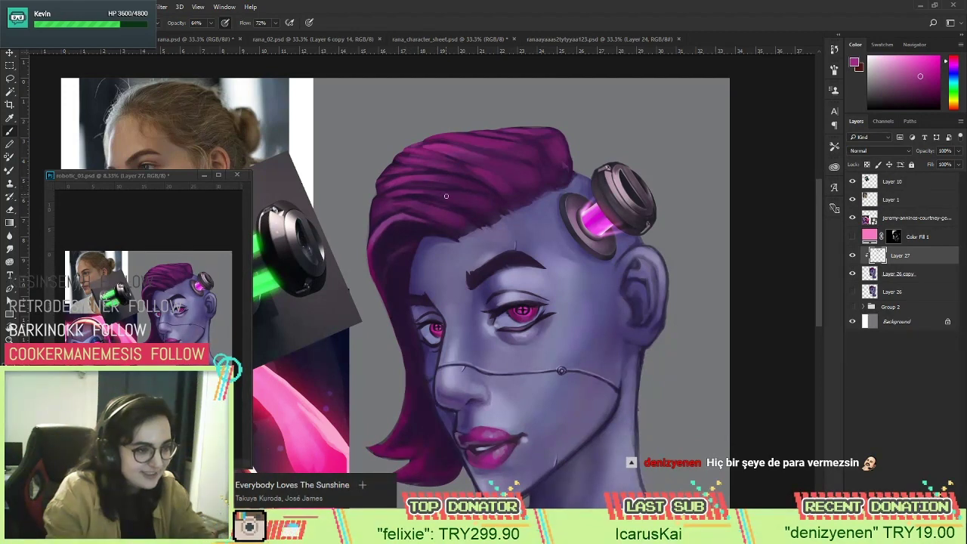
left_click(390, 204, "alt")
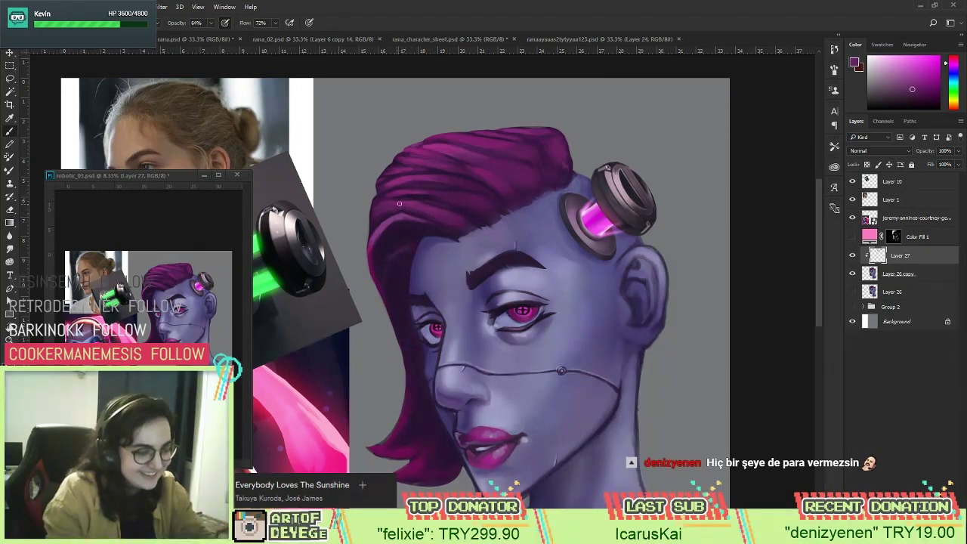
left_click(449, 227, "alt")
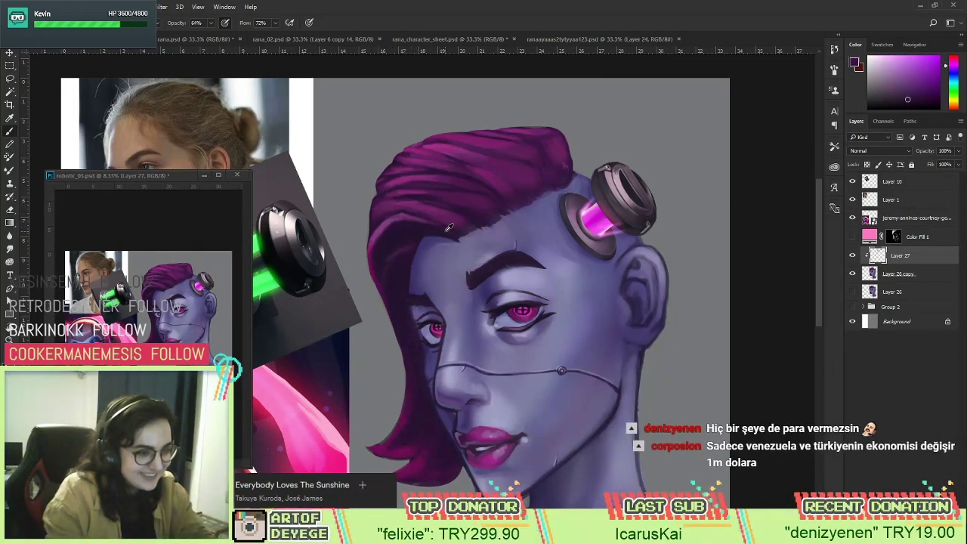
Tilt the canvas view and sample forehead skin tones for painting near the hairline.
key("r")
mouse_move(570, 230)
left_mouse_down()
mouse_move(543, 181)
mouse_move(586, 235)
left_mouse_up()
key("b")
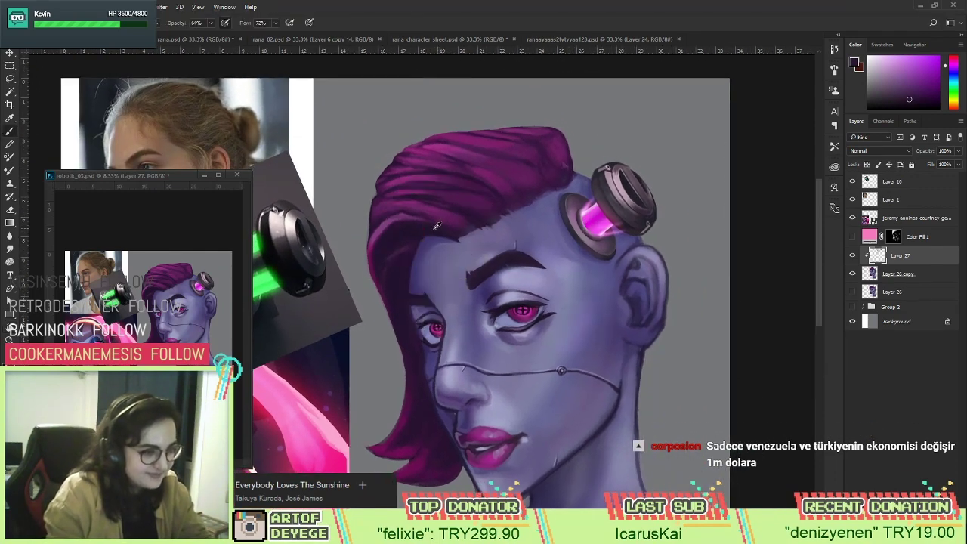
left_click(444, 224, "alt")
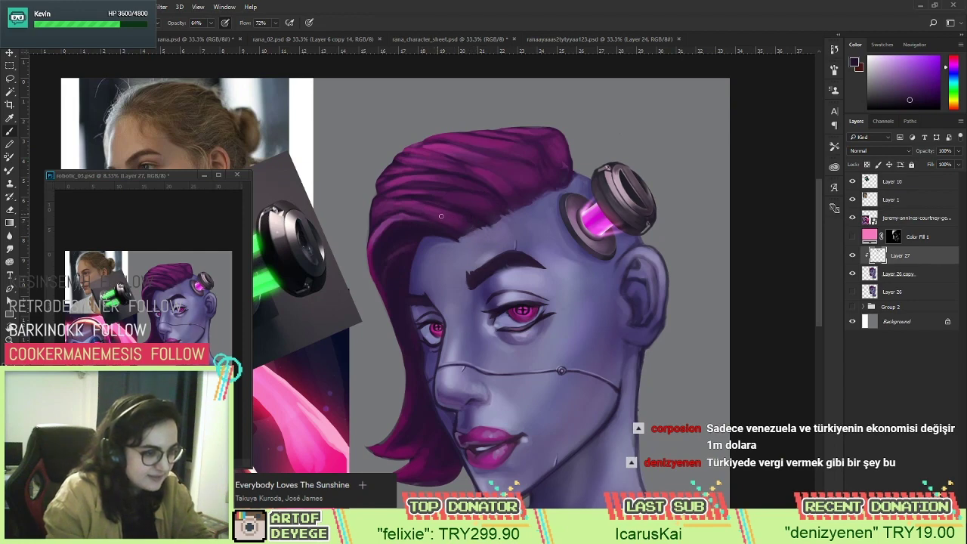
left_click(476, 224, "alt")
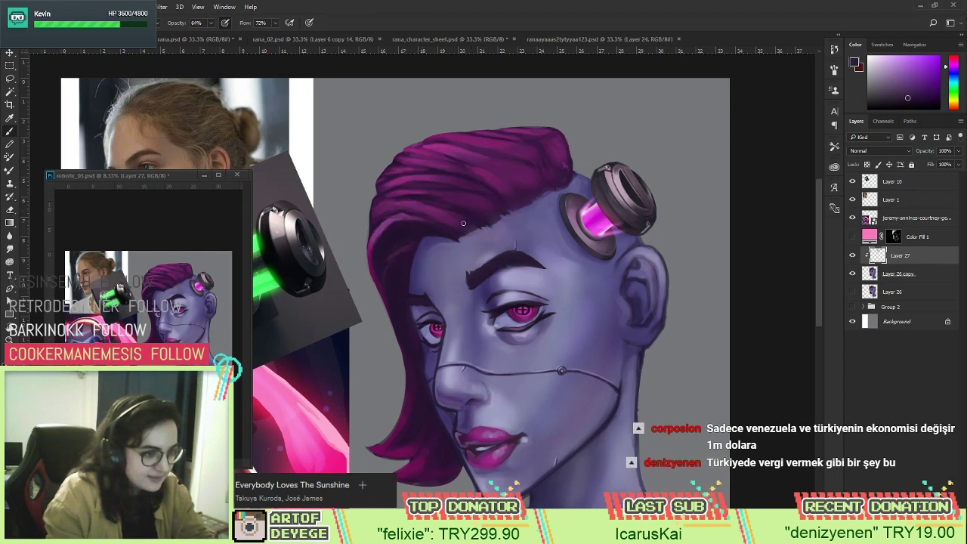
left_click(476, 213, "alt")
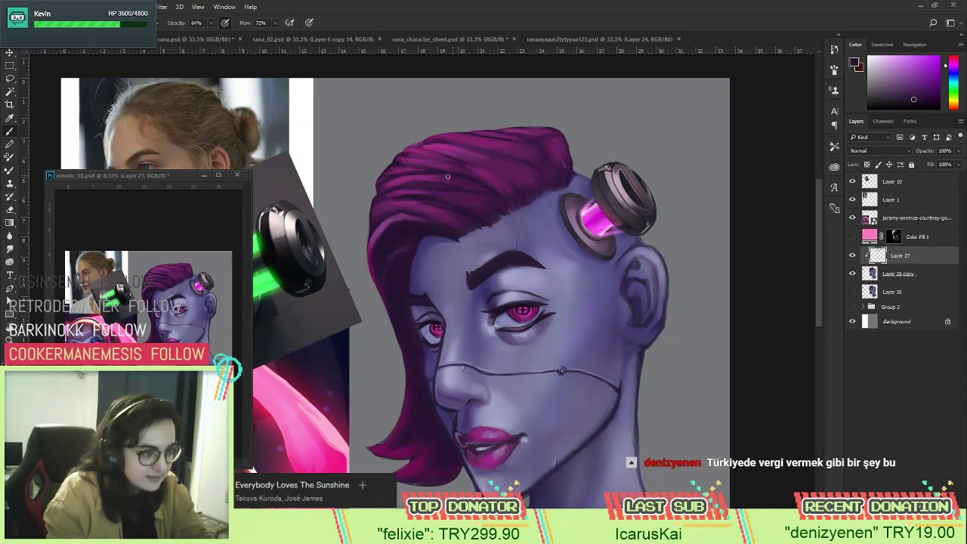
Sample brighter magenta and other hair shades across the top of the hair.
left_click(495, 169, "alt")
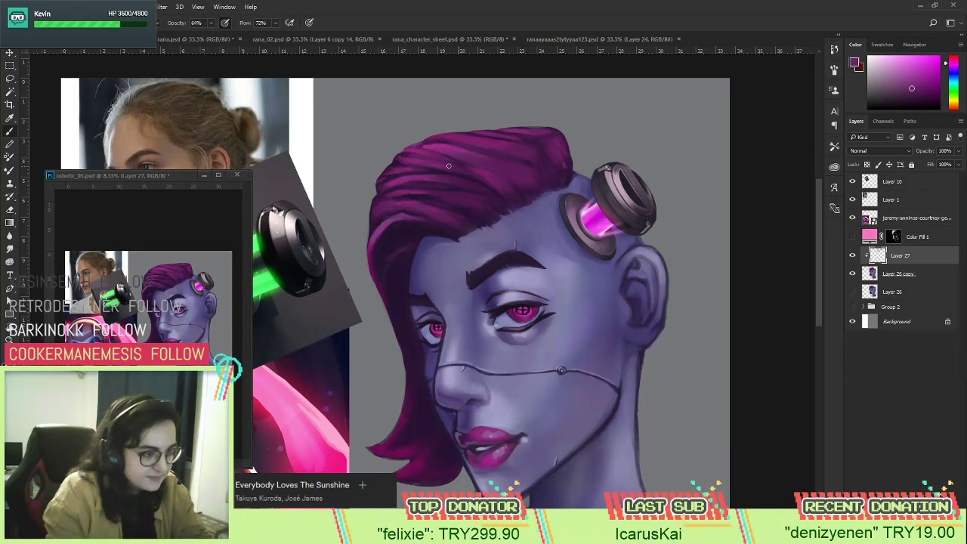
left_click(453, 178, "alt")
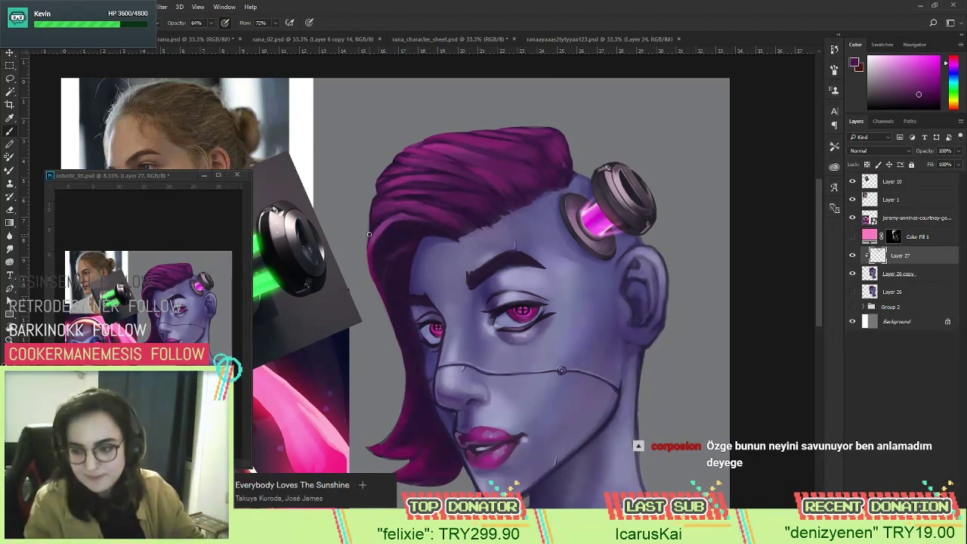
left_click(443, 154, "alt")
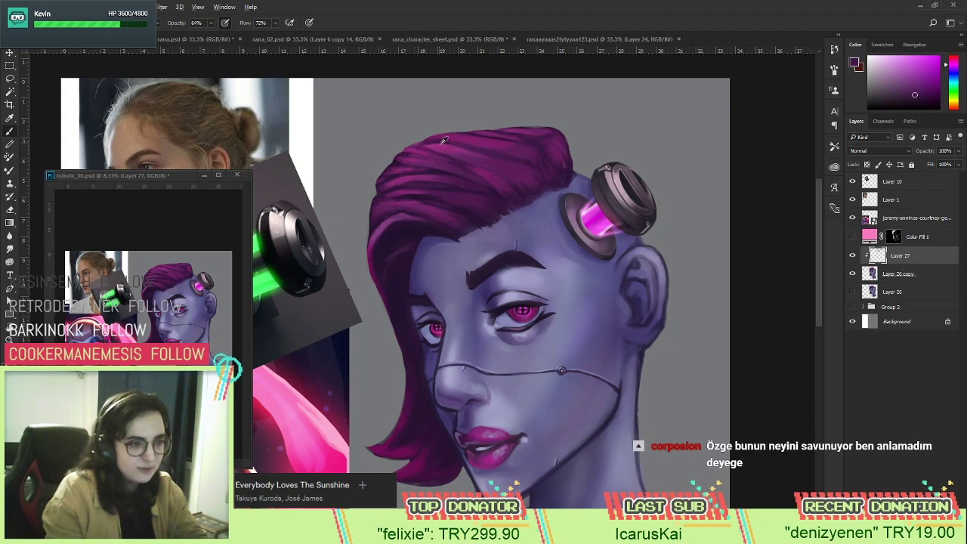
left_click(445, 144, "alt")
left_click(461, 141, "alt")
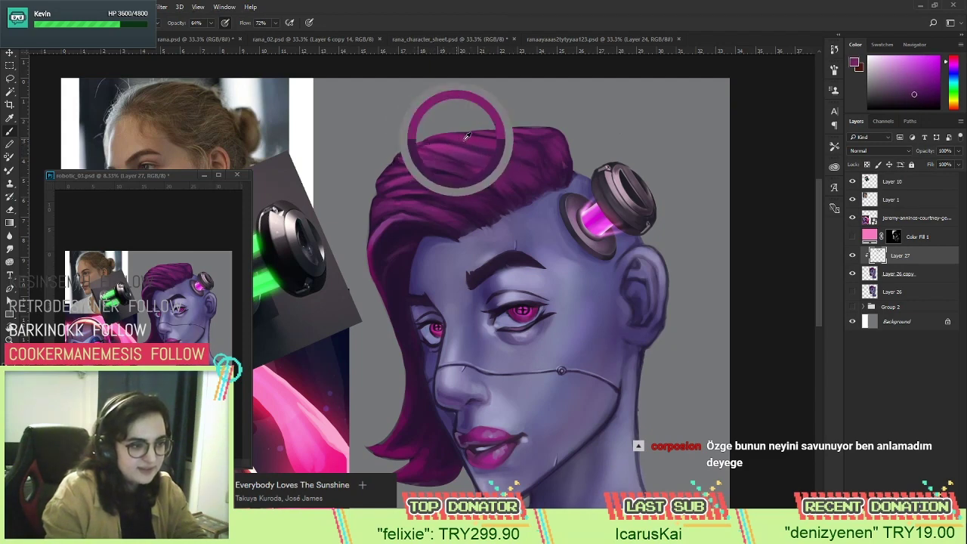
left_click(518, 151, "alt")
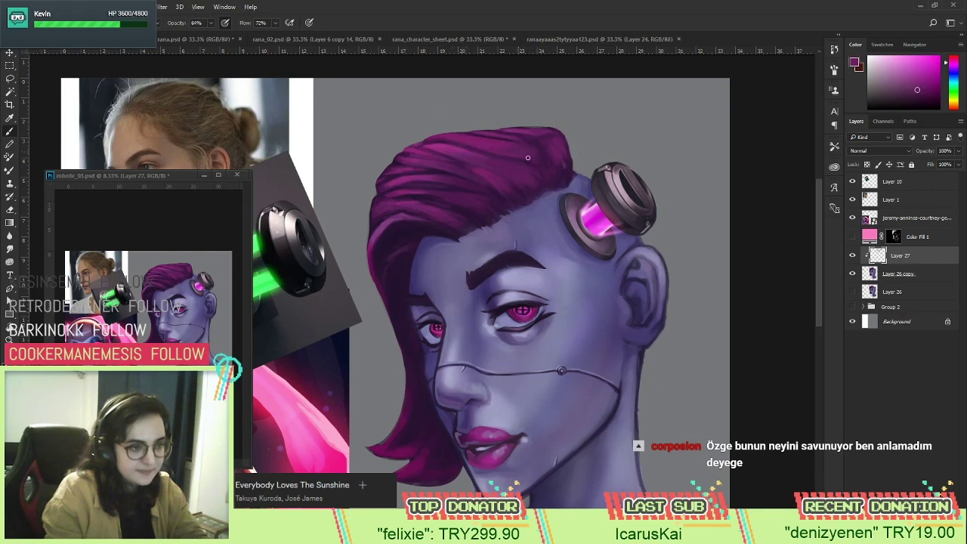
left_click(456, 144, "alt")
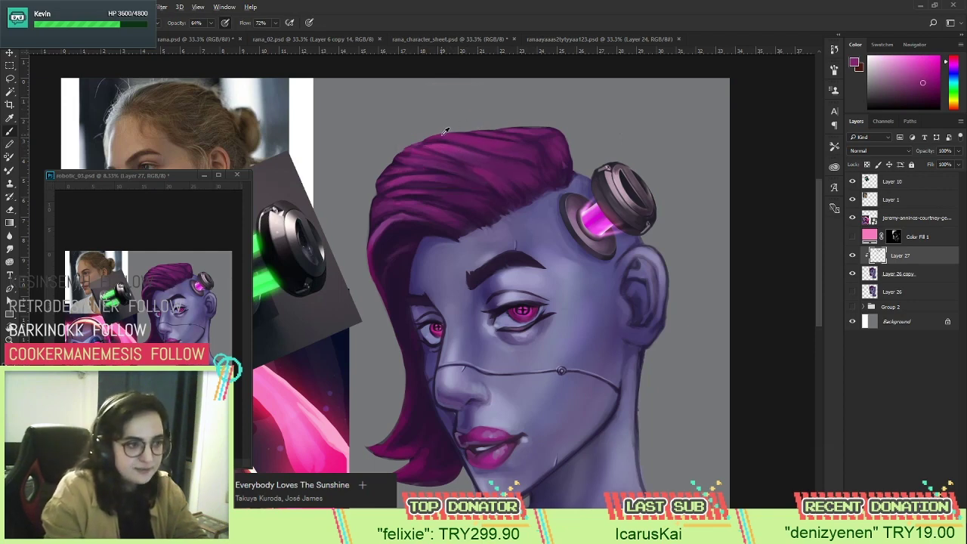
left_click(518, 149, "alt")
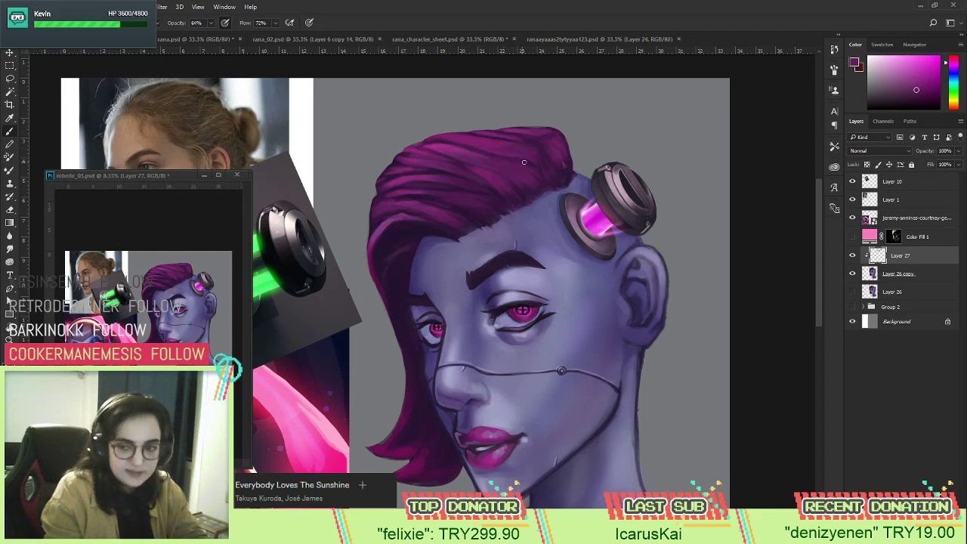
Paint strands along the top of the hair, then show the pink Color Fill 1 glow.
left_click_drag(557, 127, 525, 131)
left_click(525, 131, "alt")
left_click(537, 141, "alt")
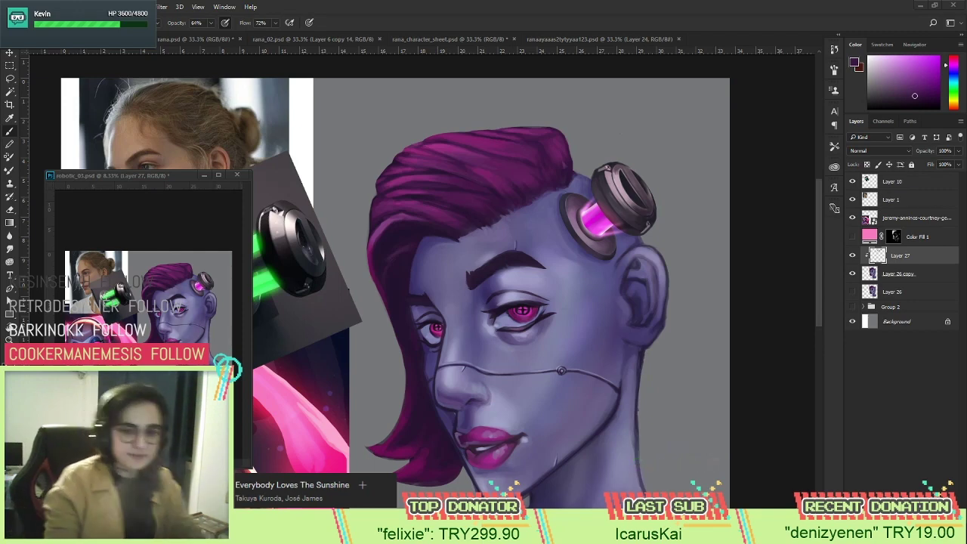
left_click(490, 172, "alt")
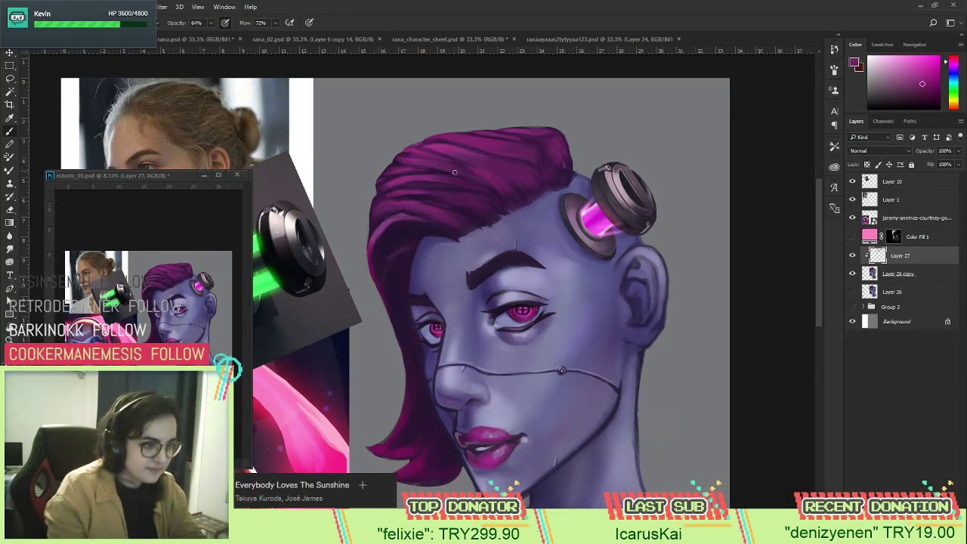
left_click(853, 238)
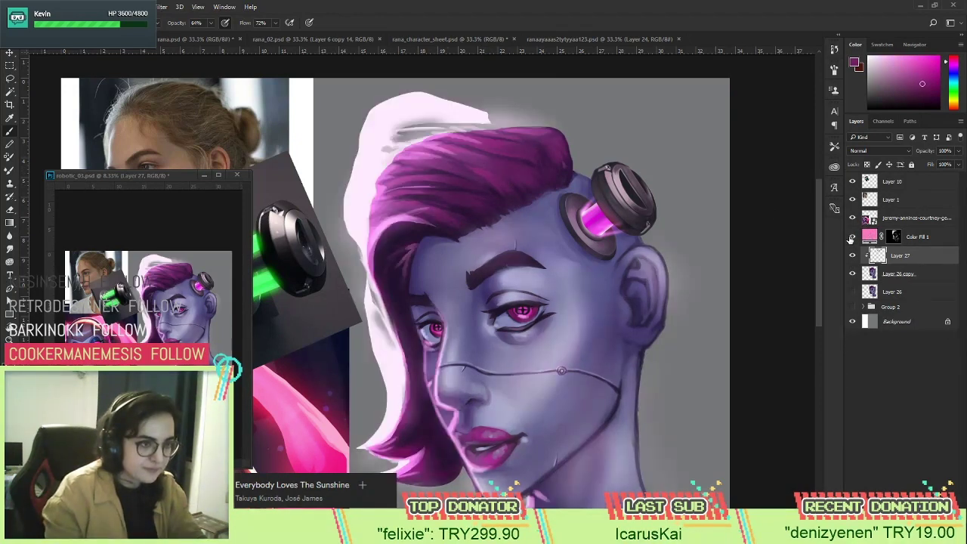
Clip Color Fill 1 to Layer 27, zoom in on the face, and add a new layer.
left_click(882, 246, "alt")
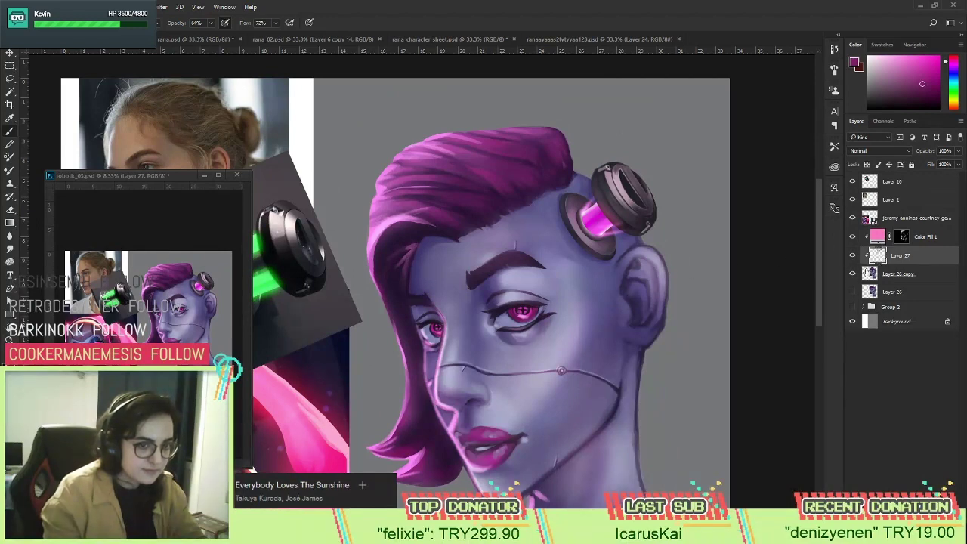
key("z")
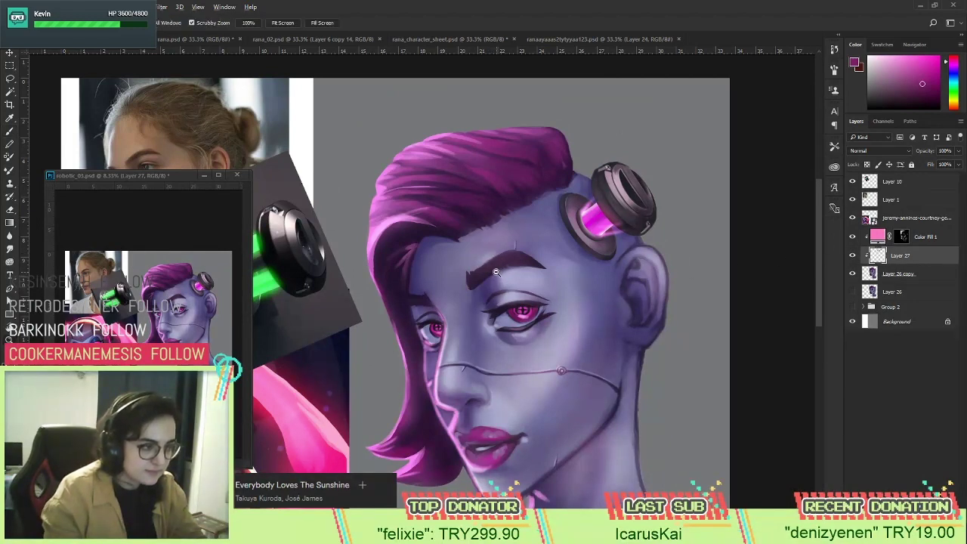
left_click(487, 311, "alt")
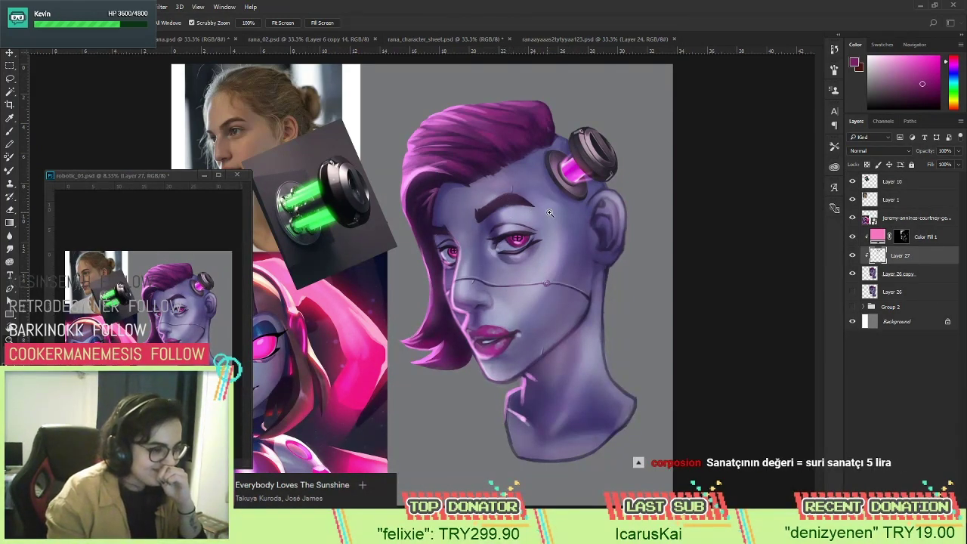
left_click(547, 254)
left_click(542, 266)
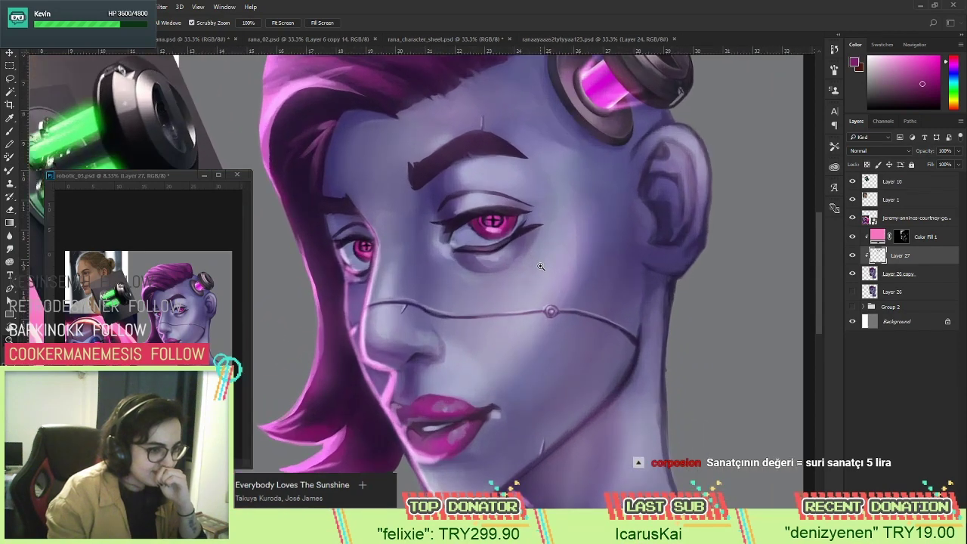
left_click_drag(492, 291, 572, 265)
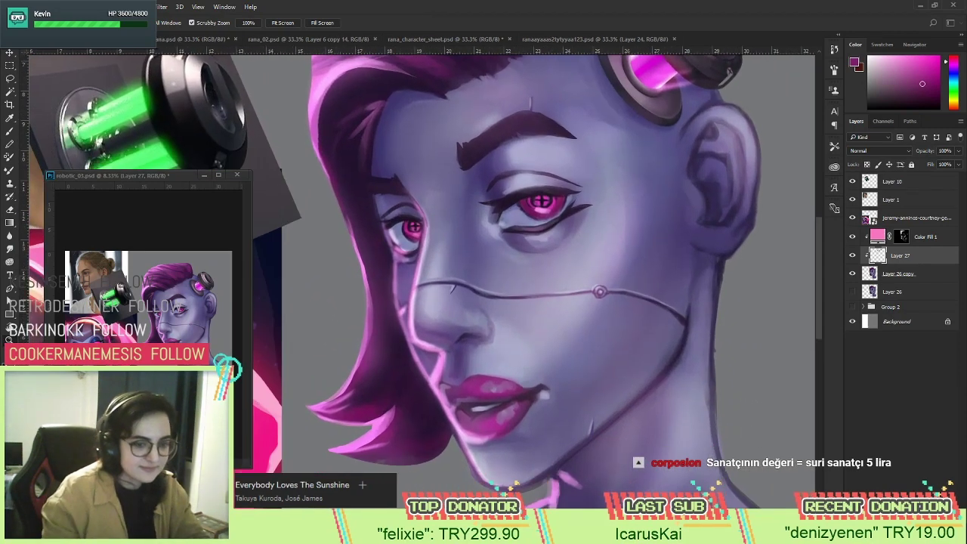
key("ctrl+shift+alt+n")
Sample the lavender skin tone from the cheek and make the brush smaller.
key("b")
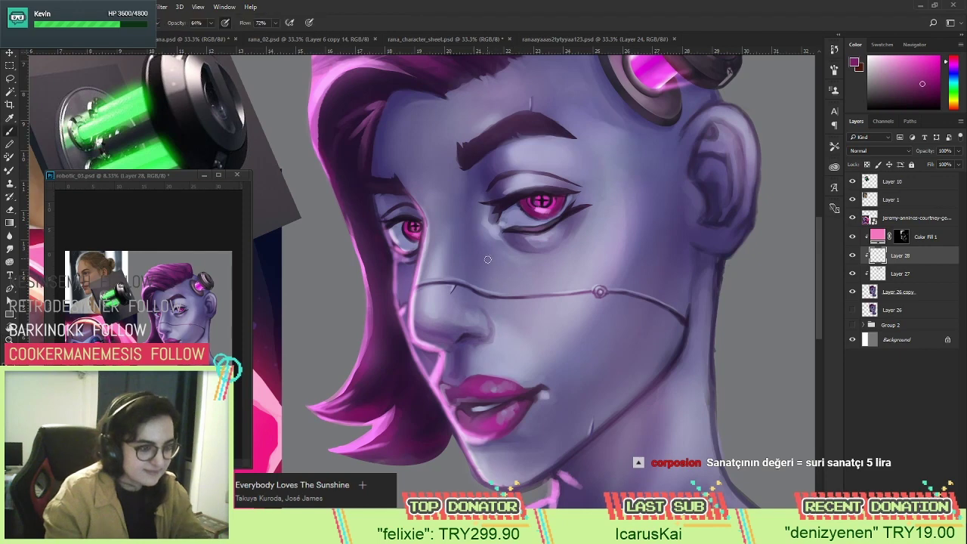
left_click(456, 274, "alt")
left_click(451, 275, "alt")
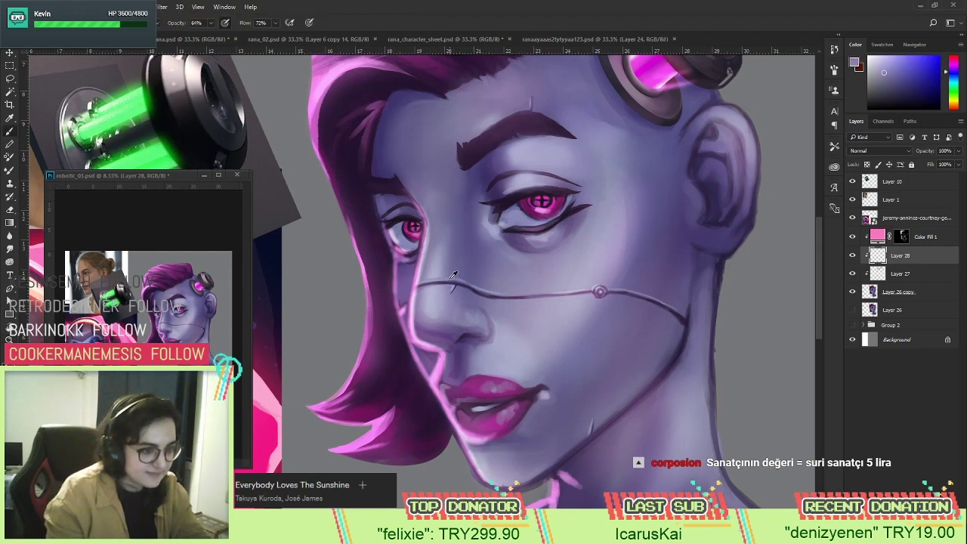
left_click(433, 274, "alt")
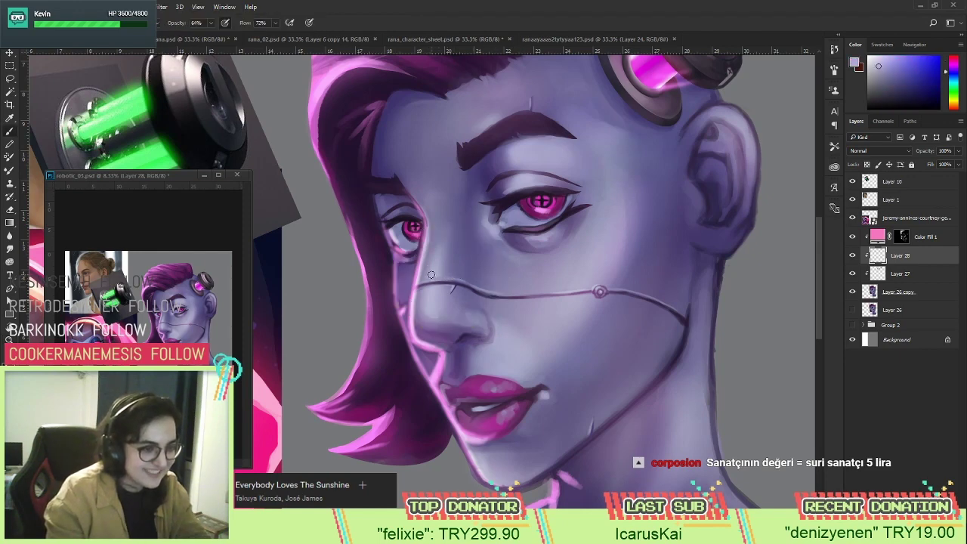
right_click(505, 213)
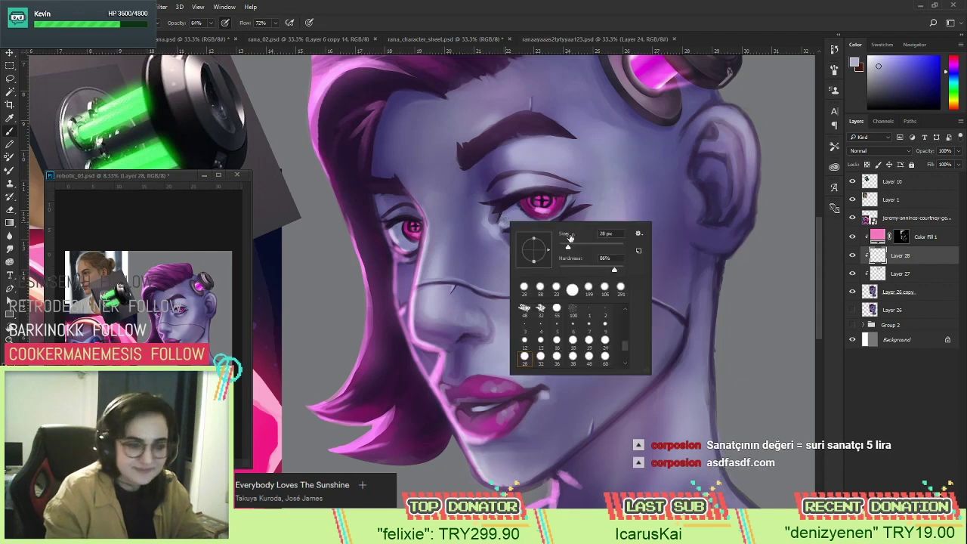
left_click_drag(570, 236, 454, 271)
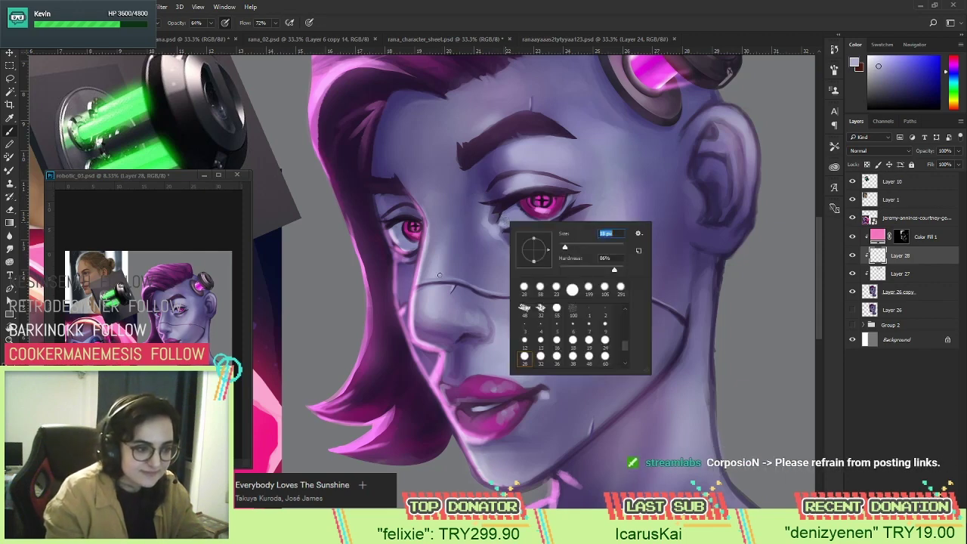
key("Return")
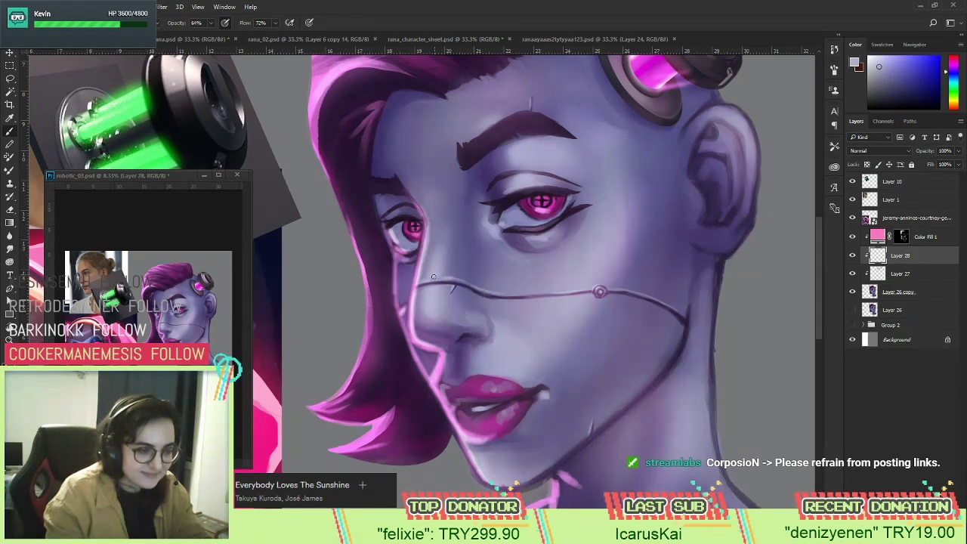
Paint the face with skin tones sampled from the cheek and beside the nose.
left_click(463, 269, "alt")
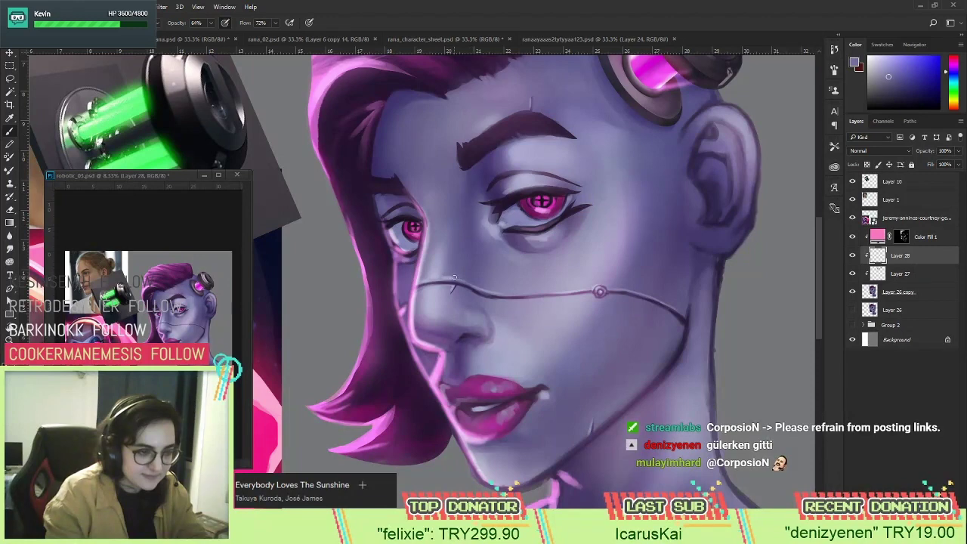
left_click(456, 271, "alt")
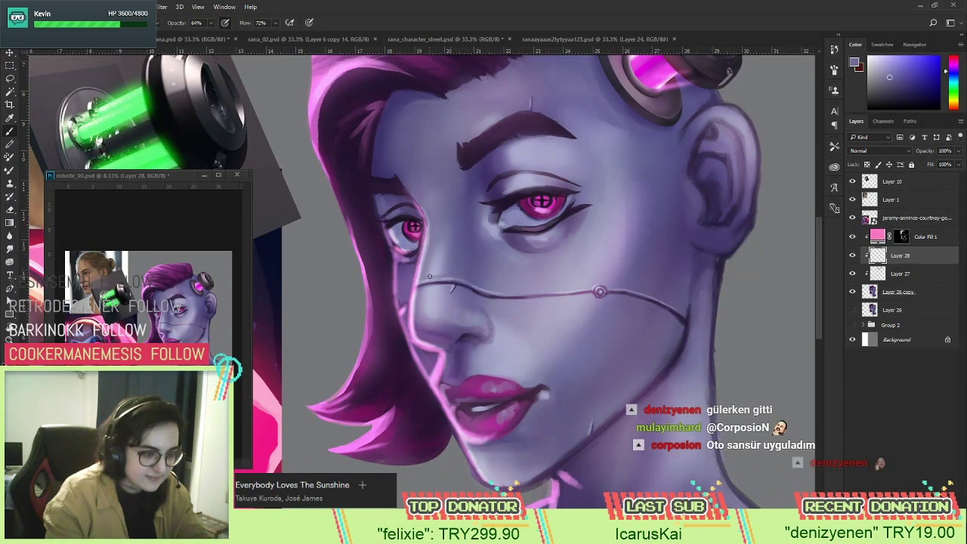
left_click(475, 287, "alt")
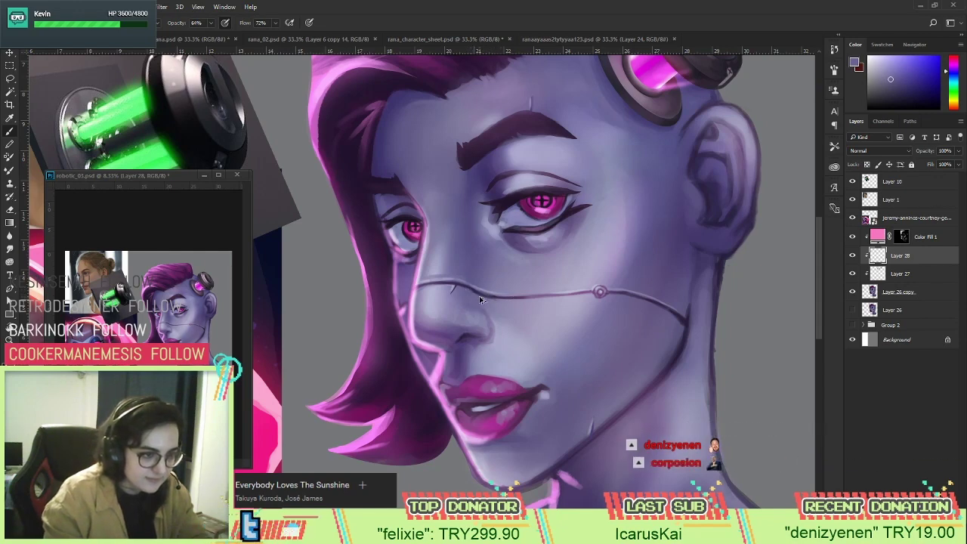
left_click(476, 284, "alt")
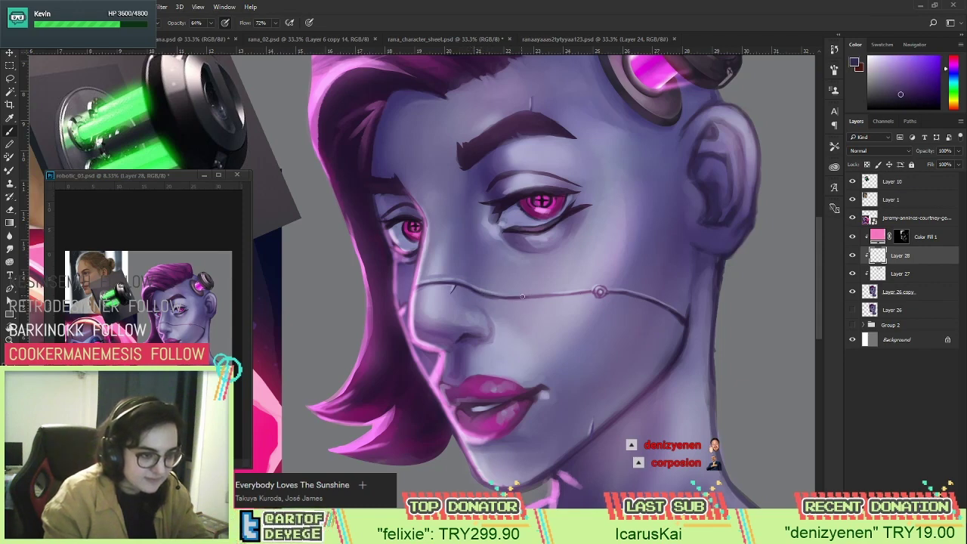
left_click(475, 280, "alt")
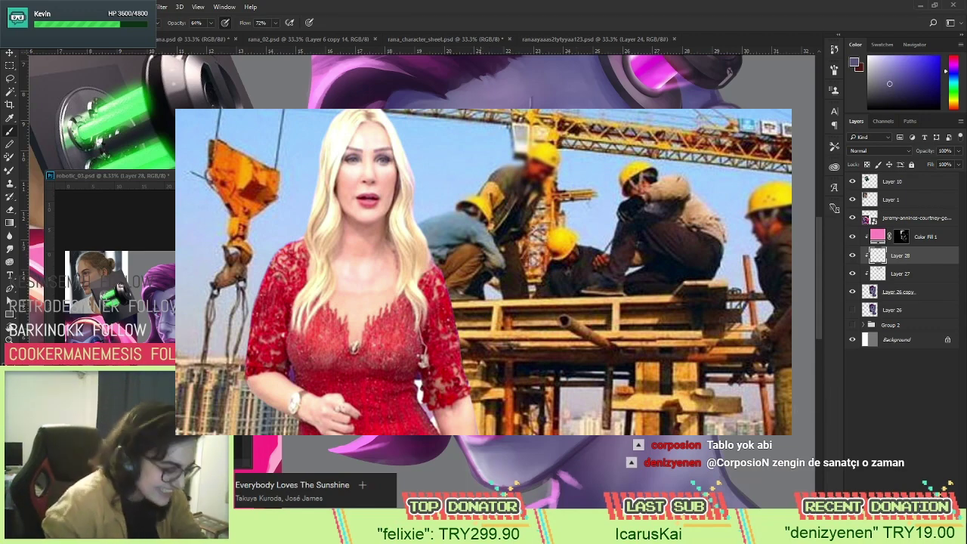
key("z")
left_click(485, 313, "alt")
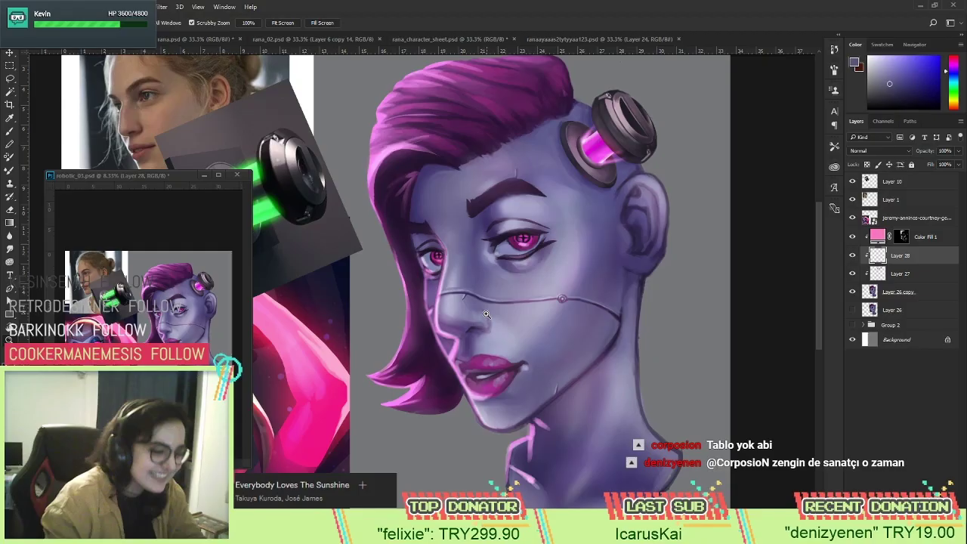
left_click(486, 313)
key("b")
right_click(526, 311)
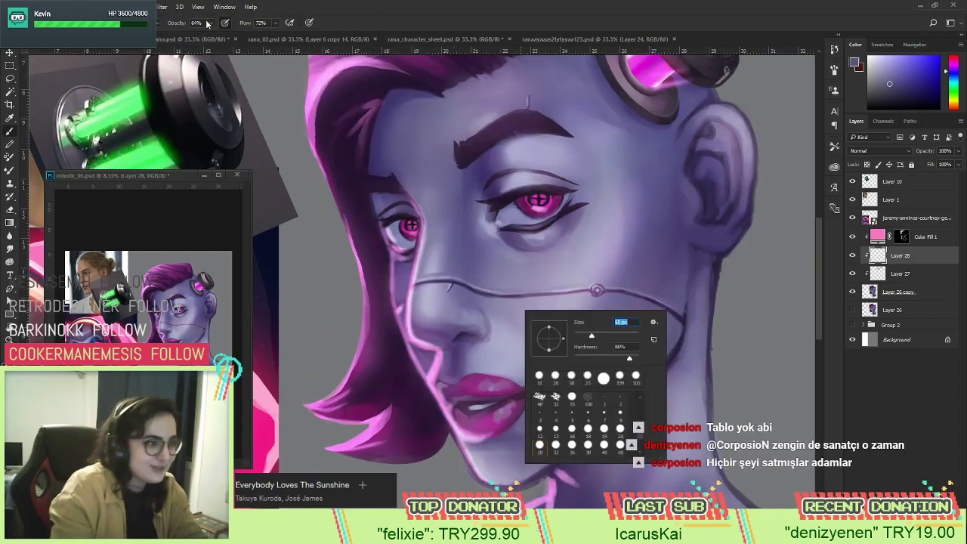
Set brush opacity to 39% and flow to 38%, then sample skin tones near the nose.
left_click_drag(211, 22, 198, 36)
left_click_drag(272, 26, 265, 41)
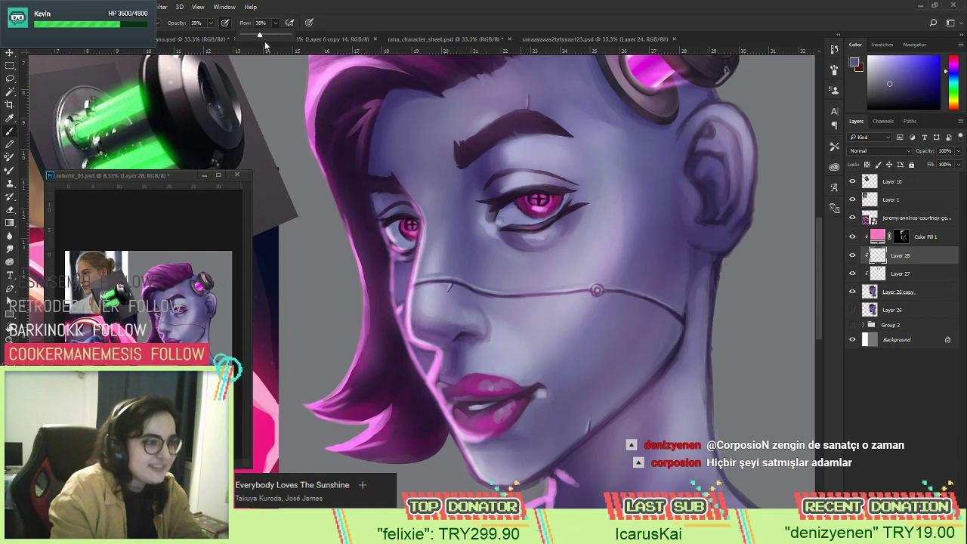
left_click(484, 342, "alt")
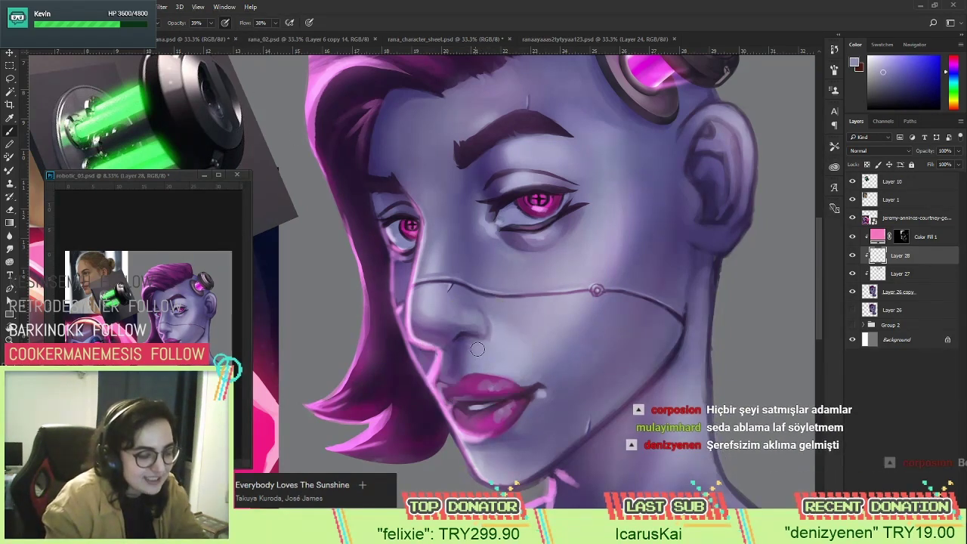
left_click(481, 346, "alt")
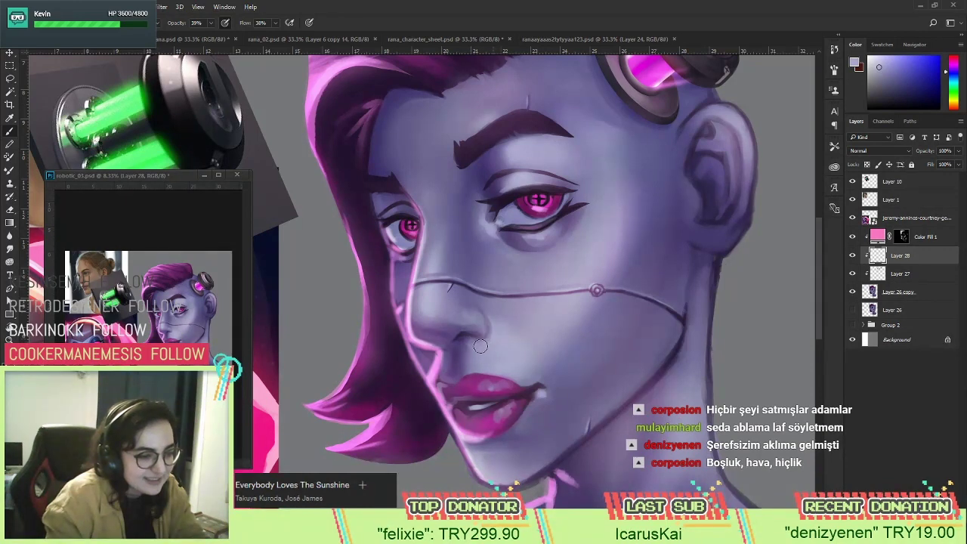
left_click(495, 335, "alt")
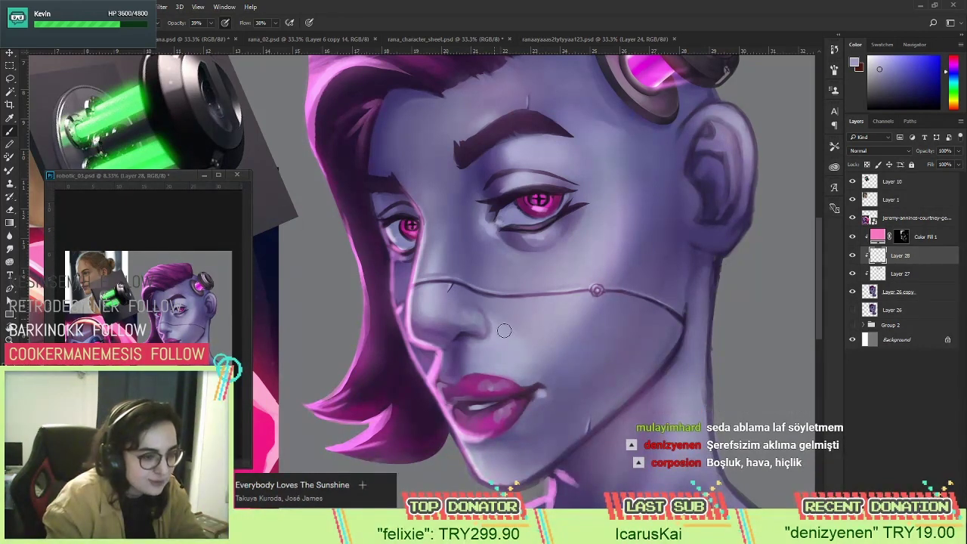
left_click(491, 306, "alt")
left_click(497, 322, "alt")
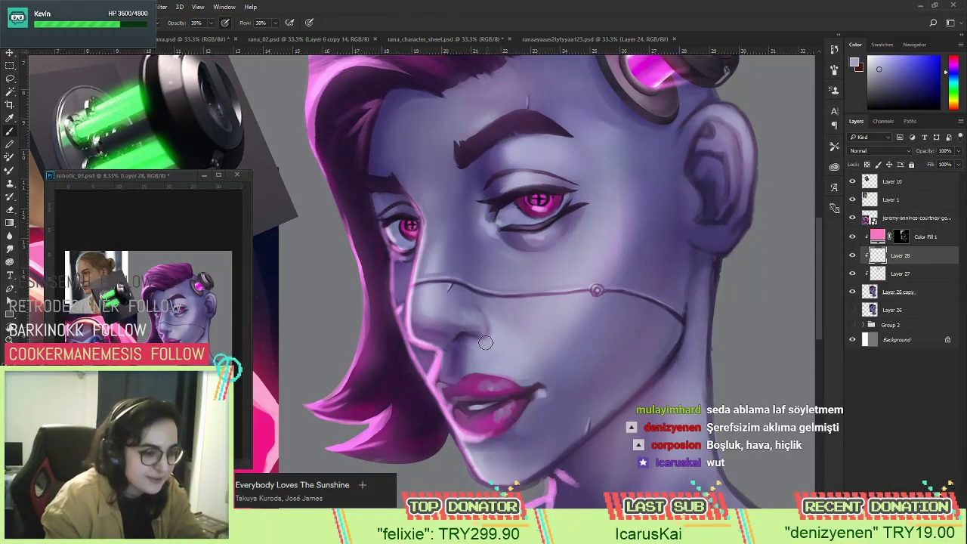
Sample darker and lighter tones around the nose and lips, then zoom out to the head.
left_click(487, 342, "alt")
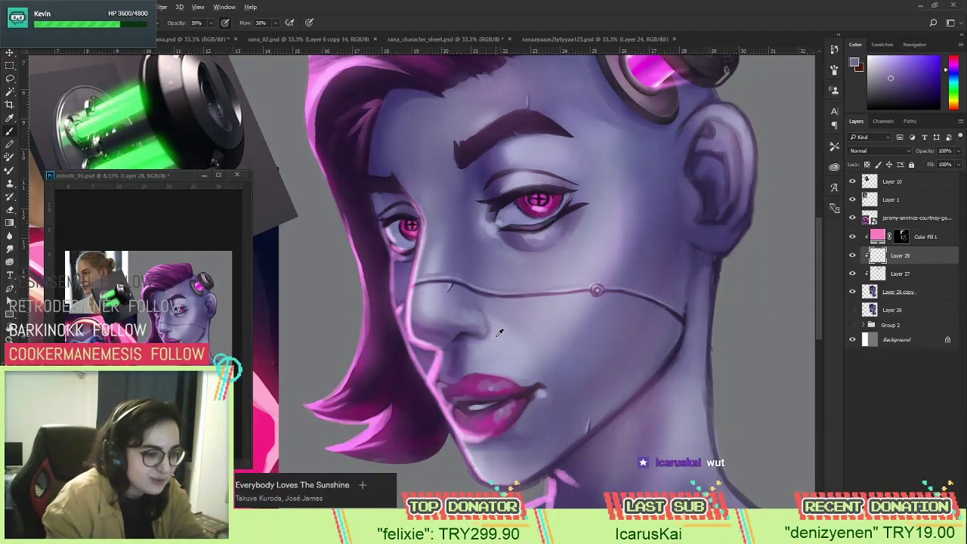
left_click(497, 334, "alt")
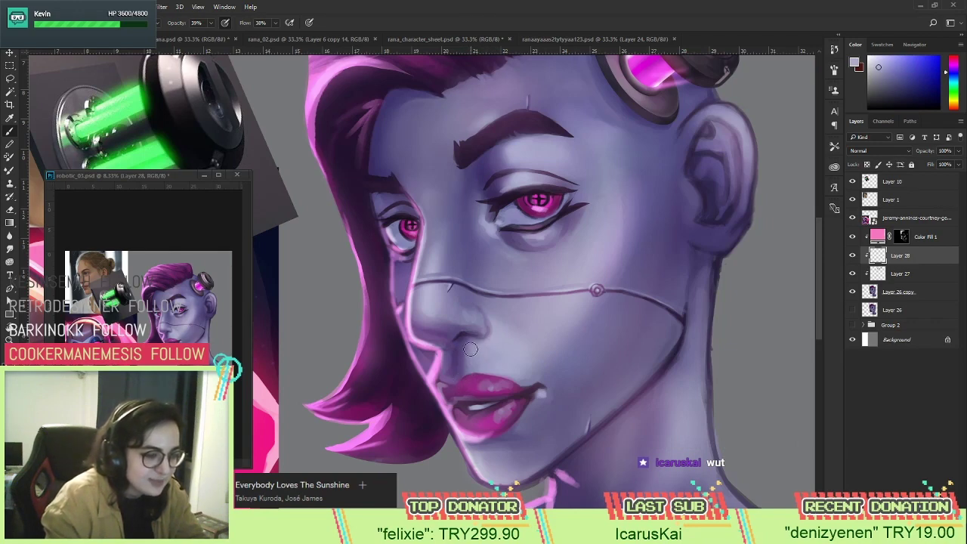
left_click(480, 362, "alt")
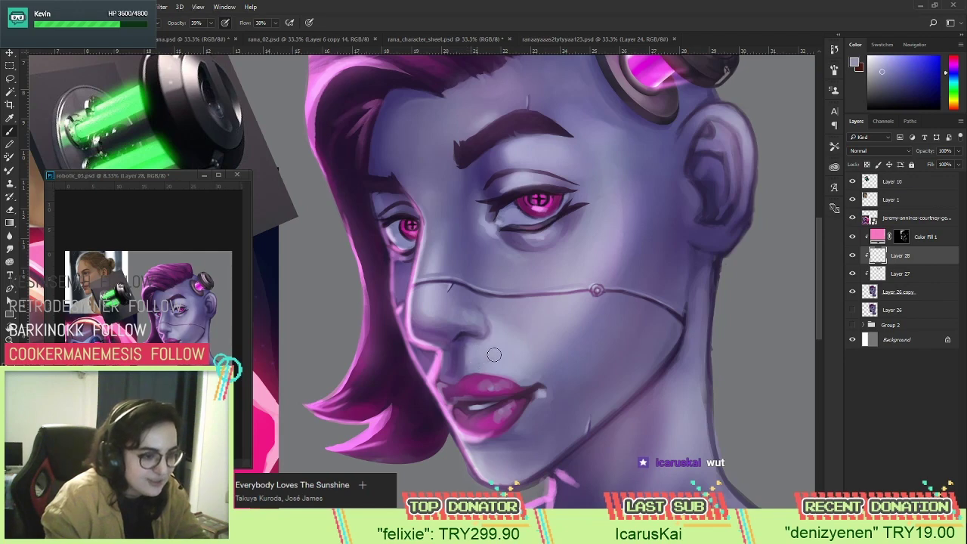
left_click(467, 370, "alt")
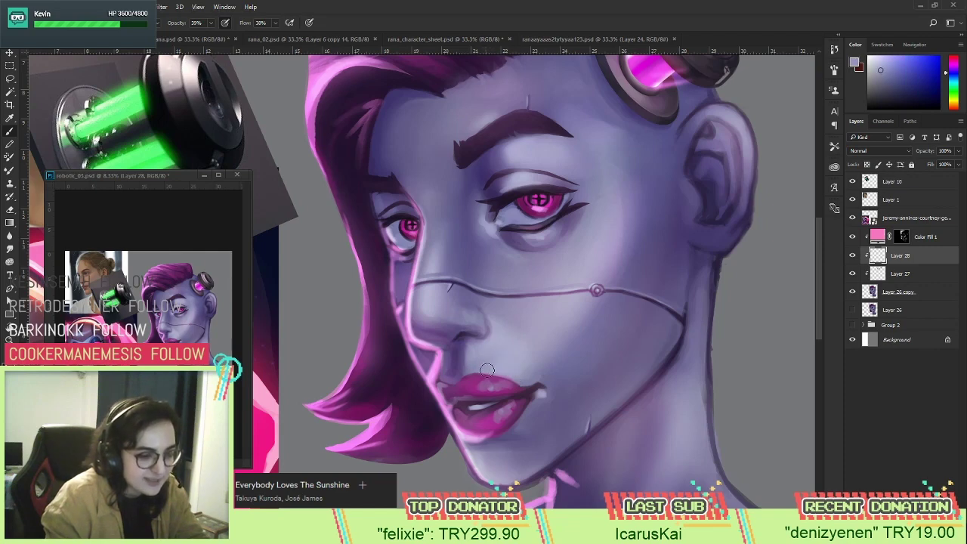
left_click(500, 368, "alt")
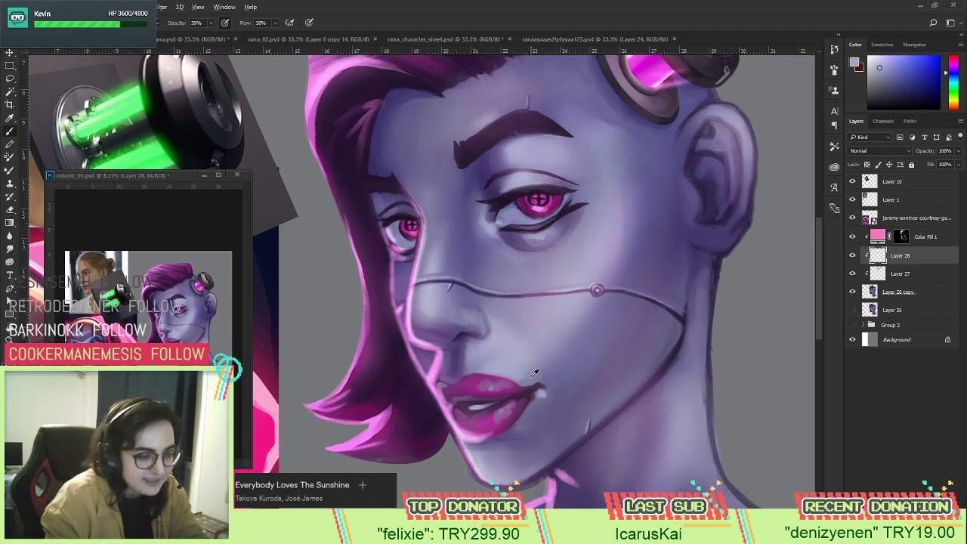
left_click(533, 373, "alt")
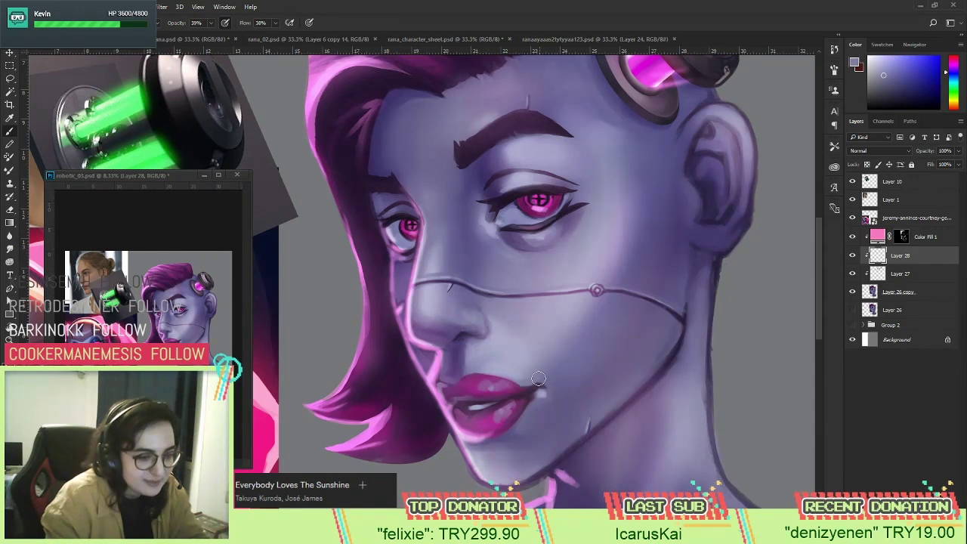
key("z")
left_click_drag(547, 352, 514, 352)
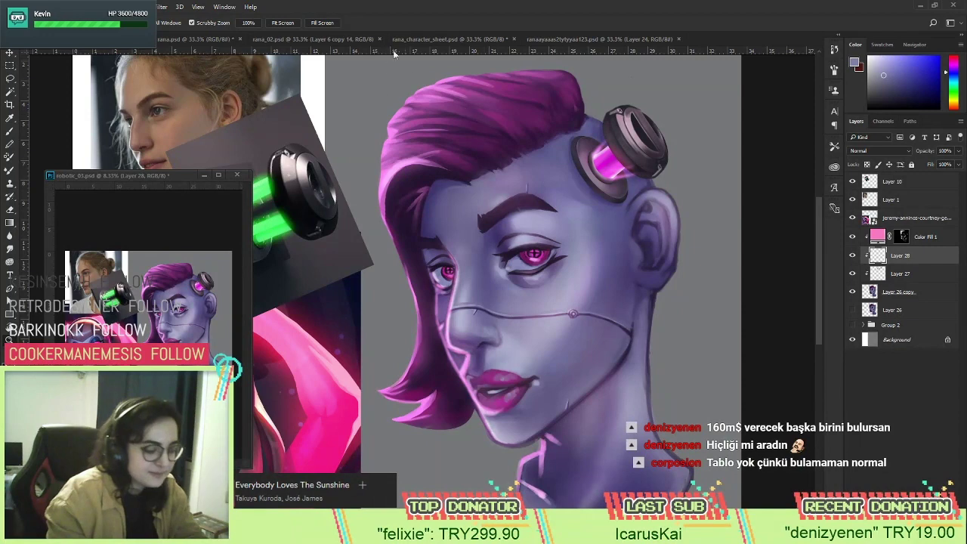
key("b")
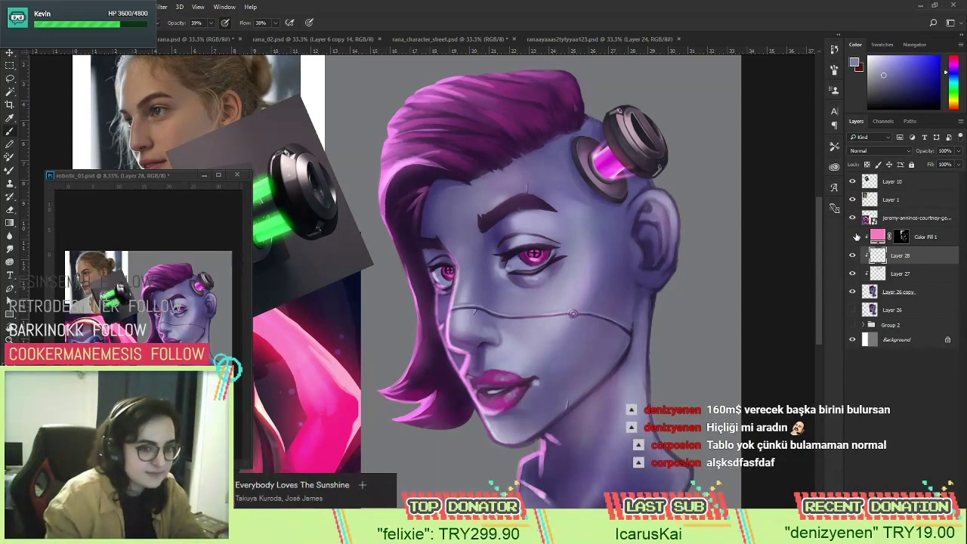
Hide the Color Fill 1 tint and sample magenta from the top of the hair.
left_click(852, 237)
left_click(472, 95, "alt")
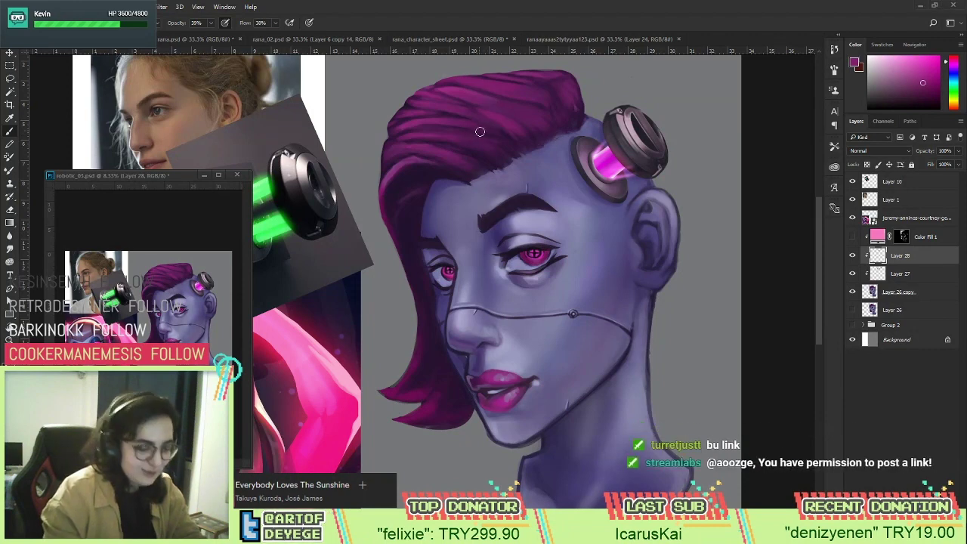
right_click(509, 154)
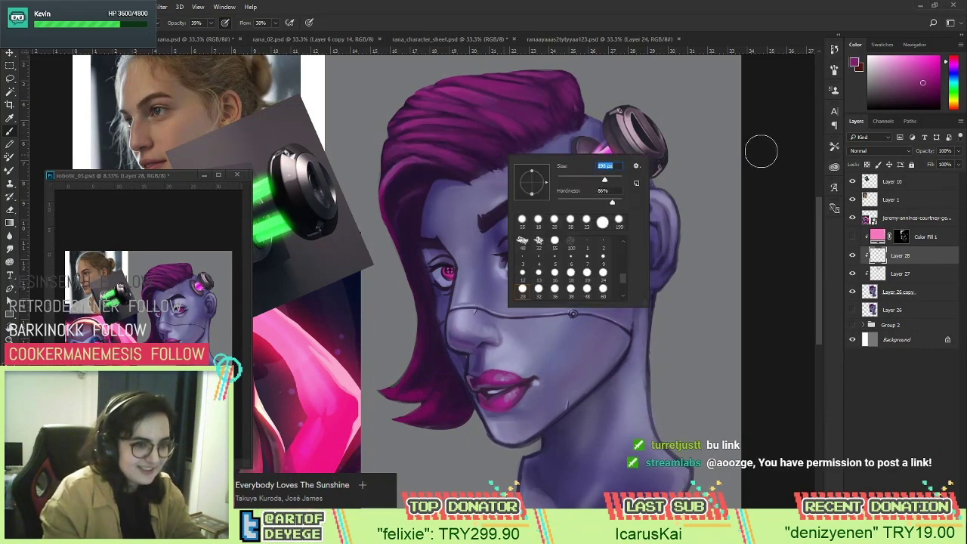
Sample the hair's dark purple and switch to a different, much smaller brush preset.
key("Return")
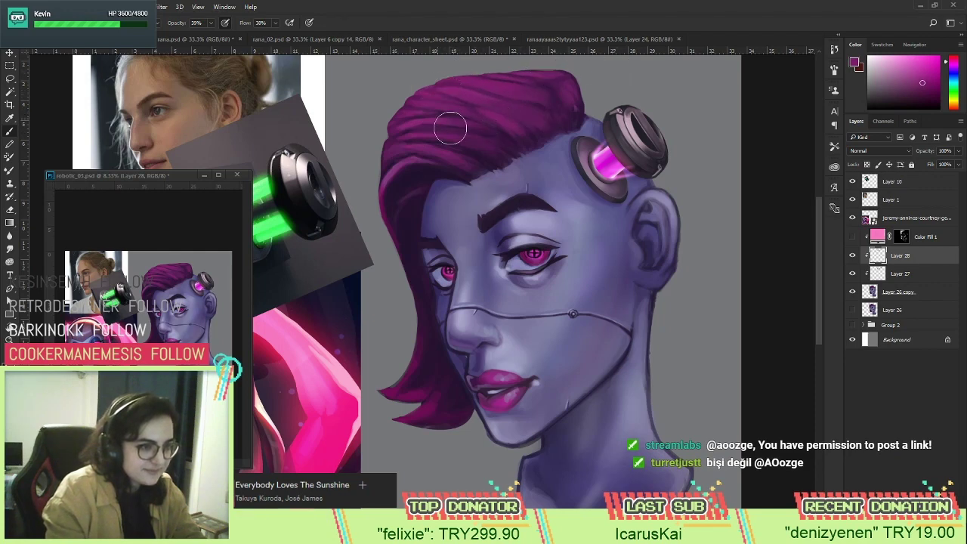
left_click(487, 151, "alt")
right_click(558, 160)
left_click(619, 192)
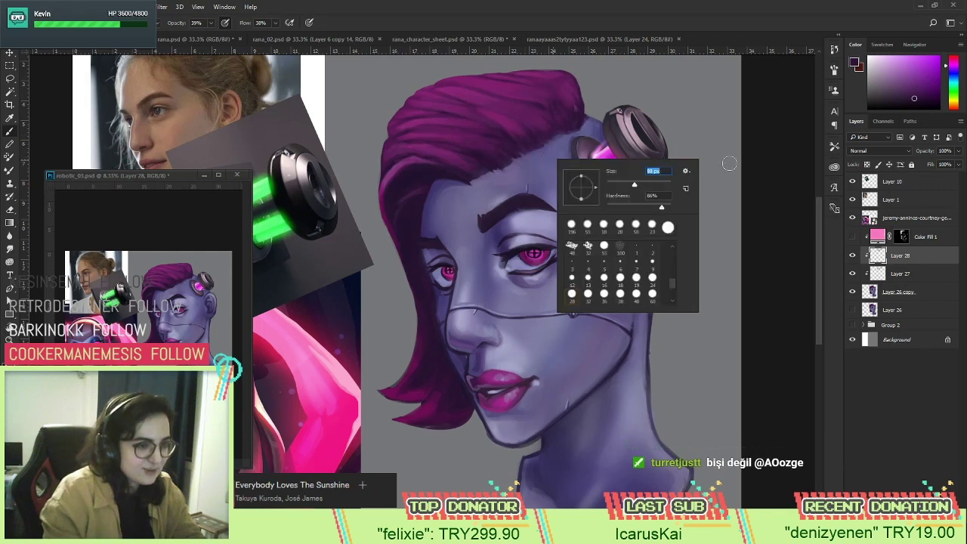
key("Return")
key("bracketleft")
key("bracketleft")
key("bracketleft")
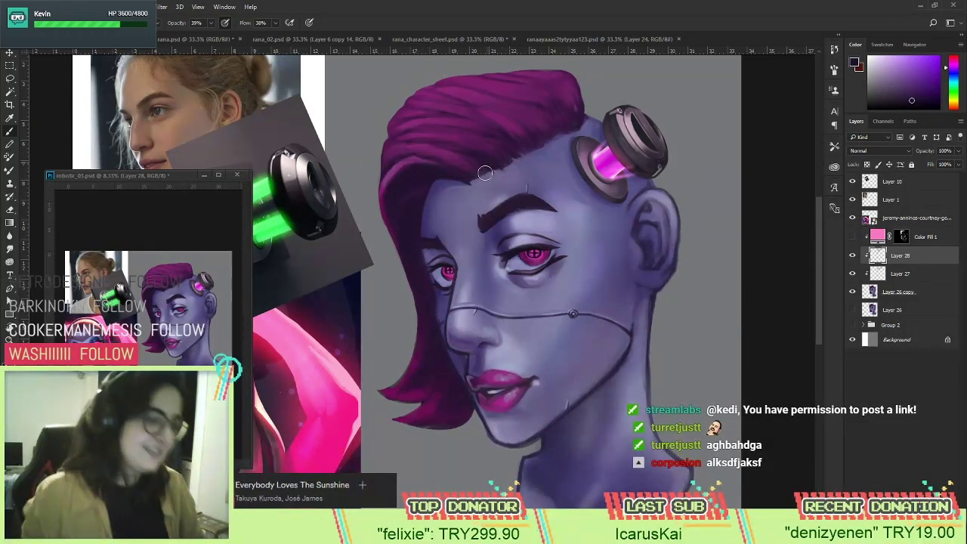
Sample skin near the nose and reduce the brush to about 33 px for touch-ups.
scroll(499, 313, "up", 3)
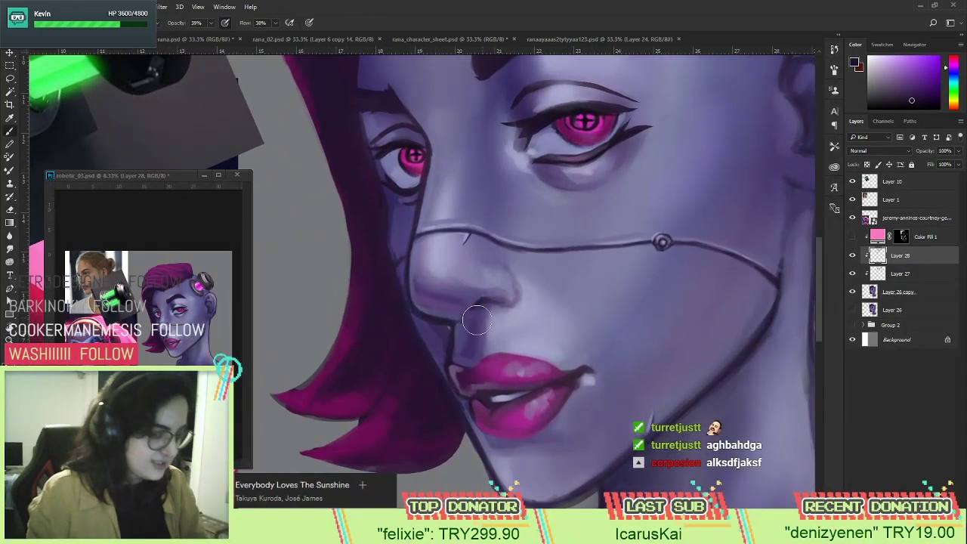
left_click(448, 318, "alt")
right_click(462, 299)
left_click_drag(531, 331, 521, 325)
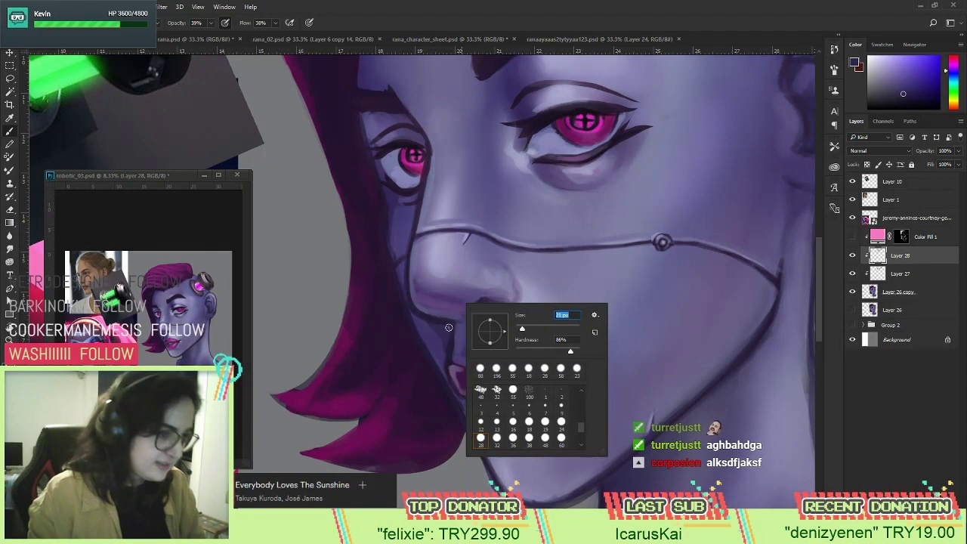
key("Return")
key("z")
mouse_move(481, 322)
left_mouse_down()
mouse_move(495, 315)
mouse_move(516, 342)
left_mouse_up()
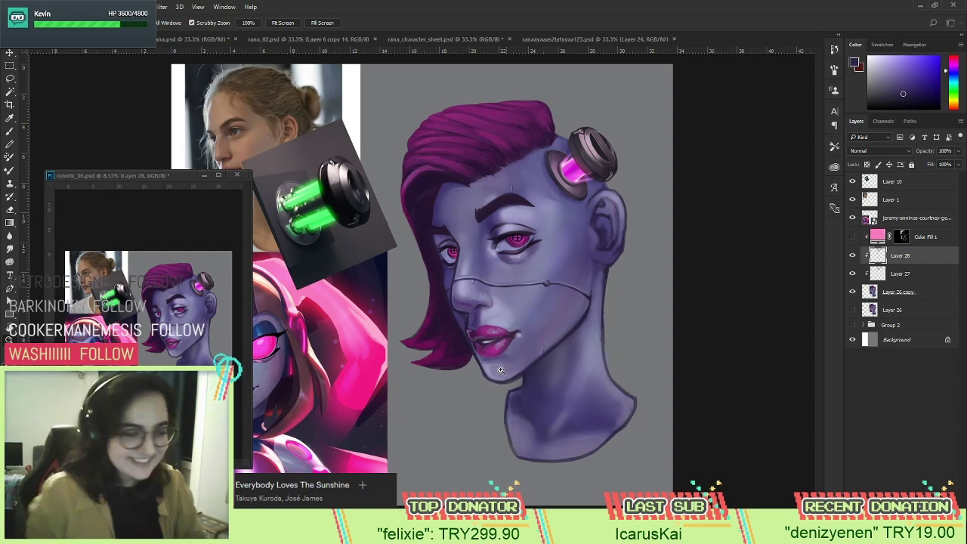
key("b")
right_click(574, 294)
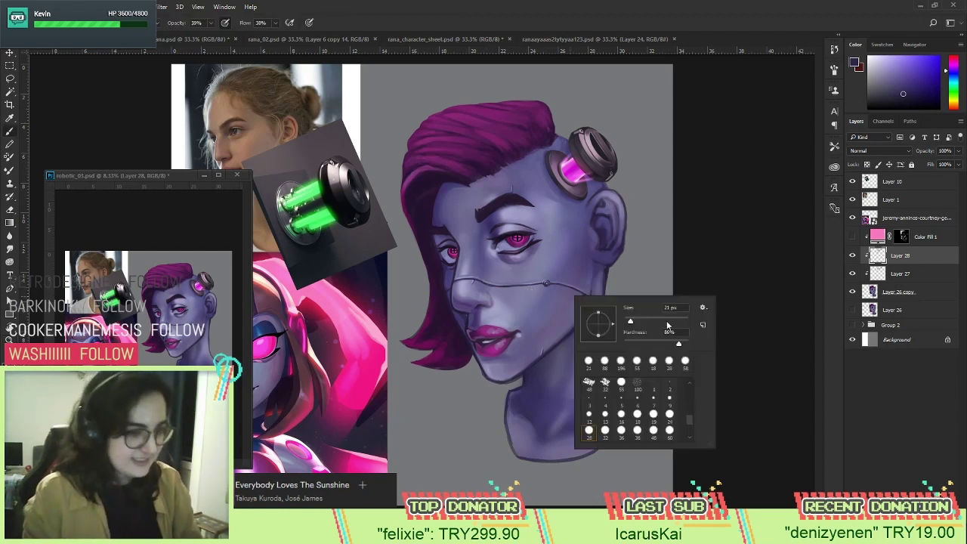
key("Return")
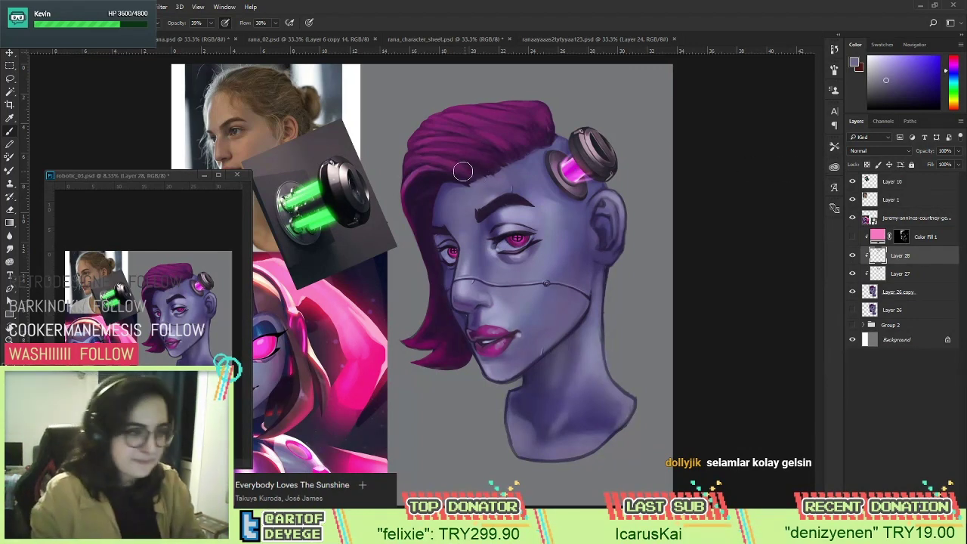
Zoom in on the hair and forehead and sample magenta-purple hair tones.
key("z")
left_click_drag(454, 170, 441, 231)
key("b")
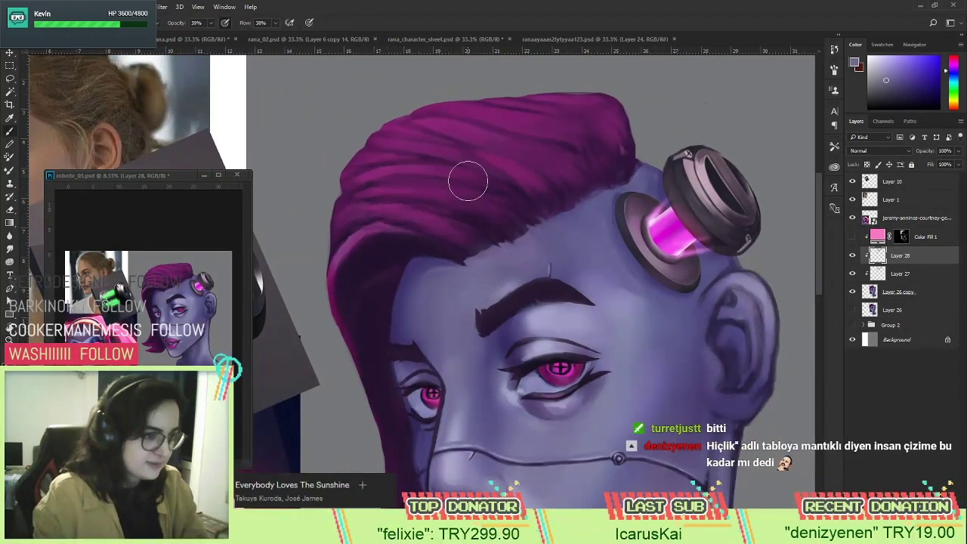
right_click(506, 190)
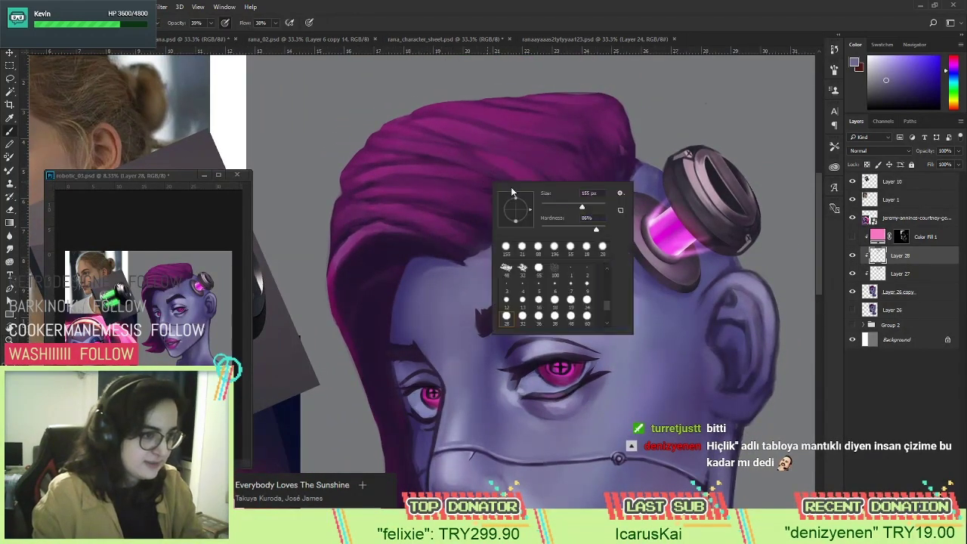
left_click(391, 240, "alt")
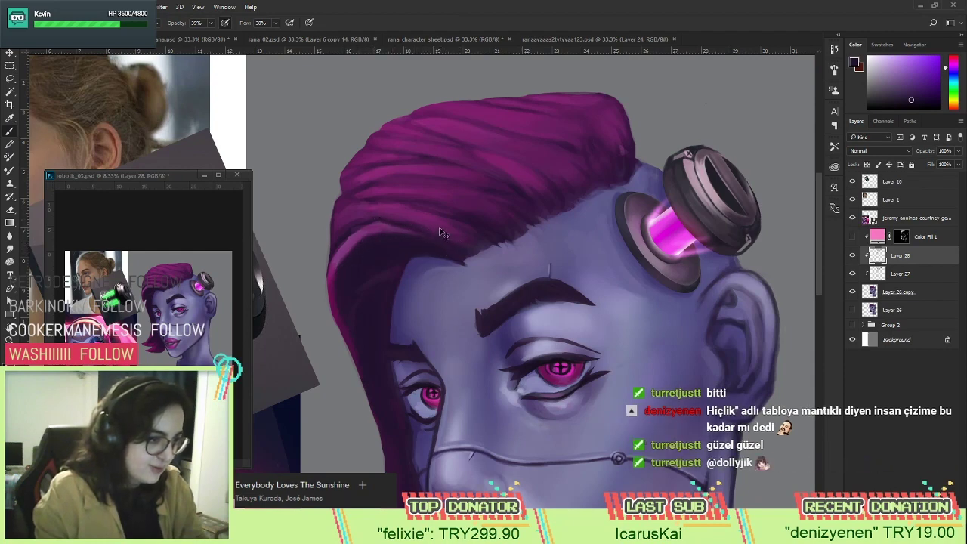
left_click(370, 222, "alt")
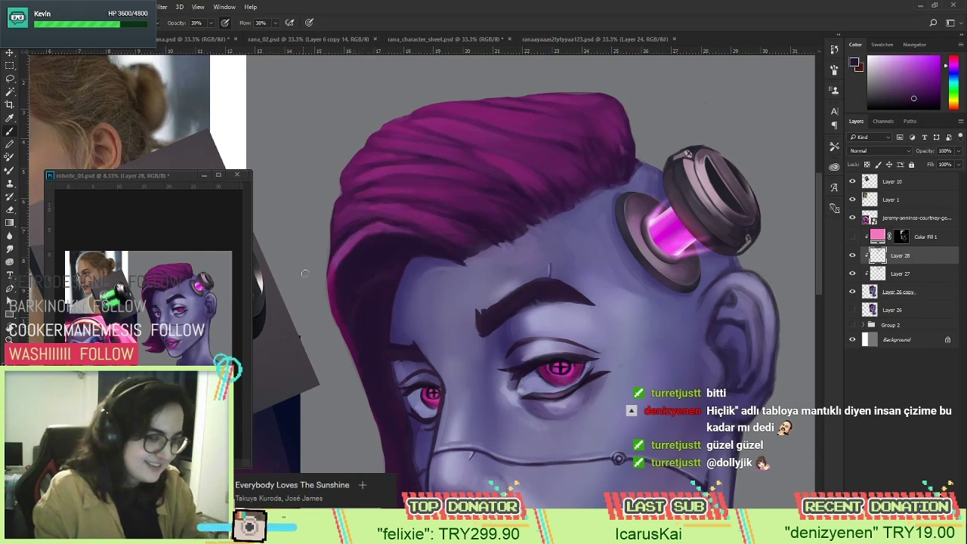
left_click(354, 235, "alt")
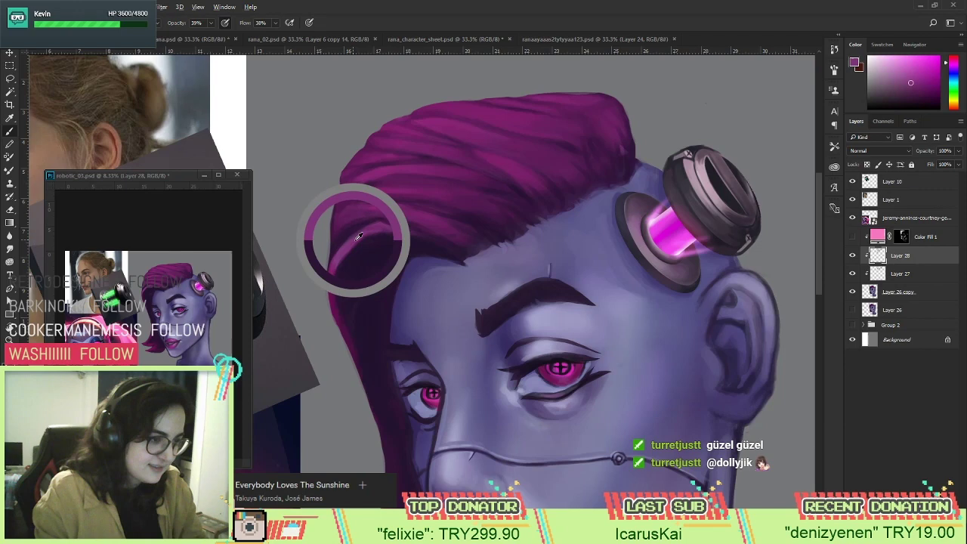
right_click(477, 269)
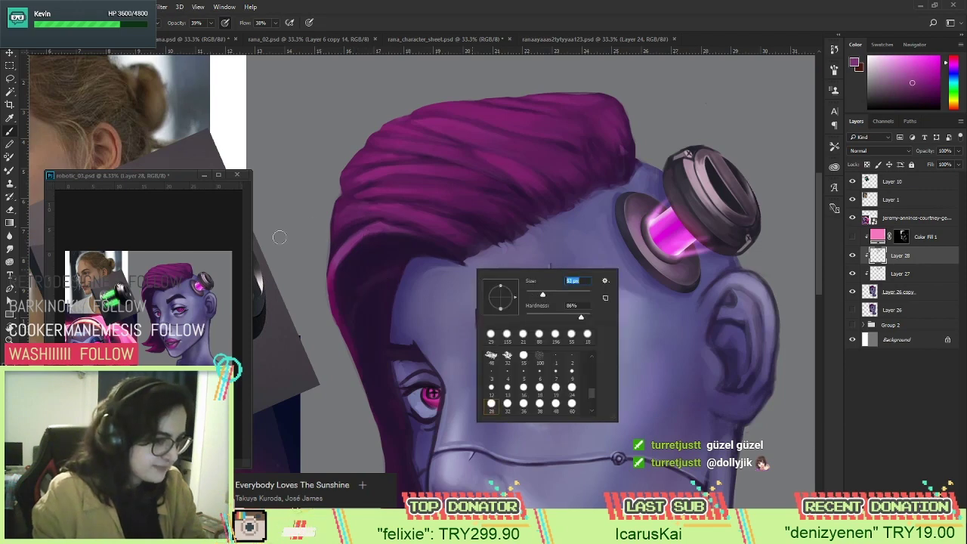
key("Return")
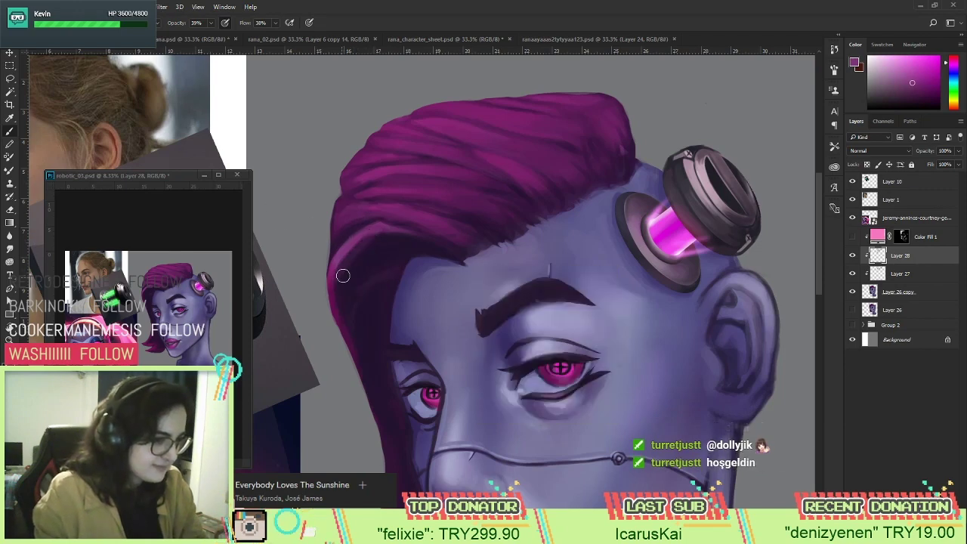
Raise the brush opacity to 67% and flow to 68%.
left_click(211, 23)
left_click_drag(215, 34, 289, 35)
left_click(275, 23)
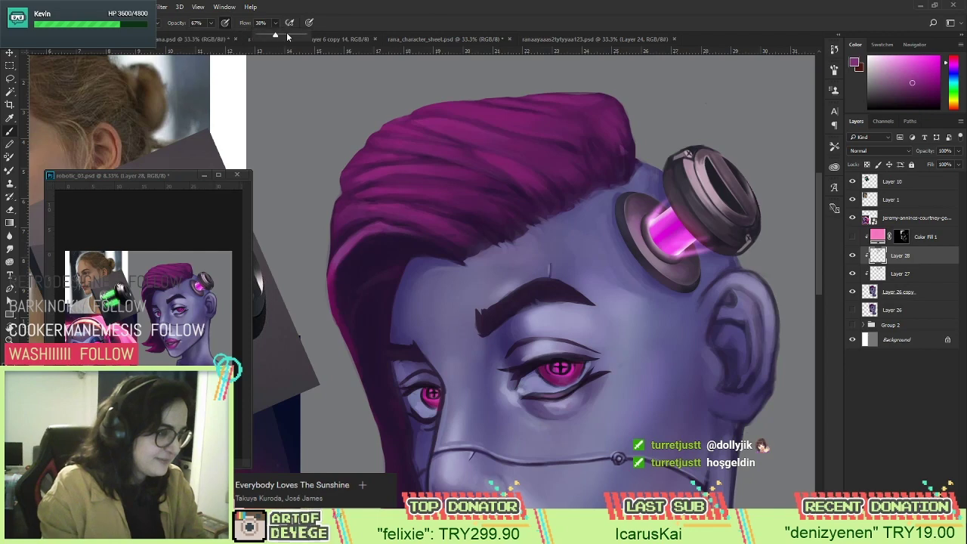
left_click(363, 241)
key("bracketright")
key("bracketleft")
key("bracketleft")
key("bracketleft")
key("bracketleft")
key("bracketleft")
key("bracketleft")
Paint the hair's left edge with darker and lighter purples sampled from the hair.
left_click(370, 243, "alt")
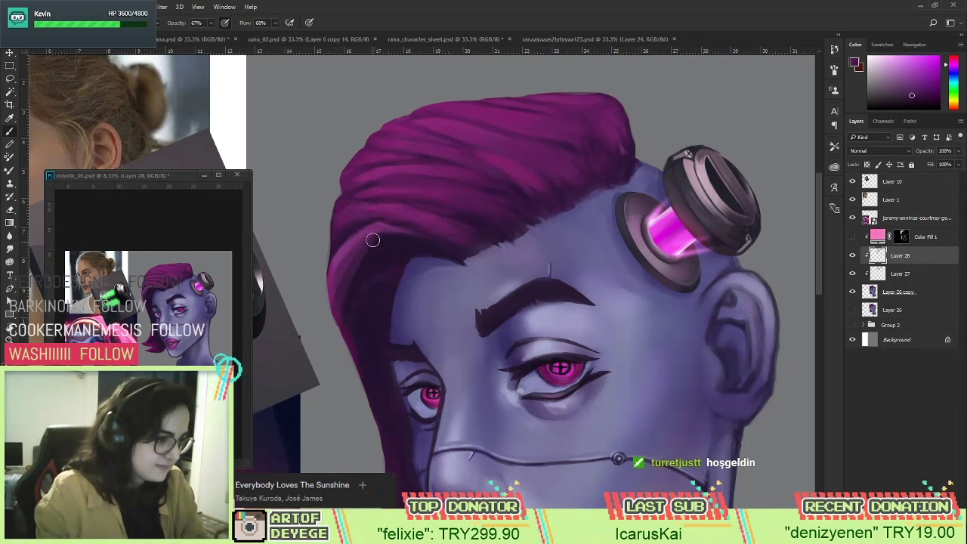
left_click(363, 241, "alt")
left_click(372, 233, "alt")
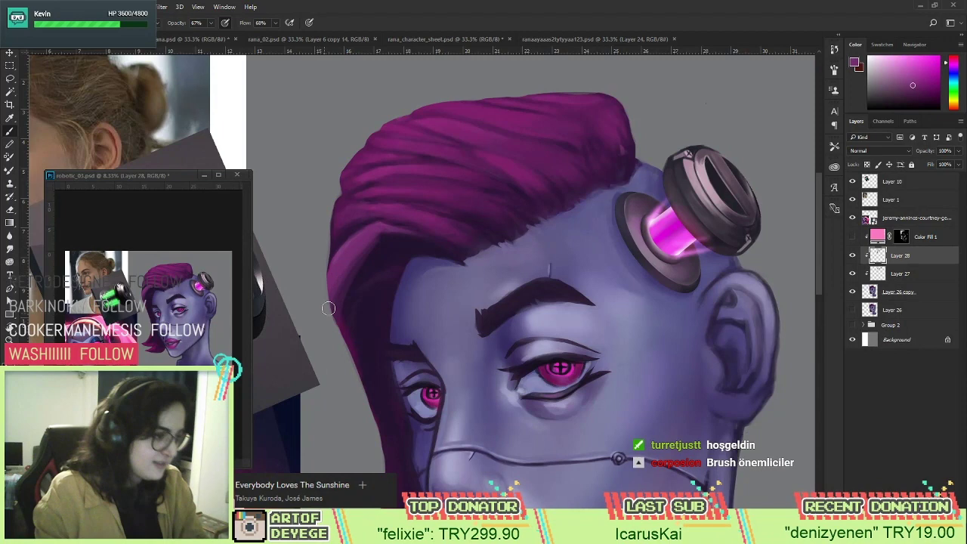
left_click(388, 239, "alt")
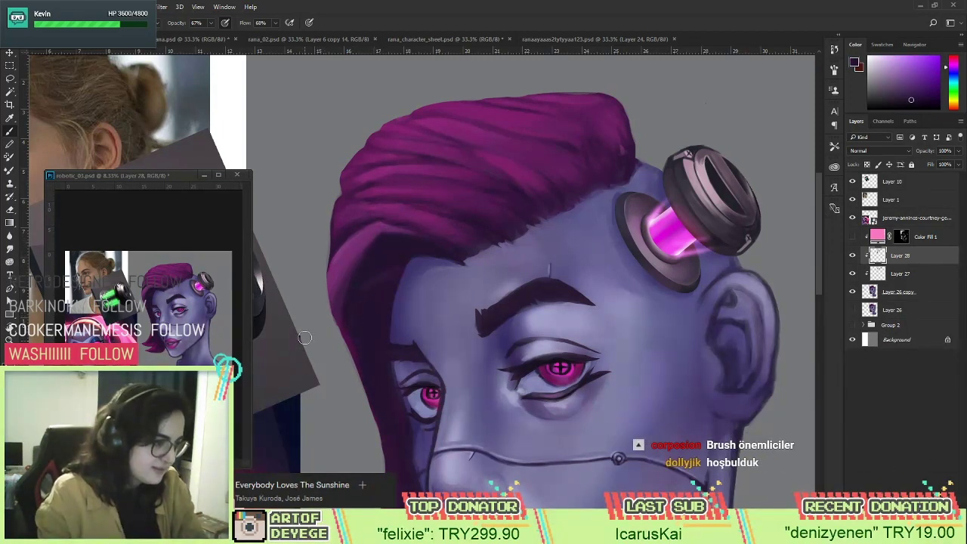
left_click(356, 249, "alt")
left_click(345, 235, "alt")
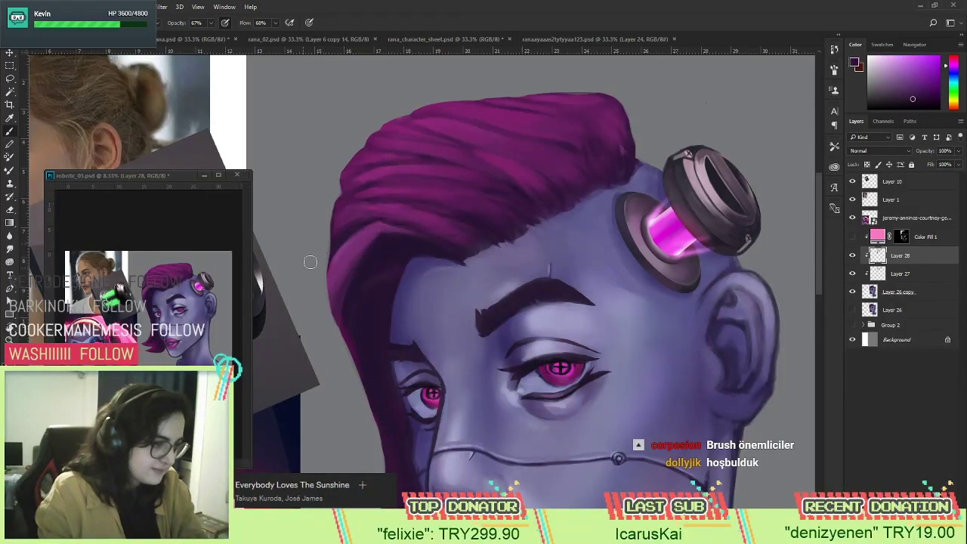
left_click(356, 219, "alt")
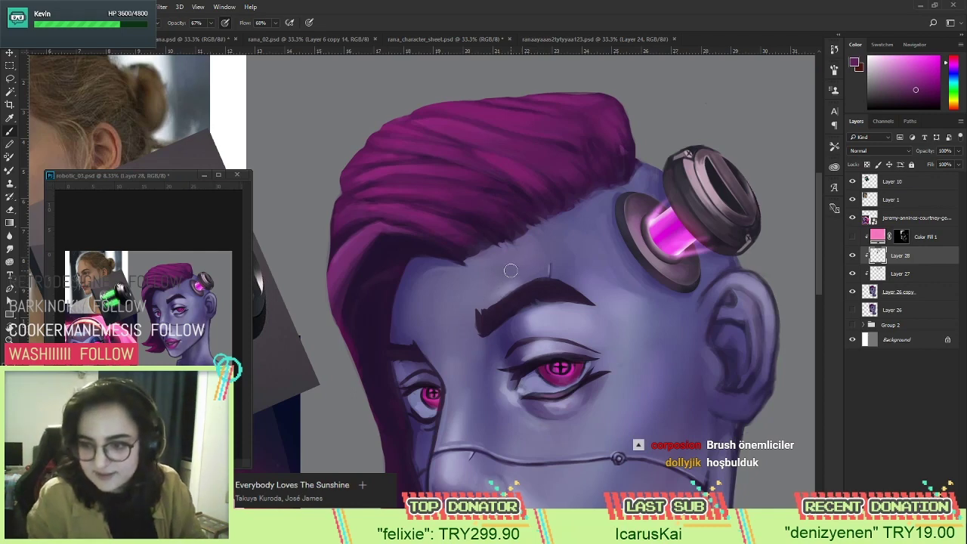
right_click(586, 244)
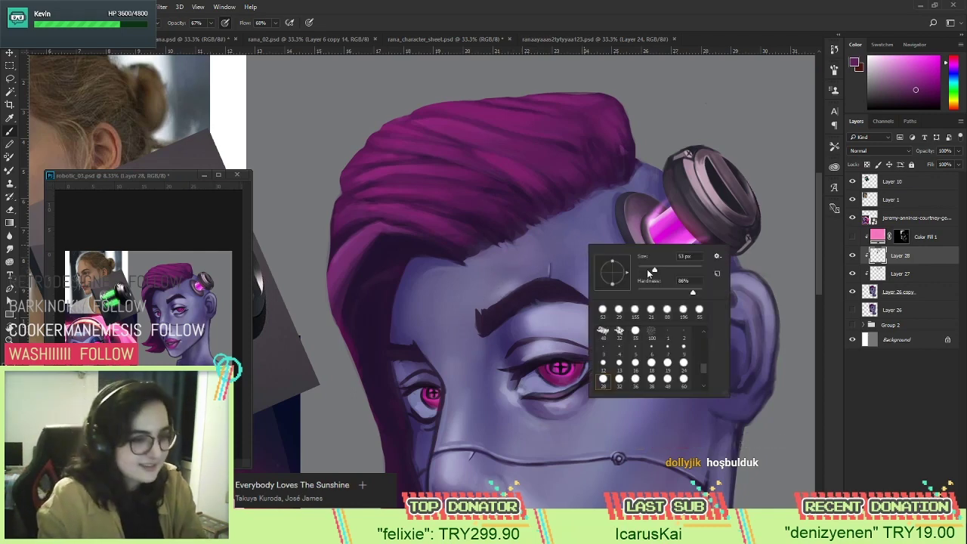
left_click(443, 229)
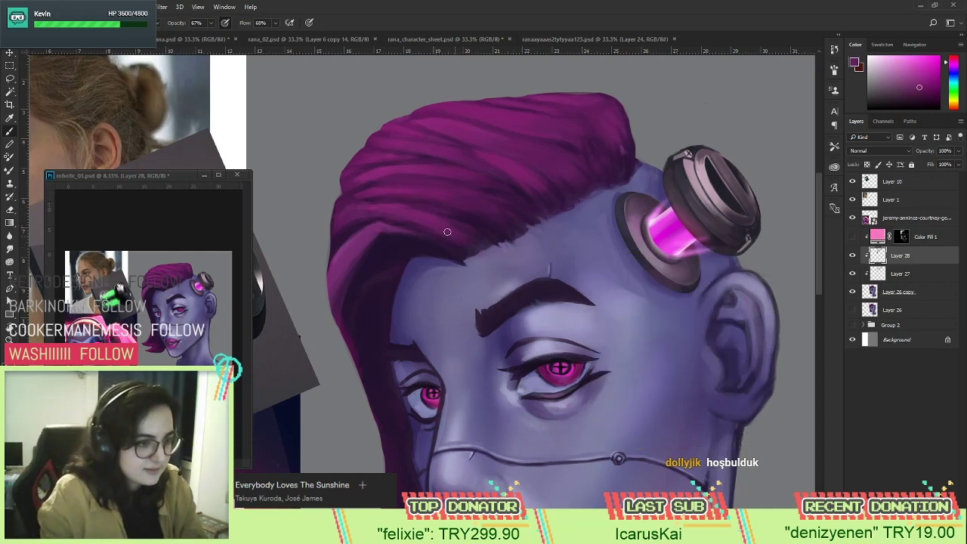
left_click(382, 199, "alt")
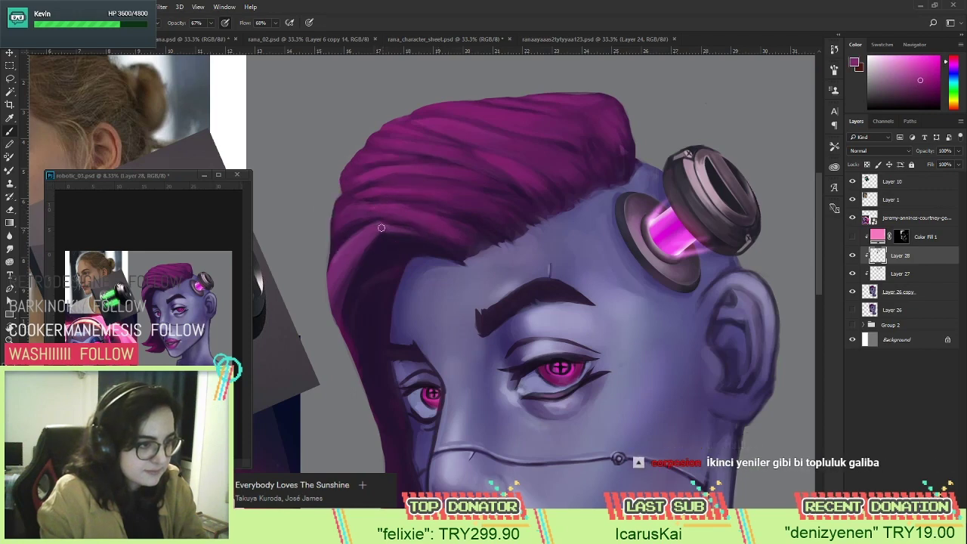
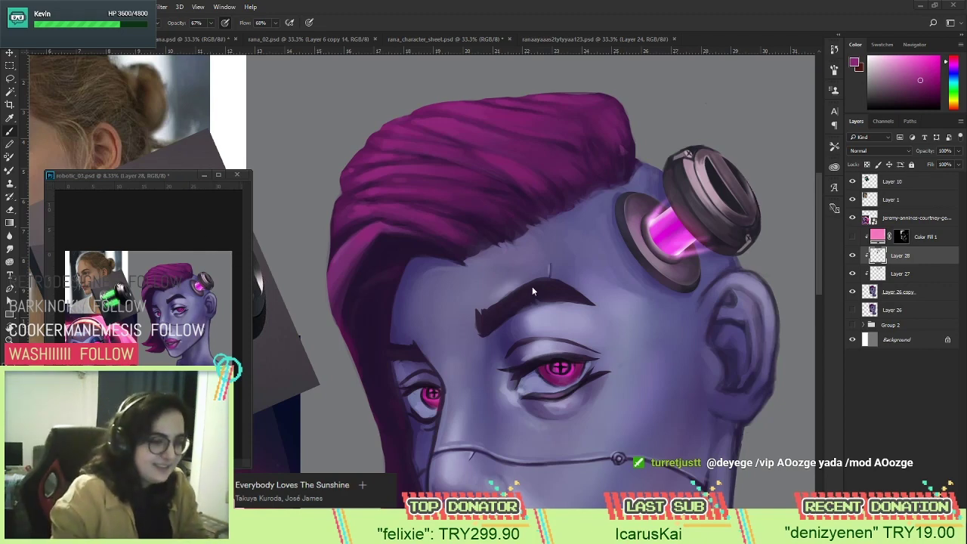
Pan to the forehead and repaint hair strands with tones sampled from the magenta hair.
left_click_drag(535, 282, 545, 242)
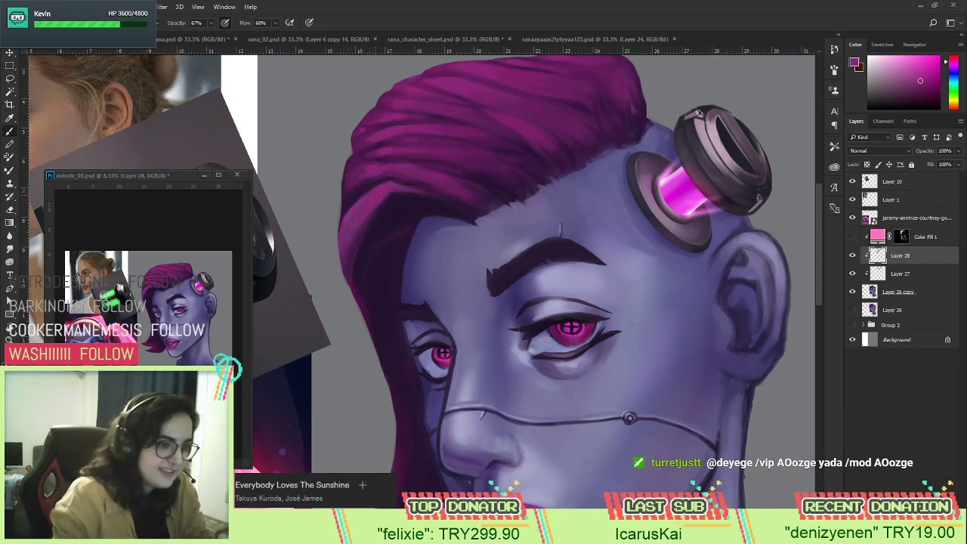
left_click(358, 174, "alt")
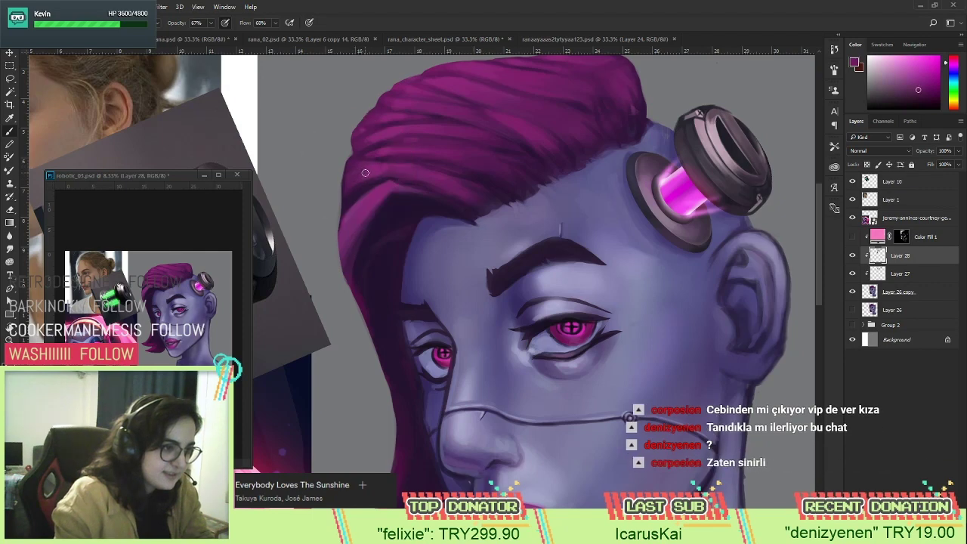
left_click(387, 163, "alt")
left_click(388, 127, "alt")
left_click(388, 128, "alt")
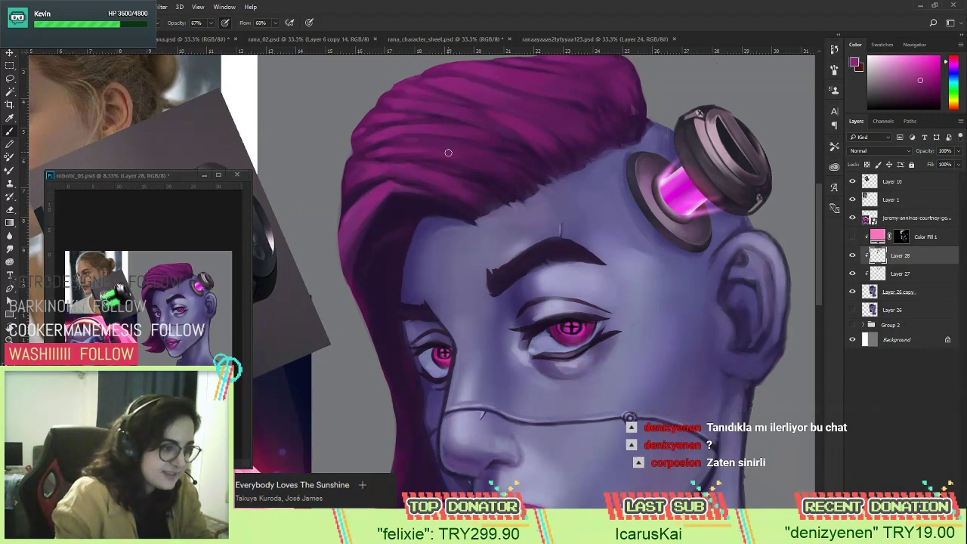
Zoom out in several steps to view the whole head.
key("z")
left_click(459, 177, "alt")
left_click(459, 177, "alt")
left_click(474, 180, "alt")
key("b")
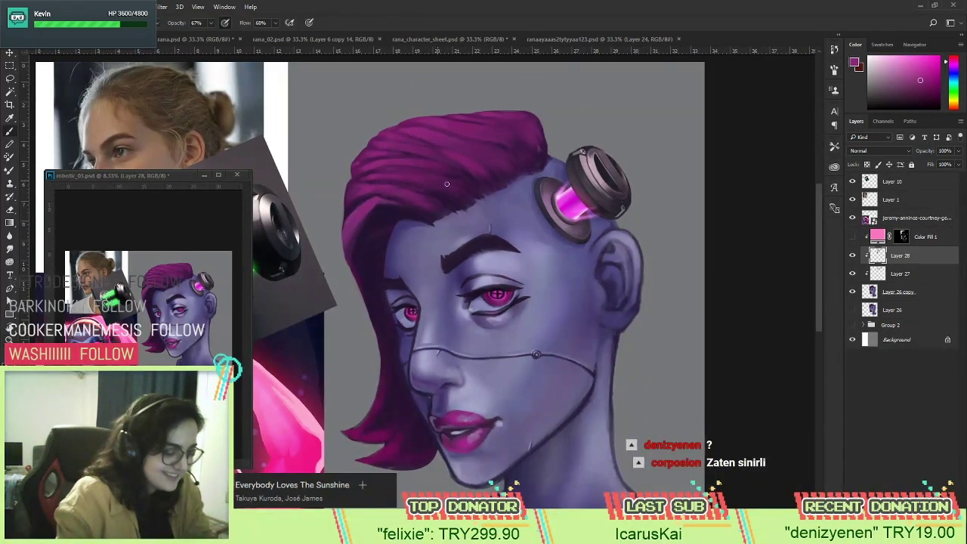
Paint lighter pink and darker purple strand shading across the swept hair using tones eyedropped from it.
left_click(465, 162, "alt")
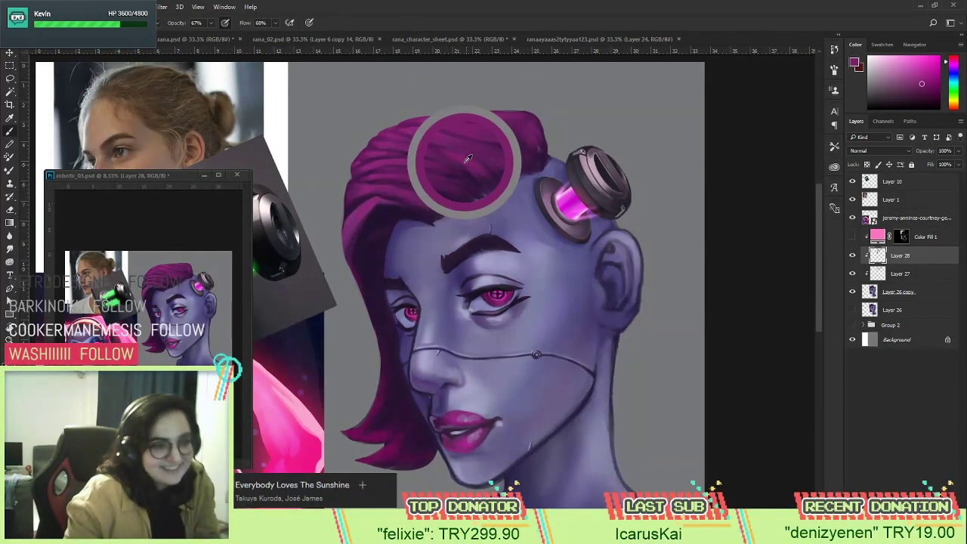
left_click(430, 174, "alt")
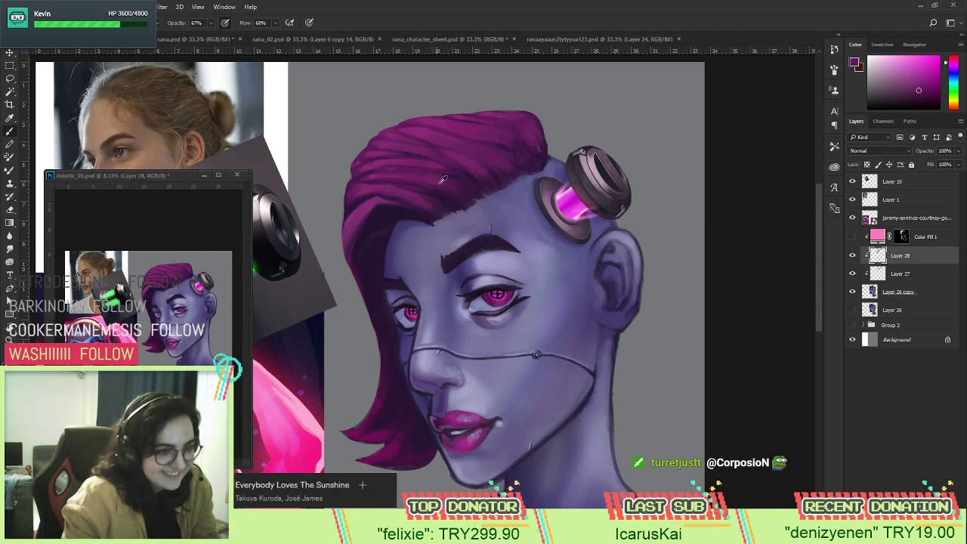
left_click(463, 191, "alt")
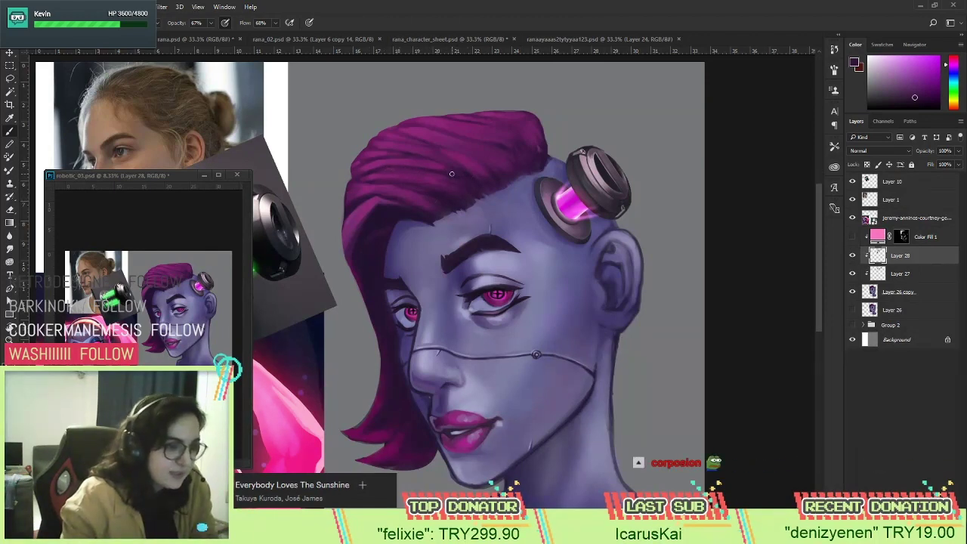
left_click(475, 173, "alt")
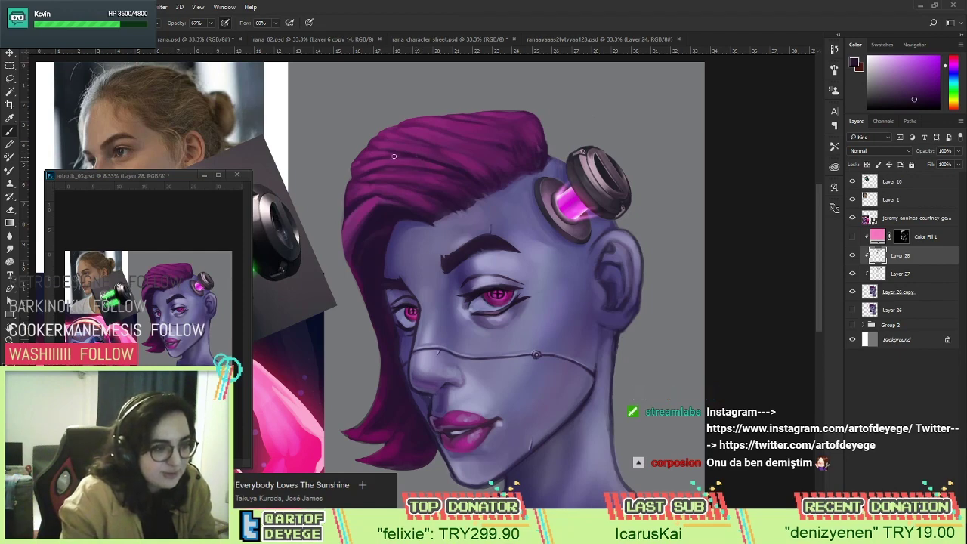
left_click(421, 149, "alt")
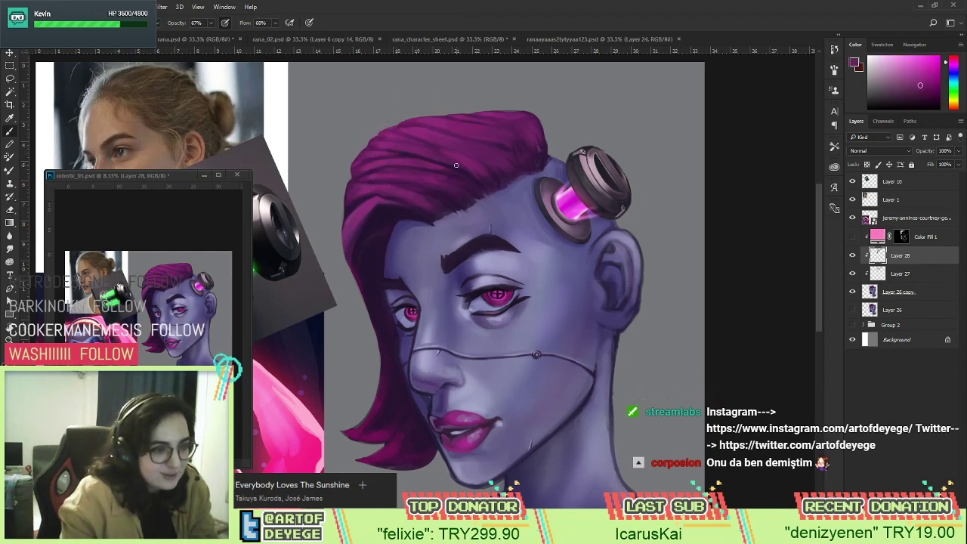
left_click(464, 171, "alt")
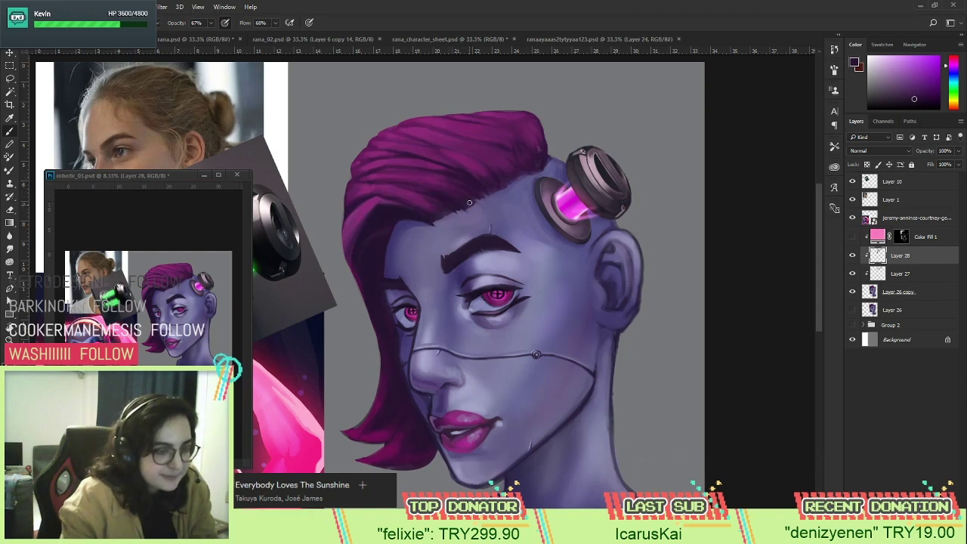
left_click(443, 172, "alt")
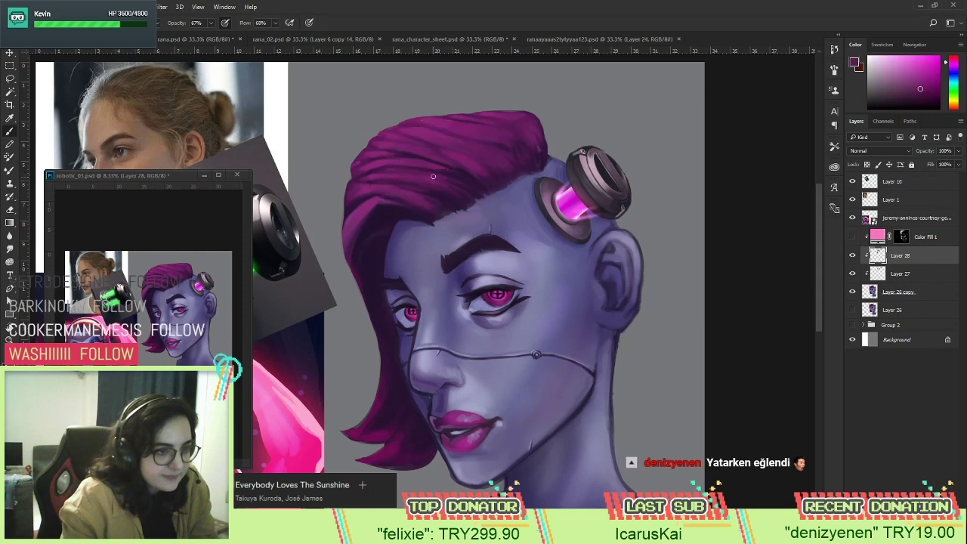
left_click(445, 183, "alt")
left_click(445, 184, "alt")
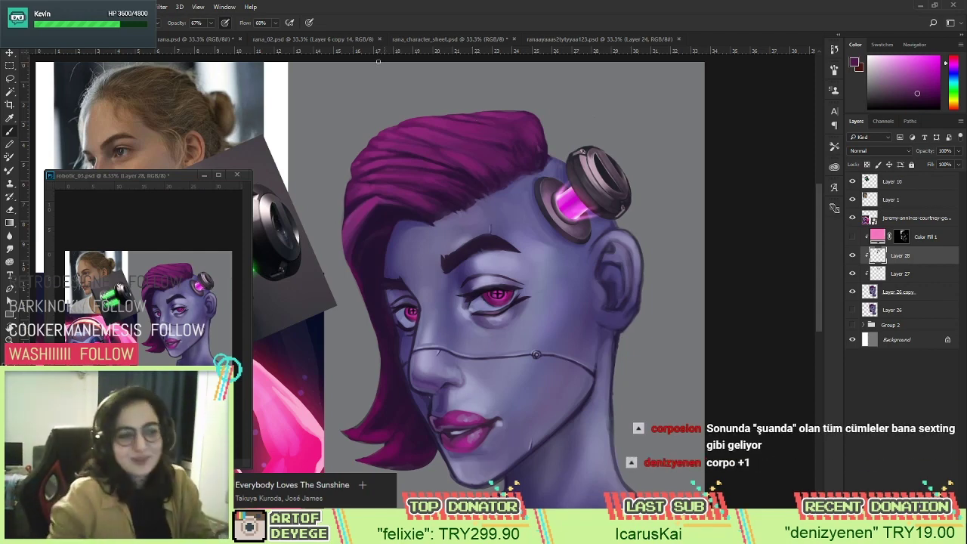
Shade the hairline edge with lighter and darker tones sampled from the hair.
left_click(389, 209, "alt")
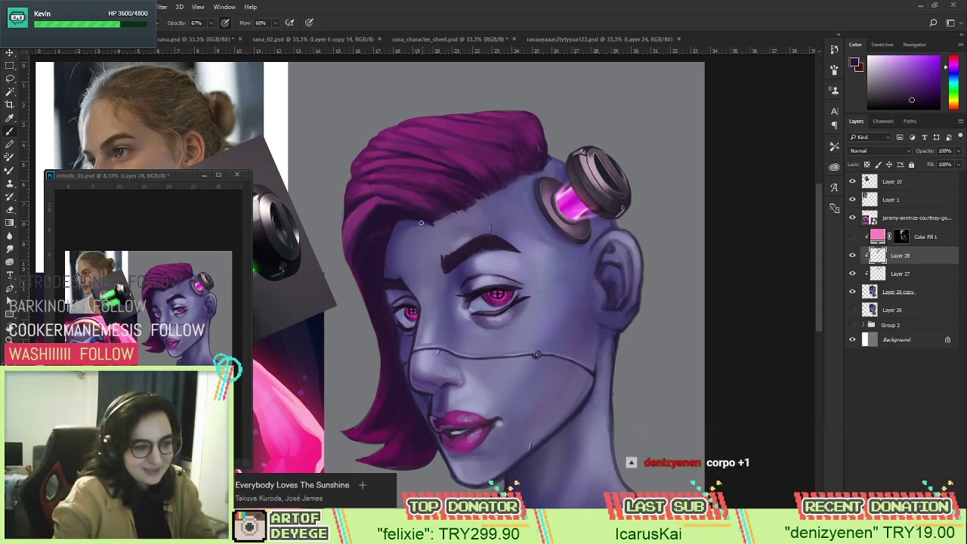
left_click(420, 214, "alt")
left_click(419, 210, "alt")
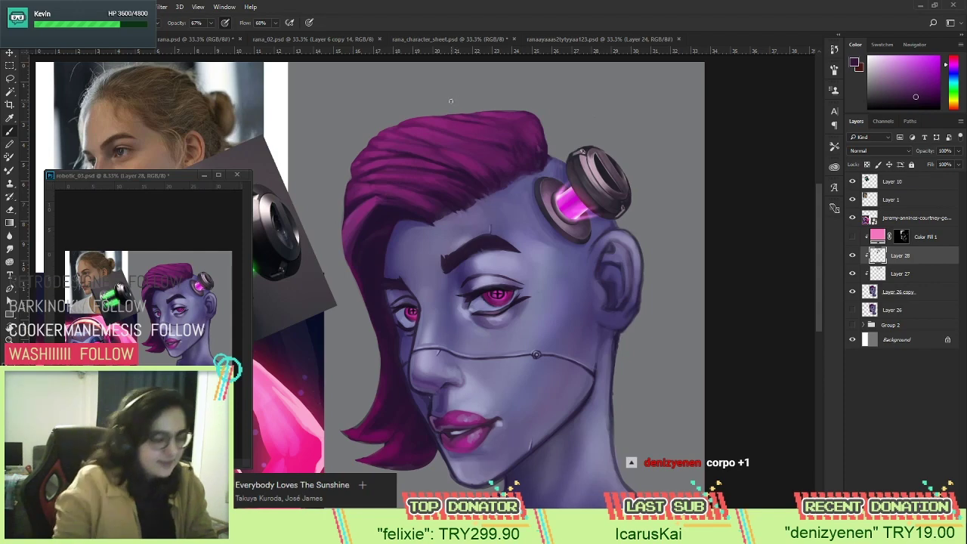
left_click(408, 191, "alt")
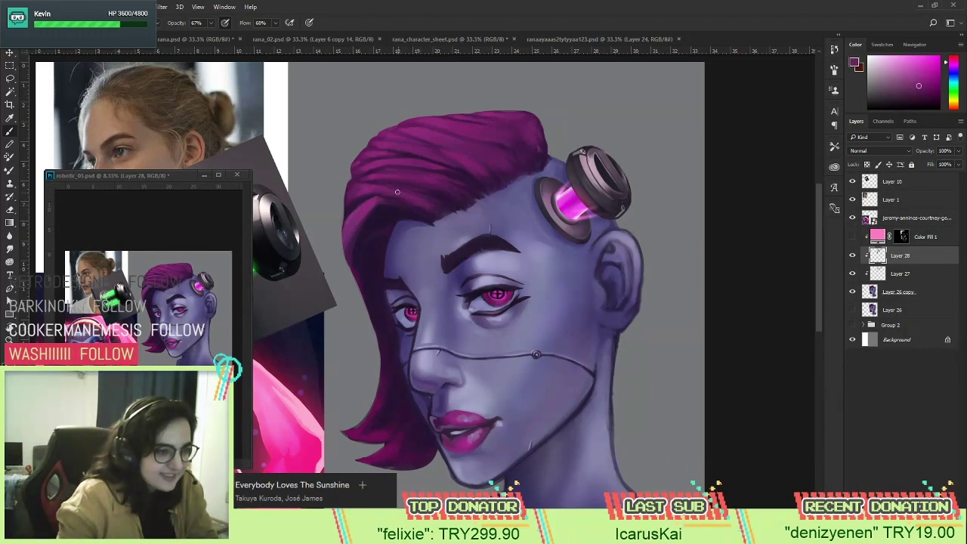
left_click(437, 204, "alt")
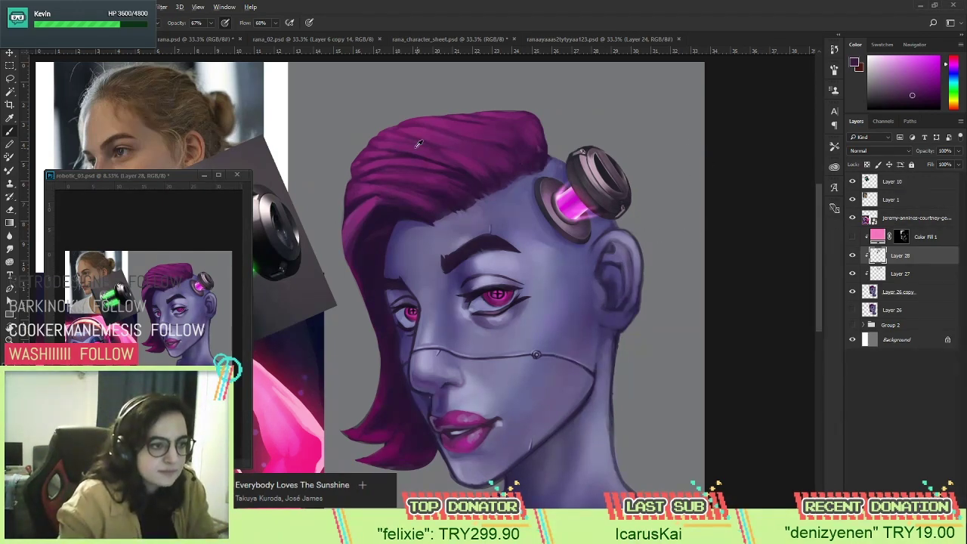
Resize the brush and paint magenta highlight strands along the crown of the hair.
key("]")
key("[")
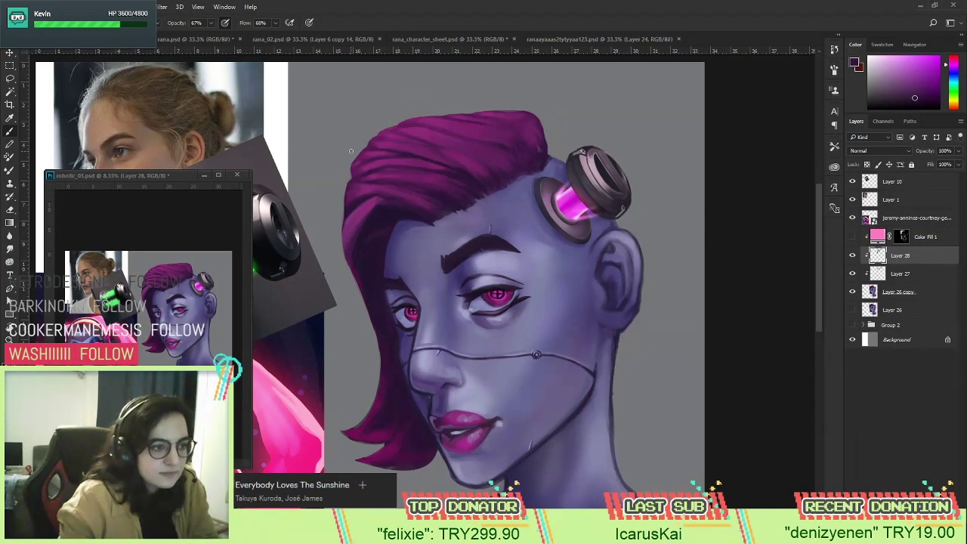
left_click(433, 141, "alt")
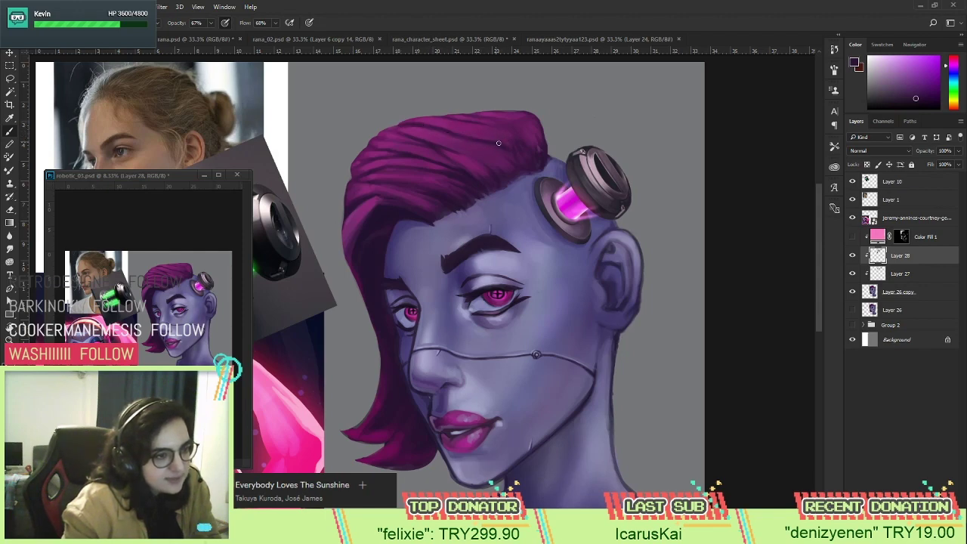
left_click(449, 136, "alt")
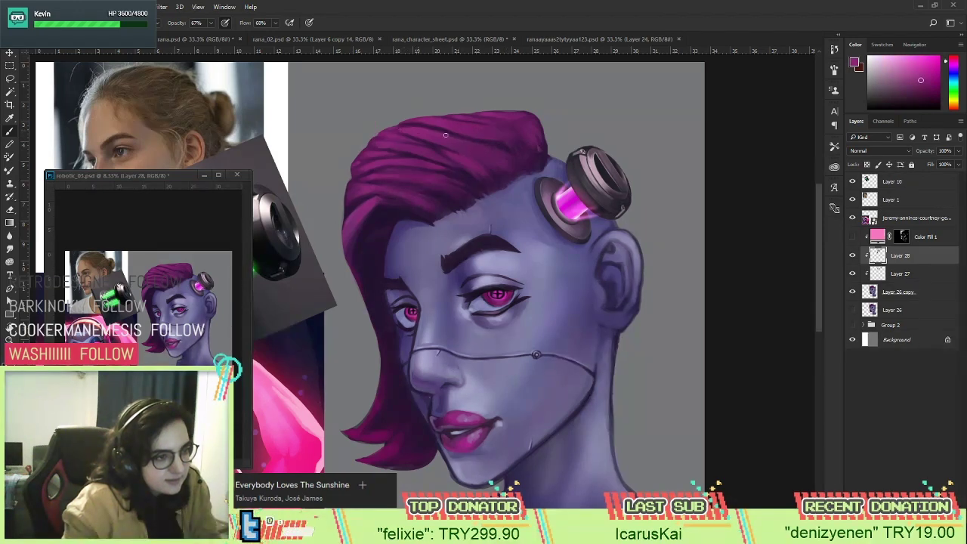
left_click(504, 140, "alt")
Paint light and dark strands at the top of the hair with tones sampled from it.
left_click(500, 138, "alt")
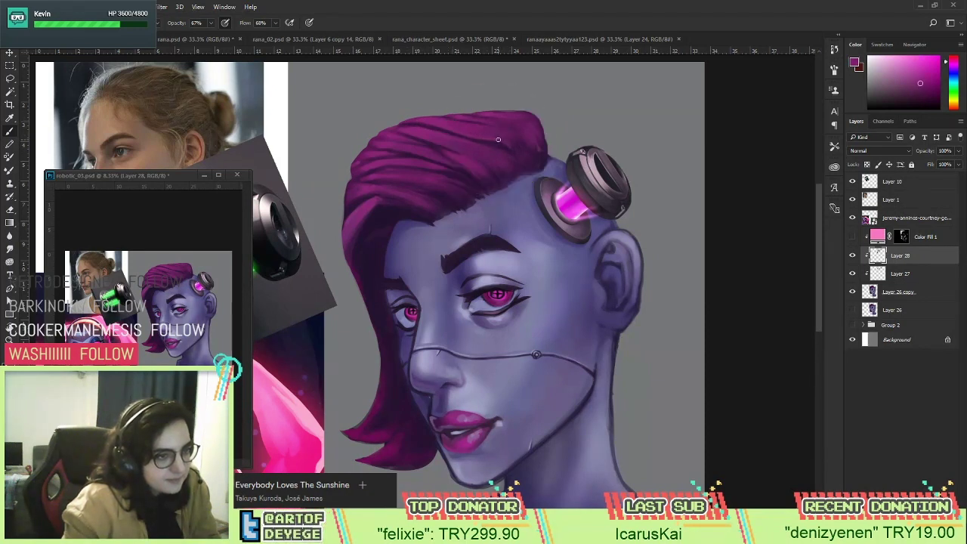
left_click(444, 125, "alt")
left_click(446, 124, "alt")
left_click(430, 142, "alt")
left_click(425, 140, "alt")
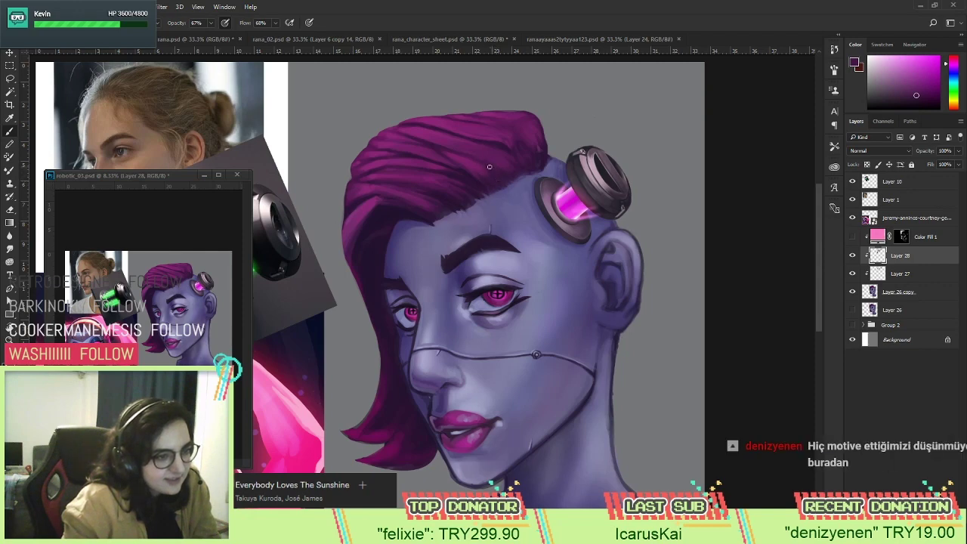
left_click(426, 140, "alt")
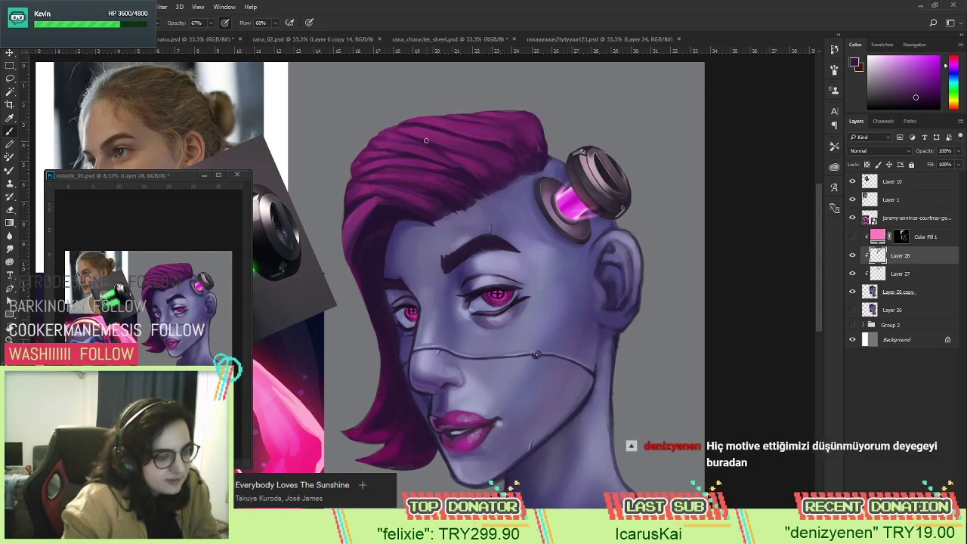
left_click(484, 166, "alt")
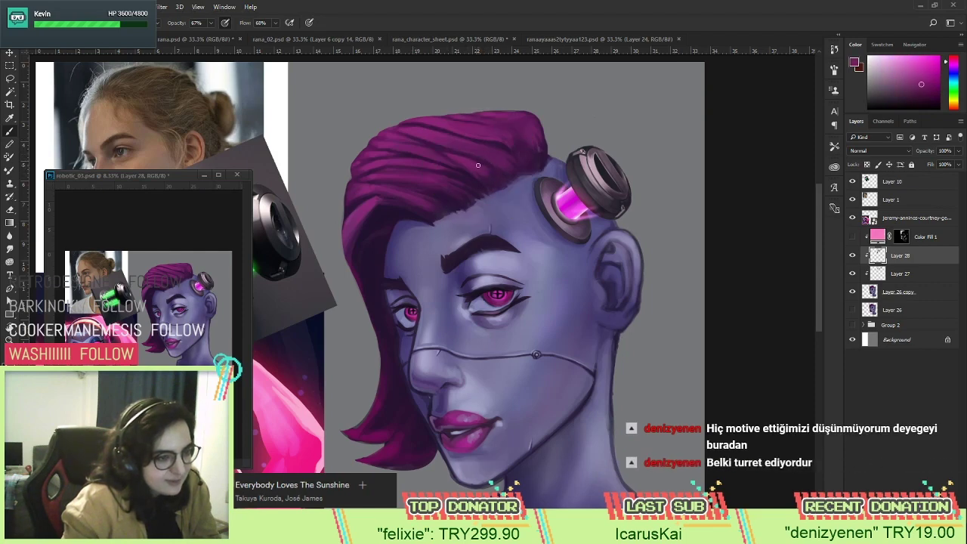
left_click(481, 161, "alt")
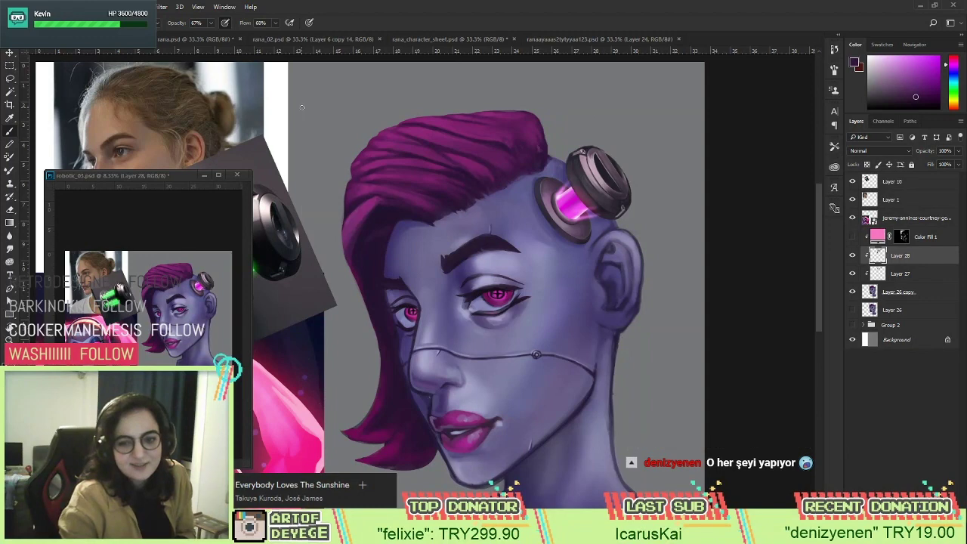
Continue layering darker and lighter magenta strands across the top of the hair.
left_click(440, 142, "alt")
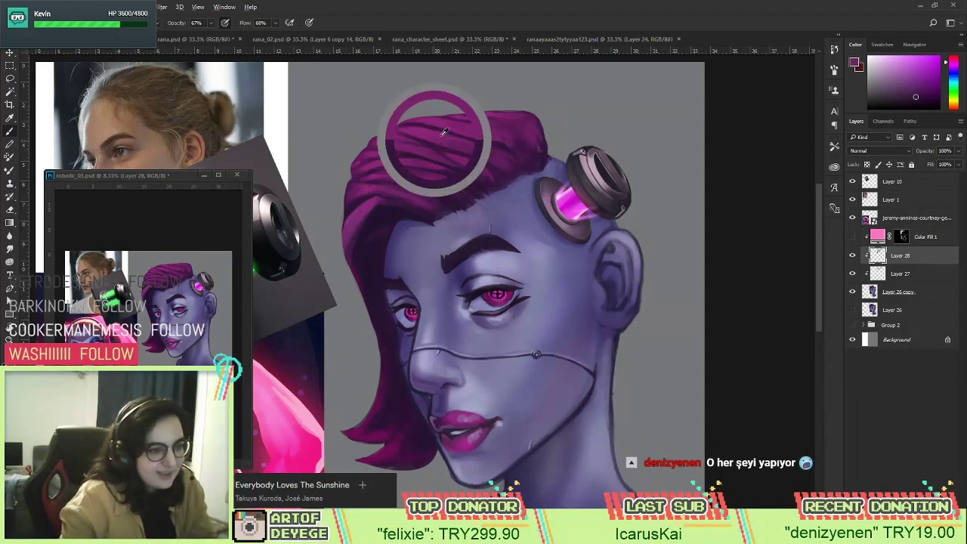
left_click(432, 140, "alt")
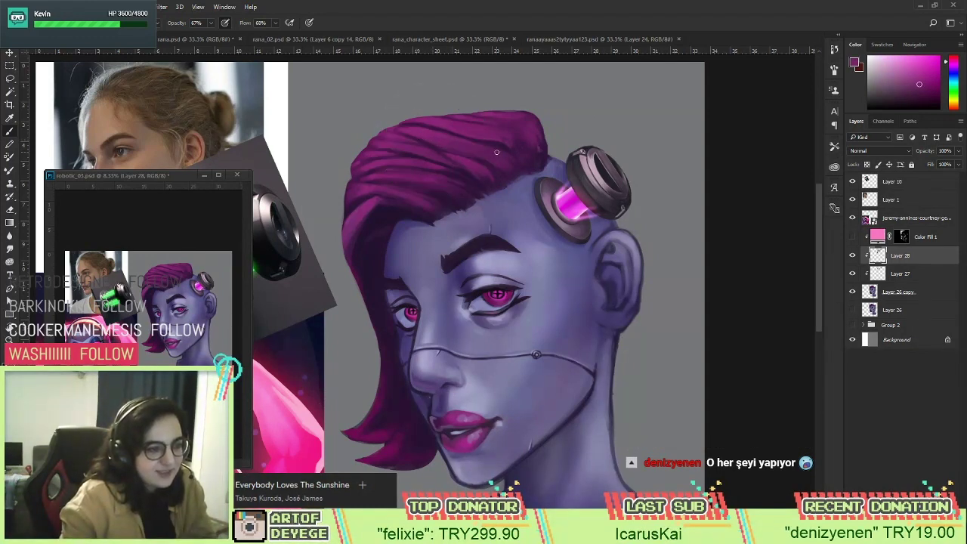
left_click(436, 129, "alt")
left_click(438, 127, "alt")
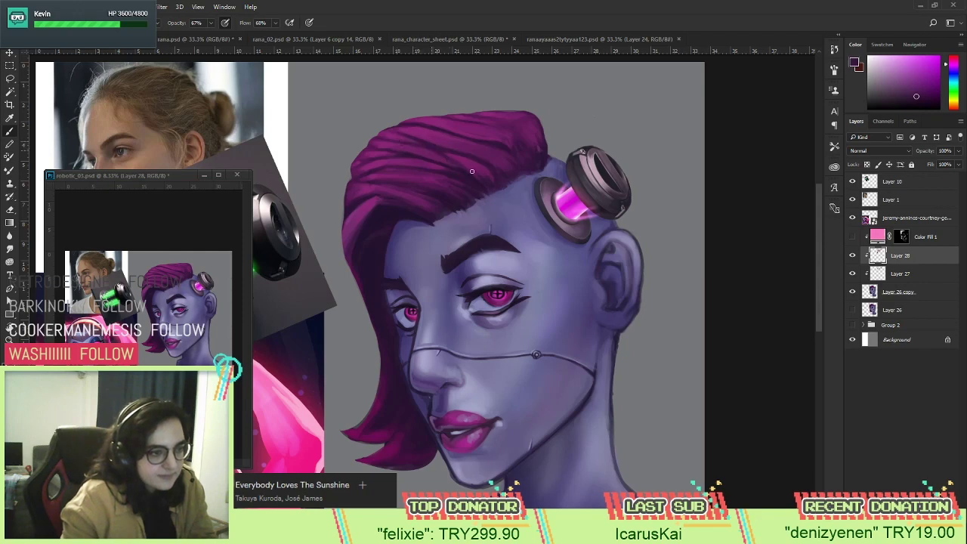
left_click(457, 160, "alt")
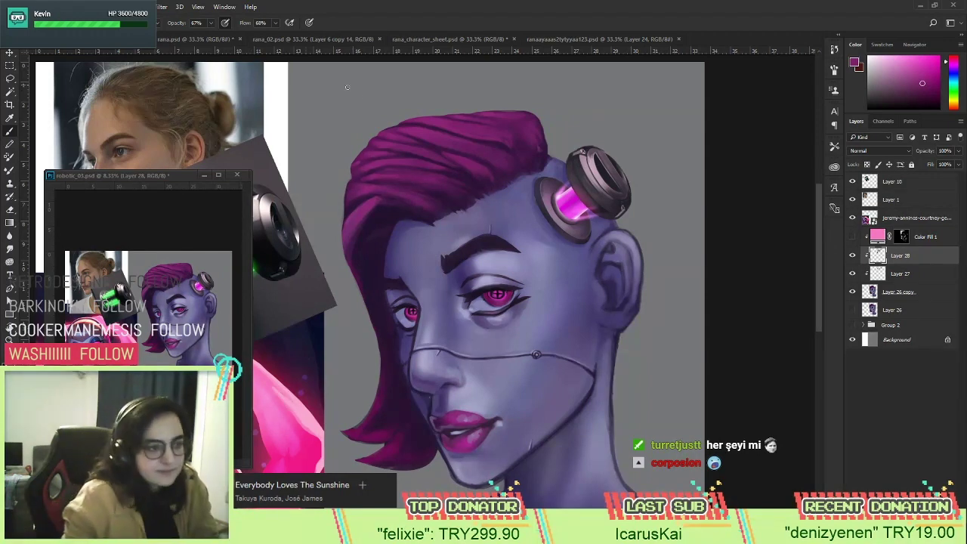
left_click(409, 129, "alt")
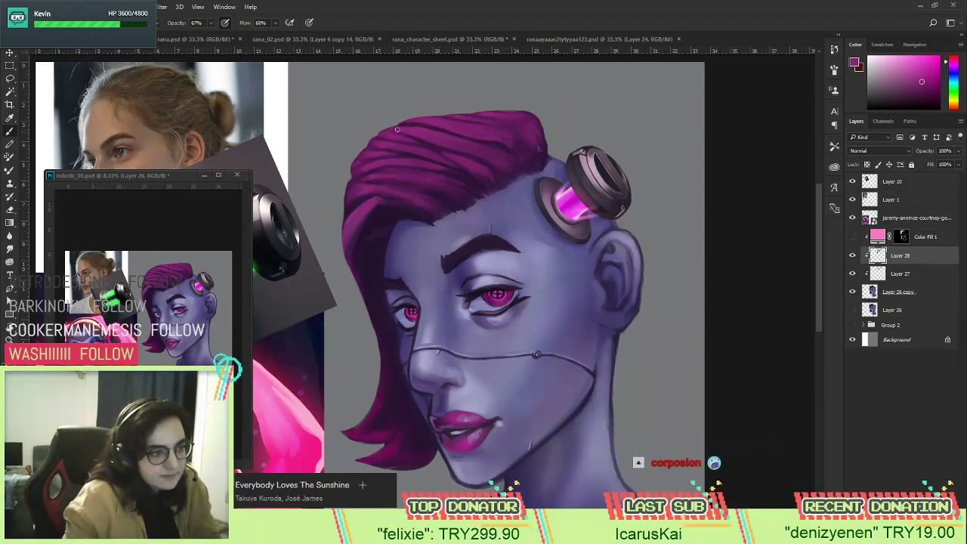
left_click(427, 138, "alt")
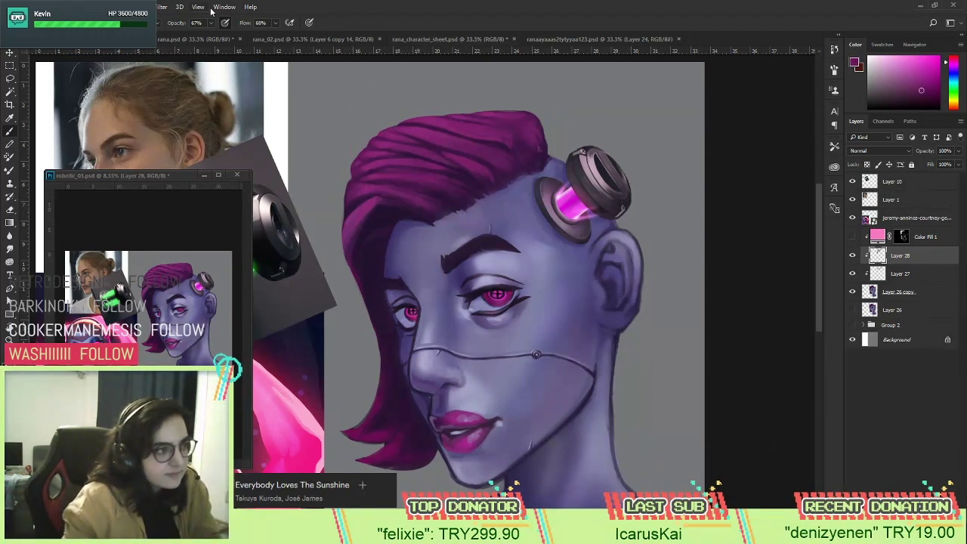
Raise the brush opacity to 93% and sample a slightly darker hair colour.
left_click(221, 34)
left_click(275, 23)
left_click(506, 139, "alt")
right_click(512, 141)
Shrink the brush to 26 px and paint a thin dark strand across the hair.
left_click_drag(570, 163, 568, 163)
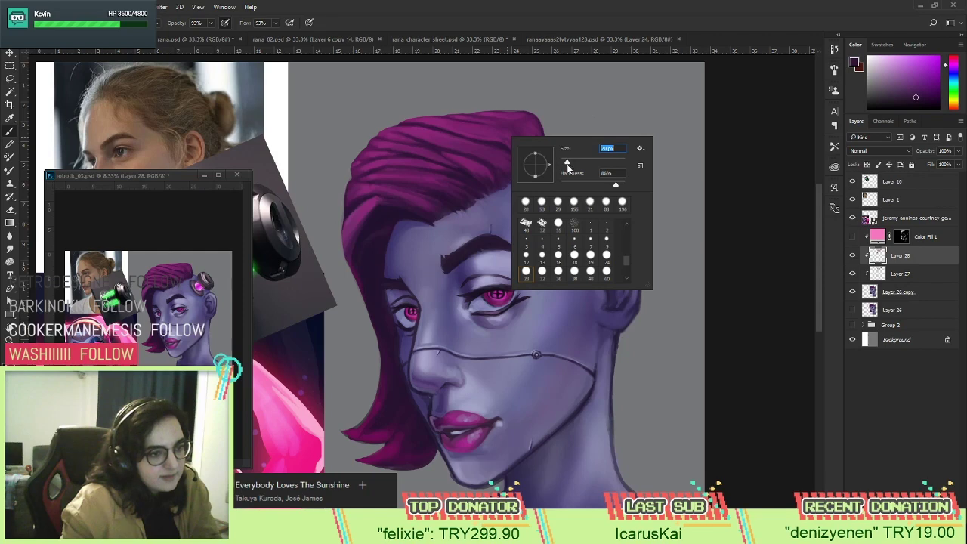
left_click(750, 165)
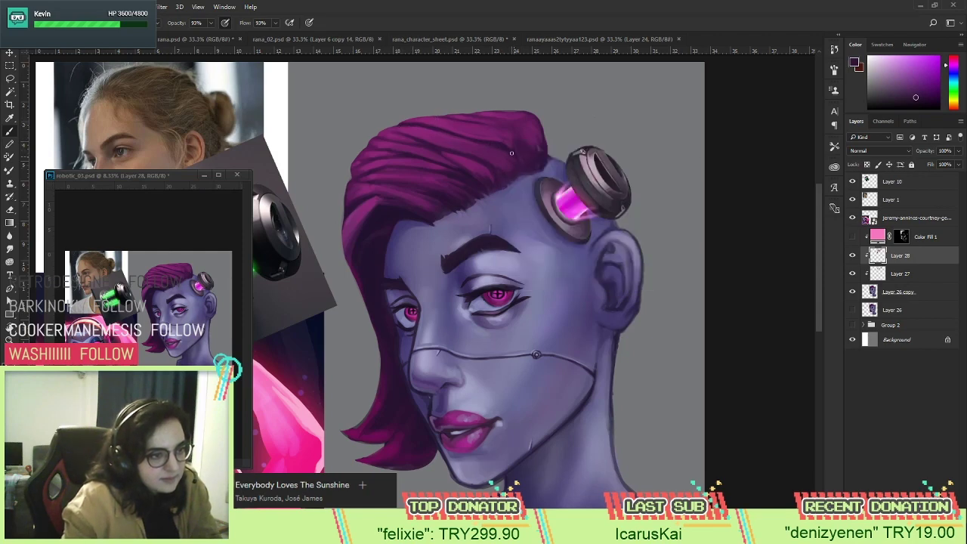
left_click(392, 210, "alt")
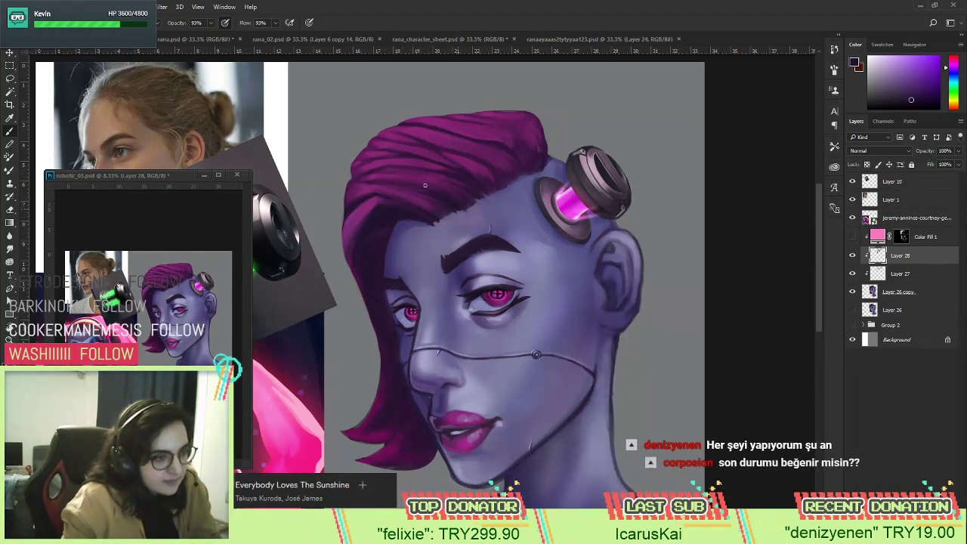
left_click_drag(411, 184, 379, 183)
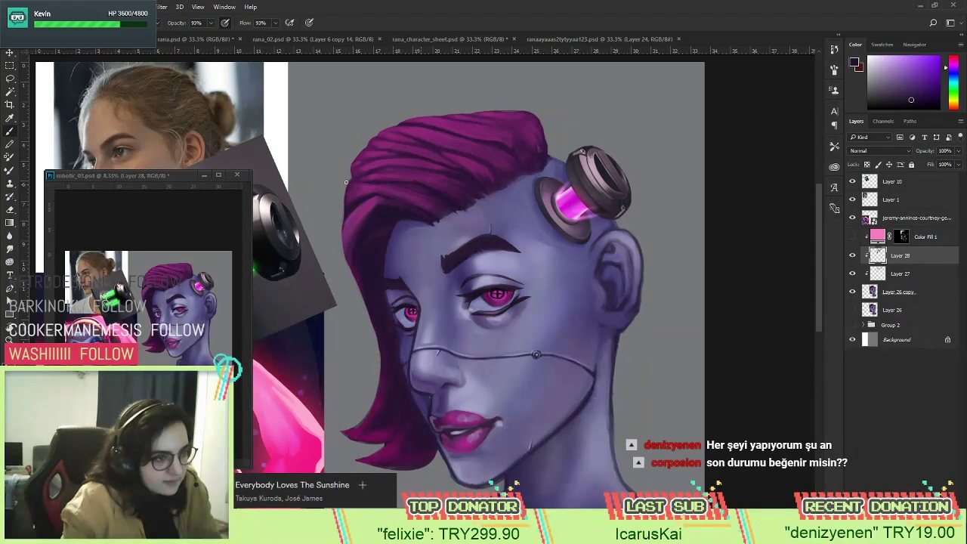
Repaint the left side of the hair with several magentas sampled from it.
left_click(418, 178, "alt")
left_click(443, 185, "alt")
left_click(441, 185, "alt")
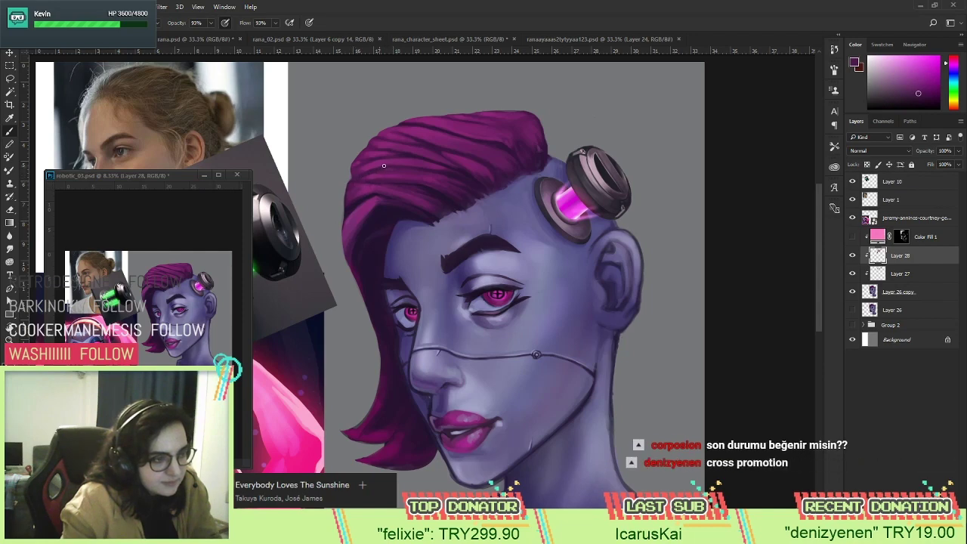
left_click(387, 164, "alt")
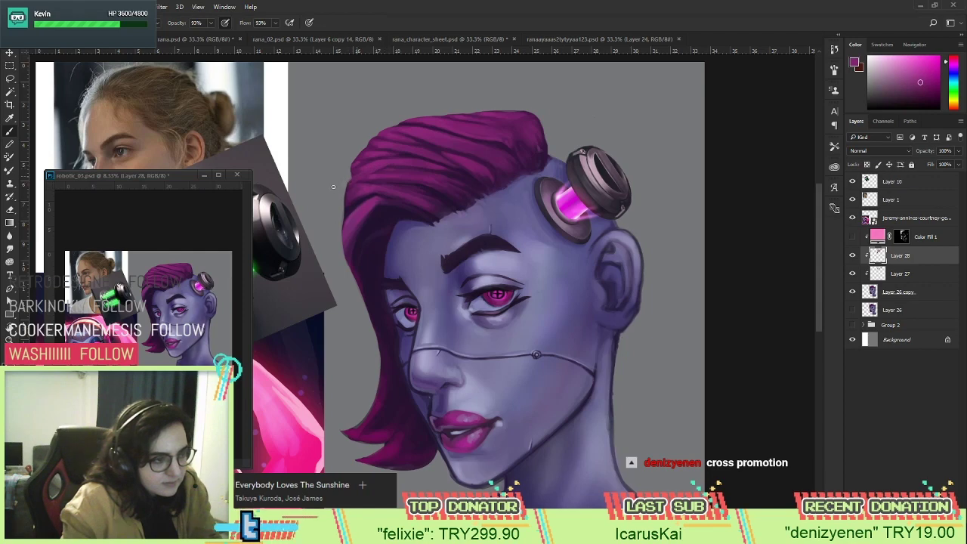
left_click(382, 170, "alt")
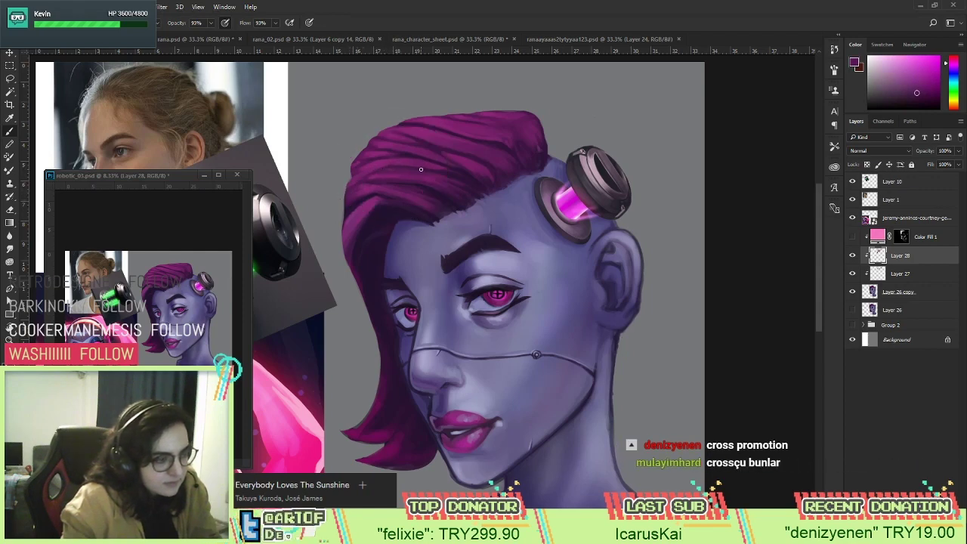
left_click(374, 174, "alt")
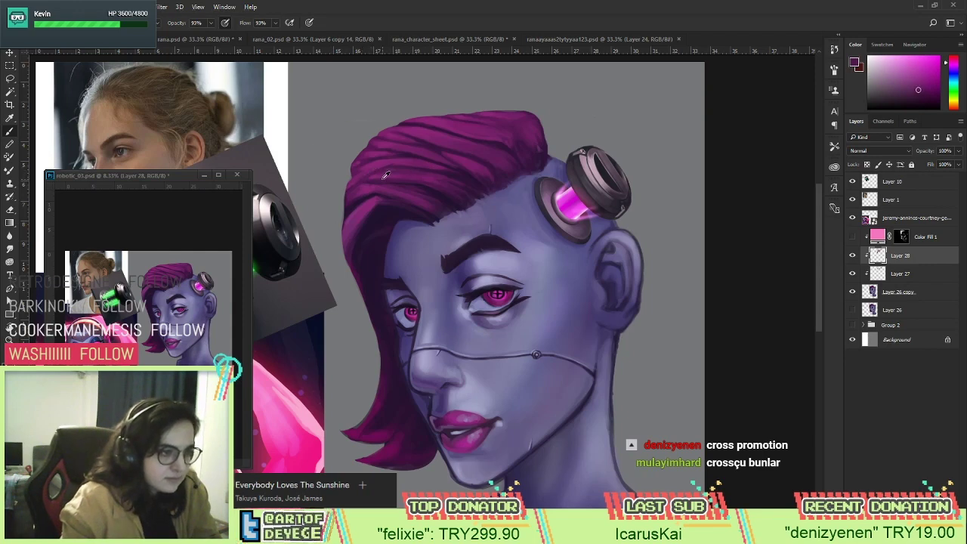
left_click(391, 177, "alt")
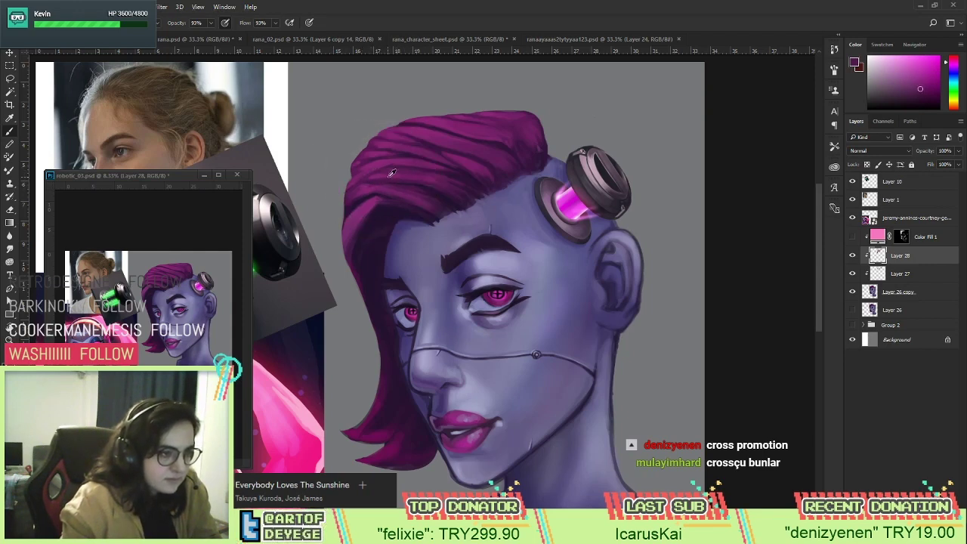
Blend soft lighter and darker purple strokes along the top of the hair.
right_click(499, 167)
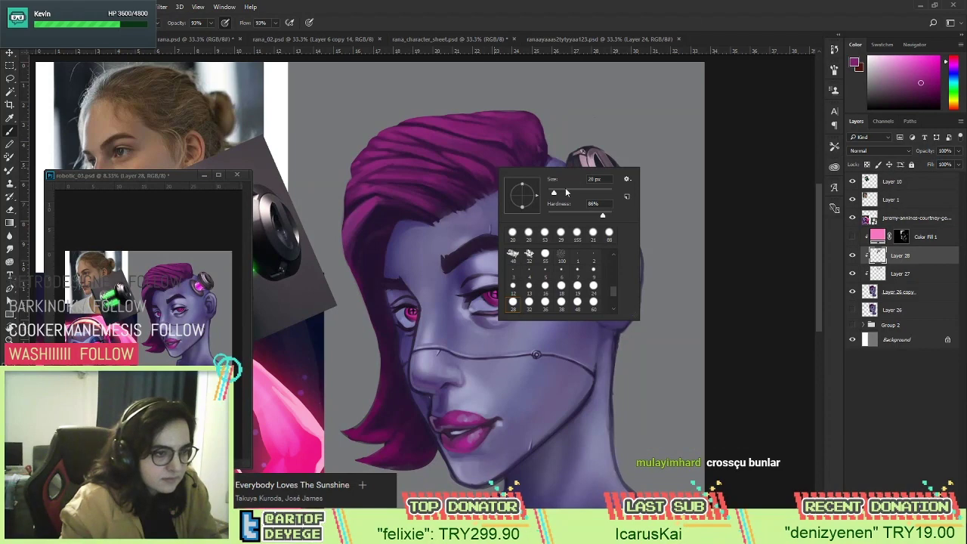
left_click(667, 157)
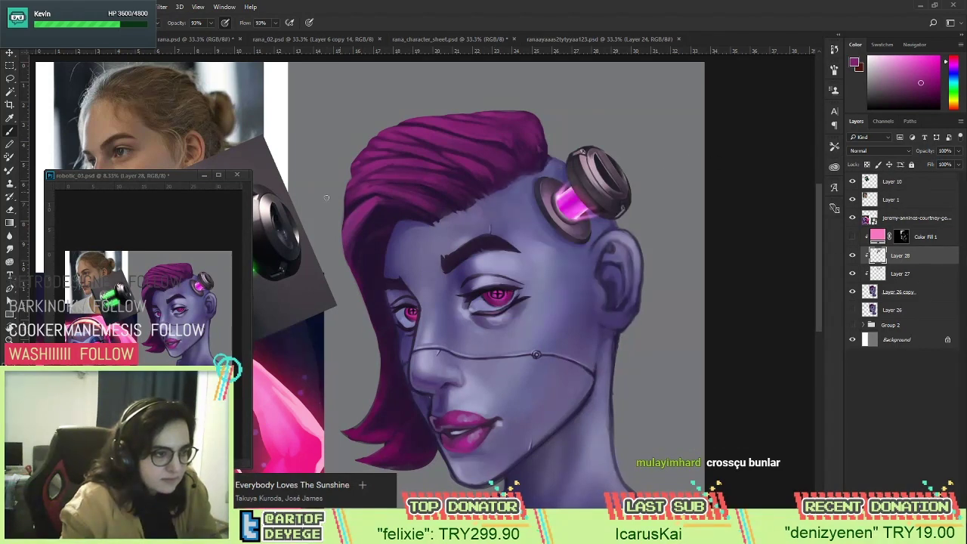
left_click(378, 180, "alt")
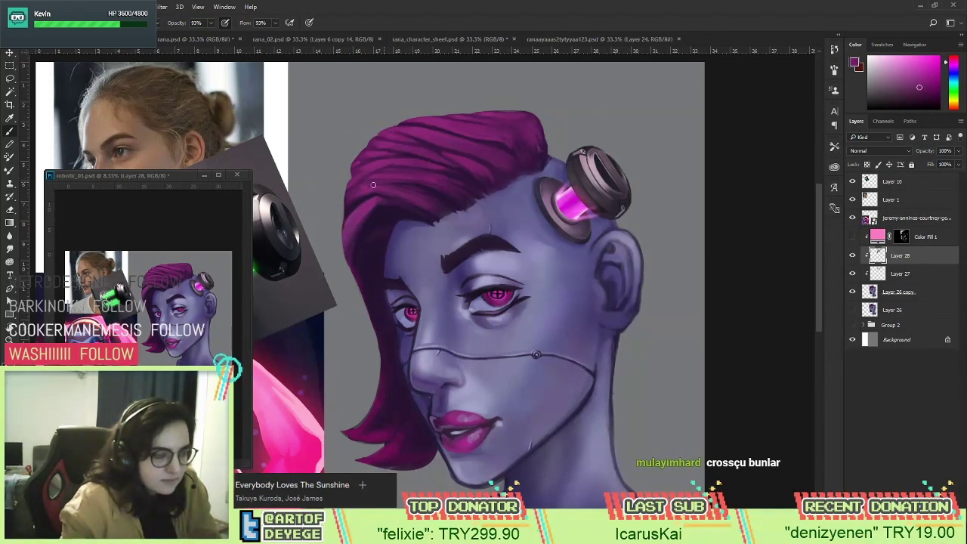
left_click(370, 189, "alt")
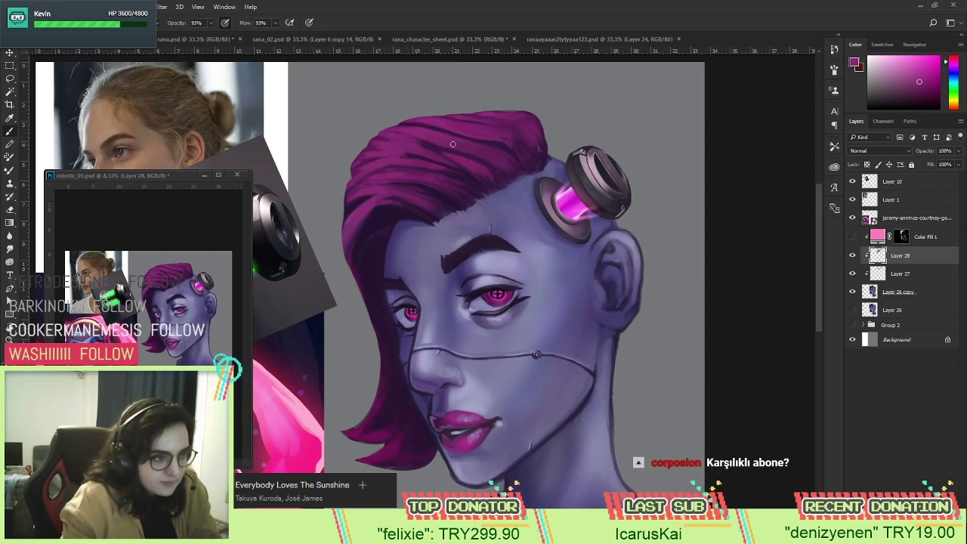
left_click_drag(403, 127, 454, 128)
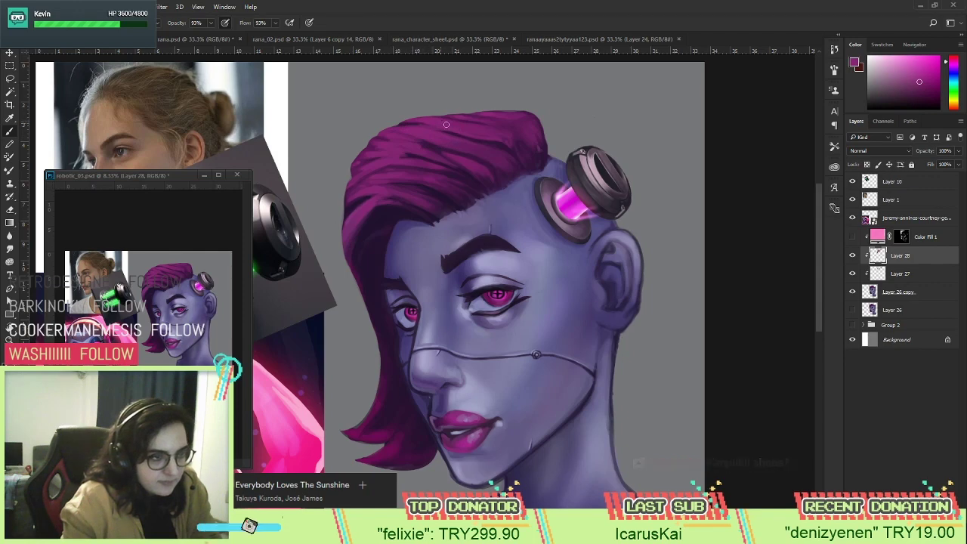
left_click(477, 120, "alt")
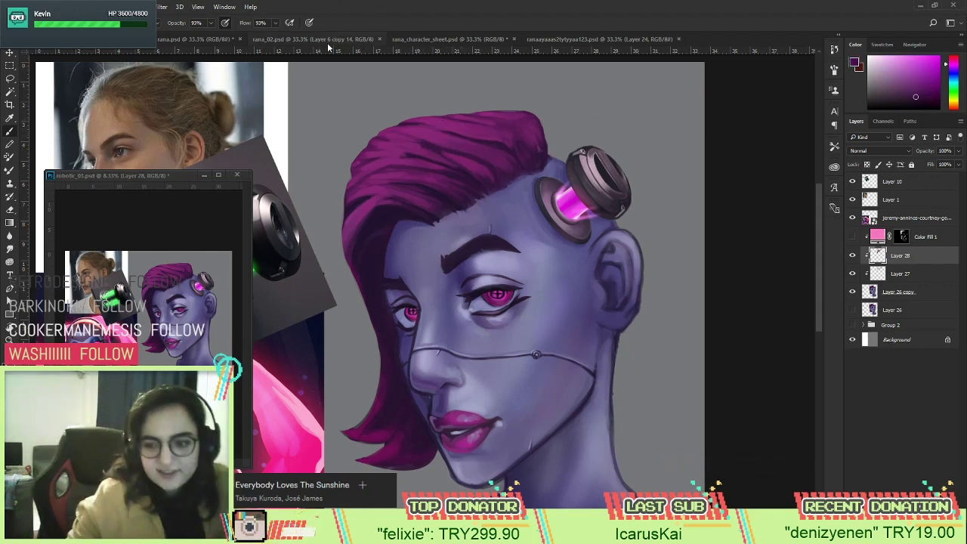
left_click_drag(431, 129, 408, 141)
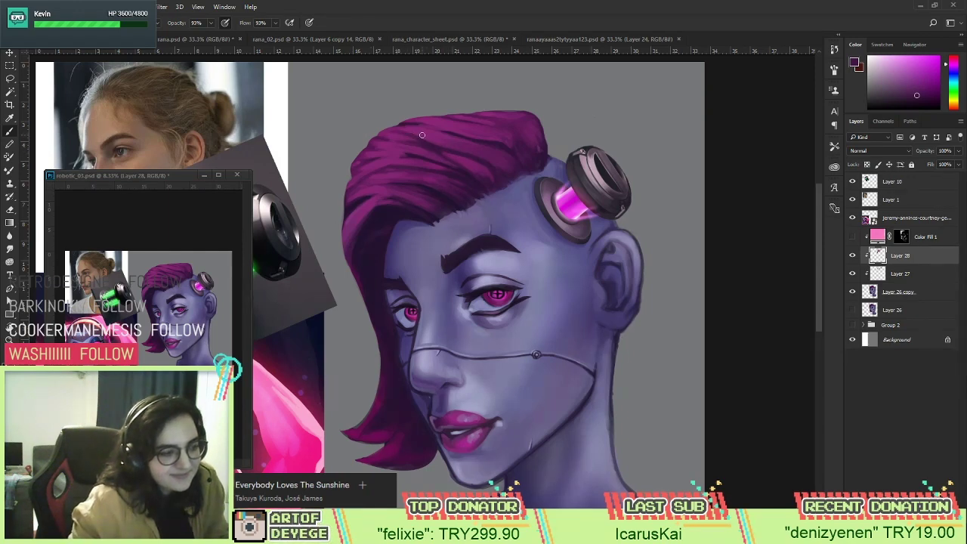
Refine the top sweep strands, alternating brighter and darker sampled magentas.
left_click(428, 130, "alt")
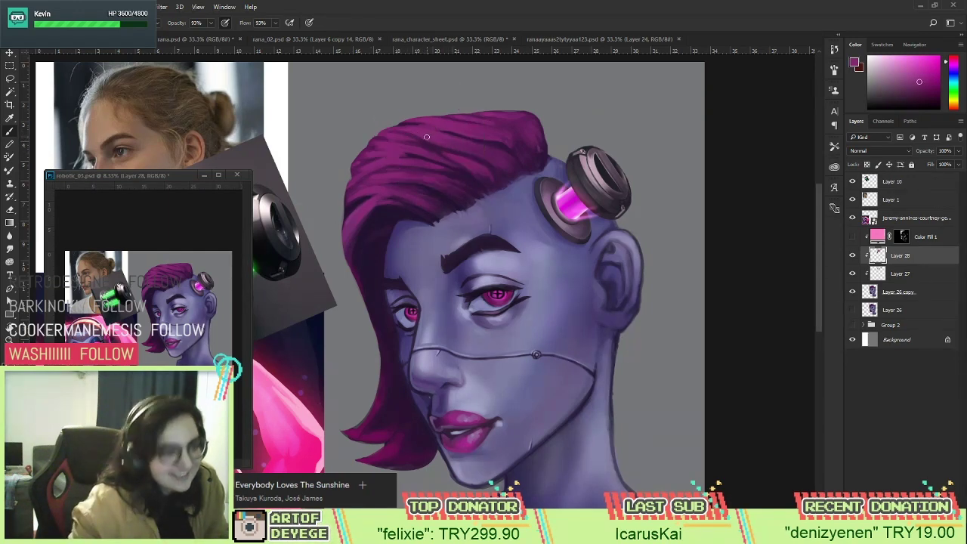
left_click(397, 133, "alt")
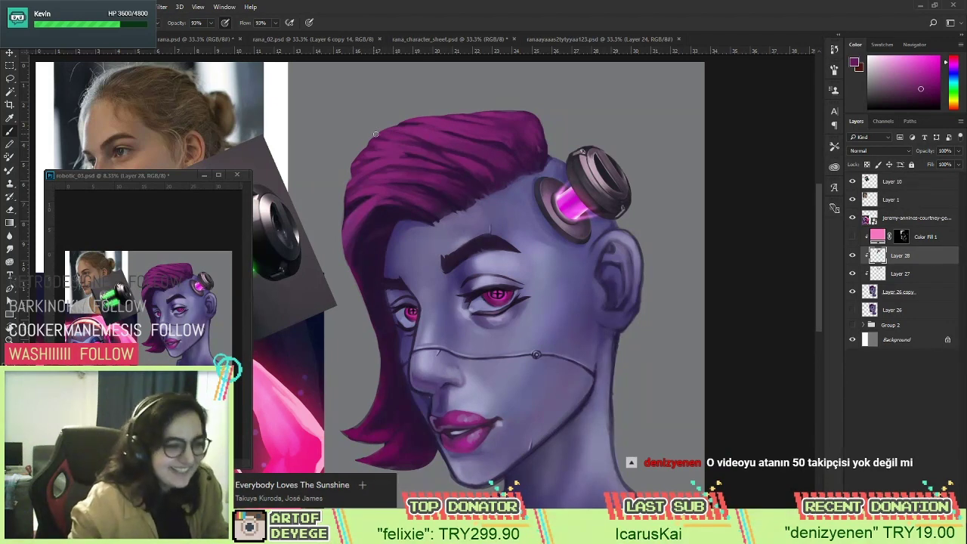
left_click(390, 142, "alt")
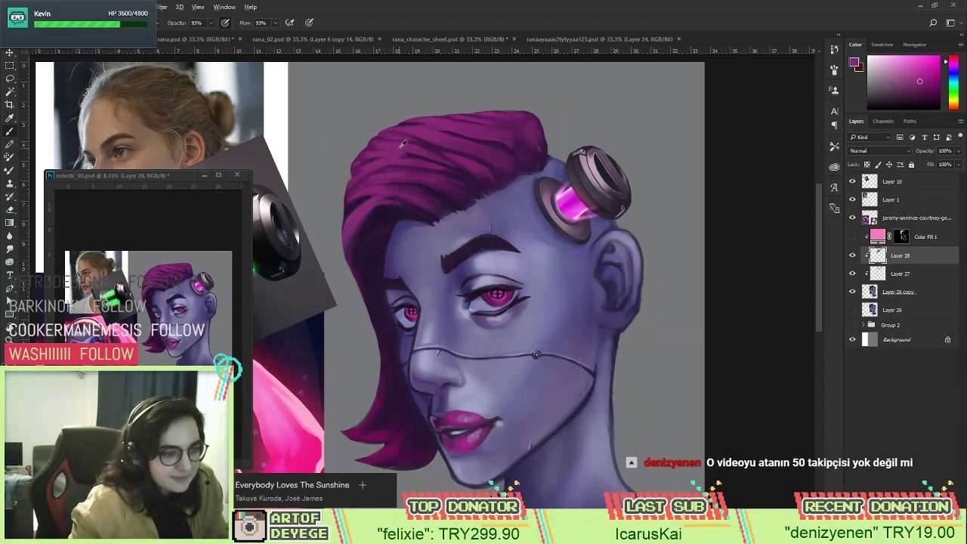
left_click(429, 141, "alt")
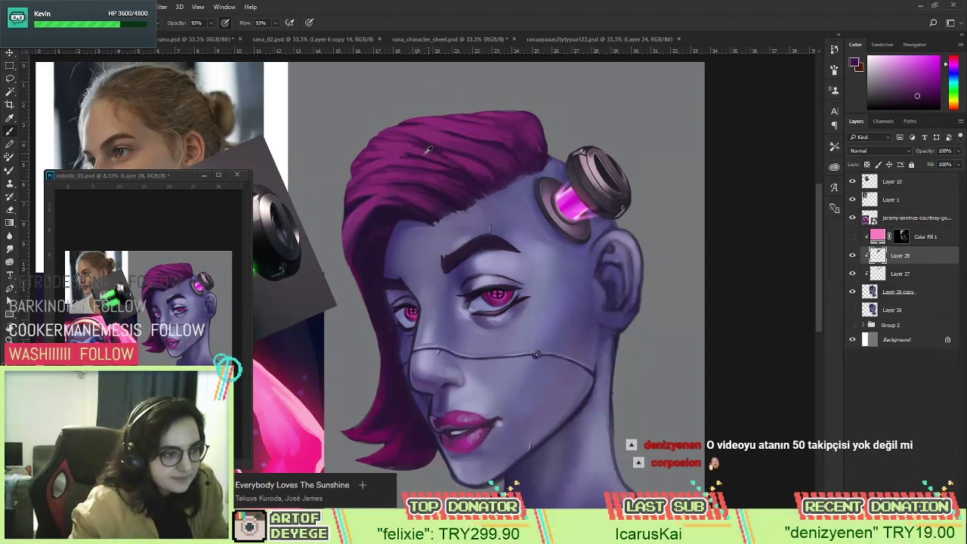
left_click(422, 154, "alt")
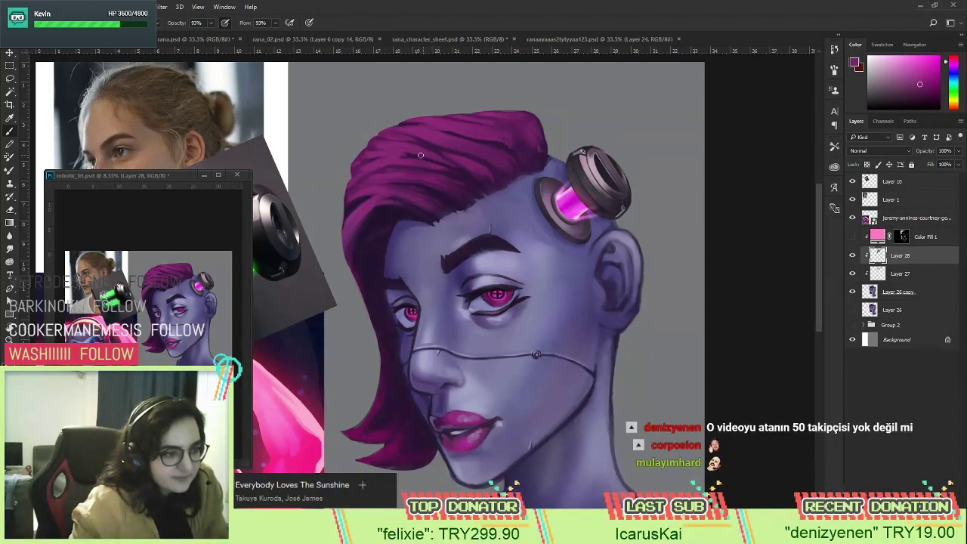
left_click(389, 145, "alt")
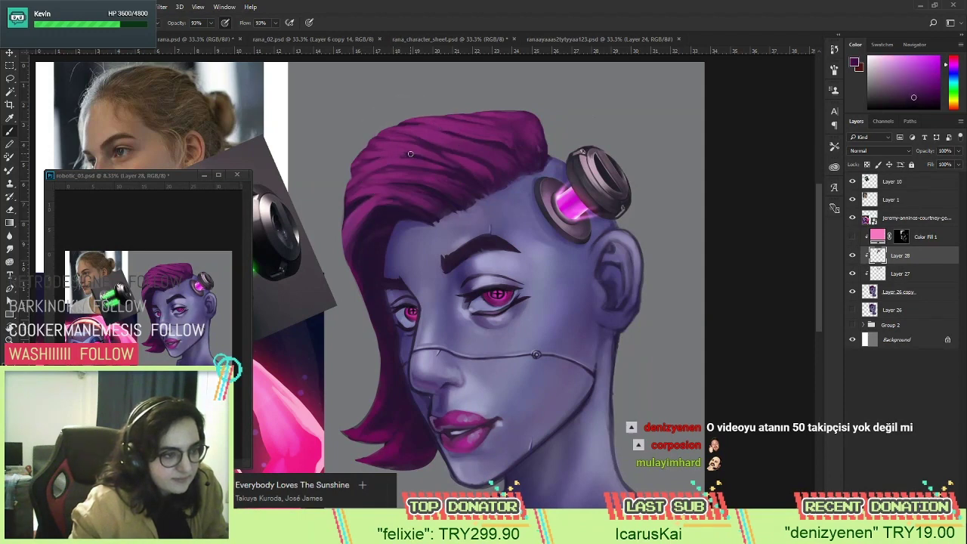
left_click(391, 148, "alt")
left_click(381, 153, "alt")
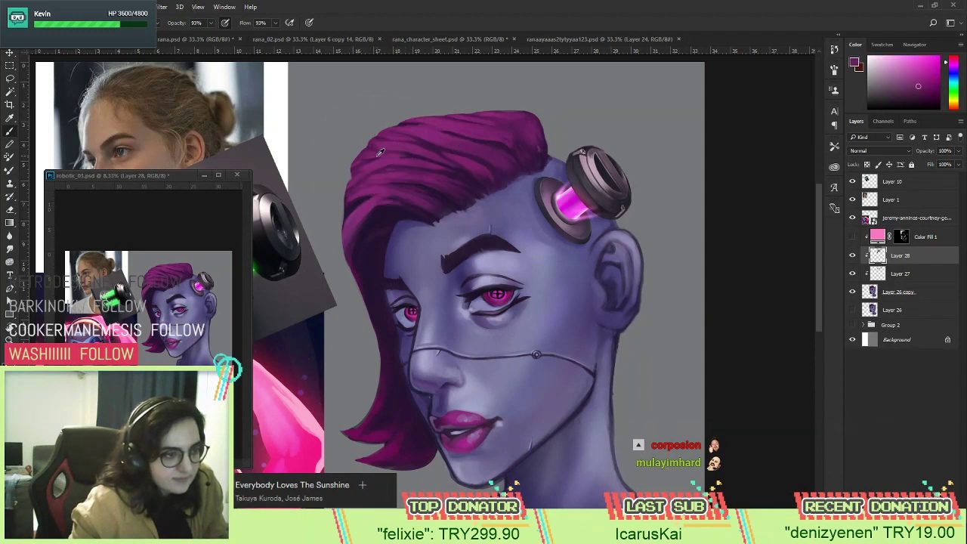
left_click(457, 149, "alt")
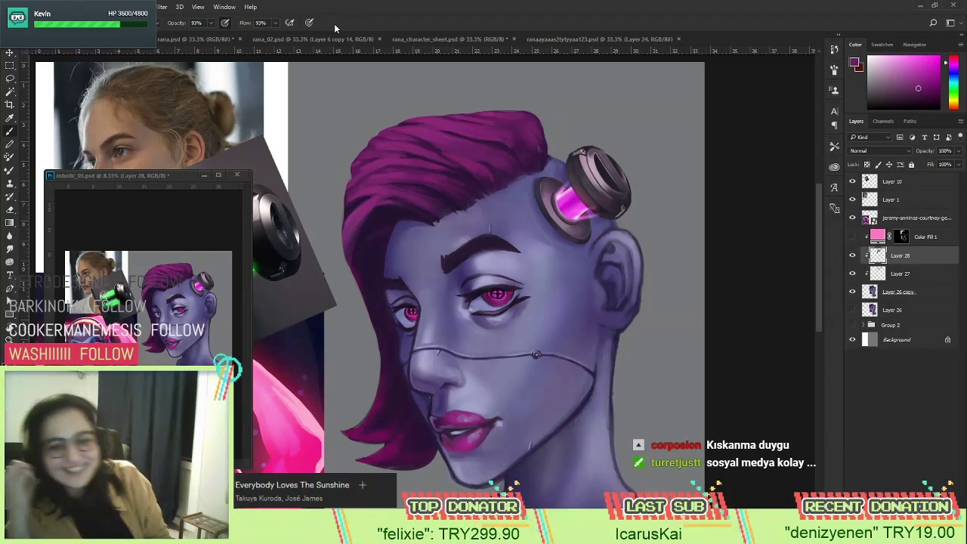
Shade the lower hair edge with darker purple and lighter sampled hair tones.
left_click(402, 192, "alt")
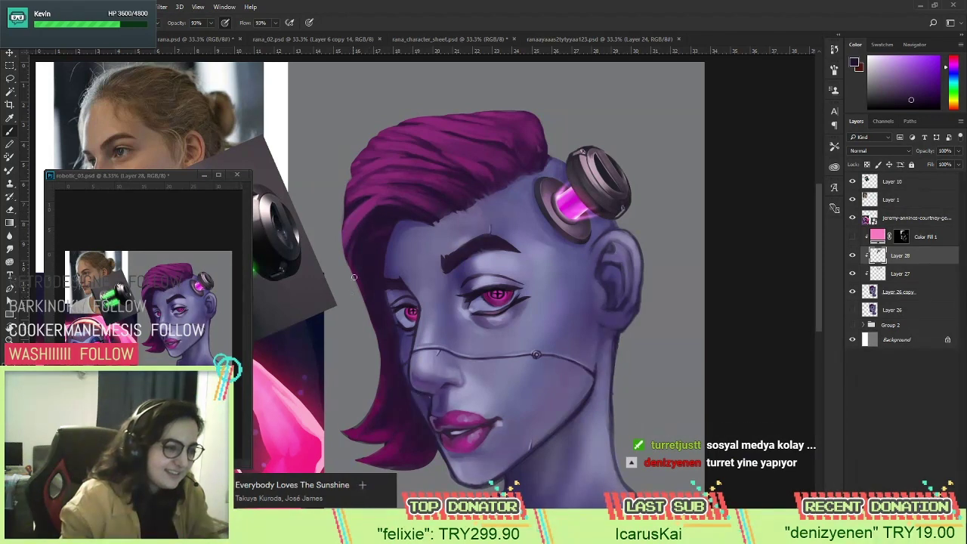
left_click(370, 219, "alt")
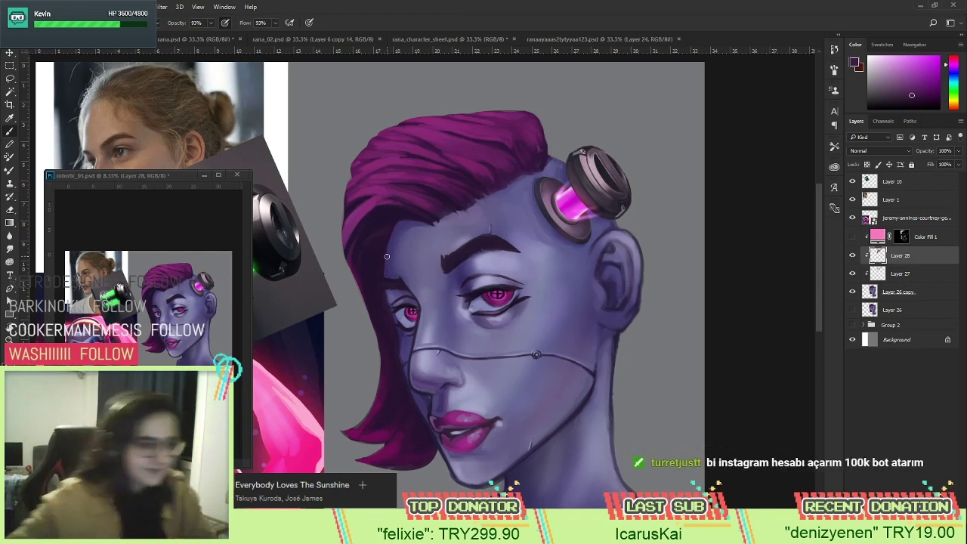
left_click(353, 250, "alt")
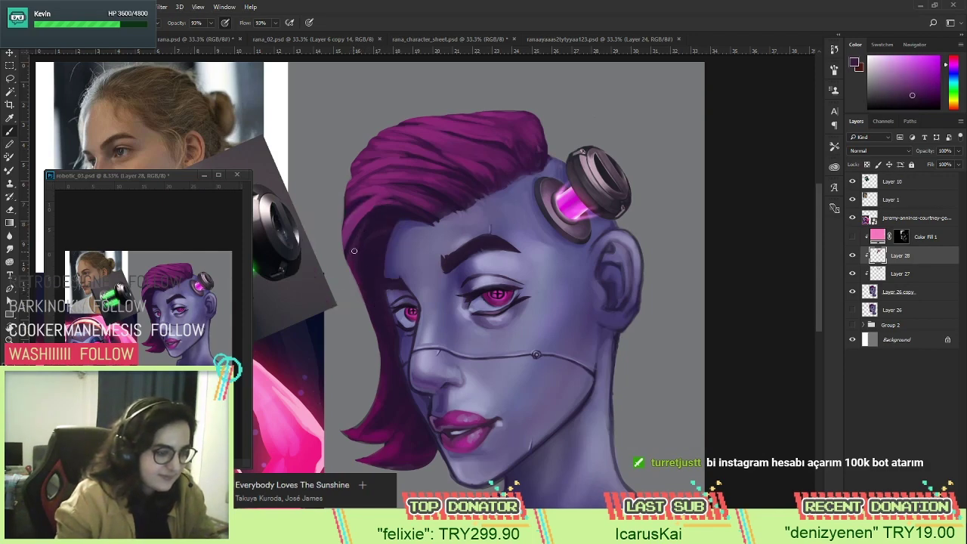
left_click(384, 213, "alt")
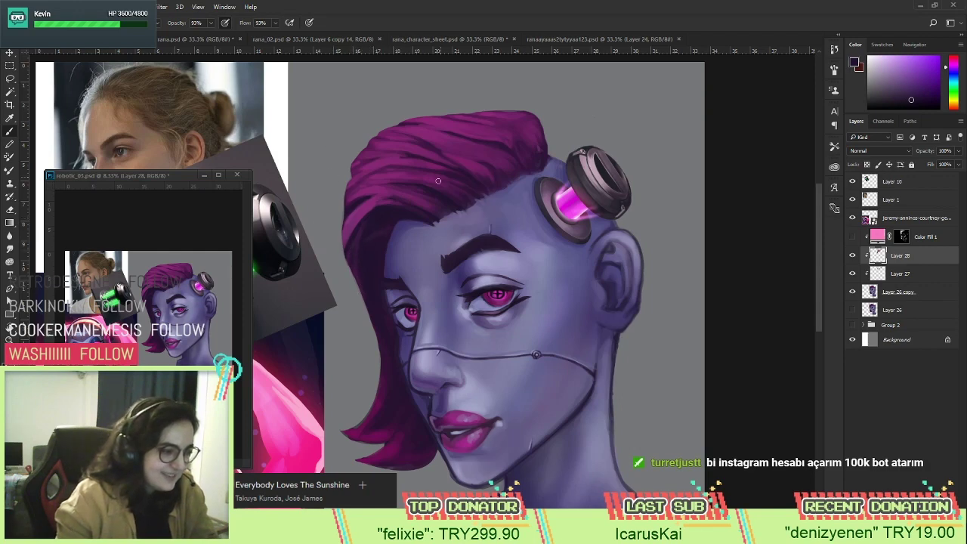
left_click(410, 207, "alt")
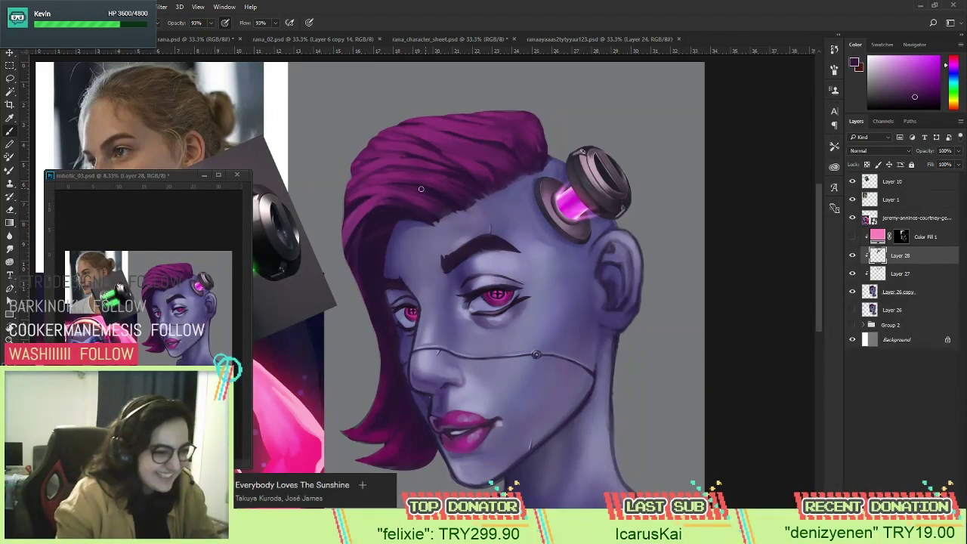
left_click(386, 188, "alt")
left_click(371, 190, "alt")
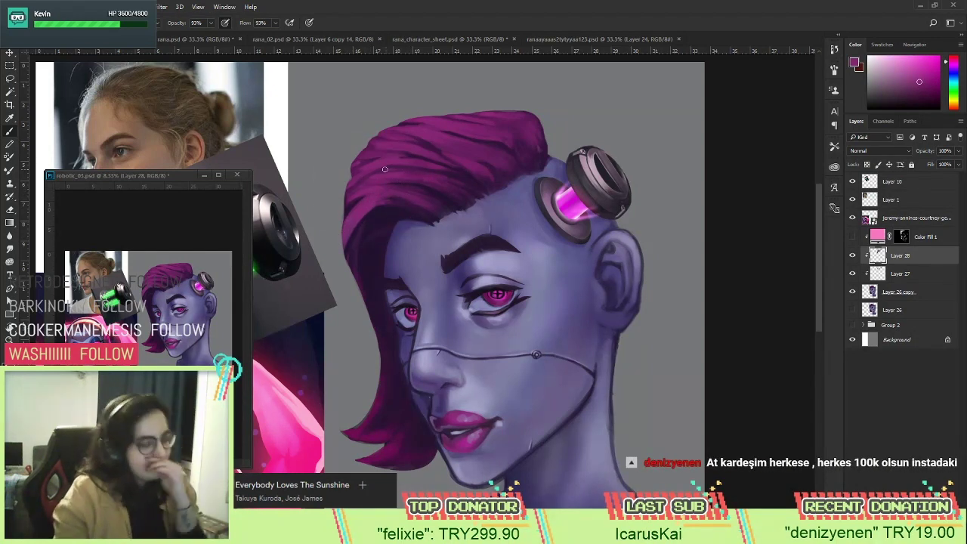
Toggle the Color Fill 1 rim glow to compare while touching up the hair with sampled colours.
left_click(852, 237)
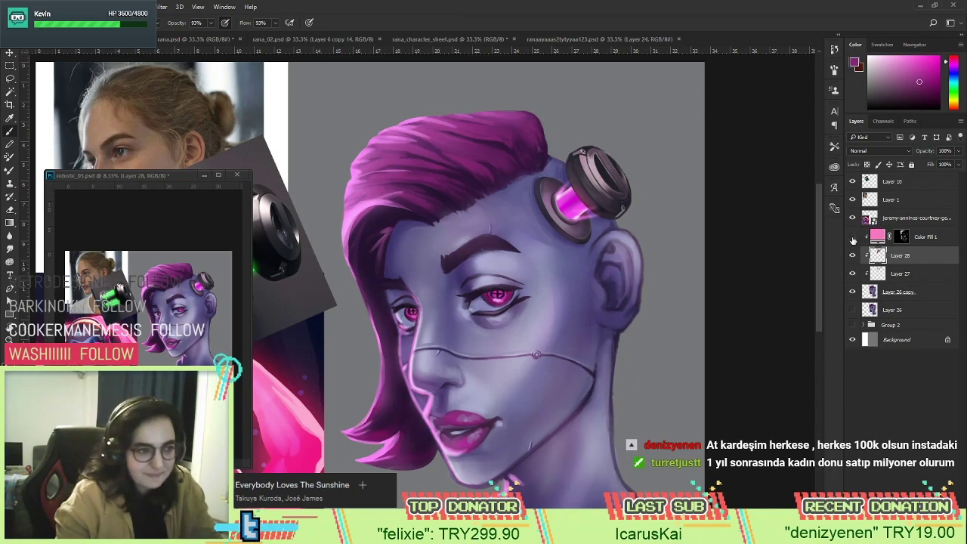
left_click(852, 237)
left_click(853, 237)
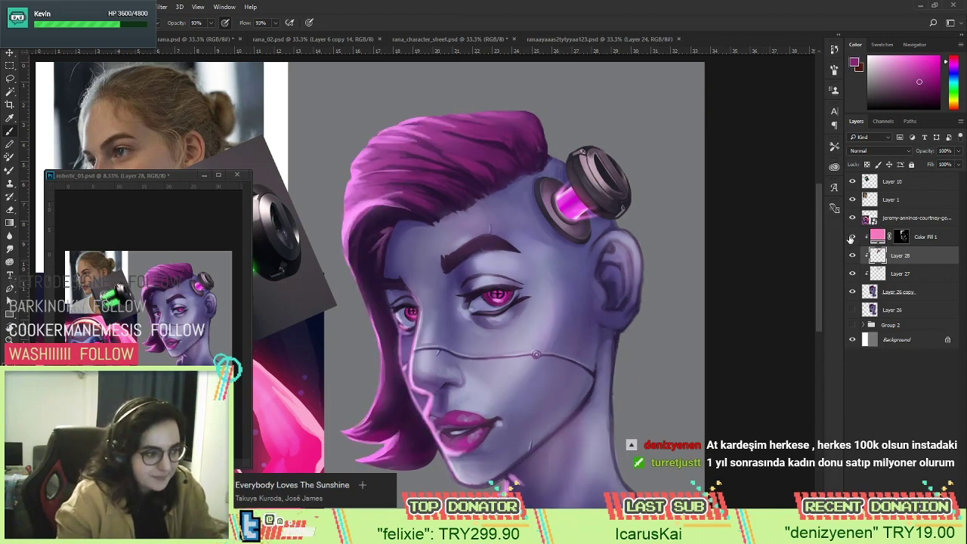
left_click(852, 236)
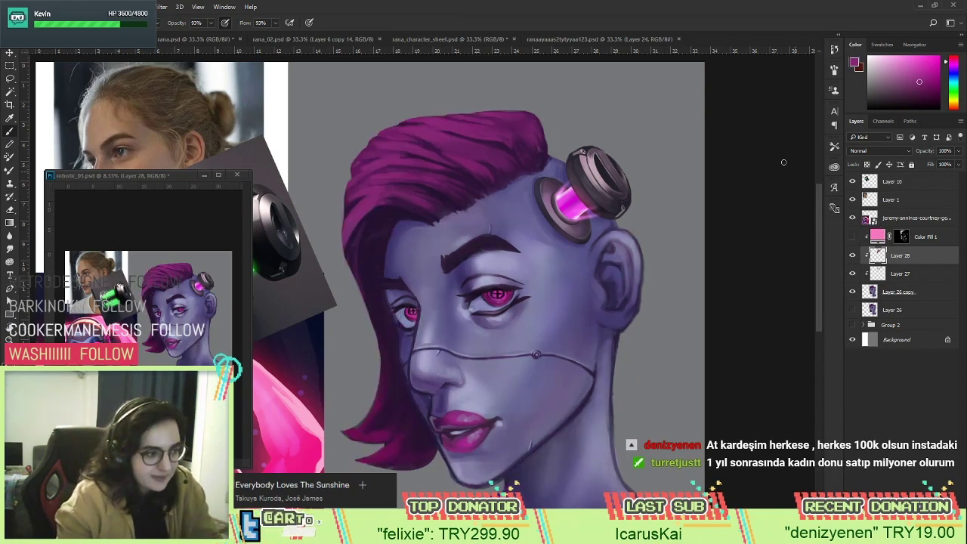
left_click(437, 145, "alt")
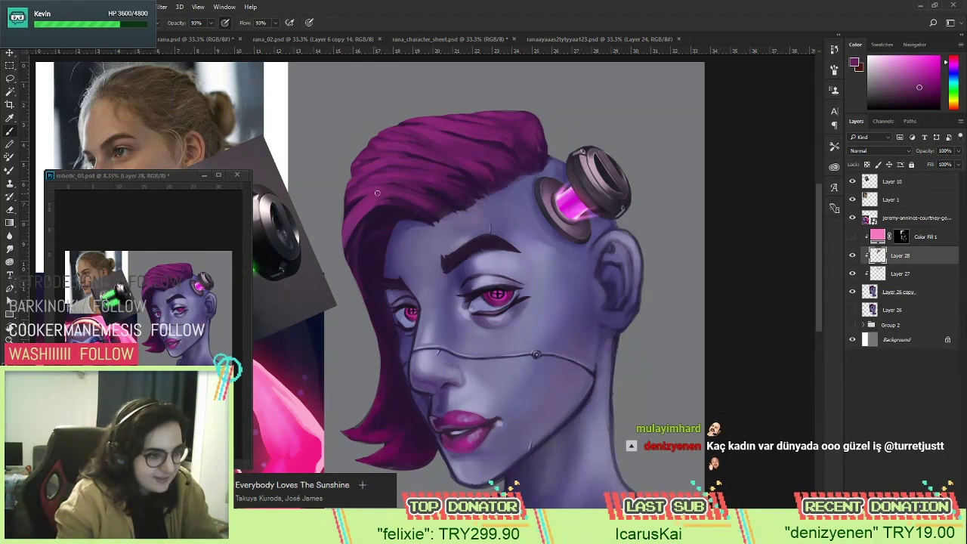
left_click(388, 185, "alt")
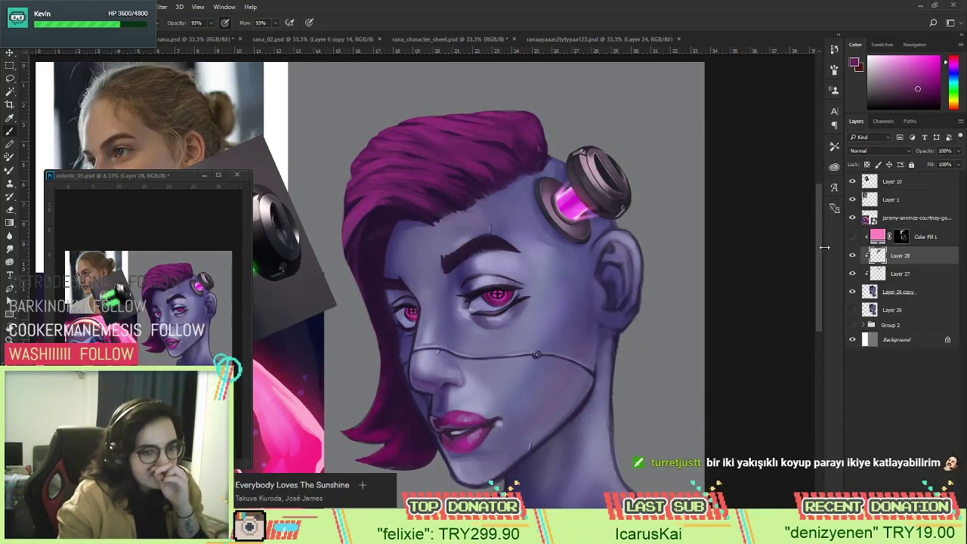
left_click(852, 237)
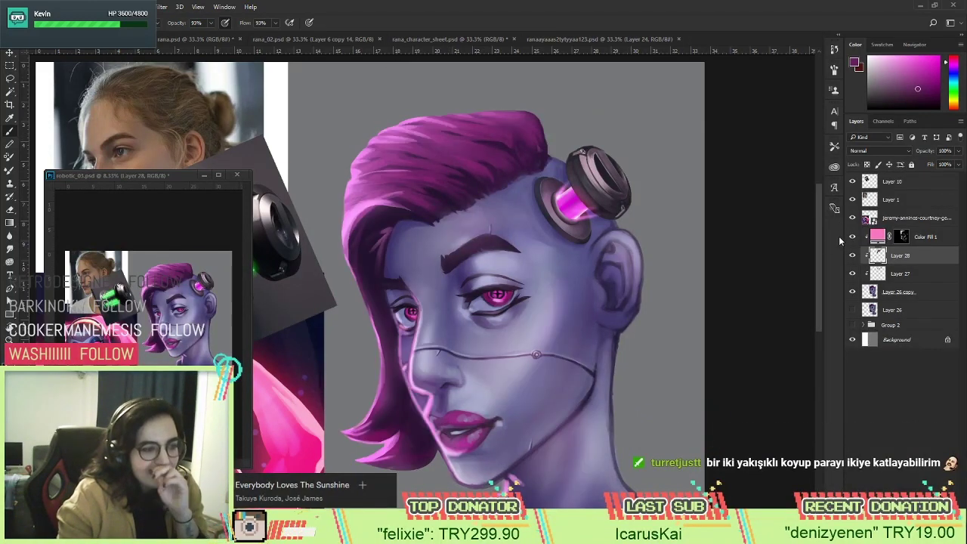
left_click(852, 237)
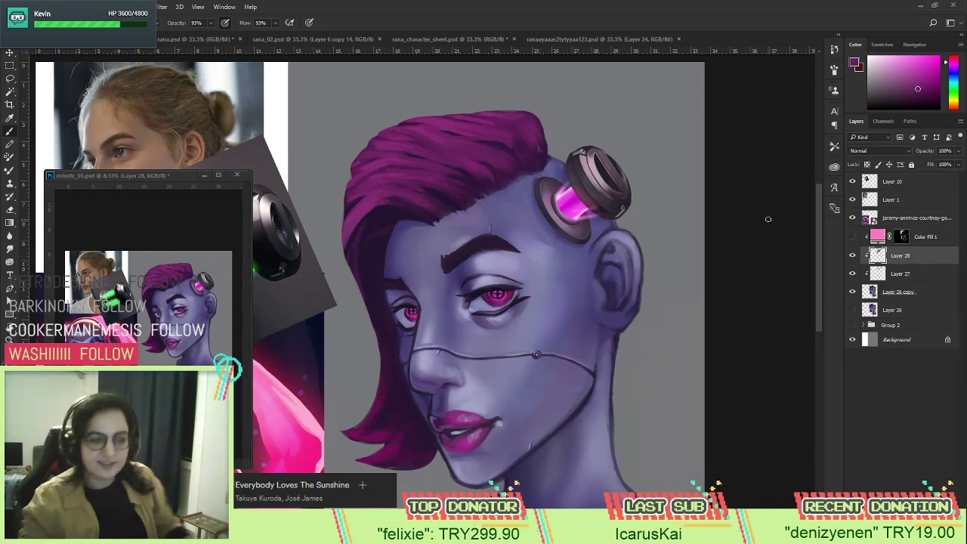
Paint the swept hairline above the brows with darker and lighter purples sampled from the hair.
left_click(440, 191, "alt")
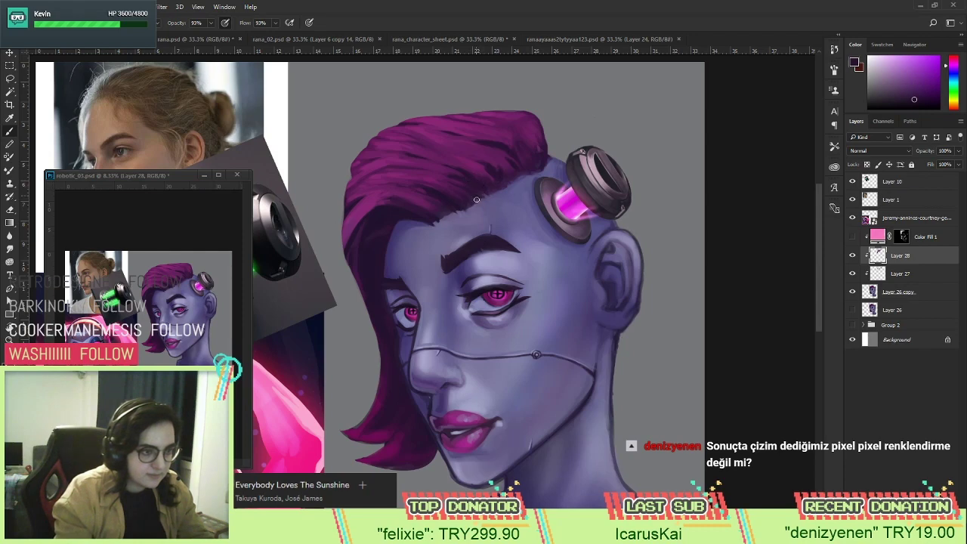
left_click(430, 186, "alt")
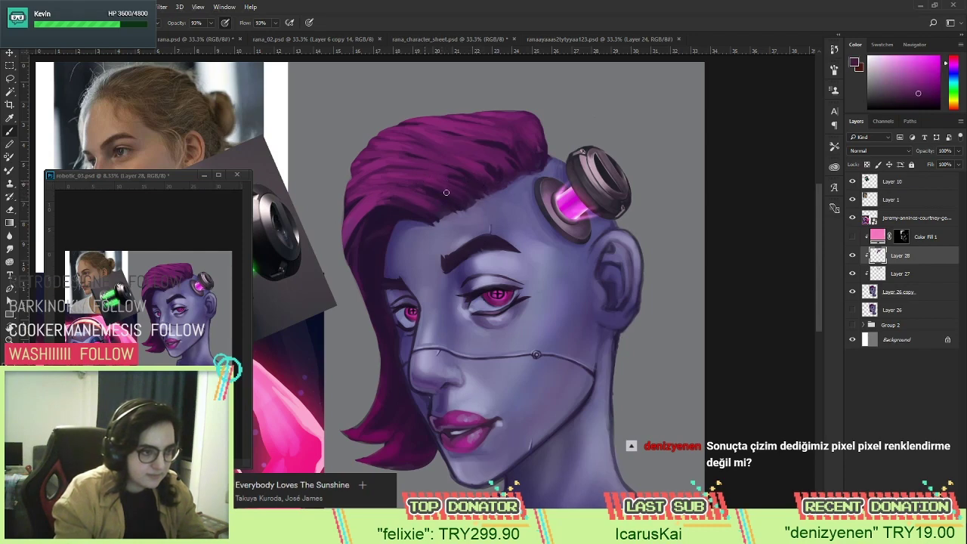
left_click(435, 193, "alt")
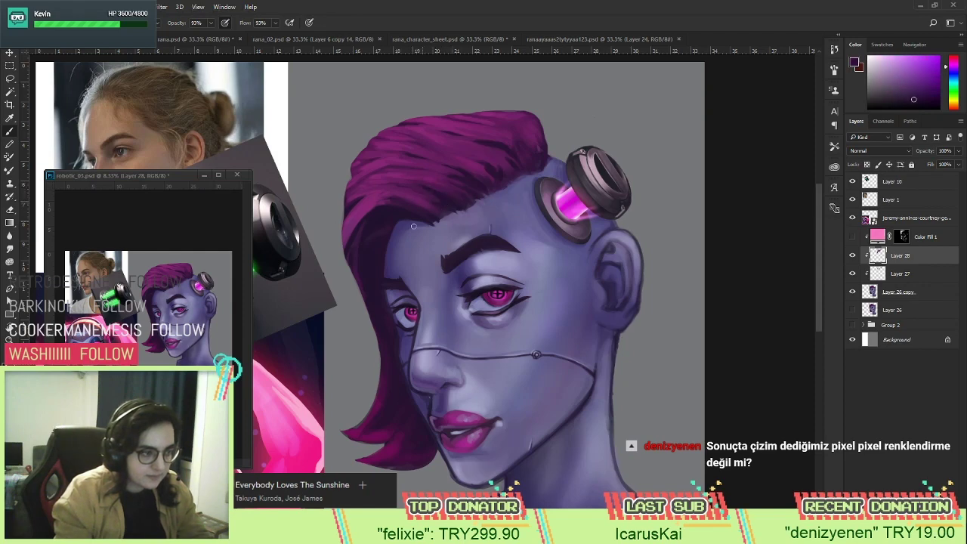
left_click(392, 191, "alt")
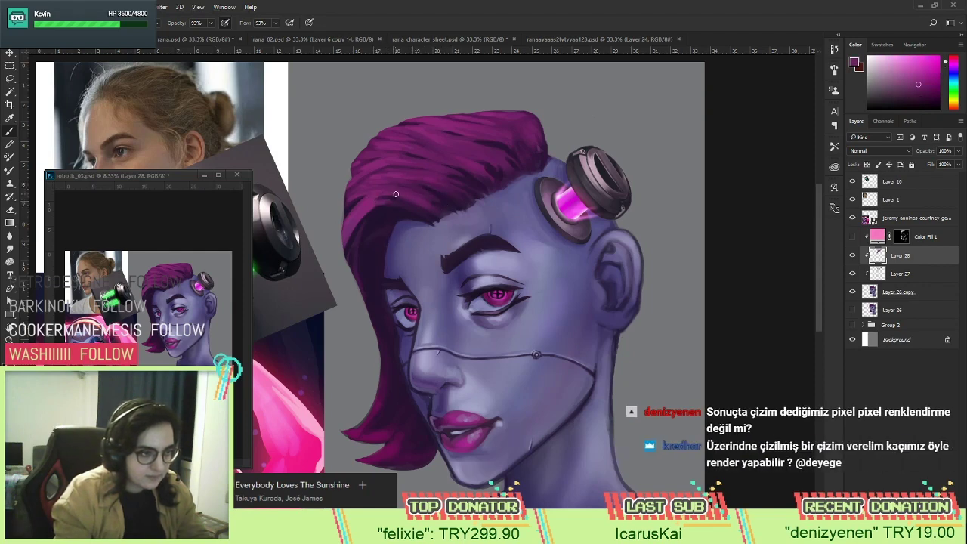
Toggle the Color Fill 1 rim glow off and back on, then zoom in on the cheek.
left_click(852, 237)
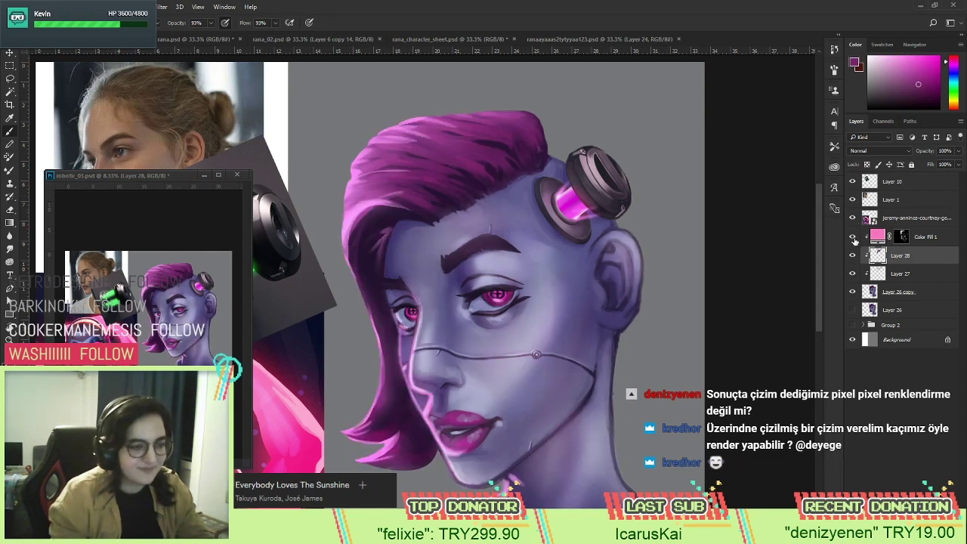
left_click(852, 237)
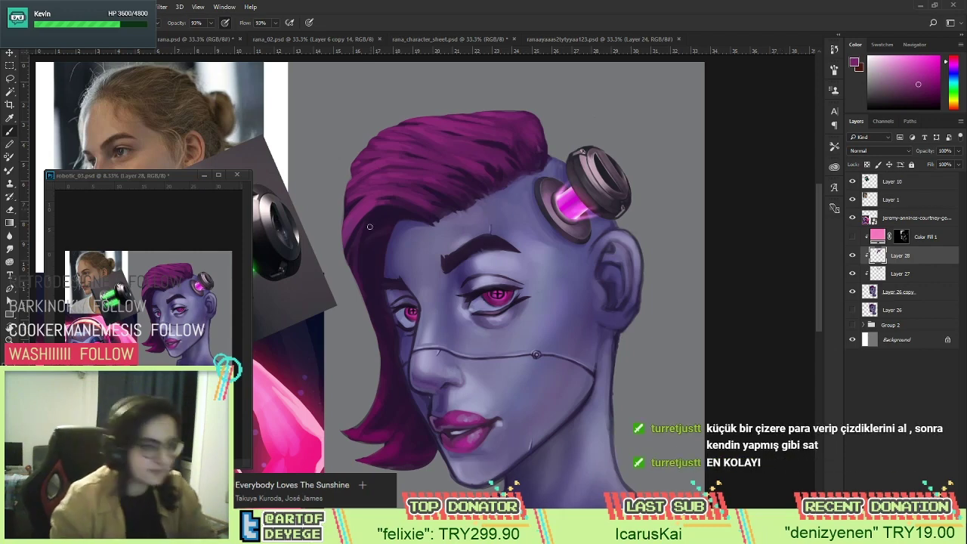
left_click(853, 236)
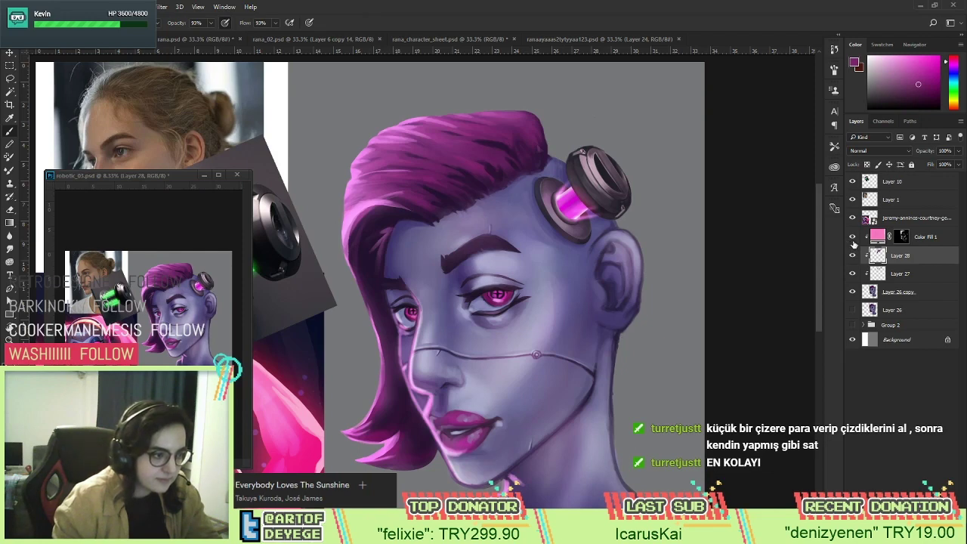
key("z")
left_click(417, 364)
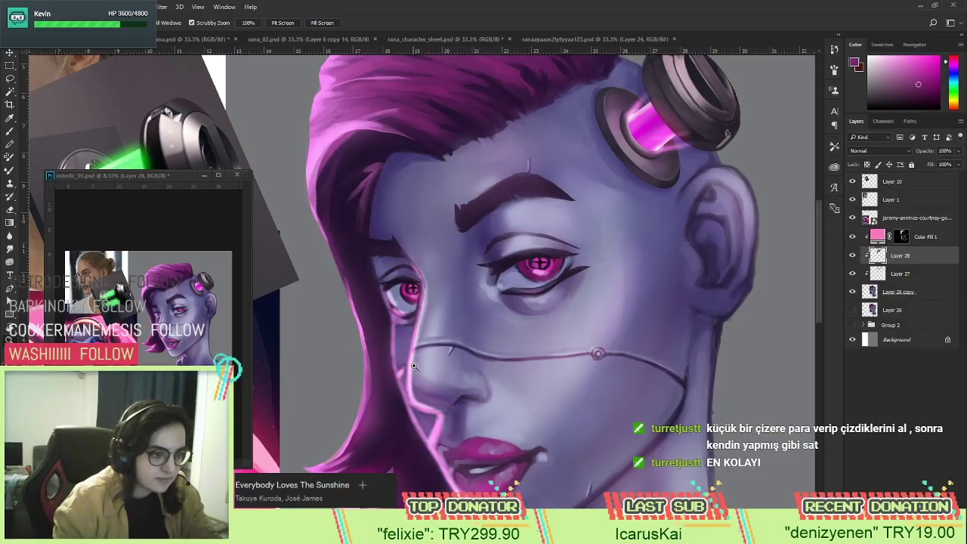
Try the Eraser on the Color Fill 1 rim glow, cancel the rasterize warning, and target its mask.
scroll(413, 366, "down", 1)
key("e")
key("alt+bracketright")
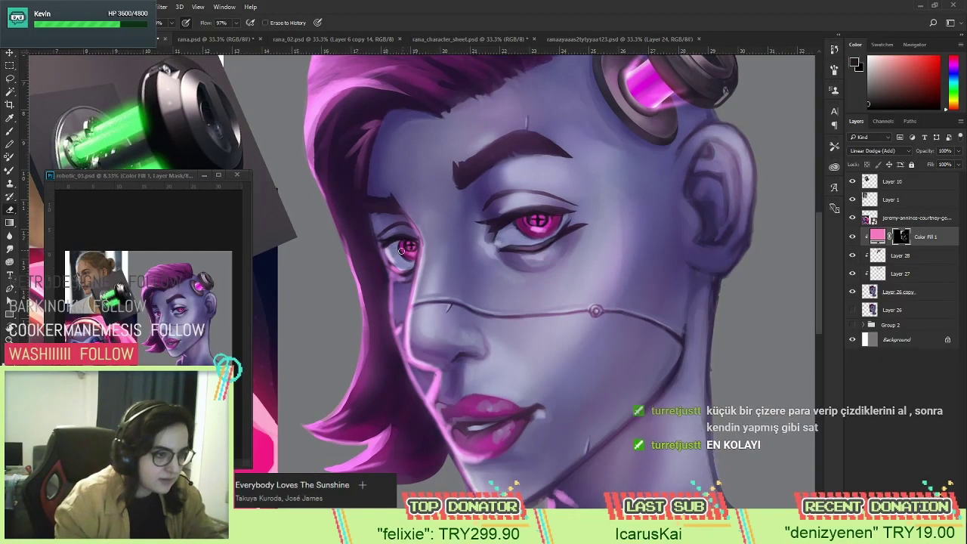
key("ctrl+2")
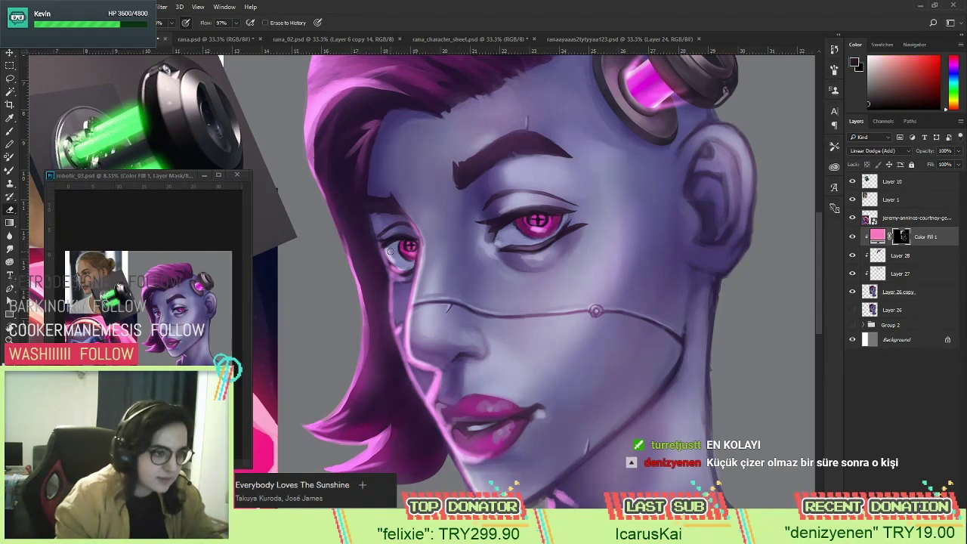
left_click(393, 251)
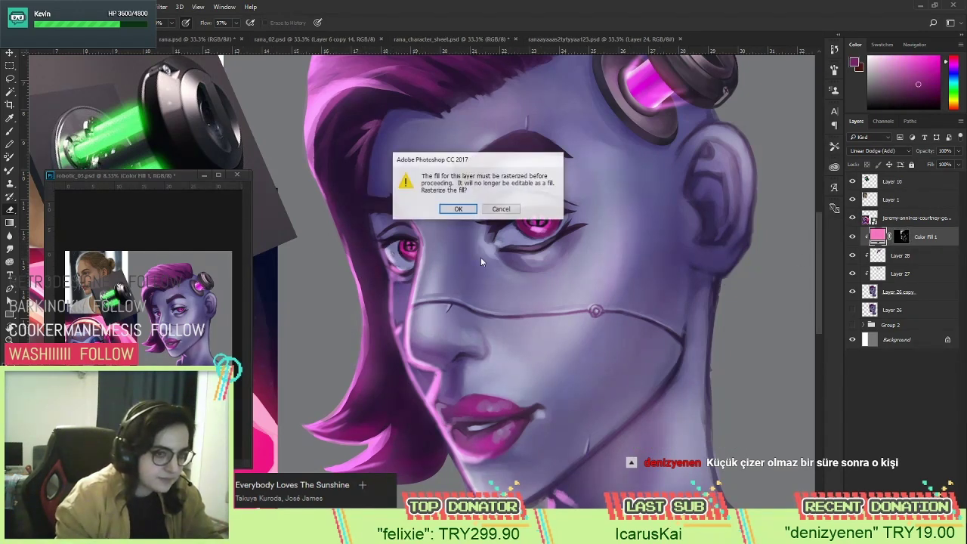
key("Return")
left_click(903, 237)
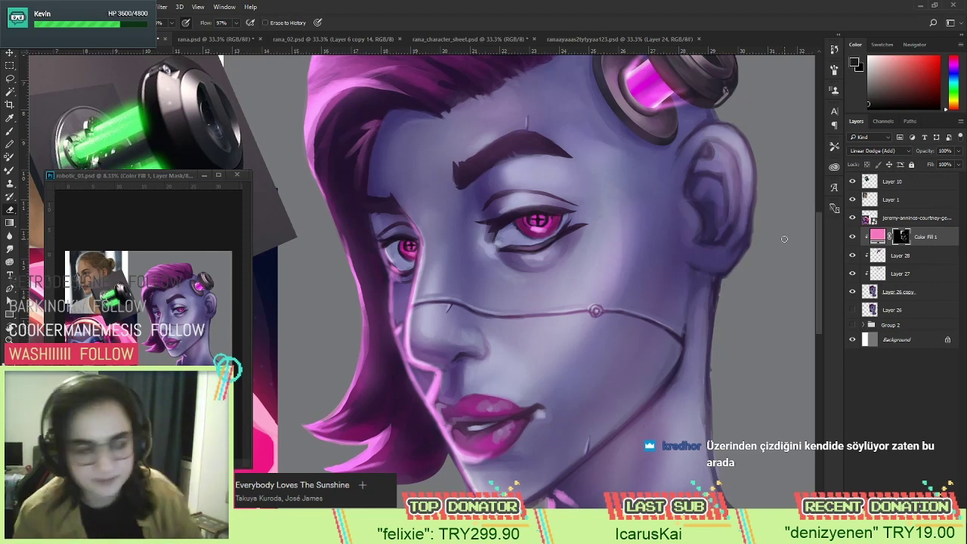
Check Layers 27 and 28, select Layer 27, and sample a bluish-purple from the skin.
left_click(901, 257)
left_click(852, 292, "alt")
left_click(854, 286, "alt")
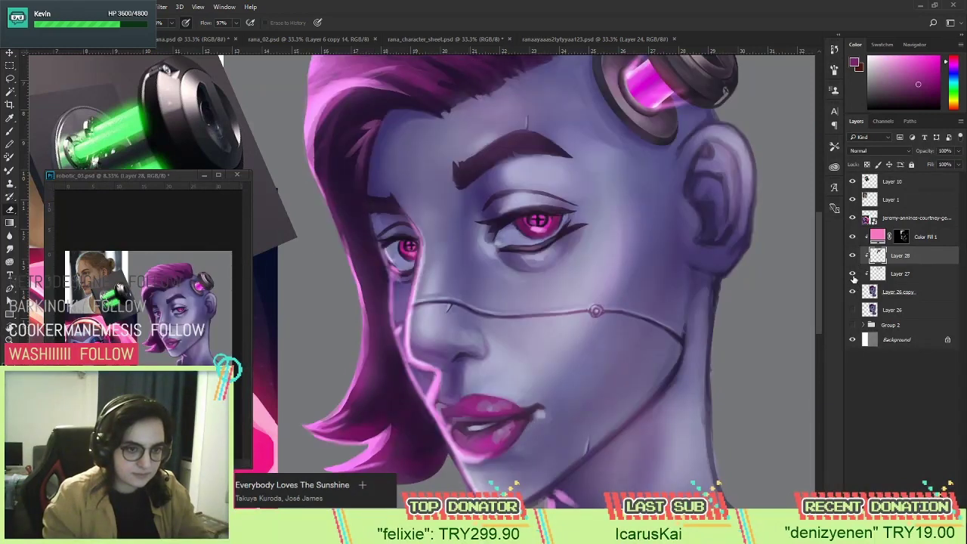
left_click(900, 274)
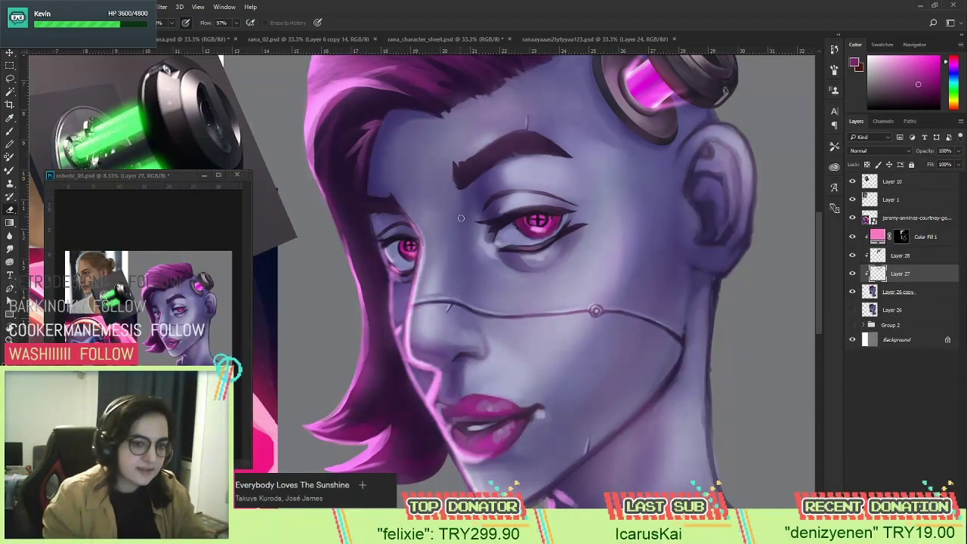
key("b")
left_click(492, 194, "alt")
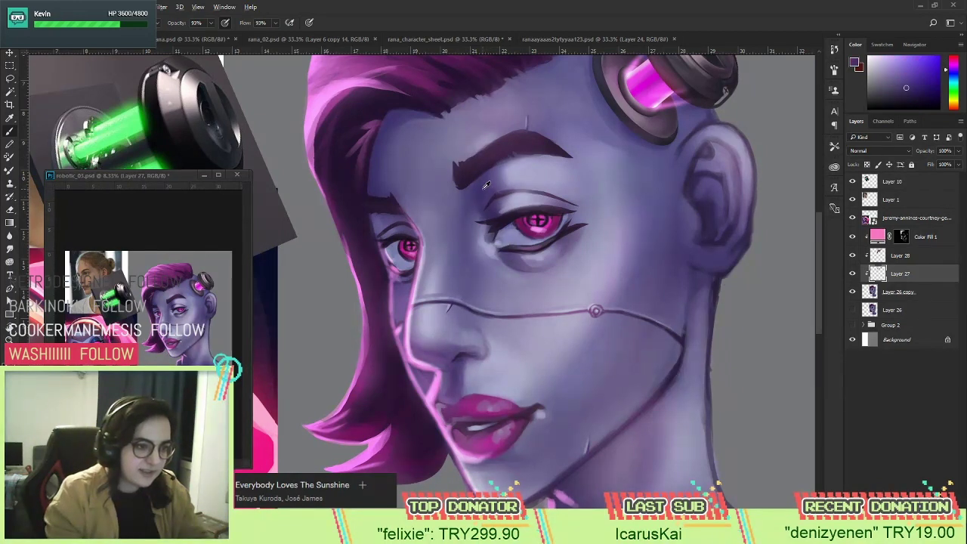
Sample the brow purple and lower the brush to 26% opacity and about 31% flow.
left_click(500, 186, "alt")
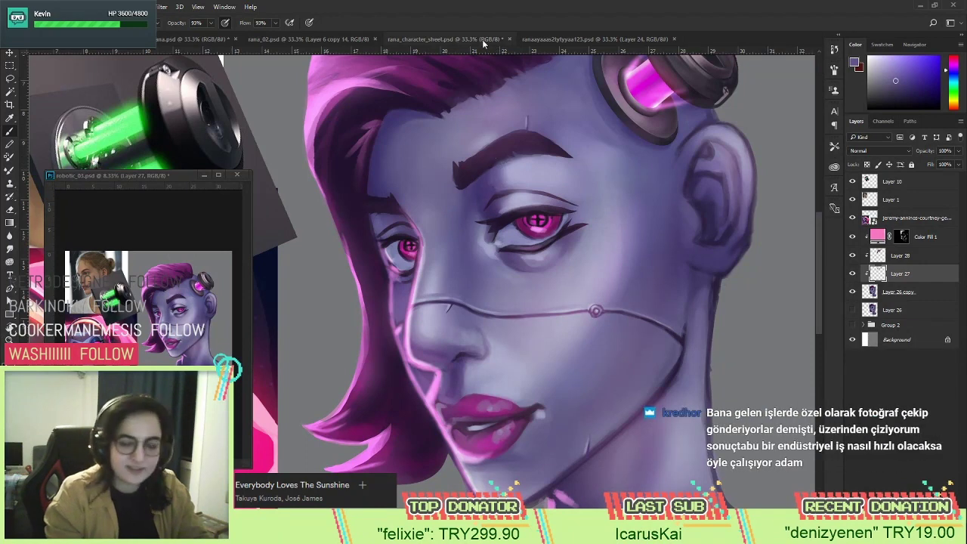
left_click(209, 23)
left_click(183, 35)
left_click(275, 23)
left_click(247, 35)
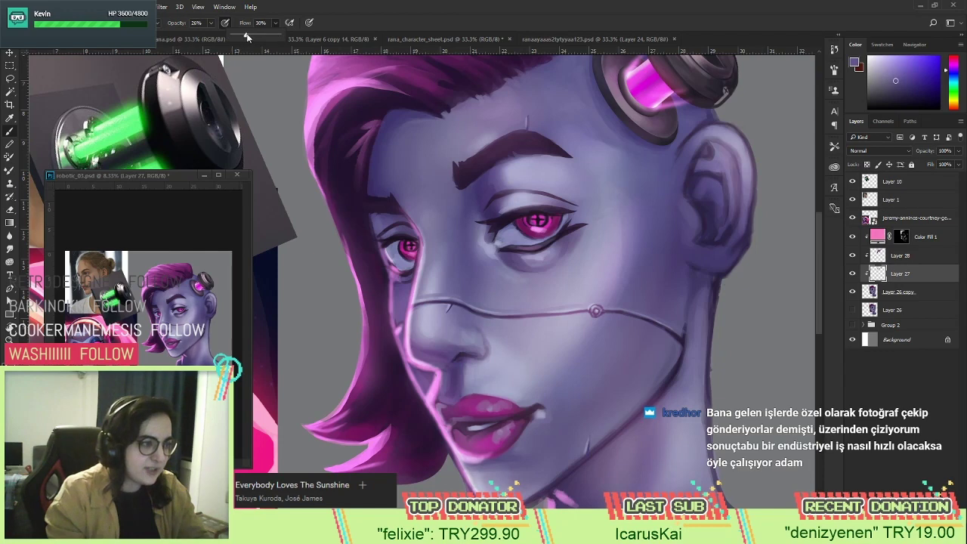
right_click(499, 177)
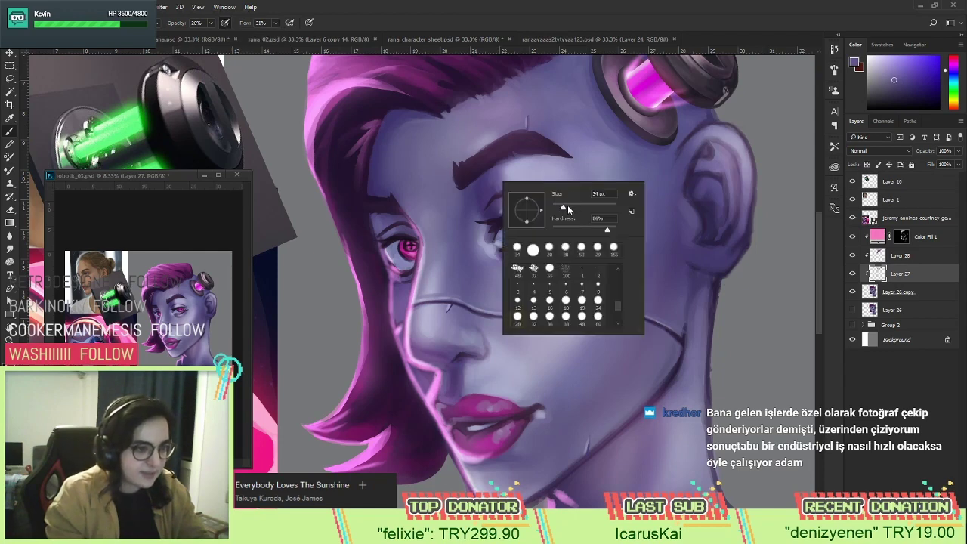
left_click(499, 178)
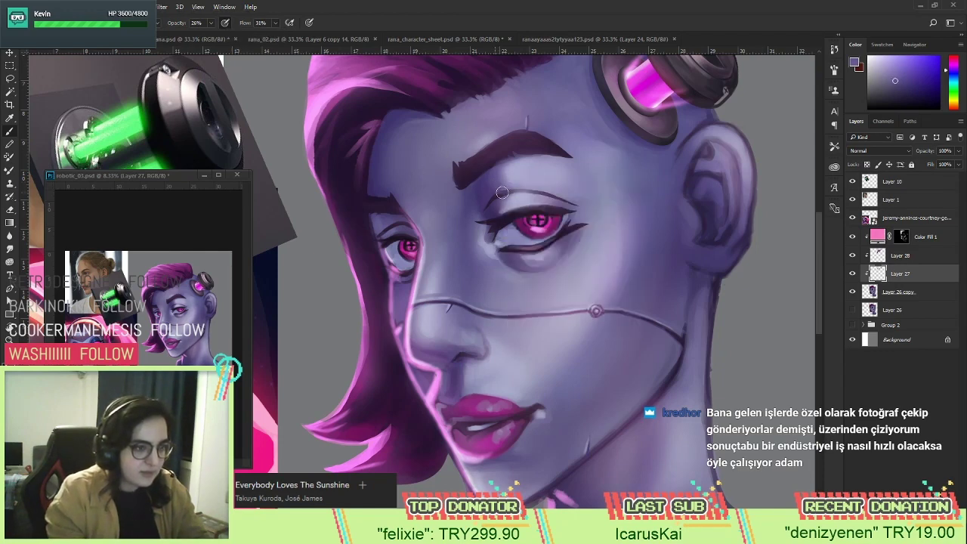
Paint soft brow shading with skin tones sampled around the eyebrow and inner eye corner.
left_click(497, 182, "alt")
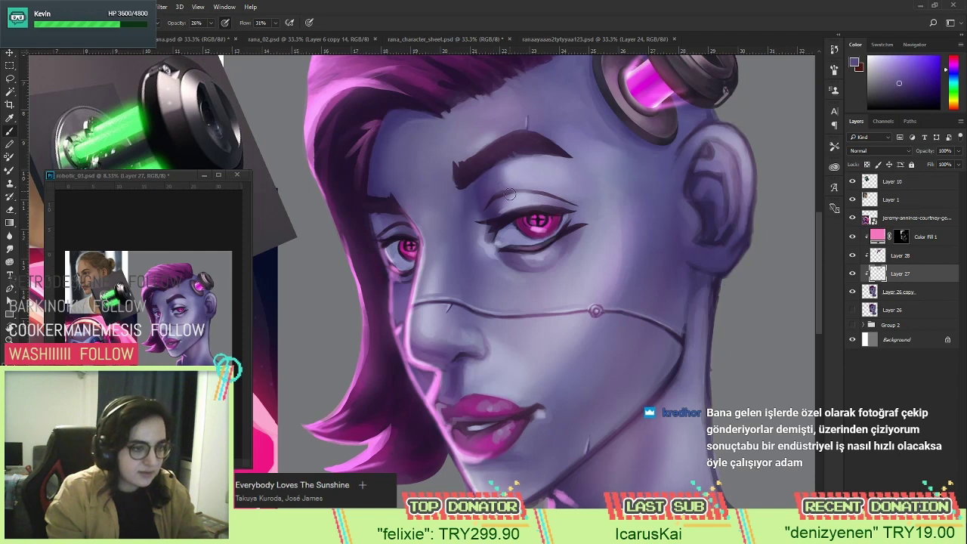
right_click(560, 201)
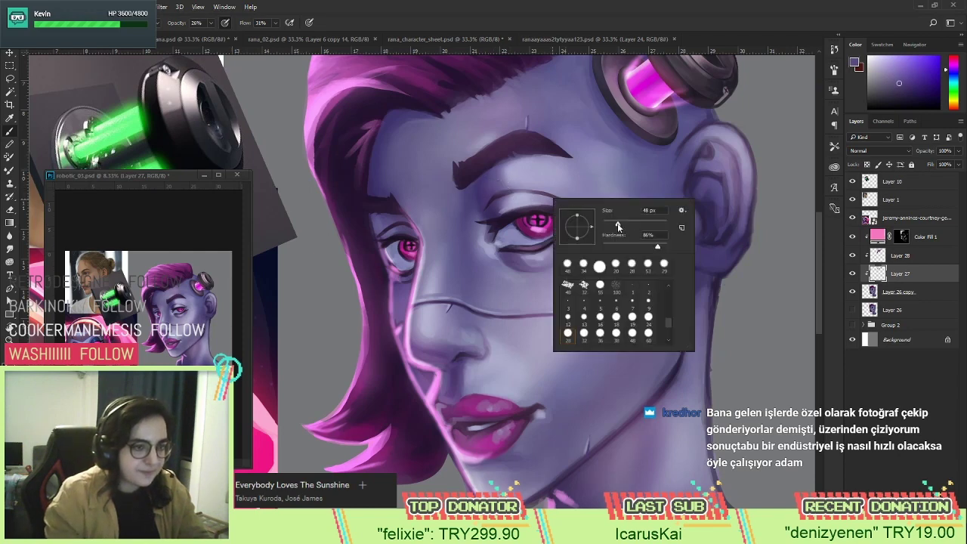
left_click(497, 194, "alt")
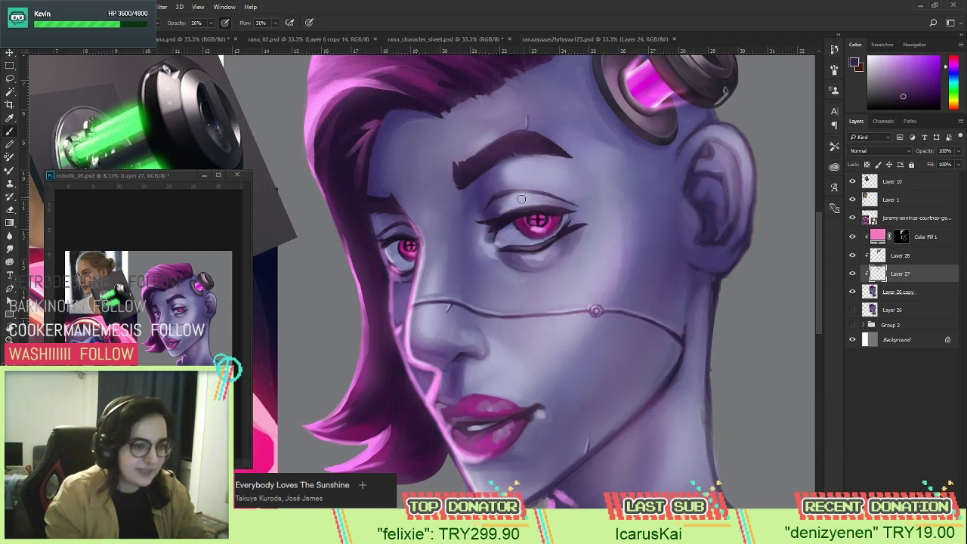
left_click(501, 194, "alt")
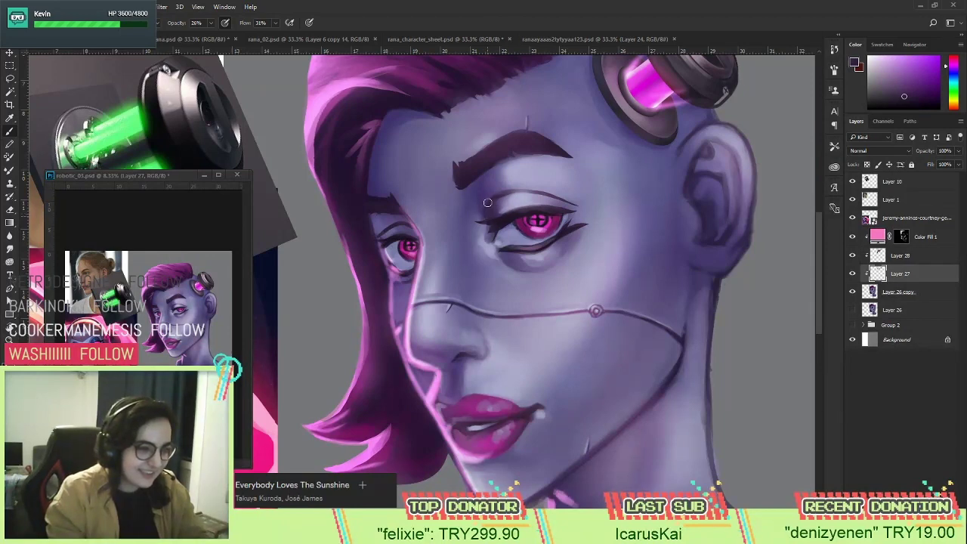
left_click(494, 205, "alt")
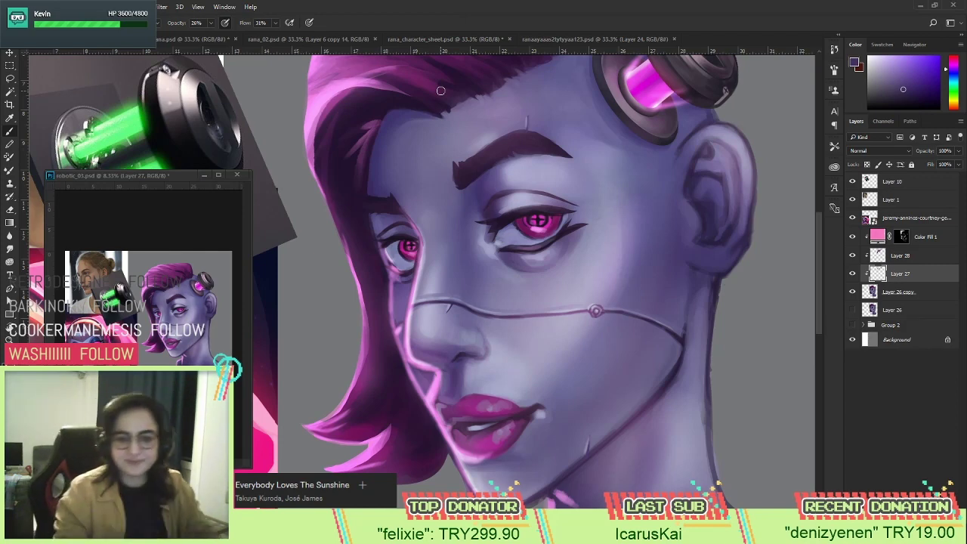
left_click(498, 195, "alt")
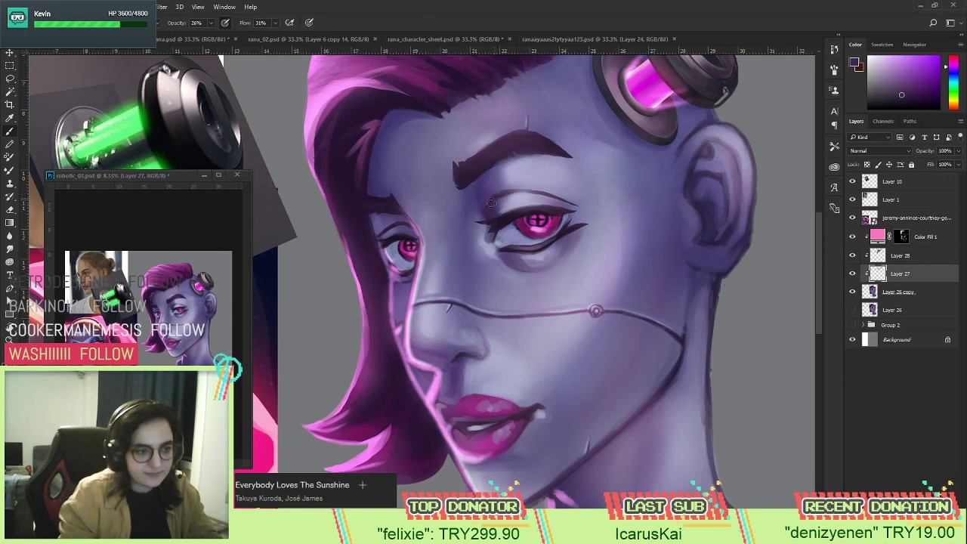
left_click(498, 215, "alt")
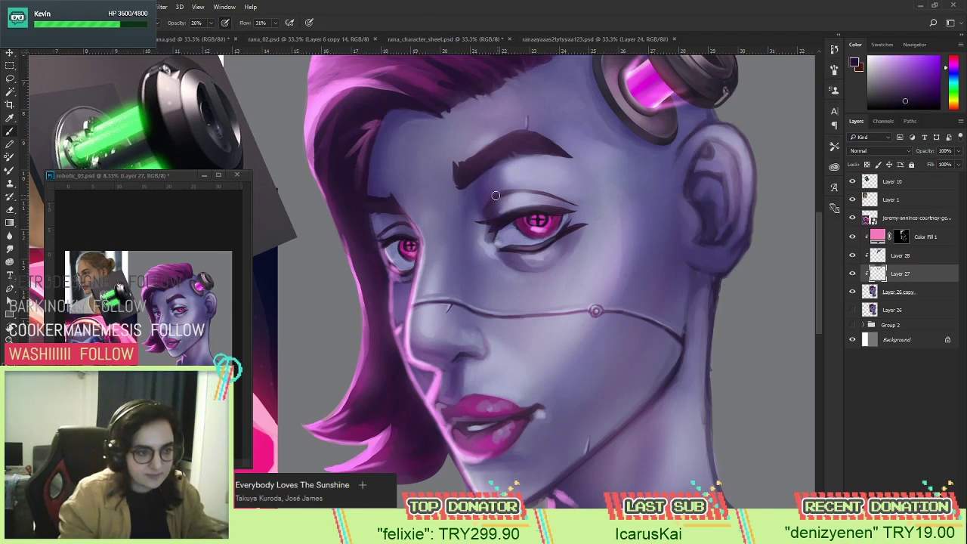
left_click(506, 217, "alt")
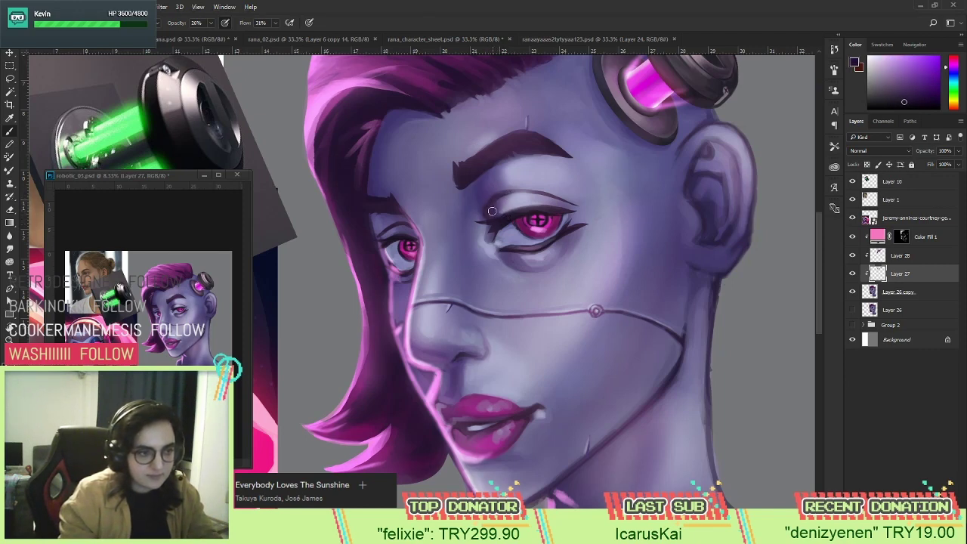
left_click(540, 173, "alt")
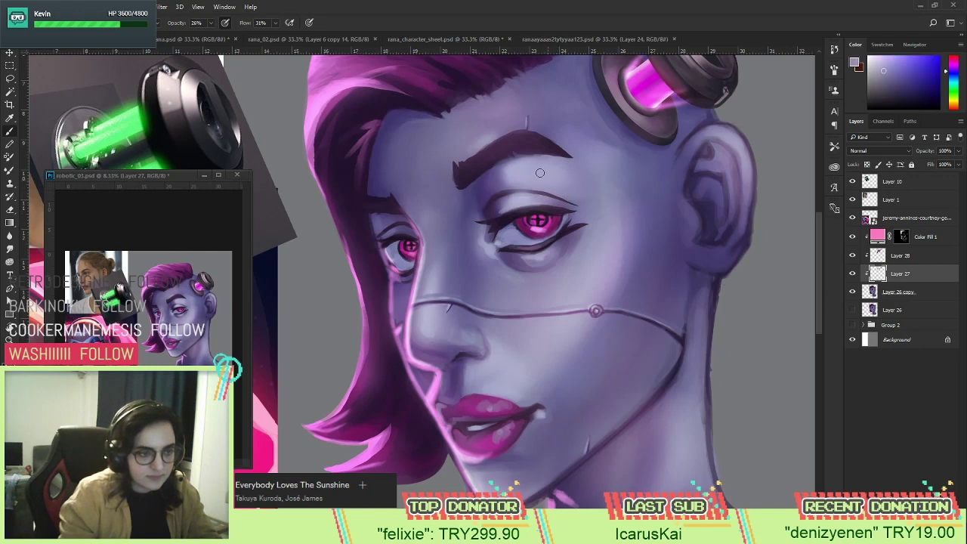
Raise brush opacity and flow to 45% and shade the upper eyelid with sampled tones.
key("4")
key("5")
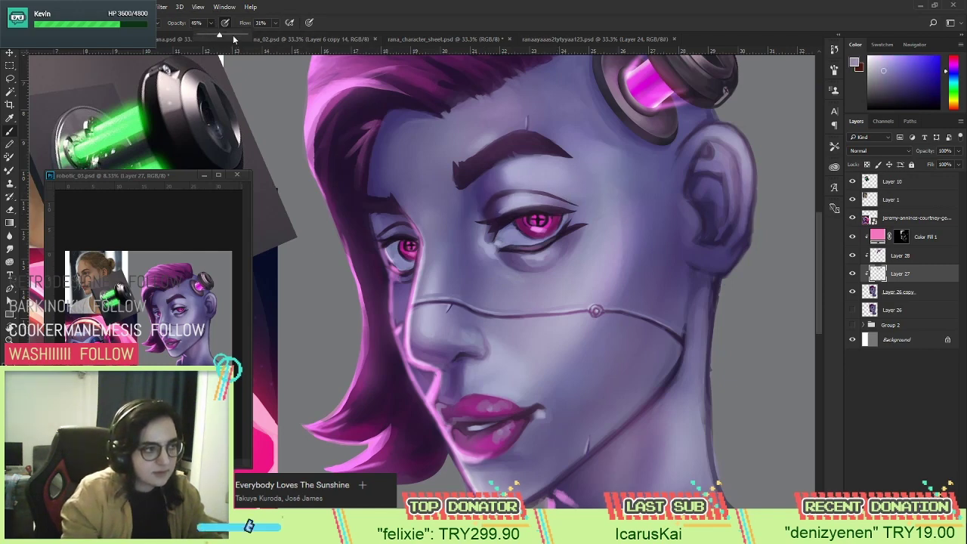
key("shift+4")
key("shift+5")
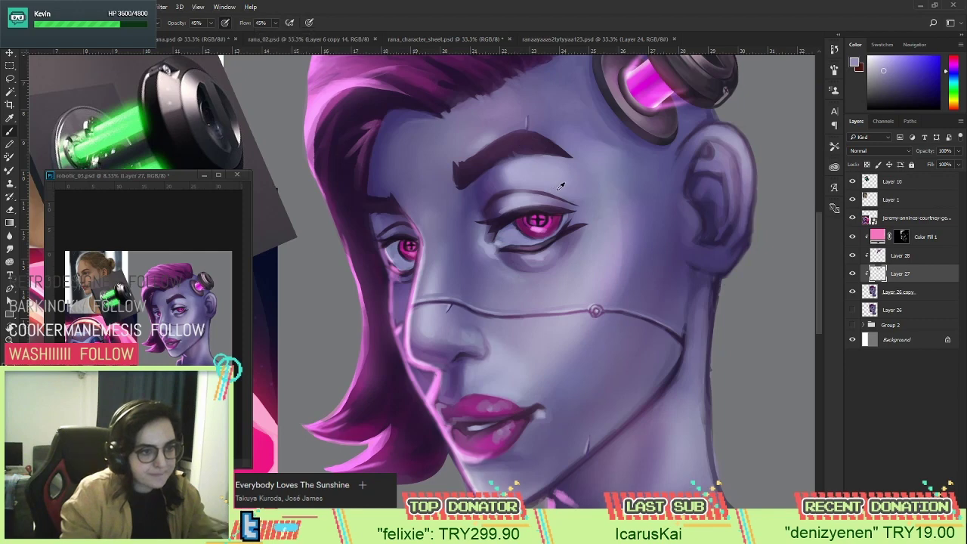
left_click(544, 196, "alt")
left_click(577, 202, "alt")
left_click(574, 203, "alt")
left_click(569, 202, "alt")
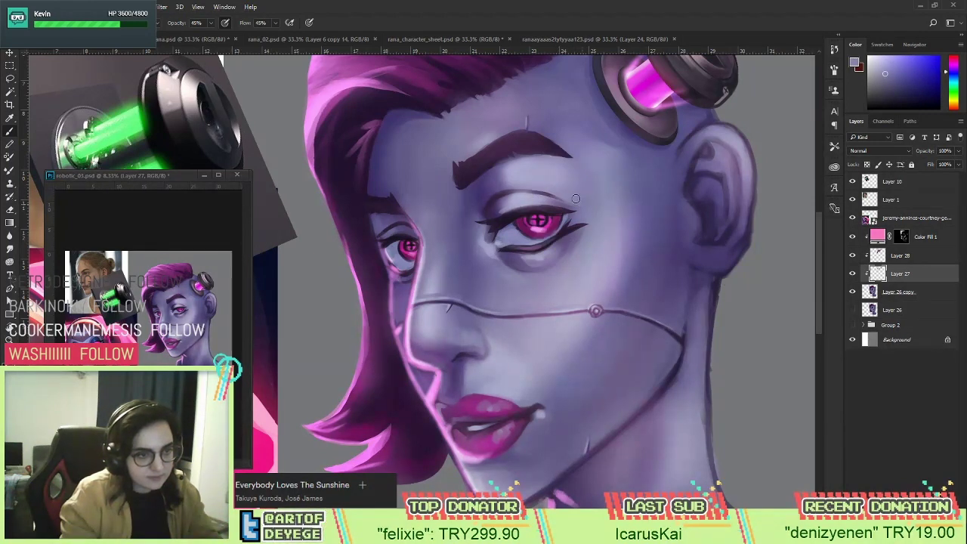
left_click(563, 198, "alt")
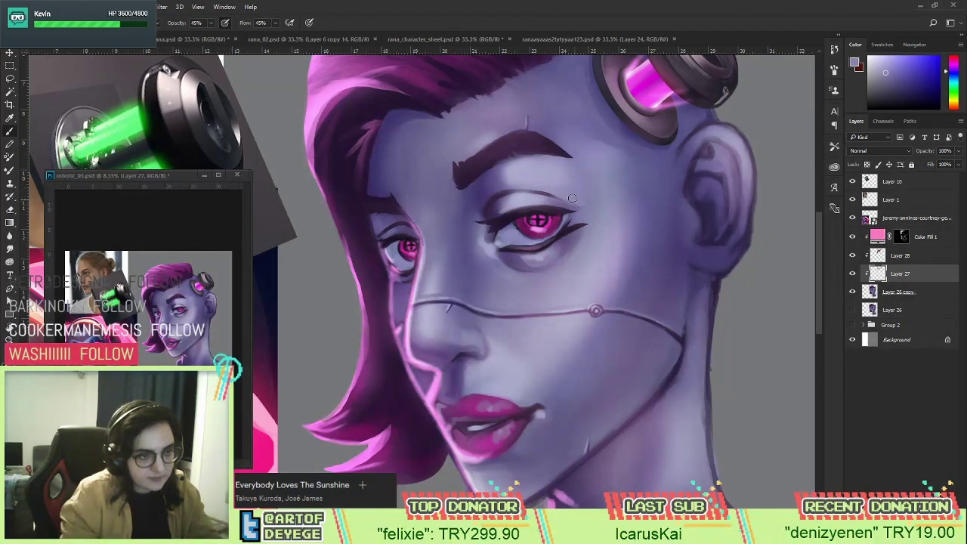
Touch up around the eye with sampled pinks, then zoom out to view the whole head.
left_click(538, 240, "alt")
left_click(538, 240, "alt")
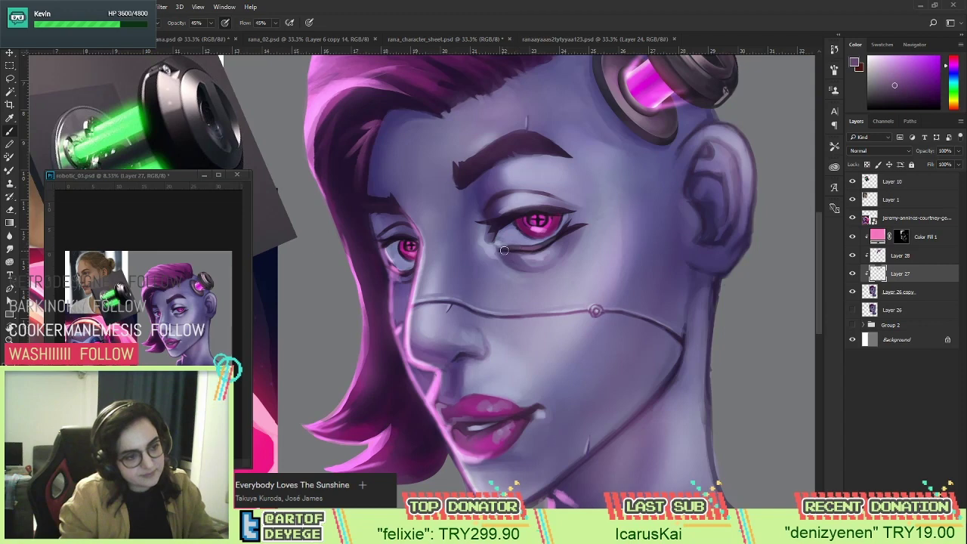
left_click(572, 228, "alt")
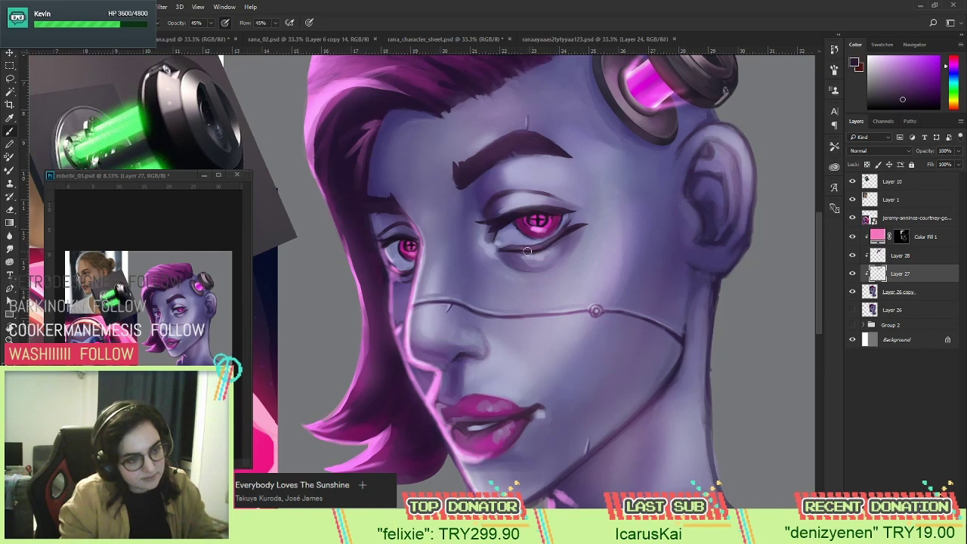
key("z")
left_click(563, 226, "alt")
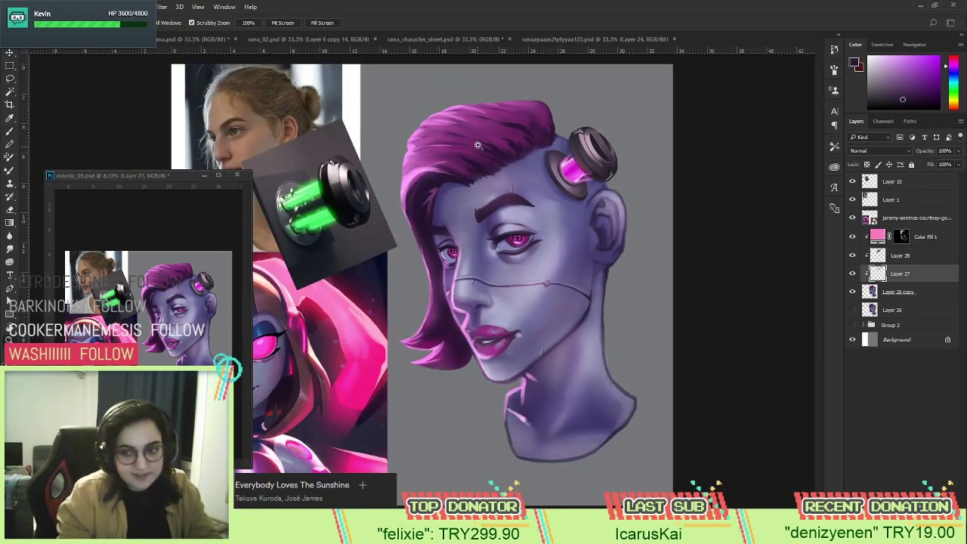
Hide the Color Fill 1 pink glow and set the brush to 31% opacity on the forehead.
left_click(493, 196)
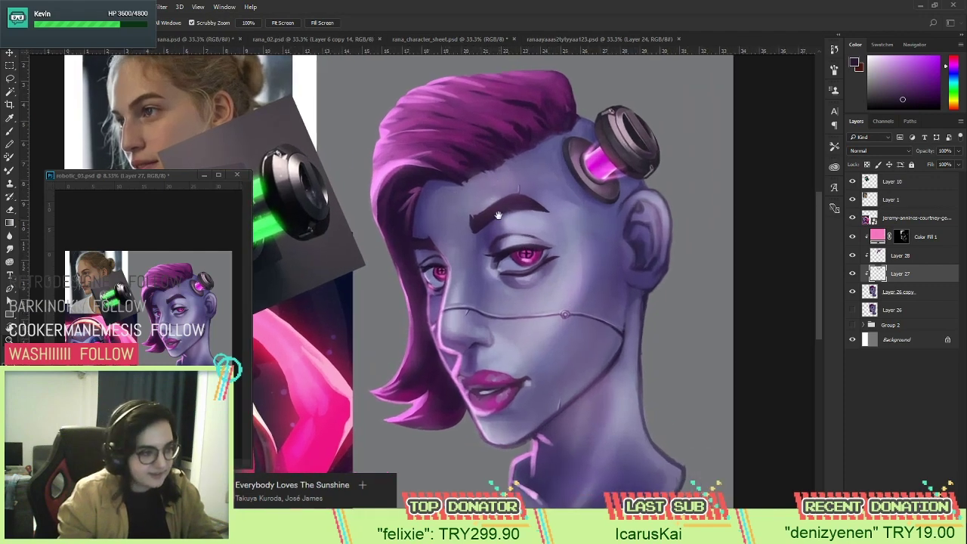
key("b")
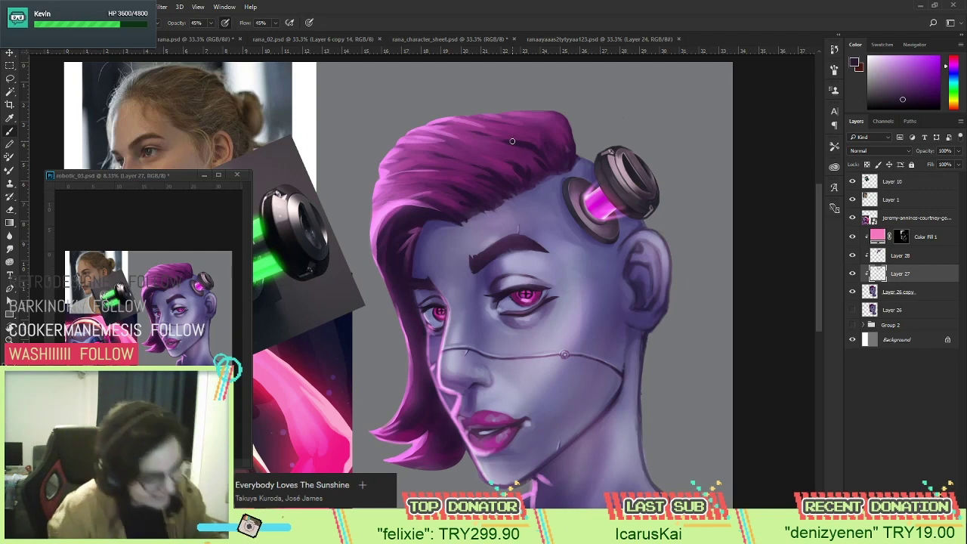
left_click(853, 237)
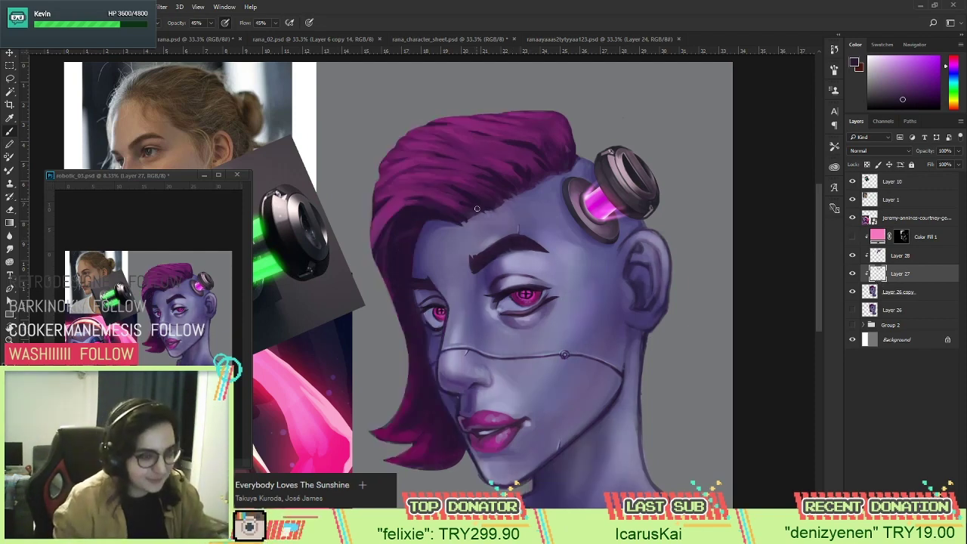
left_click(499, 231, "alt")
right_click(502, 228)
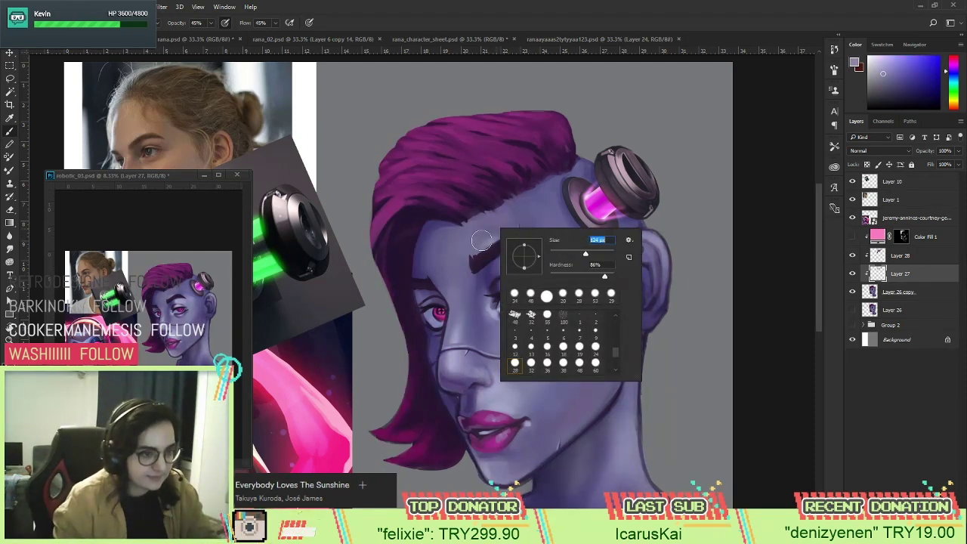
key("Return")
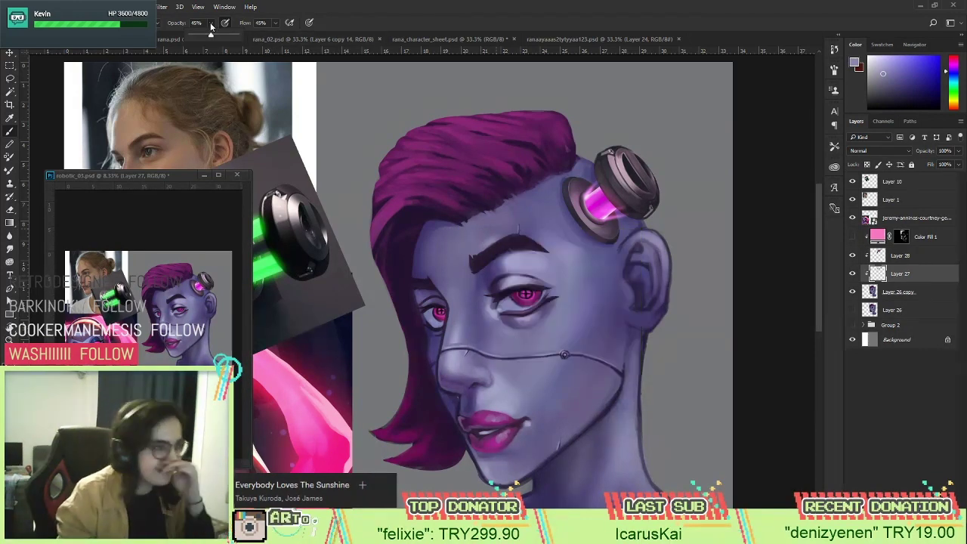
mouse_move(212, 23)
left_mouse_down()
mouse_move(273, 36)
mouse_move(260, 36)
left_mouse_up()
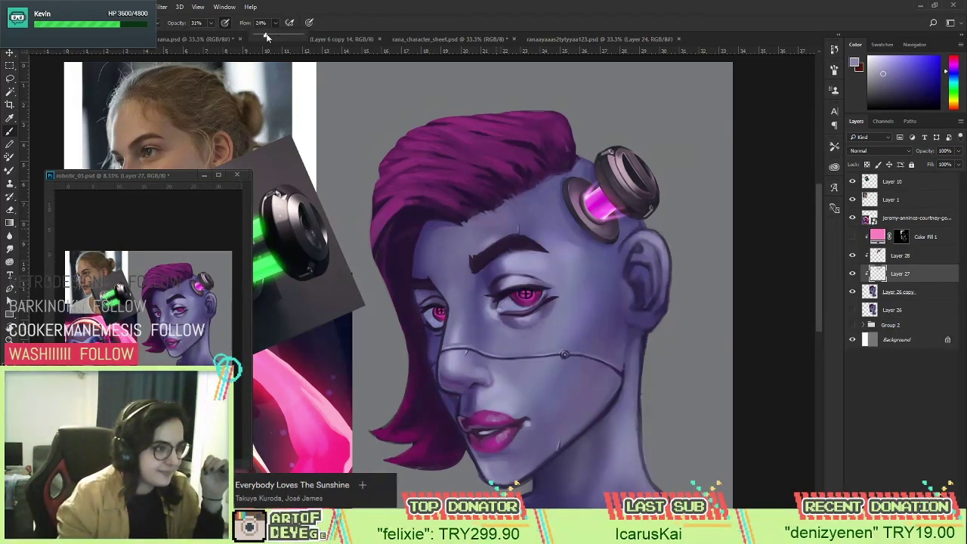
left_click(499, 237, "alt")
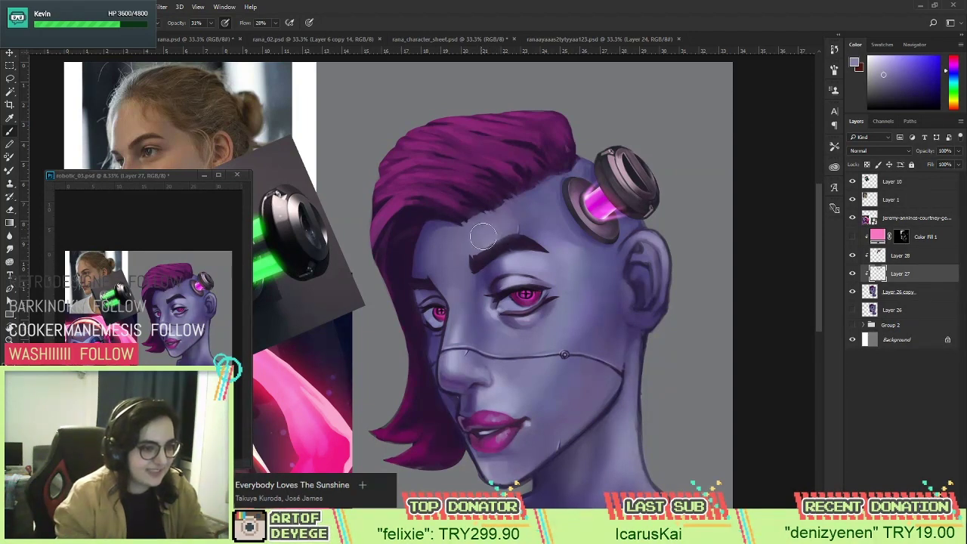
Soften the forehead shading above the brow using skin tones sampled near the right eye.
left_click_drag(501, 228, 489, 231)
left_click(507, 266, "alt")
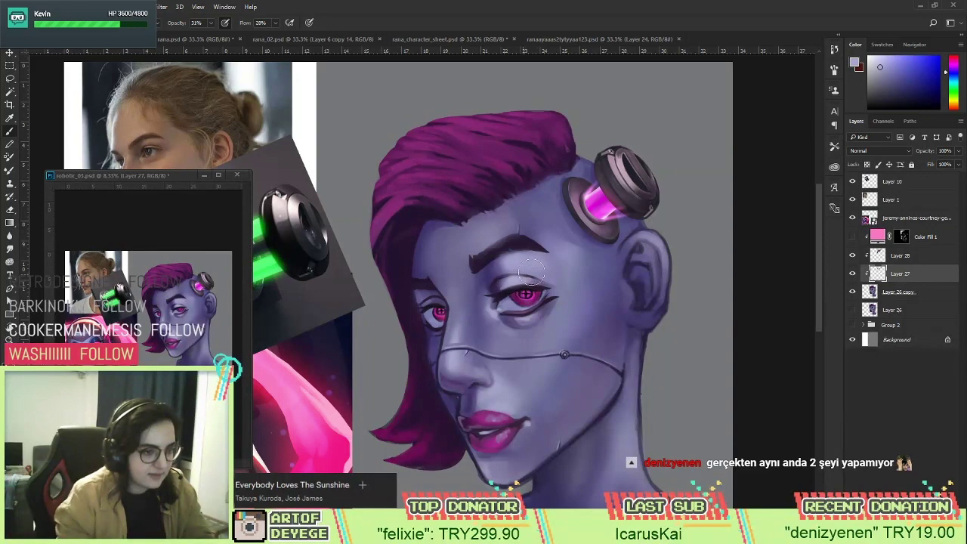
left_click(531, 277, "alt")
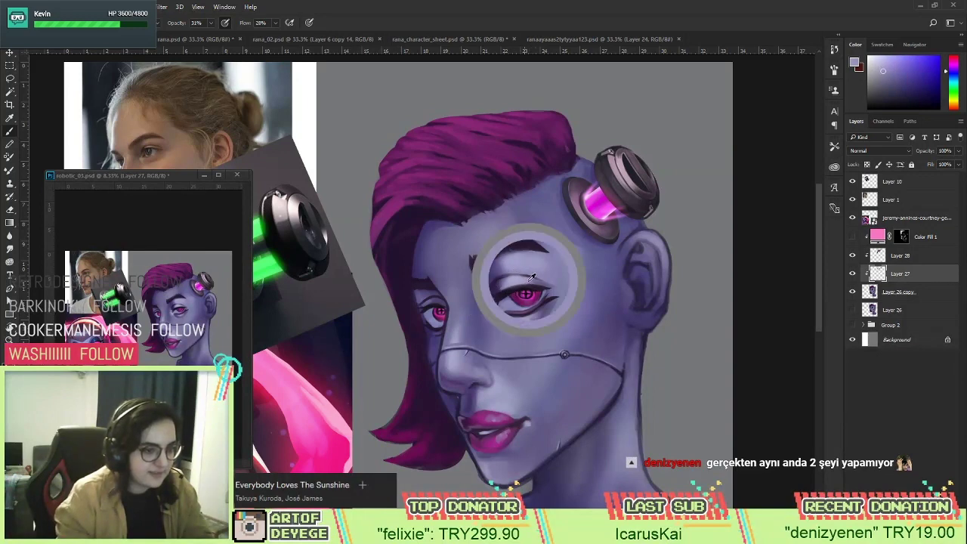
right_click(586, 242)
key("Return")
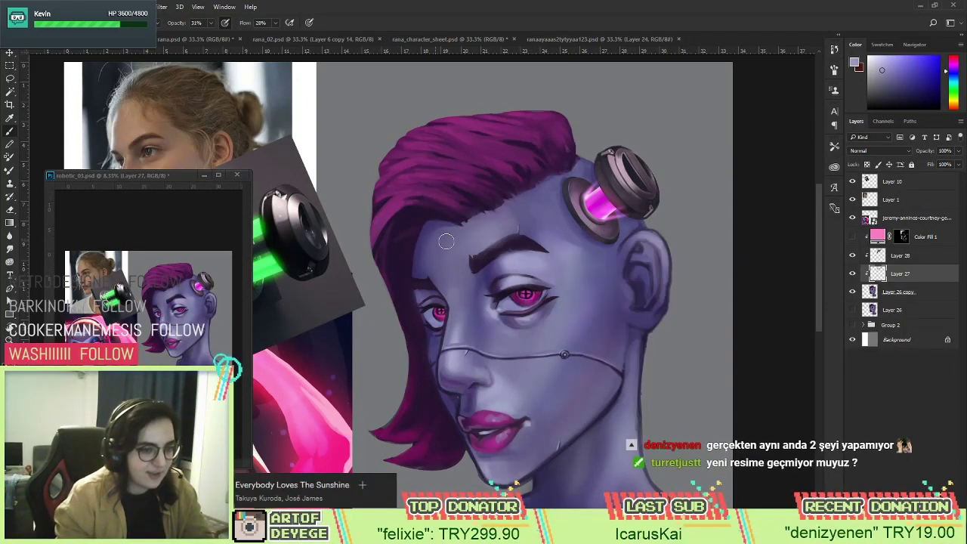
left_click(533, 272, "alt")
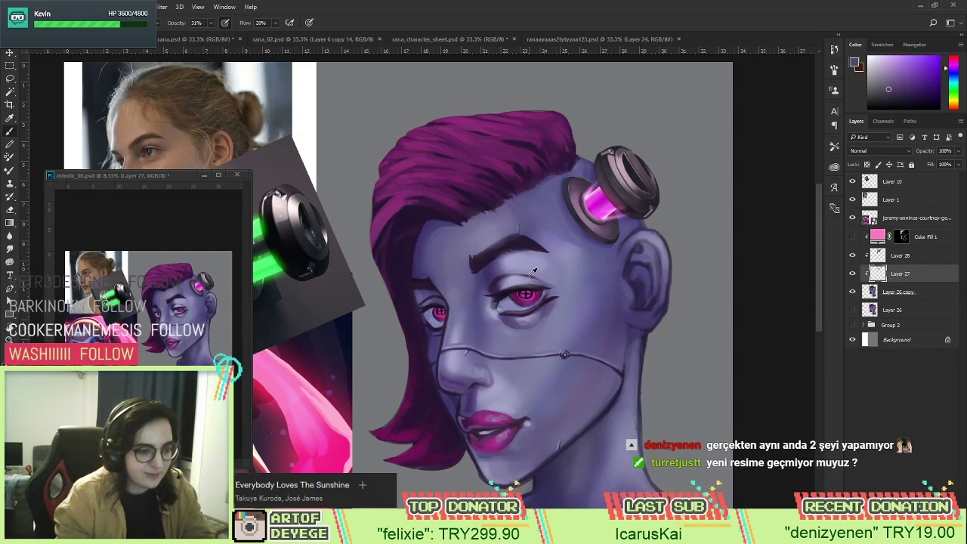
left_click(541, 258, "alt")
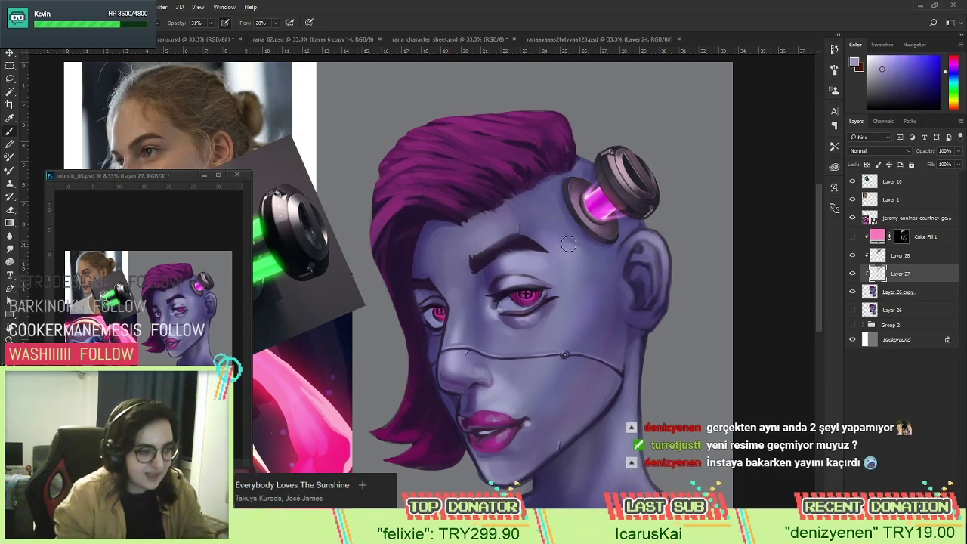
left_click(558, 259, "alt")
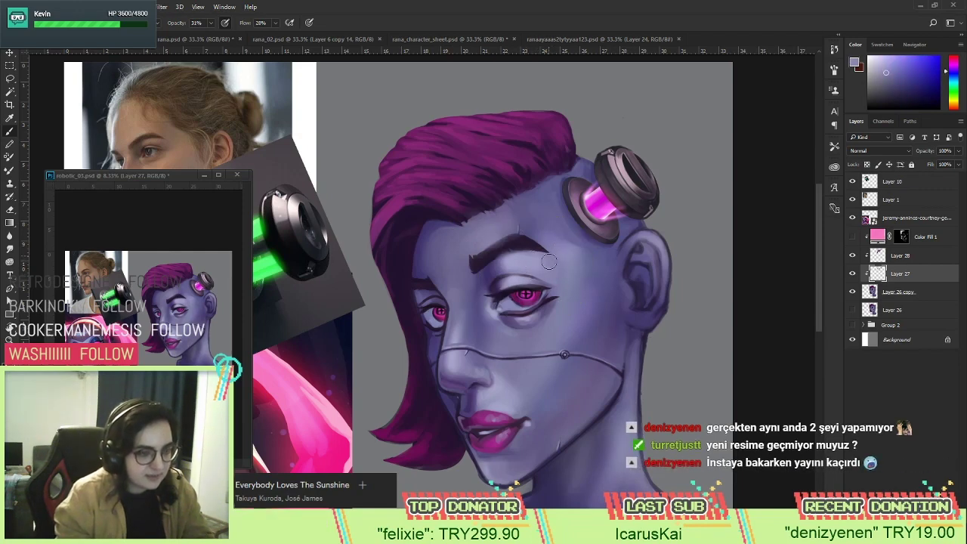
left_click(561, 281, "alt")
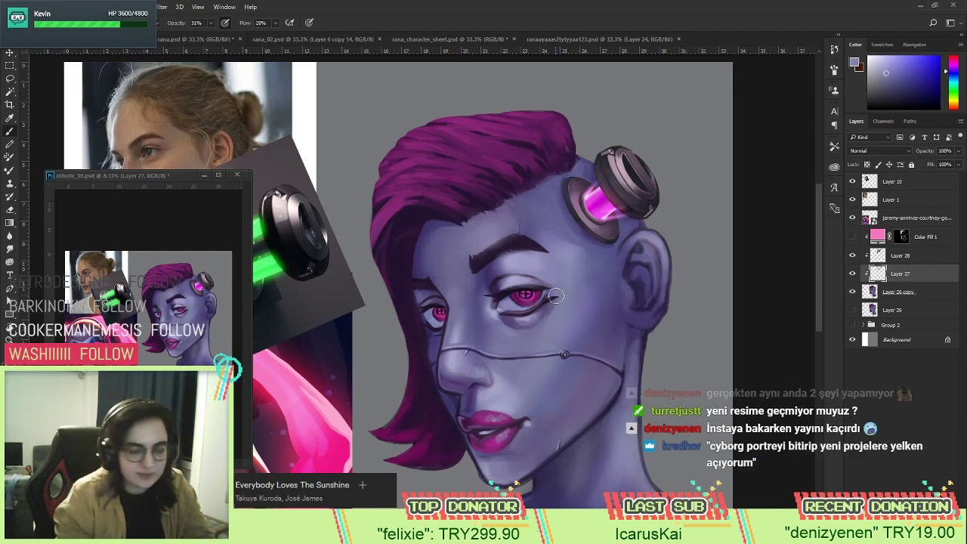
left_click(551, 302, "alt")
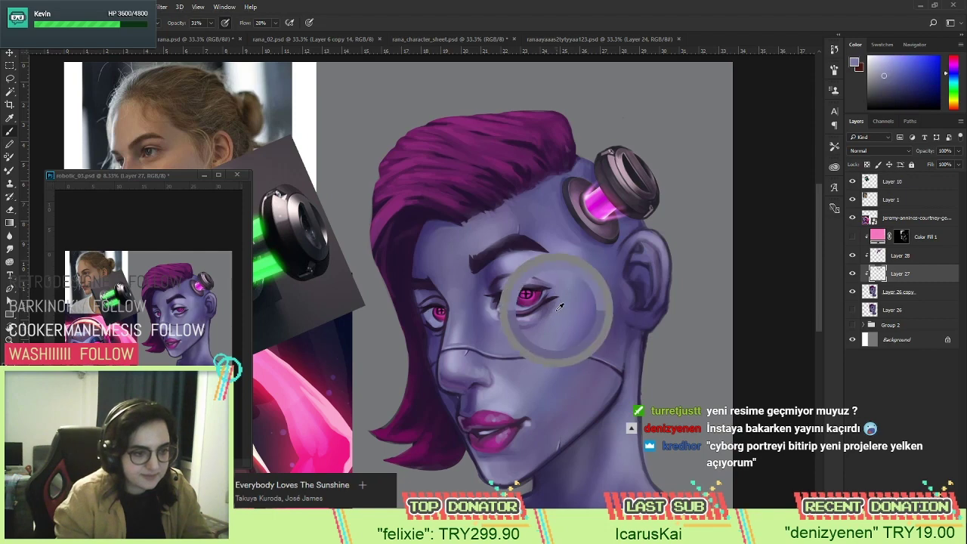
Toggle Layer 26 copy to compare, then shade under the eye with sampled shadow tones.
left_click(853, 292)
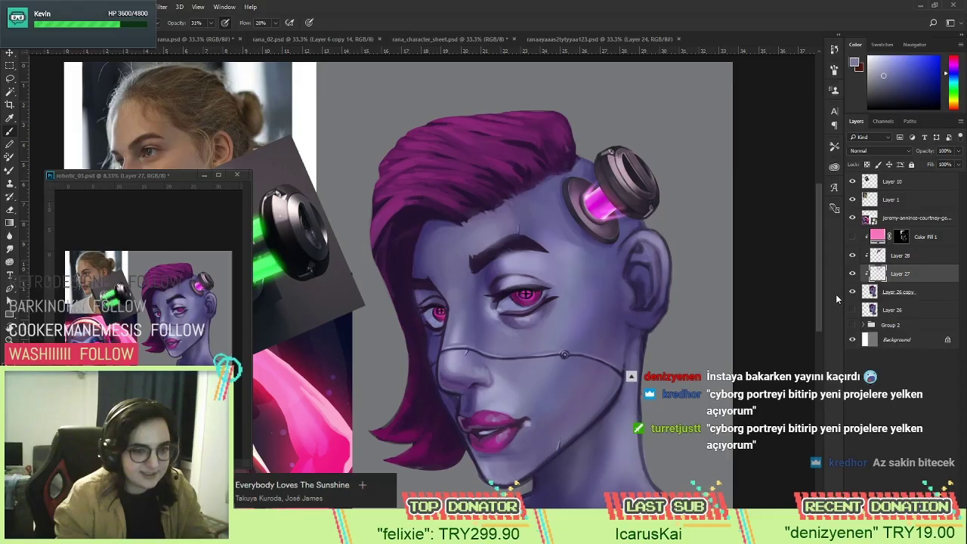
left_click(542, 320, "alt")
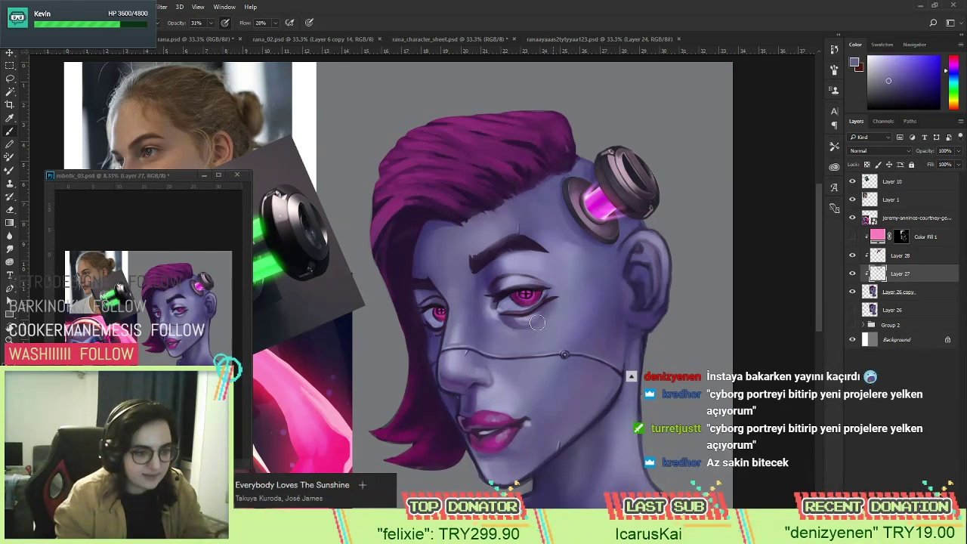
left_click(508, 321, "alt")
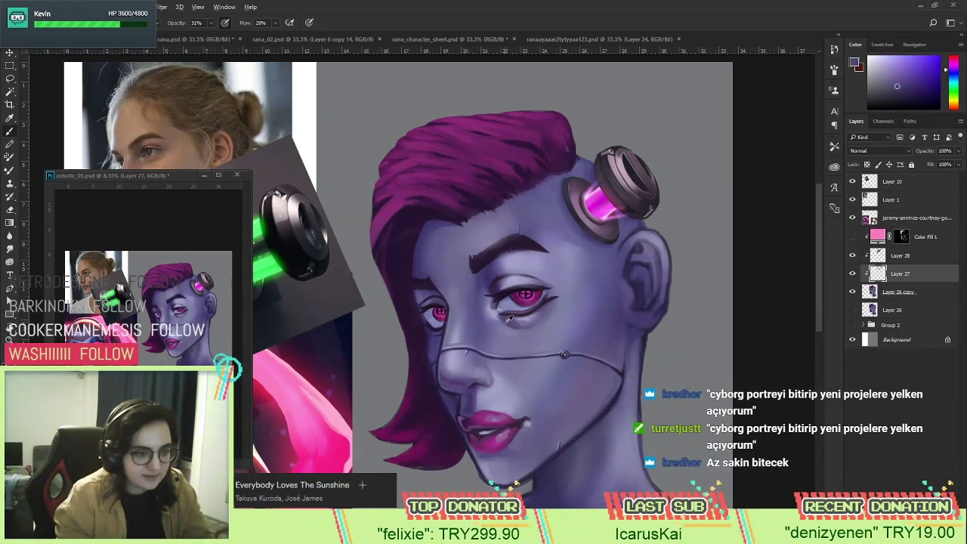
left_click(545, 319, "alt")
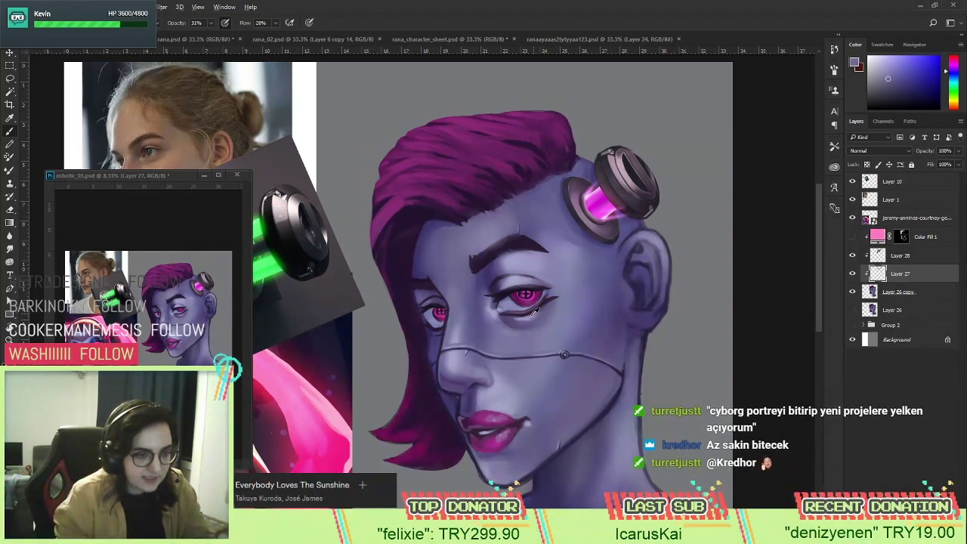
left_click(530, 317, "alt")
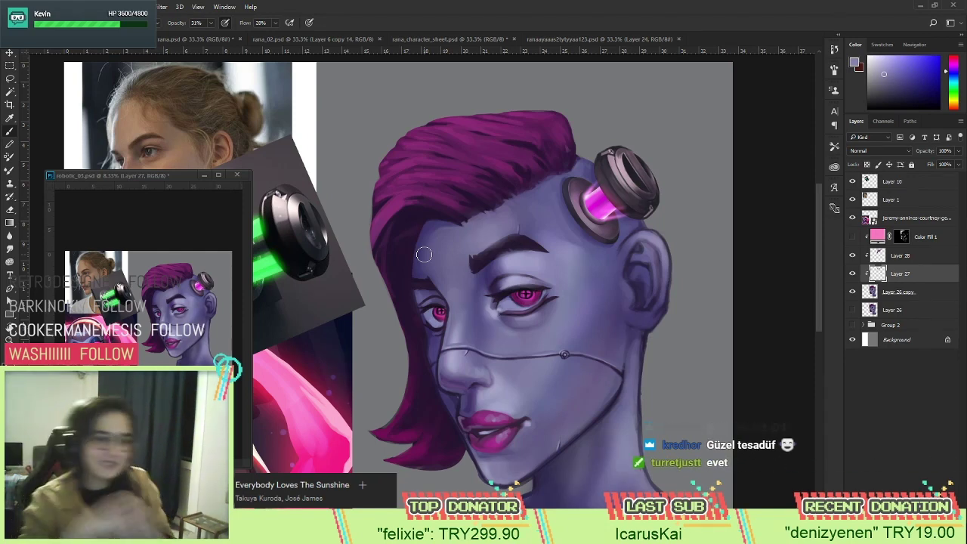
Darken and thicken the inner right eyebrow in dark magenta-purple, then set a 20 px brush.
left_click(488, 257, "alt")
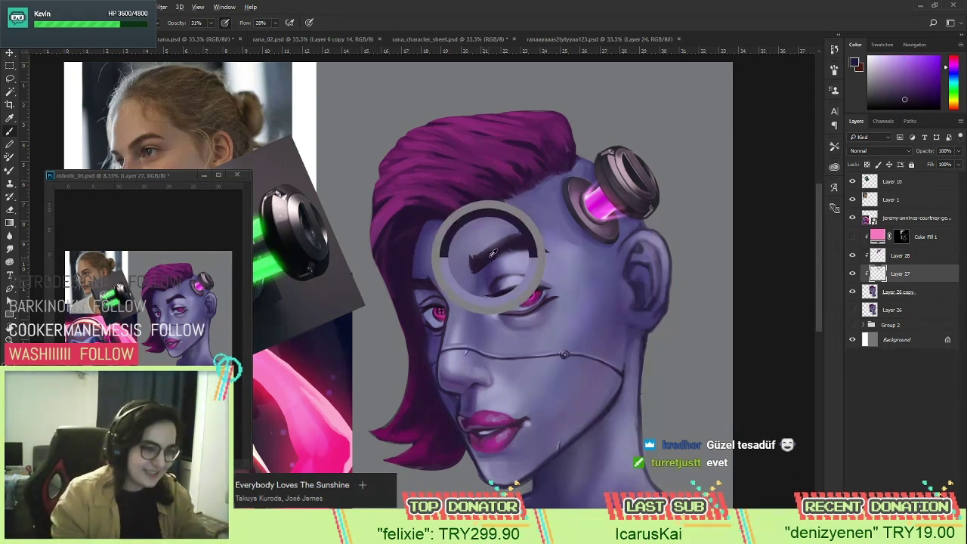
left_click_drag(482, 263, 499, 247)
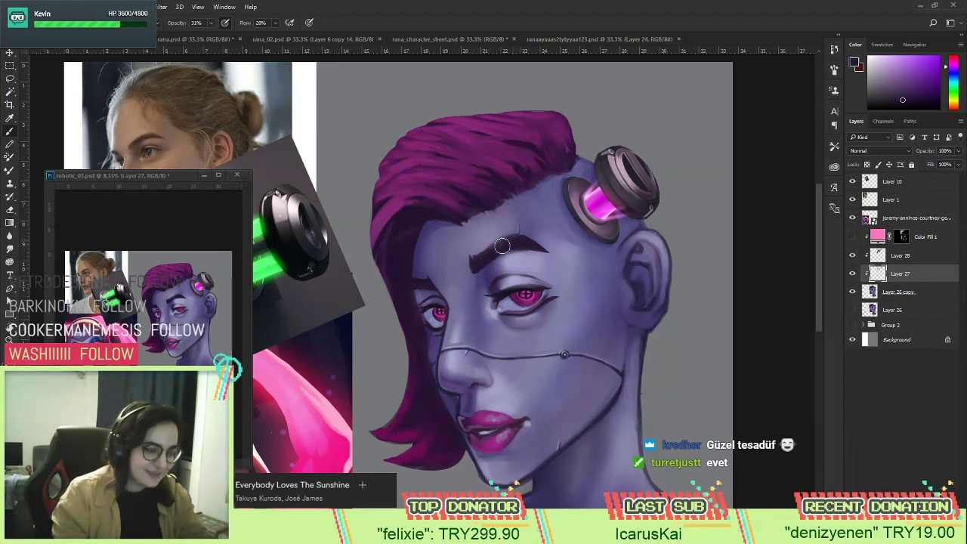
right_click(551, 218)
left_click(777, 220)
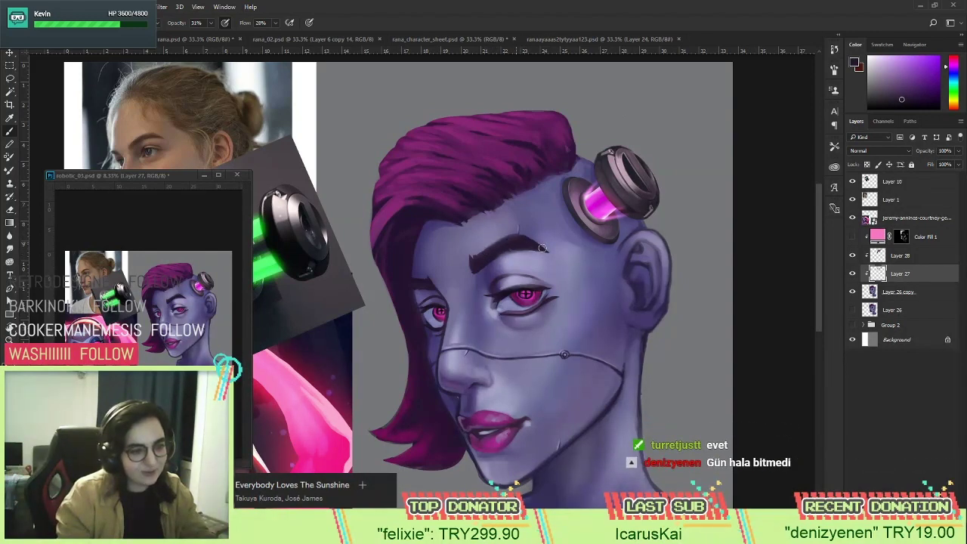
left_click(852, 273)
left_click(852, 274)
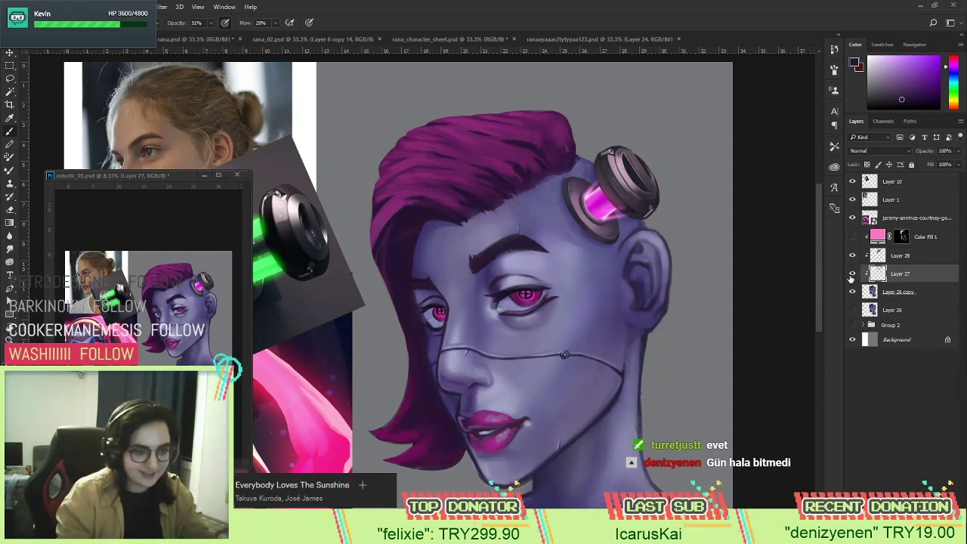
left_click(541, 250, "alt")
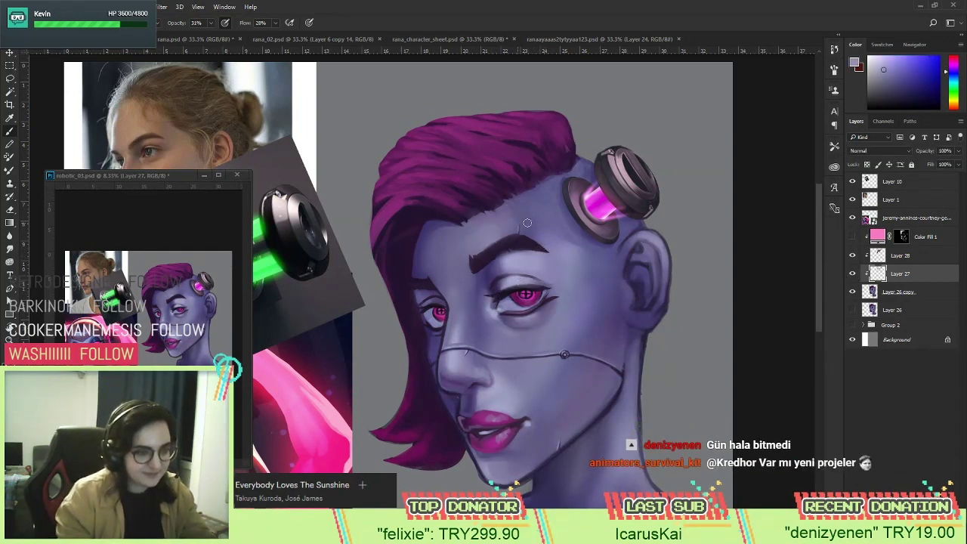
right_click(598, 238)
left_click(739, 218)
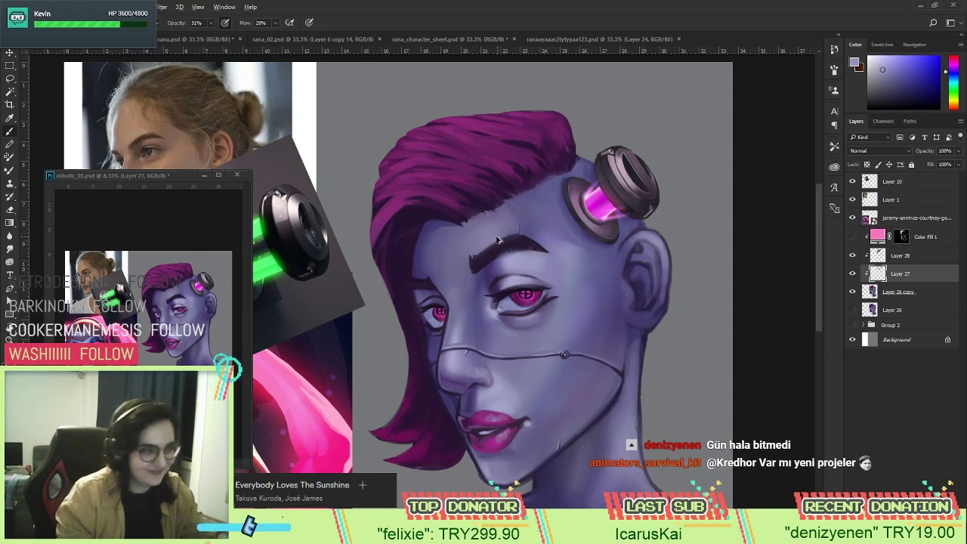
Raise the brush to 64% opacity with higher flow and blend forehead tones with a new preset.
mouse_move(210, 22)
left_mouse_down()
mouse_move(214, 33)
mouse_move(294, 36)
left_mouse_up()
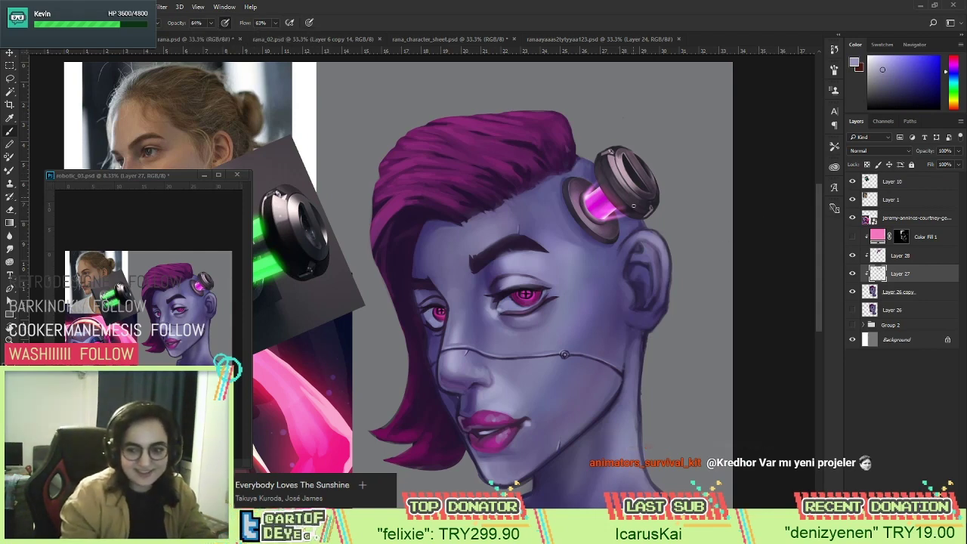
left_click(542, 250, "alt")
left_click(539, 251, "alt")
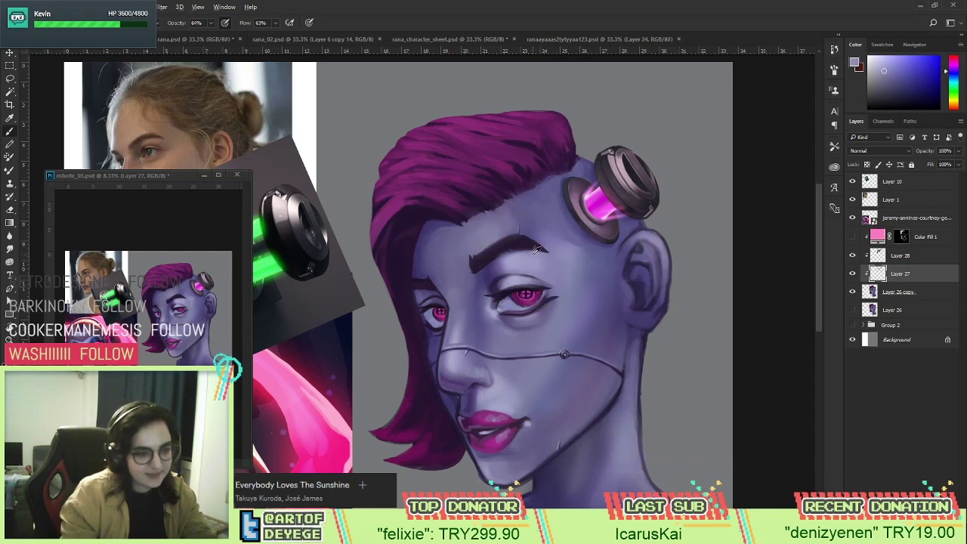
left_click(540, 246, "alt")
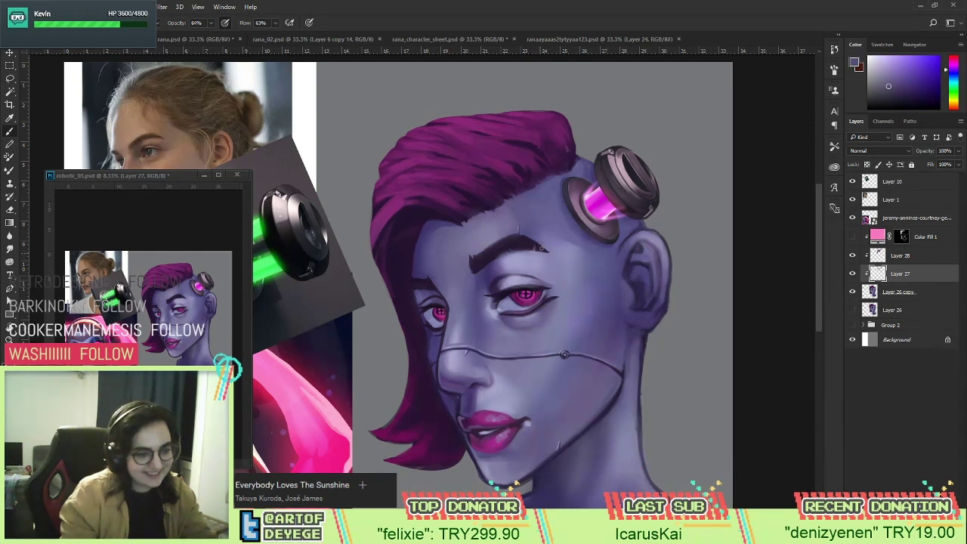
left_click(547, 248, "alt")
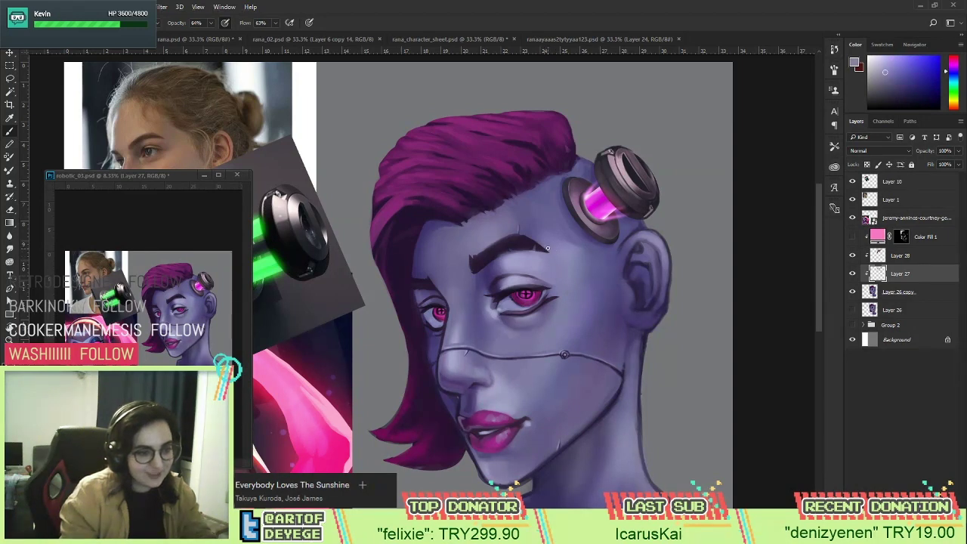
left_click(547, 246, "alt")
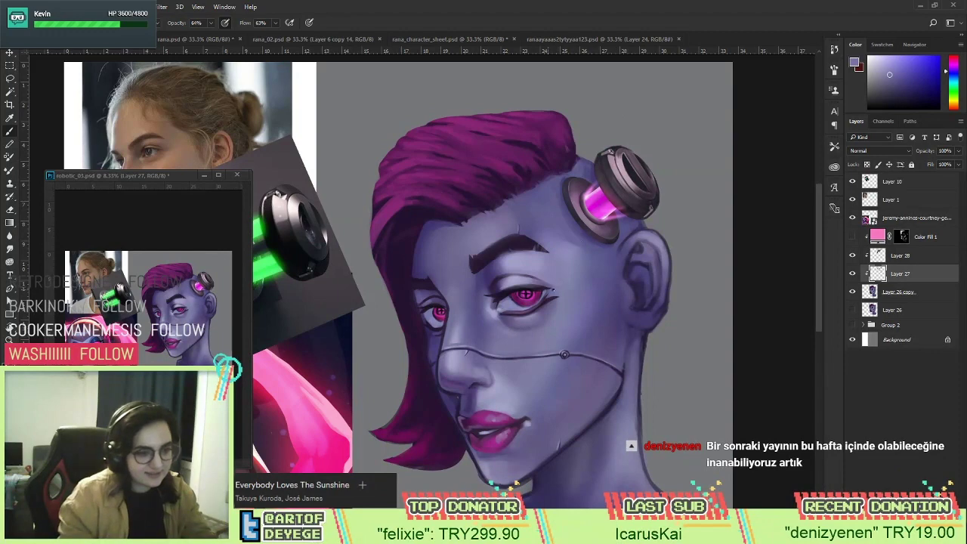
right_click(553, 289)
double_click(623, 303)
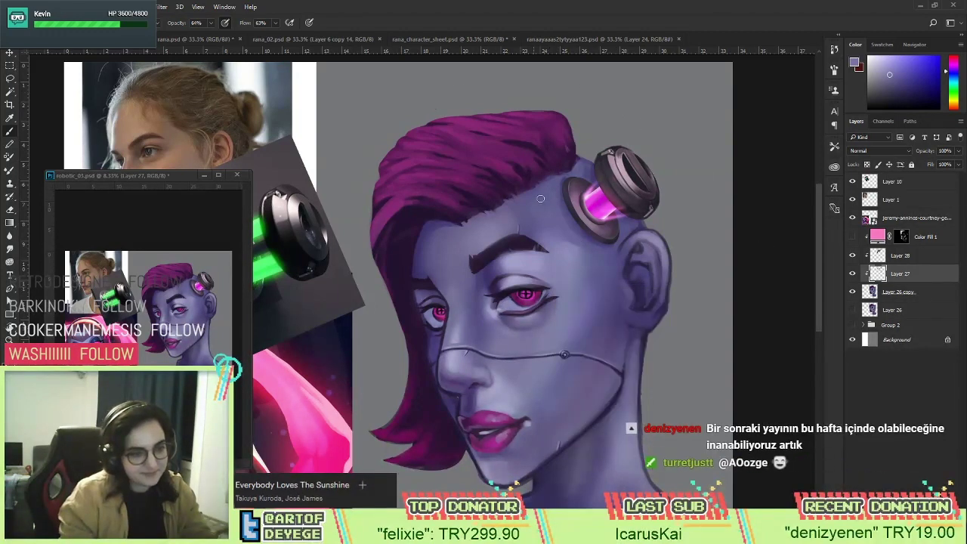
Blend the forehead and brow skin with repeatedly sampled lighter and darker tones.
left_click(535, 248, "alt")
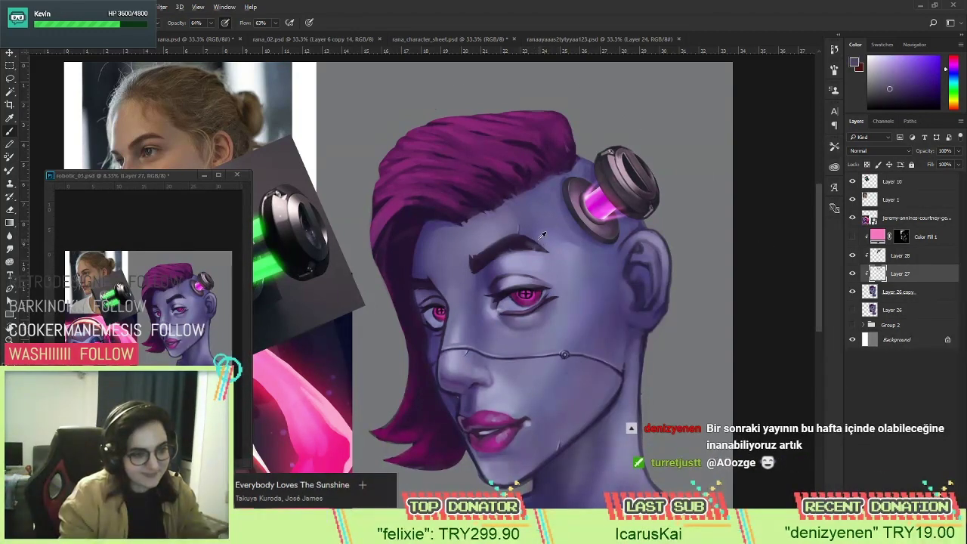
left_click(534, 244, "alt")
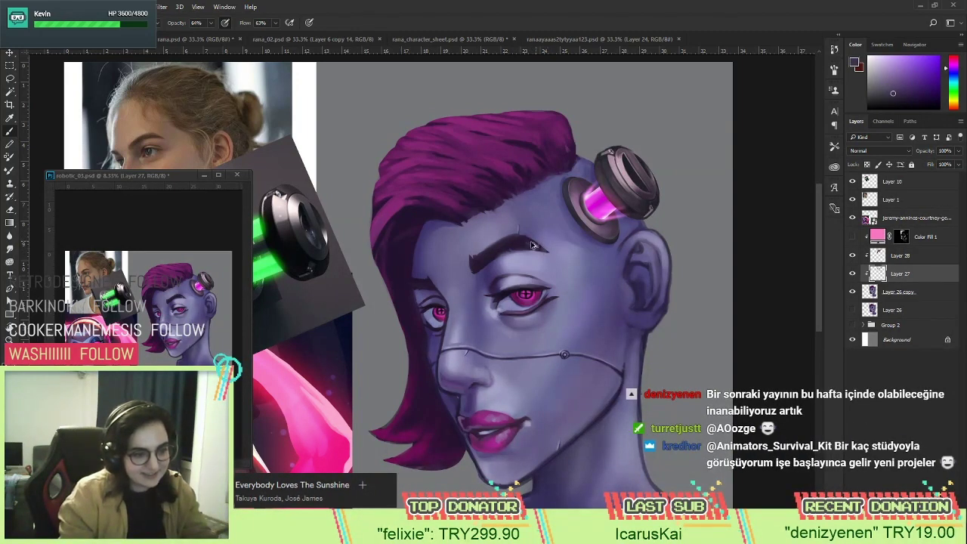
left_click(537, 247, "alt")
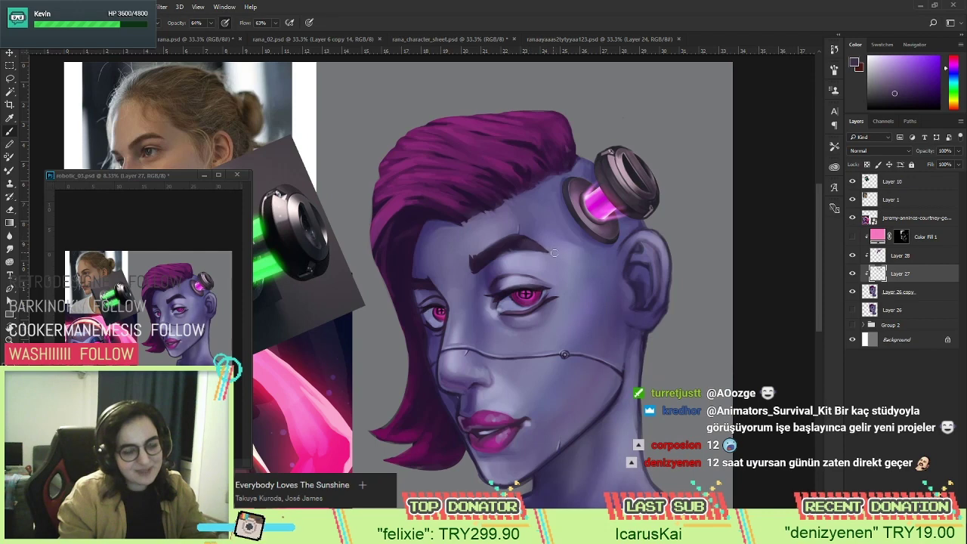
left_click(519, 238, "alt")
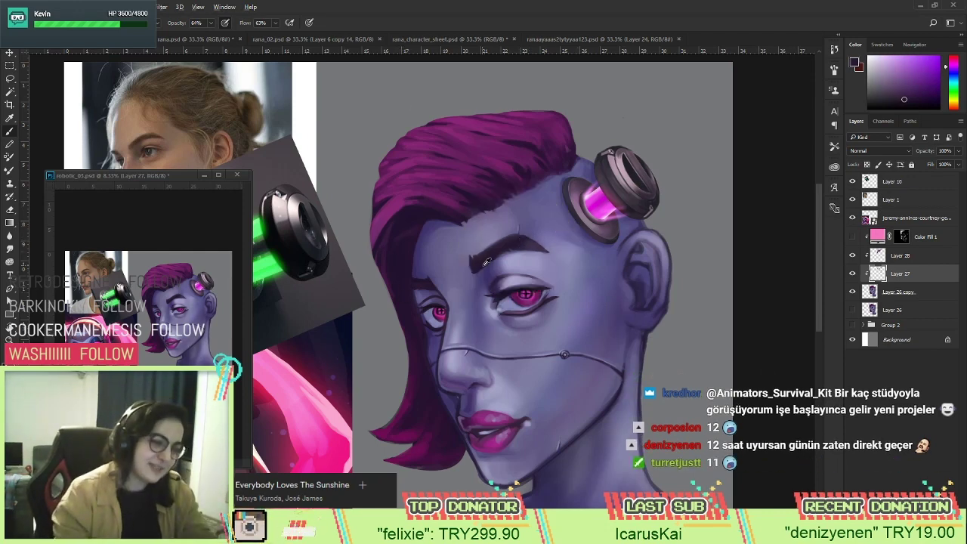
left_click(528, 244, "alt")
left_click(554, 246, "alt")
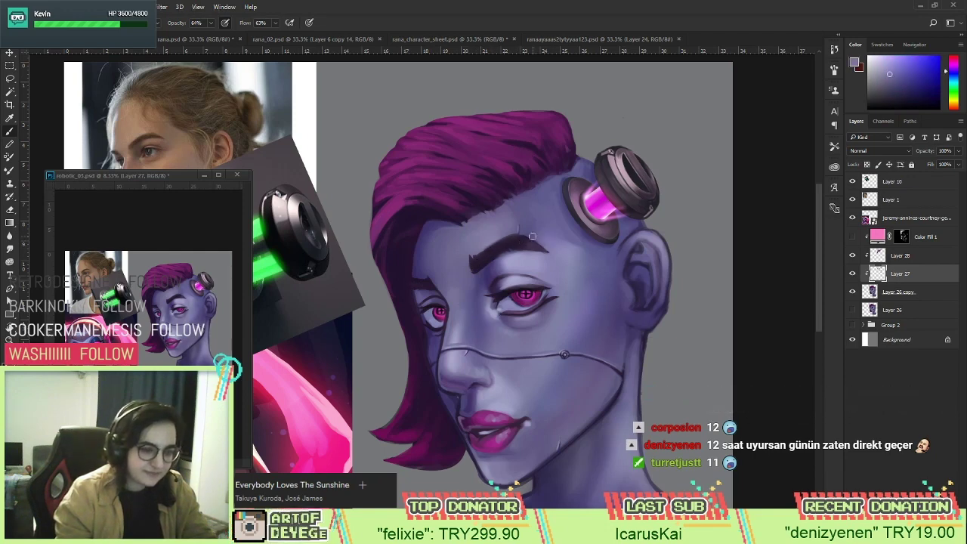
left_click(541, 243, "alt")
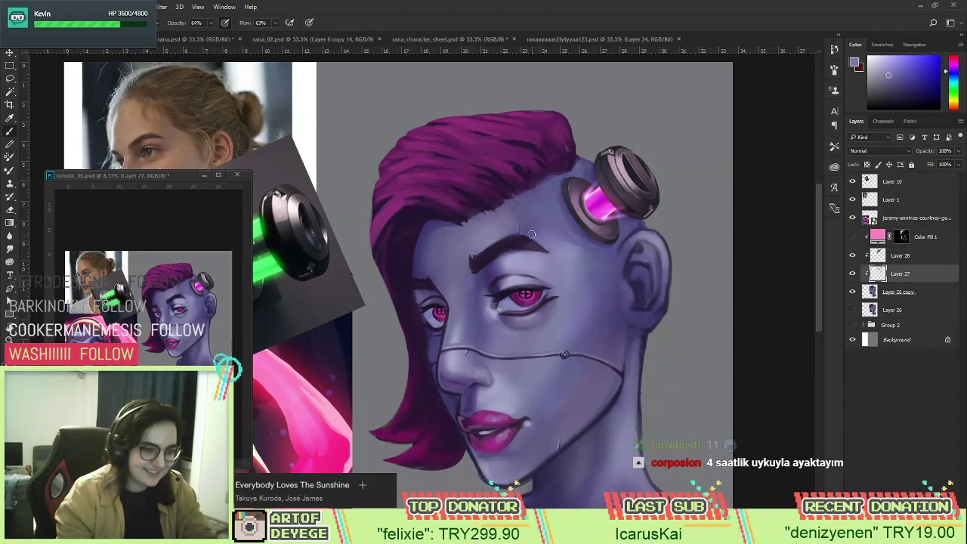
left_click(534, 220, "alt")
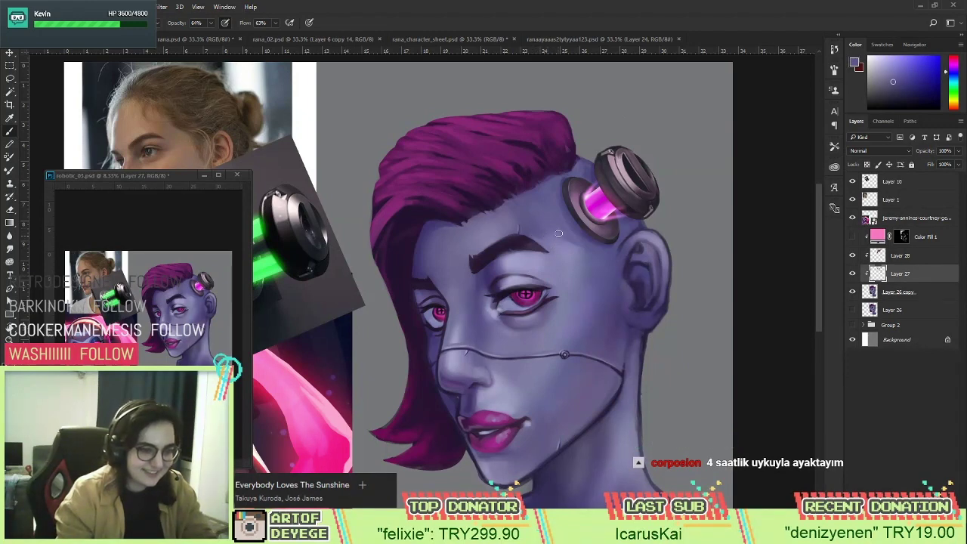
Switch brush size and smooth the temple skin beside the implant with sampled tones.
right_click(616, 228)
double_click(701, 250)
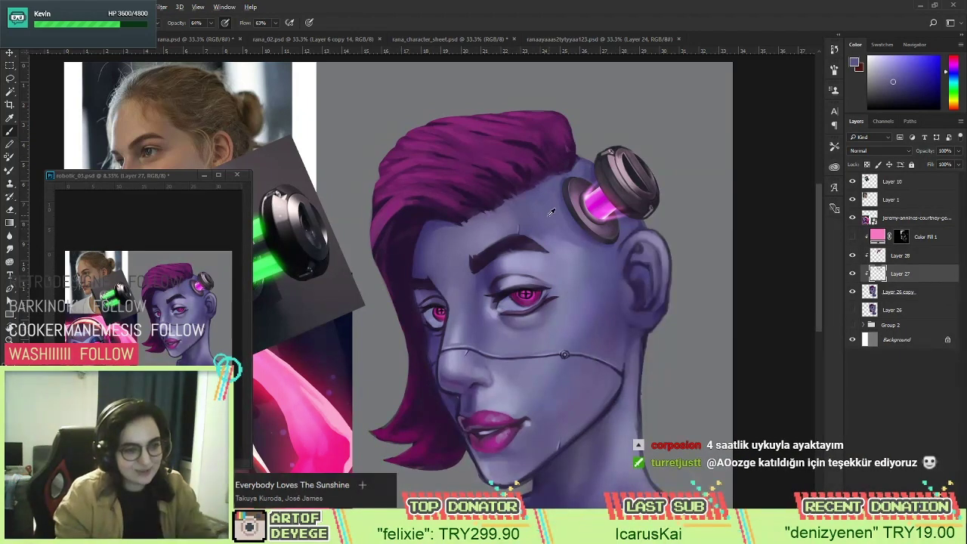
key("bracketleft")
key("bracketleft")
key("bracketleft")
key("bracketleft")
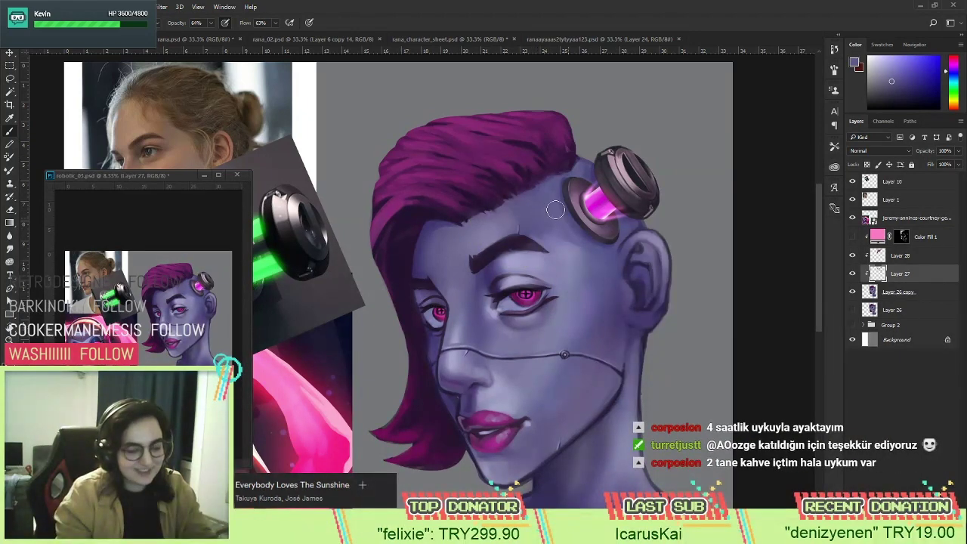
left_click(553, 199, "alt")
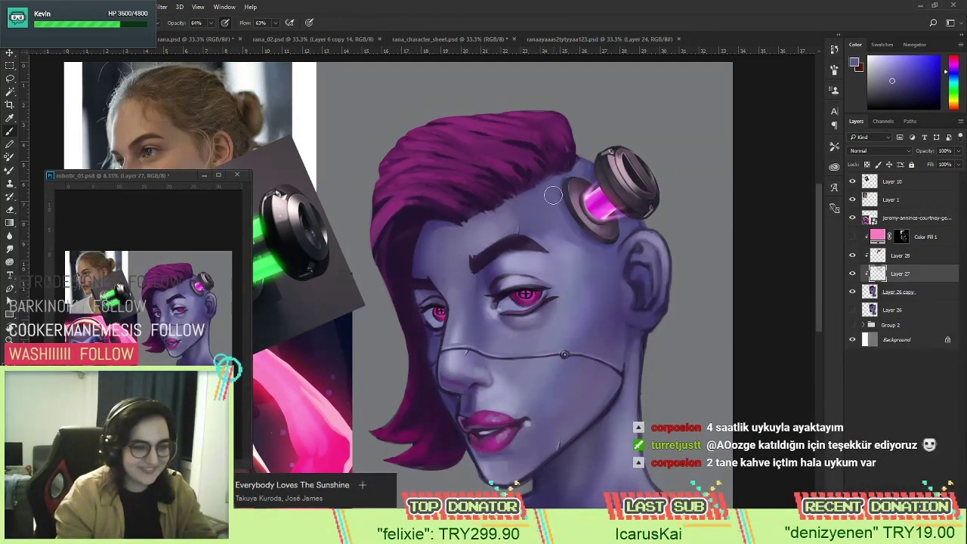
left_click(574, 246, "alt")
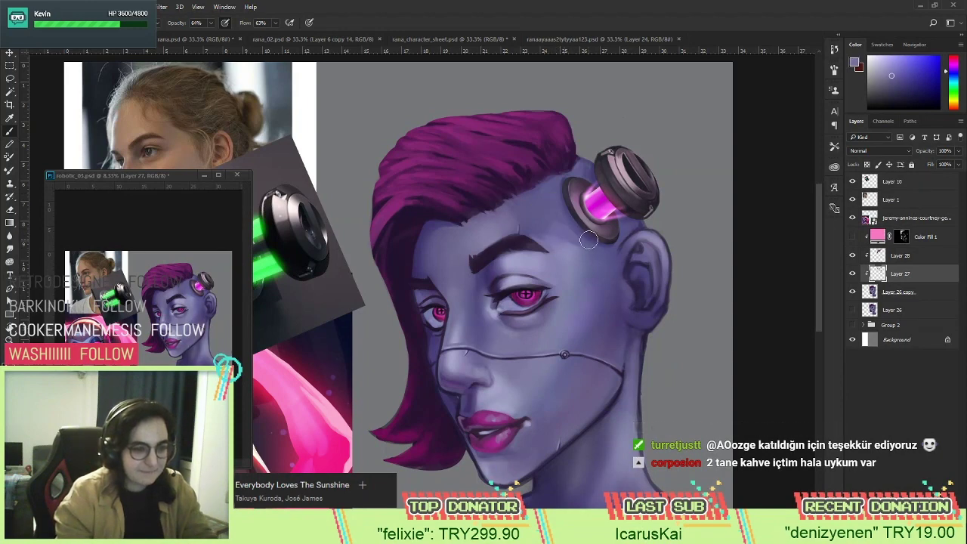
left_click(589, 239, "alt")
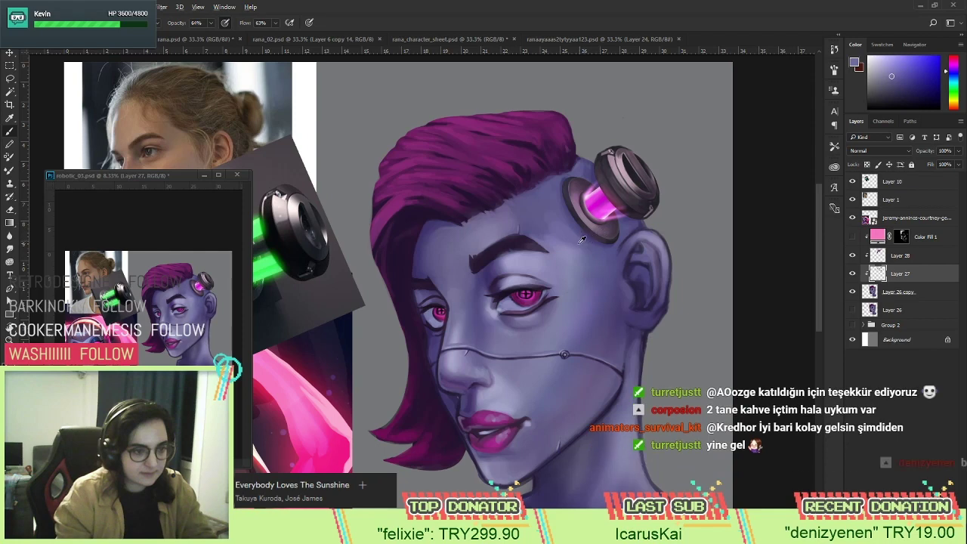
left_click(559, 238, "alt")
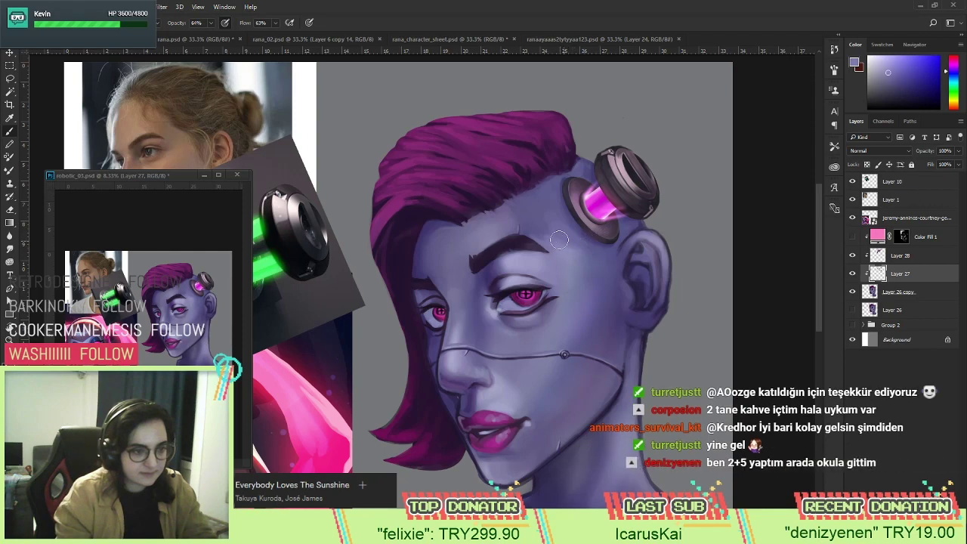
Turn the Color Fill 1 pink rim glow back on, toggling it off and on to compare.
left_click(852, 237)
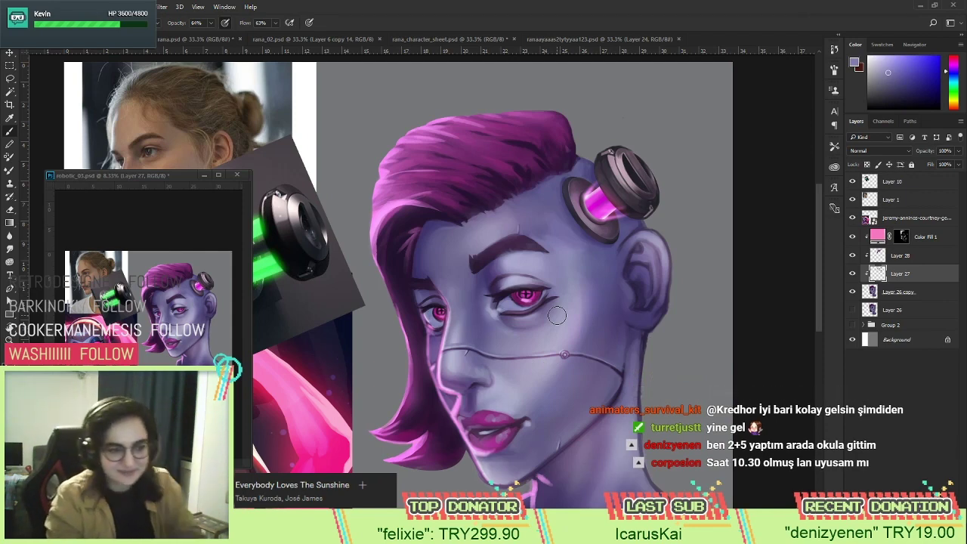
left_click(853, 236)
left_click(852, 237)
Zoom out and back in to check the glow, then target the Color Fill 1 mask.
key("z")
scroll(472, 293, "down", 2)
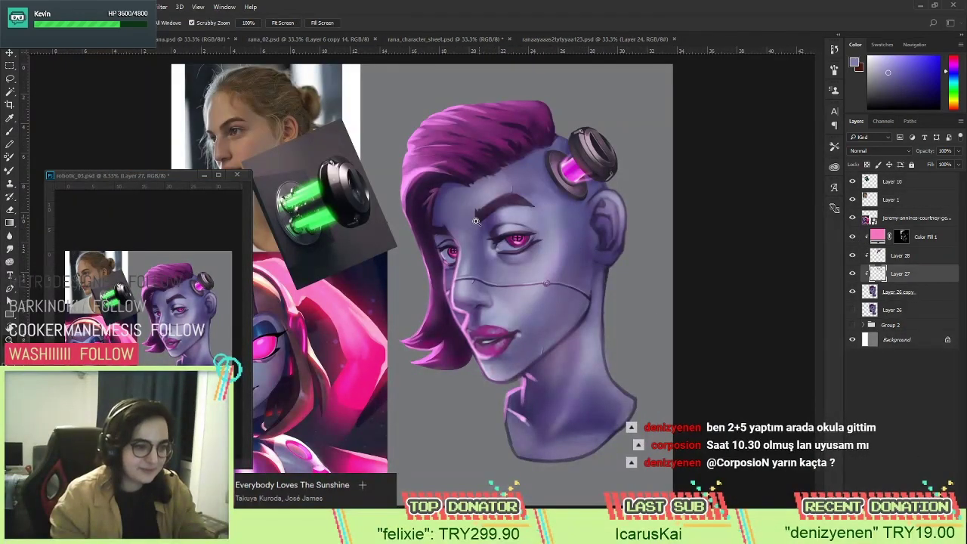
scroll(510, 286, "down", 3)
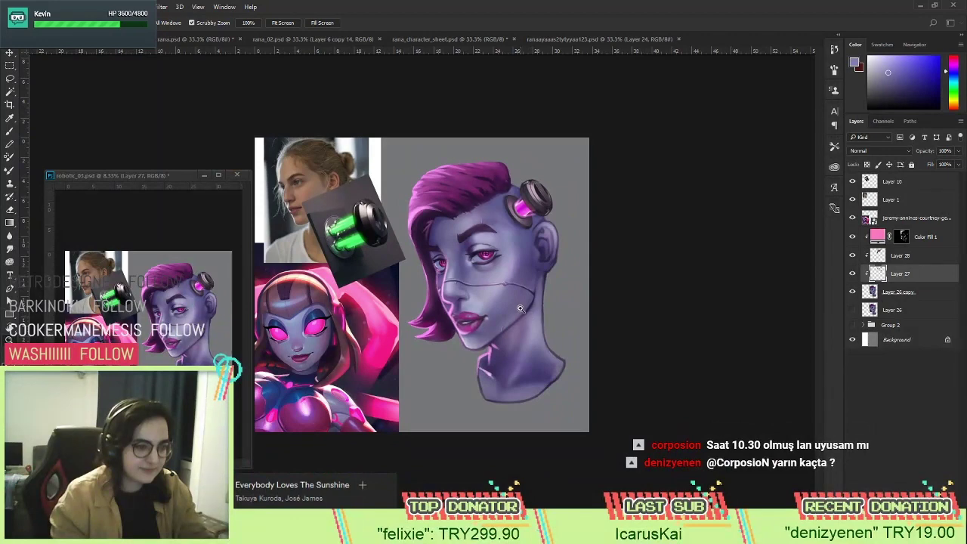
scroll(512, 303, "up", 2)
scroll(512, 304, "up", 4)
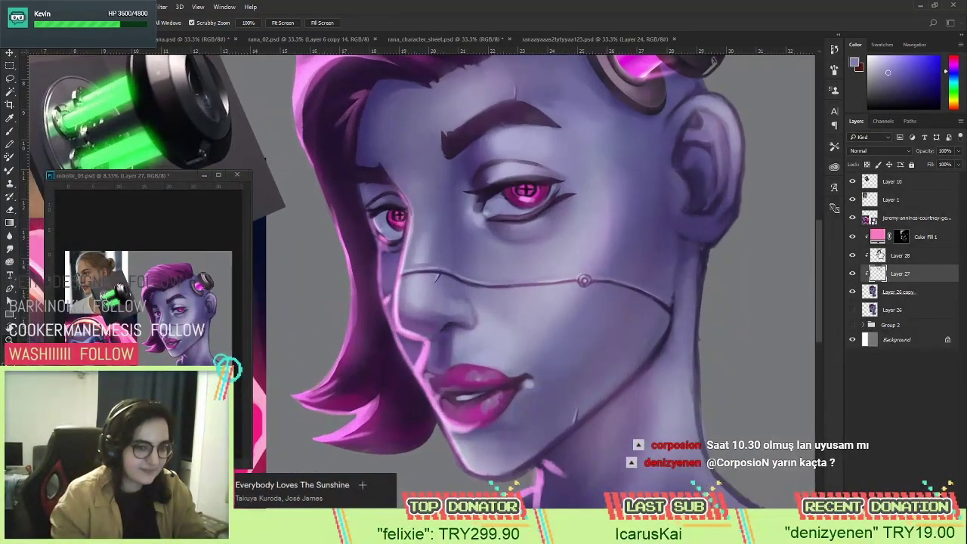
left_click(904, 236)
left_click(904, 236)
Erase spilled pink glow on the Color Fill 1 mask with a 48 px eraser.
key("e")
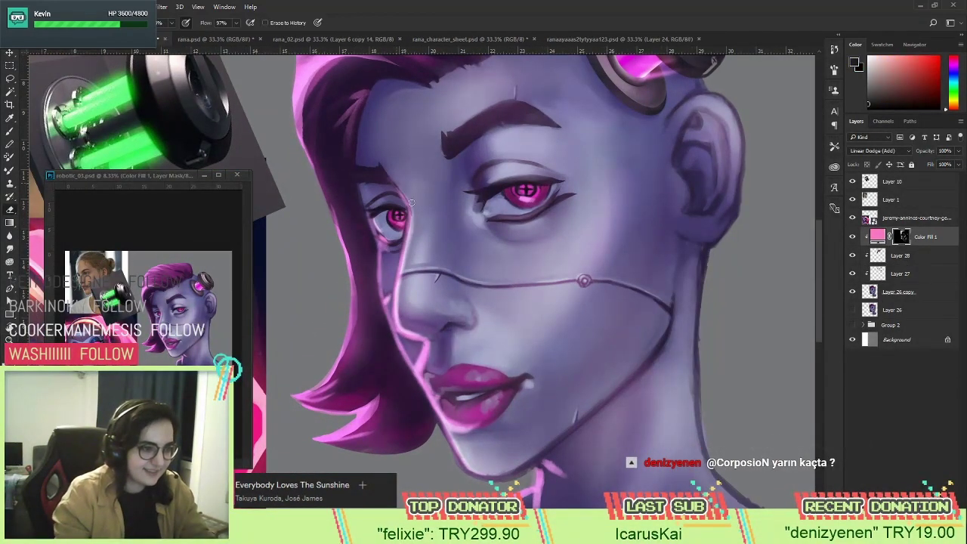
left_click(408, 203, "alt")
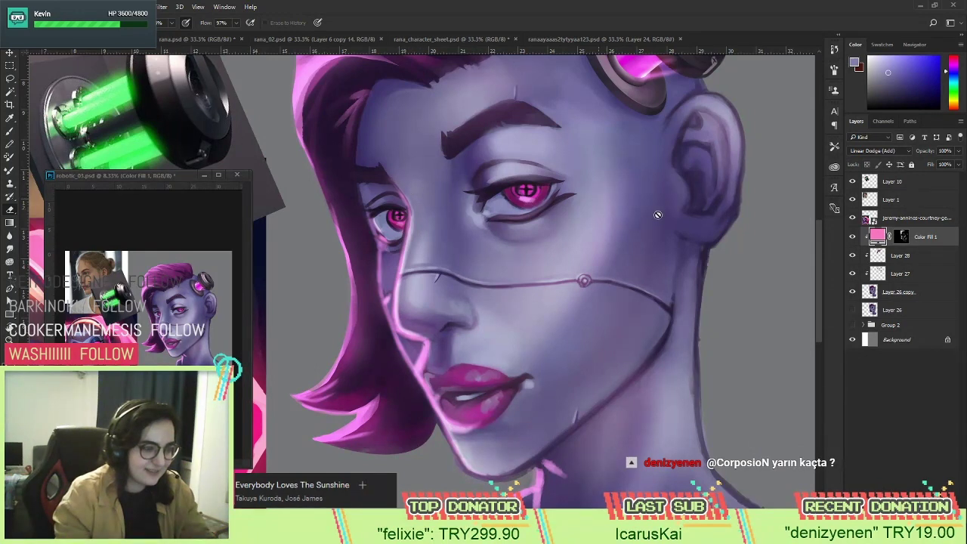
left_click(899, 237)
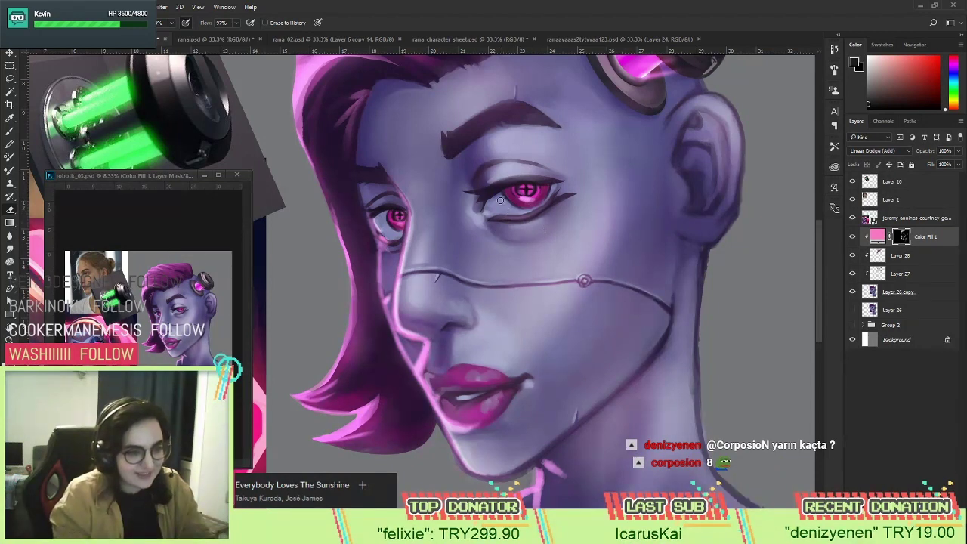
key("b")
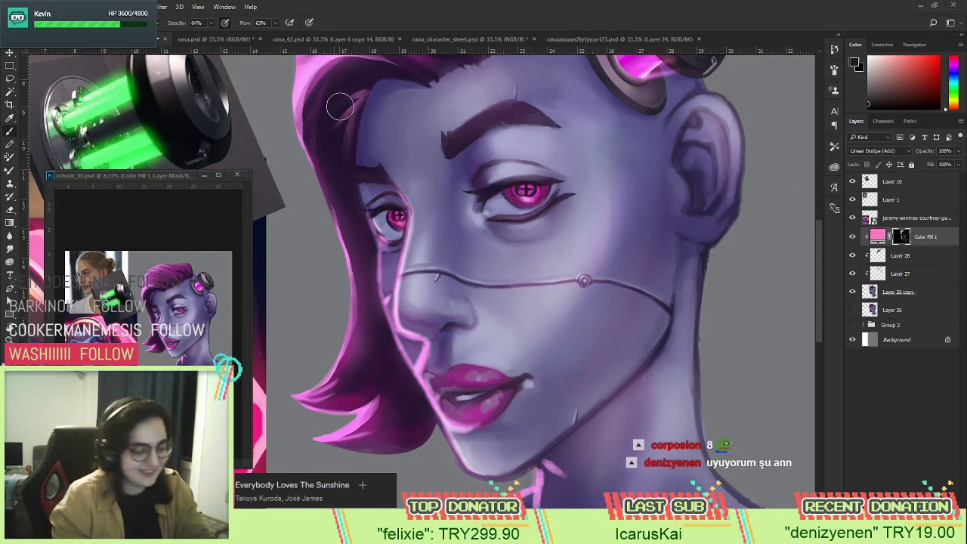
key("e")
right_click(521, 228)
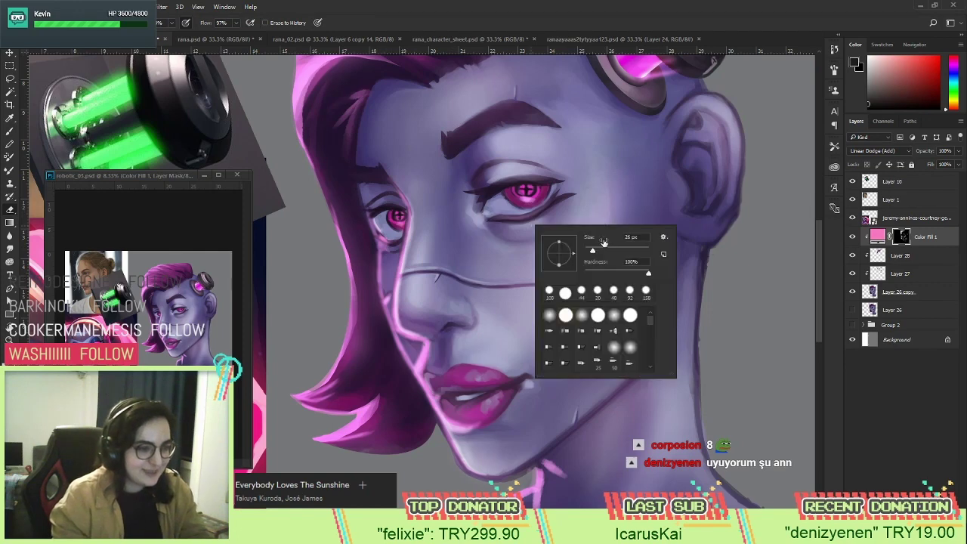
left_click_drag(596, 251, 600, 251)
key("Return")
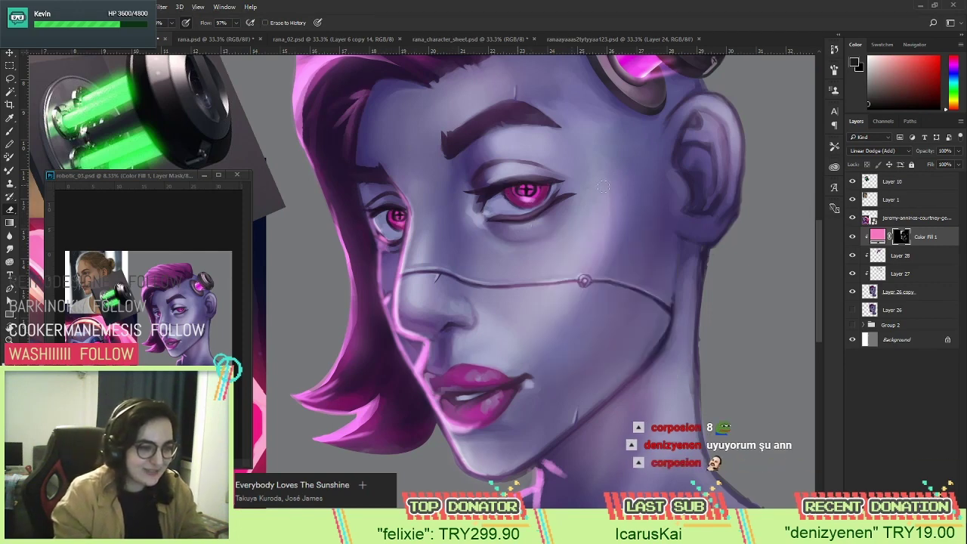
Return the brush to Layer 28 and sample magenta and dusky purple near the eye.
left_click(880, 256)
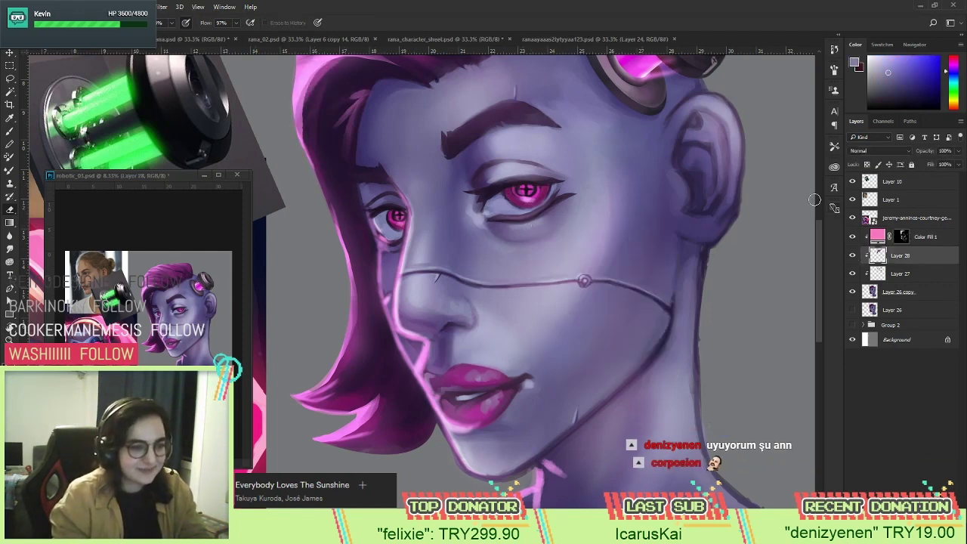
key("b")
right_click(496, 217)
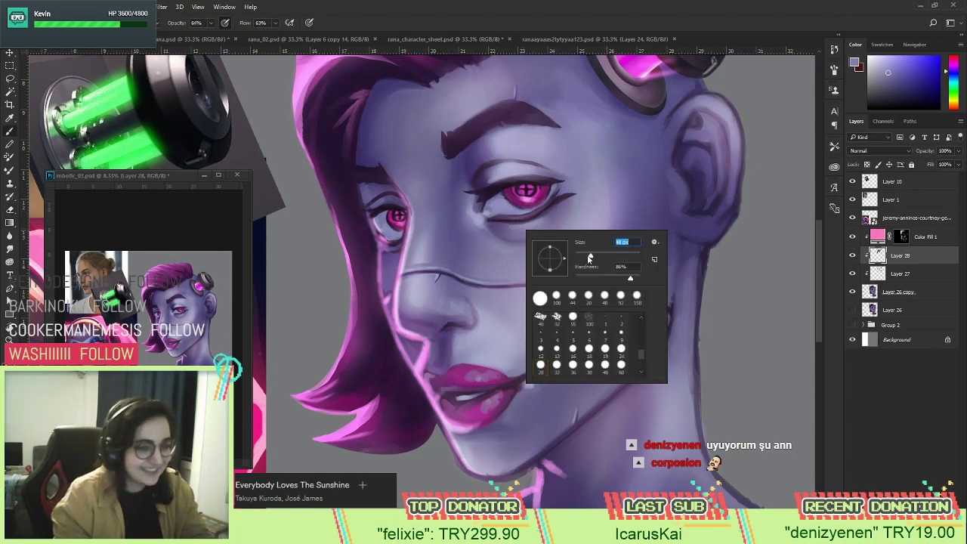
key("Return")
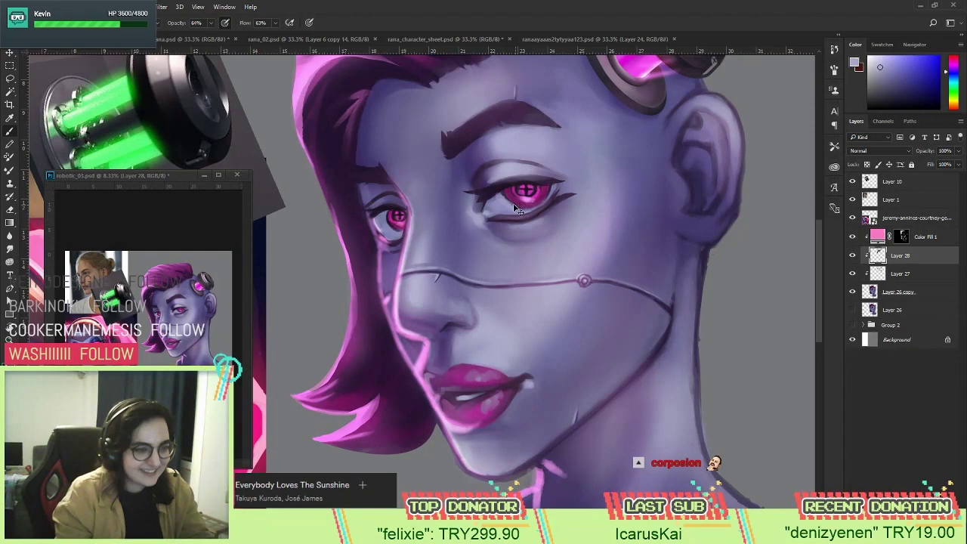
left_click(504, 197, "alt")
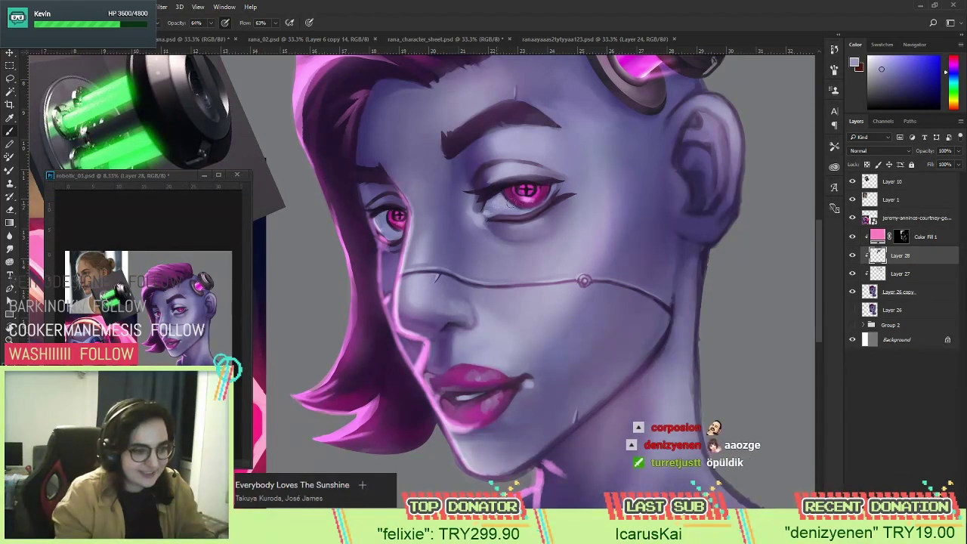
left_click(510, 195, "alt")
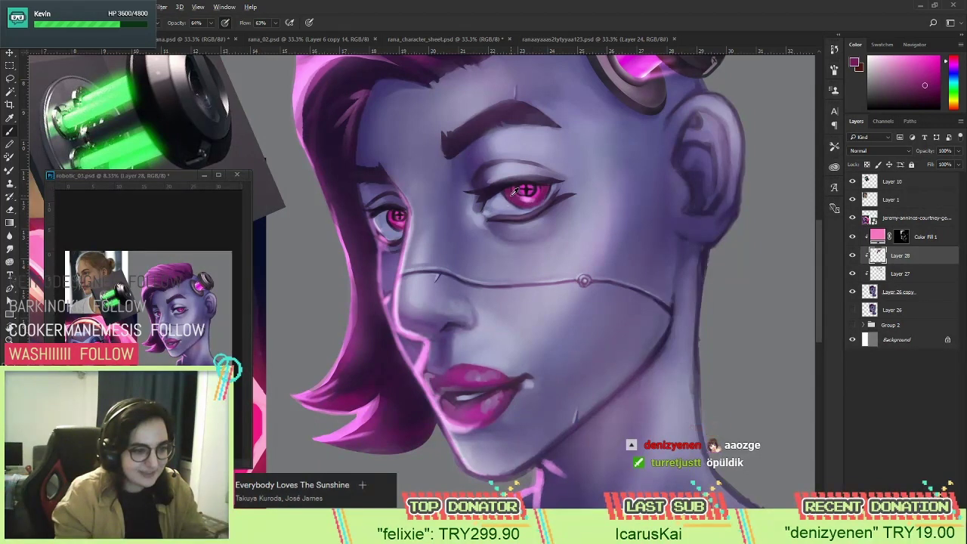
left_click(508, 201, "alt")
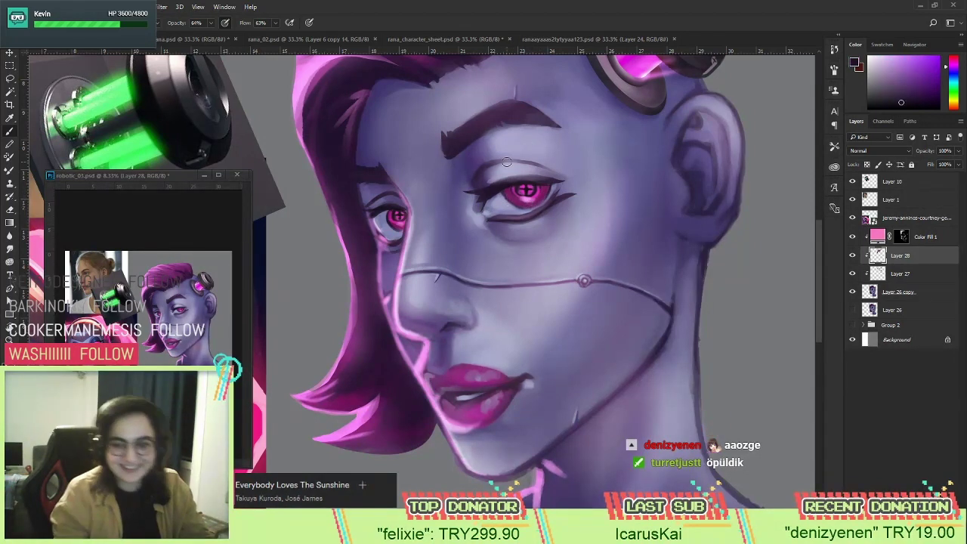